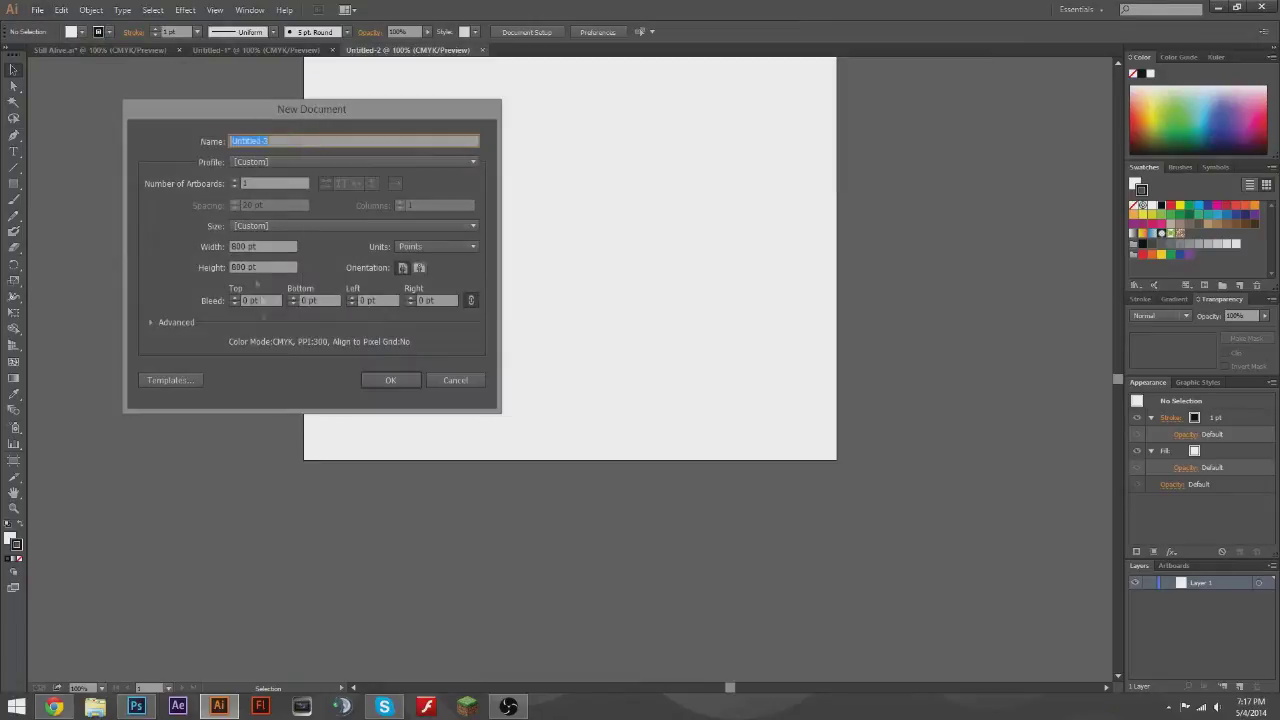
# - Create a new document with width 2000 and paste the MacBook image into it
pyautogui.click(262, 246)
pyautogui.write('2000')
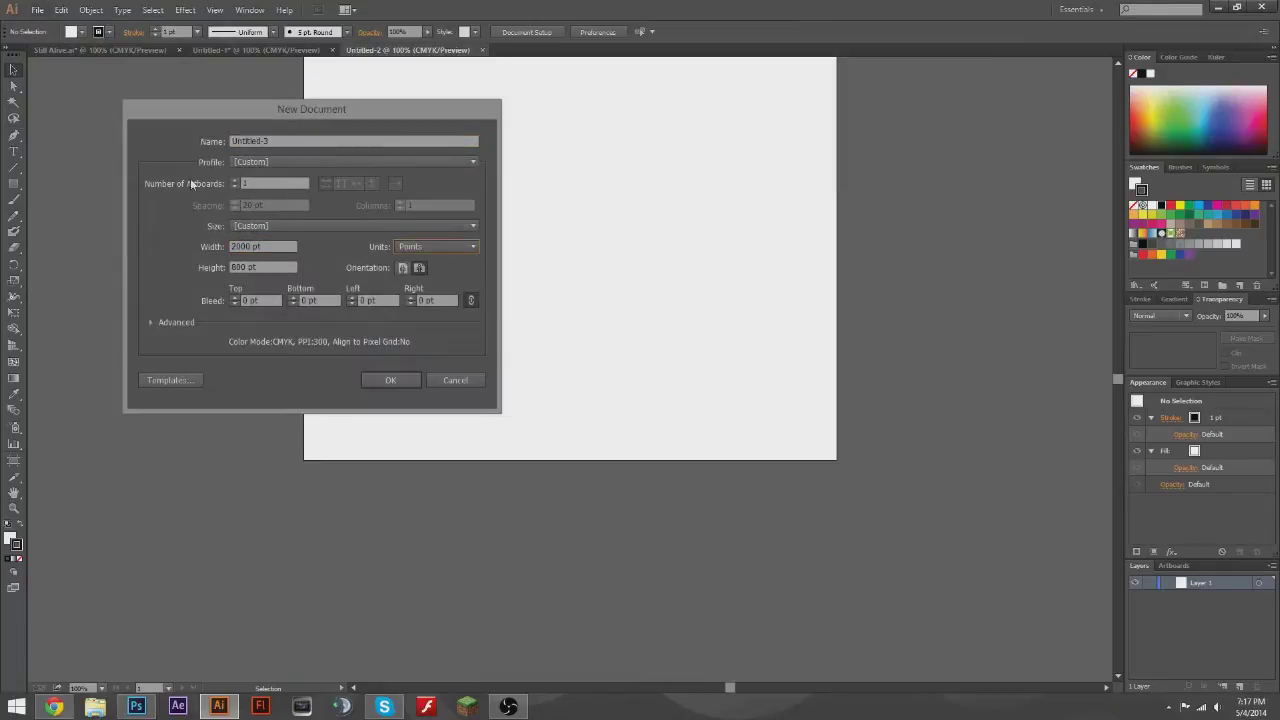
pyautogui.press('Return')
pyautogui.click(61, 10)
pyautogui.click(70, 100)
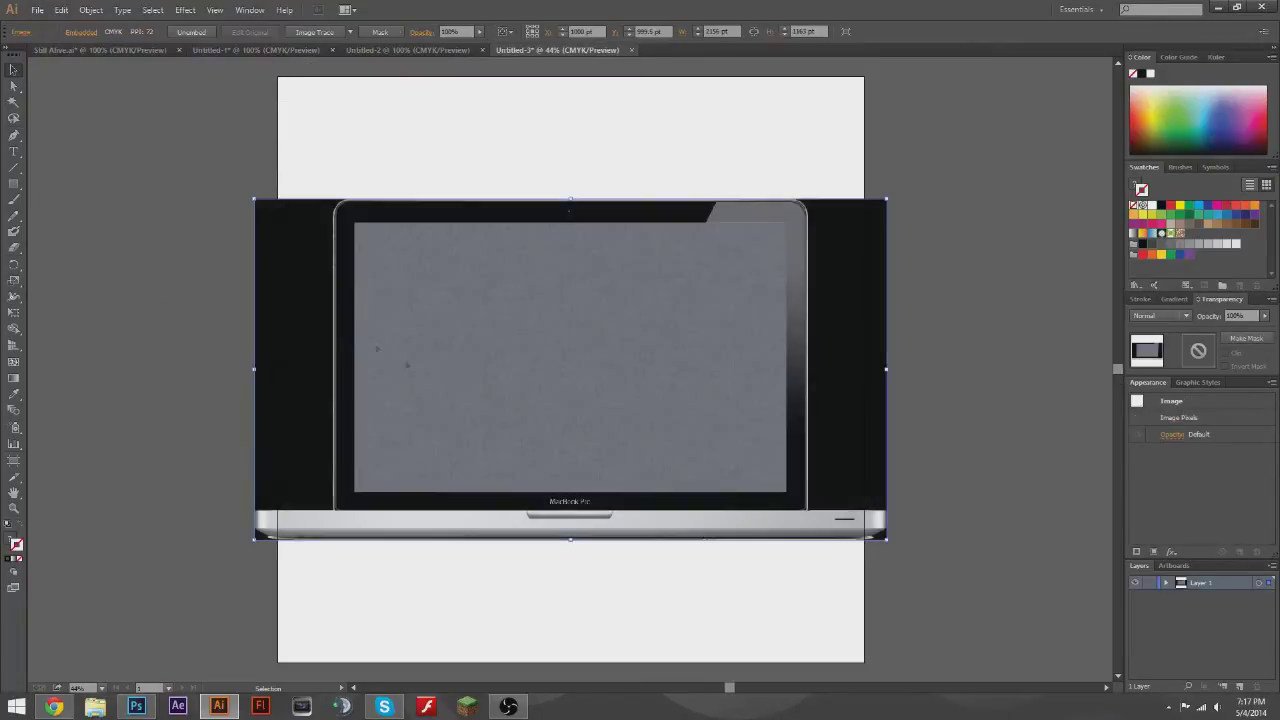
# - Create another new document at 2000 pt width and paste the MacBook image in
pyautogui.click(37, 10)
pyautogui.click(60, 26)
pyautogui.moveTo(232, 246); pyautogui.dragTo(244, 246)
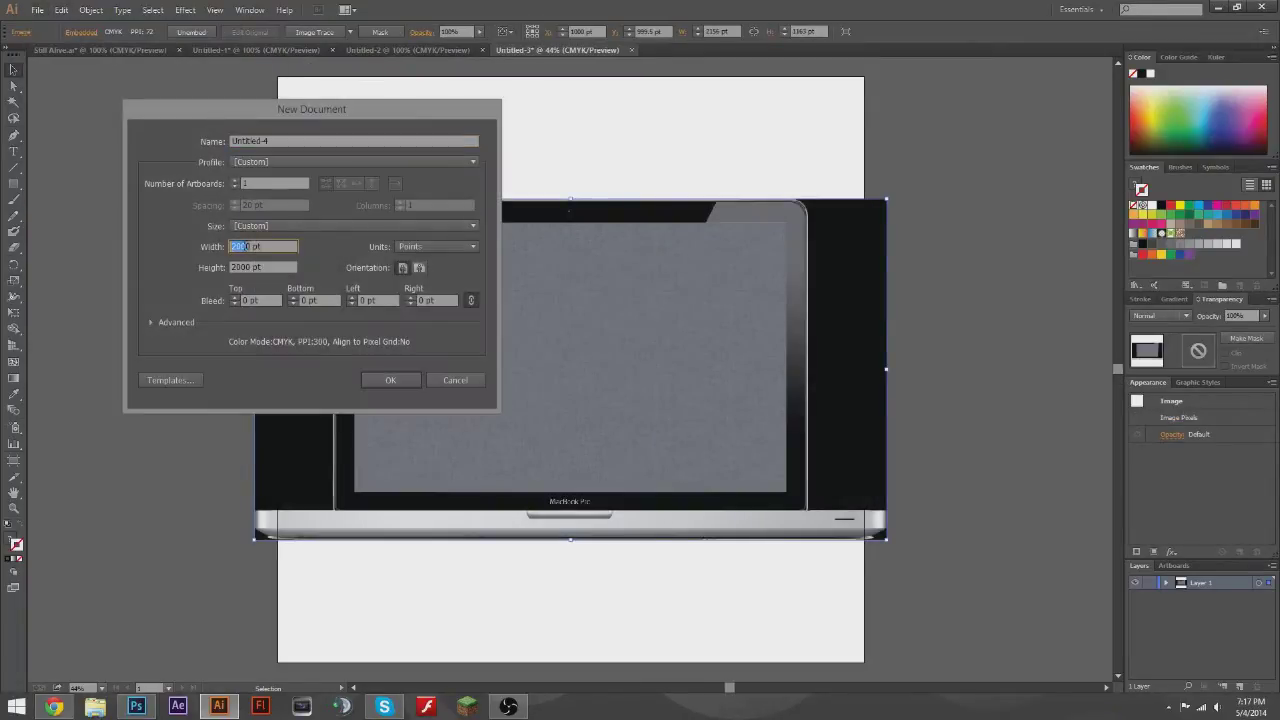
pyautogui.press('Return')
pyautogui.click(61, 10)
pyautogui.click(70, 100)
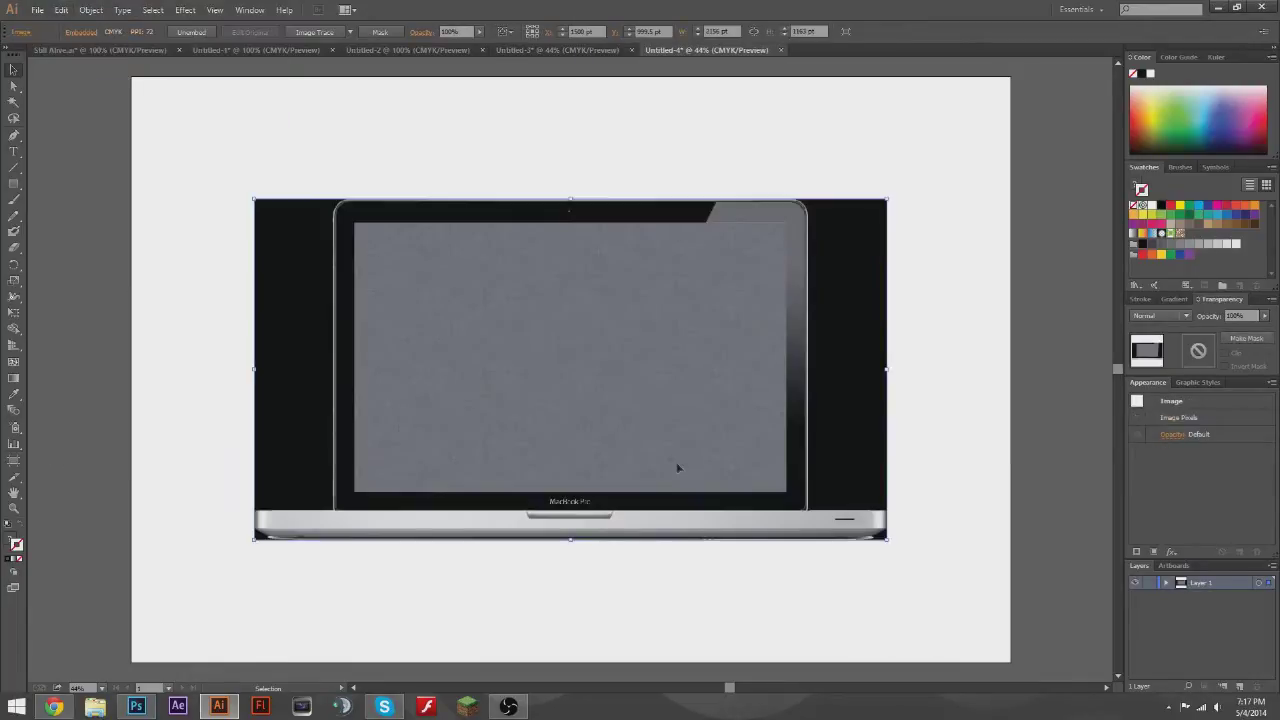
# - Move the MacBook image up, zoom in on it, and pick the Scissors tool
pyautogui.moveTo(676, 462); pyautogui.dragTo(646, 374)
pyautogui.hotkey('ctrl', '+')
pyautogui.hotkey('ctrl', '+')
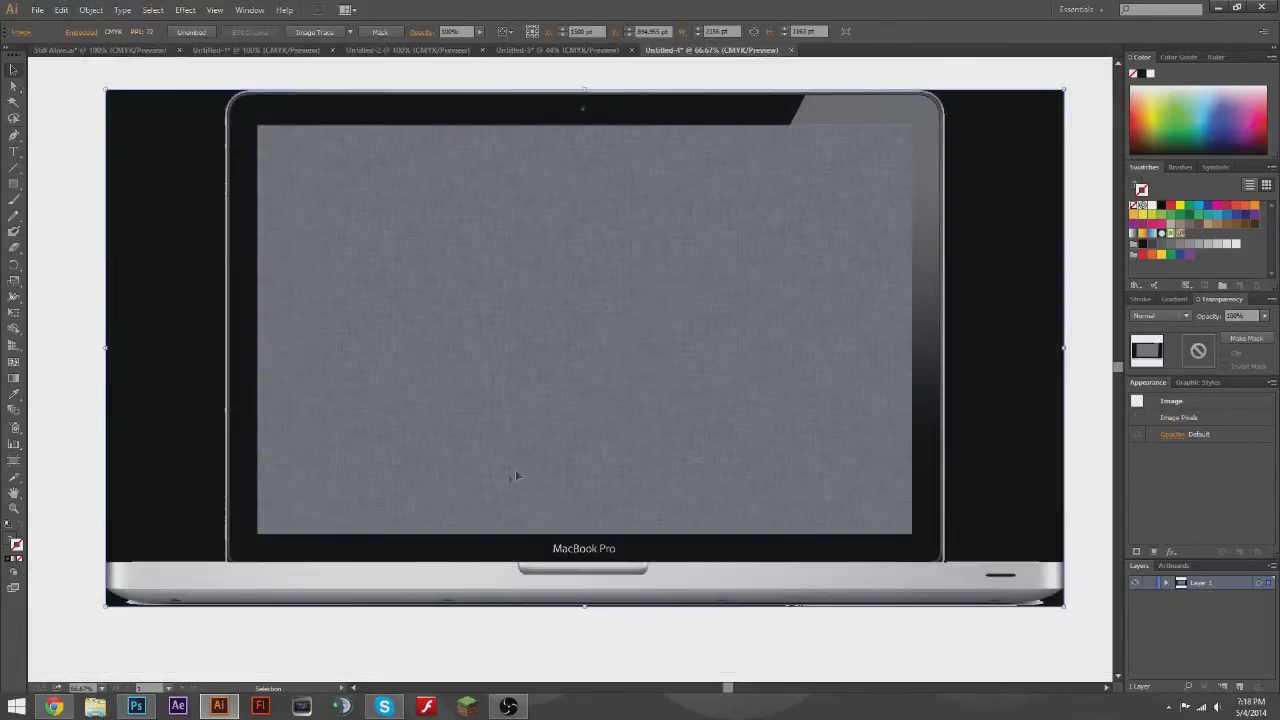
pyautogui.scroll(2, 883, 546)
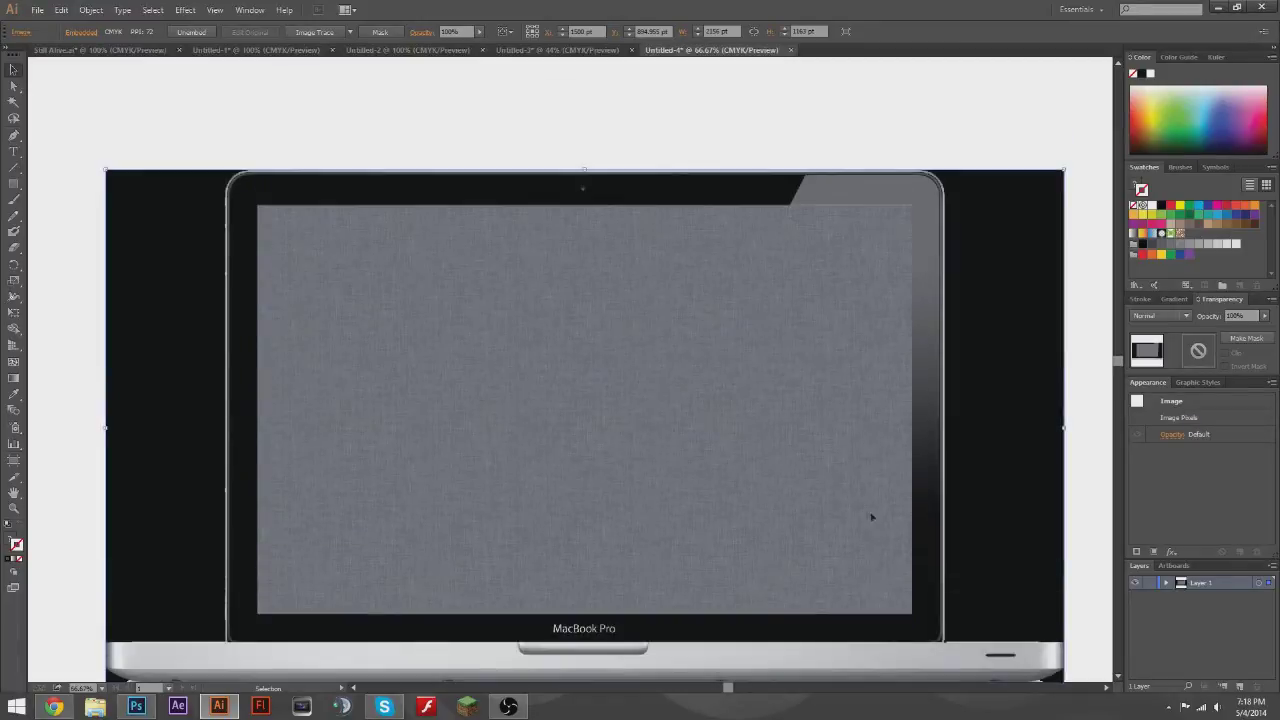
pyautogui.click(14, 247)
pyautogui.click(55, 263)
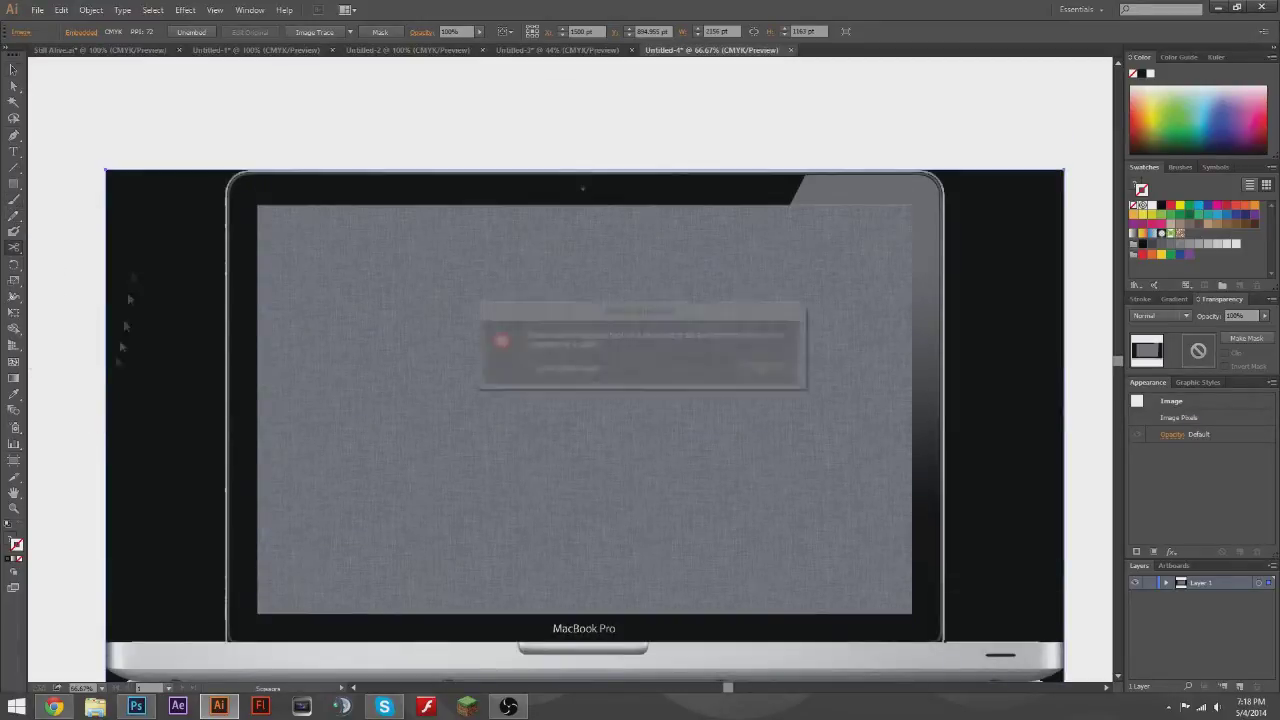
# - In Photoshop, create a new document and paste the MacBook artwork into it
pyautogui.click(136, 706)
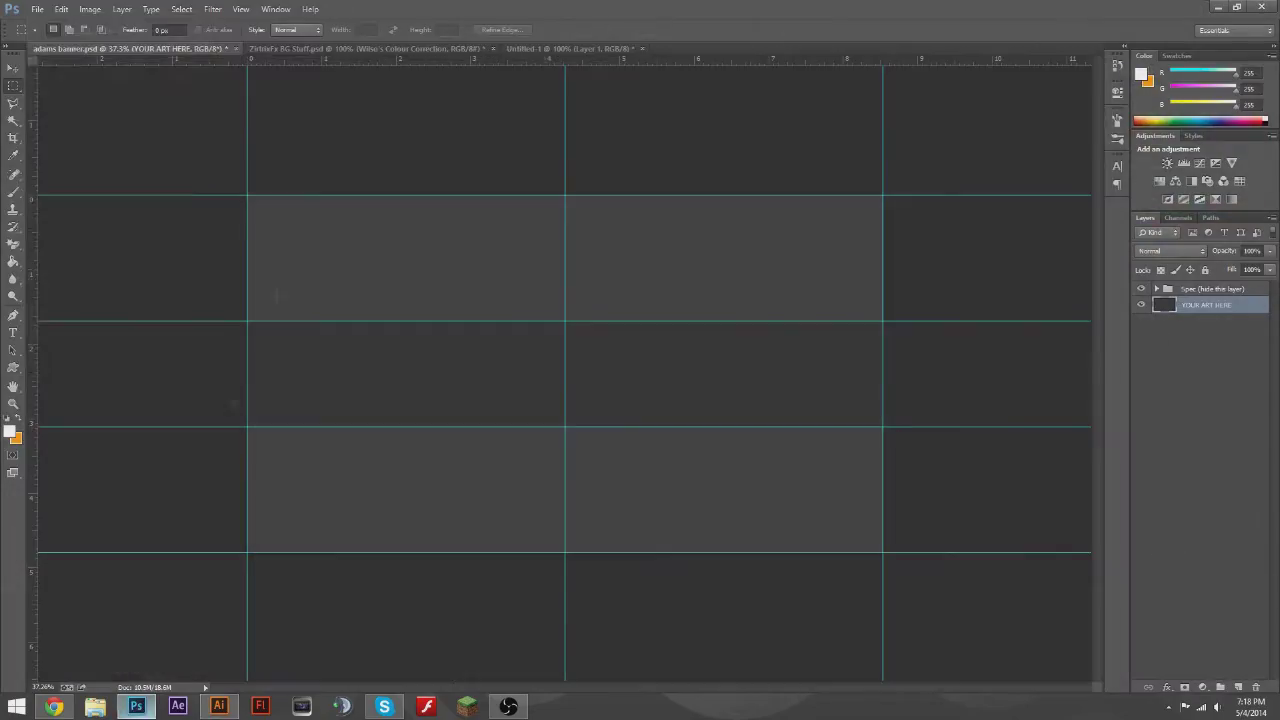
pyautogui.click(37, 9)
pyautogui.click(52, 22)
pyautogui.click(434, 114)
pyautogui.click(61, 9)
pyautogui.click(90, 148)
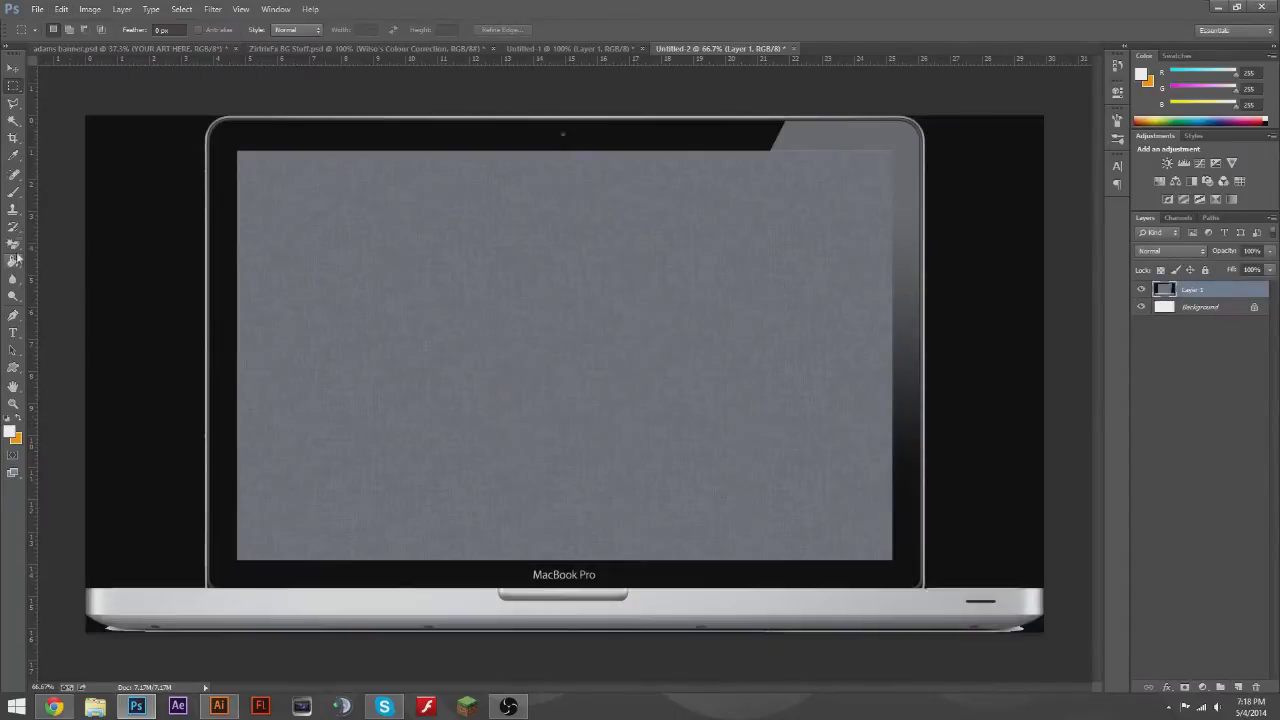
# - Magic Eraser the black areas left, right and below the laptop, and the bottom dark line
pyautogui.click(150, 337)
pyautogui.click(1030, 560)
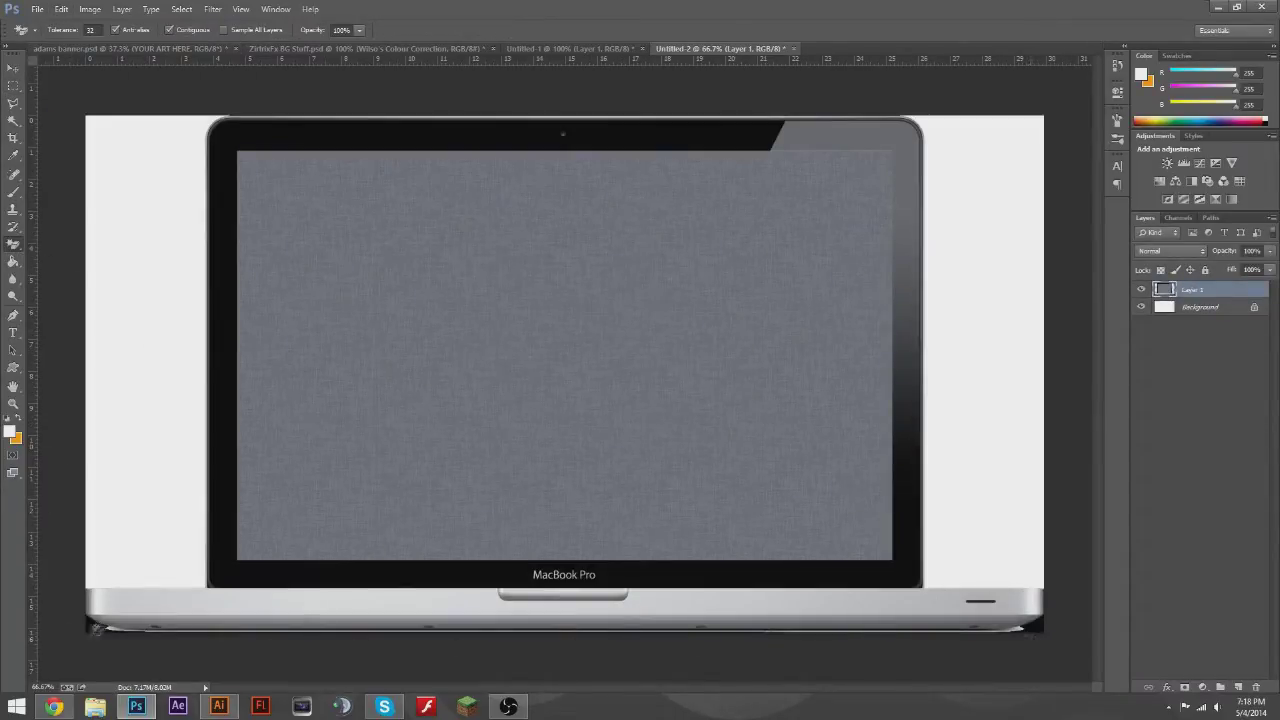
pyautogui.click(112, 630)
pyautogui.scroll(5, 690, 650)
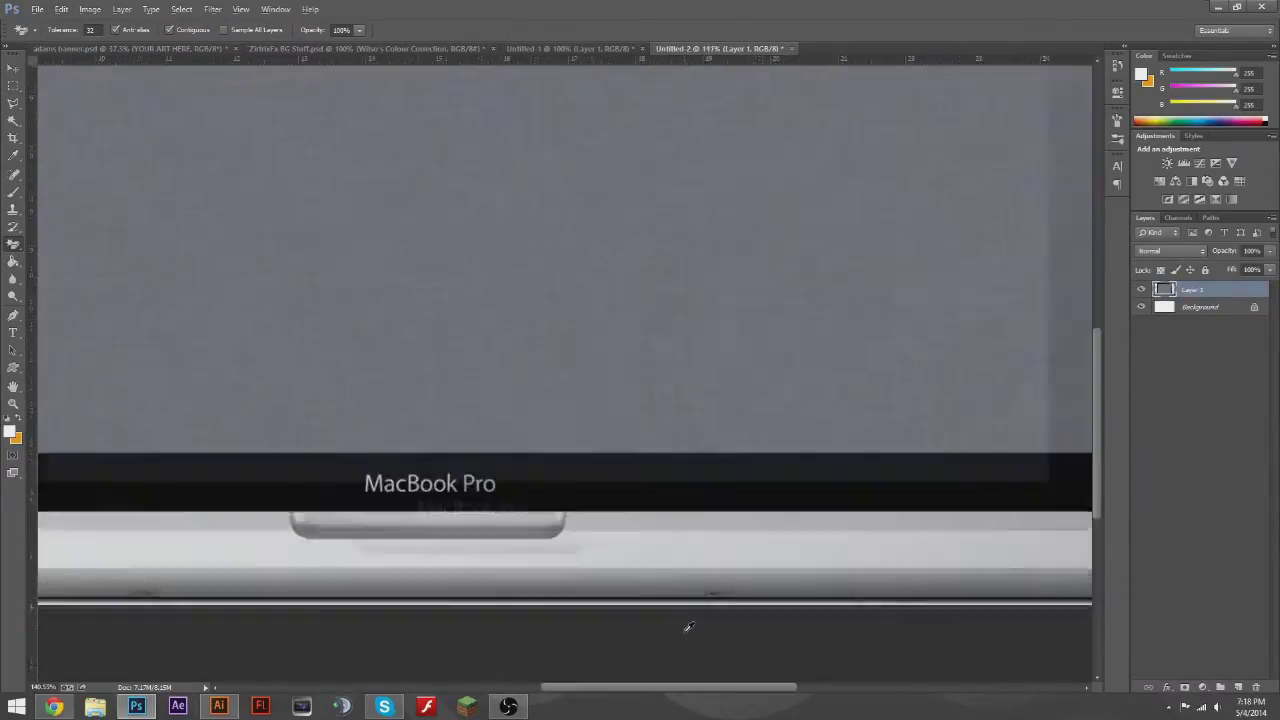
pyautogui.click(712, 595)
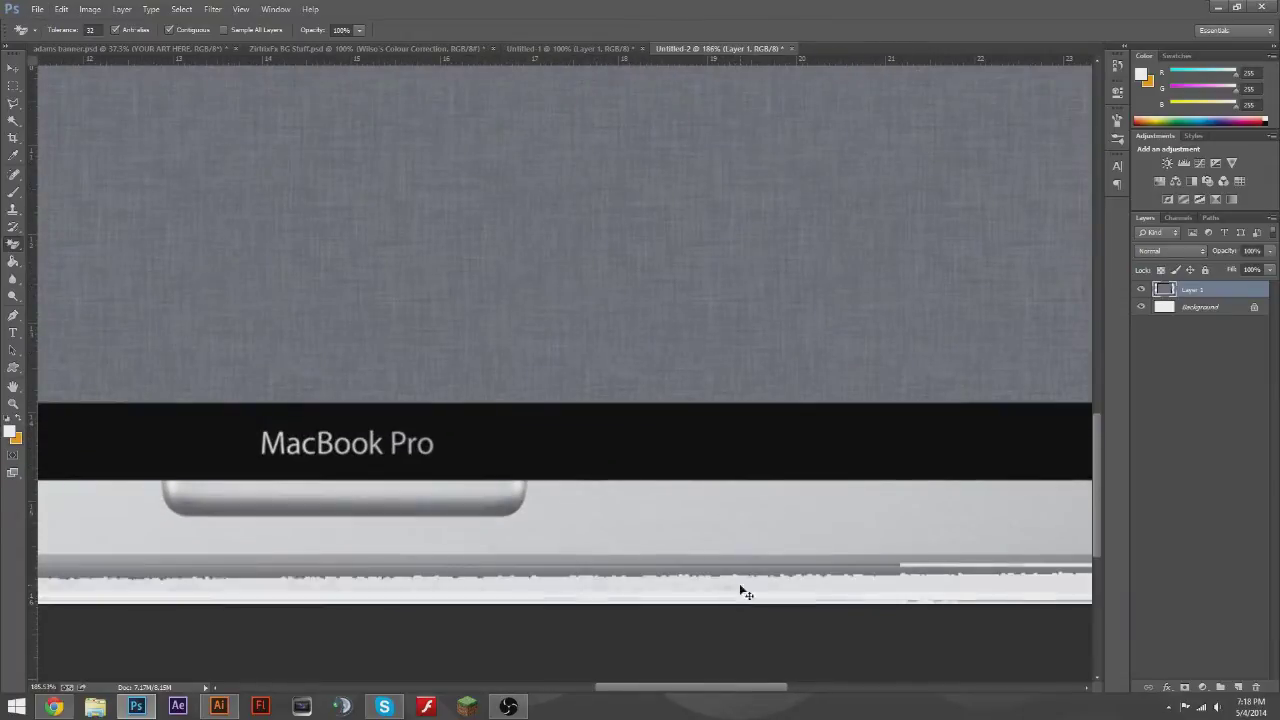
pyautogui.scroll(-1, 784, 568)
pyautogui.scroll(-2, 784, 568)
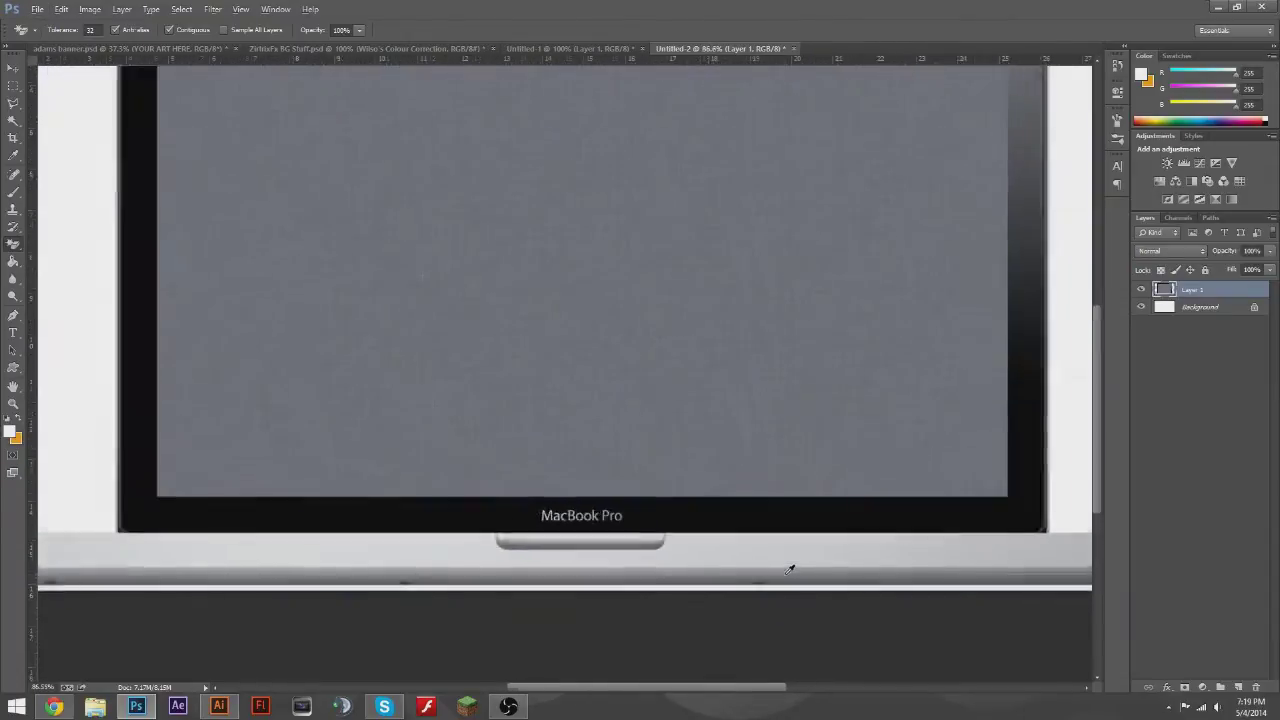
pyautogui.scroll(-2, 791, 491)
pyautogui.scroll(3, 1068, 650)
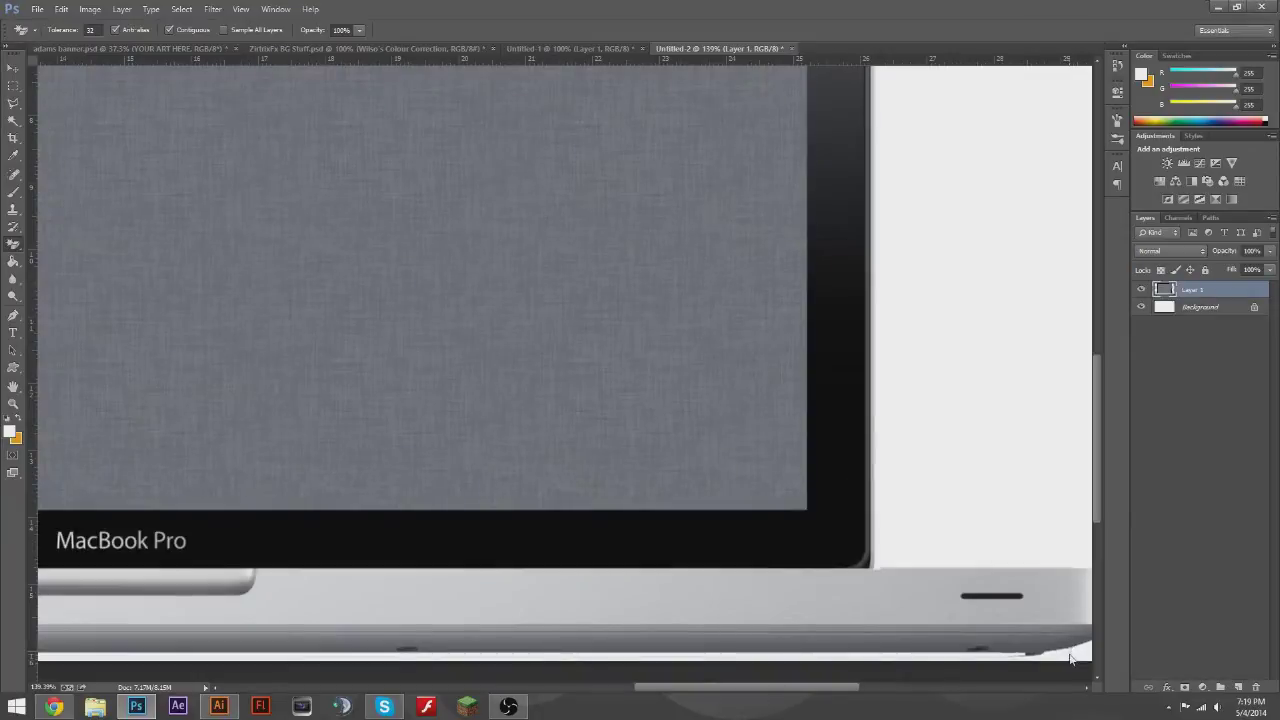
pyautogui.scroll(5, 1070, 658)
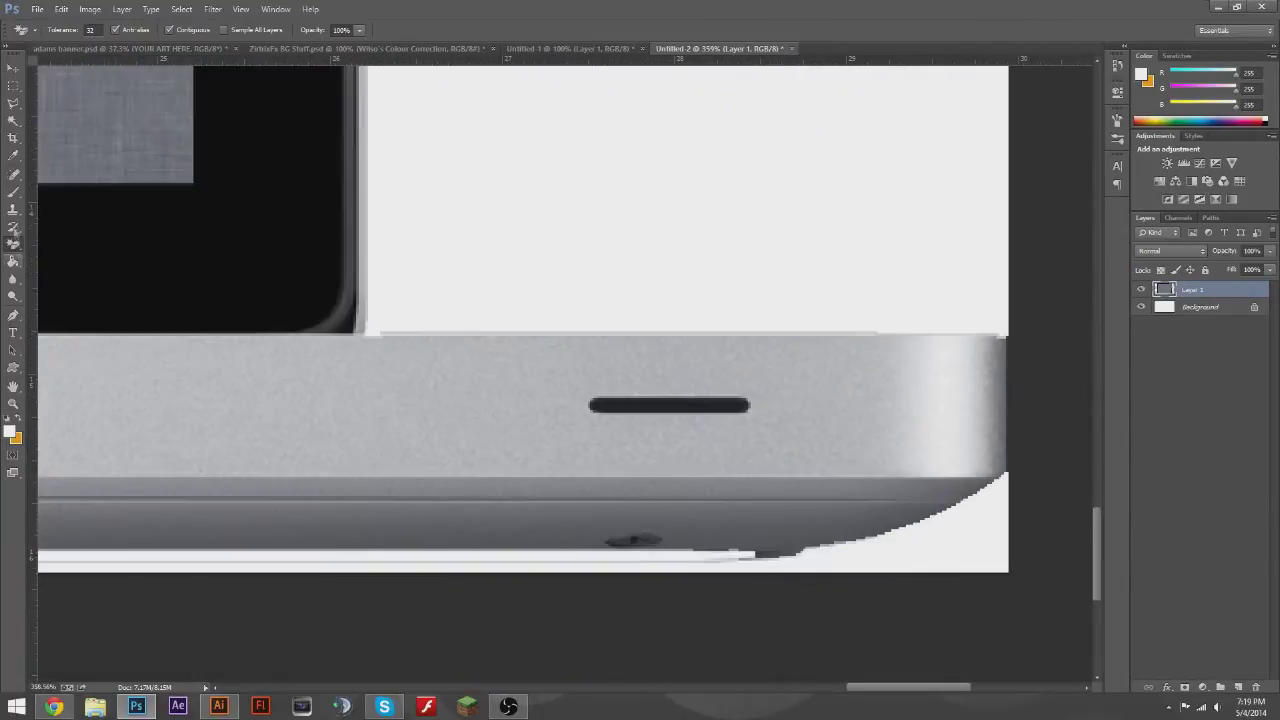
# - Erase the remaining edges with the Eraser and hide the Background layer to check transparency
pyautogui.press('e')
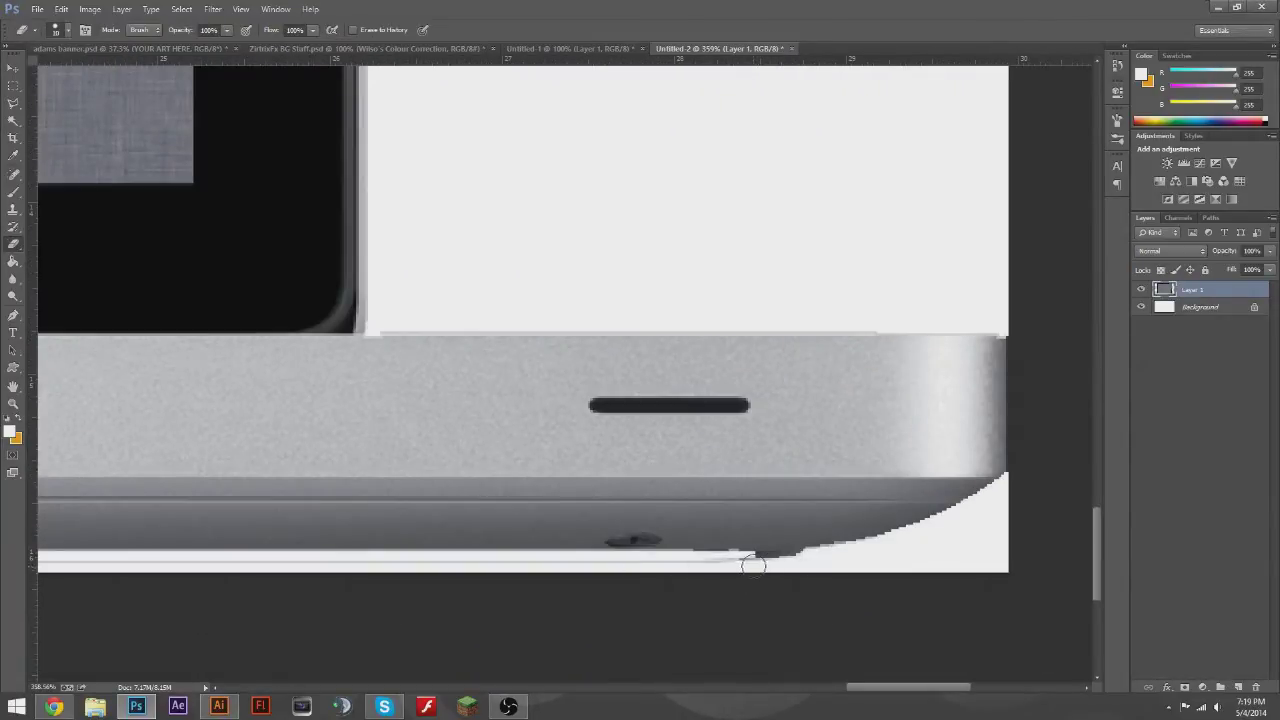
pyautogui.scroll(-5, 805, 563)
pyautogui.scroll(-5, 805, 563)
pyautogui.click(1141, 307)
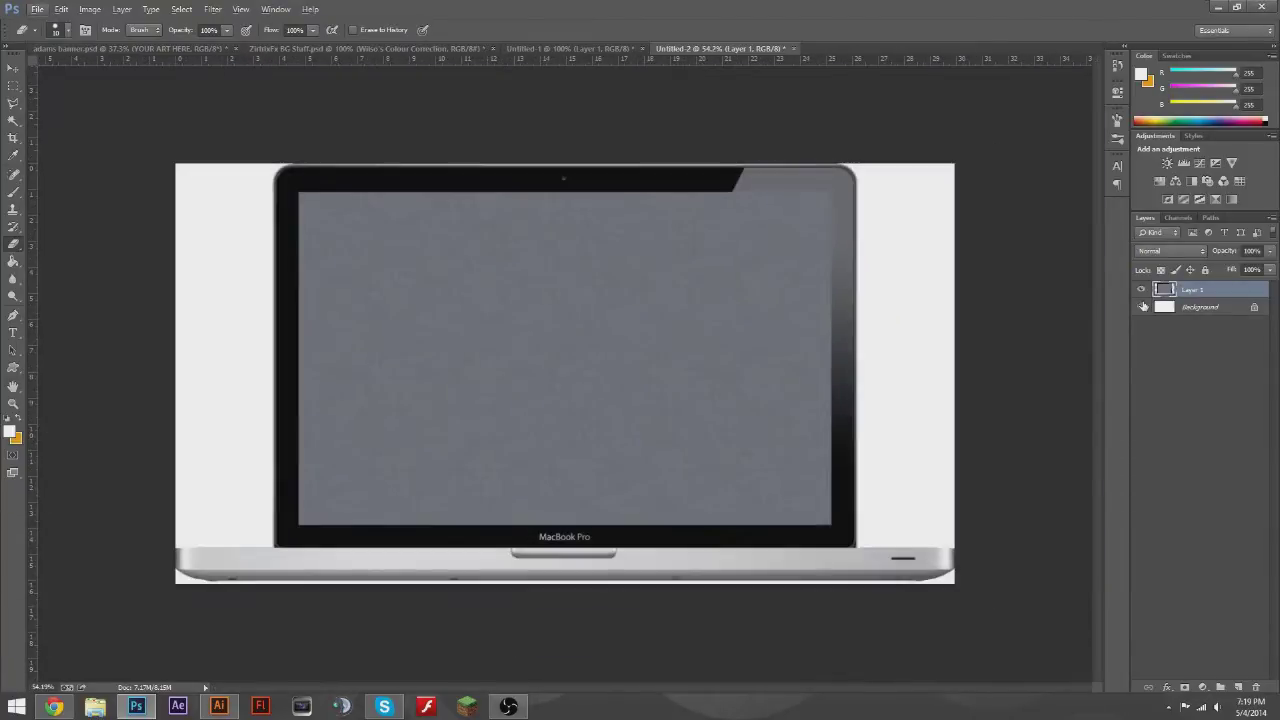
# - In Chrome, return to the image search and save the full-size MacBook Pro image
pyautogui.click(54, 706)
pyautogui.hotkey('alt', 'Left')
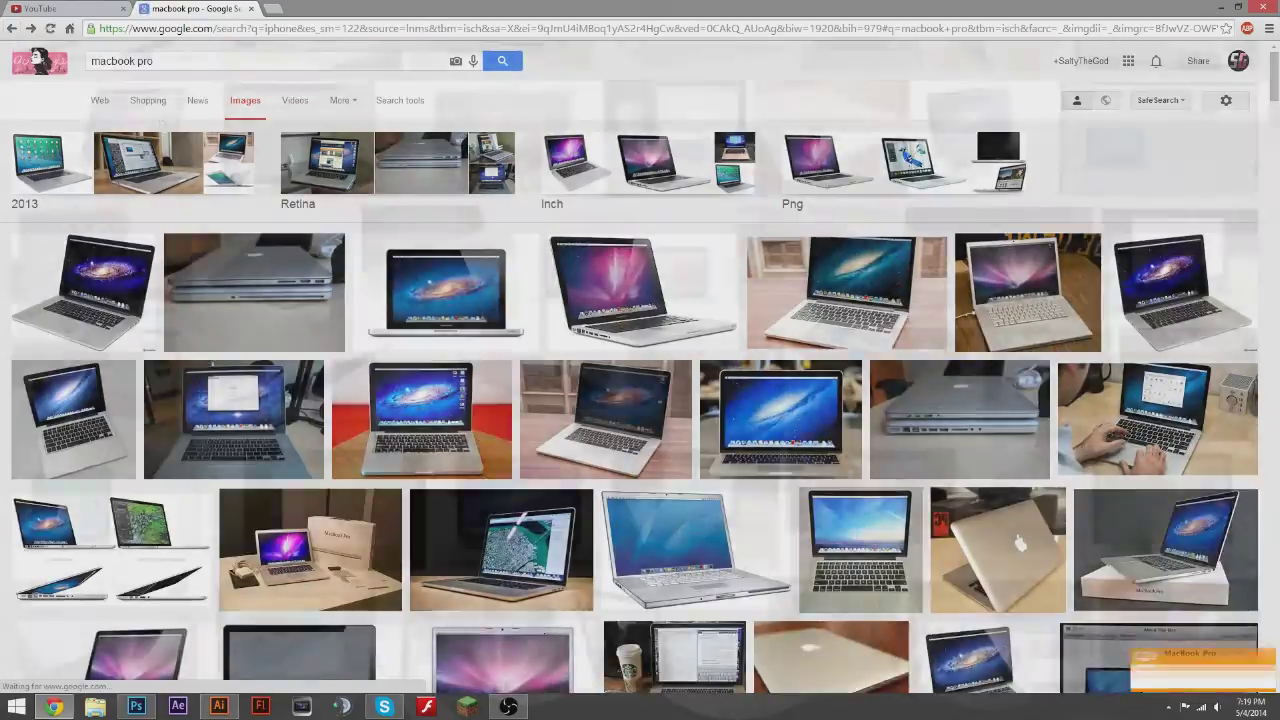
pyautogui.rightClick(586, 400)
pyautogui.click(610, 510)
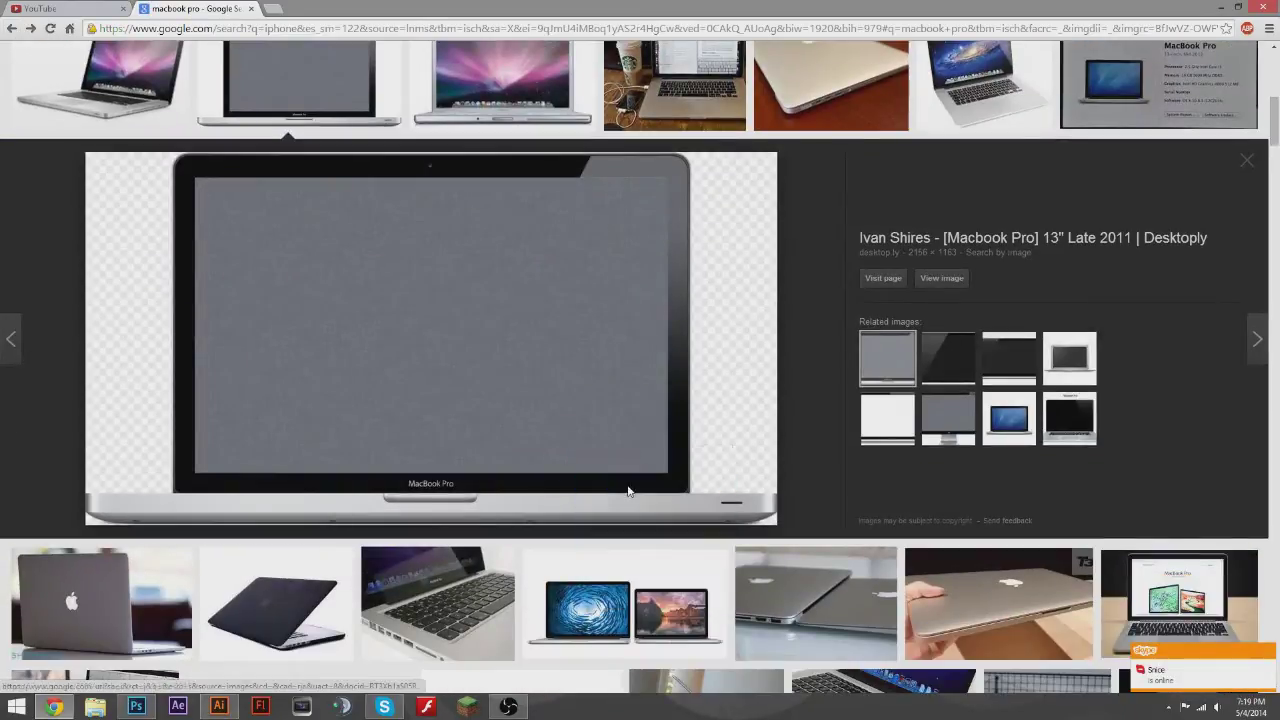
pyautogui.click(960, 287)
pyautogui.hotkey('ctrl', 's')
pyautogui.write('ma')
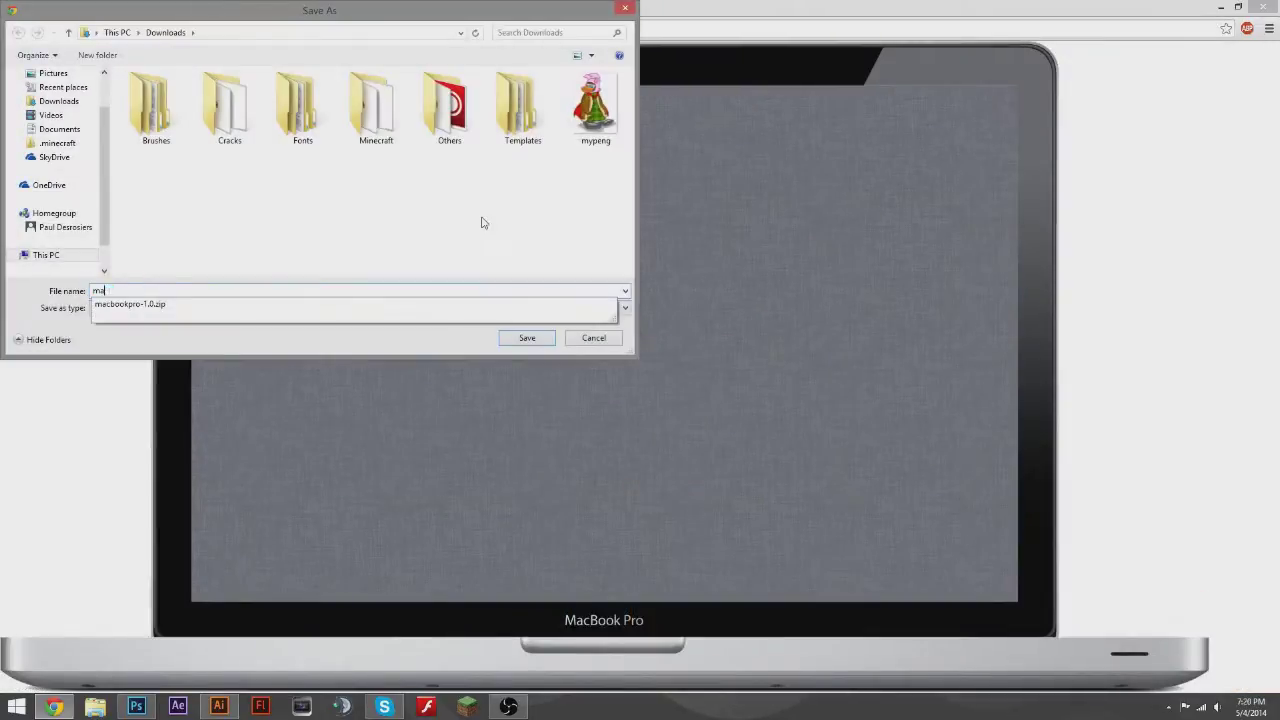
pyautogui.press('Return')
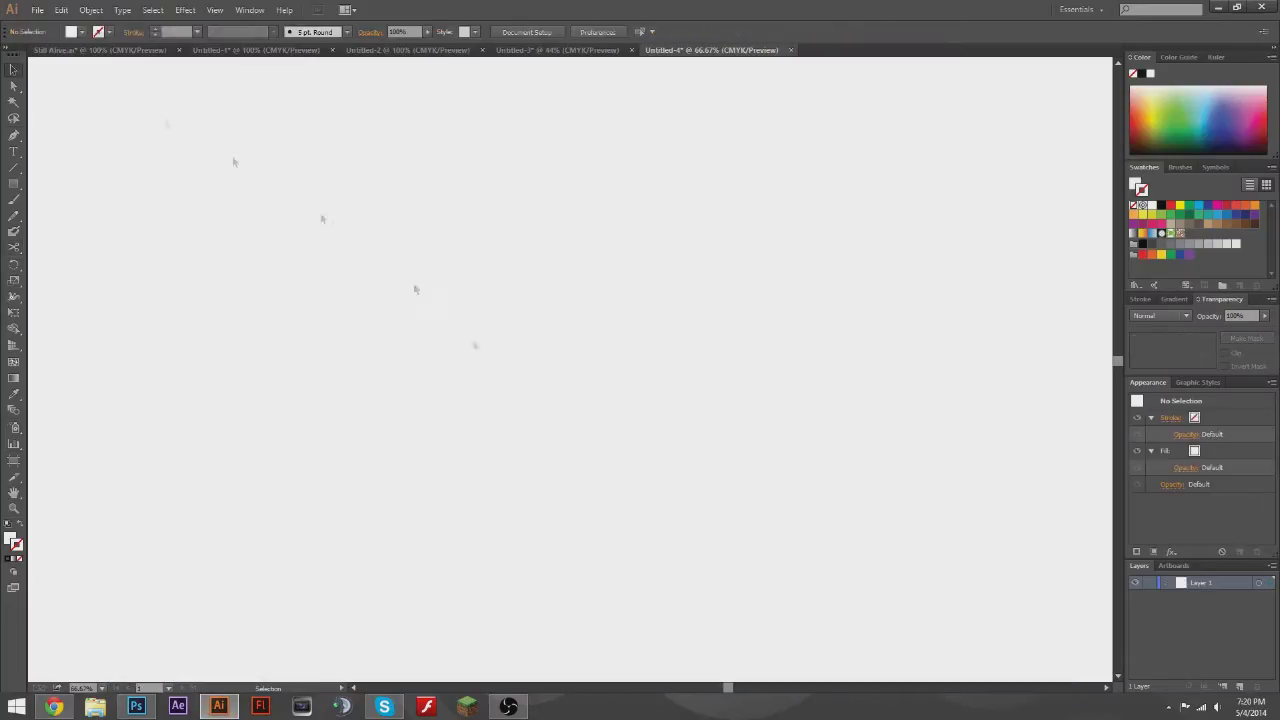
# - Open macbook pro.png from the Downloads folder in Illustrator
pyautogui.click(37, 9)
pyautogui.click(60, 54)
pyautogui.click(45, 146)
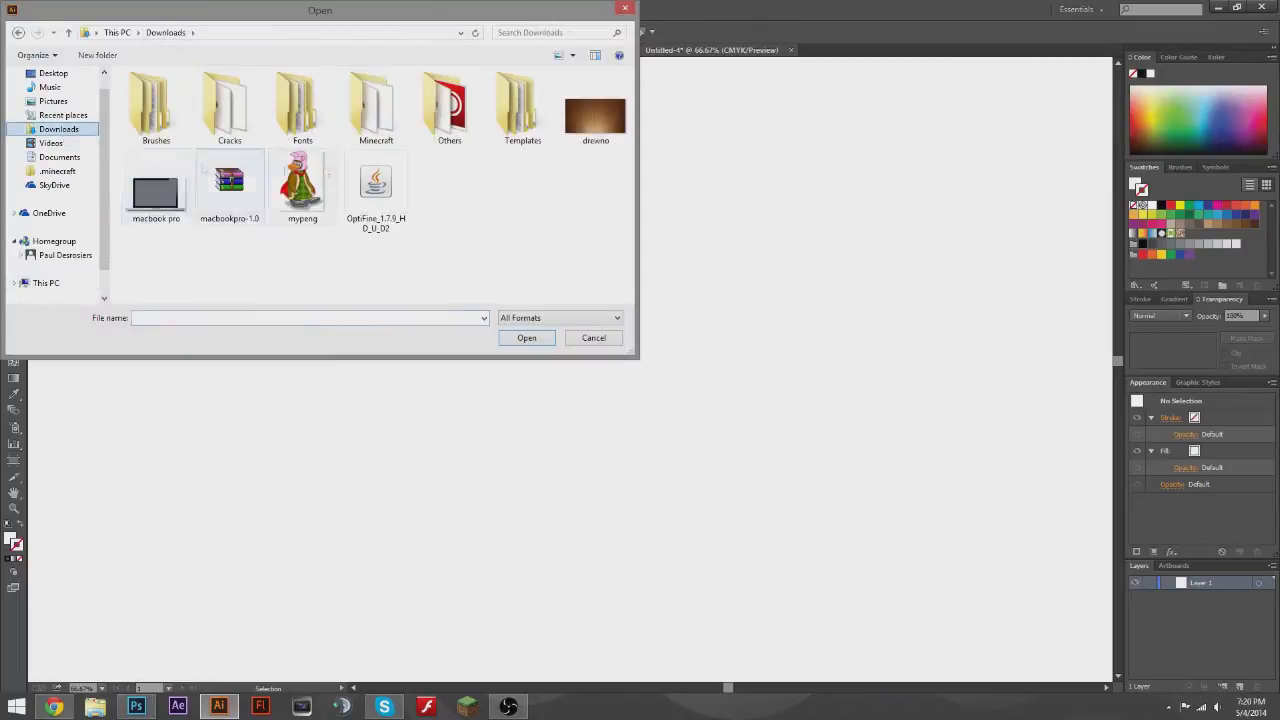
pyautogui.doubleClick(155, 190)
pyautogui.scroll(-5, 503, 325)
pyautogui.scroll(5, 837, 500)
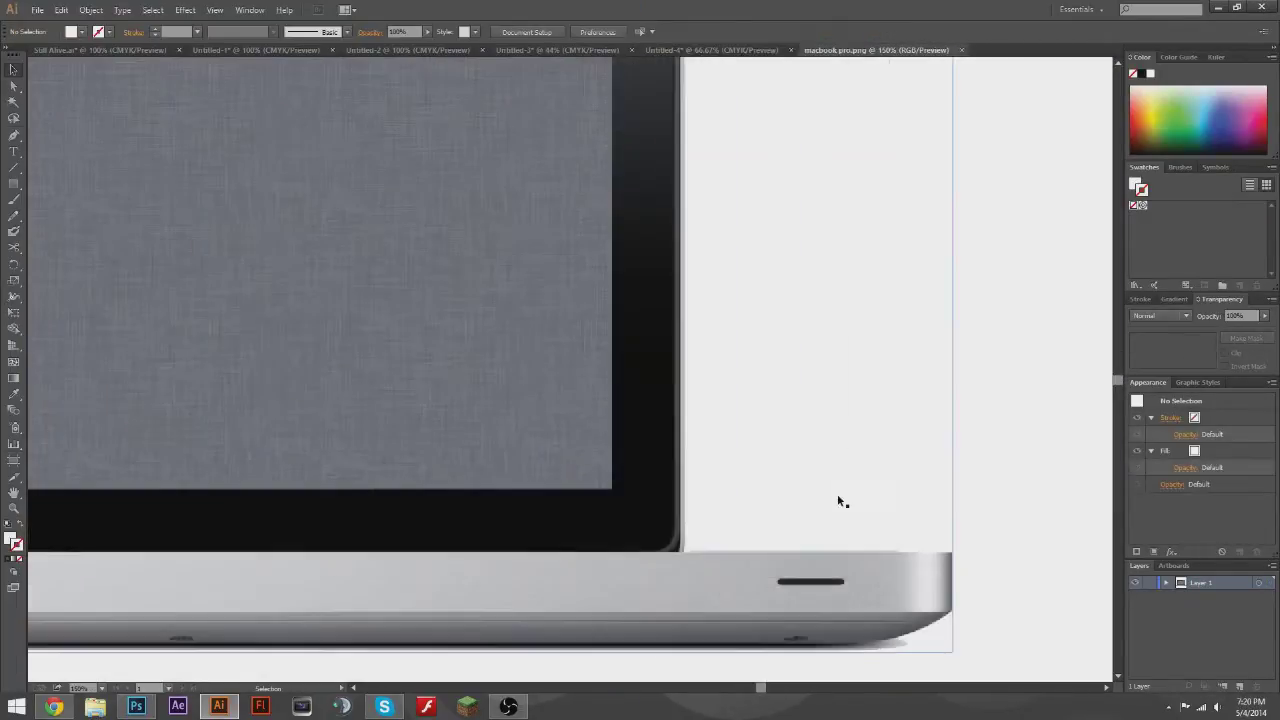
pyautogui.scroll(-4, 837, 500)
# - Select the MacBook image and fade it to 56% opacity in the Transparency panel
pyautogui.hotkey('ctrl', 'a')
pyautogui.click(61, 9)
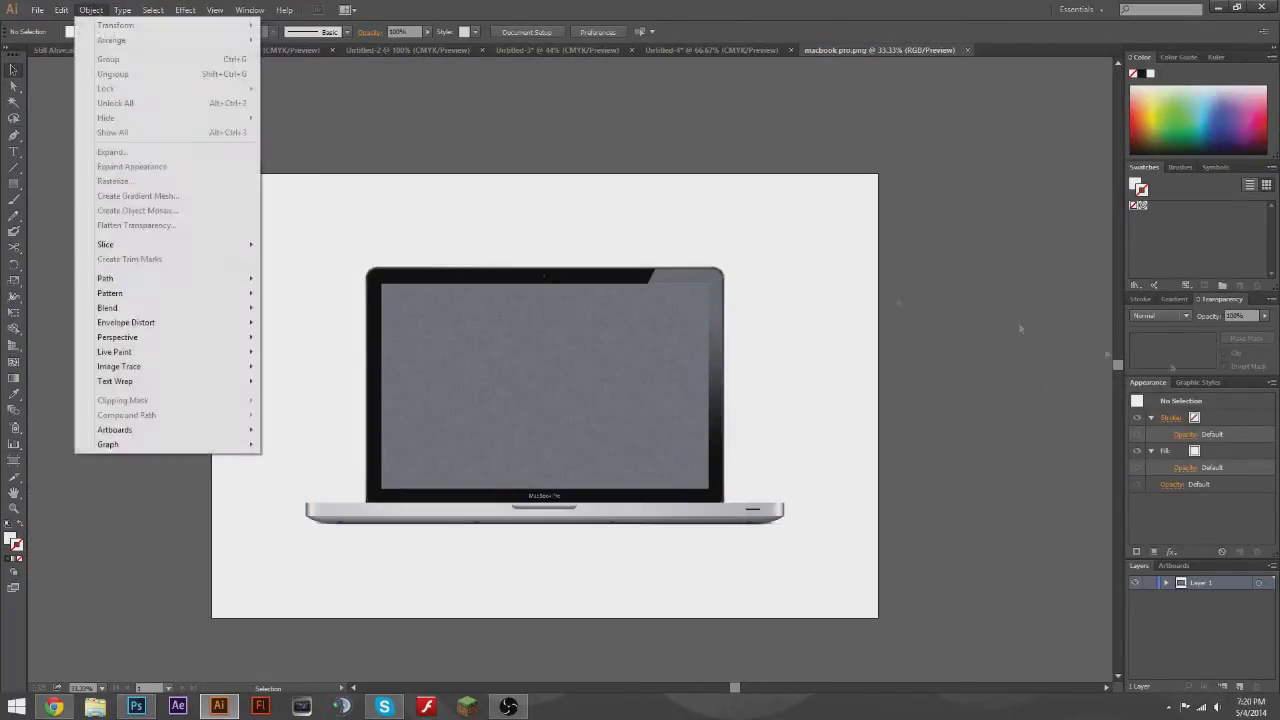
pyautogui.click(91, 9)
pyautogui.click(1265, 316)
pyautogui.moveTo(1262, 331); pyautogui.dragTo(1243, 333)
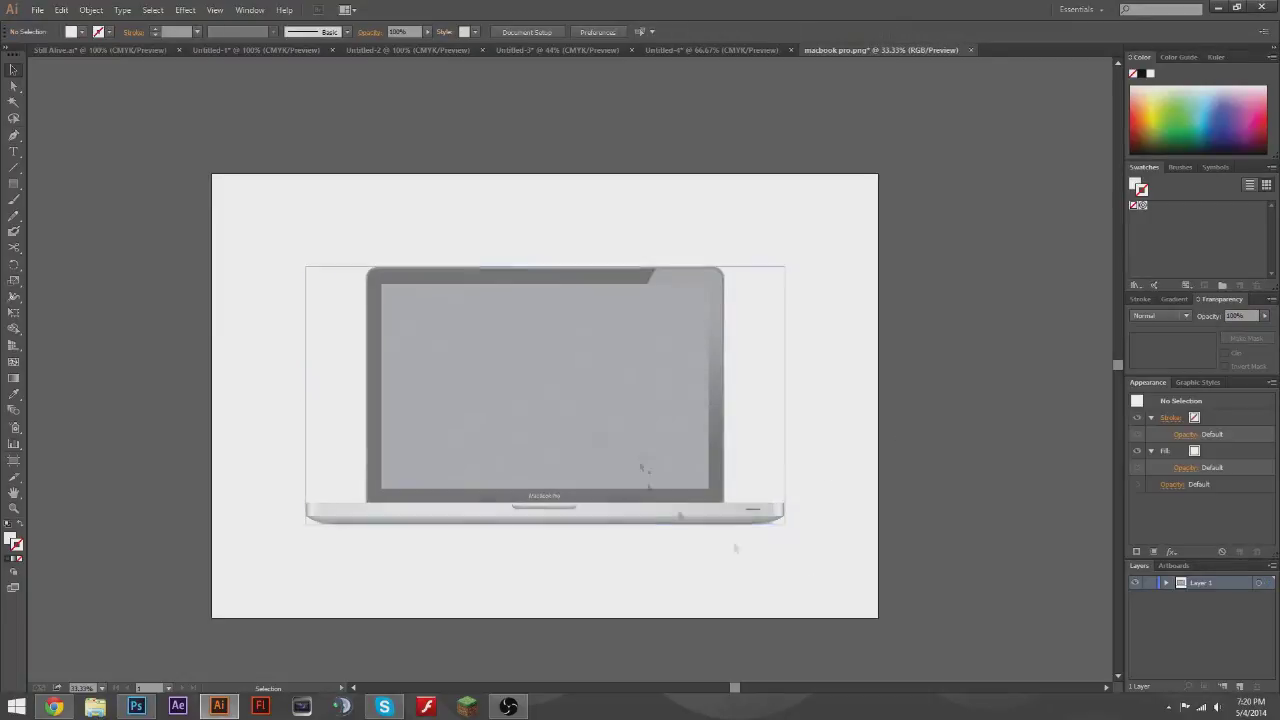
pyautogui.scroll(1, 640, 470)
pyautogui.click(88, 9)
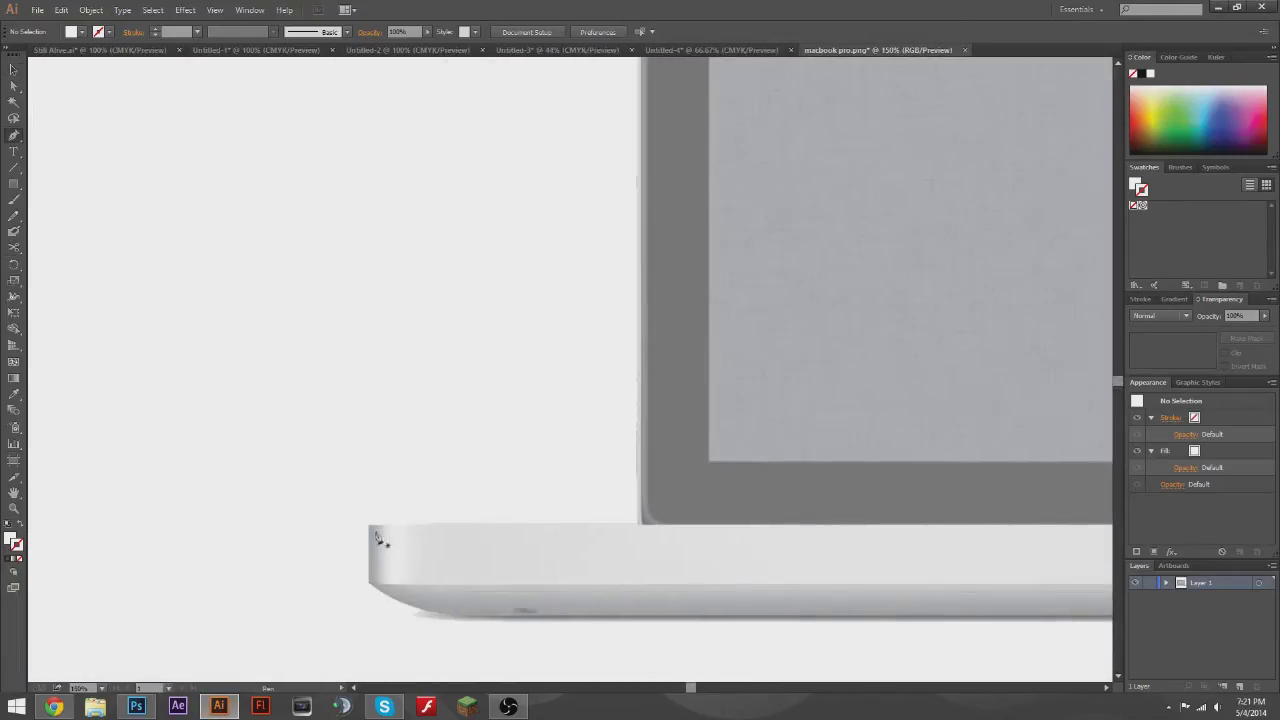
# - Pen-trace a closed outline over the top face of the laptop base
pyautogui.click(368, 524)
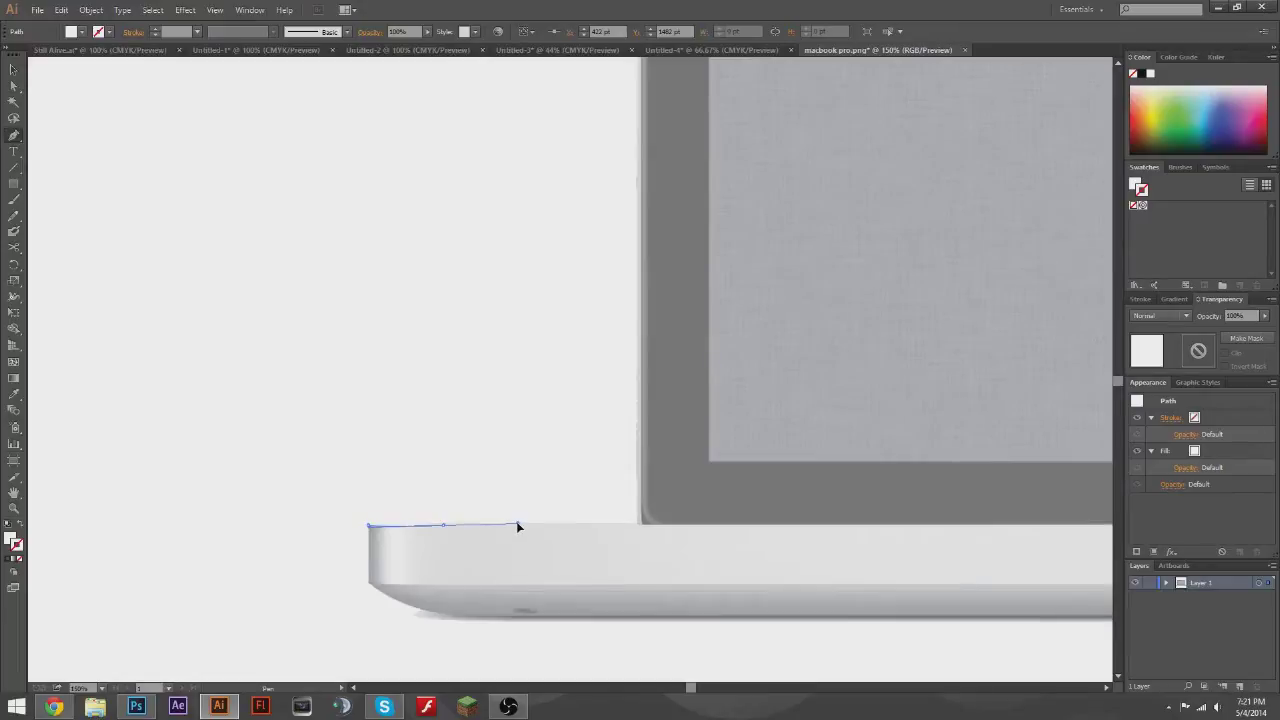
pyautogui.hscroll(3, 557, 528)
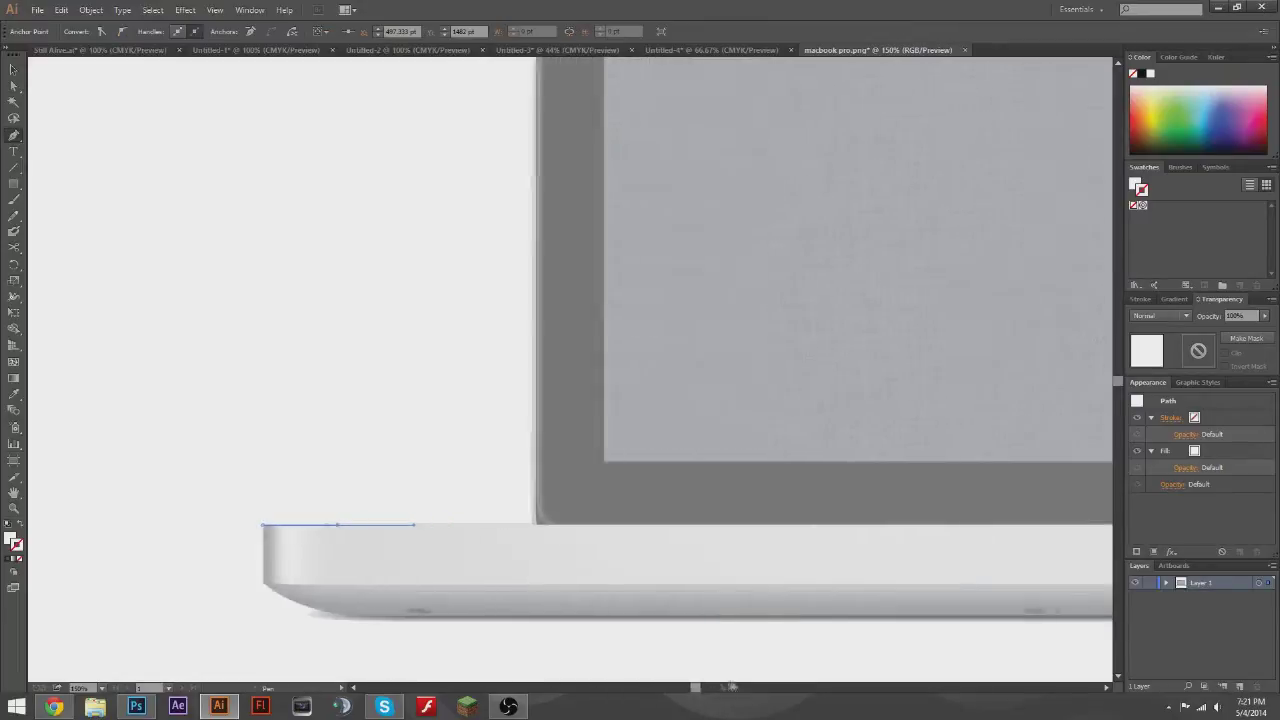
pyautogui.hscroll(10, 575, 535)
pyautogui.click(573, 524)
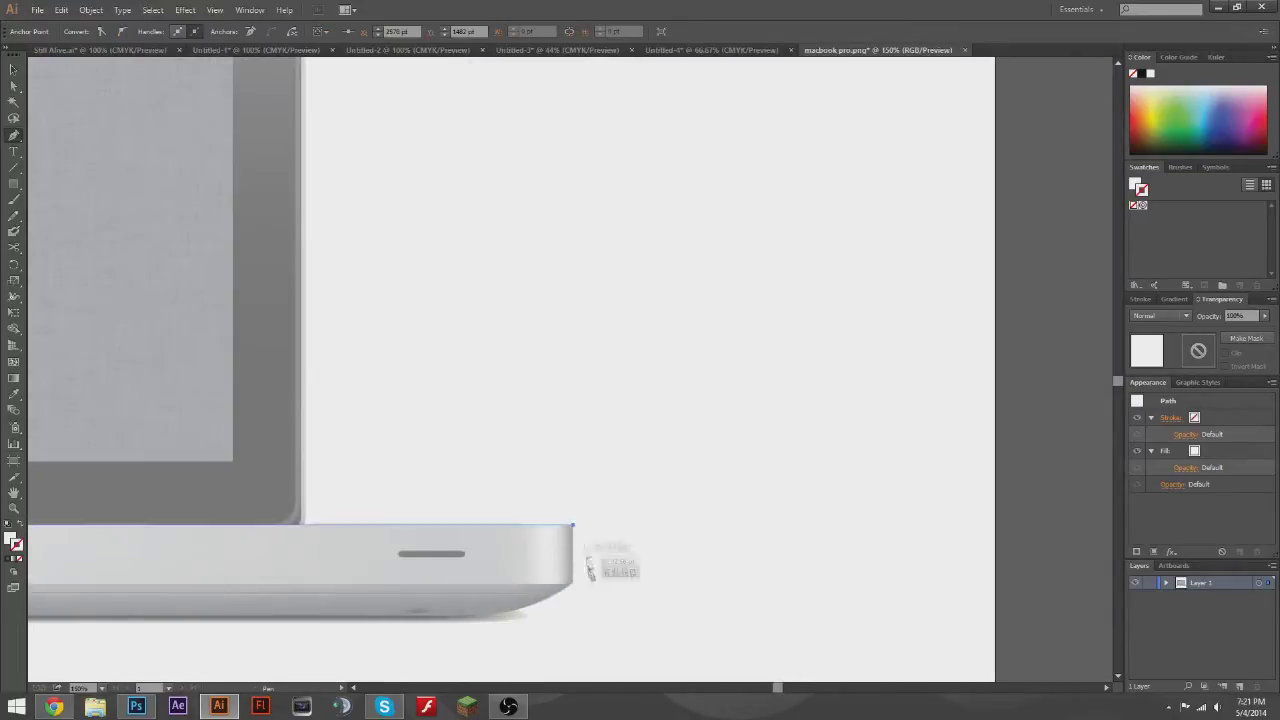
pyautogui.click(574, 585)
pyautogui.hscroll(-6, 358, 650)
pyautogui.hscroll(-6, 358, 650)
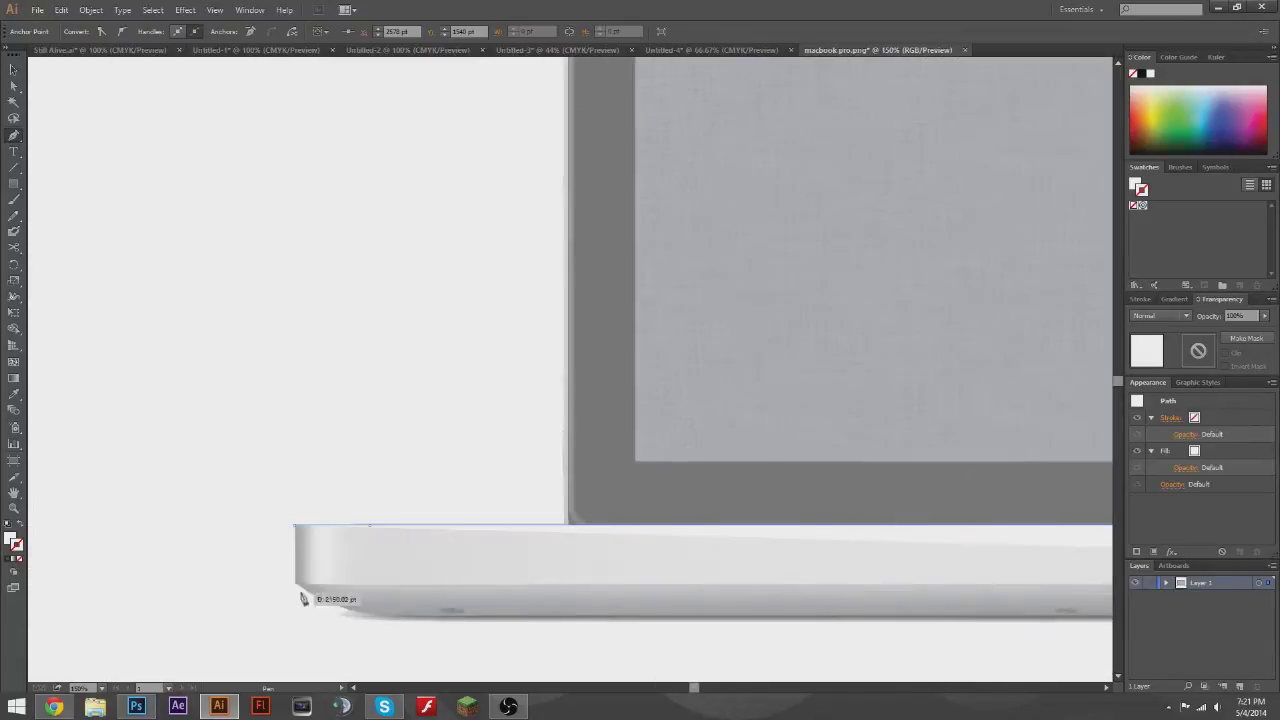
pyautogui.click(294, 583)
pyautogui.click(296, 525)
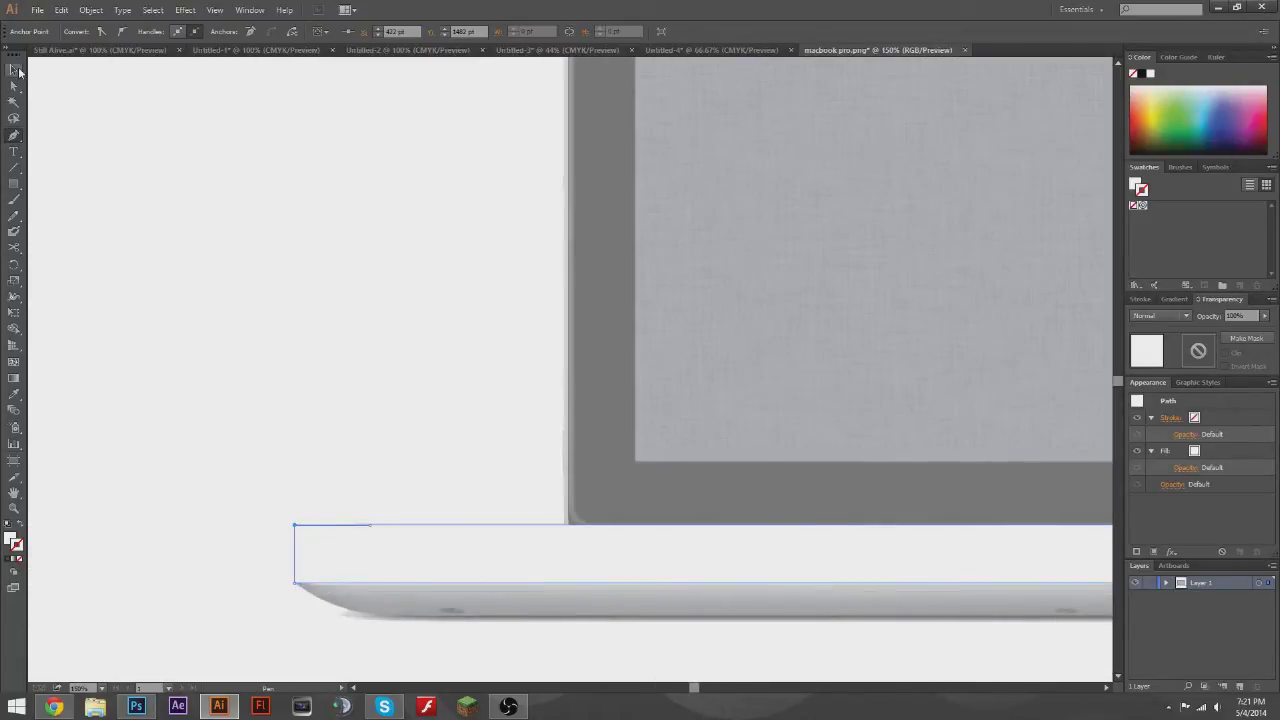
pyautogui.hscroll(5, 712, 646)
pyautogui.hscroll(10, 712, 646)
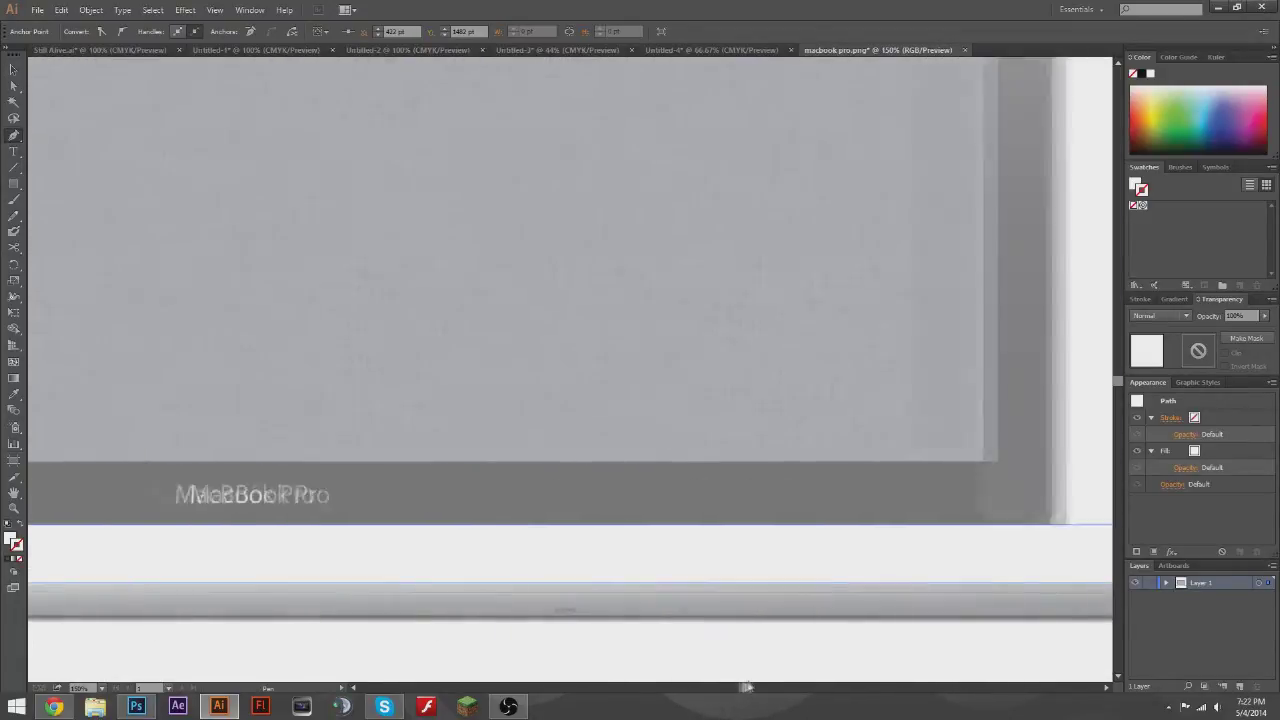
pyautogui.hscroll(-15, 400, 400)
# - Test the shape's opacity and fill colour, then restore it to 100% opacity
pyautogui.click(13, 70)
pyautogui.click(645, 585)
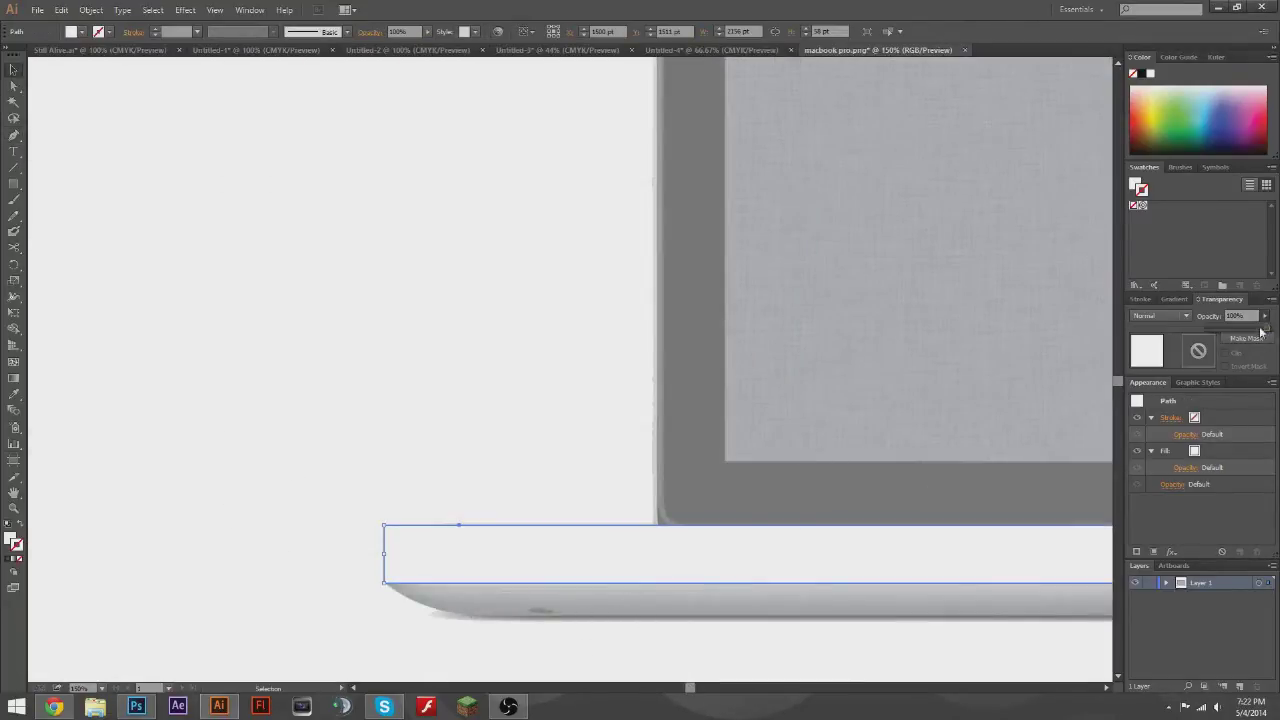
pyautogui.moveTo(1264, 315); pyautogui.dragTo(1234, 337)
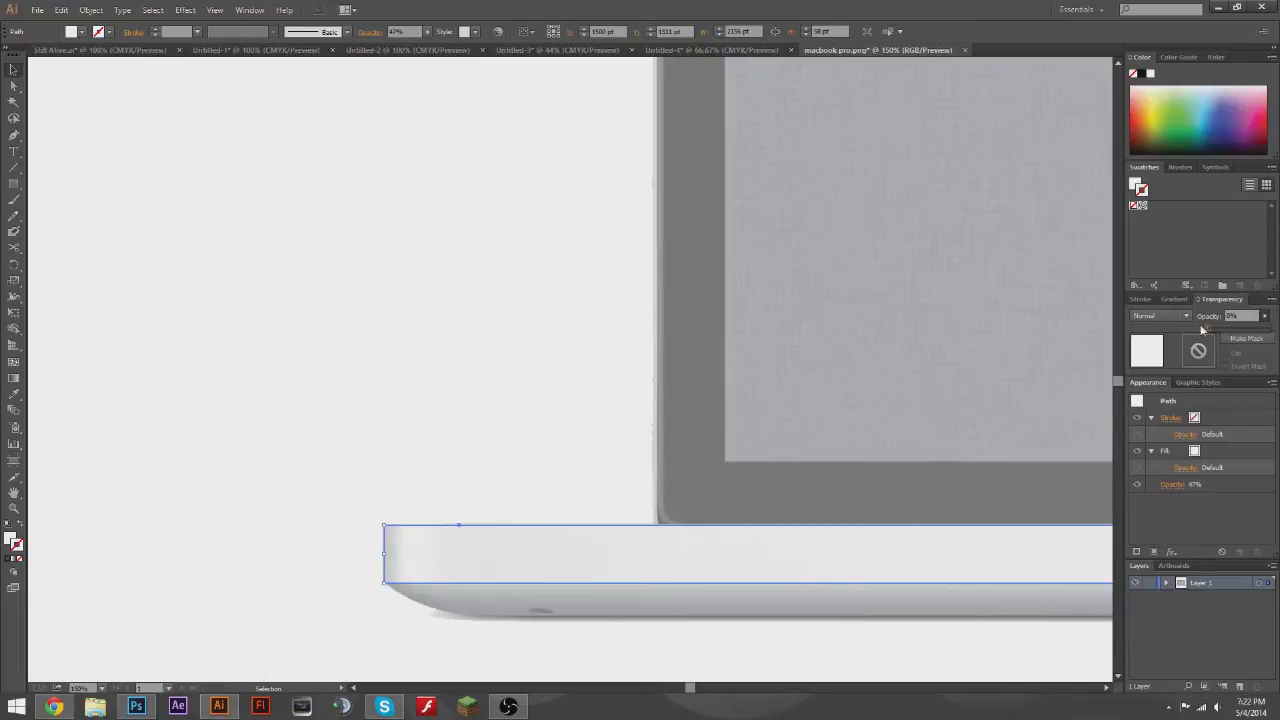
pyautogui.moveTo(1203, 330); pyautogui.dragTo(1206, 329)
pyautogui.press('i')
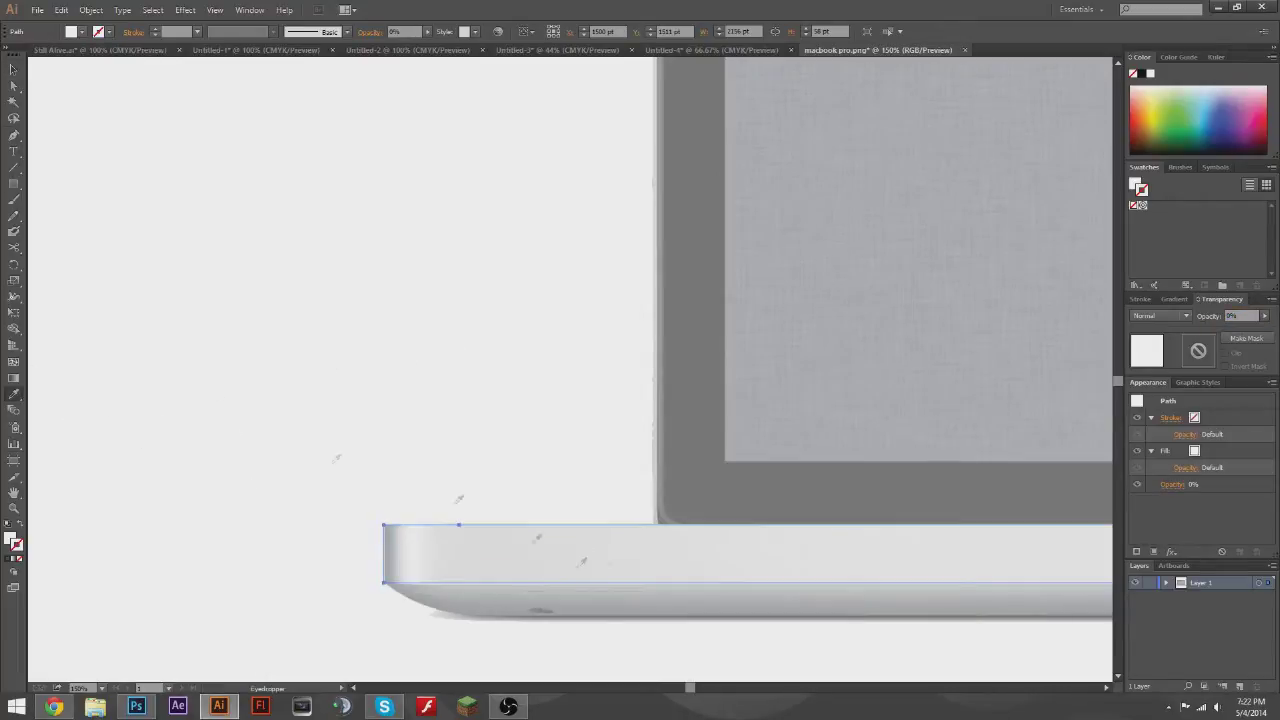
pyautogui.doubleClick(12, 540)
pyautogui.click(1055, 374)
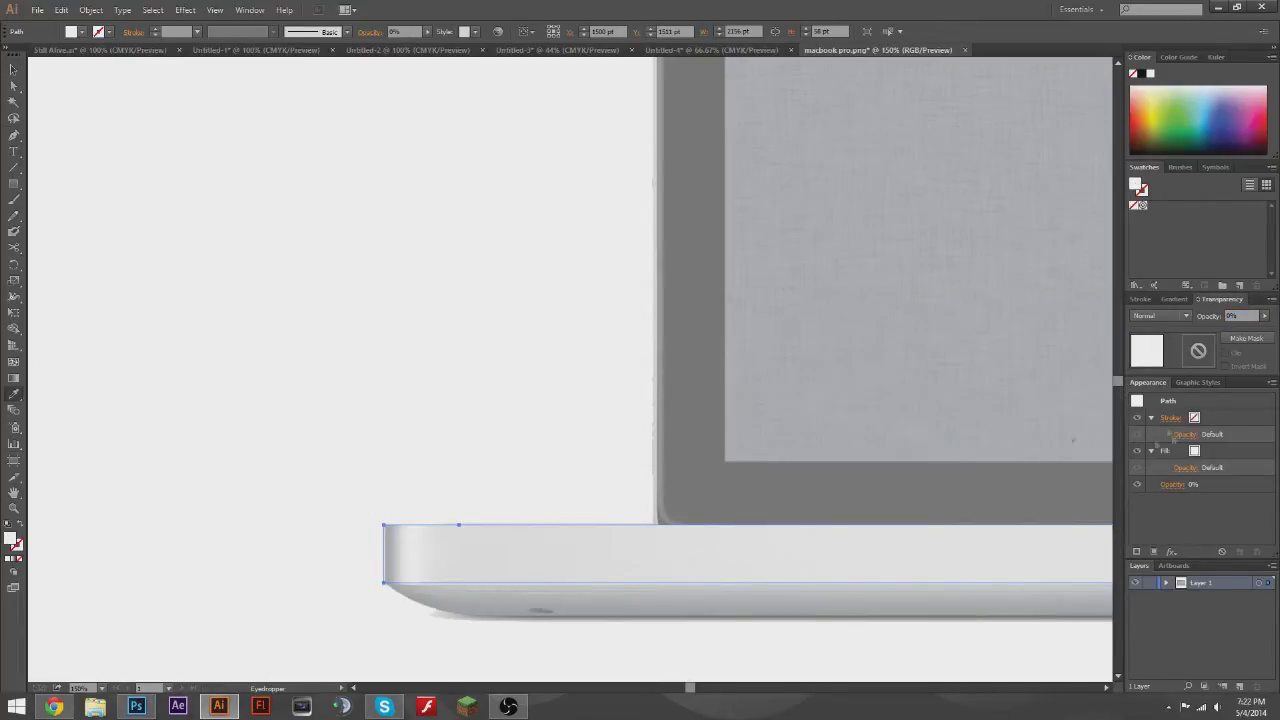
pyautogui.write('100')
pyautogui.press('Return')
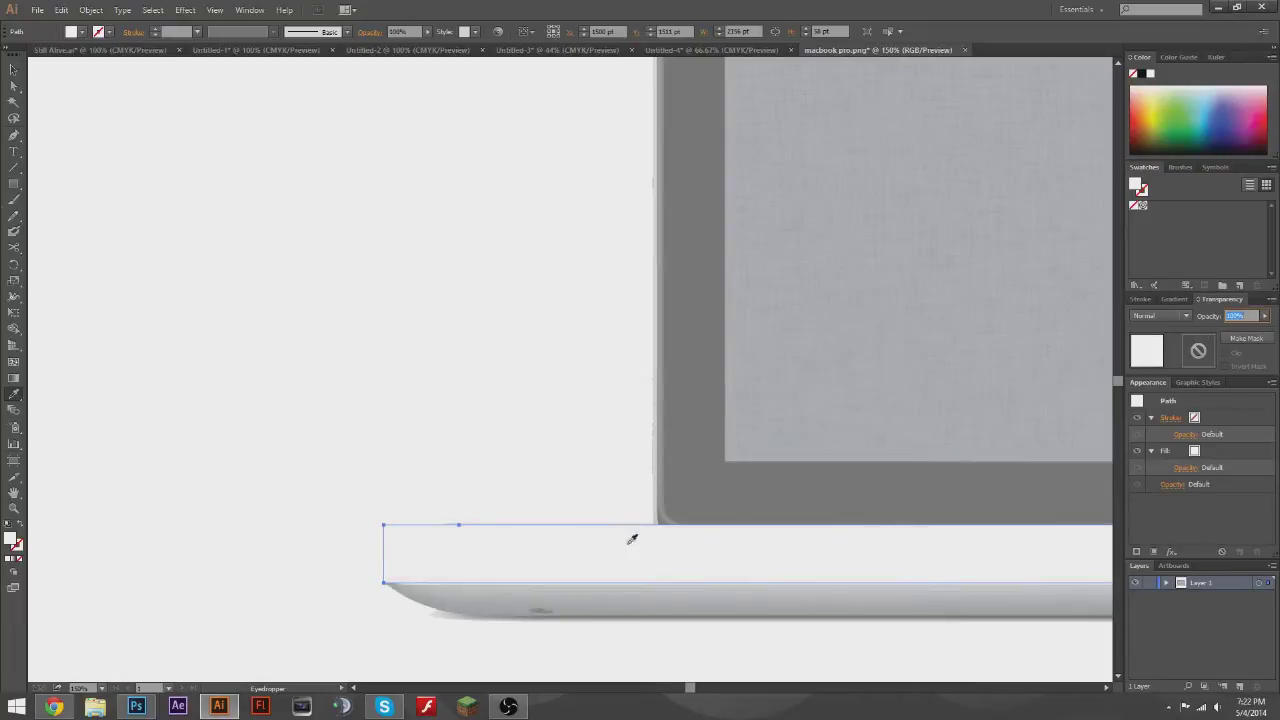
pyautogui.press('v')
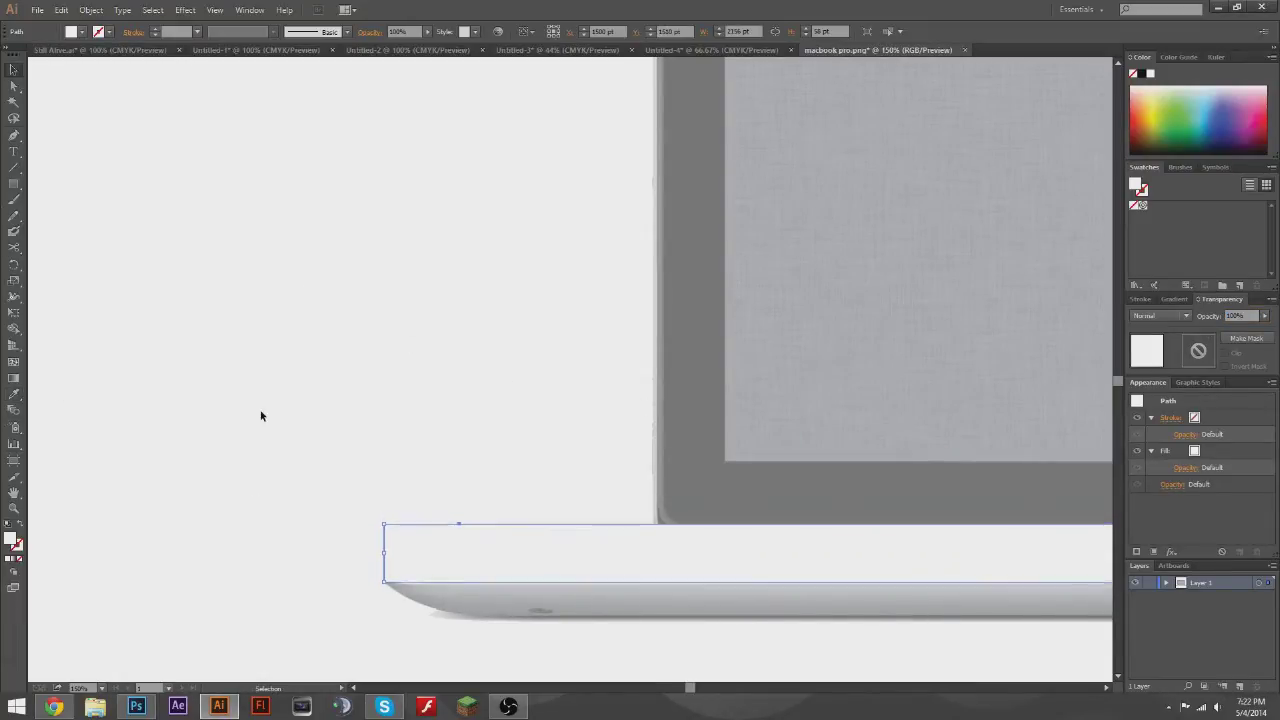
pyautogui.press('Up')
pyautogui.press('Up')
pyautogui.press('Up')
pyautogui.press('Up')
pyautogui.press('Up')
pyautogui.press('Up')
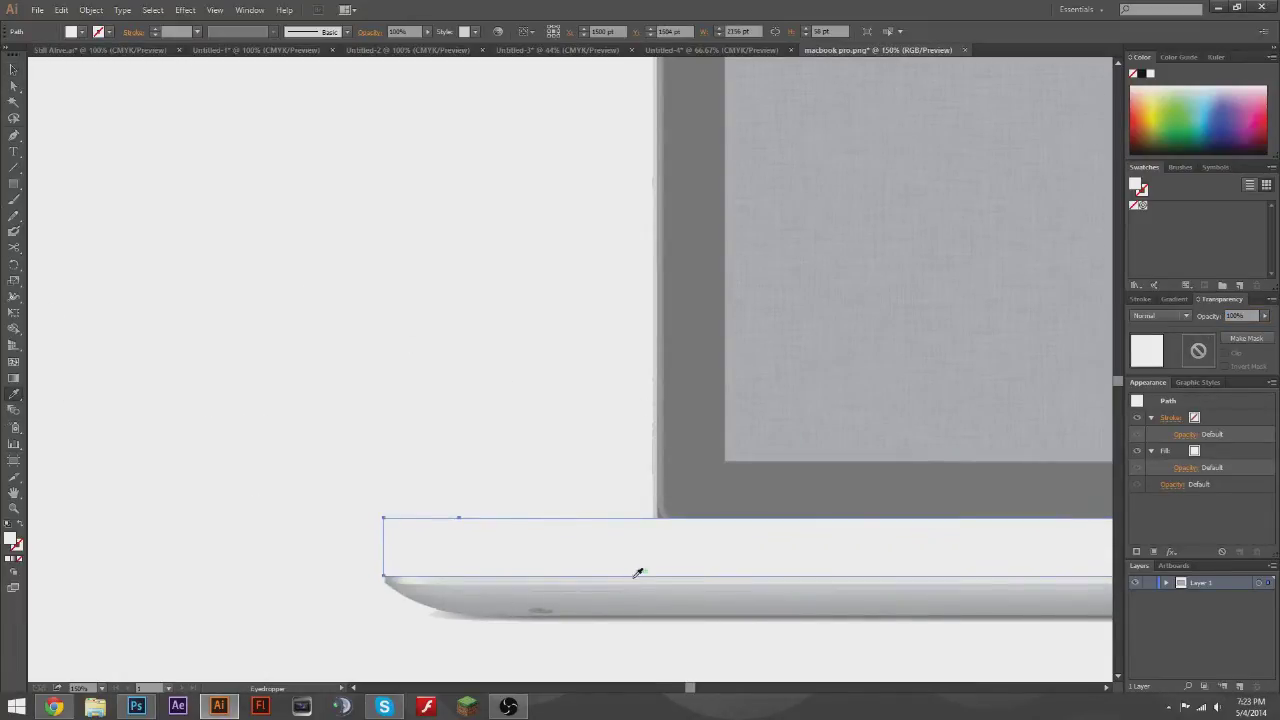
# - Eyedropper-sample gradients and greys from the base onto the shape, nudging it into place
pyautogui.click(638, 573)
pyautogui.press('Down')
pyautogui.press('Down')
pyautogui.press('Down')
pyautogui.moveTo(693, 690)
pyautogui.mouseDown()
pyautogui.moveTo(771, 690)
pyautogui.moveTo(686, 690)
pyautogui.mouseUp()
pyautogui.click(599, 563)
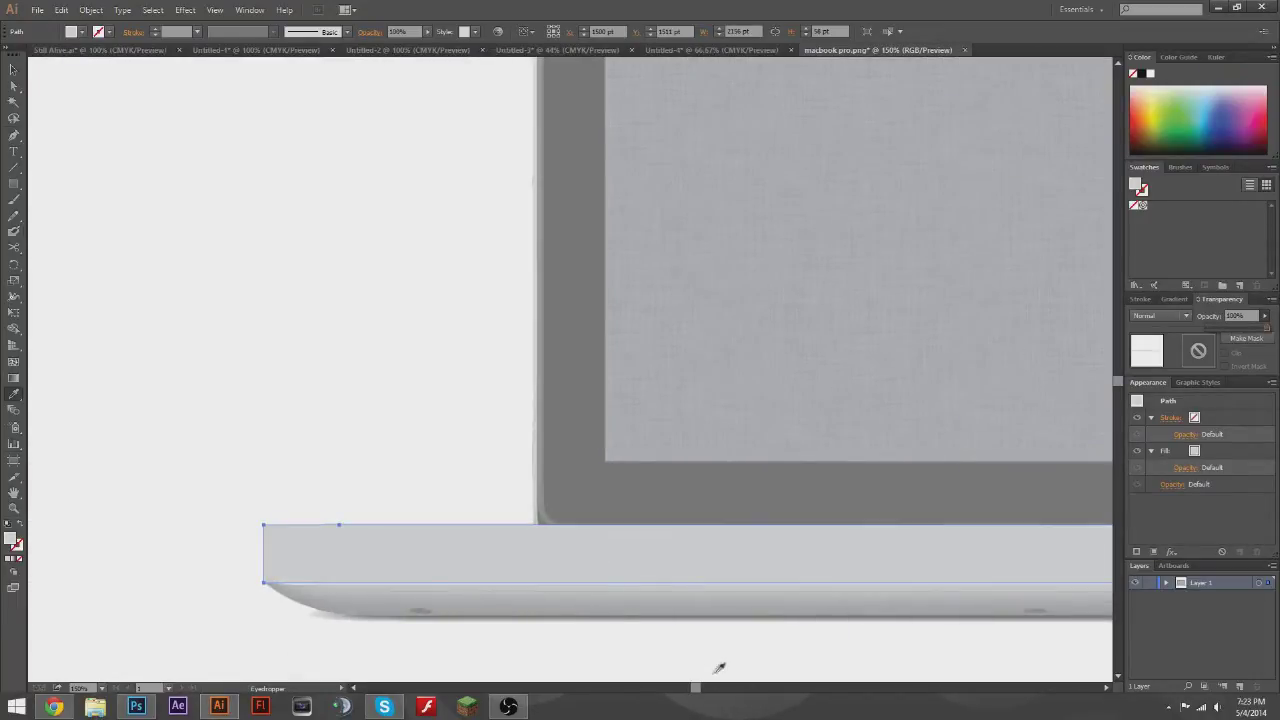
pyautogui.press('v')
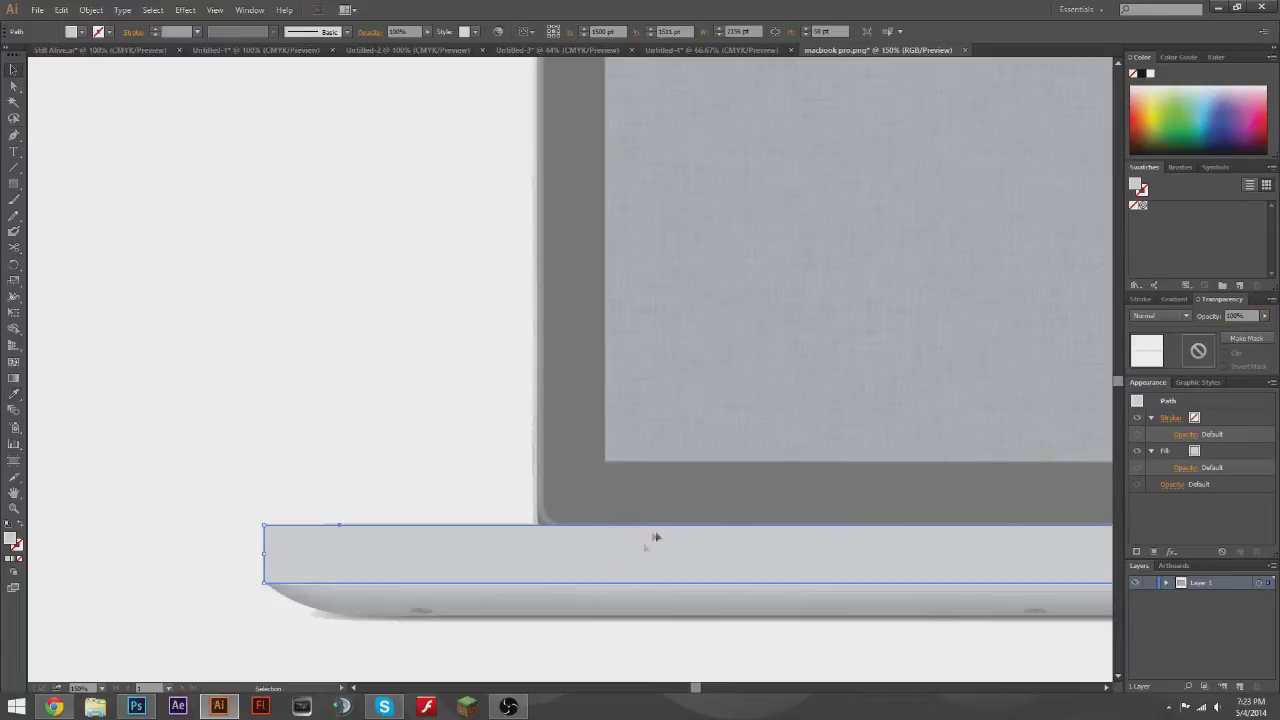
pyautogui.moveTo(657, 537); pyautogui.dragTo(657, 509)
pyautogui.click(745, 563)
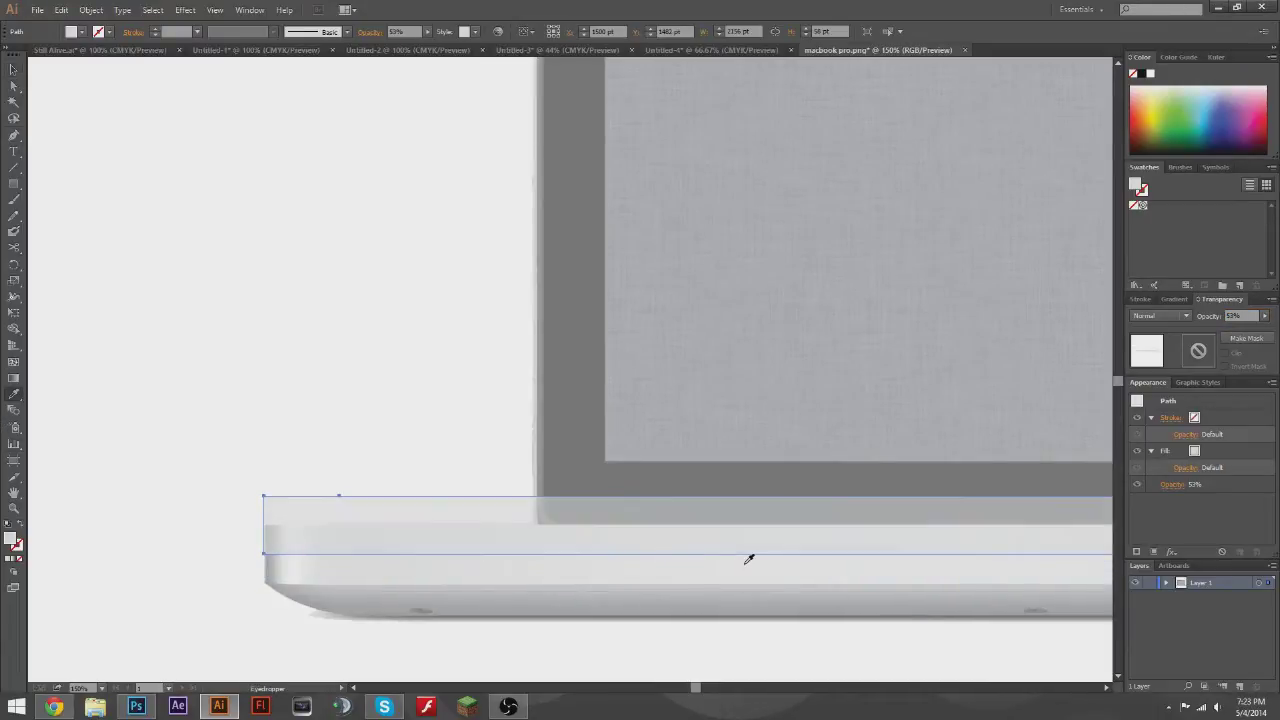
pyautogui.press('Down')
pyautogui.press('Down')
pyautogui.press('Down')
pyautogui.press('Down')
pyautogui.press('Down')
pyautogui.press('Down')
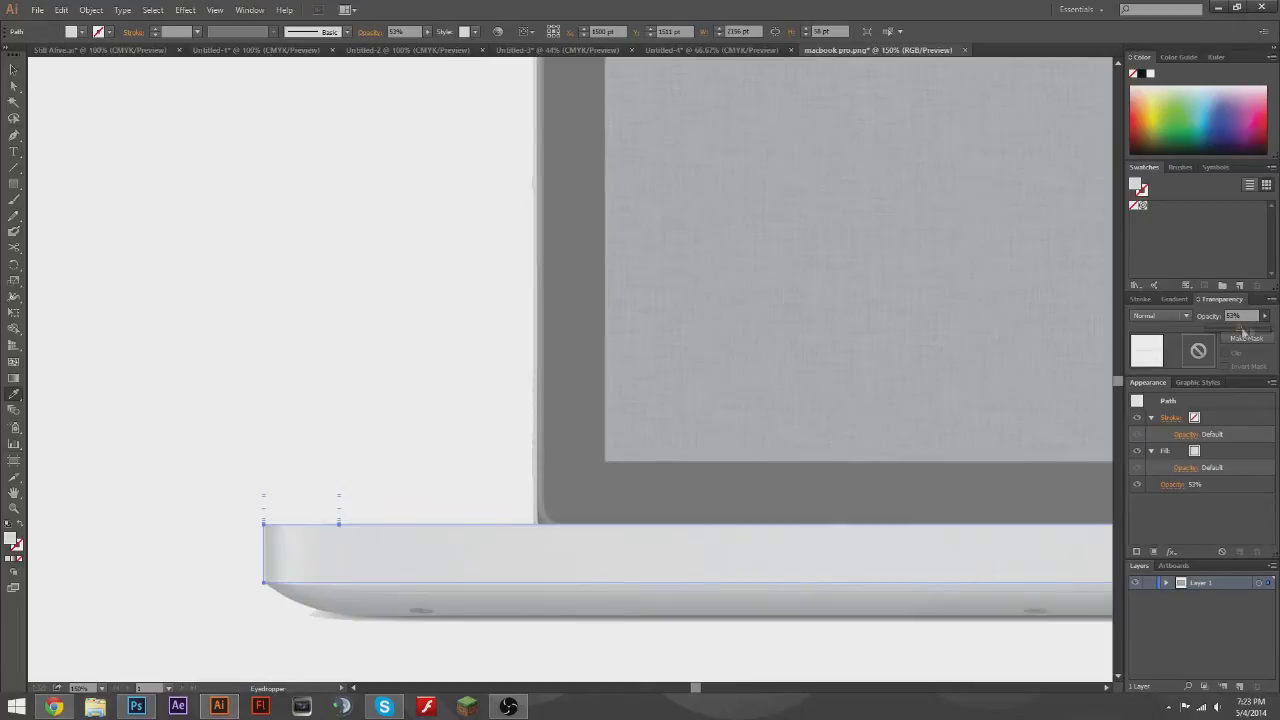
# - Settle on a flat light grey fill and deselect the finished base strip
pyautogui.click(410, 508)
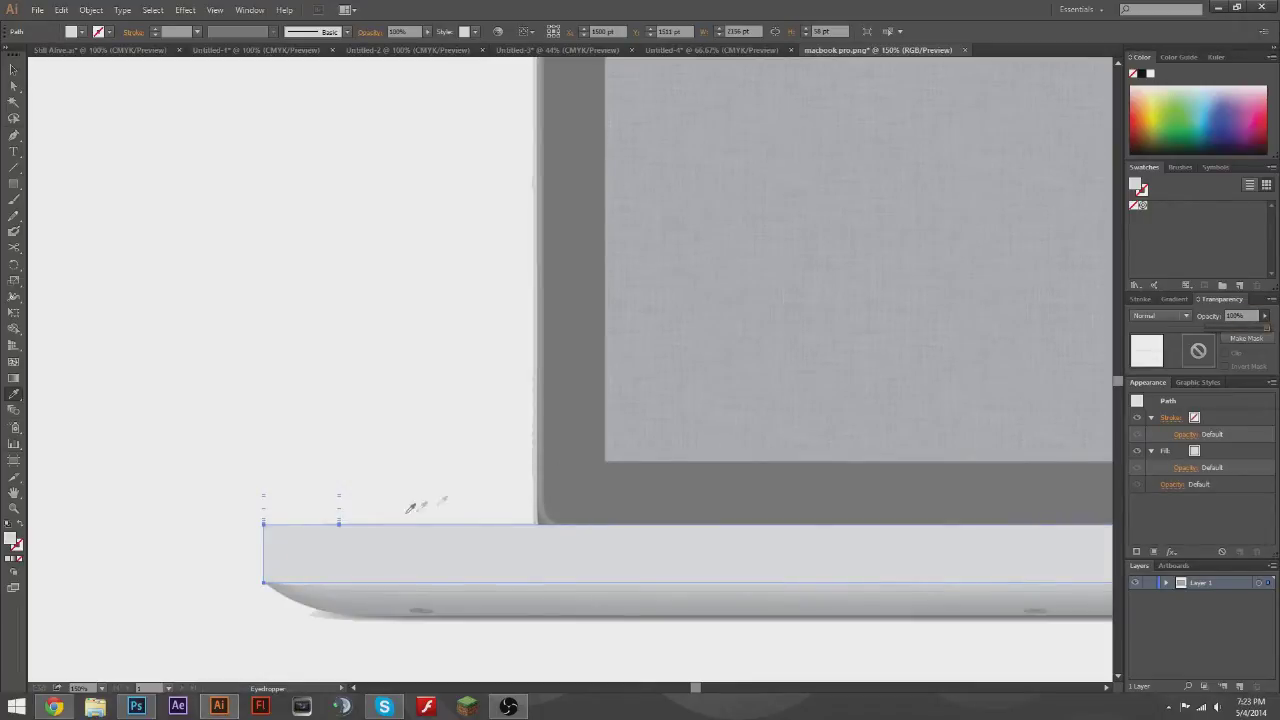
pyautogui.click(668, 602)
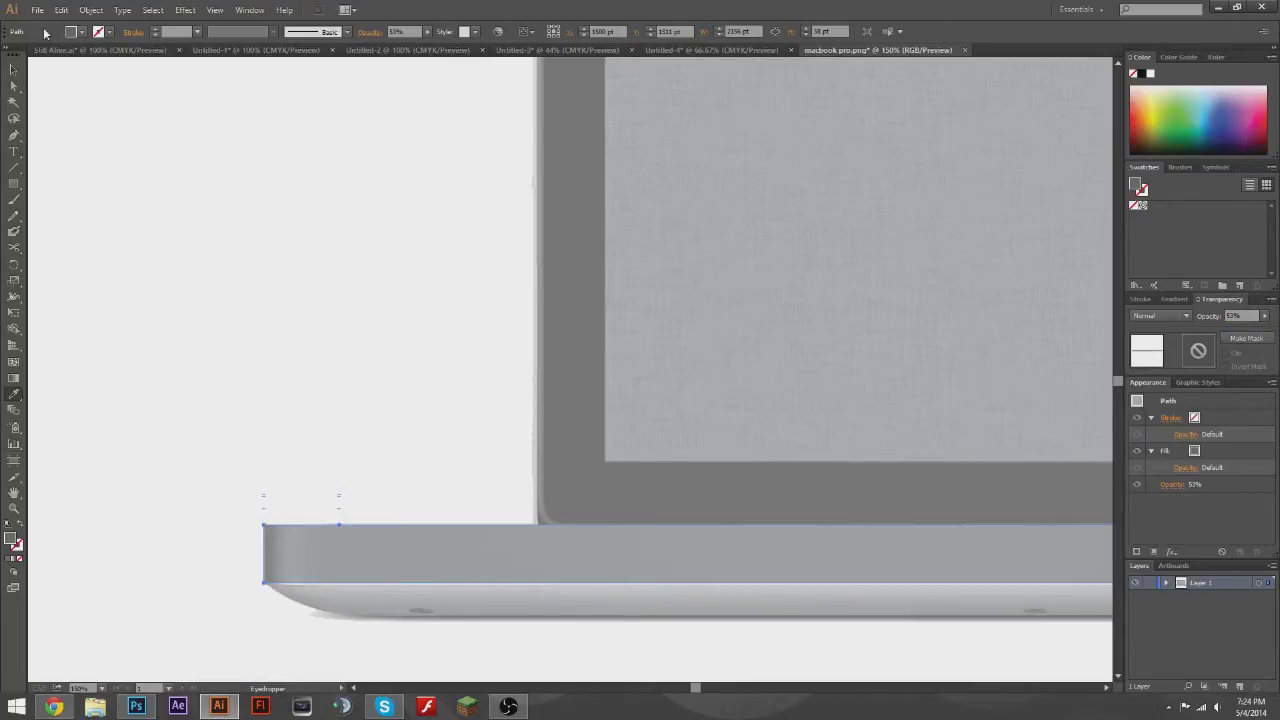
pyautogui.click(296, 240)
pyautogui.click(13, 68)
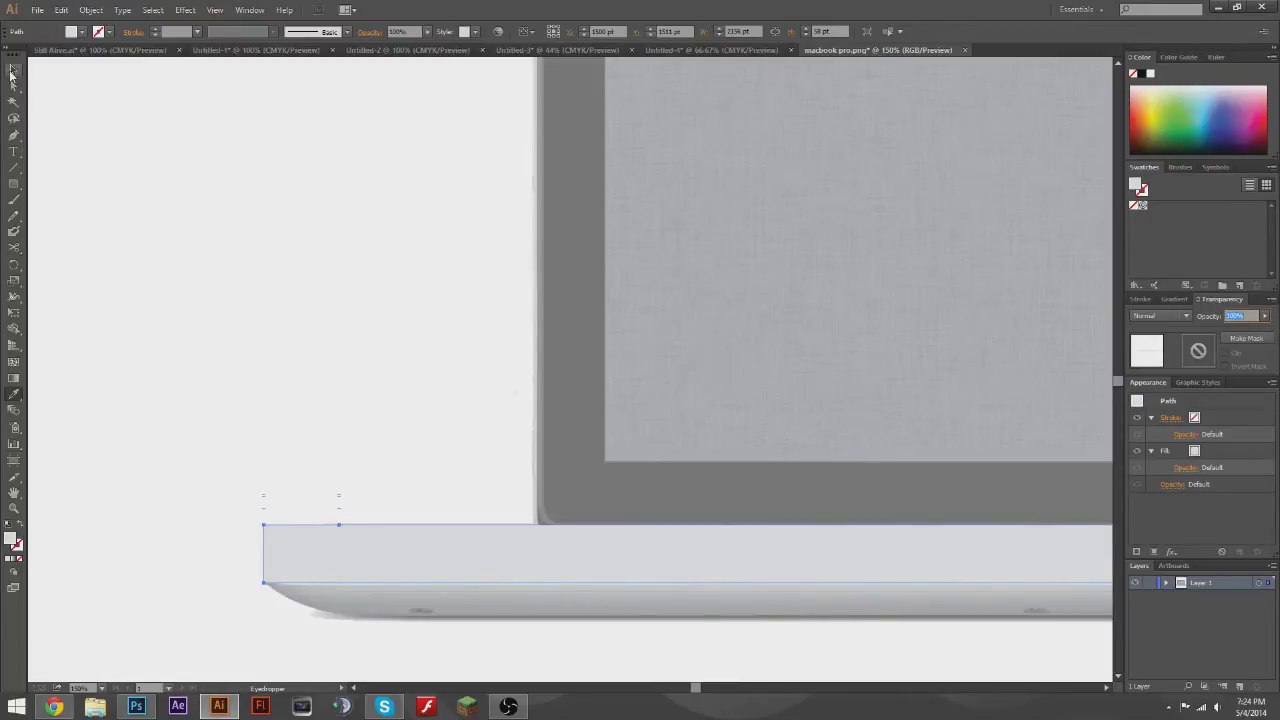
pyautogui.click(156, 383)
# - Pen-draw a closed path along the base's curved bottom edge and raise its top edge
pyautogui.press('p')
pyautogui.click(264, 583)
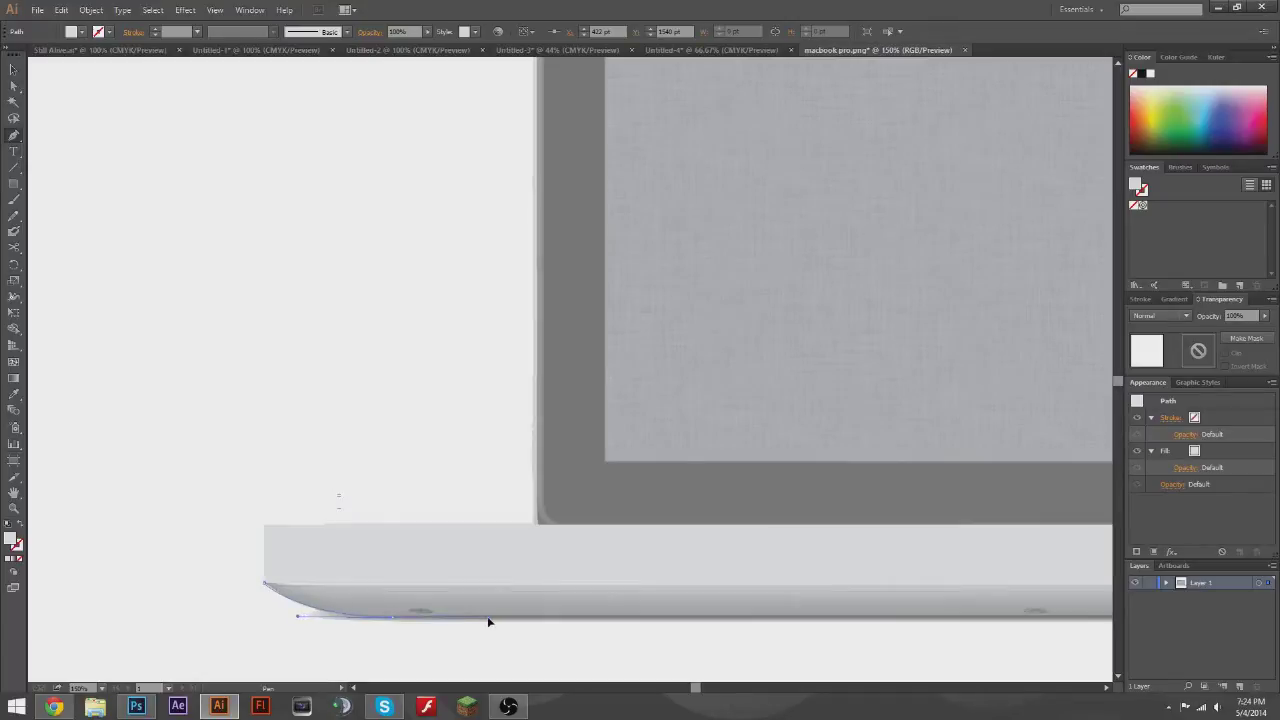
pyautogui.hscroll(10, 491, 622)
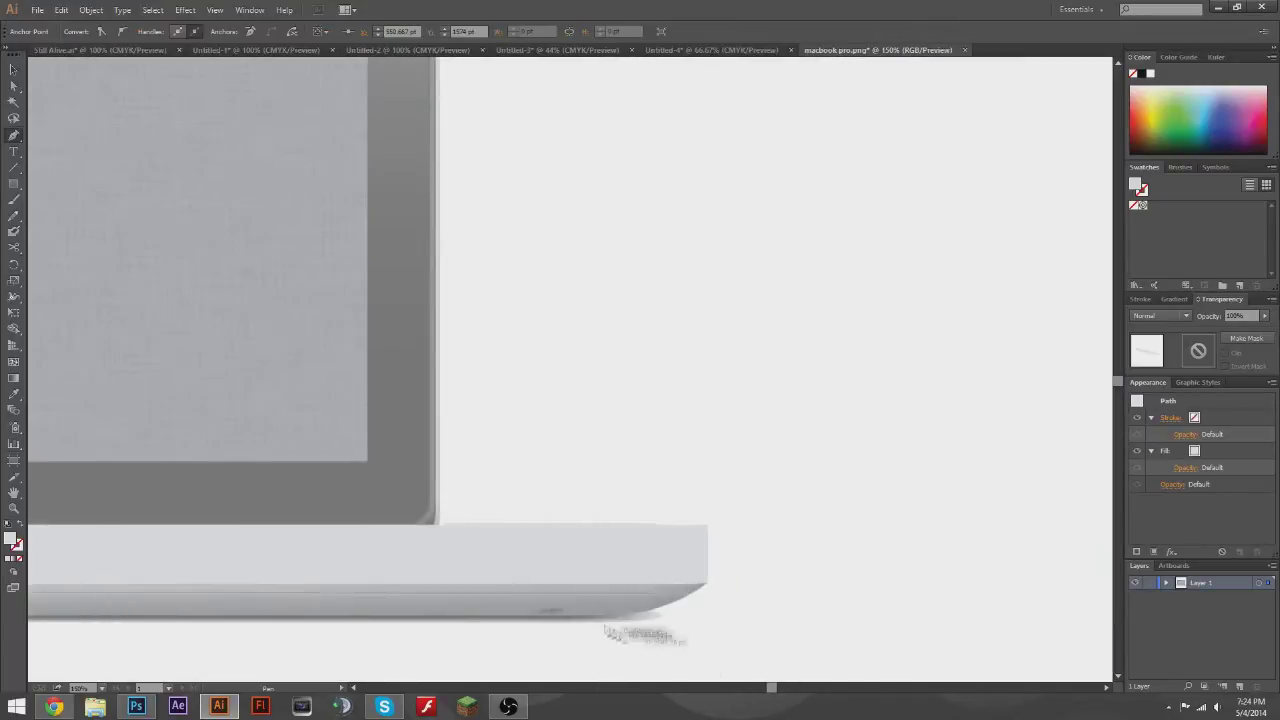
pyautogui.click(598, 617)
pyautogui.moveTo(706, 583); pyautogui.dragTo(754, 557)
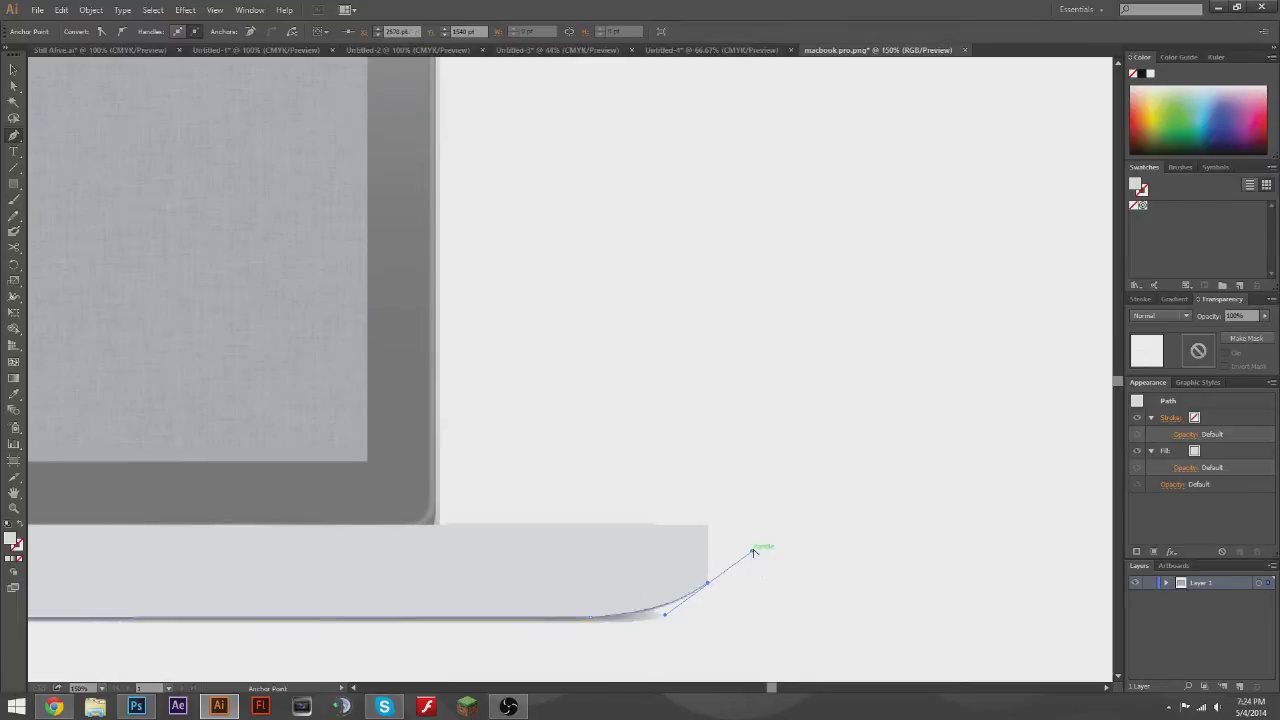
pyautogui.moveTo(770, 687)
pyautogui.mouseDown()
pyautogui.moveTo(680, 690)
pyautogui.moveTo(770, 687)
pyautogui.mouseUp()
pyautogui.click(596, 590)
pyautogui.press('v')
pyautogui.press('a')
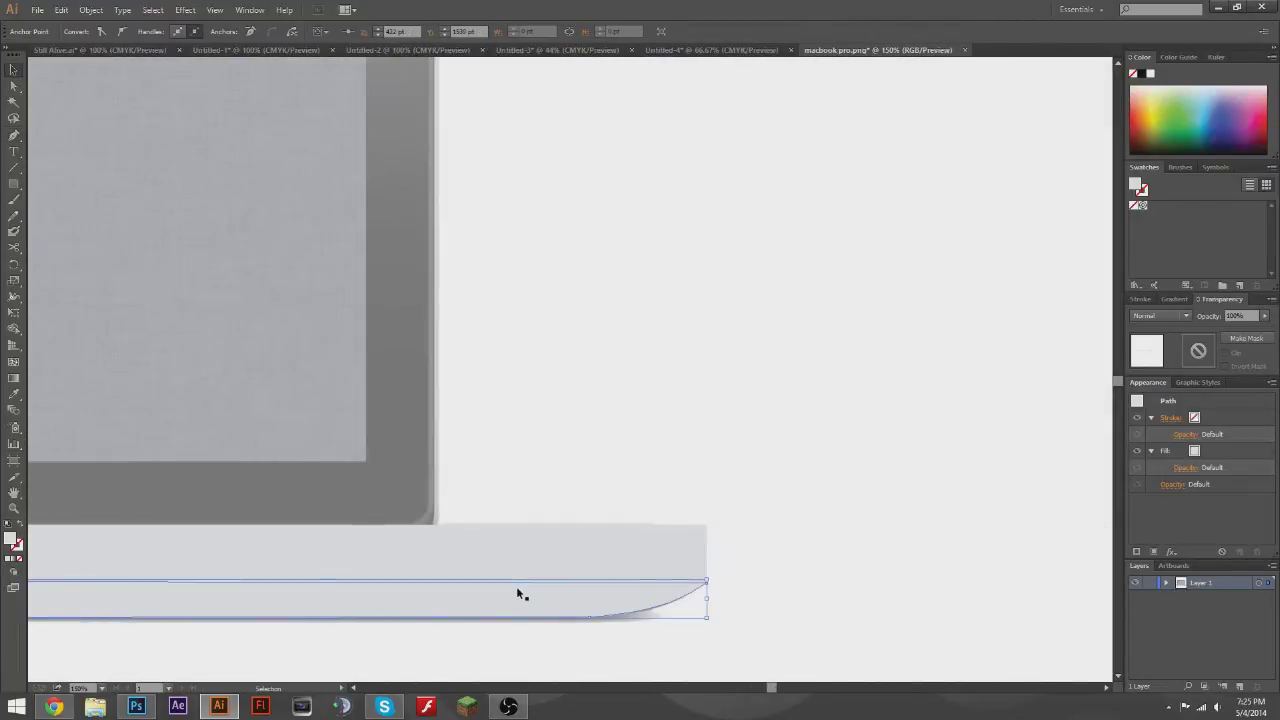
pyautogui.moveTo(516, 586); pyautogui.dragTo(510, 567)
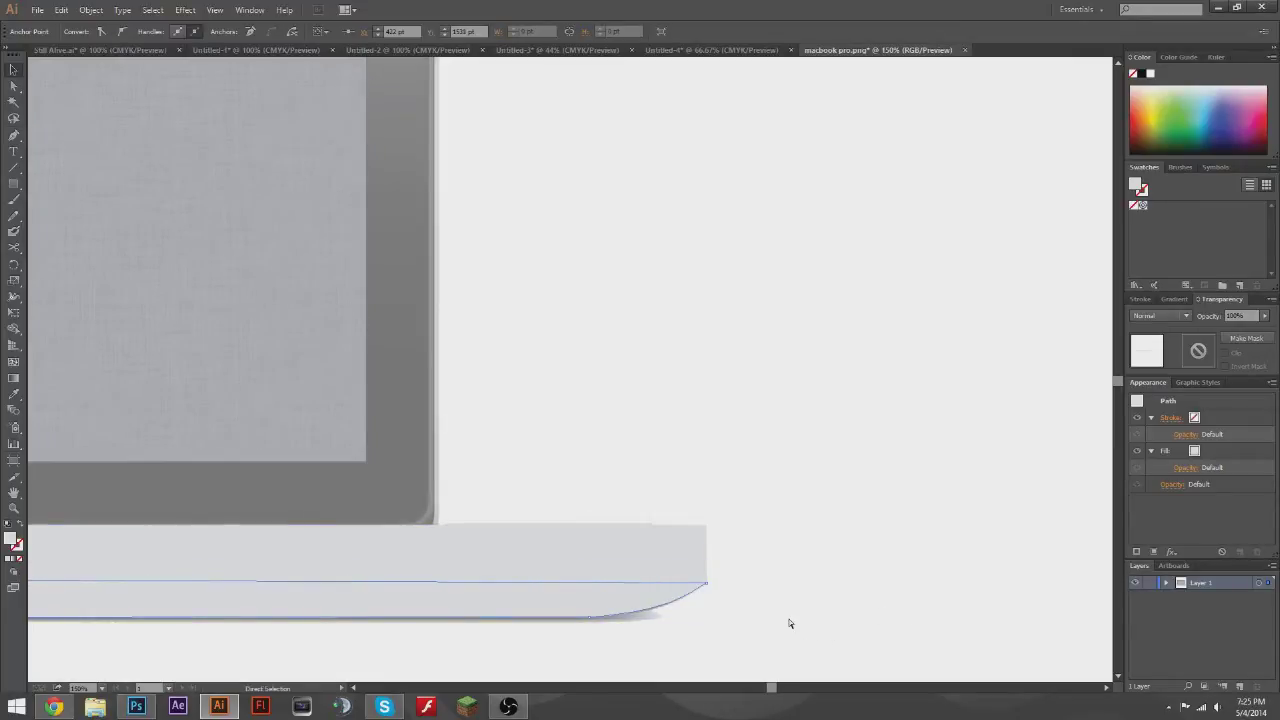
pyautogui.hscroll(-10, 754, 659)
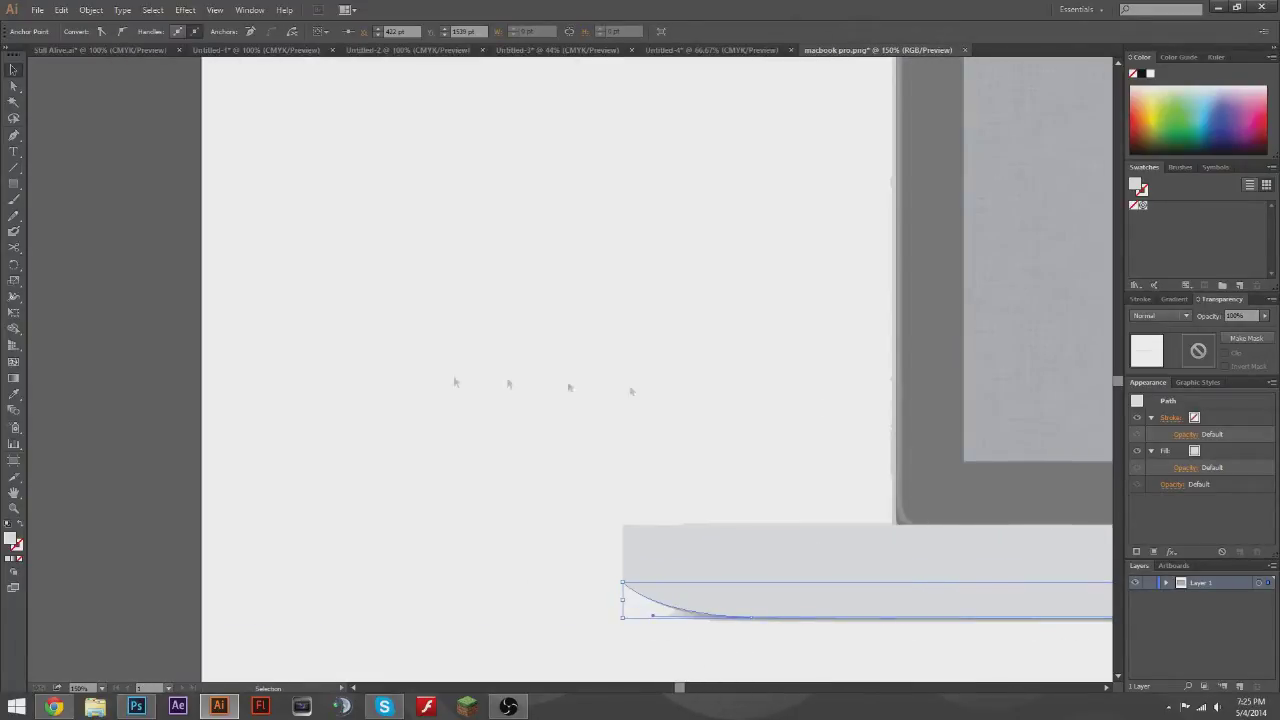
# - Fill the underside shape with the sampled shadow colour at 100% opacity, then zoom out to 50%
pyautogui.click(815, 660)
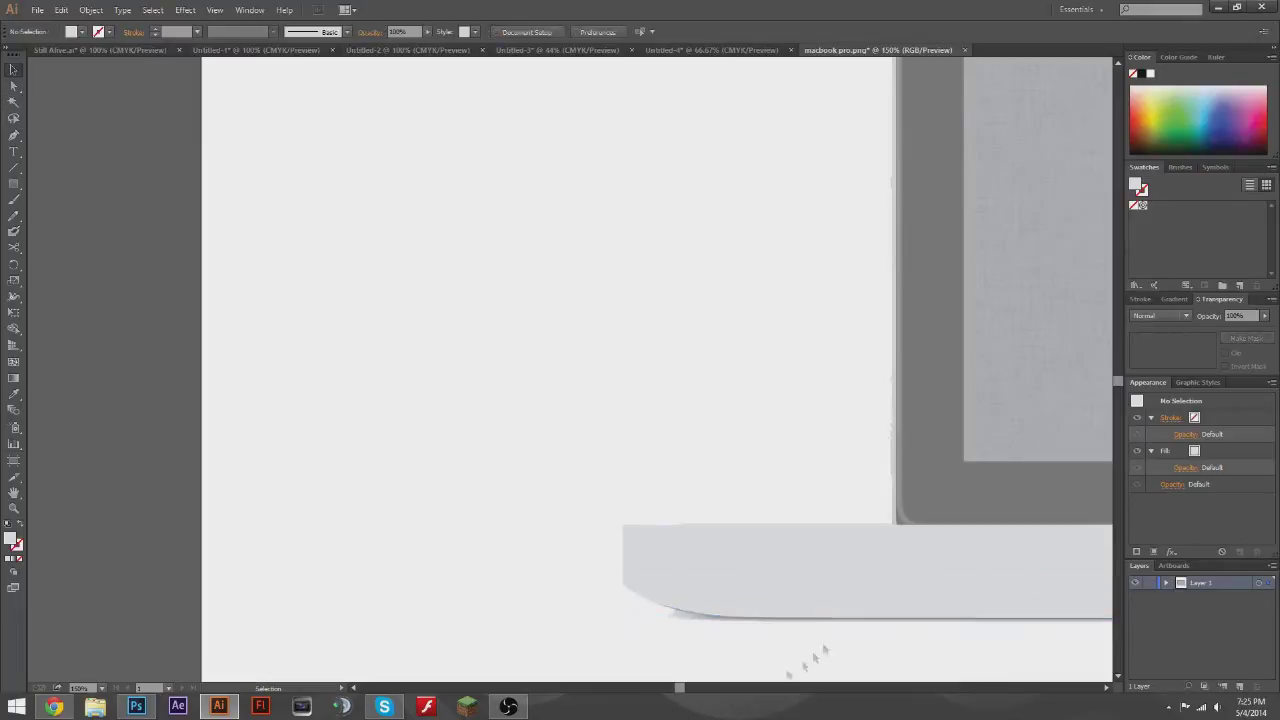
pyautogui.click(830, 582)
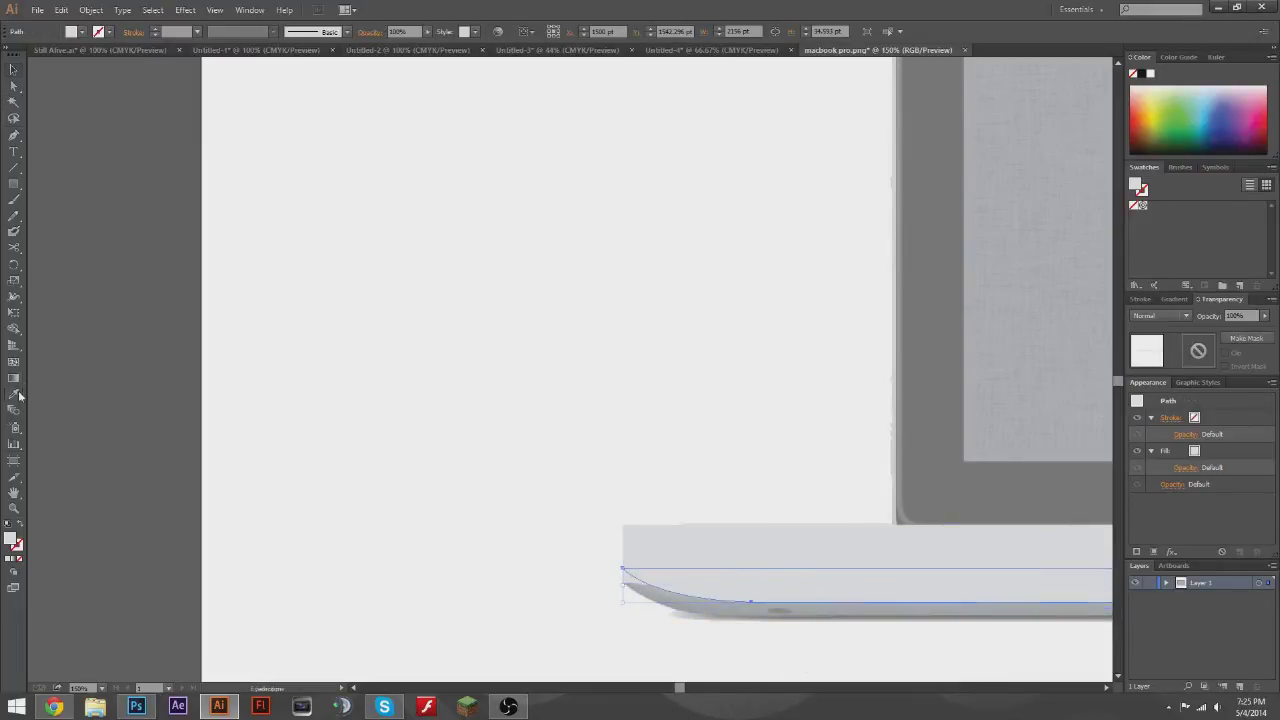
pyautogui.click(1093, 606)
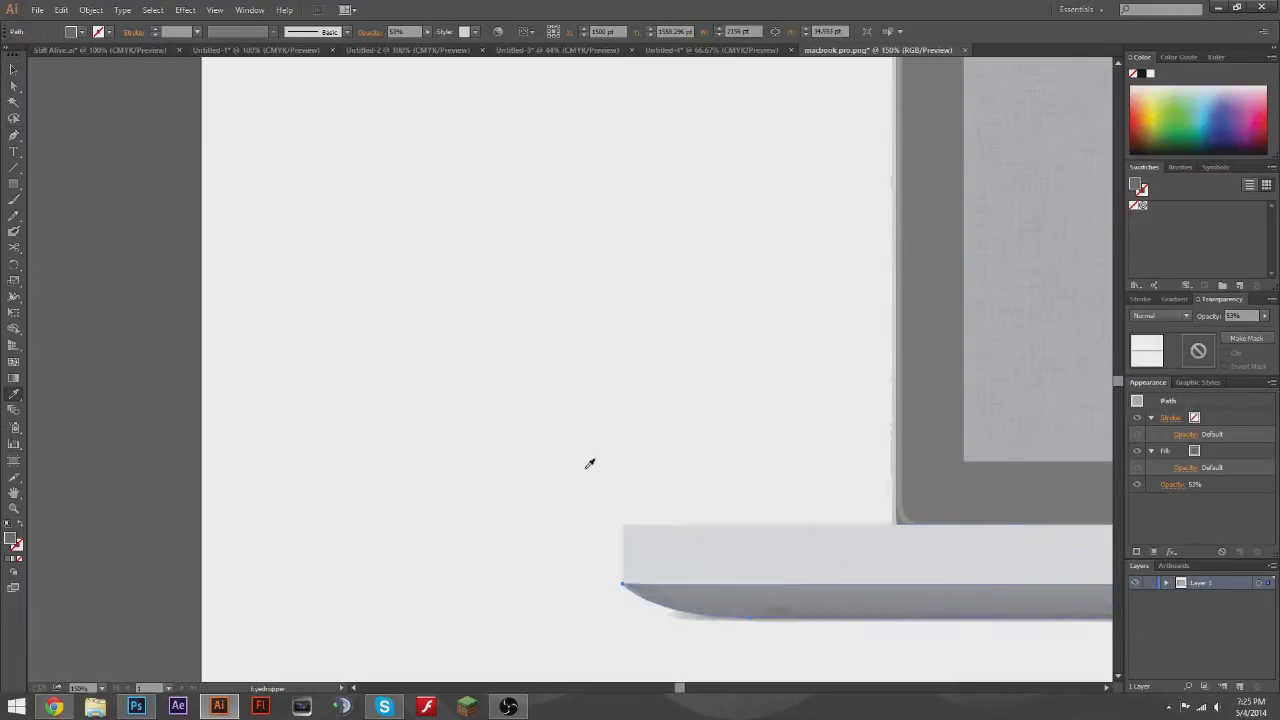
pyautogui.press('v')
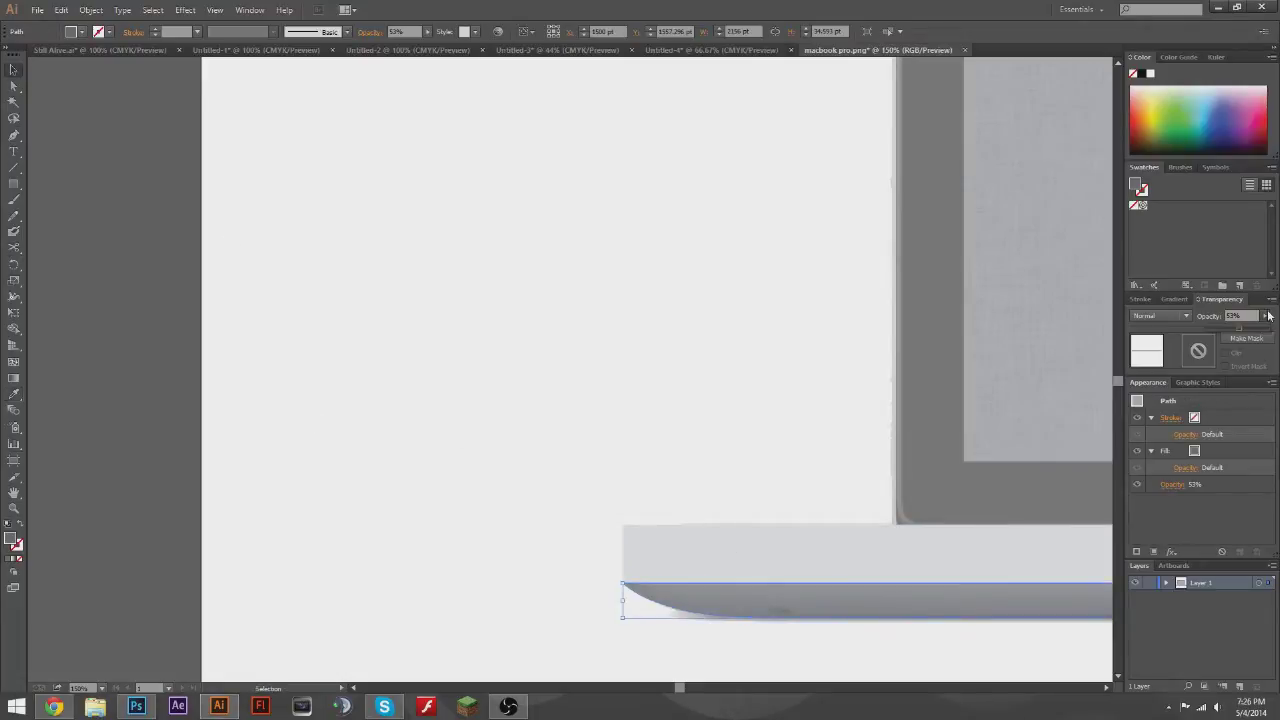
pyautogui.moveTo(1232, 328); pyautogui.dragTo(1270, 328)
pyautogui.click(697, 657)
pyautogui.hotkey('ctrl', '-')
pyautogui.hotkey('ctrl', '-')
pyautogui.hotkey('ctrl', '-')
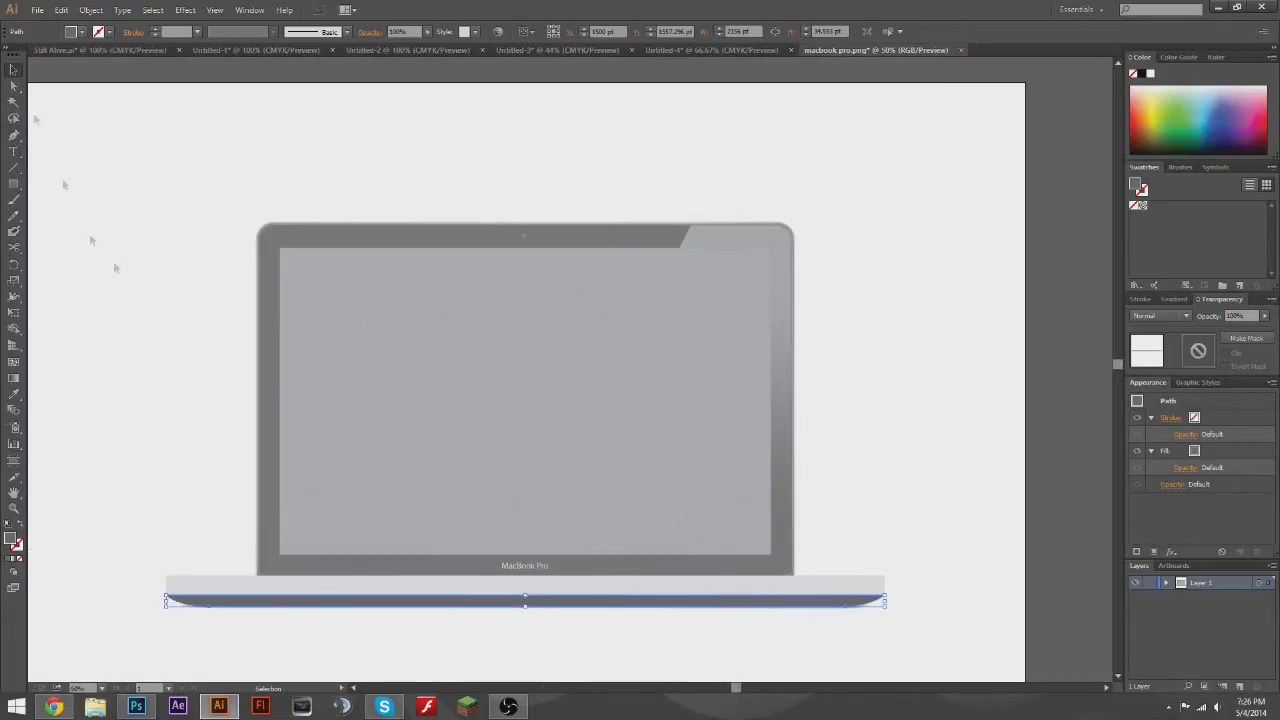
# - Save the underside shape's sampled colours as new swatches
pyautogui.click(828, 606)
pyautogui.click(1239, 286)
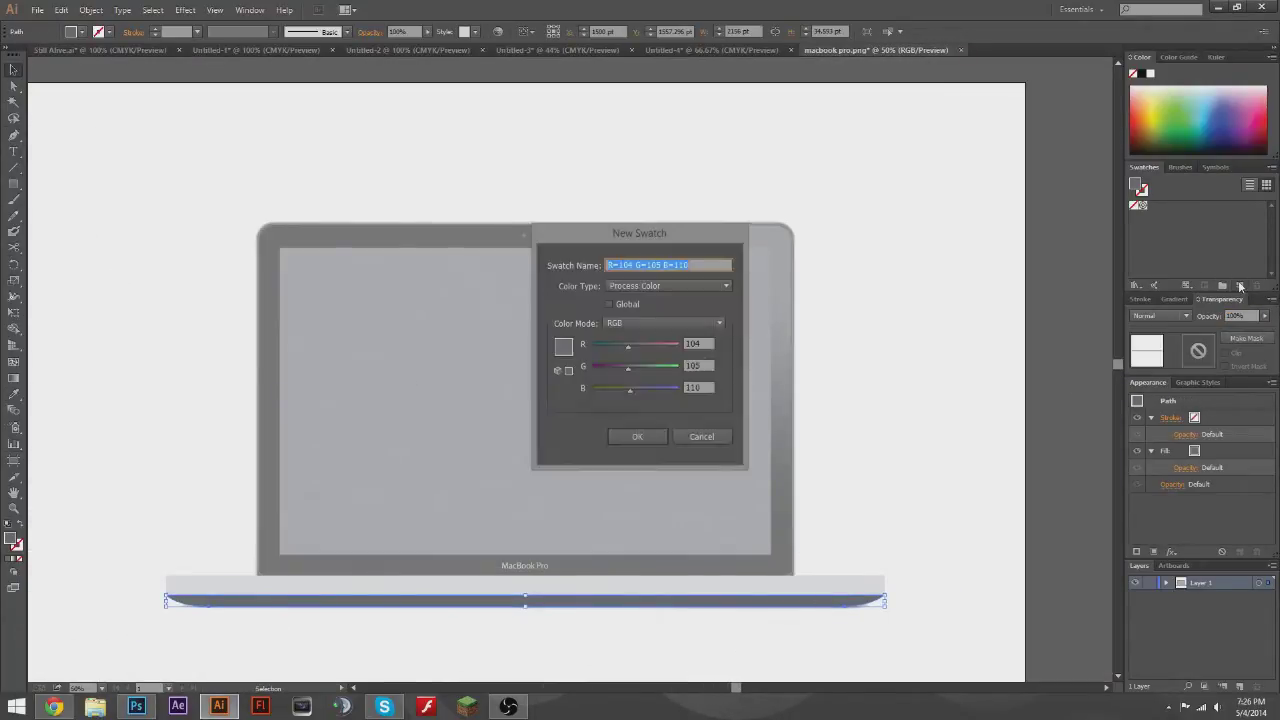
pyautogui.click(634, 434)
pyautogui.click(569, 588)
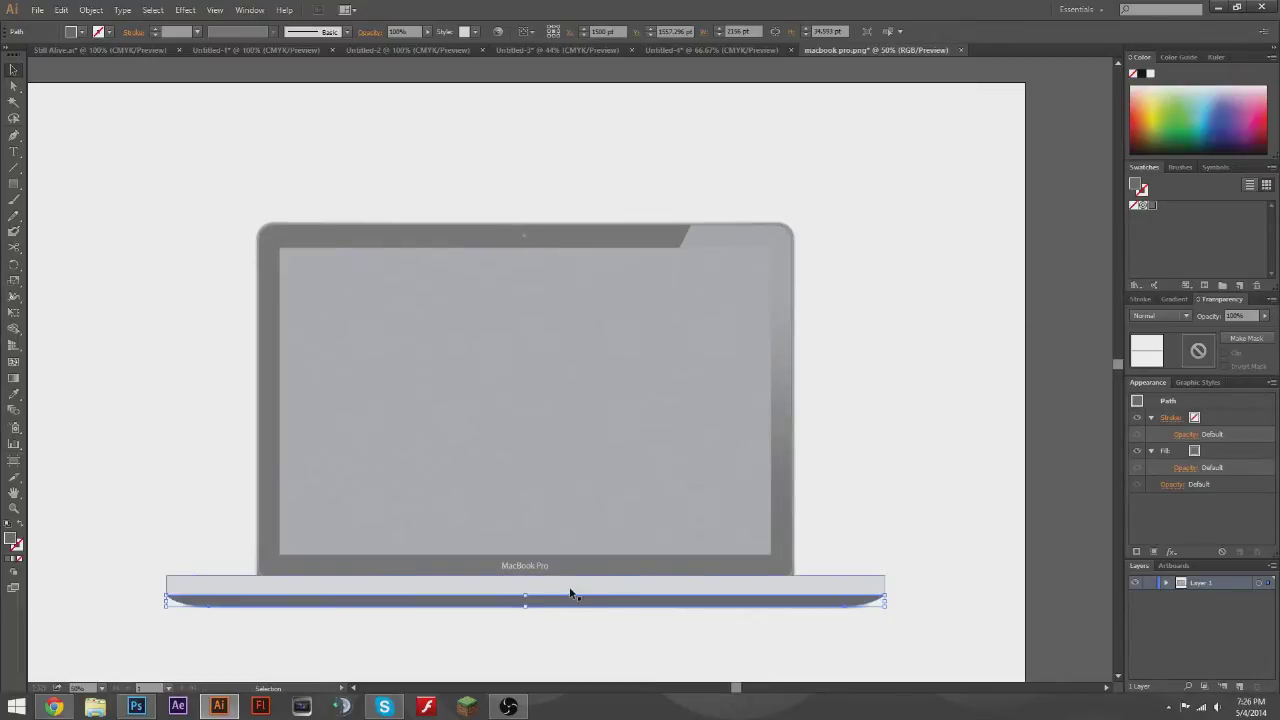
pyautogui.click(358, 603)
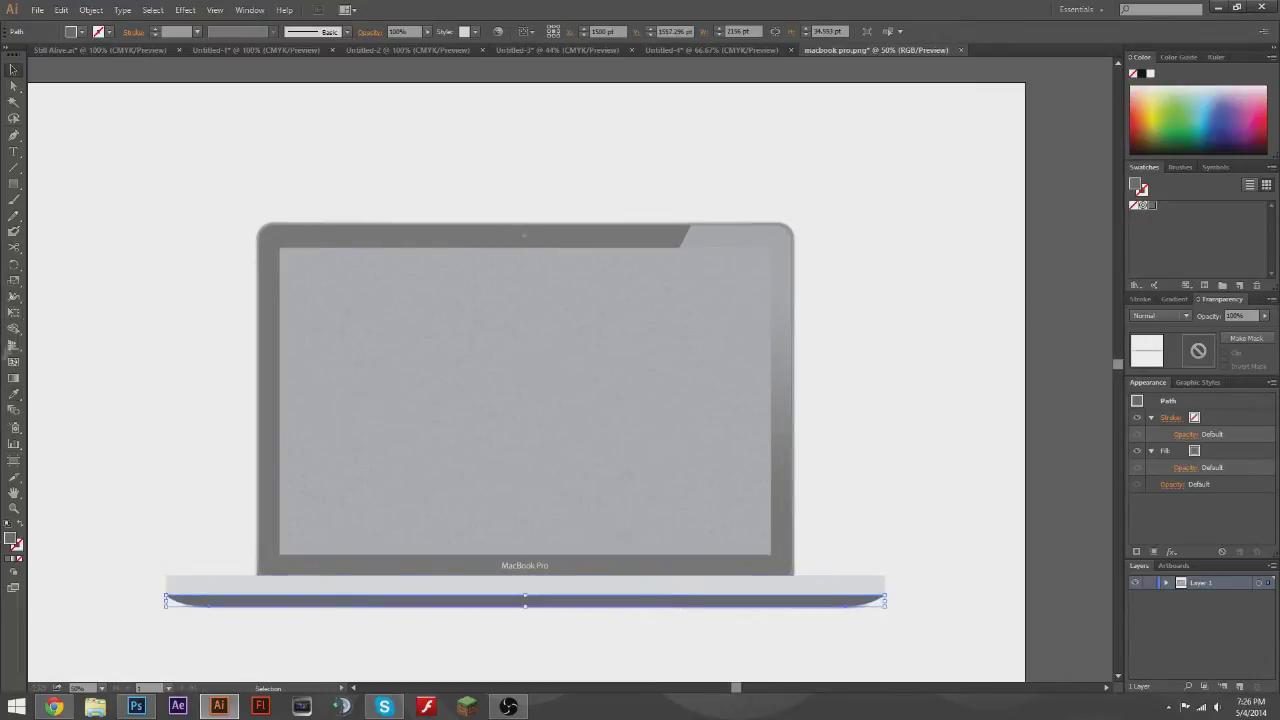
pyautogui.doubleClick(11, 538)
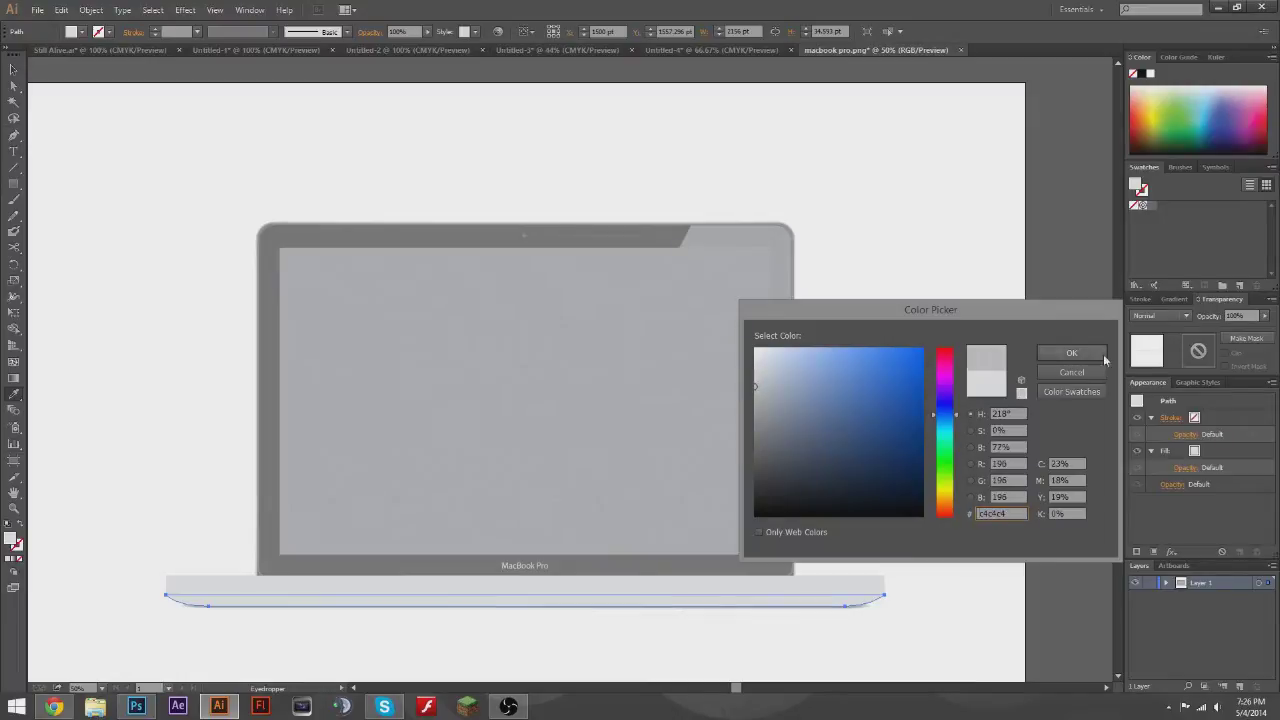
pyautogui.click(1071, 354)
pyautogui.click(1222, 286)
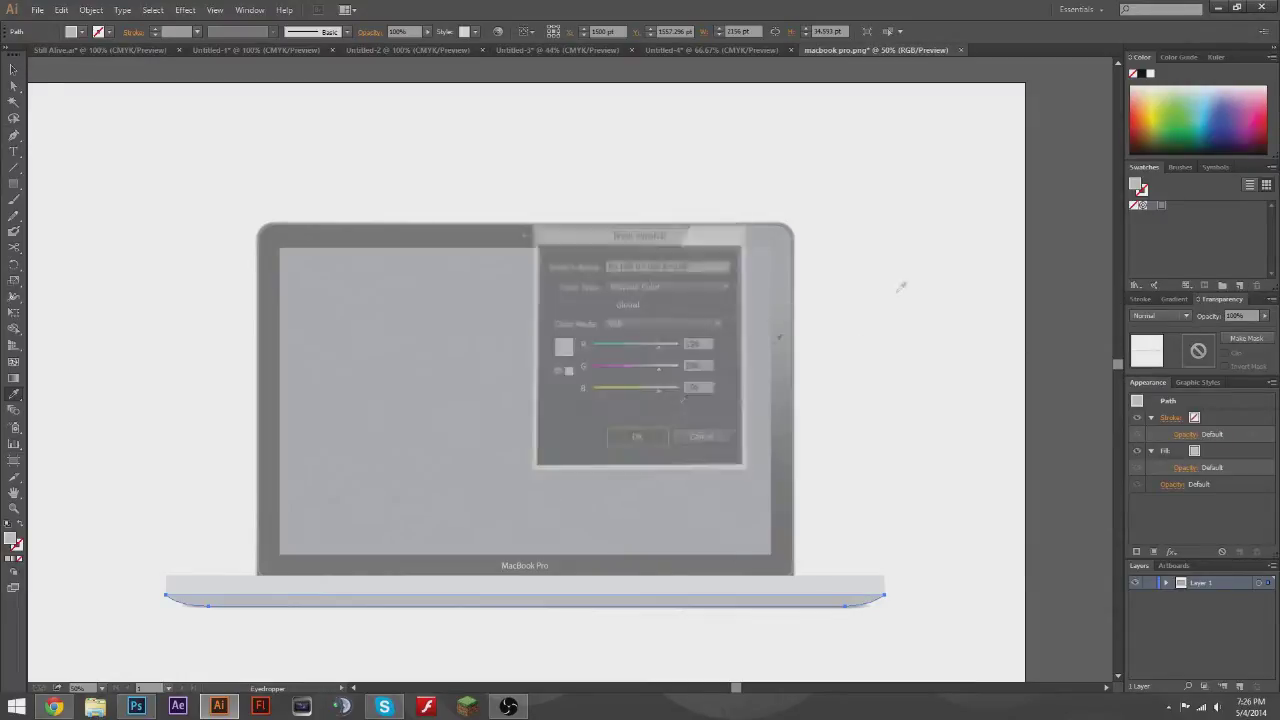
pyautogui.press('Return')
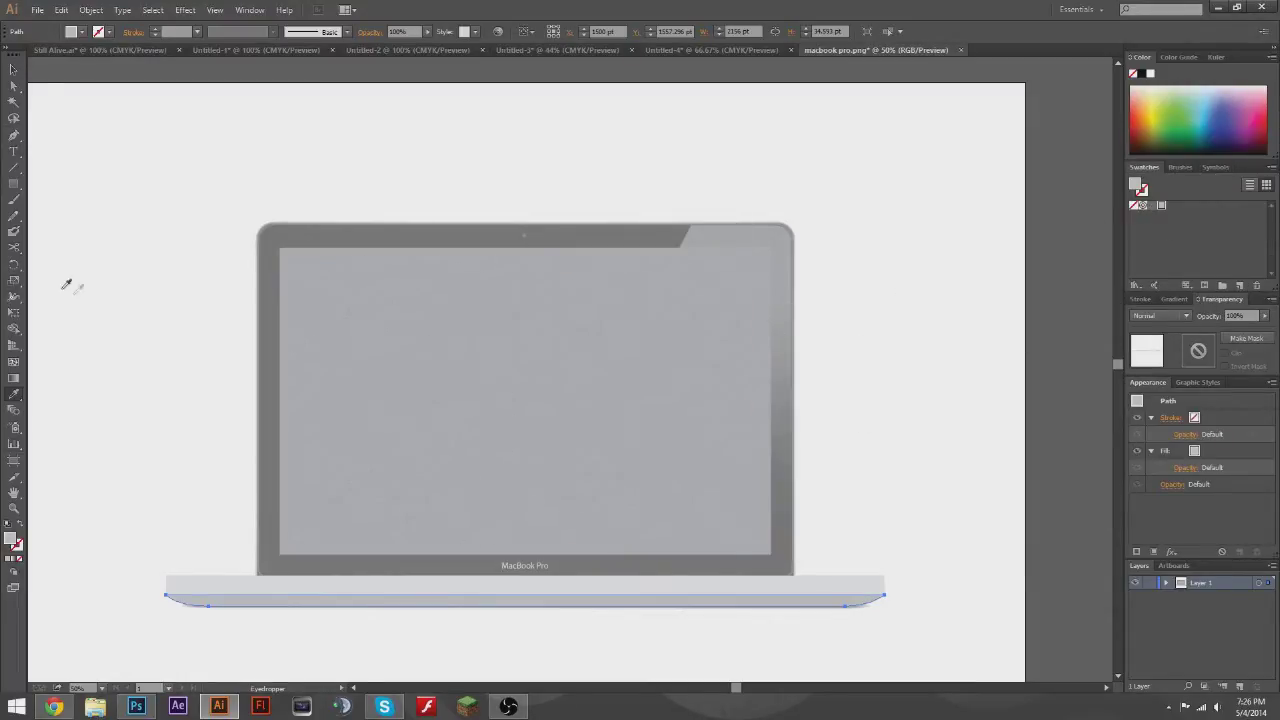
# - Give the bottom edge a linear gradient at a 90° angle and select its right stop
pyautogui.click(1177, 299)
pyautogui.click(1139, 318)
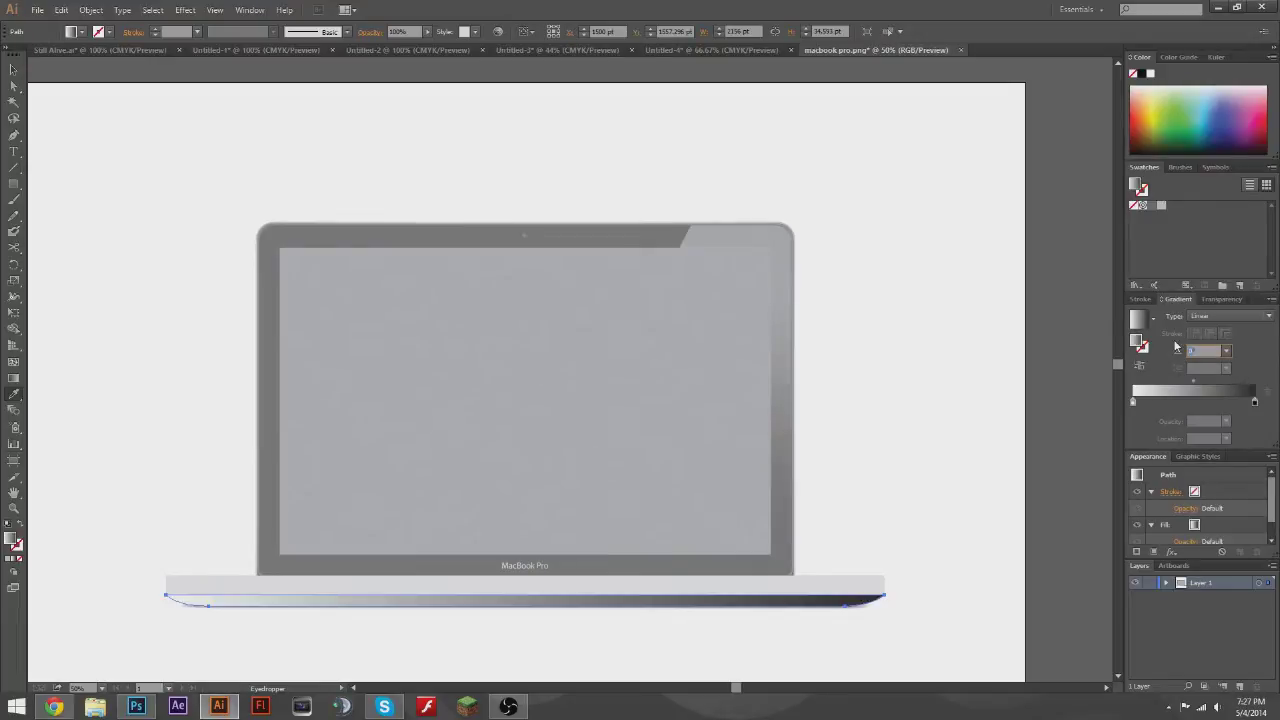
pyautogui.write('90')
pyautogui.press('Return')
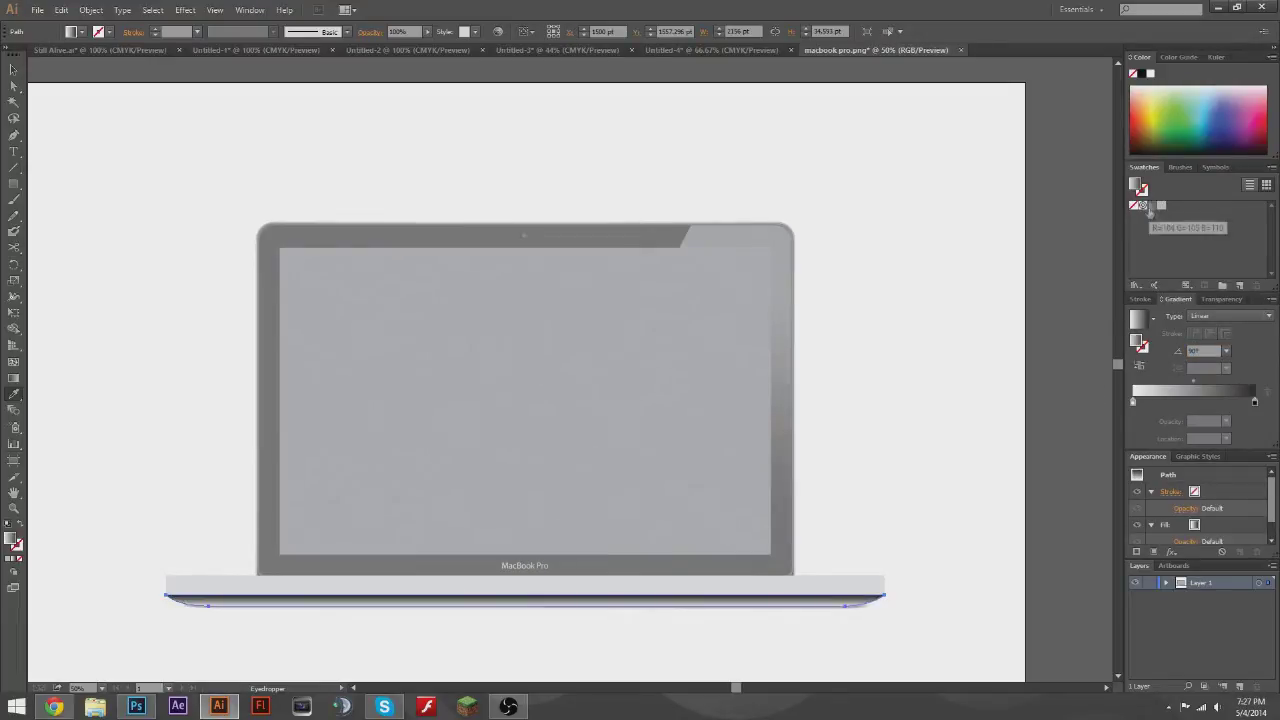
pyautogui.click(1255, 402)
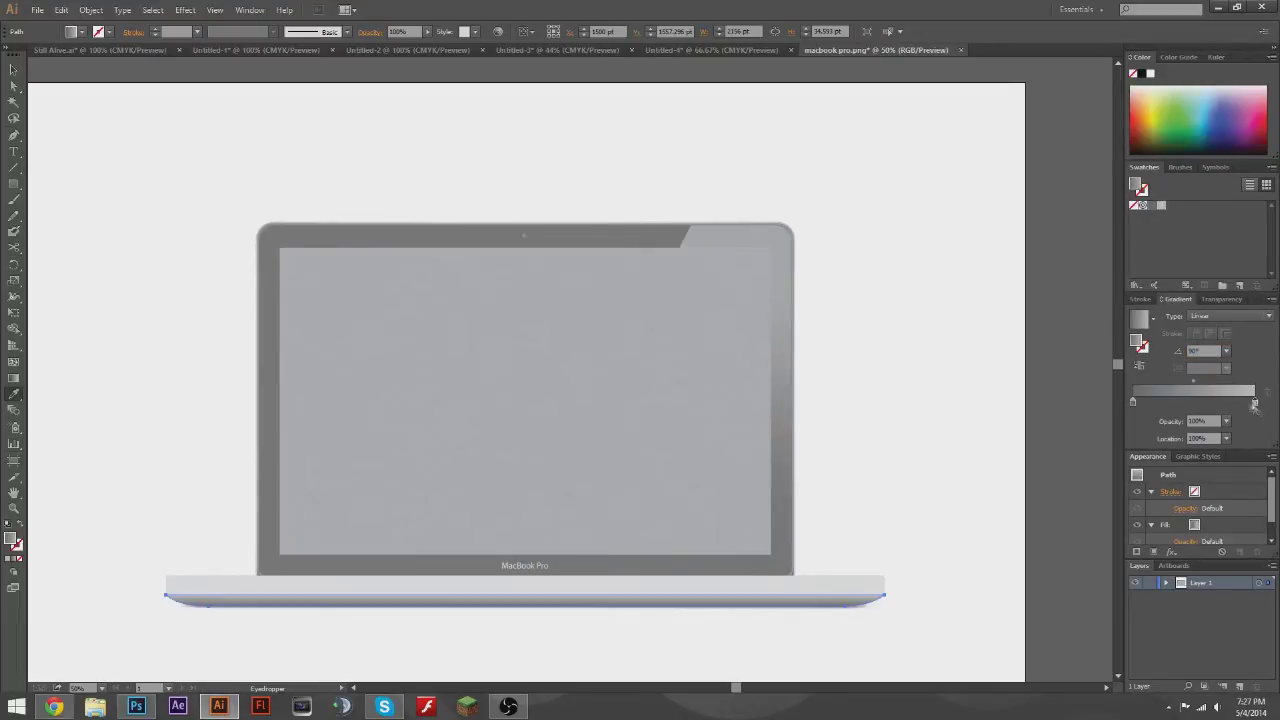
pyautogui.press('v')
pyautogui.click(120, 338)
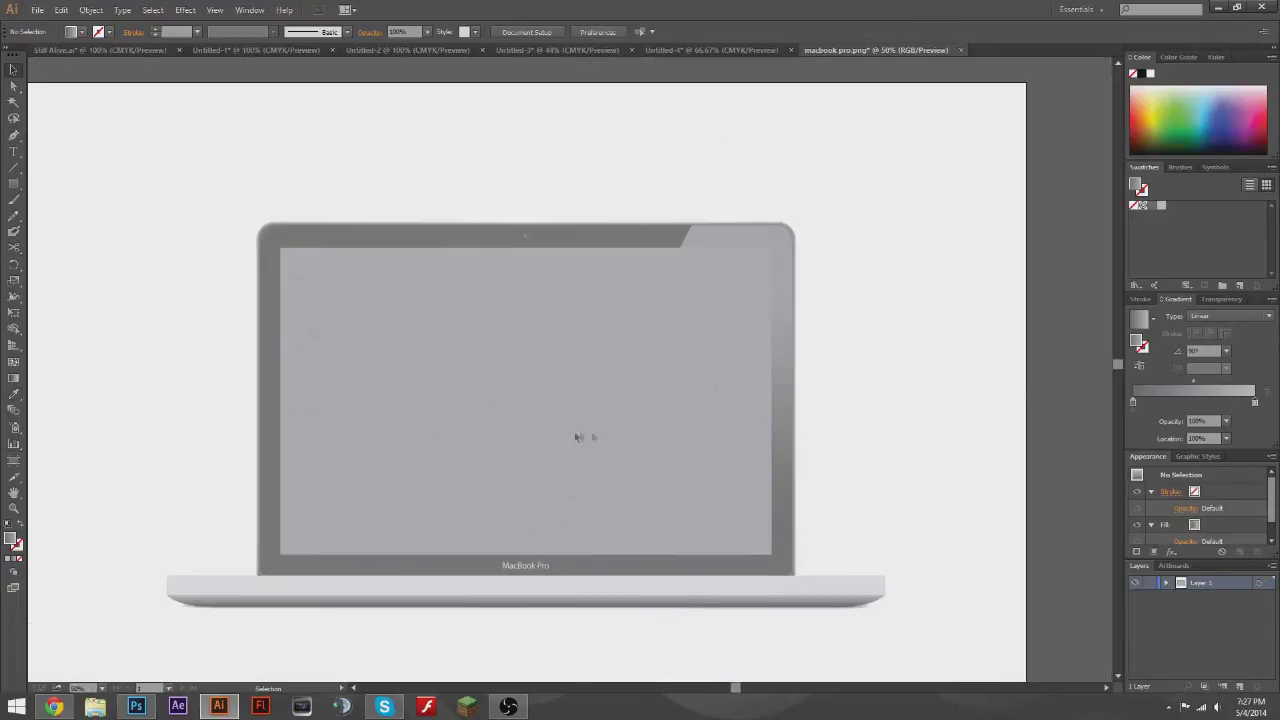
# - Nudge the light base strip down off the label and lower its opacity to 49%
pyautogui.click(674, 595)
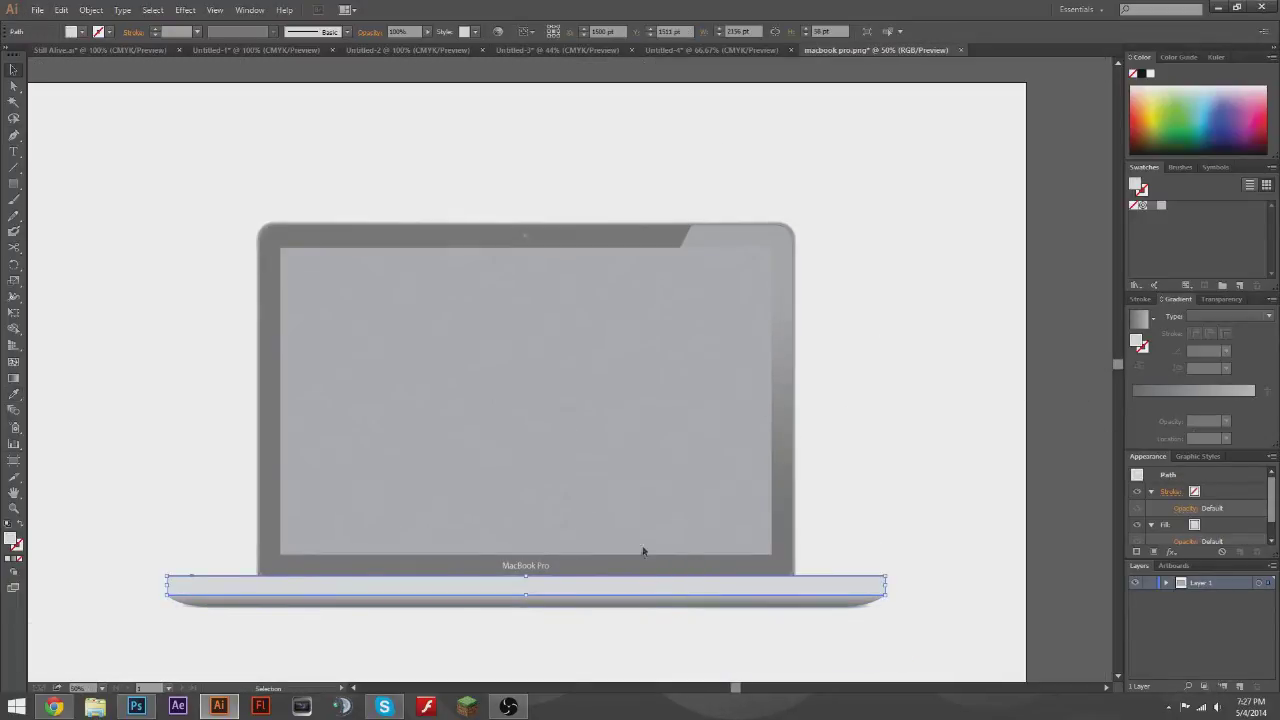
pyautogui.click(677, 448)
pyautogui.scroll(1, 677, 448)
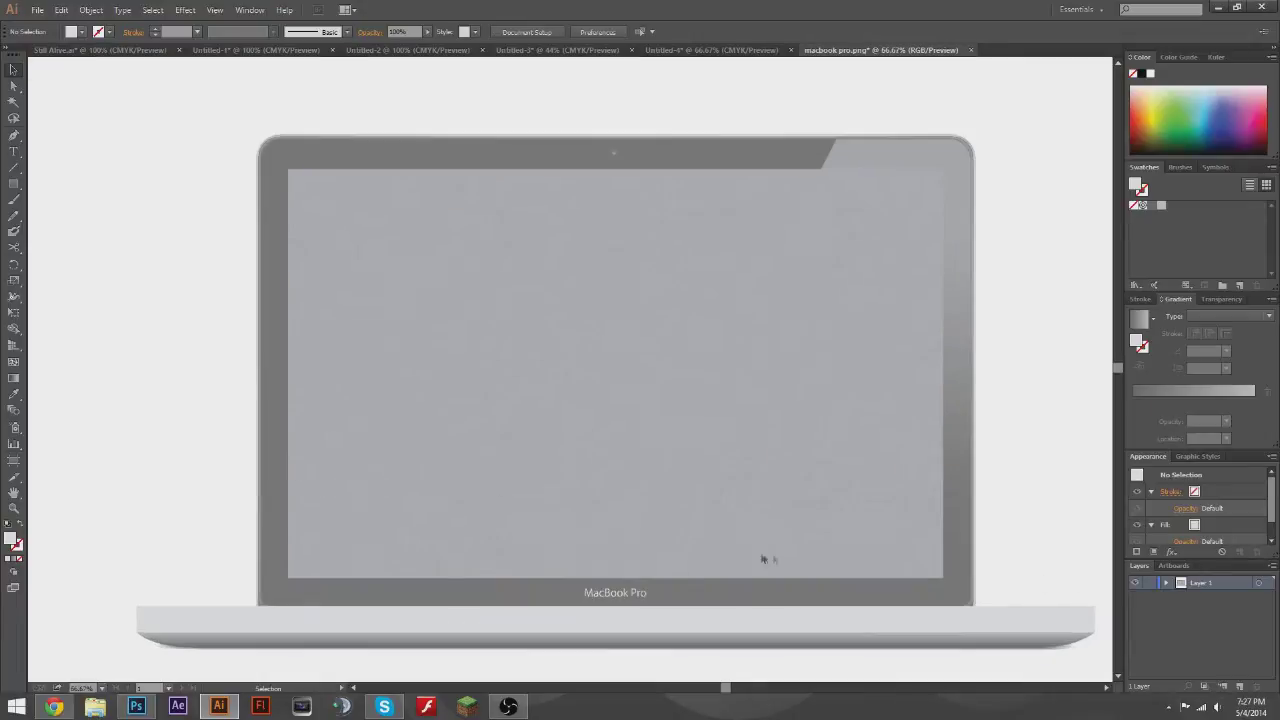
pyautogui.scroll(2, 737, 490)
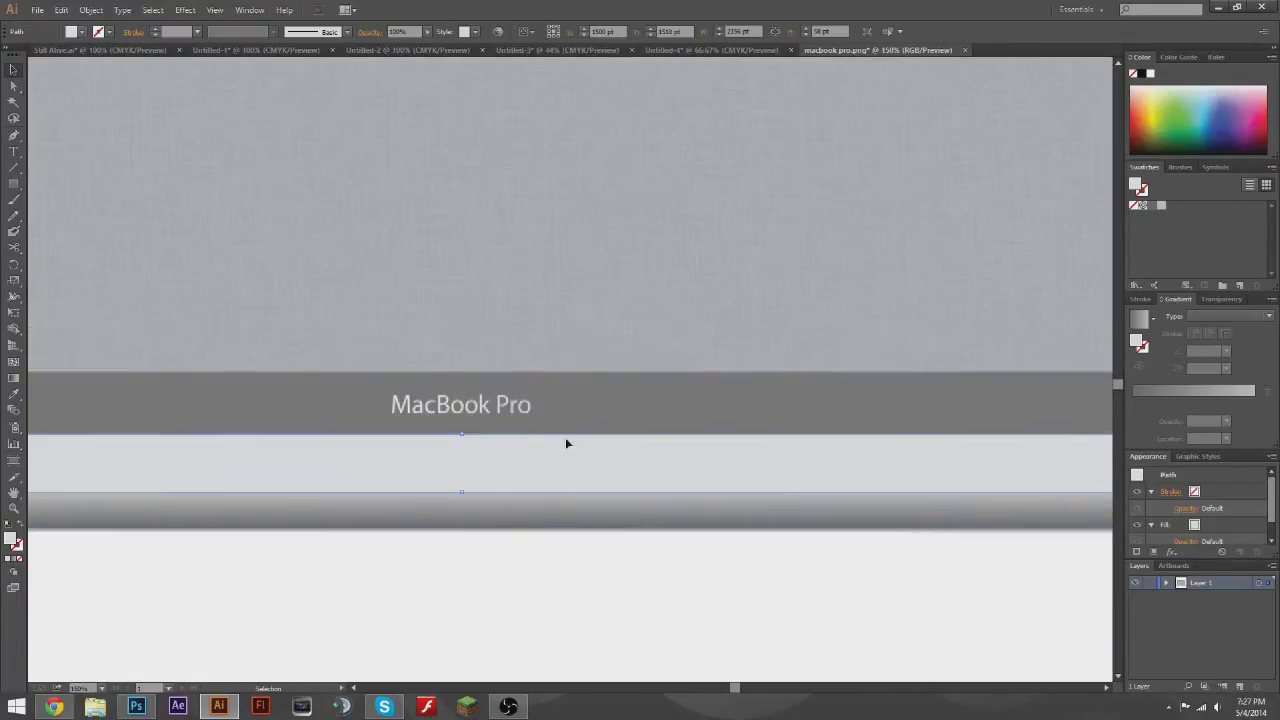
pyautogui.click(568, 435)
pyautogui.hotkey('shift', 'Down')
pyautogui.hotkey('shift', 'Down')
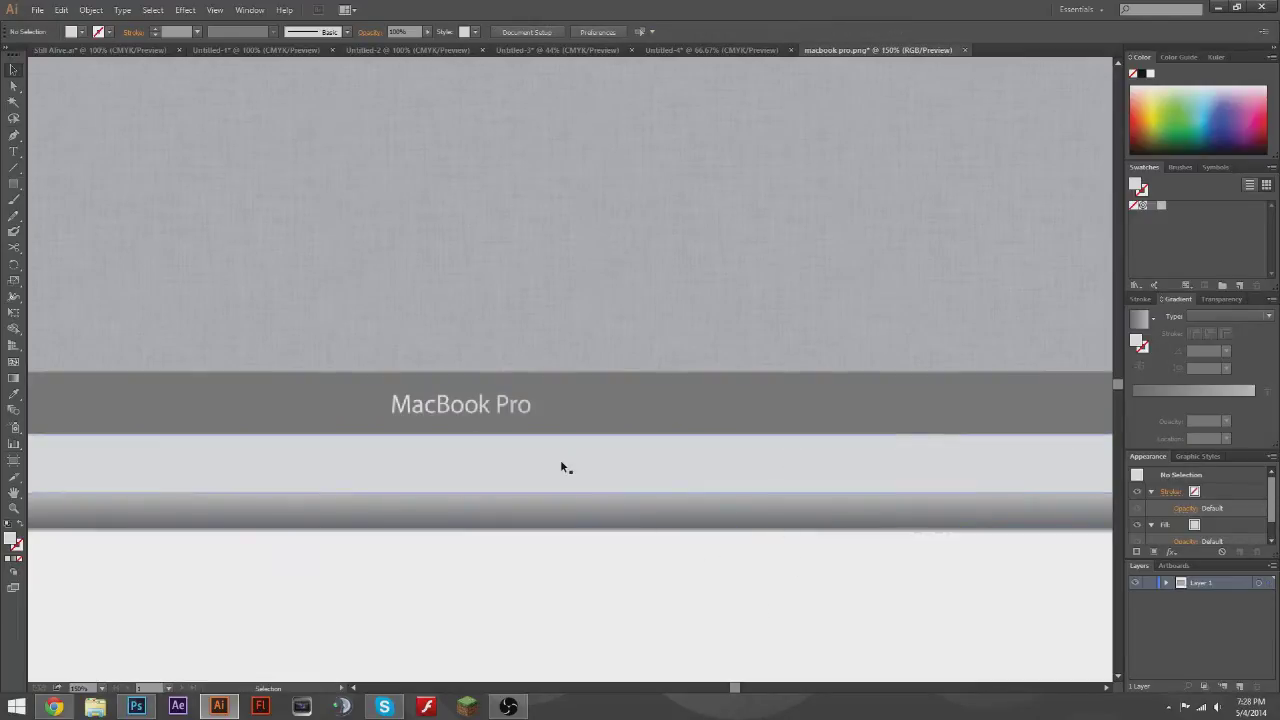
pyautogui.click(1221, 299)
pyautogui.moveTo(1249, 330); pyautogui.dragTo(1234, 330)
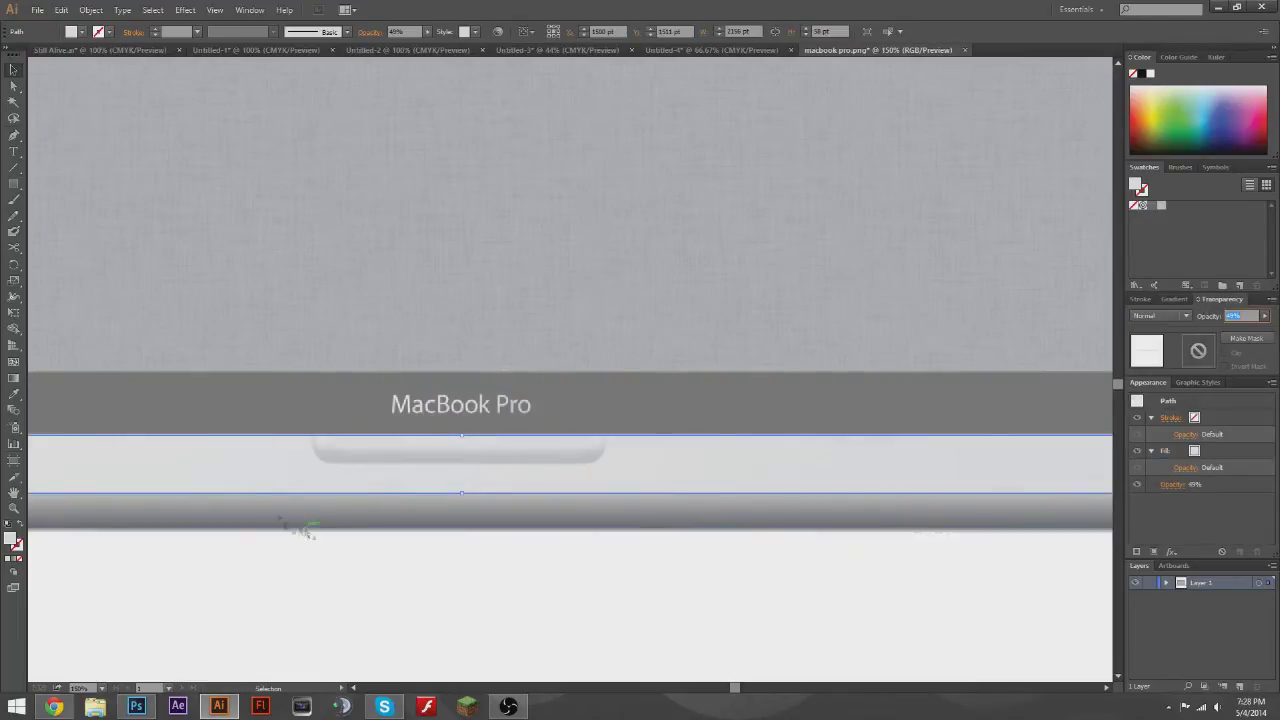
# - Trace a closed, rounded notch outline below the label with the Pen tool
pyautogui.click(14, 135)
pyautogui.moveTo(311, 441); pyautogui.dragTo(337, 466)
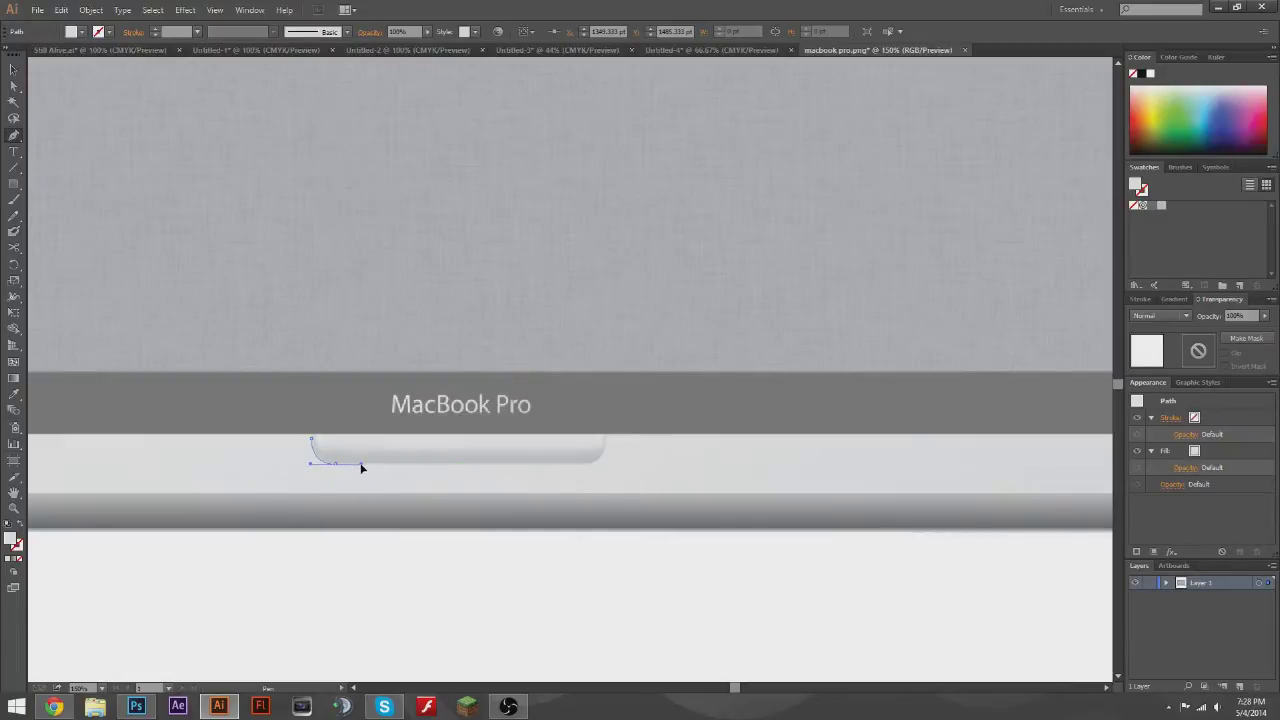
pyautogui.click(598, 463)
pyautogui.click(606, 435)
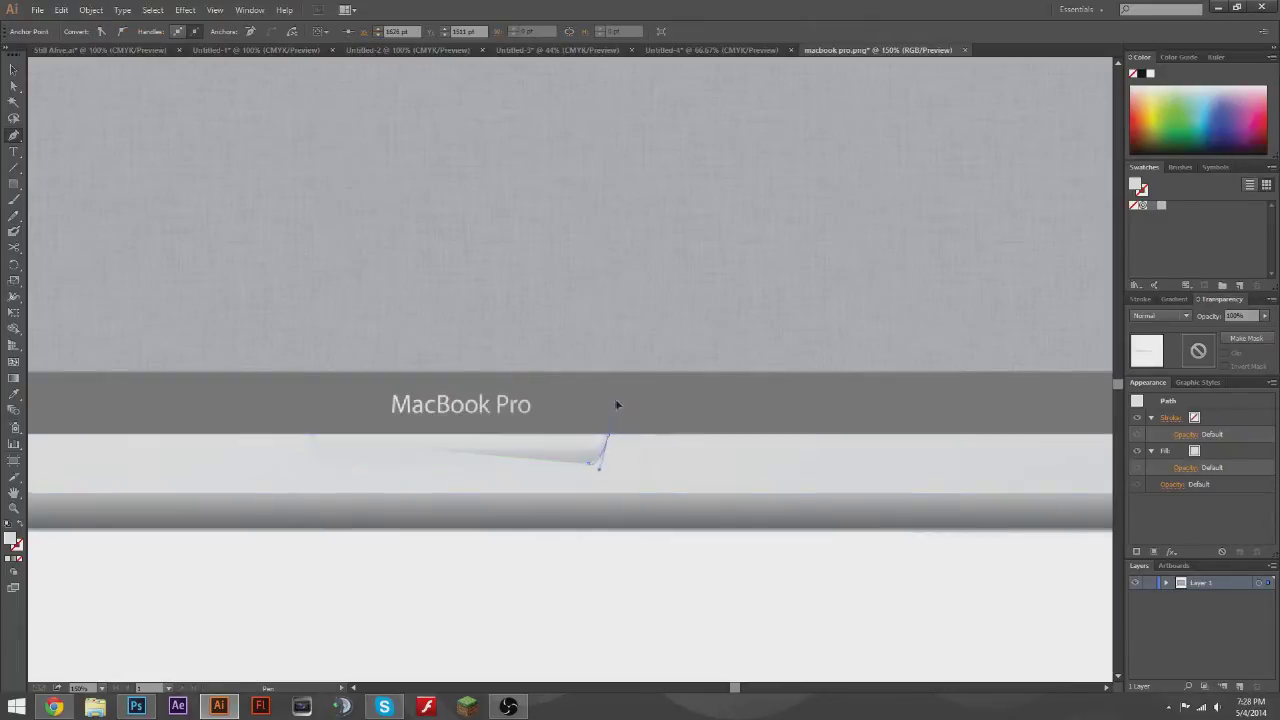
pyautogui.moveTo(609, 405); pyautogui.dragTo(313, 440)
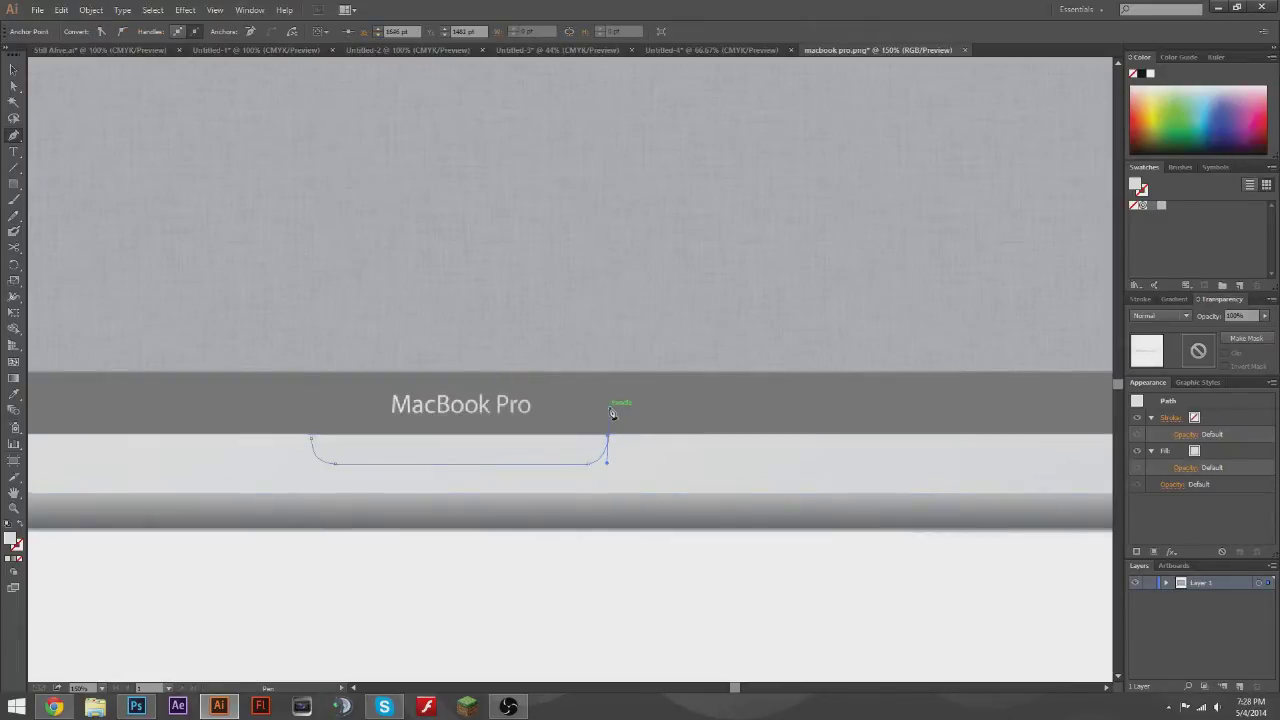
pyautogui.click(313, 441)
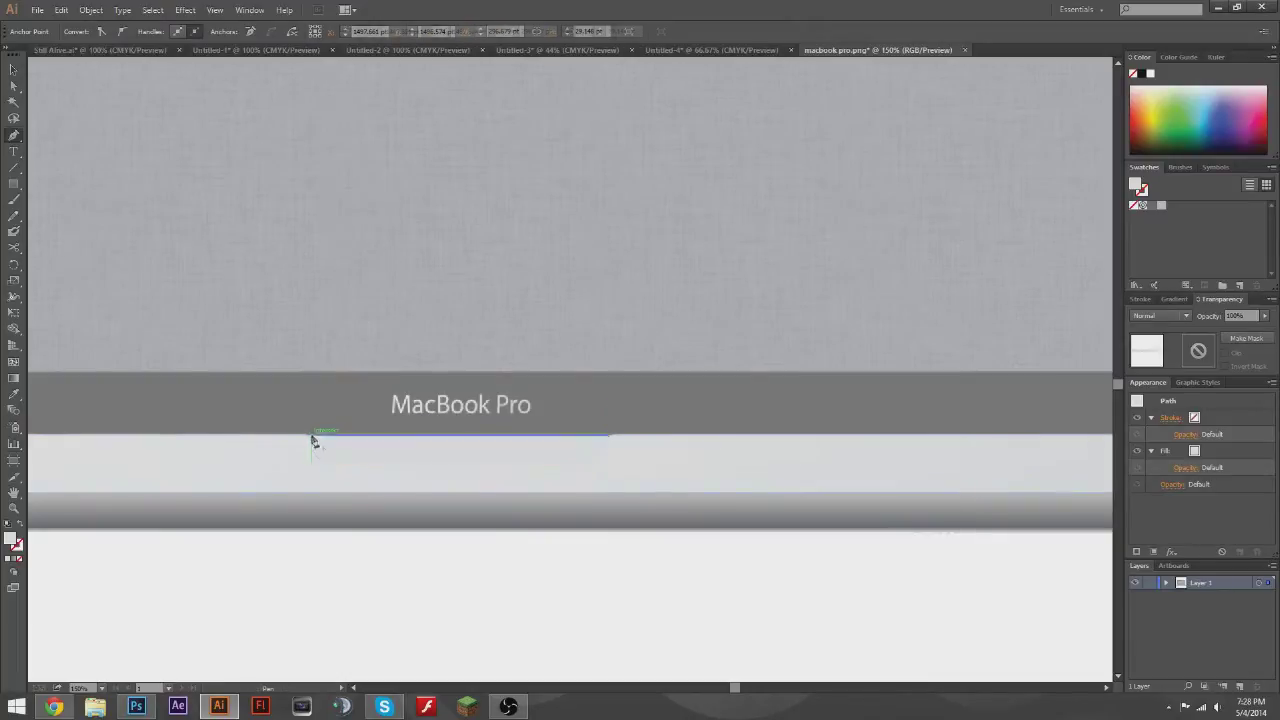
# - Fill the notch shape with a grey linear gradient angled at 90°
pyautogui.click(13, 70)
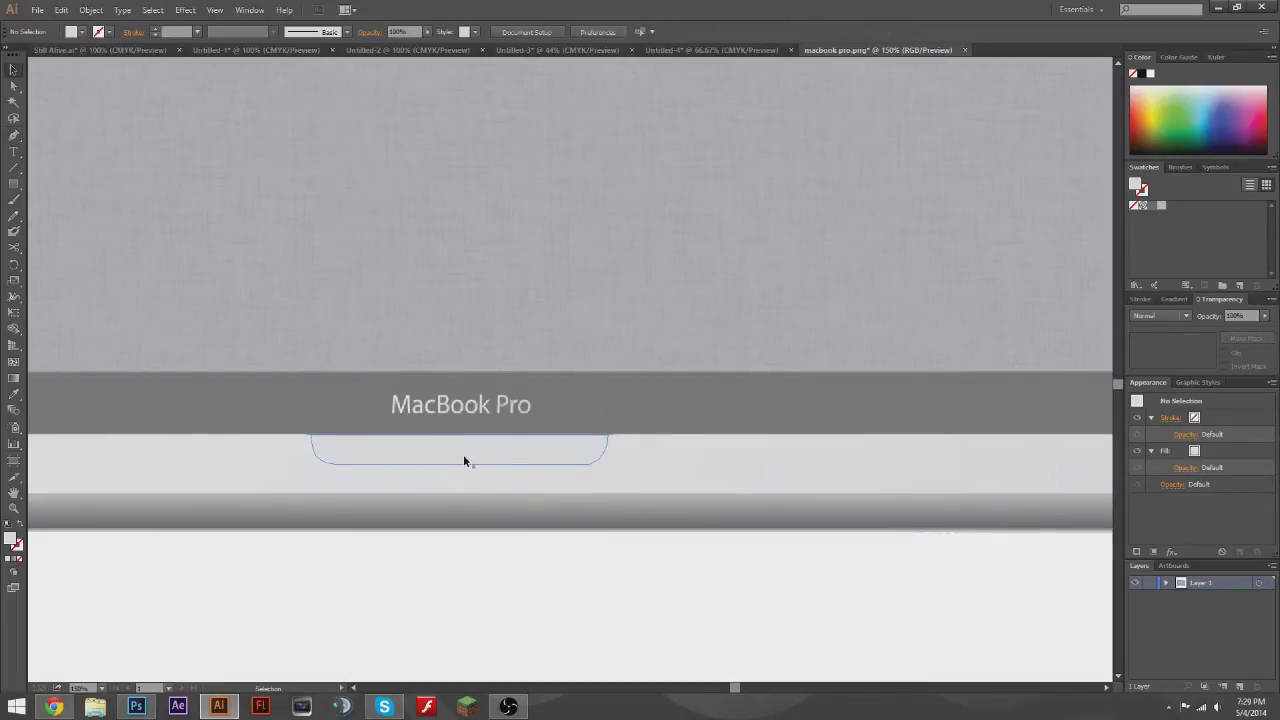
pyautogui.click(463, 454)
pyautogui.click(591, 446)
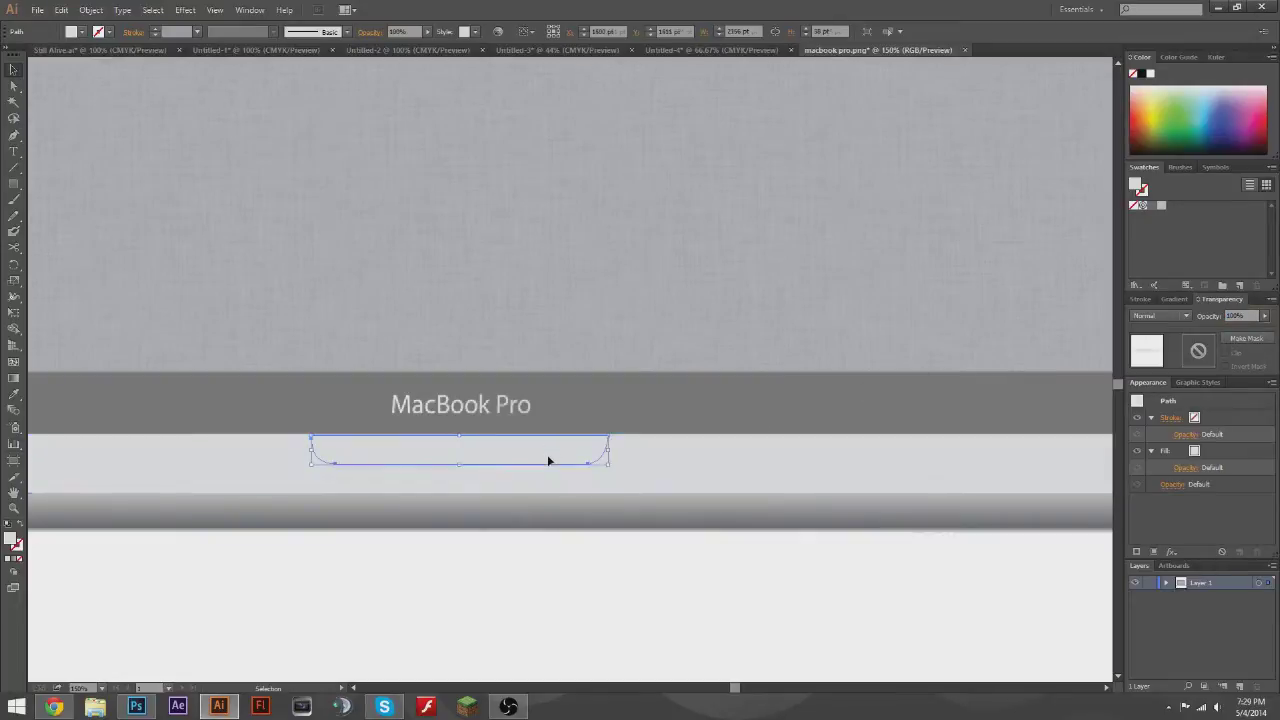
pyautogui.moveTo(549, 460); pyautogui.dragTo(571, 426)
pyautogui.hotkey('ctrl', 'z')
pyautogui.rightClick(562, 450)
pyautogui.click(748, 526)
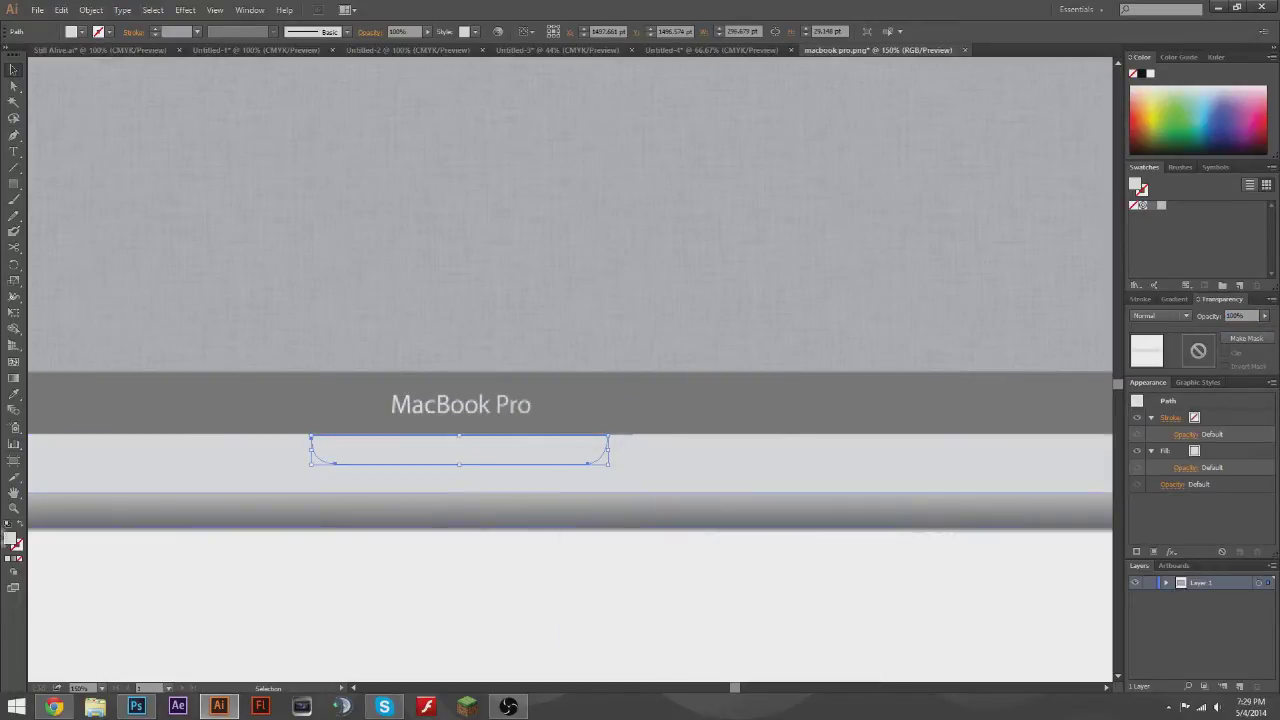
pyautogui.click(1046, 369)
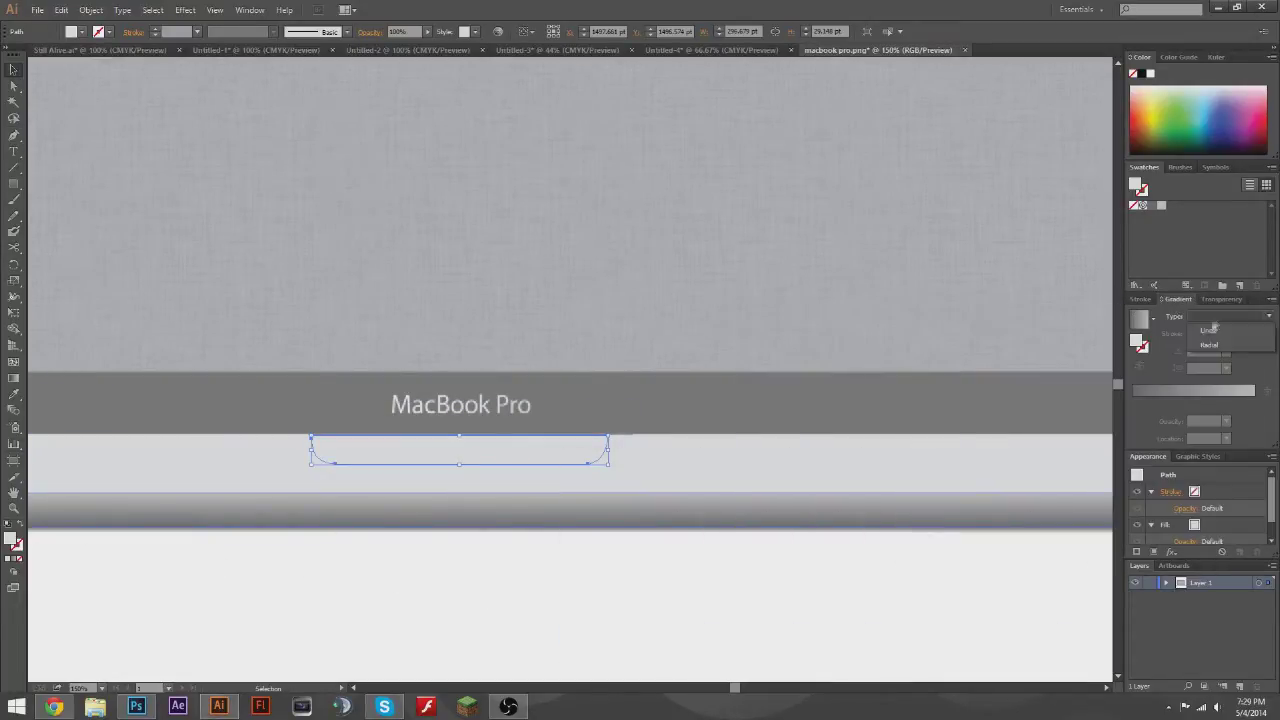
pyautogui.press('.')
pyautogui.write('90')
pyautogui.press('Return')
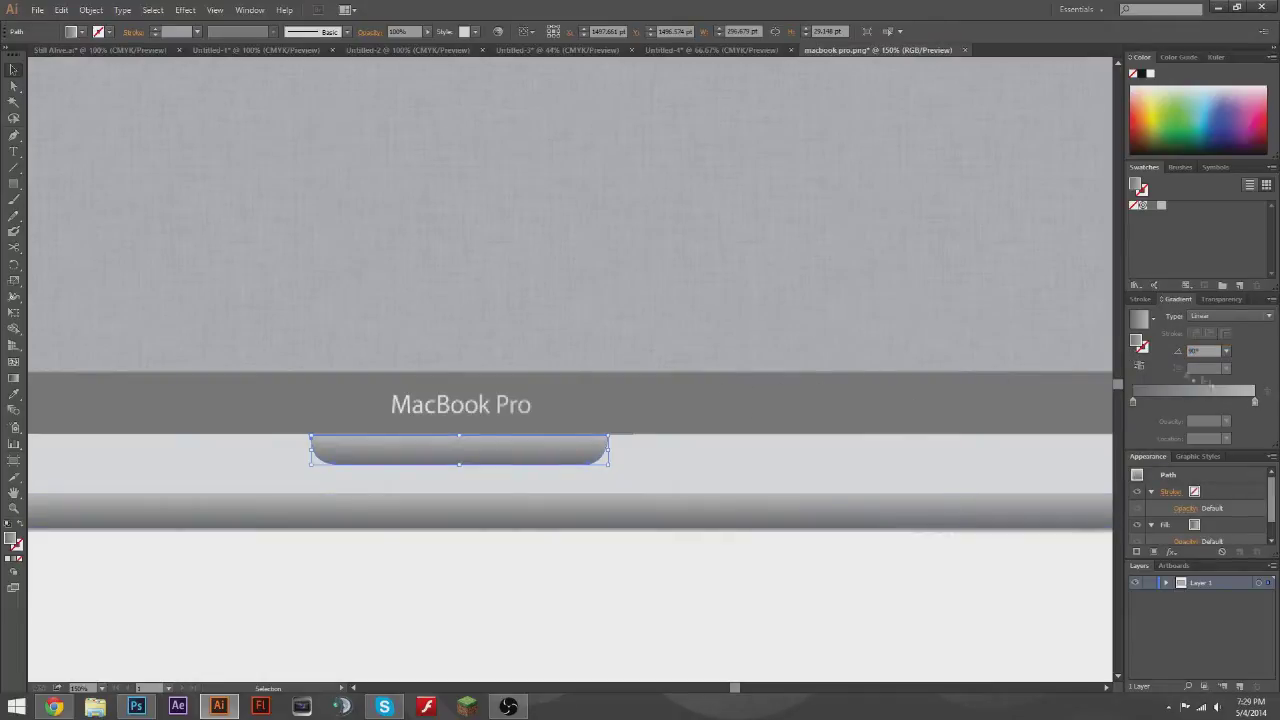
# - Move the light strip back up over the label and save two sampled colours as swatches
pyautogui.click(1222, 300)
pyautogui.moveTo(757, 423)
pyautogui.mouseDown()
pyautogui.moveTo(727, 426)
pyautogui.moveTo(727, 391)
pyautogui.mouseUp()
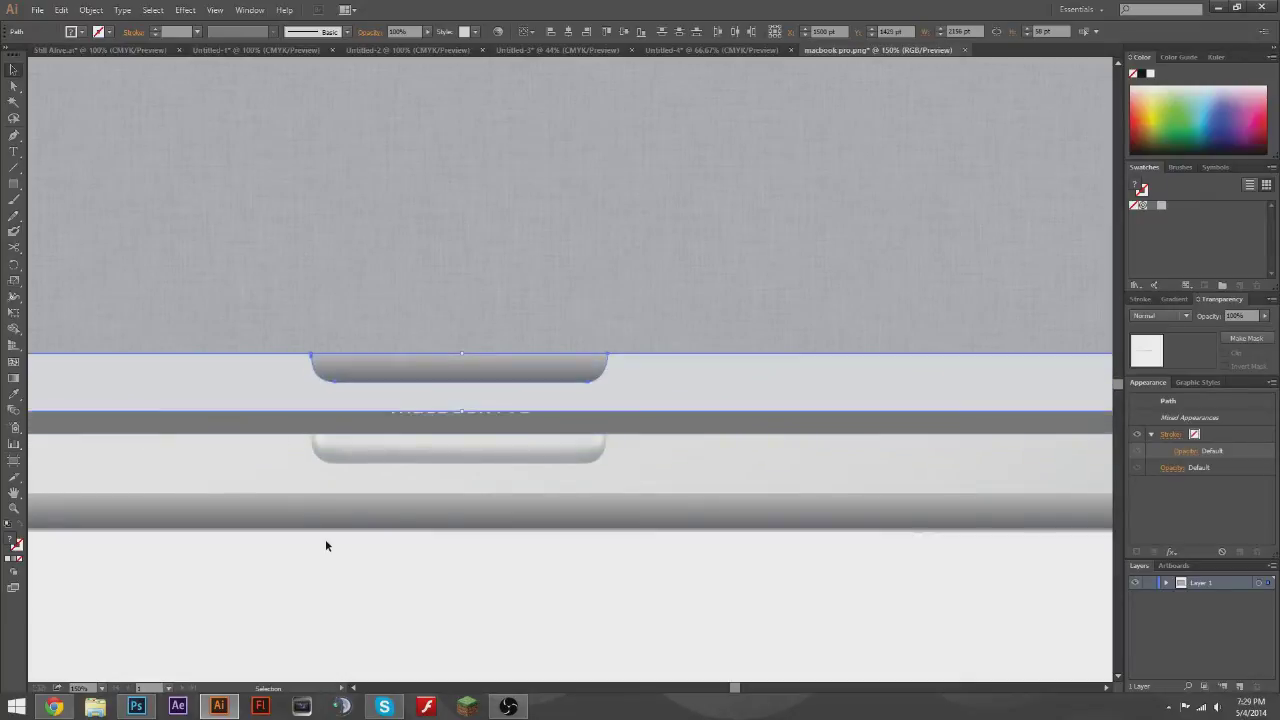
pyautogui.click(325, 539)
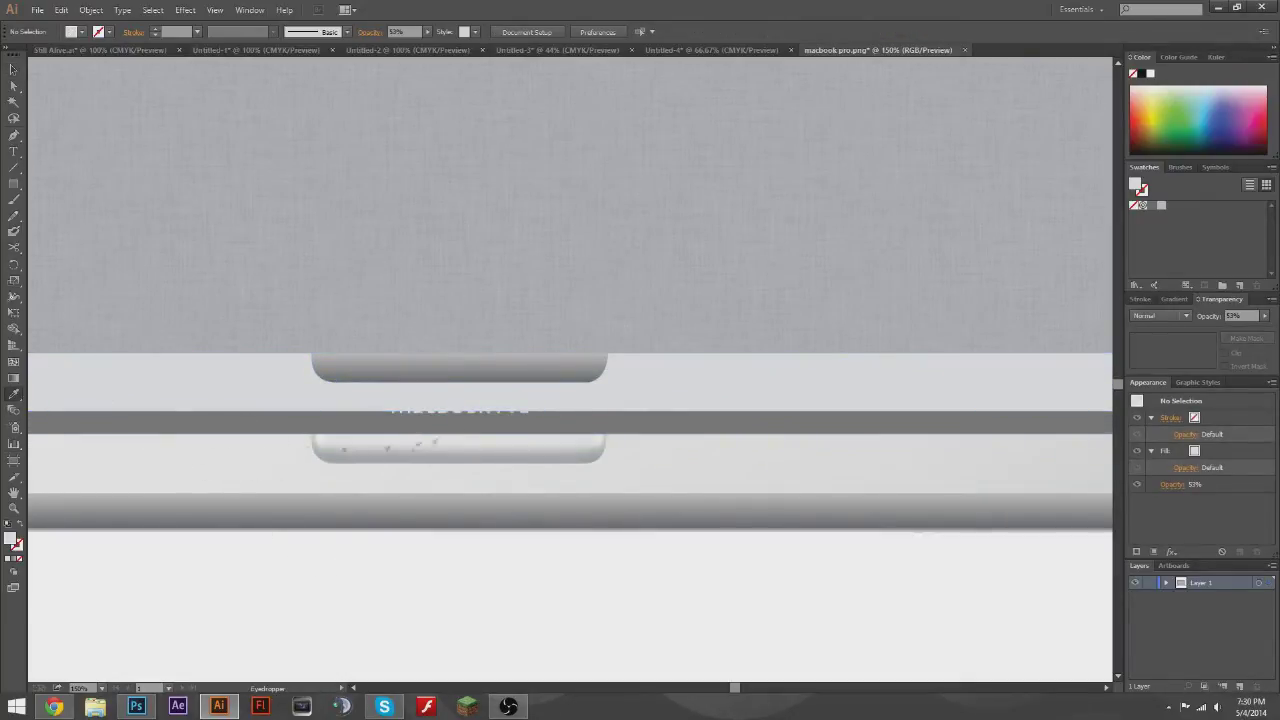
pyautogui.click(1239, 285)
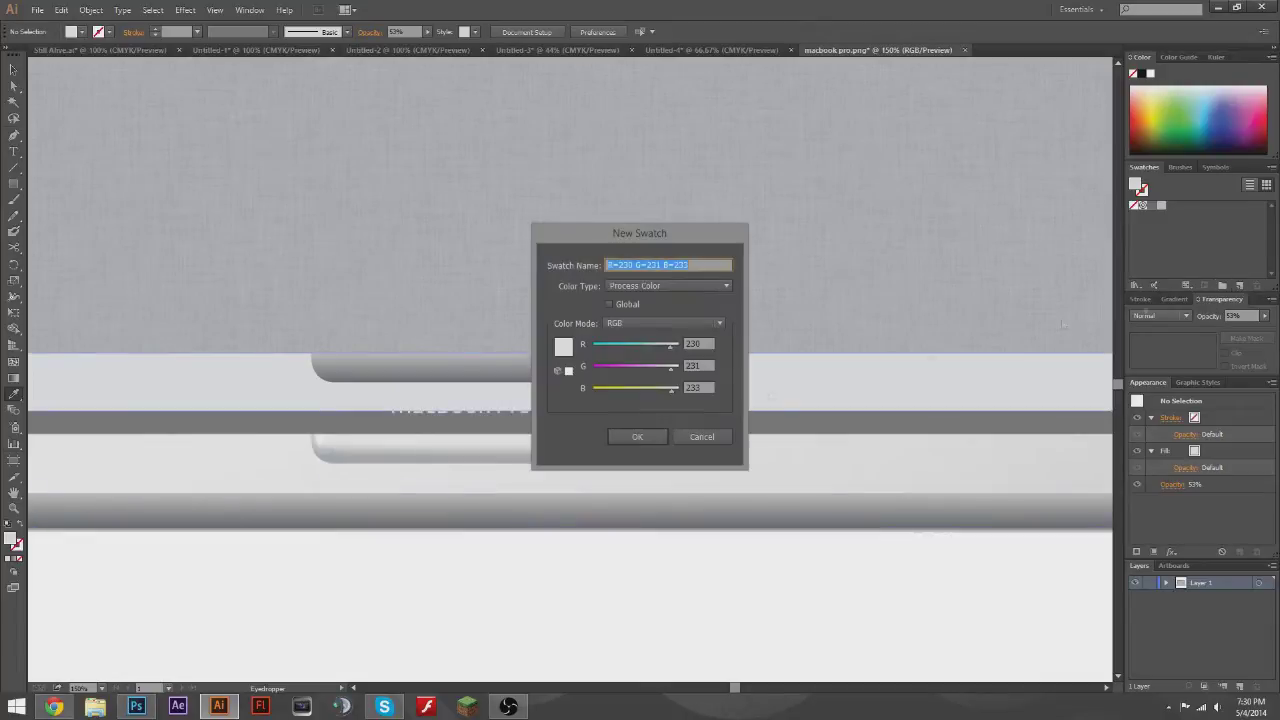
pyautogui.press('Return')
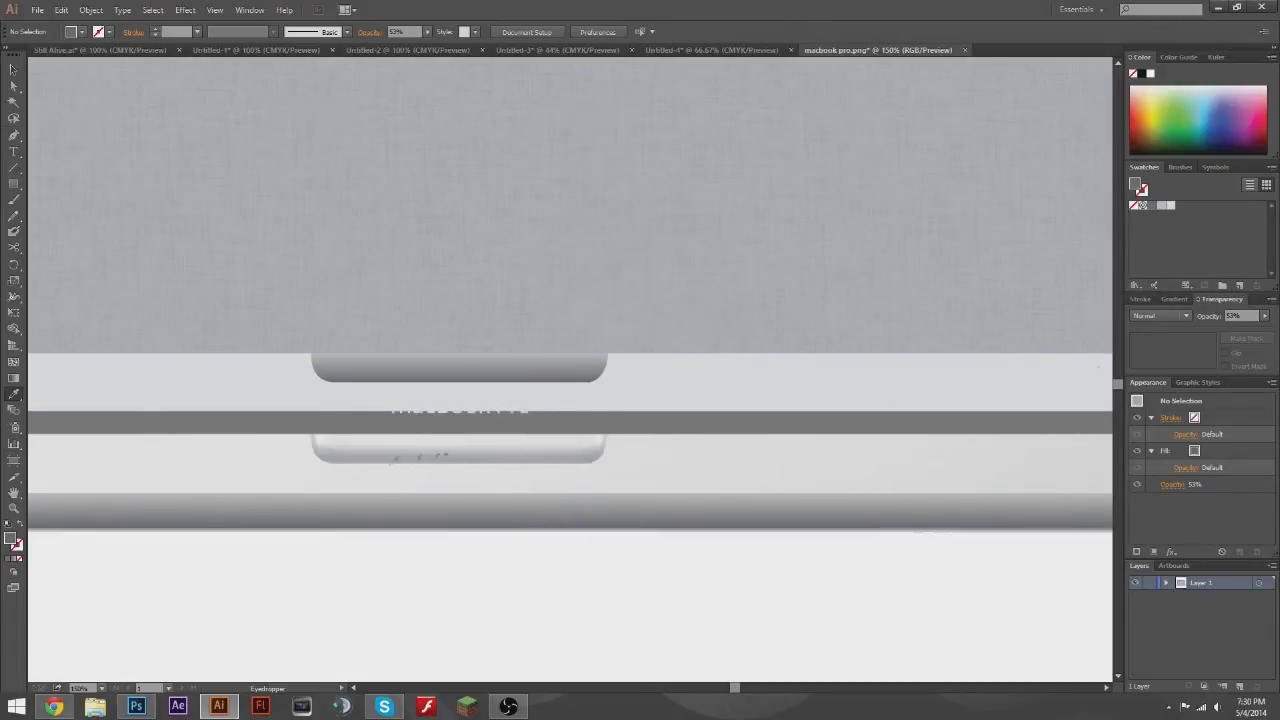
pyautogui.click(1239, 285)
pyautogui.click(643, 432)
# - Nudge the light strip down into its final place on the base
pyautogui.press('v')
pyautogui.click(540, 371)
pyautogui.hotkey('shift', 'Down')
pyautogui.hotkey('shift', 'Down')
pyautogui.hotkey('shift', 'Down')
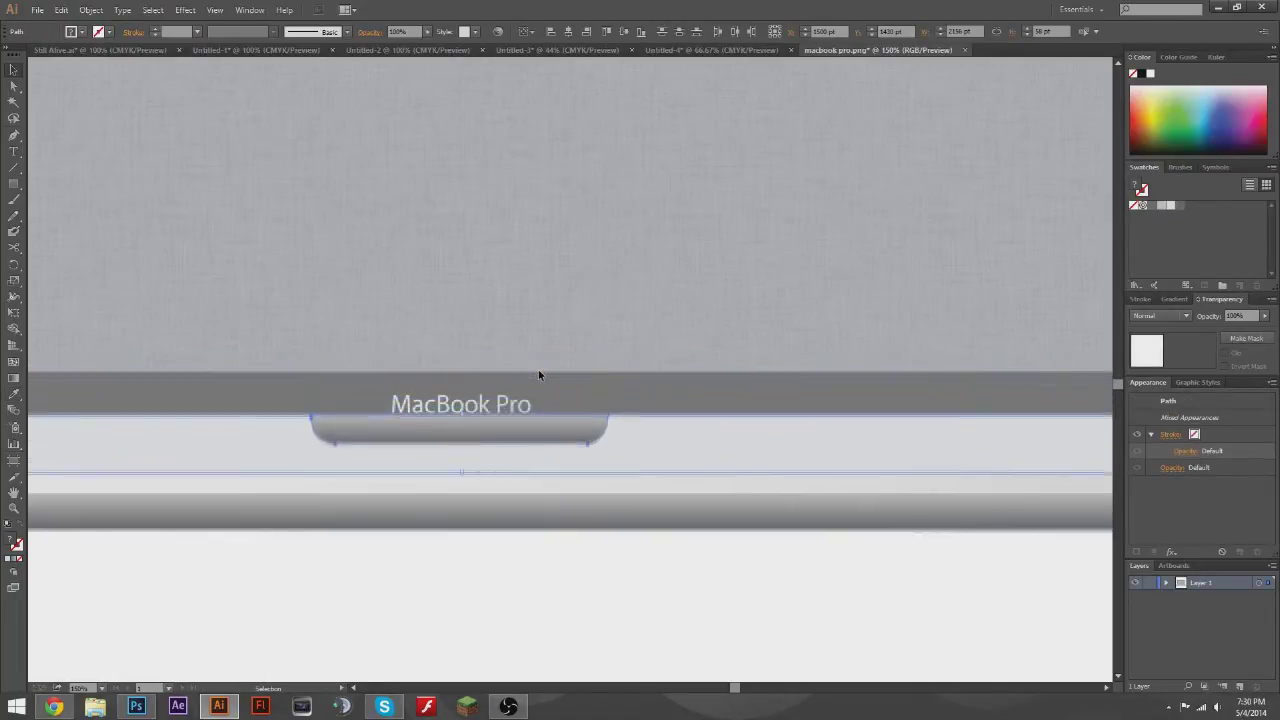
pyautogui.click(586, 586)
# - Move the notch gradient's end stop to about 75%, set its angle to 90°, and zoom in on the label
pyautogui.scroll(-2, 714, 551)
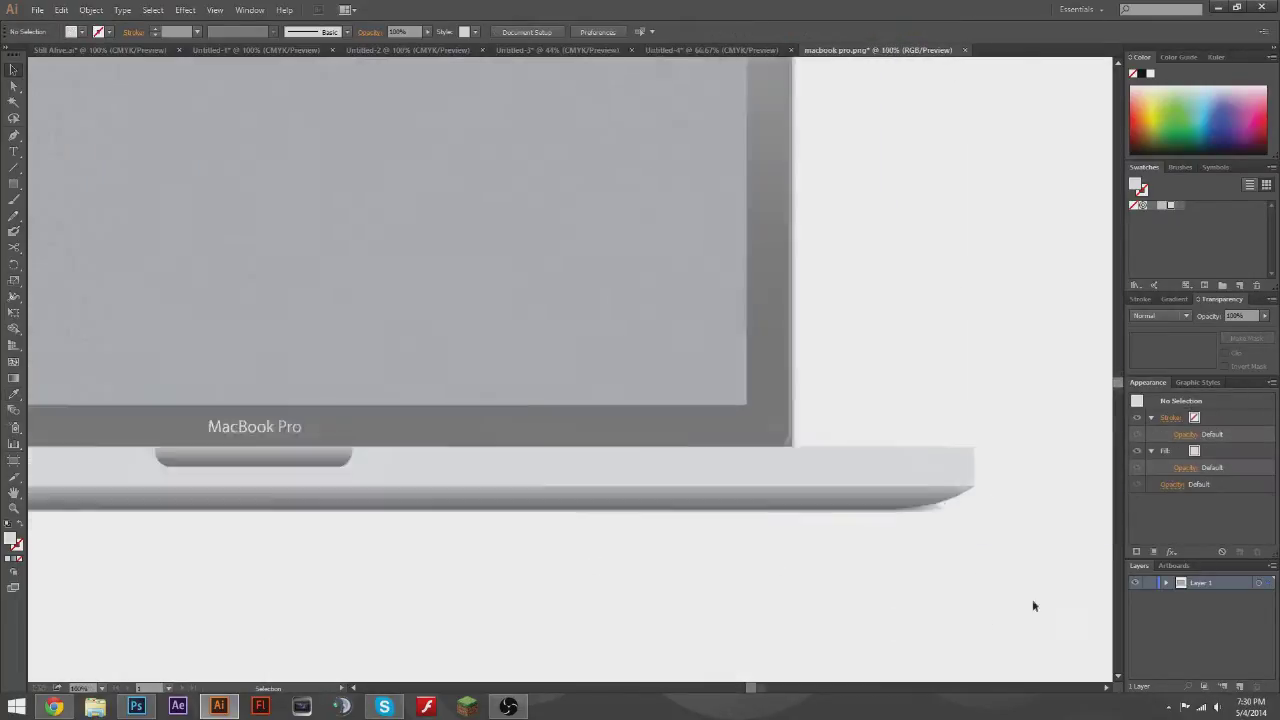
pyautogui.scroll(3, 1034, 603)
pyautogui.moveTo(766, 687); pyautogui.dragTo(727, 687)
pyautogui.click(789, 340)
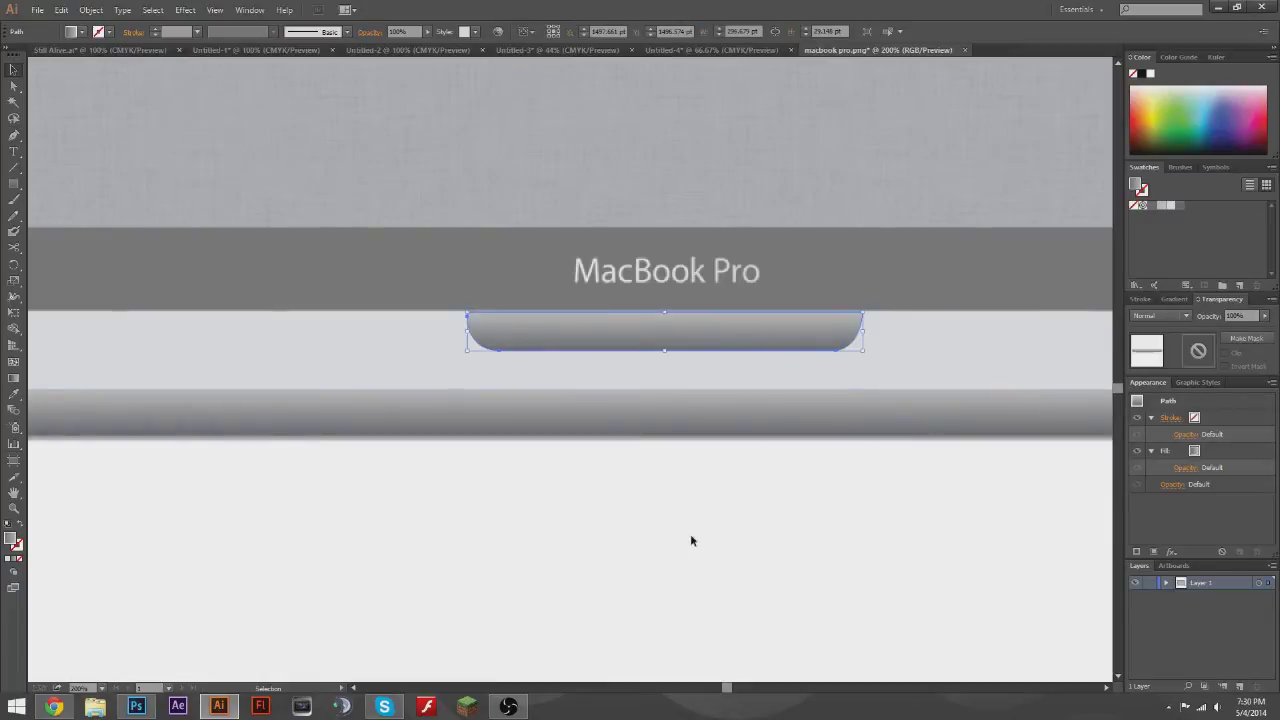
pyautogui.click(1176, 299)
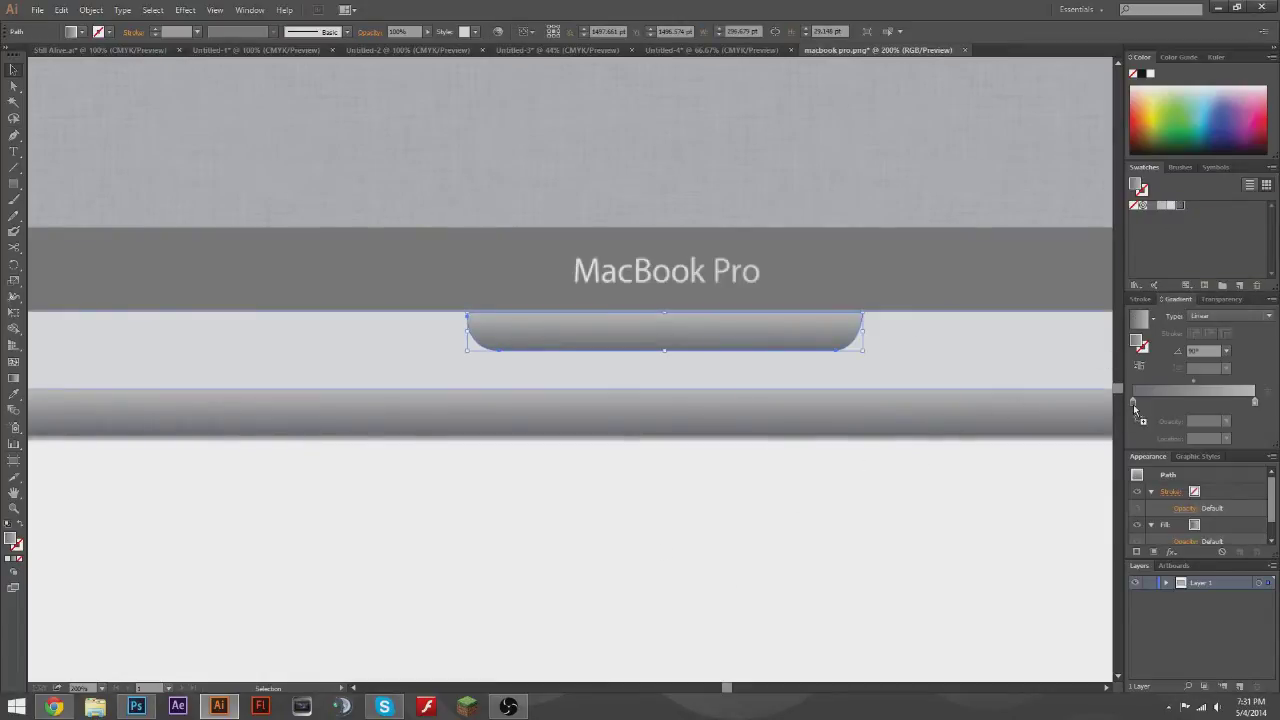
pyautogui.moveTo(1255, 403)
pyautogui.mouseDown()
pyautogui.moveTo(1222, 398)
pyautogui.moveTo(1255, 402)
pyautogui.mouseUp()
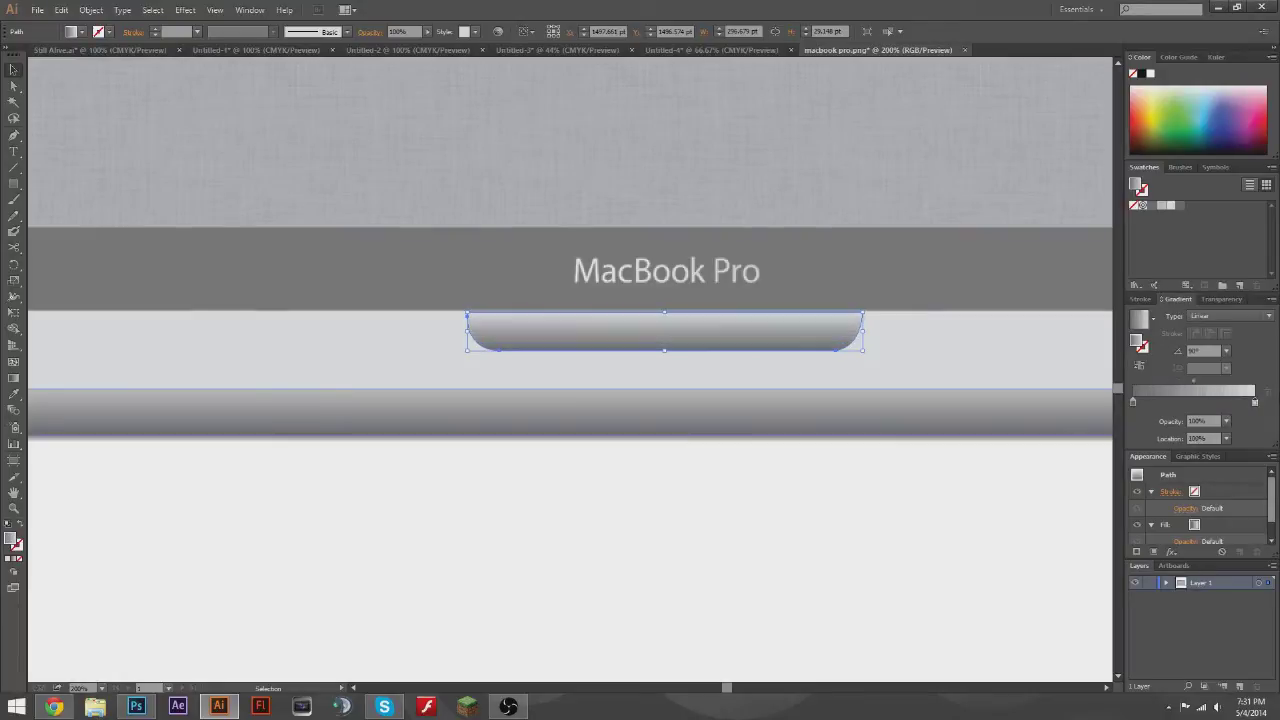
pyautogui.doubleClick(1178, 205)
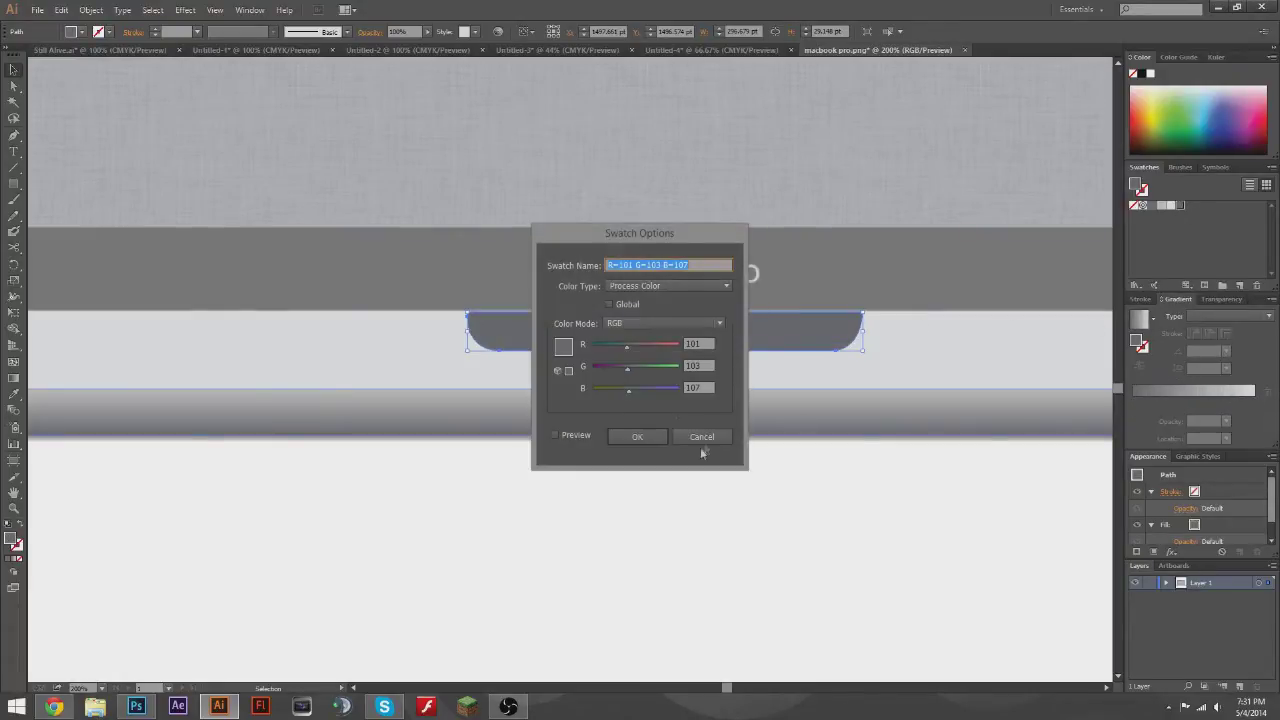
pyautogui.click(697, 434)
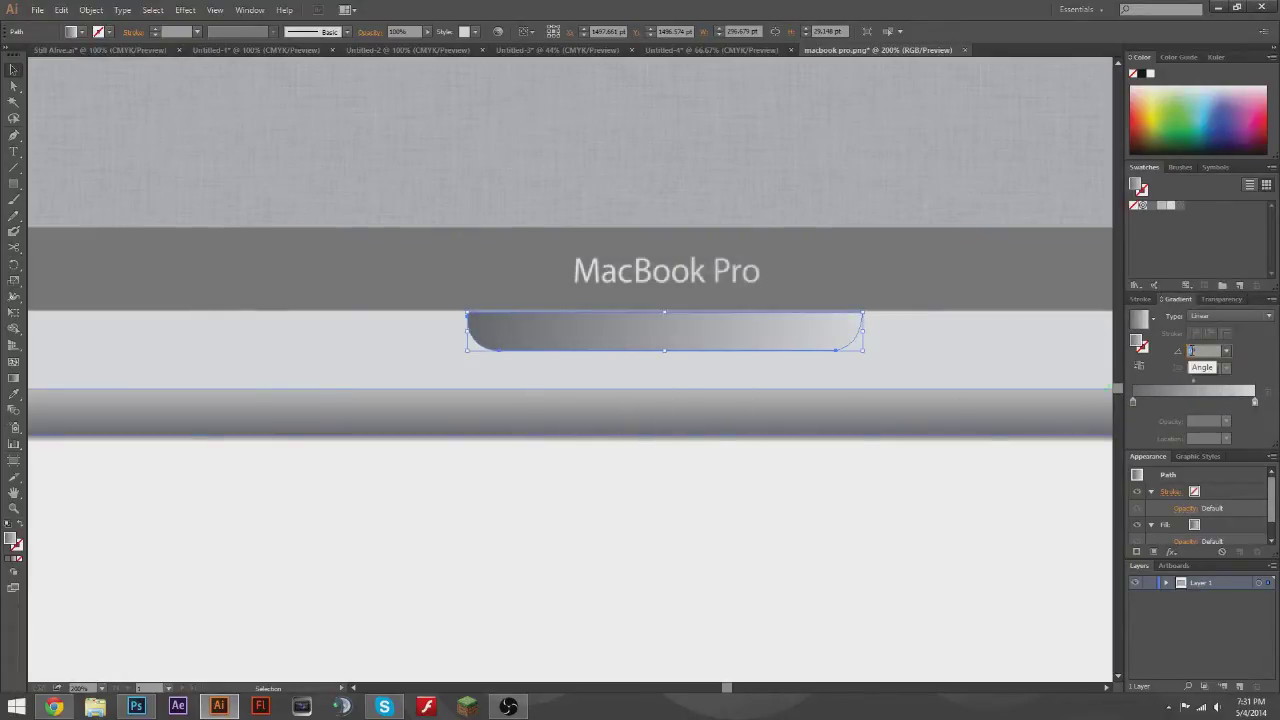
pyautogui.write('90')
pyautogui.press('Return')
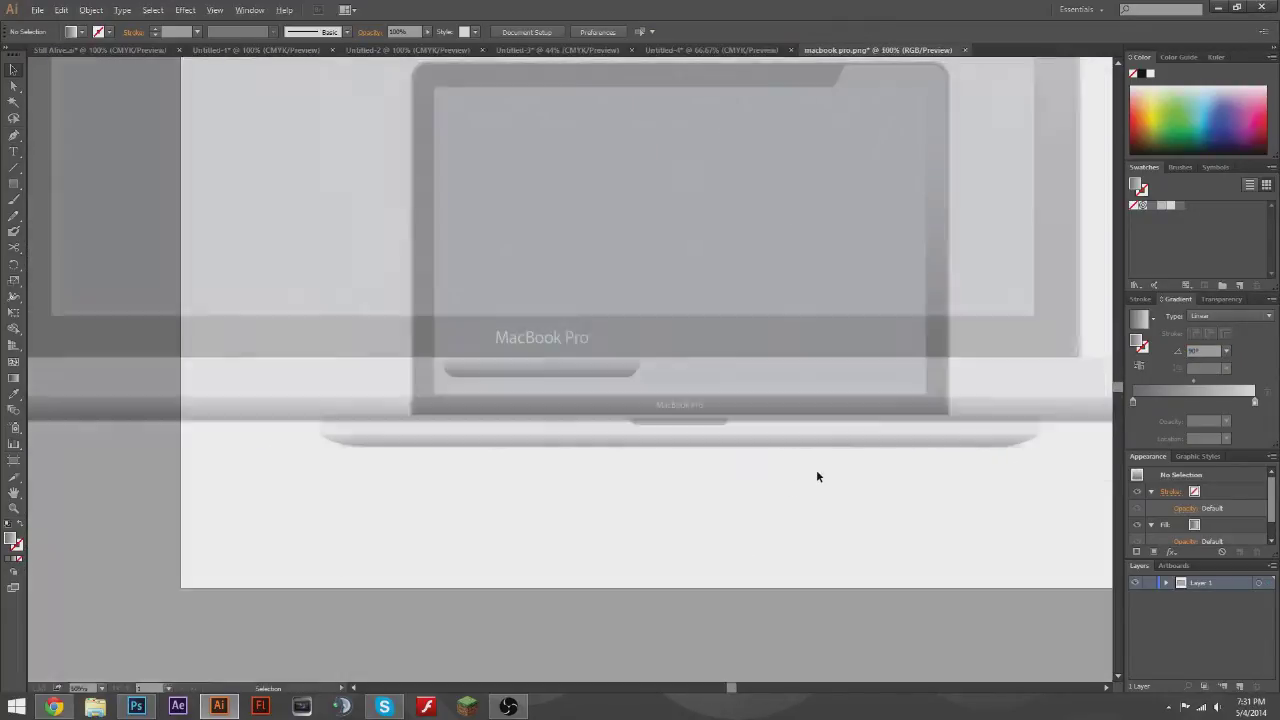
pyautogui.hotkey('ctrl', '+')
pyautogui.hotkey('ctrl', '+')
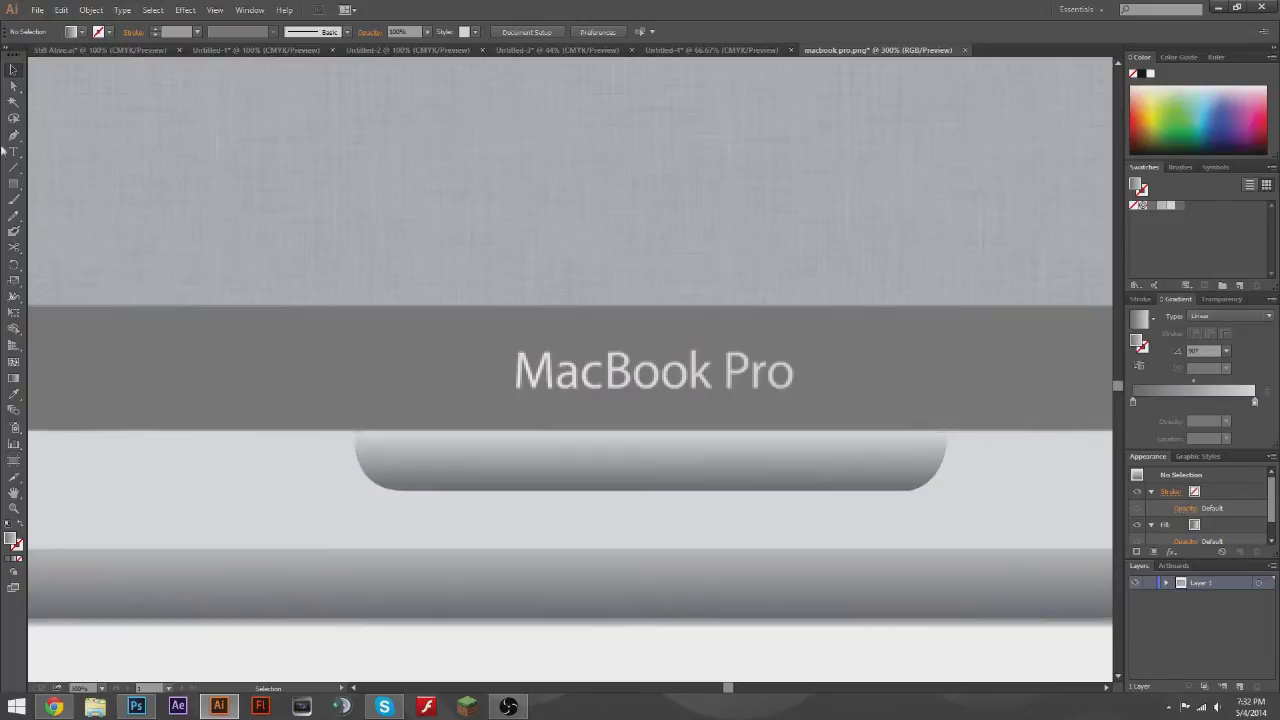
# - Start a Pen path along the M's left stroke, then deselect it
pyautogui.moveTo(518, 392); pyautogui.dragTo(520, 358)
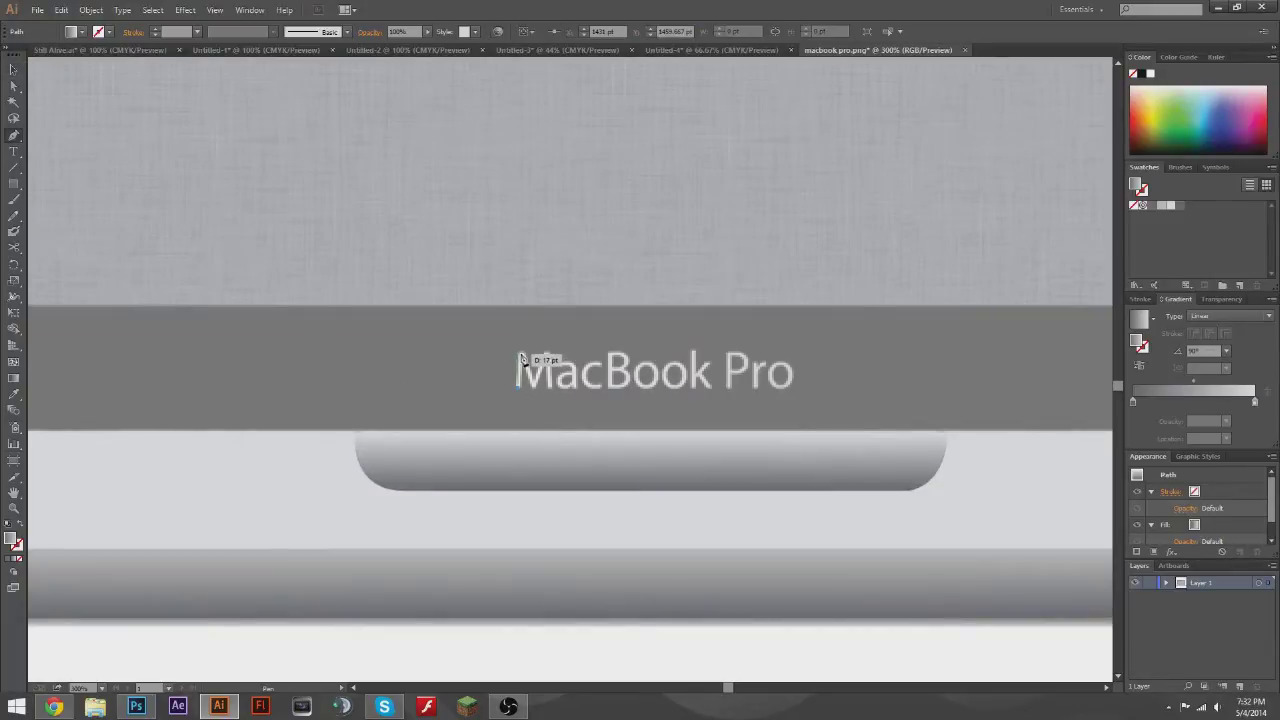
pyautogui.click(520, 358)
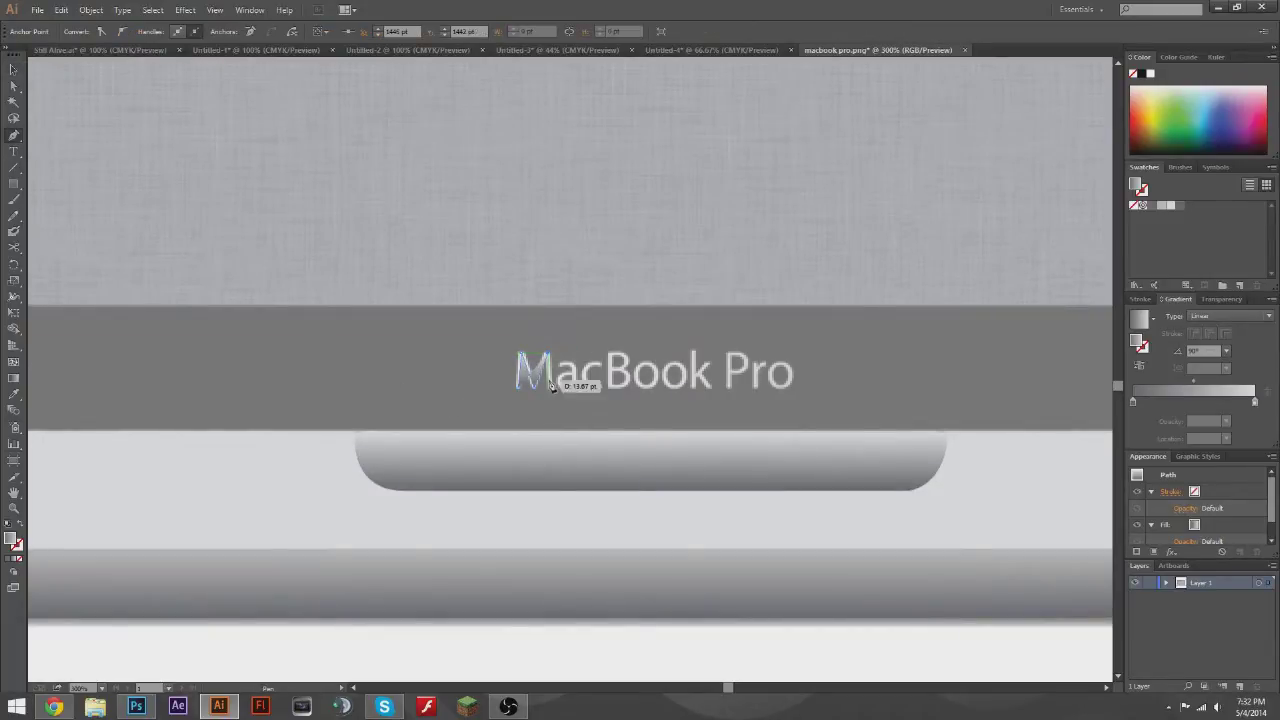
pyautogui.hotkey('ctrl', 'shift', 'a')
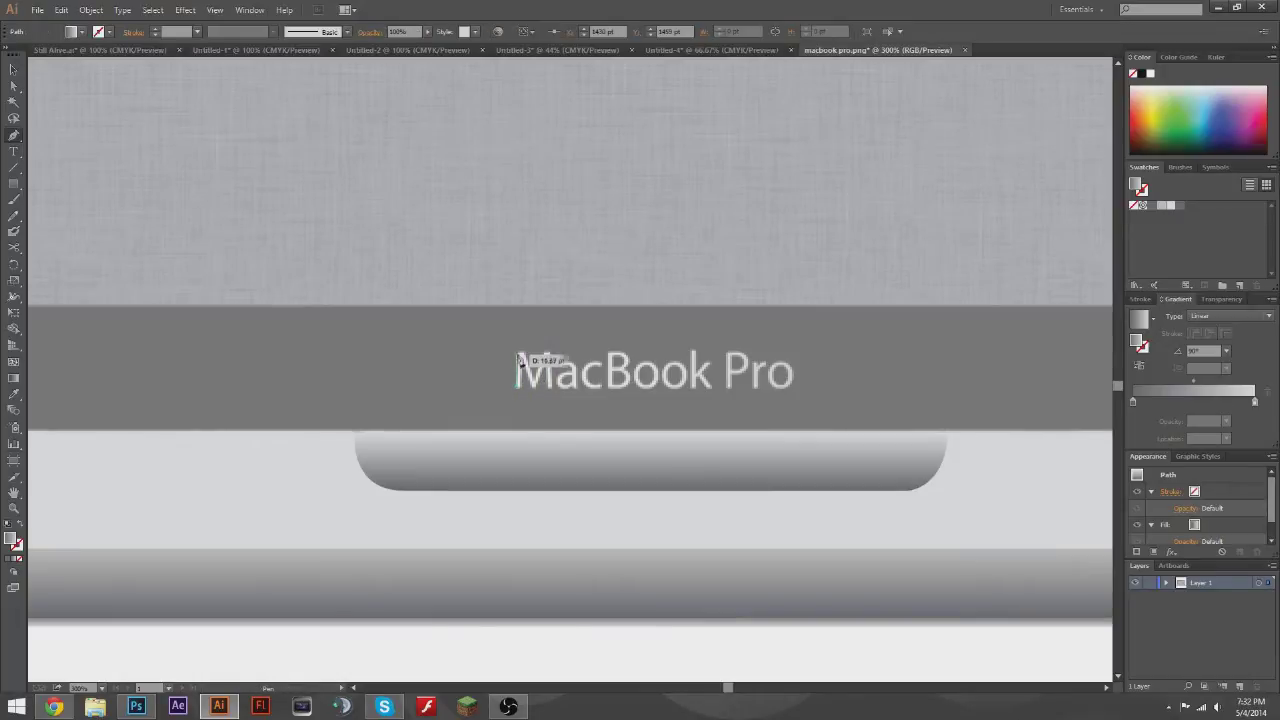
# - Create the label text and set its font to Gill Sans MT
pyautogui.click(15, 152)
pyautogui.click(525, 32)
pyautogui.scroll(-5, 594, 197)
pyautogui.scroll(-5, 594, 197)
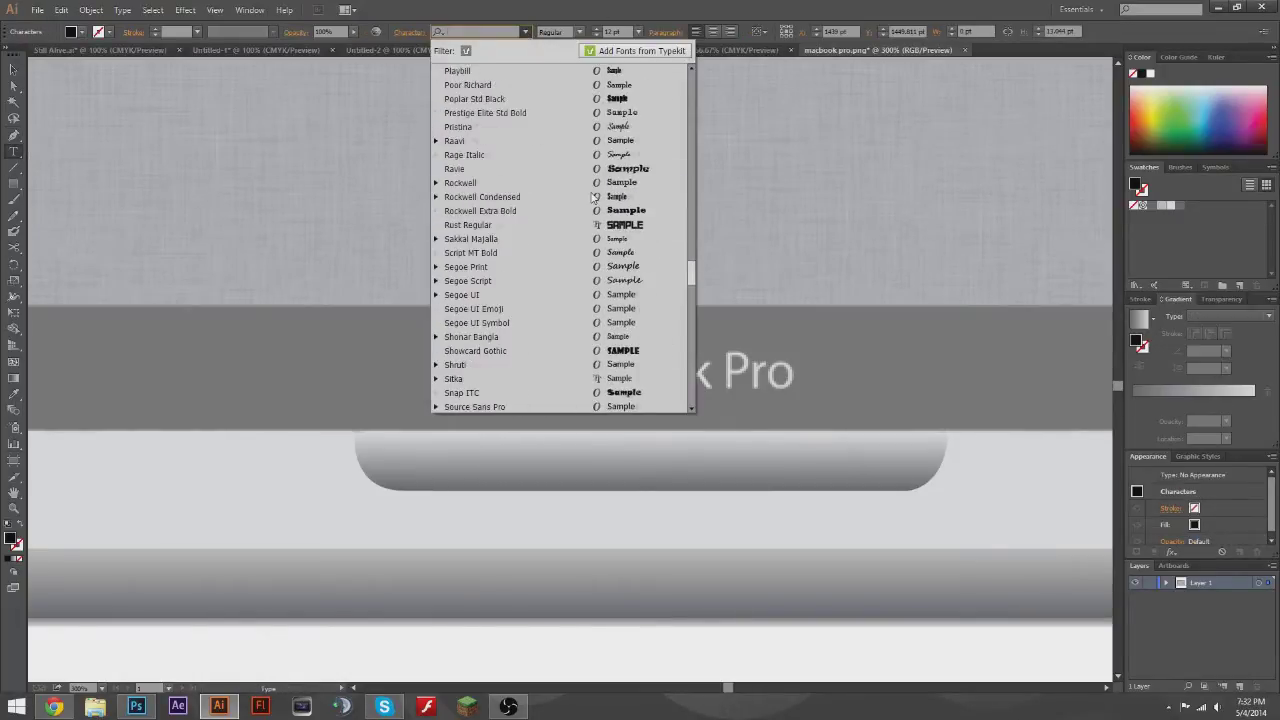
pyautogui.scroll(-5, 594, 197)
pyautogui.click(600, 224)
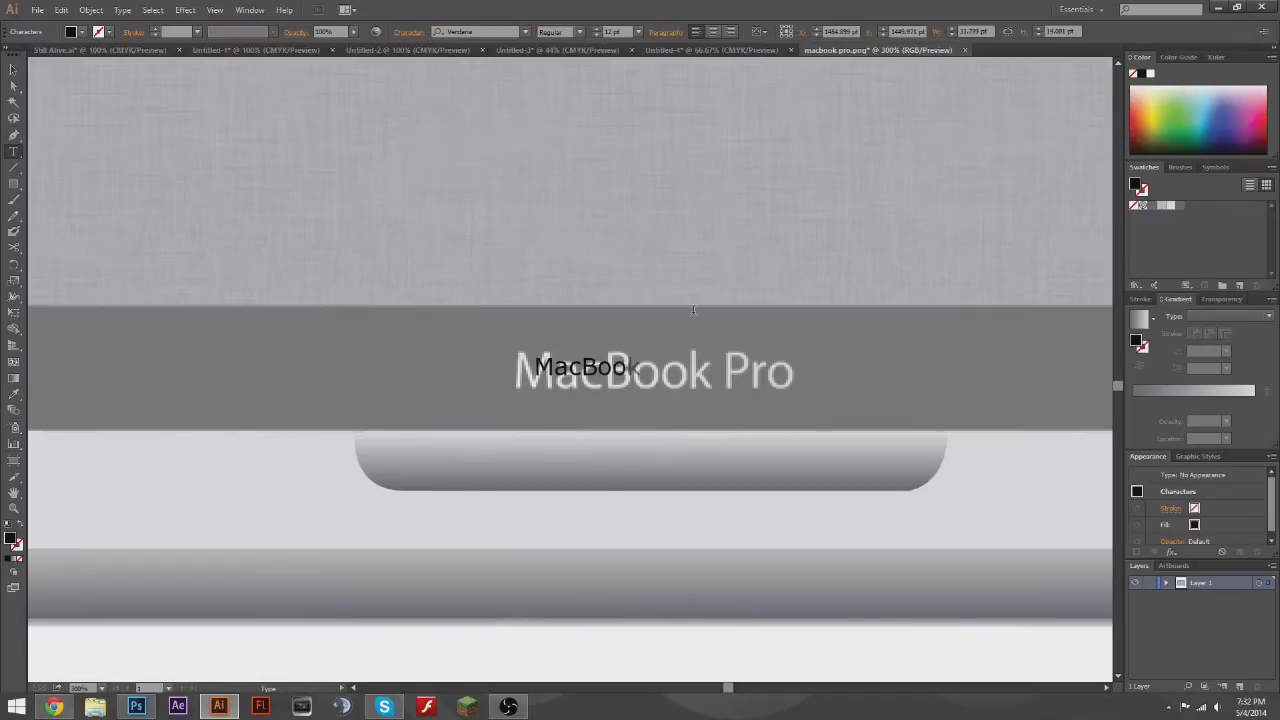
pyautogui.click(525, 32)
pyautogui.scroll(5, 613, 250)
pyautogui.scroll(10, 613, 250)
pyautogui.scroll(10, 613, 250)
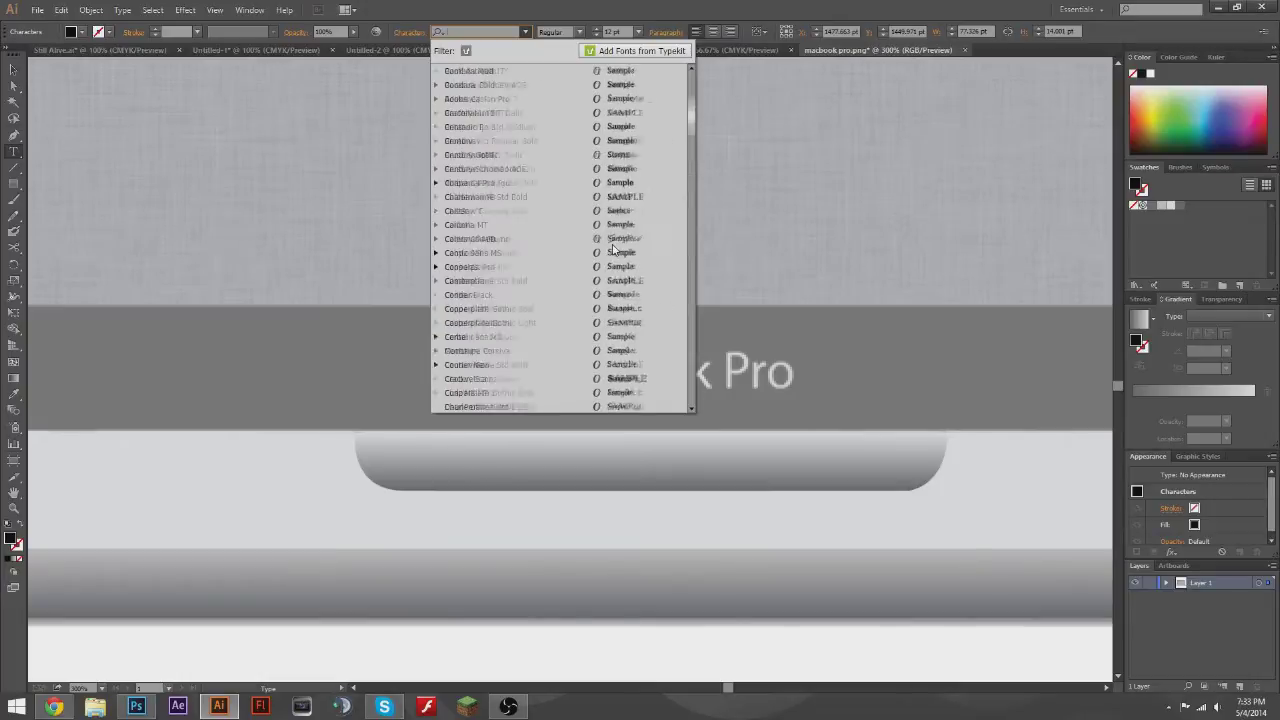
pyautogui.write('sans')
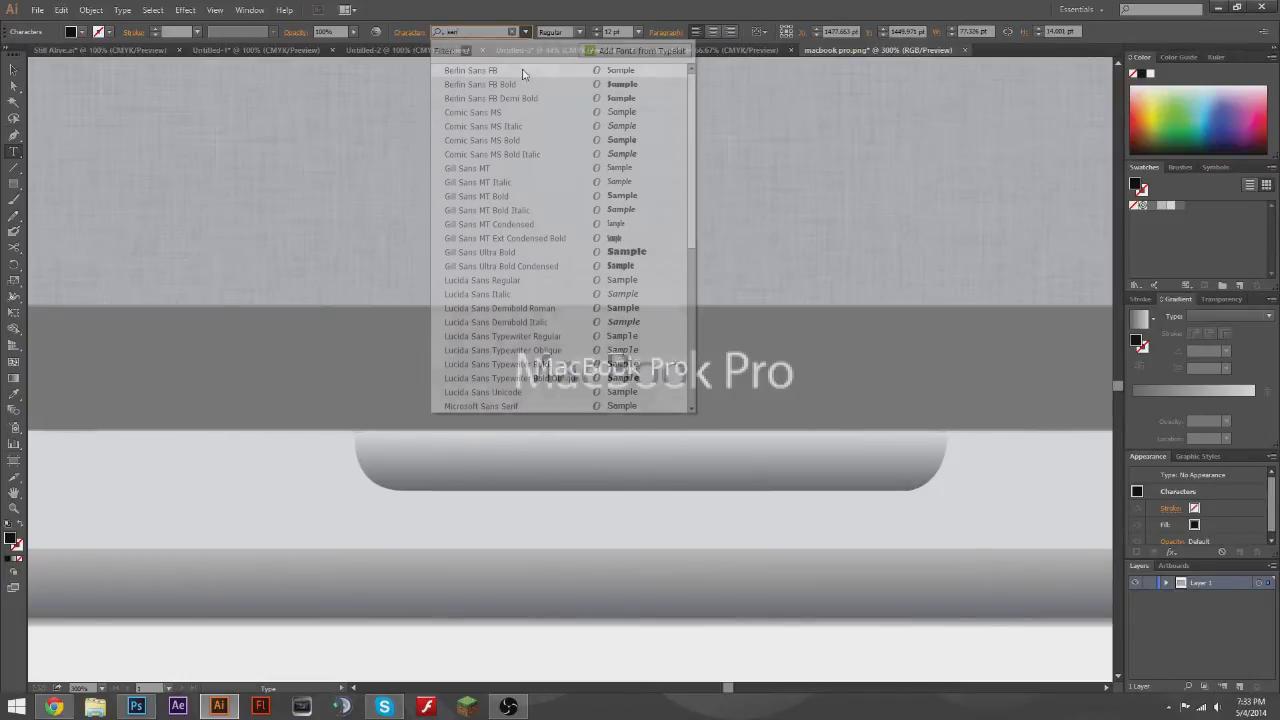
pyautogui.click(482, 168)
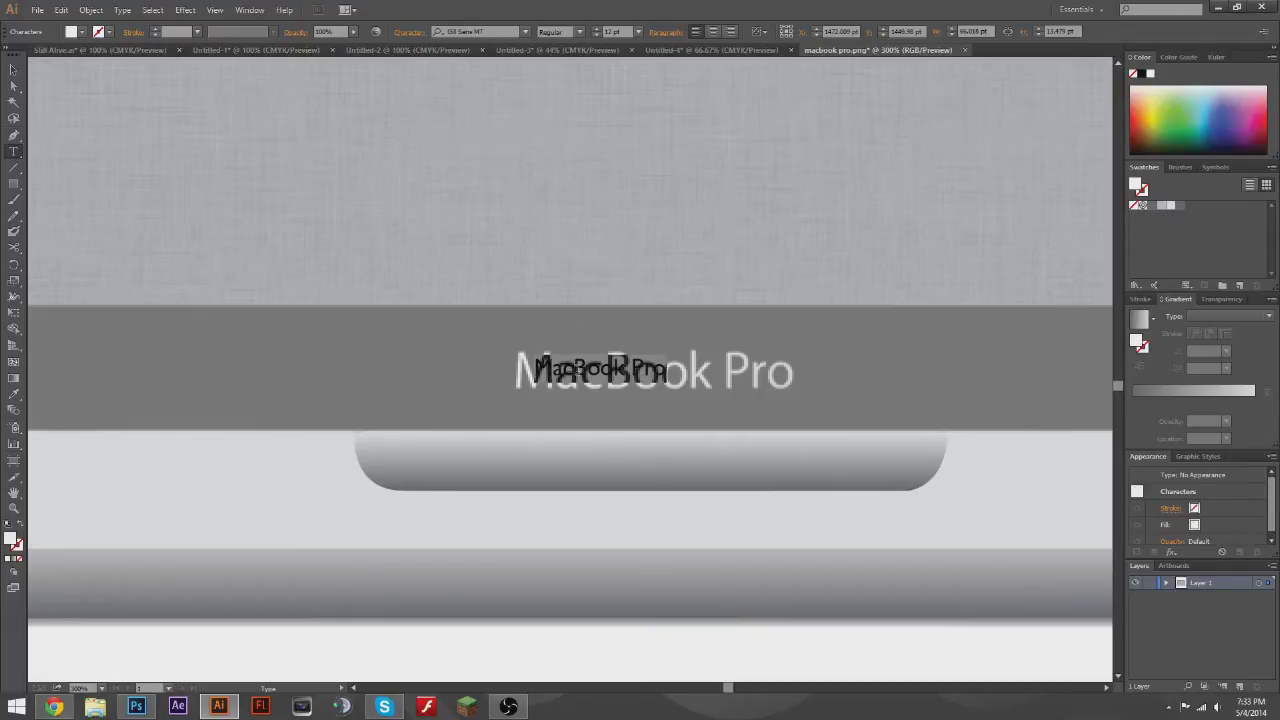
# - Scale the label over the reference lettering, tighten its tracking, and zoom back out
pyautogui.press('Escape')
pyautogui.moveTo(667, 383); pyautogui.dragTo(789, 372)
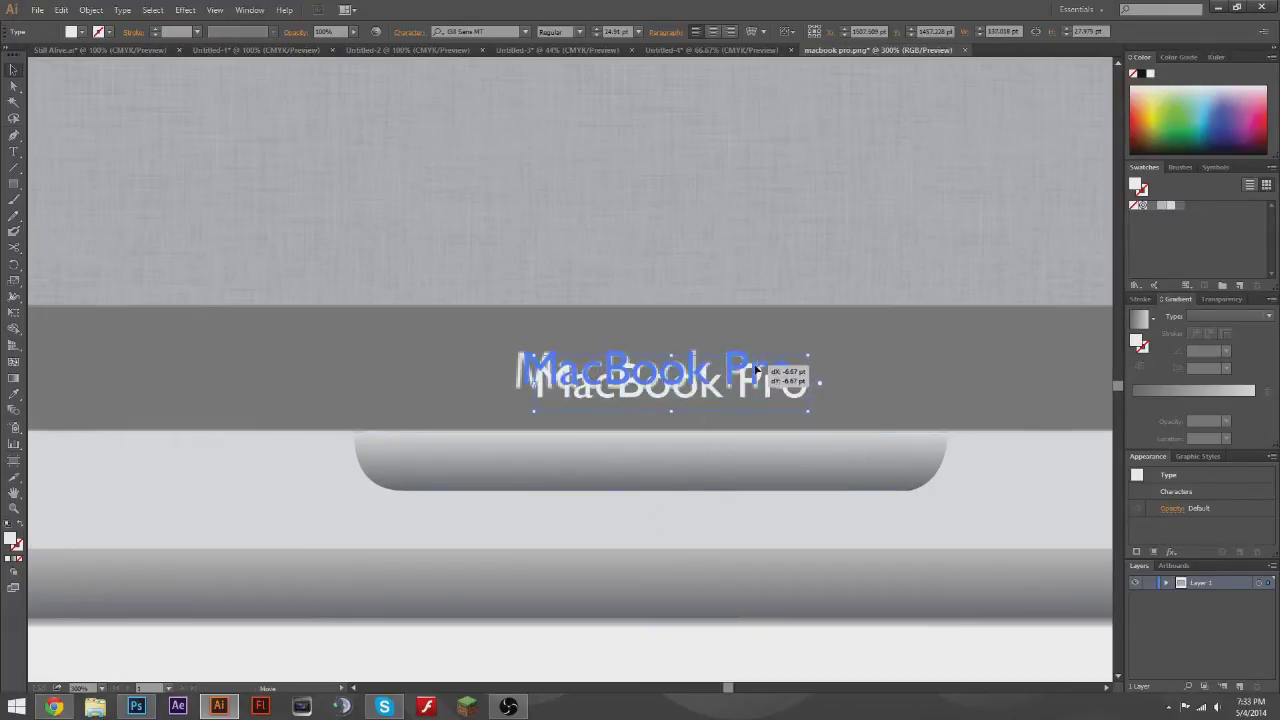
pyautogui.hotkey('alt', 'Right')
pyautogui.hotkey('alt', 'Right')
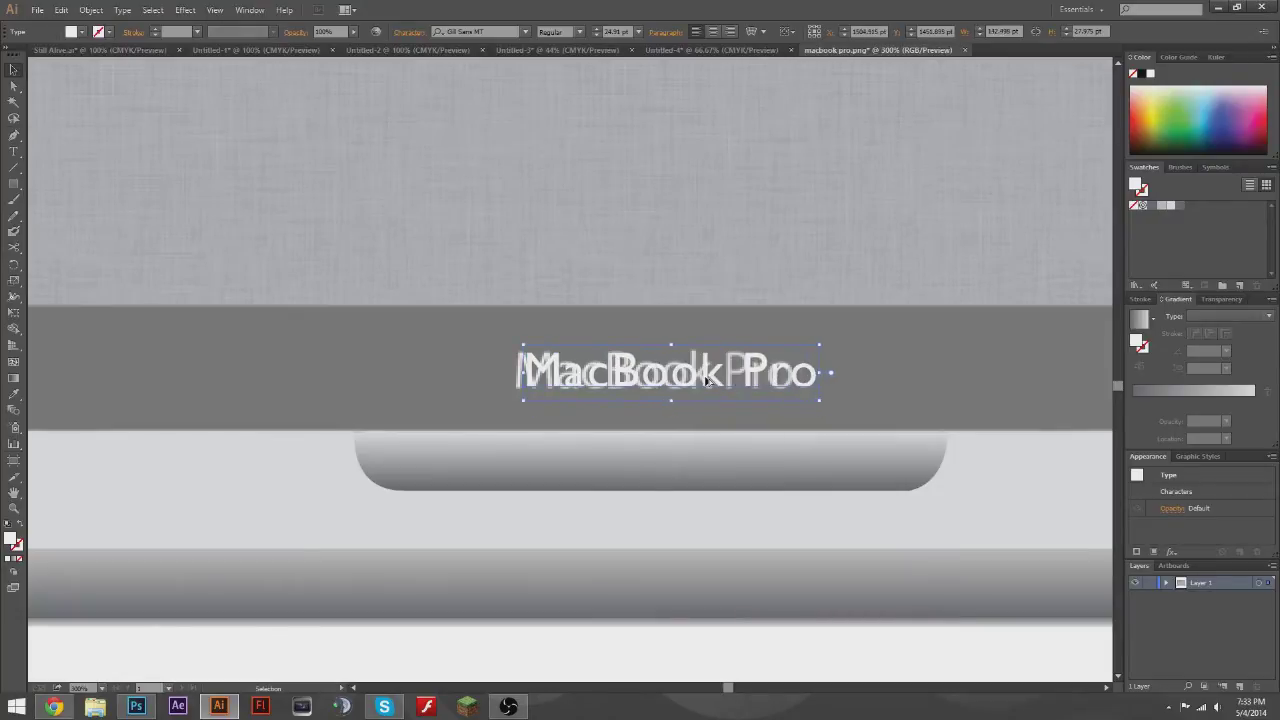
pyautogui.press('Left')
pyautogui.press('Left')
pyautogui.press('Left')
pyautogui.hotkey('alt', 'Left')
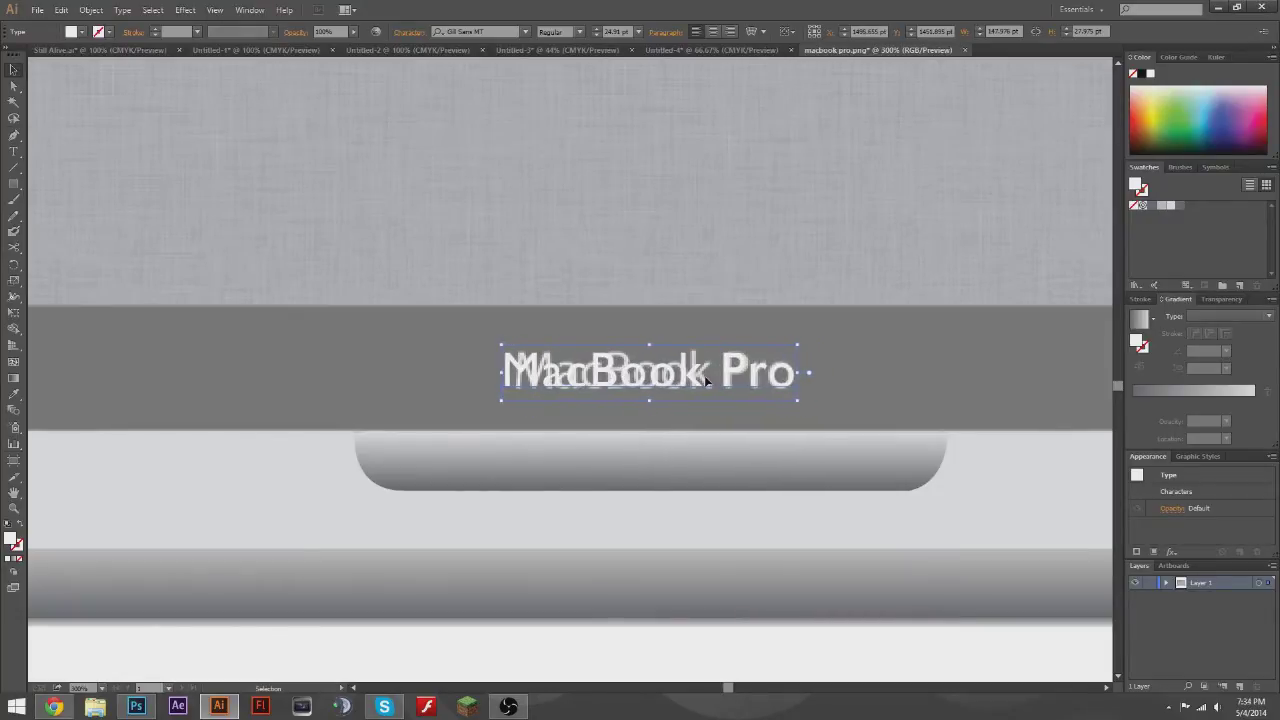
pyautogui.hotkey('alt', 'Left')
pyautogui.hotkey('alt', 'Left')
pyautogui.hotkey('alt', 'Left')
pyautogui.press('Right')
pyautogui.press('Right')
pyautogui.press('Right')
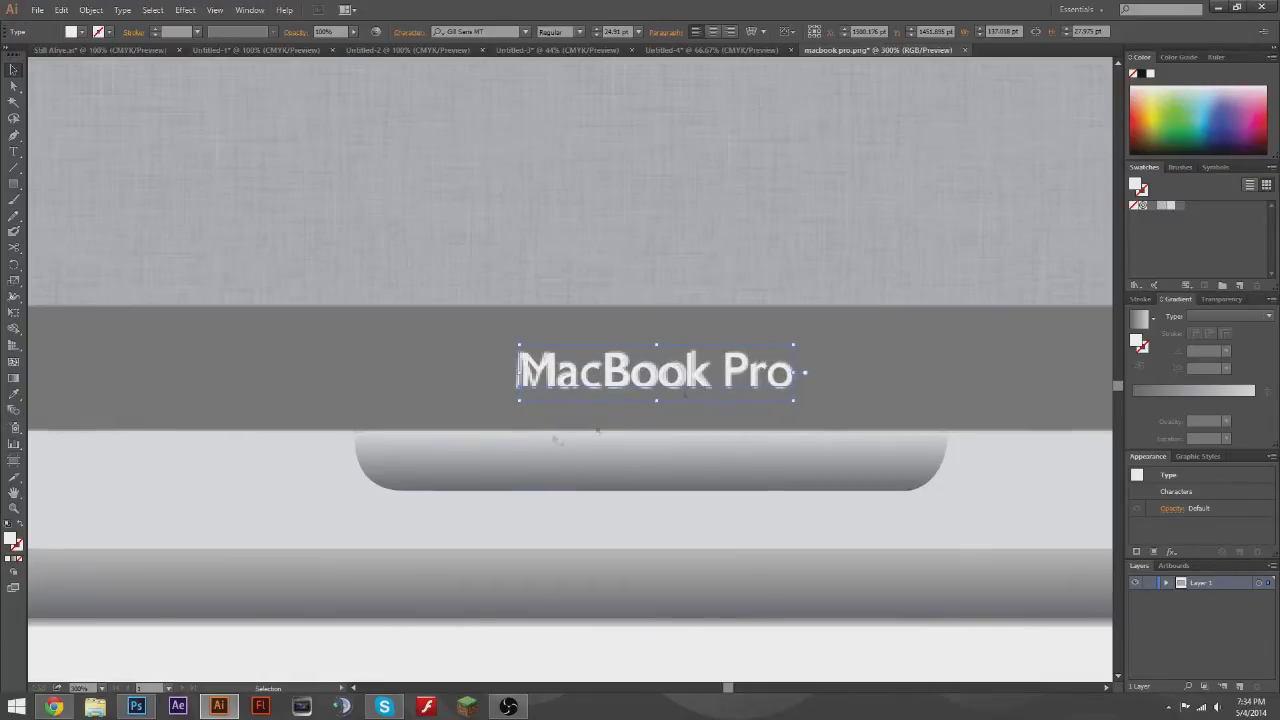
pyautogui.scroll(-2, 685, 393)
pyautogui.scroll(-1, 762, 418)
pyautogui.hotkey('ctrl', 'shift', 'a')
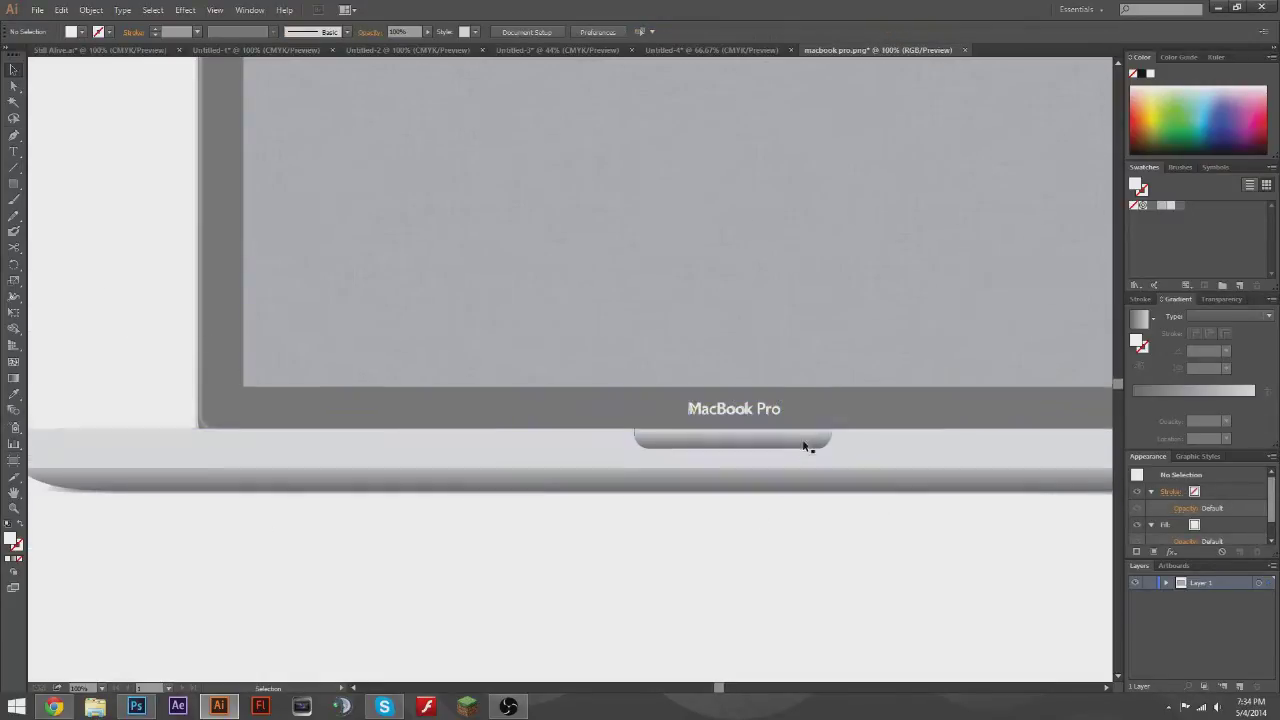
pyautogui.scroll(2, 634, 534)
pyautogui.scroll(-2, 623, 491)
pyautogui.scroll(-2, 585, 496)
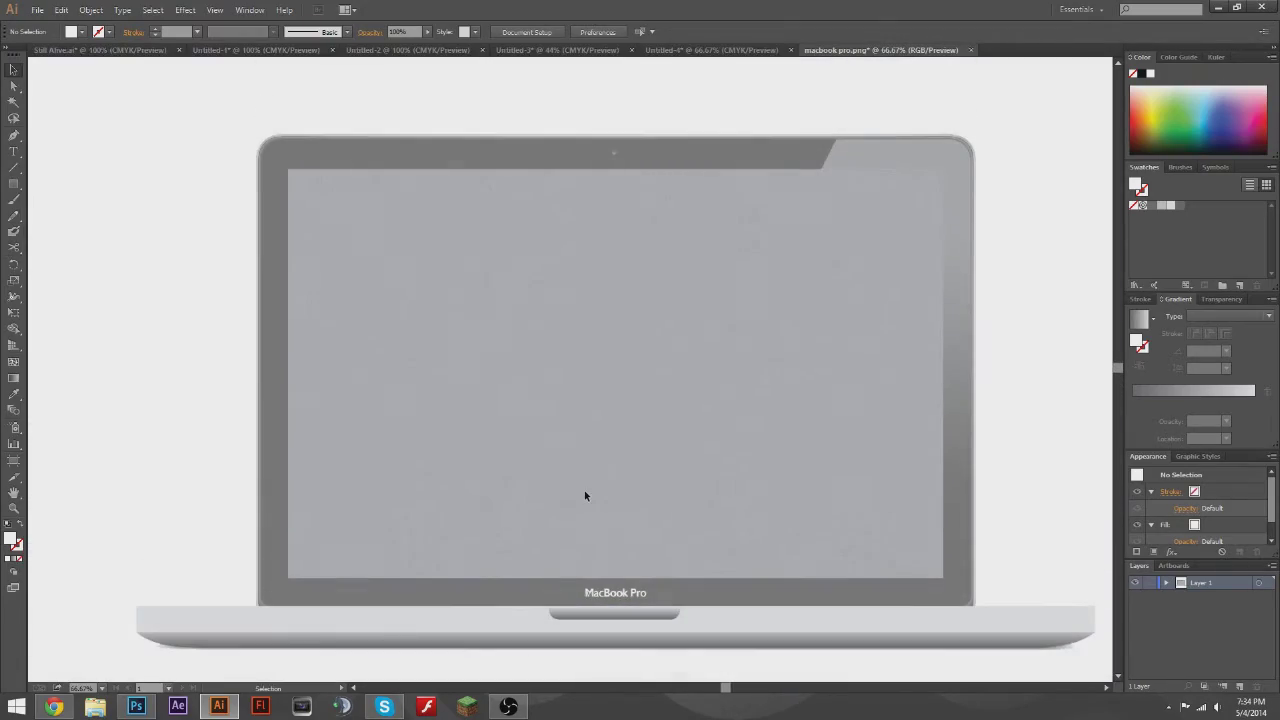
# - Return to the Chrome image results and open the MacBook Pro Vector image preview
pyautogui.click(54, 706)
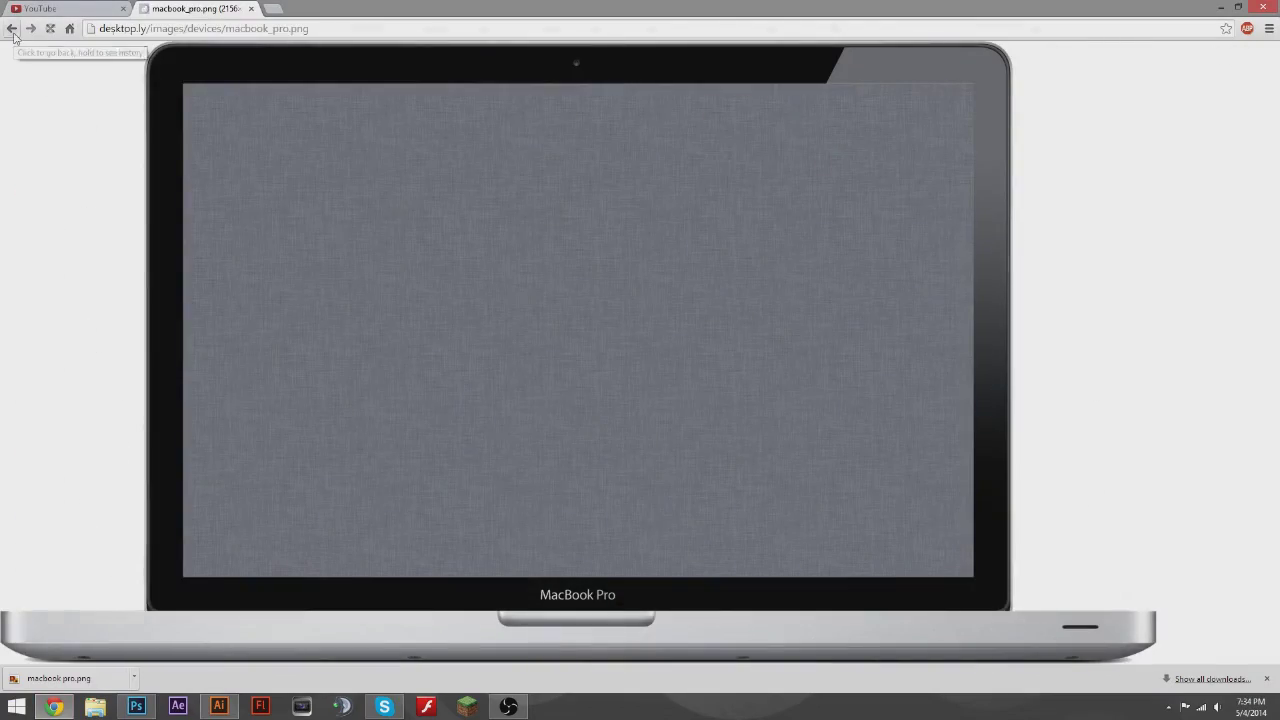
pyautogui.scroll(-5, 646, 252)
pyautogui.scroll(-5, 646, 252)
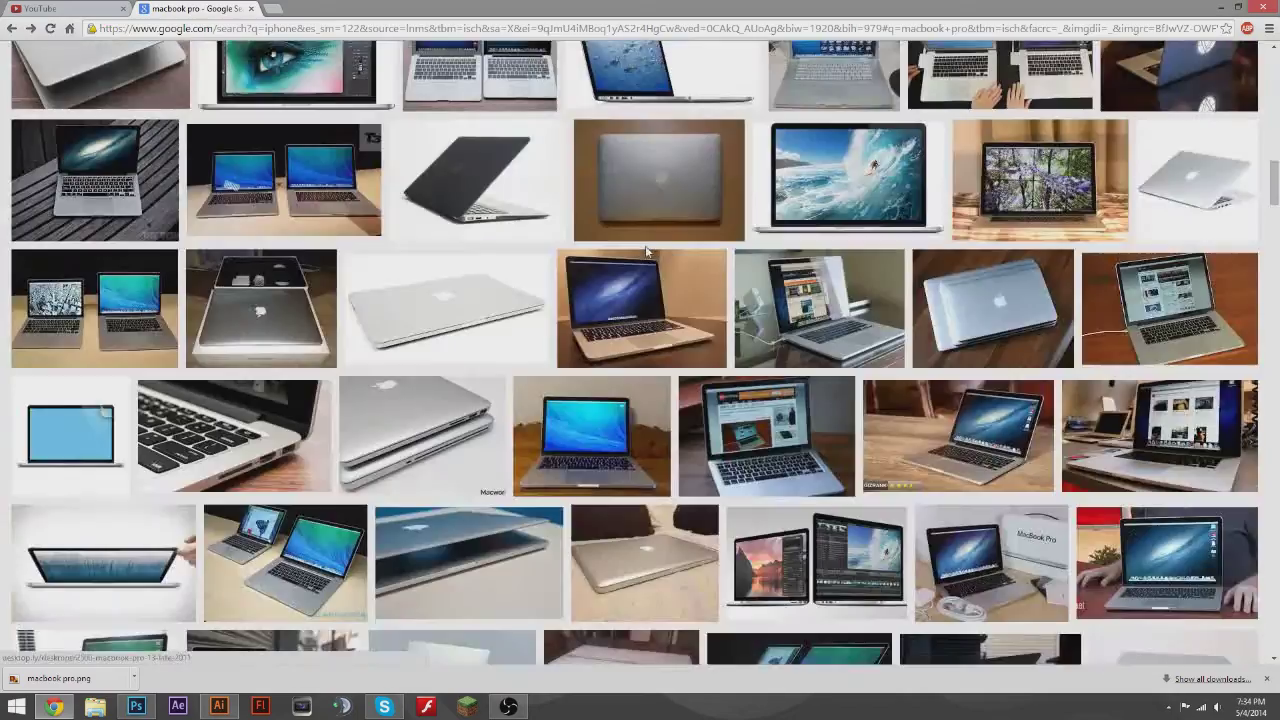
pyautogui.scroll(-5, 646, 252)
pyautogui.scroll(-5, 646, 252)
pyautogui.scroll(-5, 646, 252)
pyautogui.scroll(-5, 646, 252)
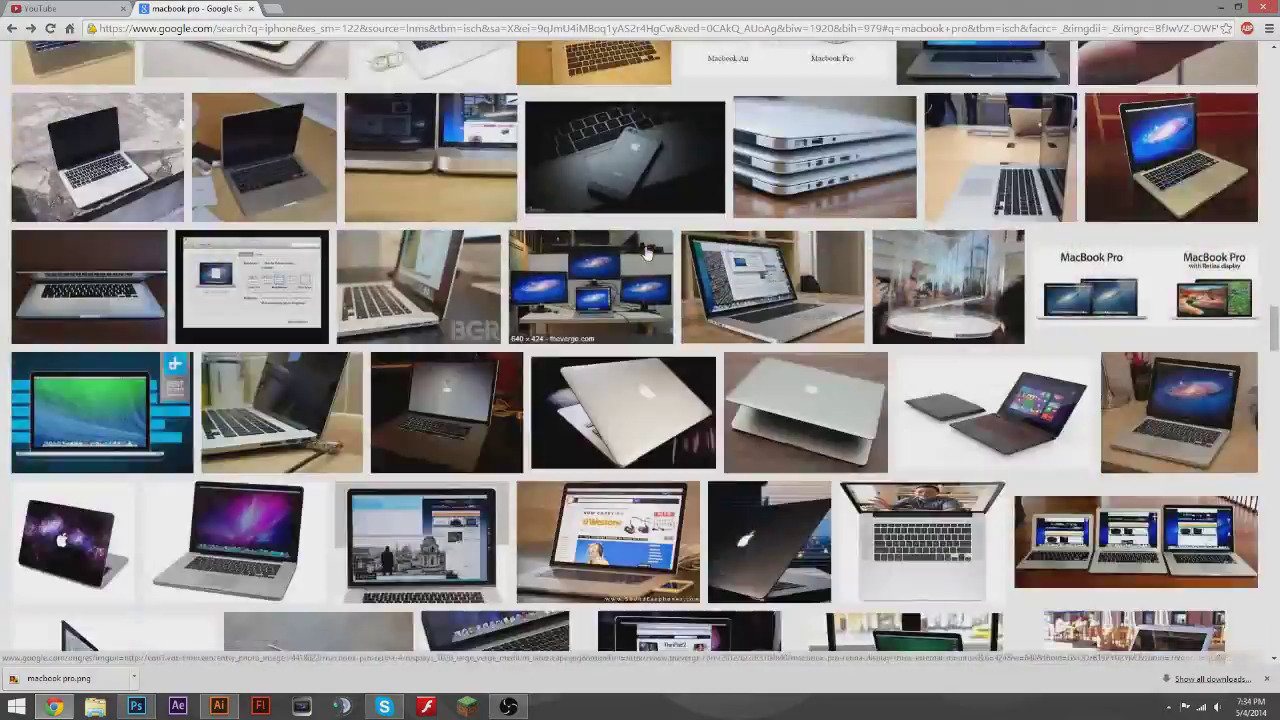
pyautogui.scroll(-5, 646, 252)
pyautogui.scroll(-5, 680, 270)
pyautogui.scroll(-5, 730, 295)
pyautogui.scroll(-5, 786, 322)
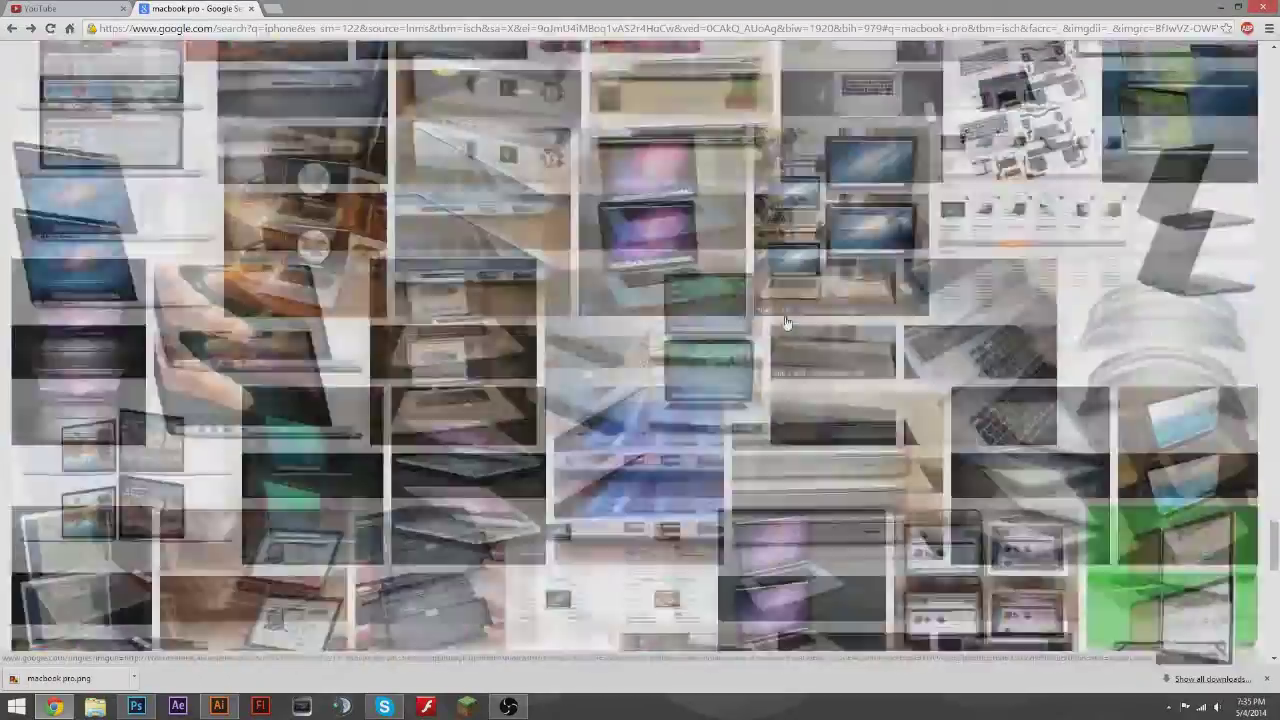
pyautogui.scroll(-5, 900, 300)
pyautogui.scroll(-5, 1050, 260)
pyautogui.click(1185, 233)
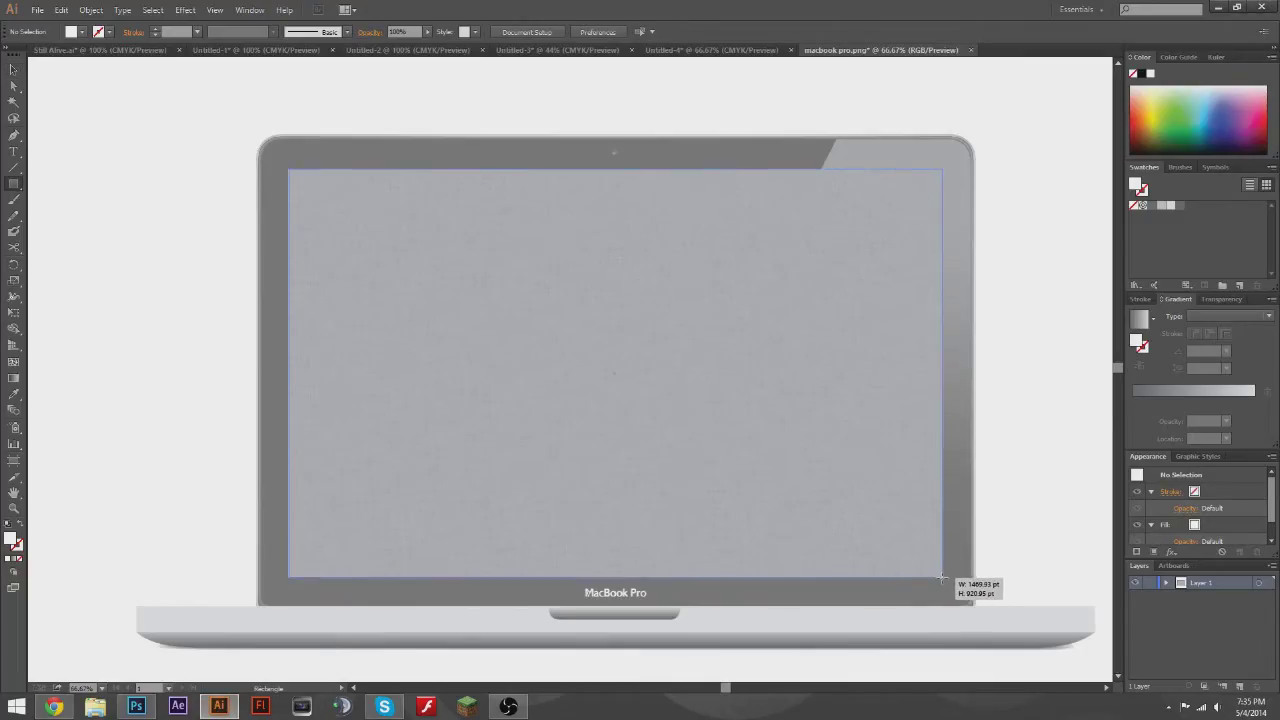
# - Draw a rectangle spanning the screen inside the bezel and fill it with 2b2b2b
pyautogui.moveTo(940, 578); pyautogui.dragTo(947, 578)
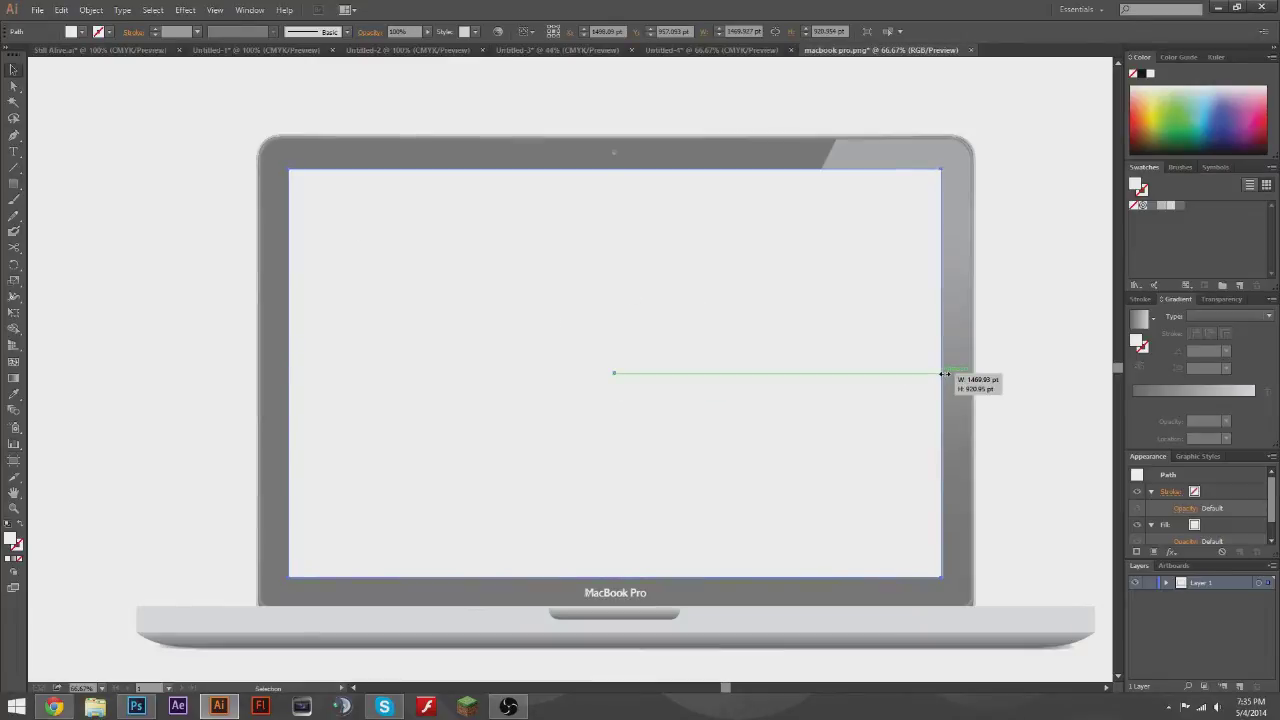
pyautogui.moveTo(944, 373); pyautogui.dragTo(945, 376)
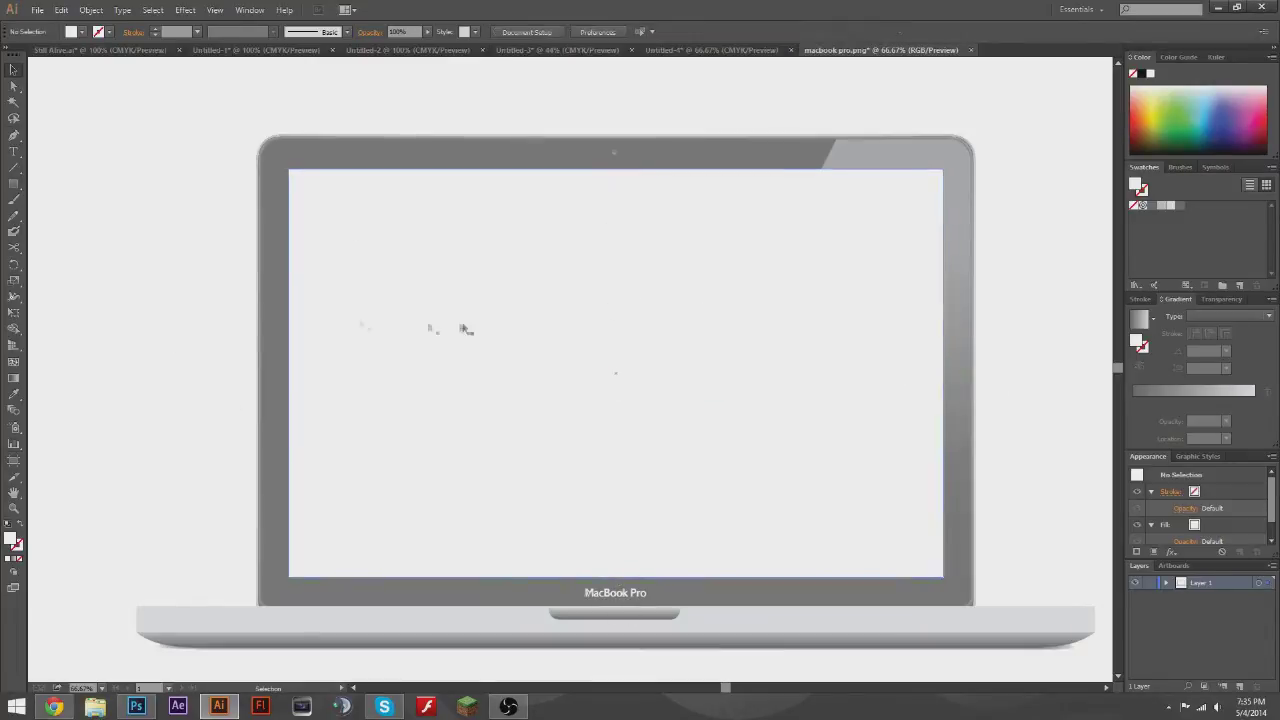
pyautogui.doubleClick(11, 539)
pyautogui.write('2b2b2b')
pyautogui.click(1071, 353)
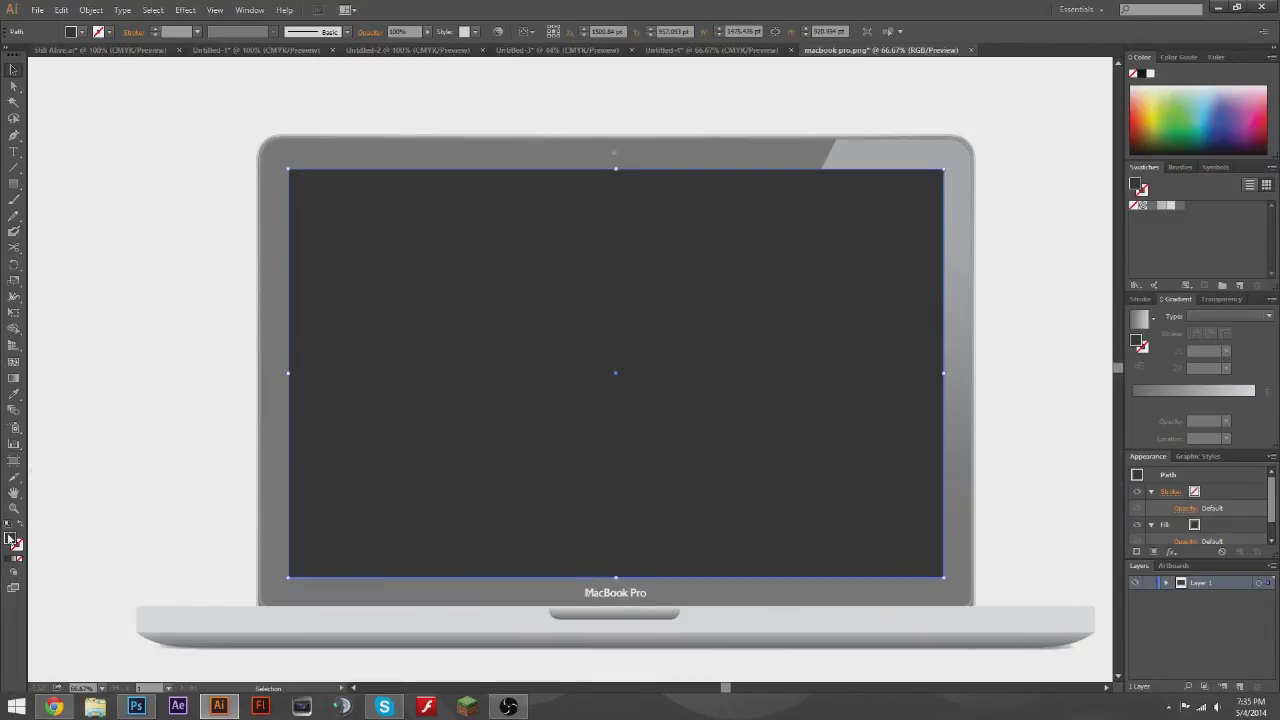
pyautogui.doubleClick(11, 539)
pyautogui.click(1071, 353)
pyautogui.click(232, 344)
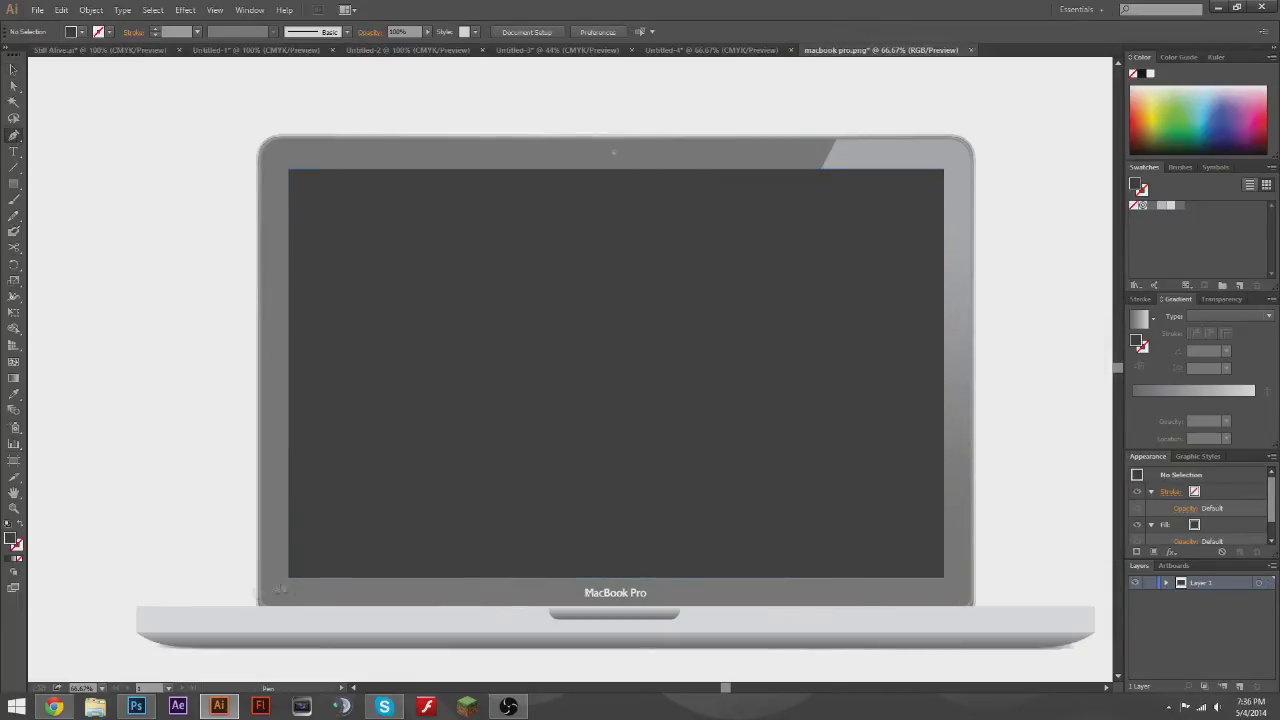
# - Place Pen anchors from the lid's left edge to its top-right, curving around the rounded corner
pyautogui.scroll(3, 280, 590)
pyautogui.scroll(5, 300, 589)
pyautogui.scroll(5, 329, 463)
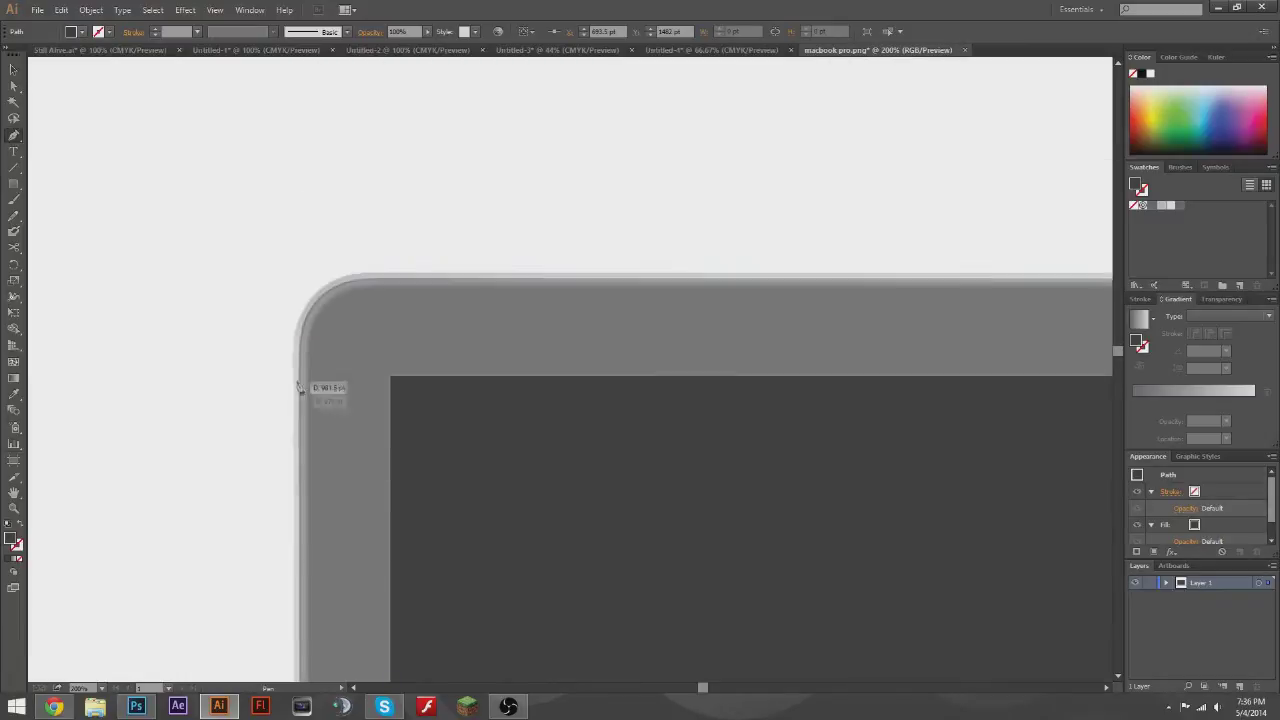
pyautogui.click(298, 345)
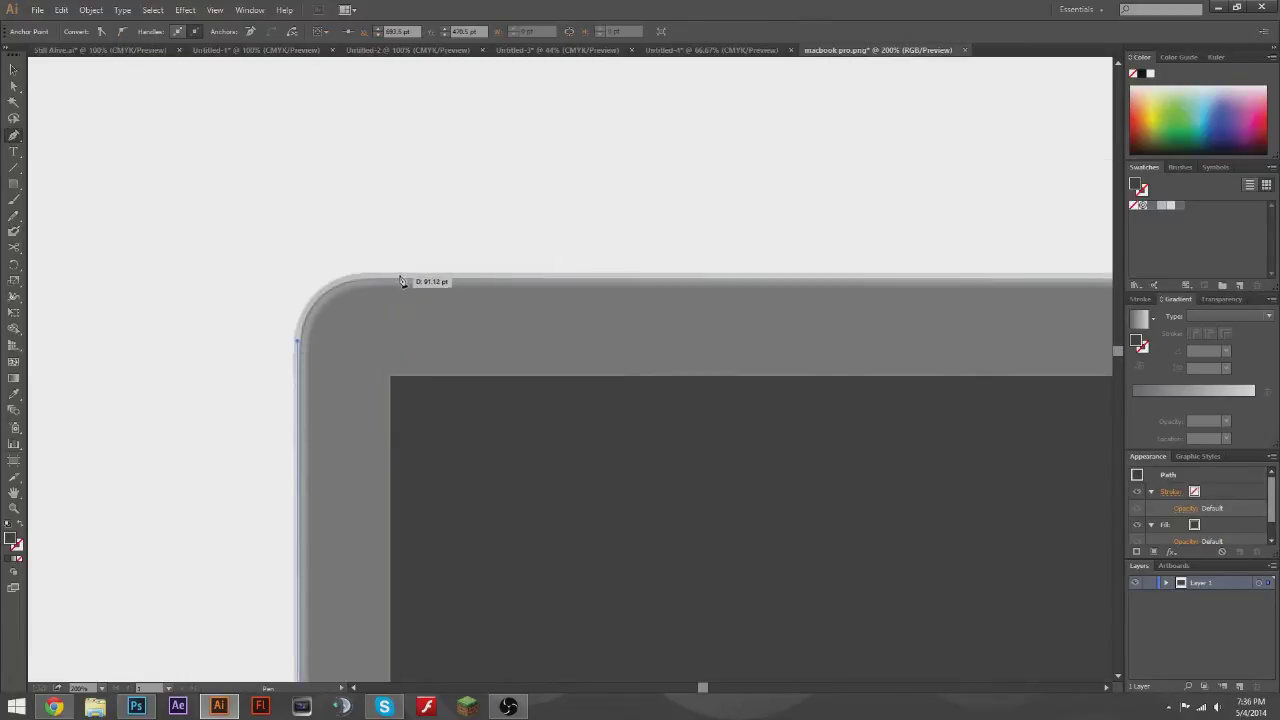
pyautogui.scroll(-3, 384, 354)
pyautogui.scroll(5, 451, 366)
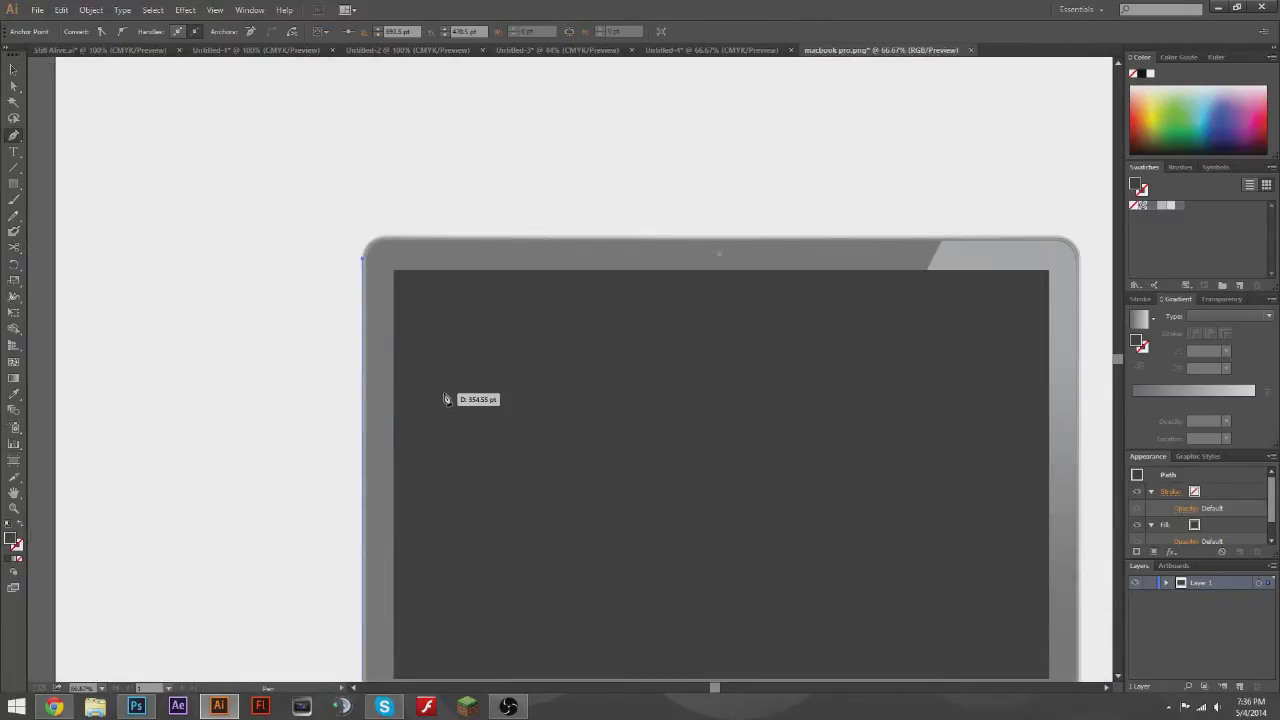
pyautogui.scroll(3, 417, 337)
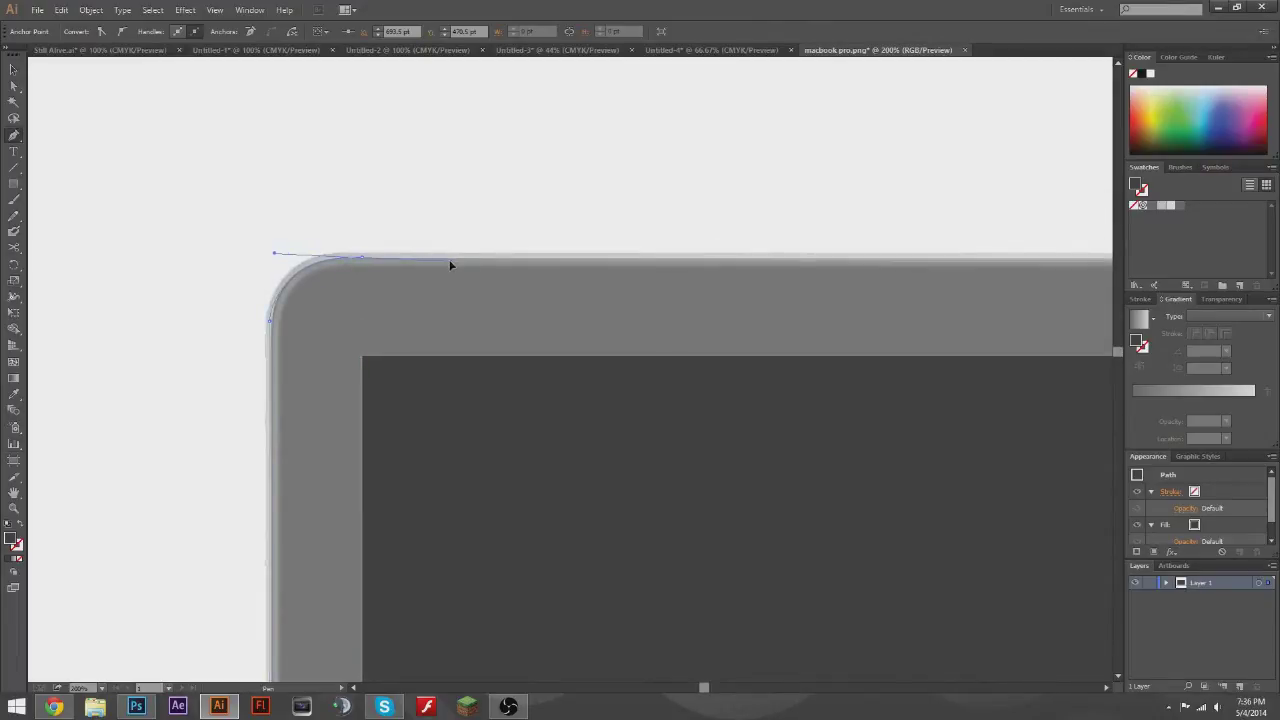
pyautogui.hscroll(10, 700, 665)
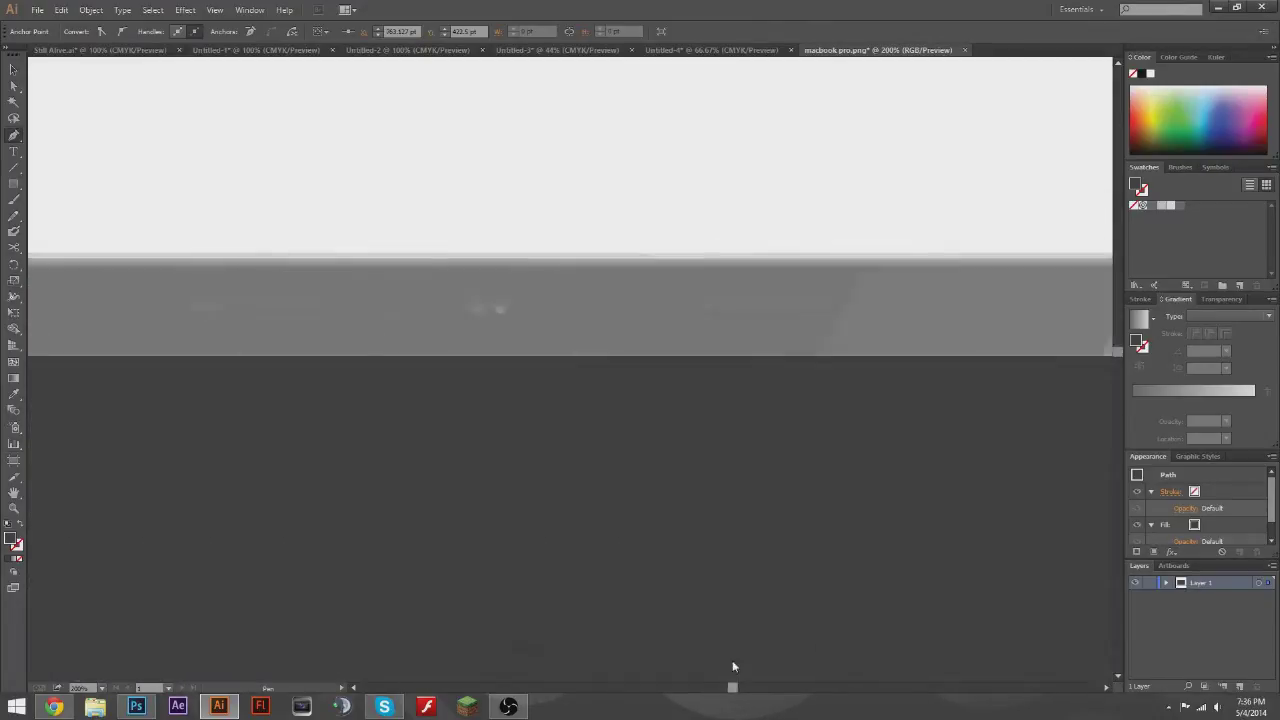
pyautogui.click(671, 262)
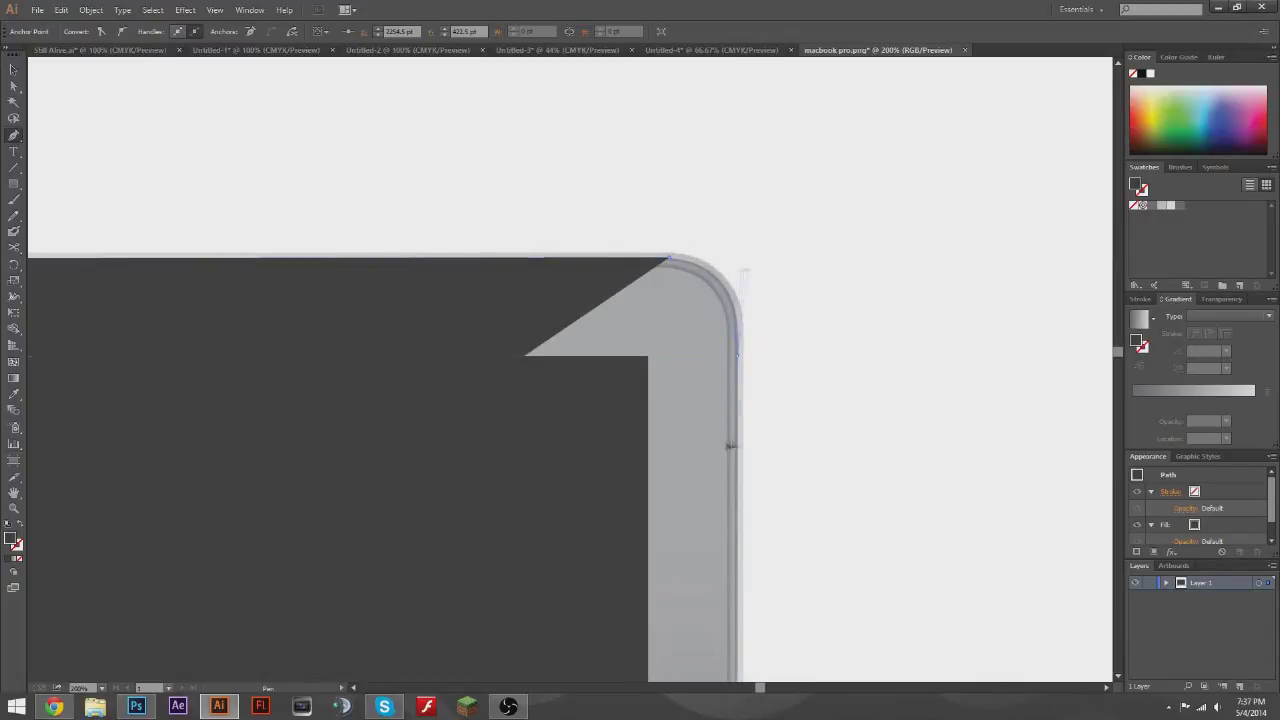
pyautogui.moveTo(727, 455); pyautogui.dragTo(743, 390)
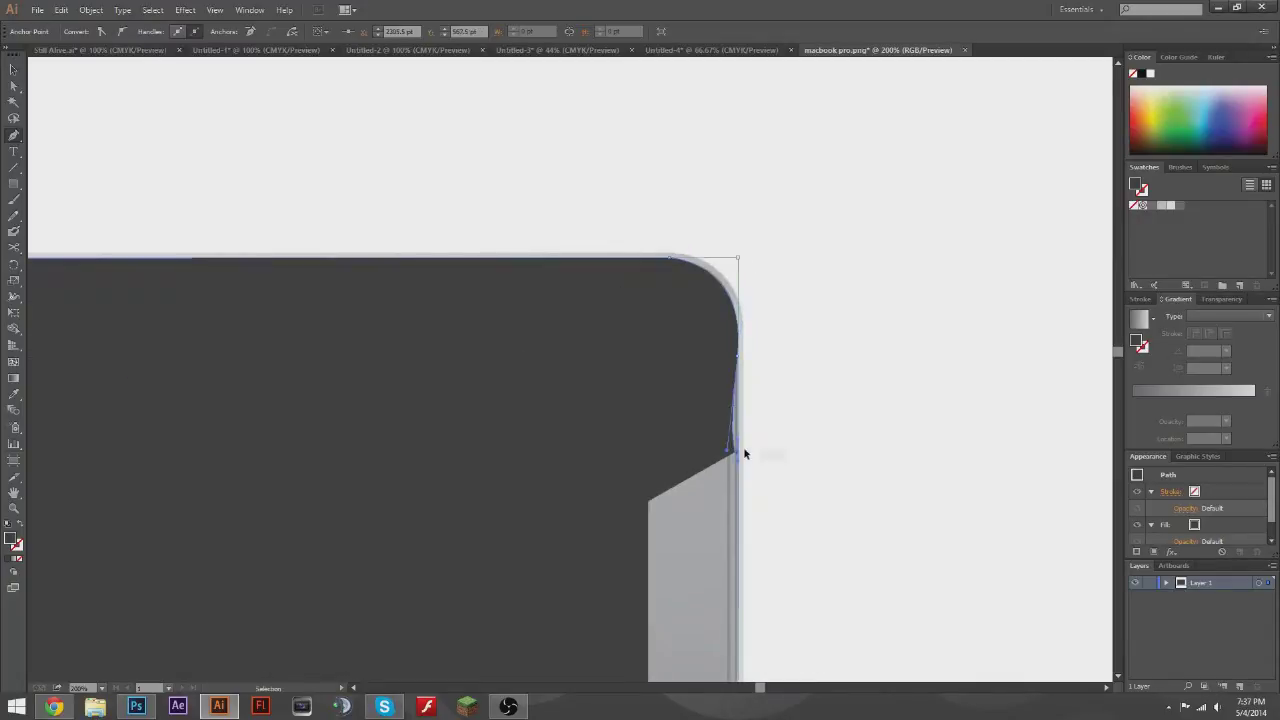
pyautogui.scroll(-5, 745, 420)
pyautogui.scroll(-5, 740, 500)
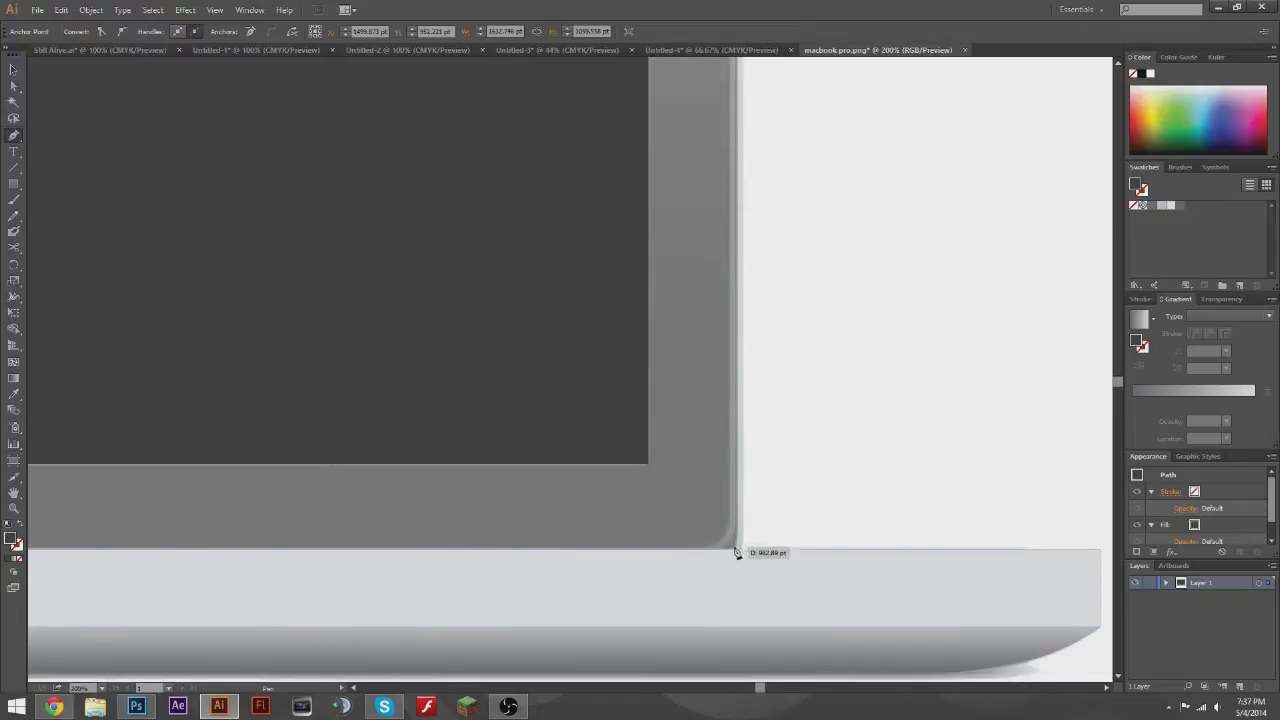
pyautogui.hscroll(-5, 738, 555)
pyautogui.hscroll(-5, 612, 558)
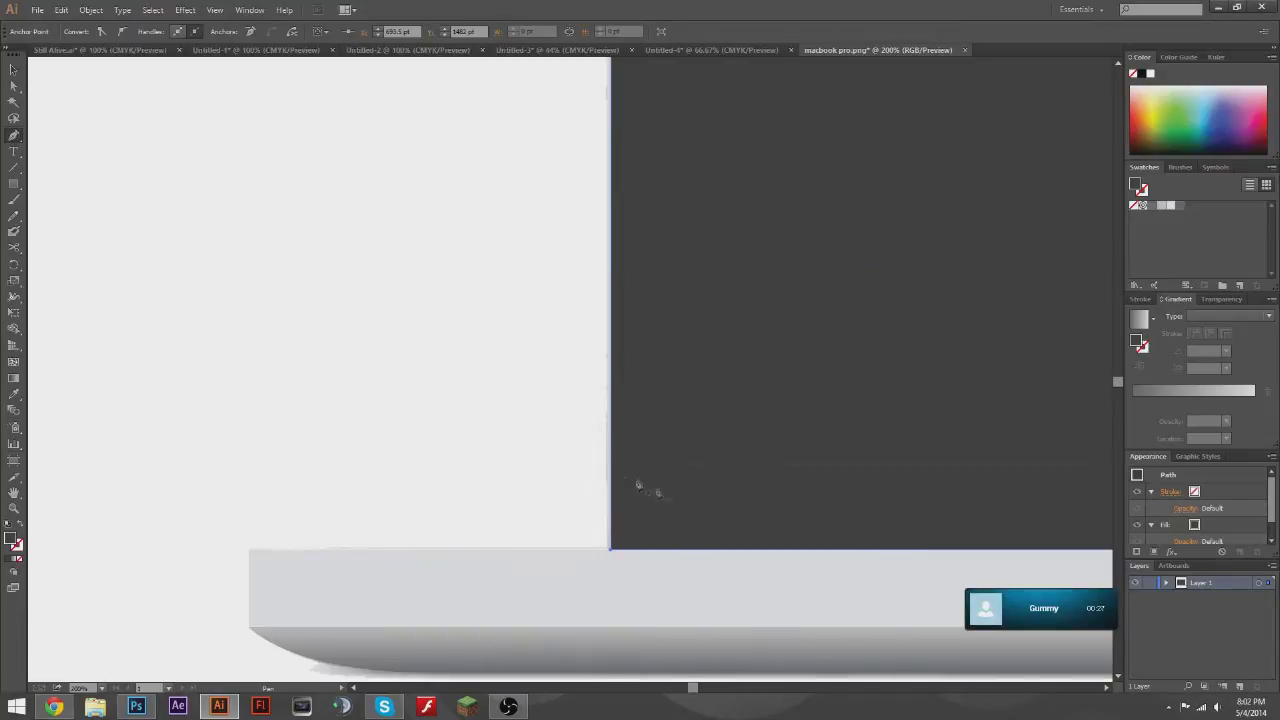
# - Eyedrop the near-black fill onto the lid shape and set its opacity to 100%
pyautogui.press('v')
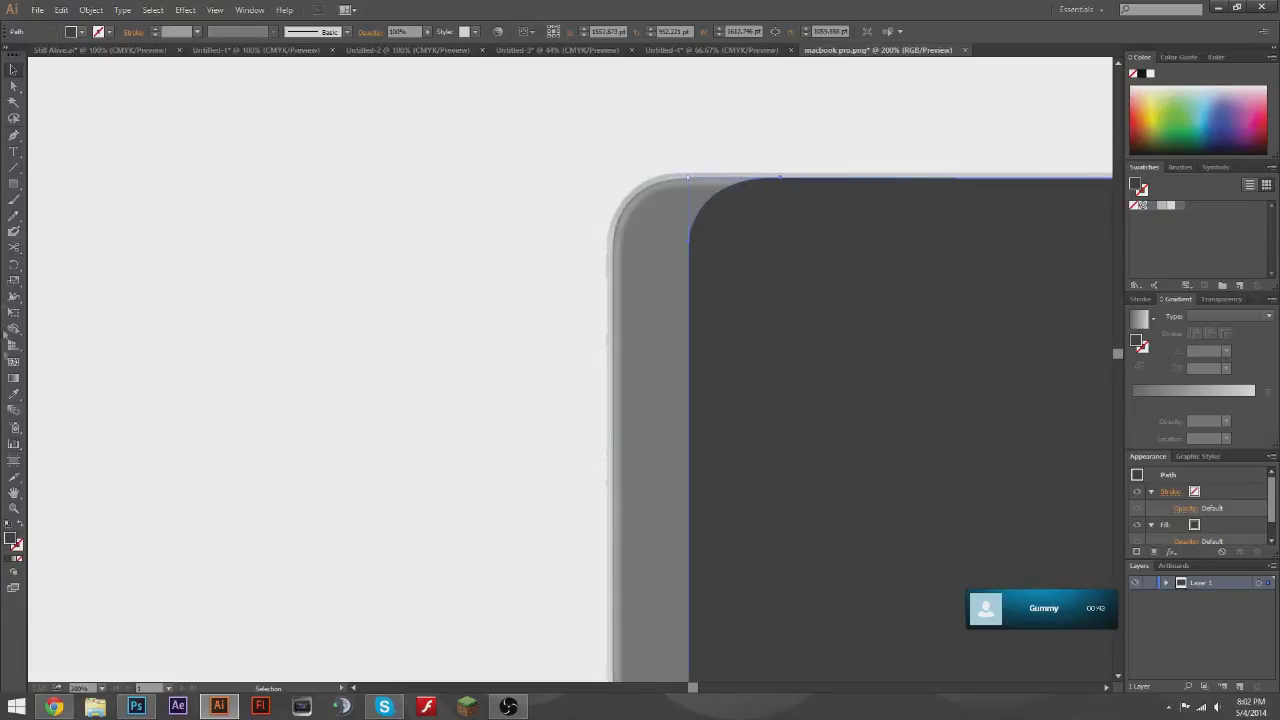
pyautogui.press('i')
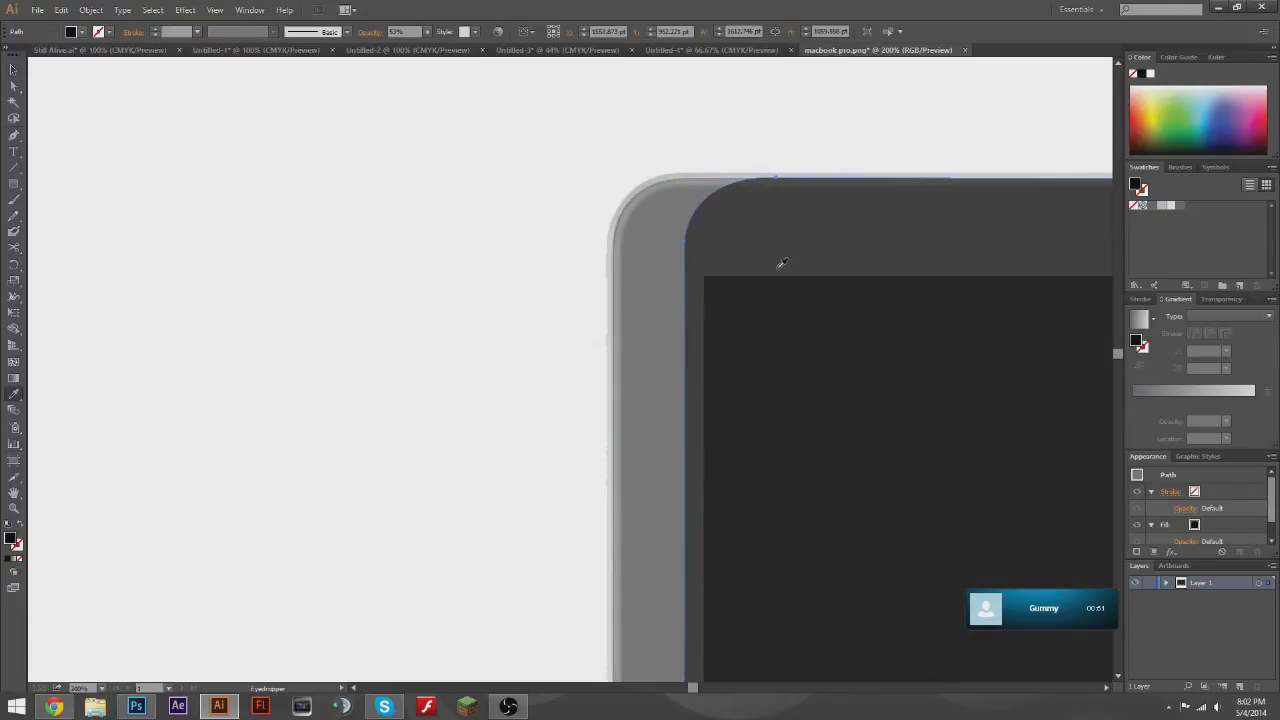
pyautogui.click(782, 262)
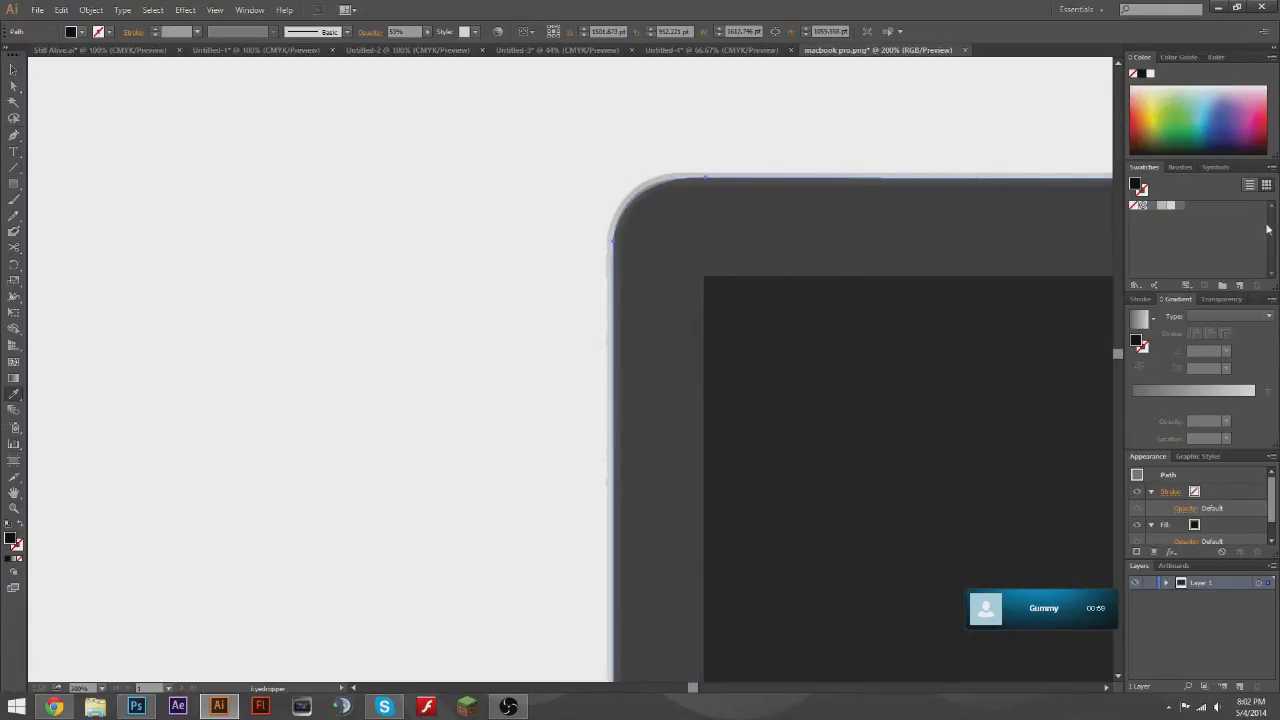
pyautogui.click(1222, 299)
pyautogui.click(958, 270)
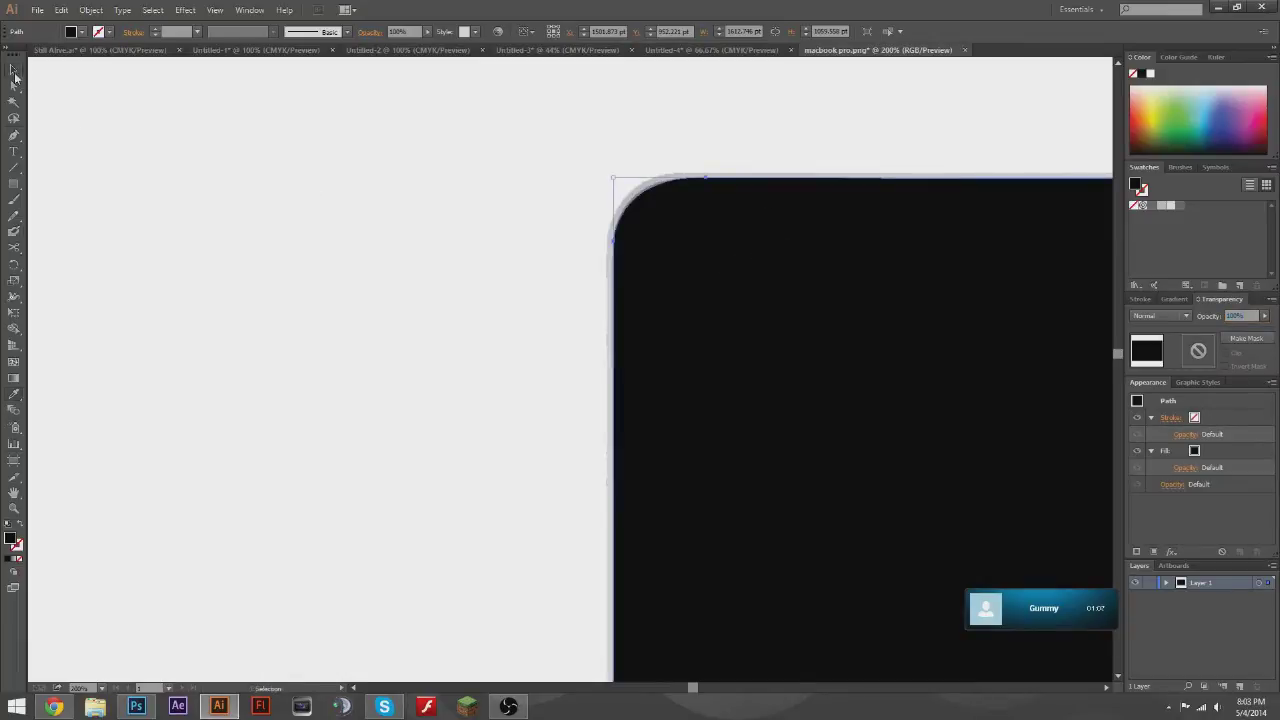
pyautogui.scroll(-10, 471, 349)
pyautogui.moveTo(692, 687)
pyautogui.mouseDown()
pyautogui.moveTo(758, 683)
pyautogui.moveTo(708, 690)
pyautogui.mouseUp()
pyautogui.scroll(3, 731, 524)
pyautogui.scroll(3, 729, 627)
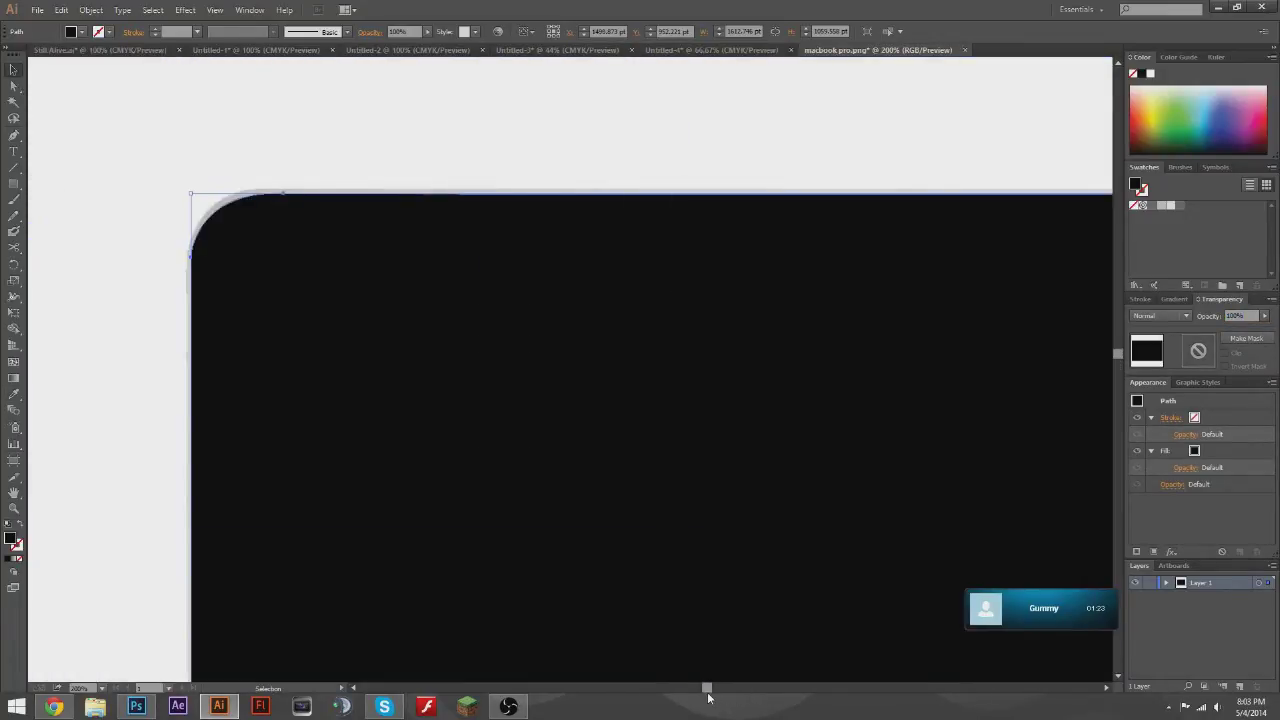
pyautogui.rightClick(455, 343)
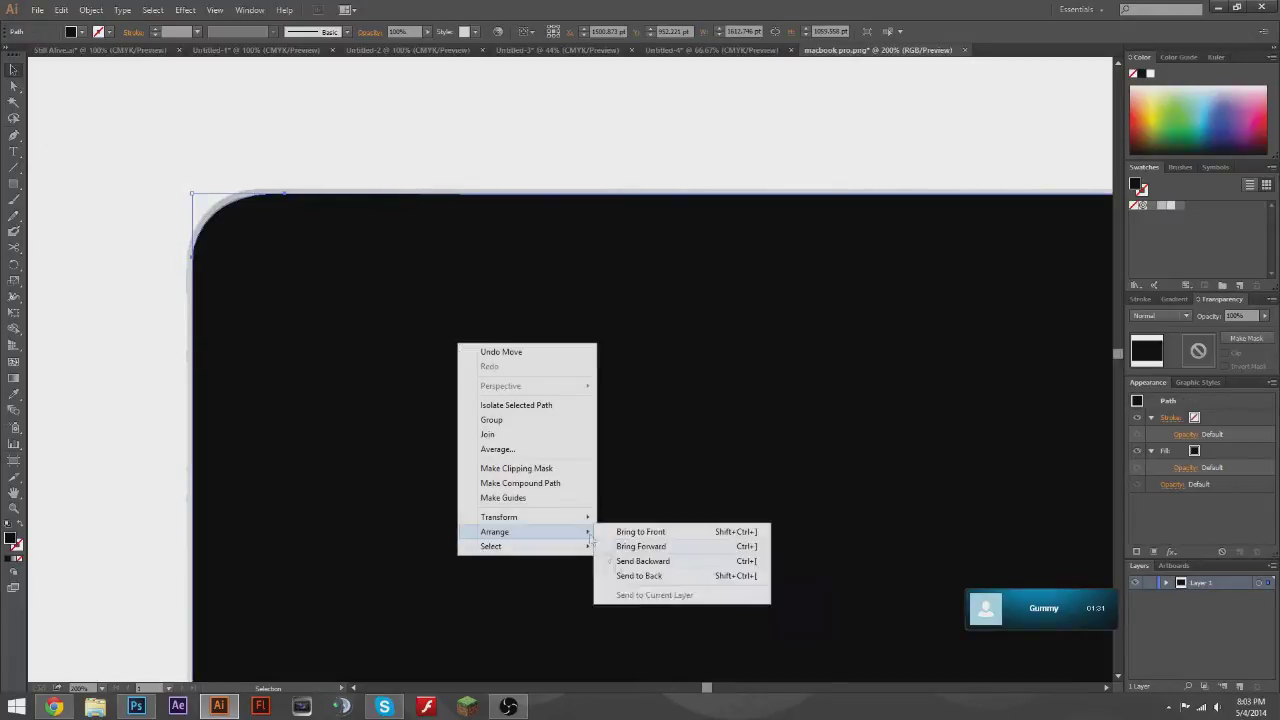
pyautogui.click(674, 574)
pyautogui.scroll(-5, 237, 463)
pyautogui.scroll(2, 237, 463)
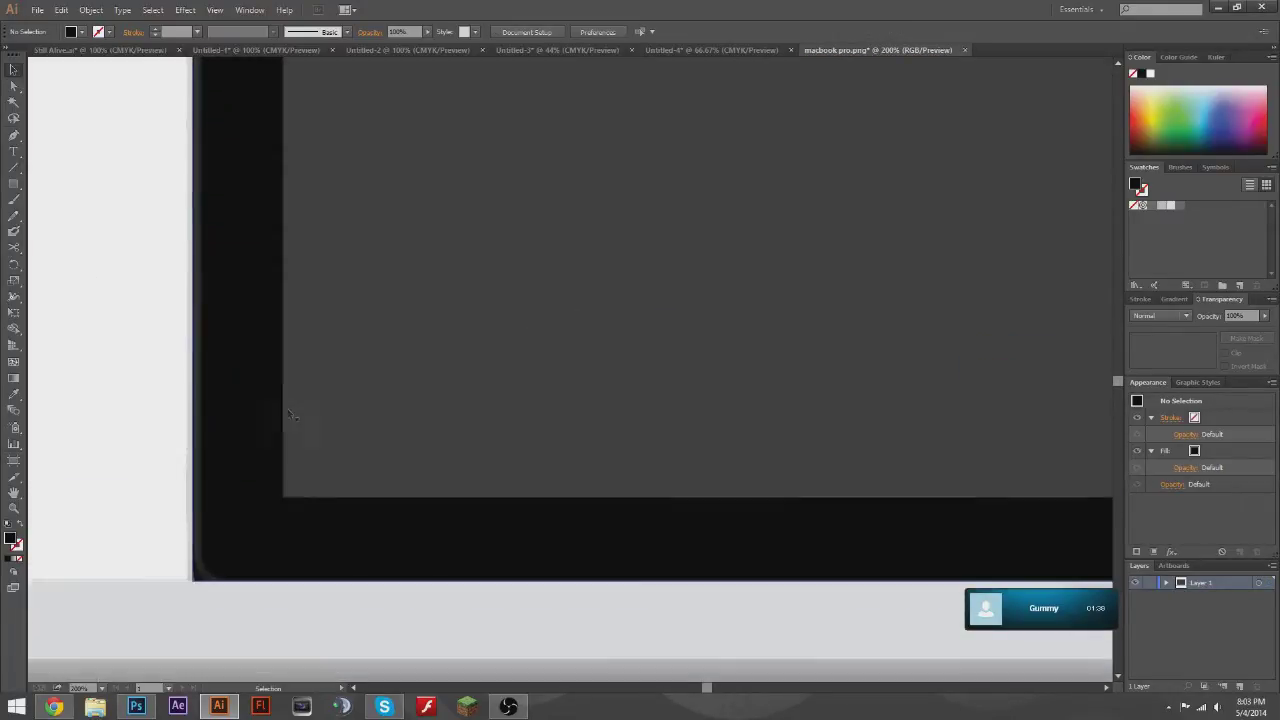
pyautogui.hscroll(3, 237, 463)
pyautogui.scroll(5, 446, 514)
pyautogui.scroll(3, 455, 329)
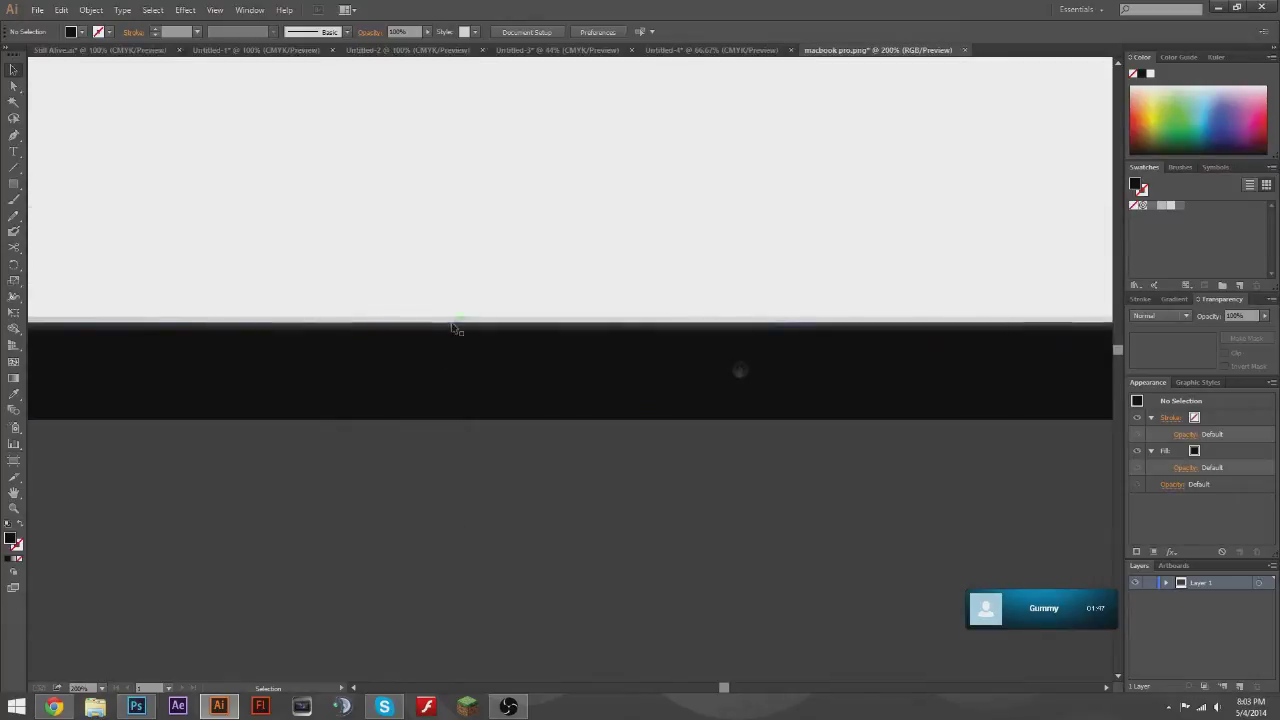
pyautogui.click(473, 334)
pyautogui.keyDown('alt'); pyautogui.scroll(-5, 740, 360); pyautogui.keyUp('alt')
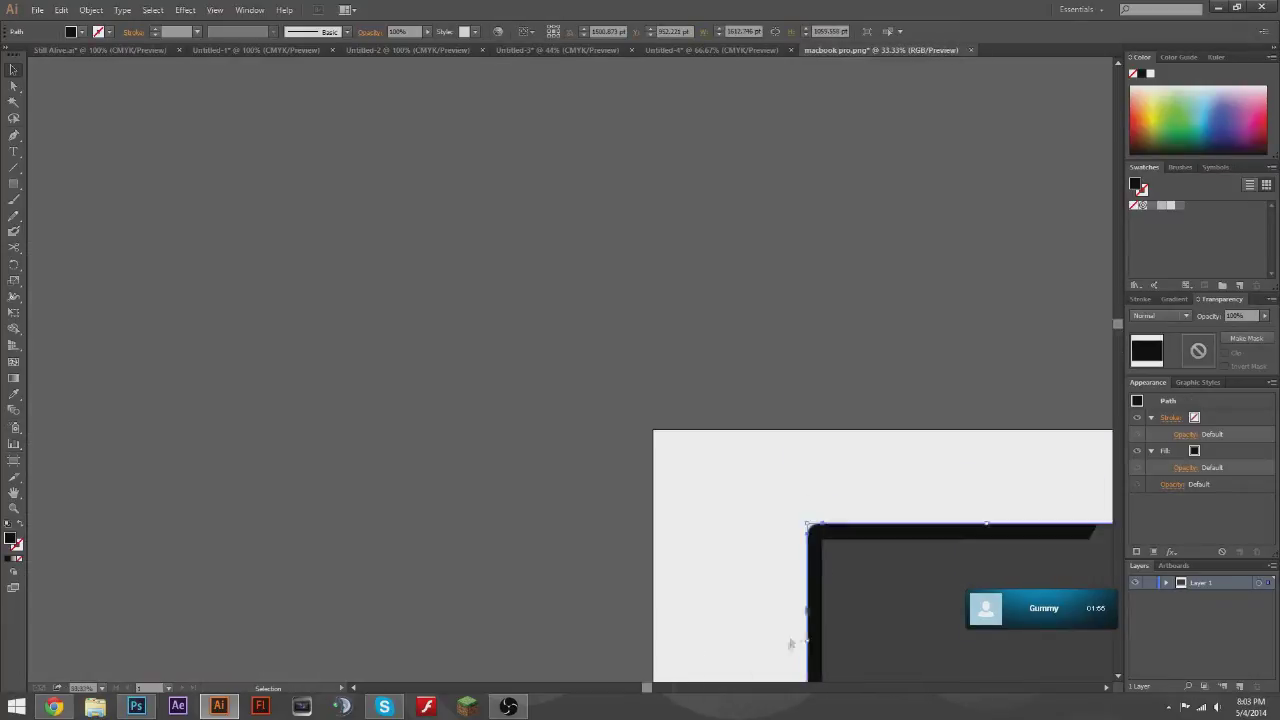
pyautogui.scroll(-2, 700, 670)
pyautogui.hscroll(3, 643, 693)
pyautogui.hotkey('ctrl', '=')
pyautogui.hotkey('ctrl', '=')
pyautogui.hotkey('ctrl', '=')
pyautogui.scroll(3, 700, 686)
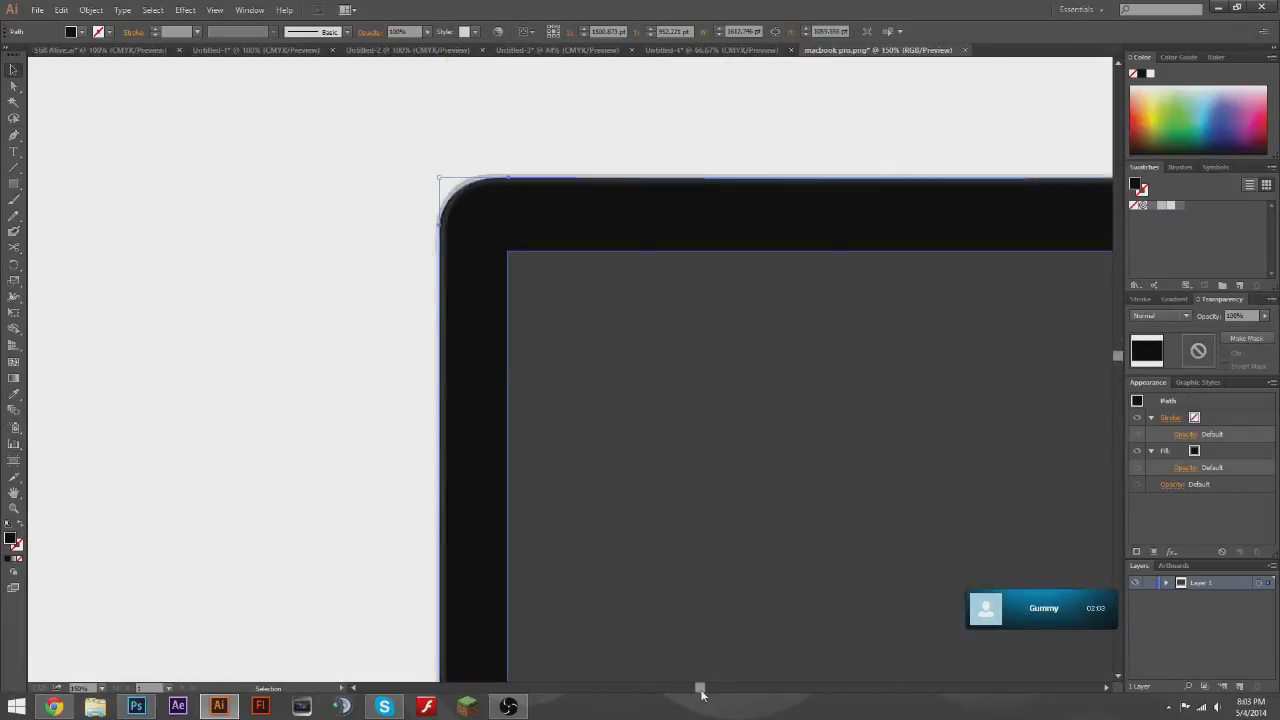
pyautogui.hscroll(3, 712, 693)
pyautogui.hscroll(-3, 712, 693)
pyautogui.rightClick(328, 334)
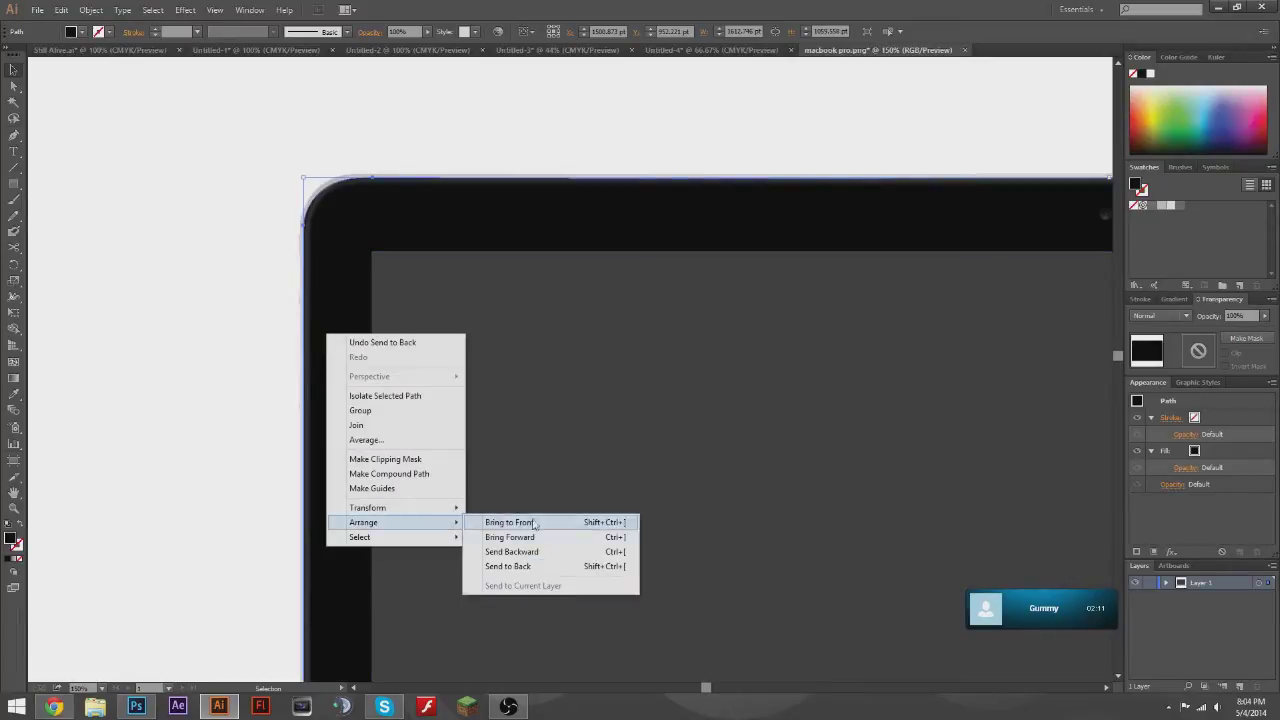
pyautogui.click(507, 523)
pyautogui.scroll(-2, 332, 447)
pyautogui.scroll(-1, 332, 447)
pyautogui.hotkey('ctrl', 'shift', 'a')
pyautogui.scroll(5, 488, 280)
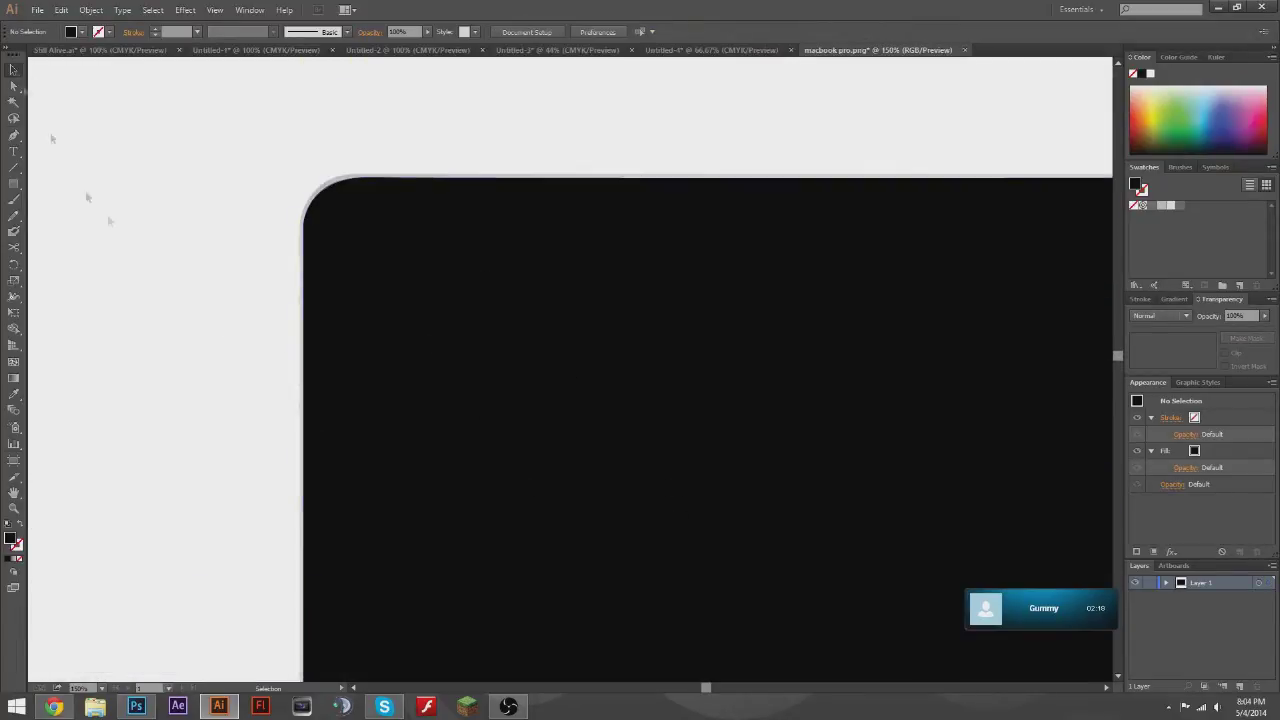
pyautogui.hotkey('ctrl', '-')
pyautogui.hotkey('ctrl', '-')
pyautogui.hotkey('ctrl', '-')
pyautogui.hotkey('ctrl', '=')
pyautogui.hotkey('ctrl', '=')
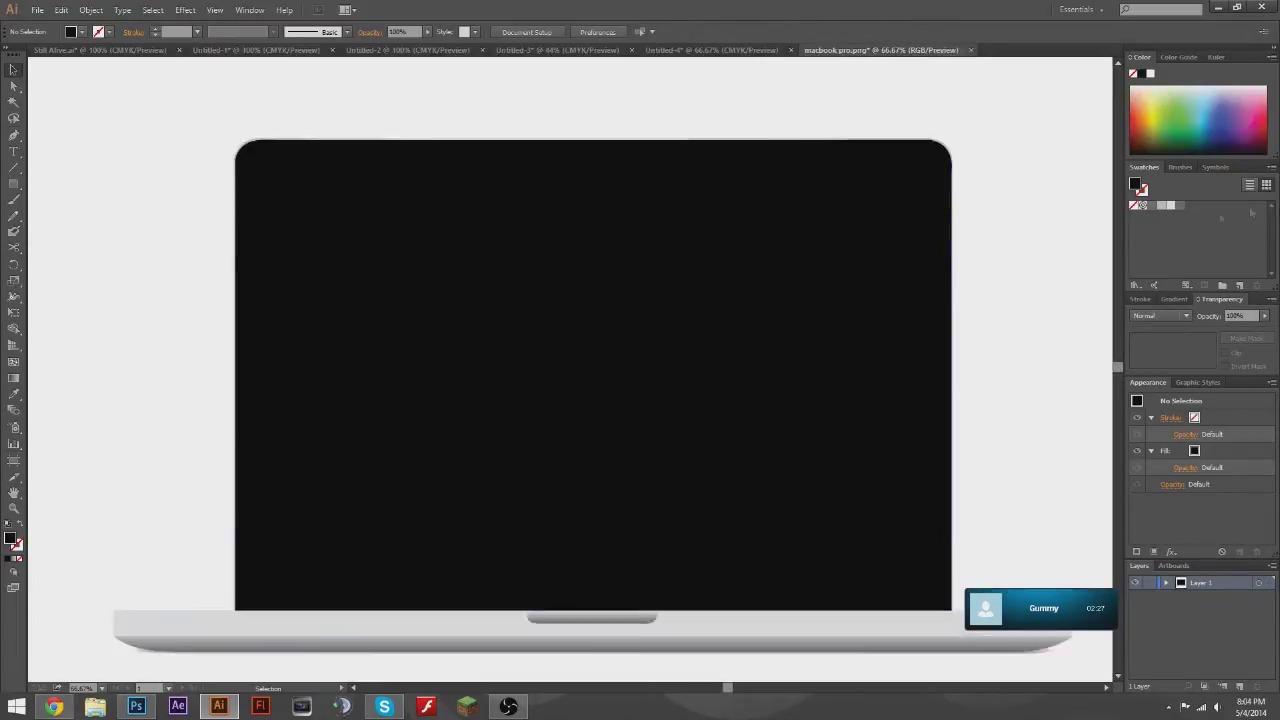
pyautogui.scroll(2, 256, 207)
pyautogui.click(300, 400)
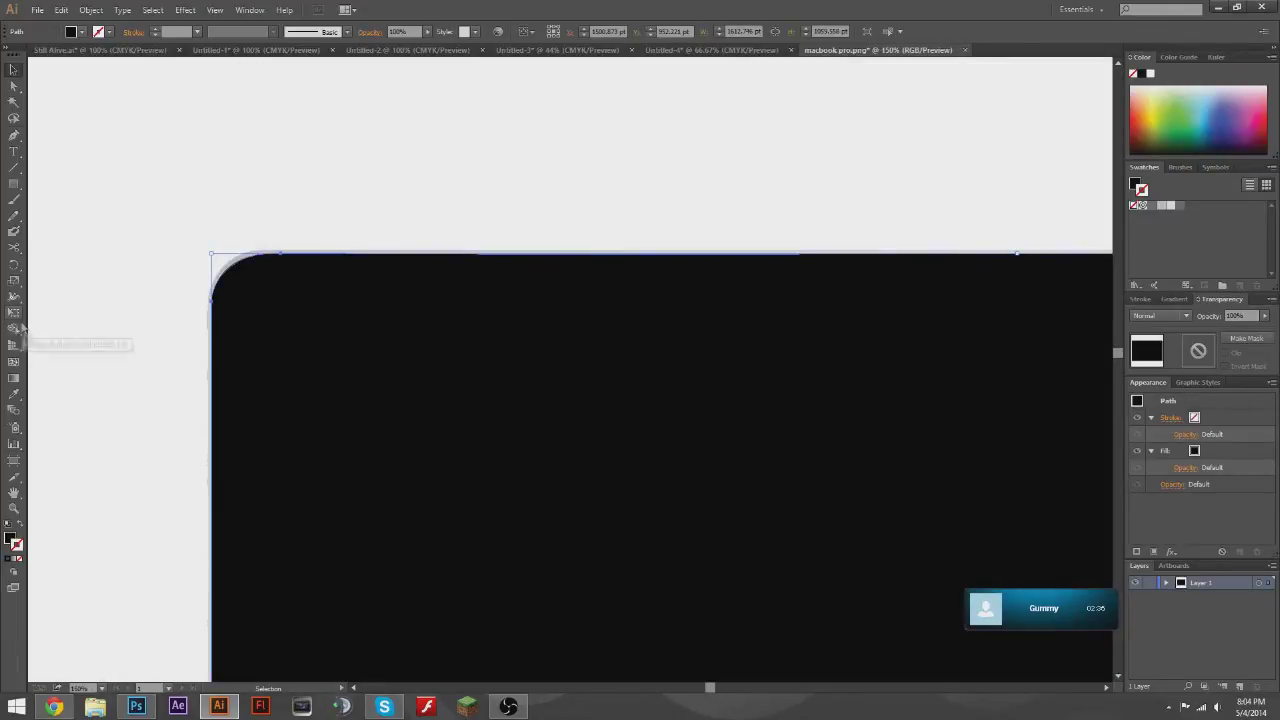
# - Give the black bezel shape a grey outline with a 4 pt stroke weight
pyautogui.hotkey('ctrl', 'shift', 'a')
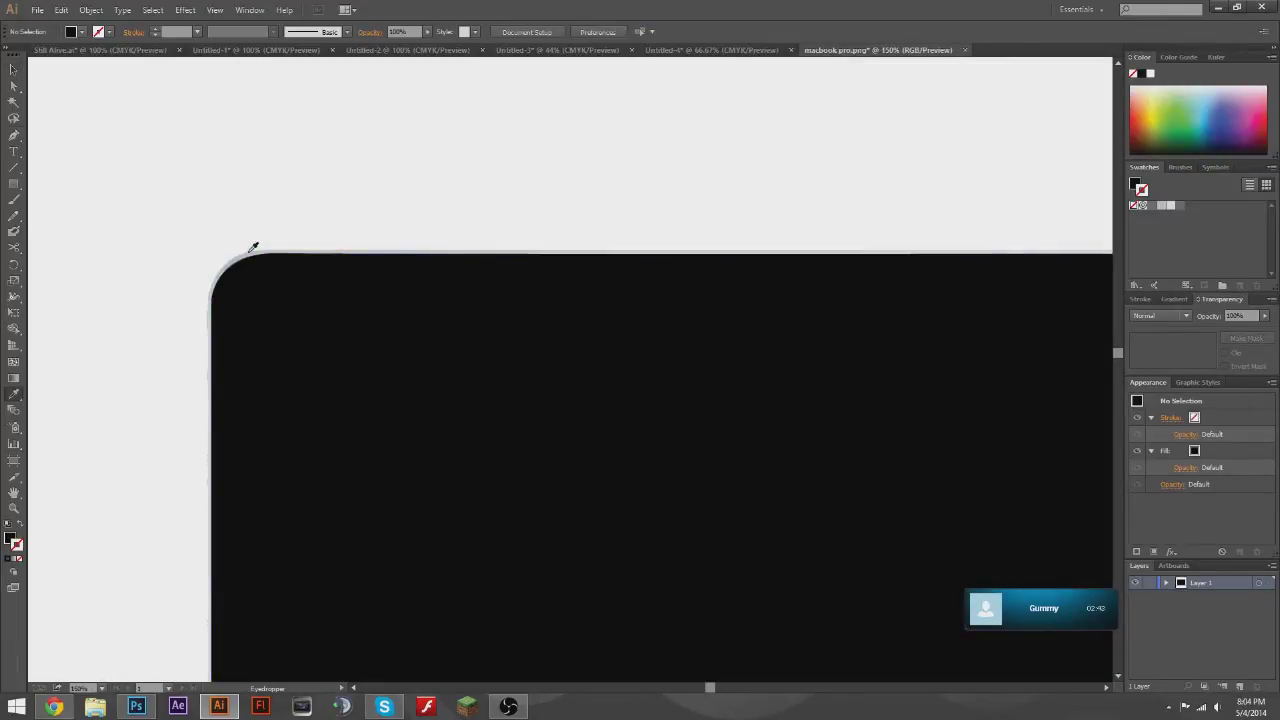
pyautogui.click(171, 277)
pyautogui.keyDown('alt'); pyautogui.scroll(1, 150, 250); pyautogui.keyUp('alt')
pyautogui.scroll(-3, 100, 200)
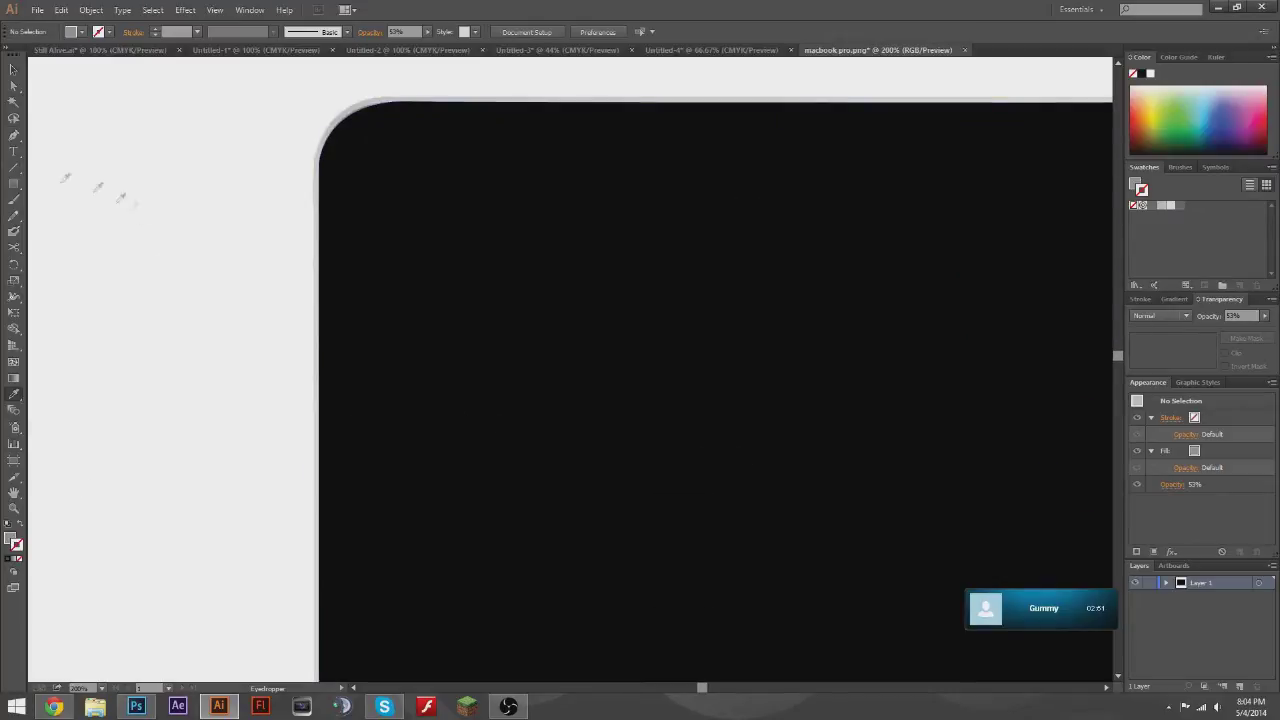
pyautogui.doubleClick(14, 540)
pyautogui.click(1071, 372)
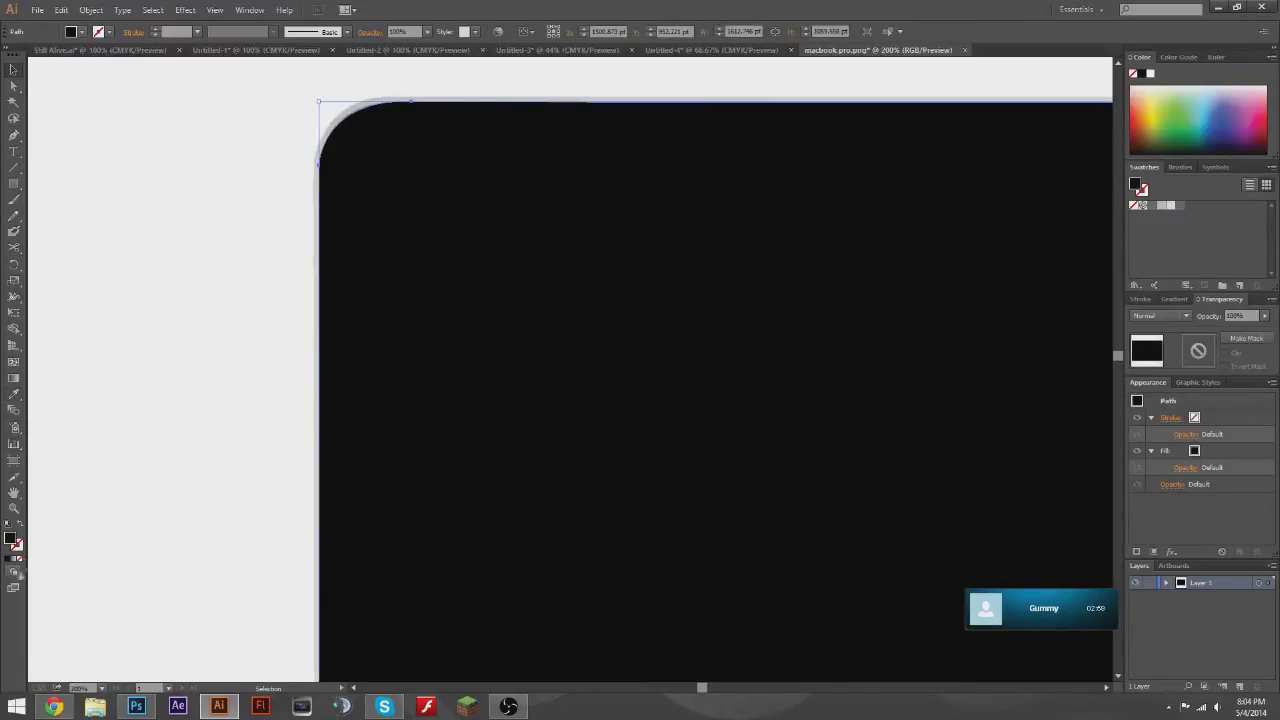
pyautogui.doubleClick(14, 540)
pyautogui.click(1071, 352)
pyautogui.click(198, 32)
pyautogui.click(211, 148)
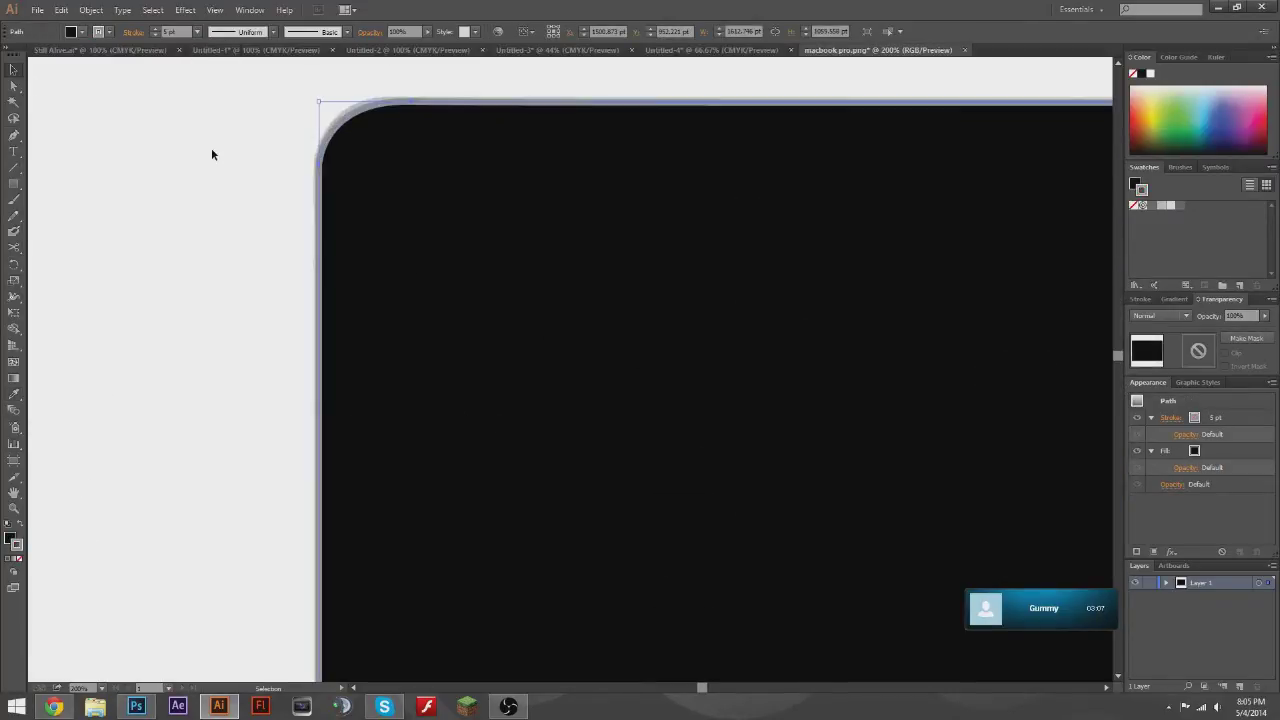
pyautogui.click(198, 32)
pyautogui.click(213, 134)
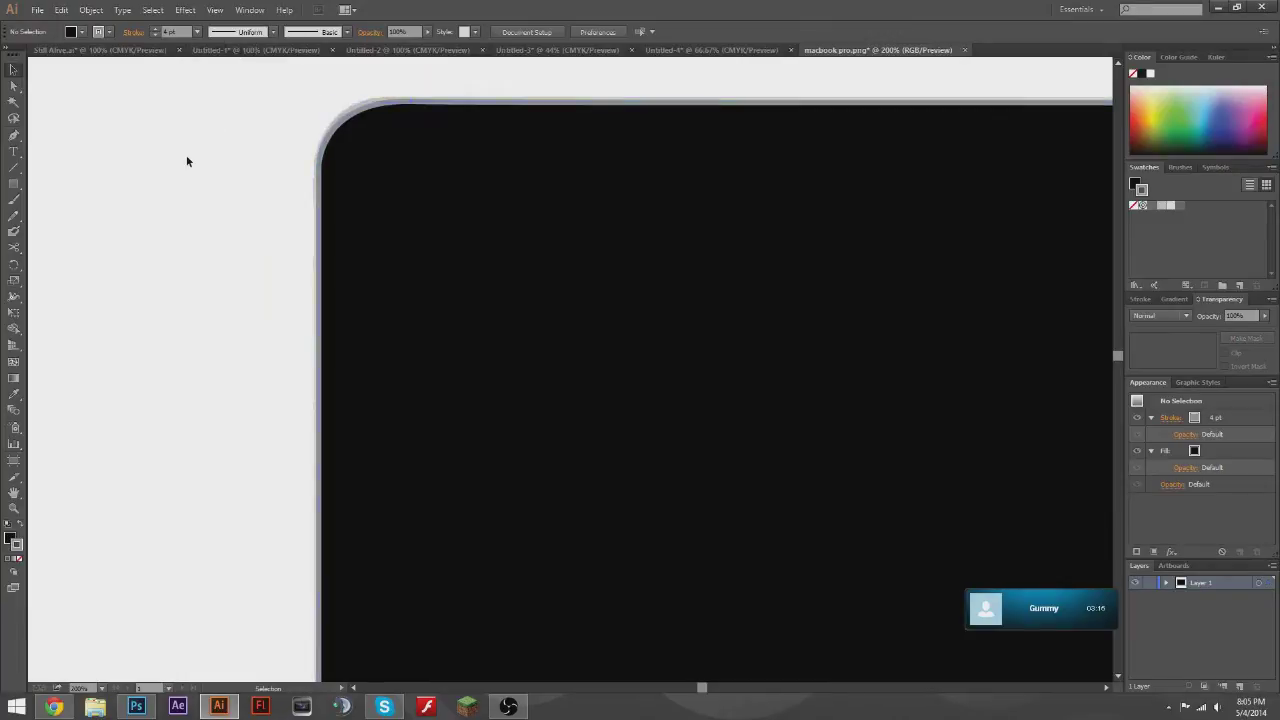
# - Check the grey base's object options, then deselect and pan around the laptop
pyautogui.scroll(-5, 266, 329)
pyautogui.scroll(-5, 269, 374)
pyautogui.rightClick(400, 566)
pyautogui.press('Escape')
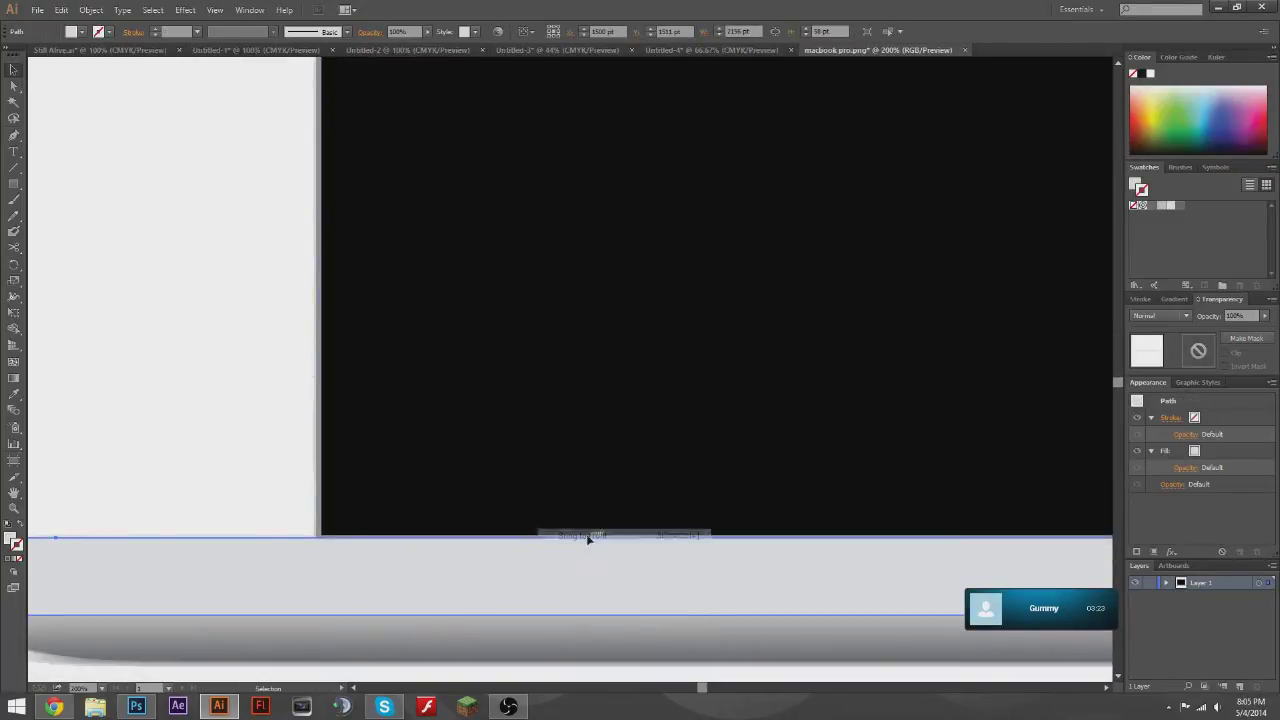
pyautogui.rightClick(410, 638)
pyautogui.click(92, 531)
pyautogui.hscroll(-5, 92, 531)
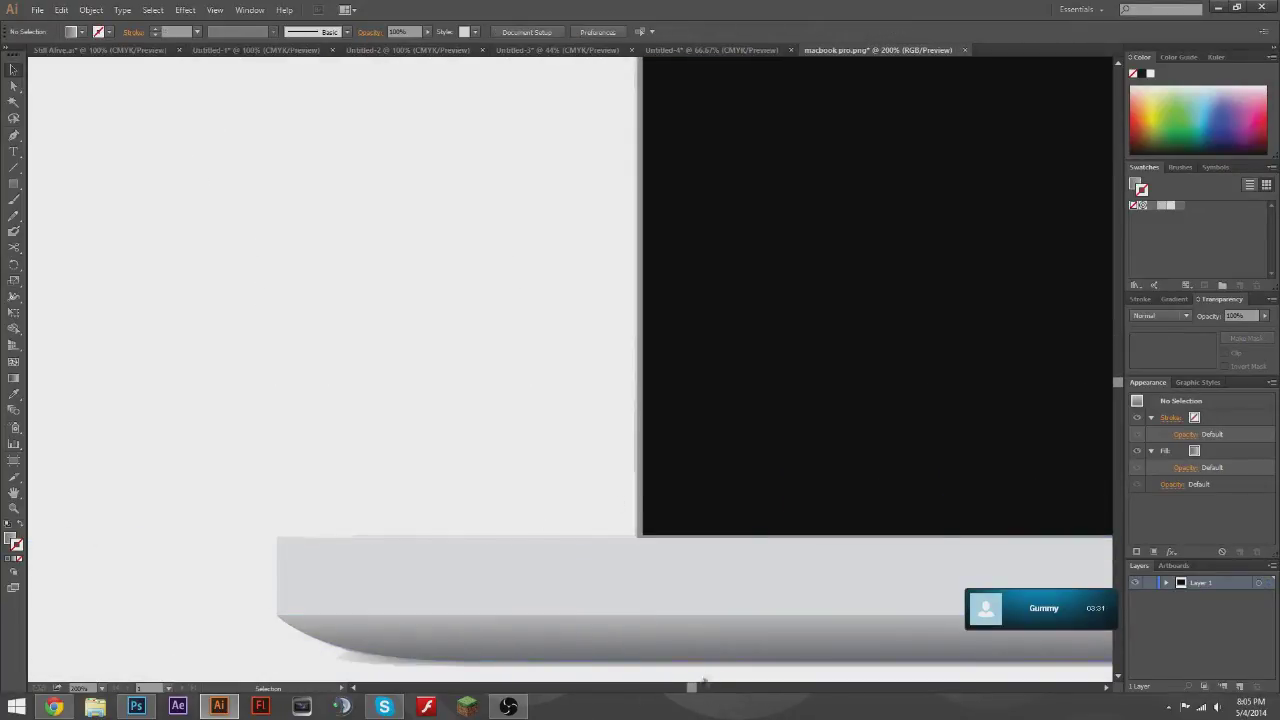
pyautogui.hscroll(5, 829, 515)
pyautogui.hscroll(2, 829, 515)
pyautogui.scroll(1, 790, 518)
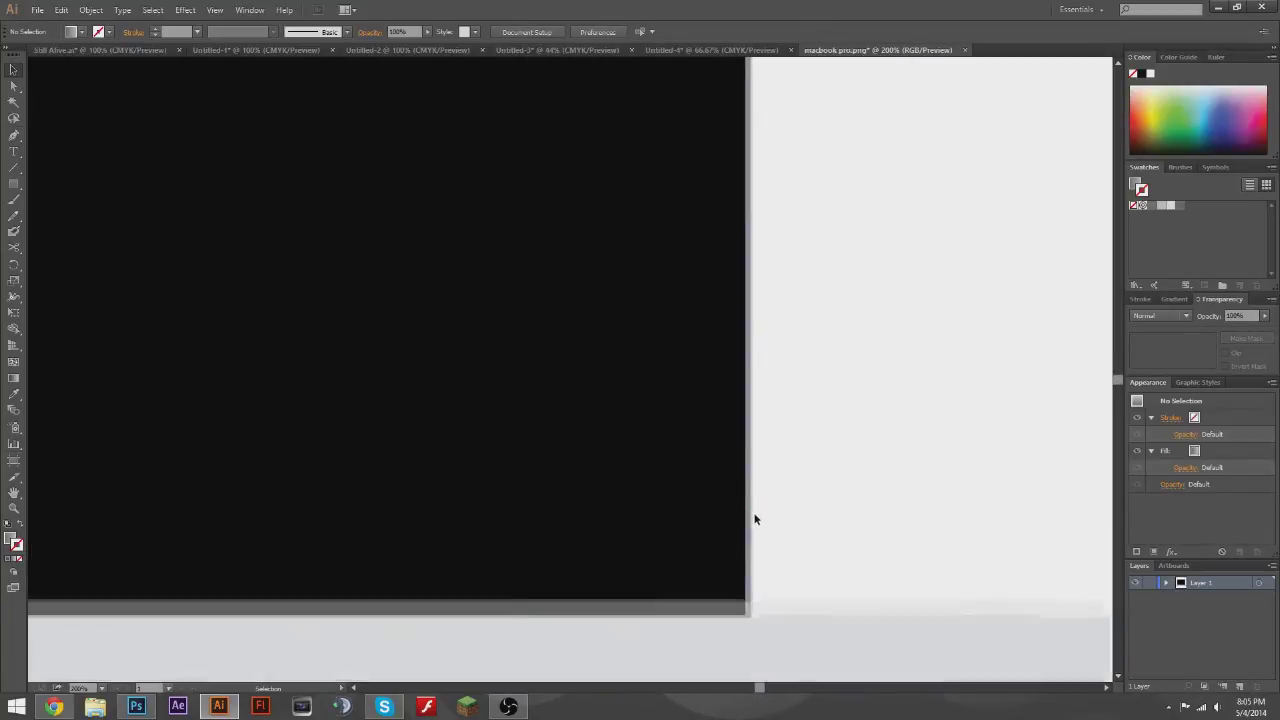
pyautogui.scroll(-3, 755, 519)
# - Stretch the bezel shape right and nudge its bottom edge onto the laptop base
pyautogui.click(609, 507)
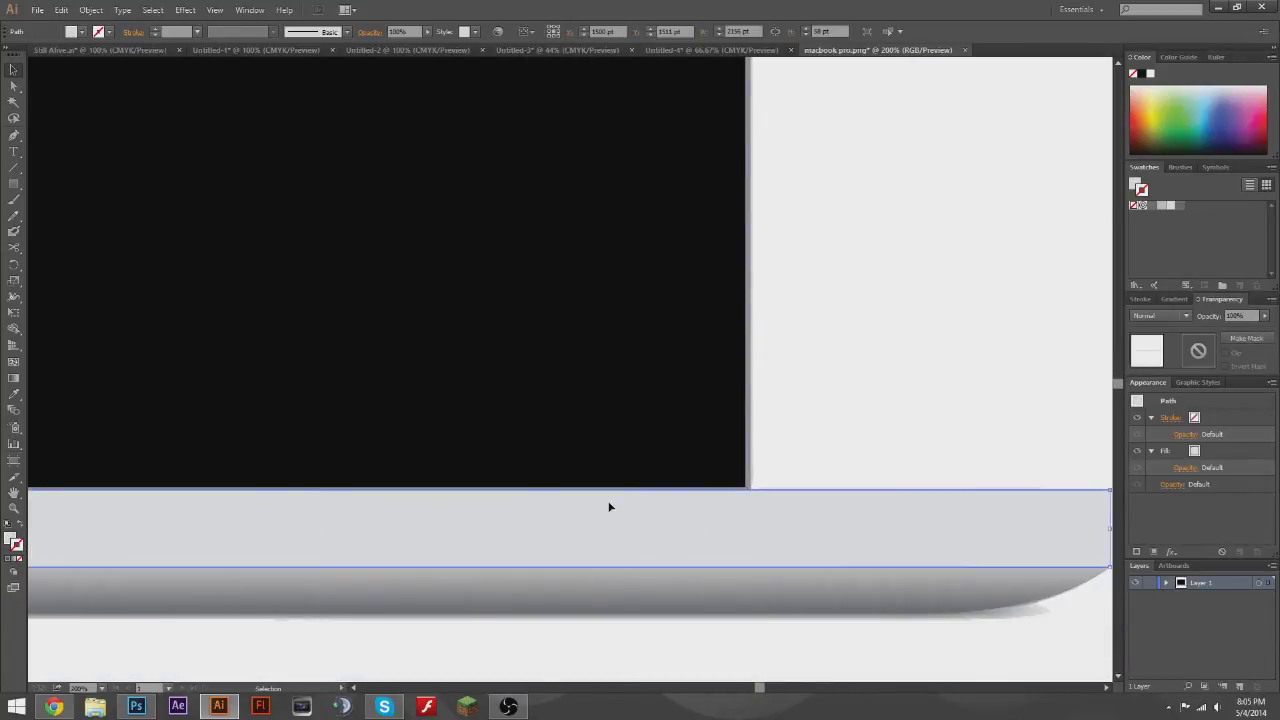
pyautogui.moveTo(620, 487); pyautogui.dragTo(593, 495)
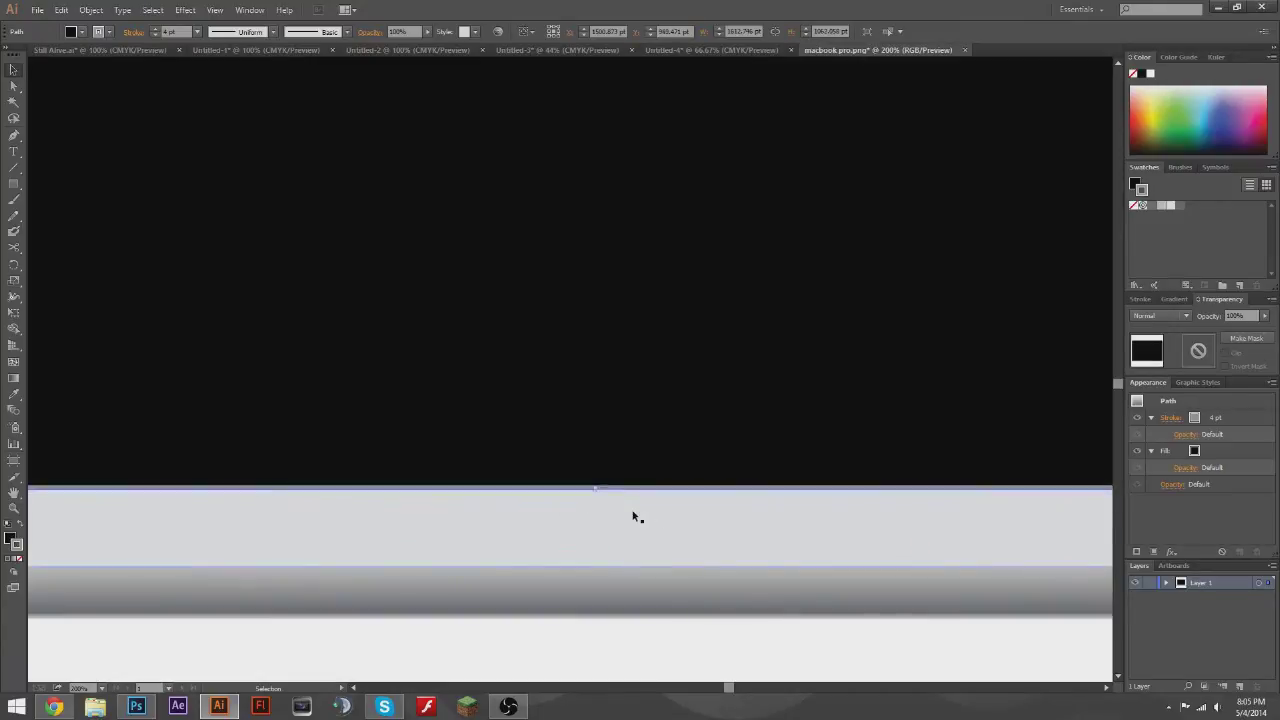
pyautogui.hotkey('shift', 'Up')
pyautogui.hotkey('shift', 'Up')
pyautogui.hotkey('shift', 'Up')
pyautogui.hotkey('shift', 'Down')
pyautogui.hotkey('shift', 'Down')
pyautogui.hotkey('shift', 'Down')
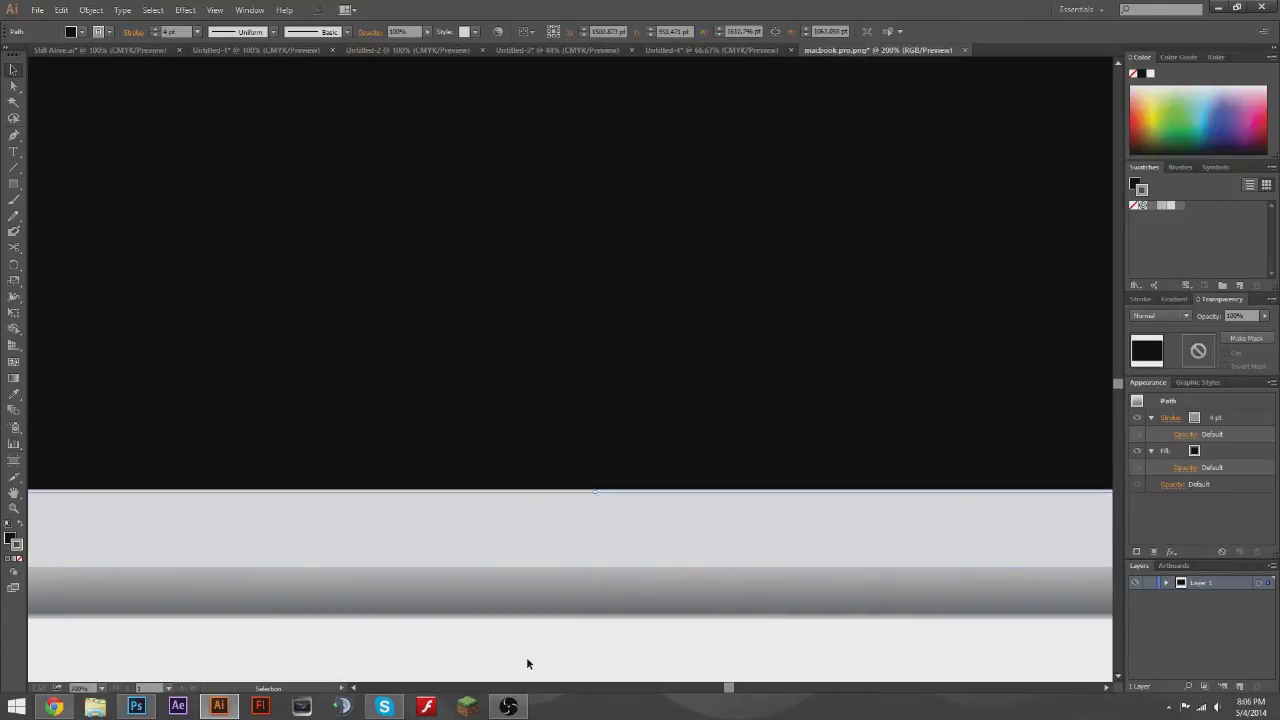
pyautogui.hotkey('ctrl', 'shift', 'a')
pyautogui.hotkey('ctrl', '-')
pyautogui.hotkey('ctrl', '-')
pyautogui.hotkey('ctrl', '-')
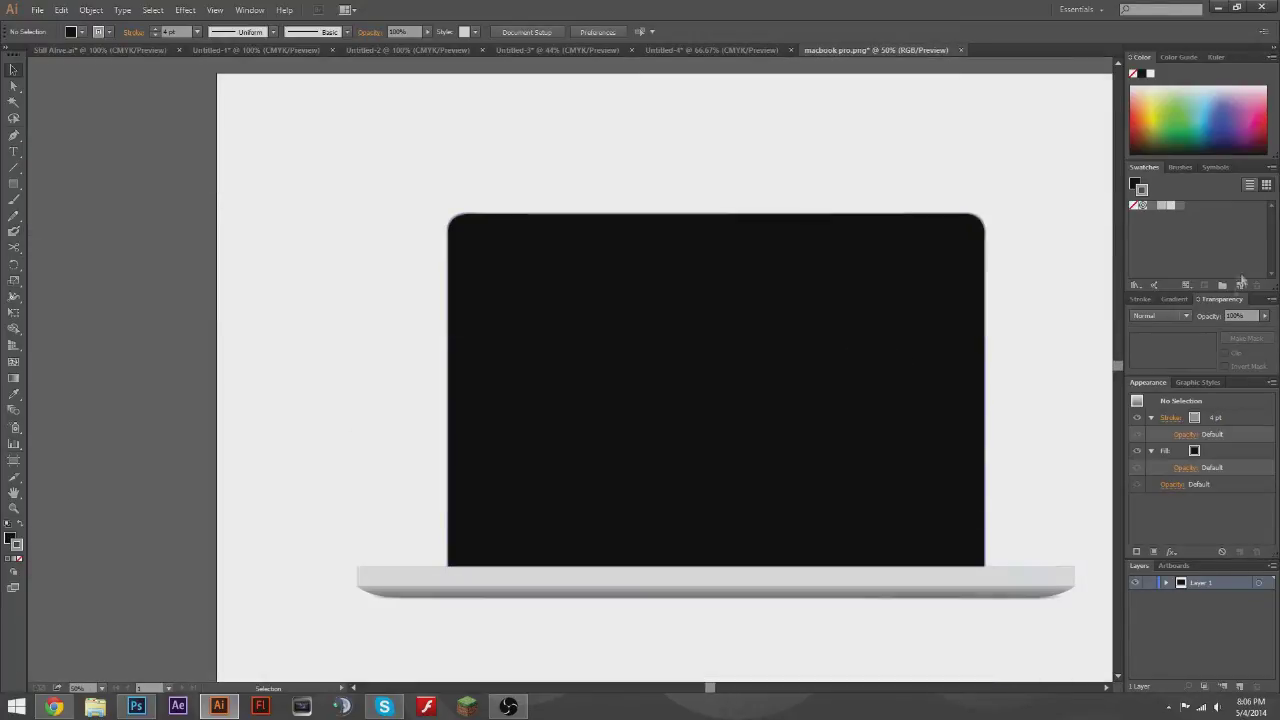
# - Set the black screen shape's opacity to 58%
pyautogui.click(614, 292)
pyautogui.click(1264, 315)
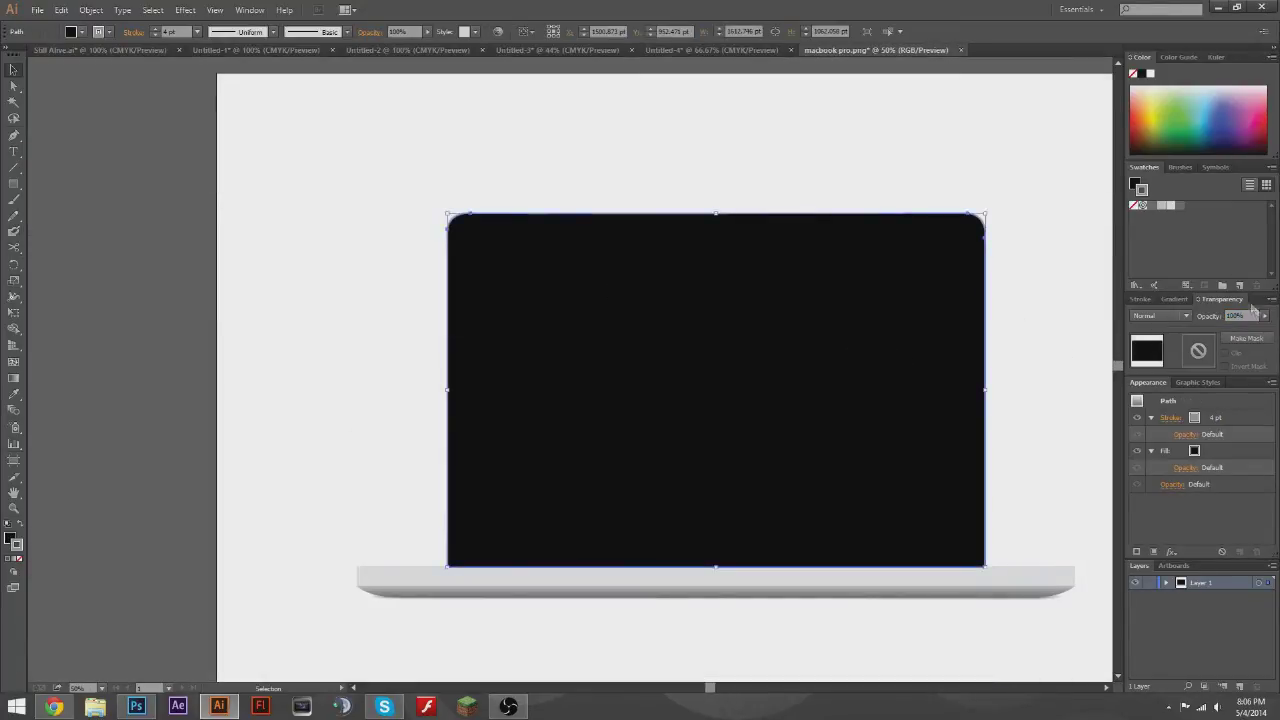
pyautogui.moveTo(1236, 328); pyautogui.dragTo(1243, 330)
pyautogui.click(489, 259)
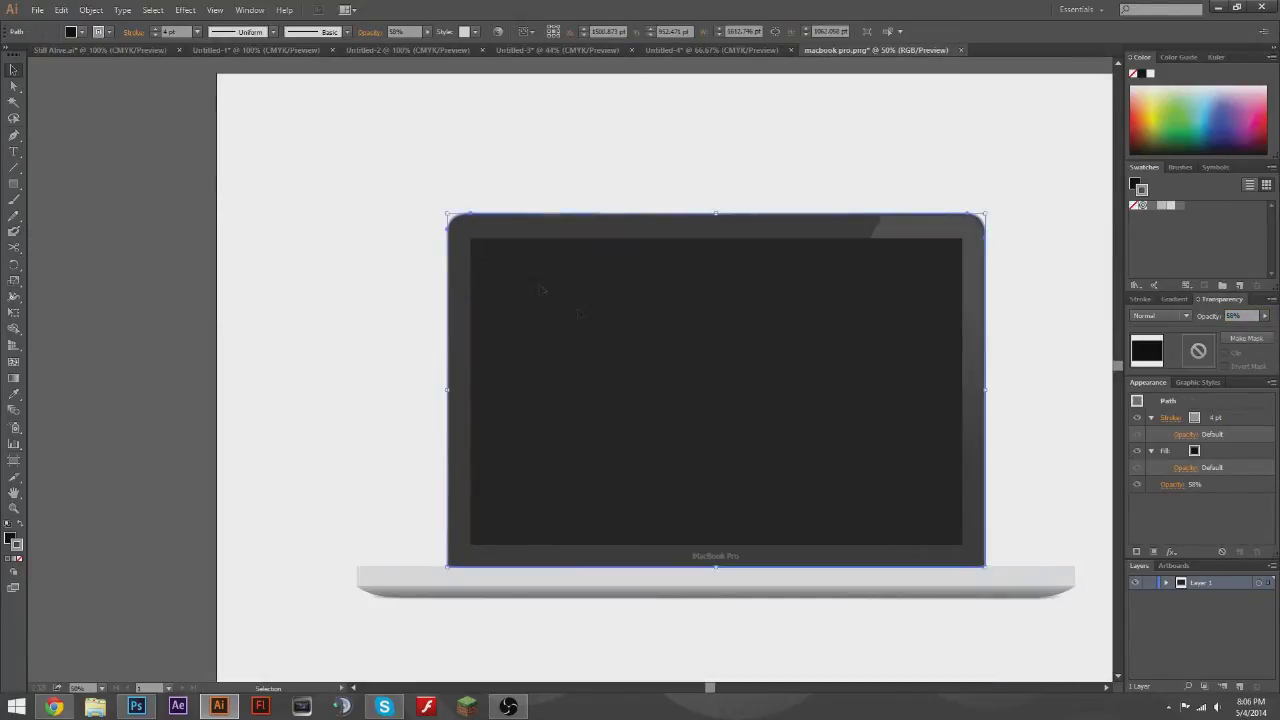
# - Send the dark screen rectangle behind the bezel and nudge the bezel left
pyautogui.hotkey('shift', 'Left')
pyautogui.hotkey('shift', 'Left')
pyautogui.hotkey('shift', 'Left')
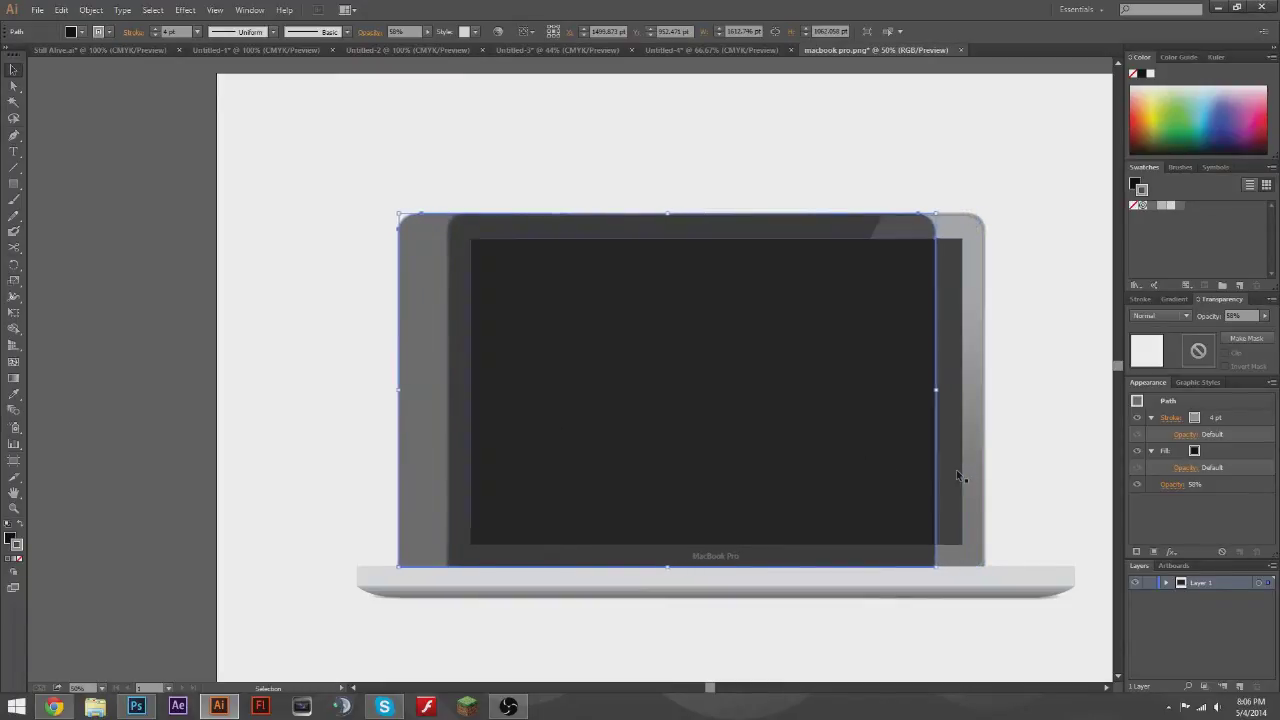
pyautogui.rightClick(957, 470)
pyautogui.click(860, 668)
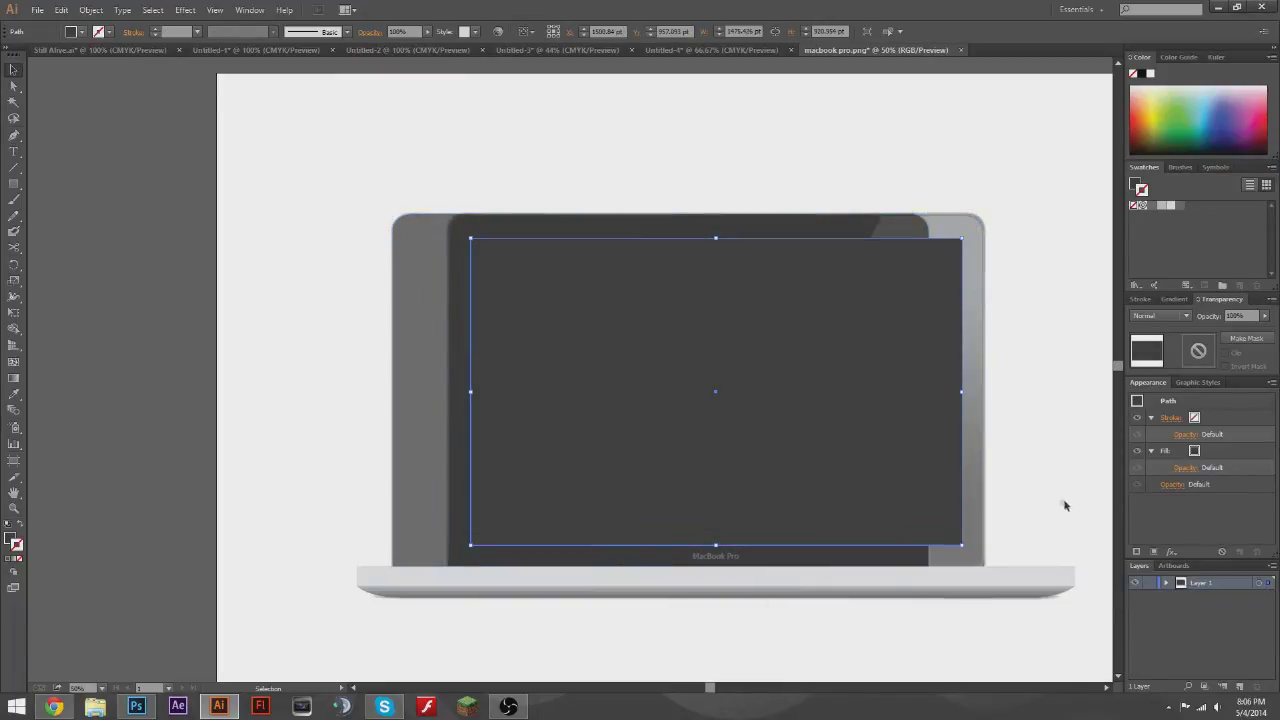
pyautogui.click(776, 555)
pyautogui.hotkey('shift', 'Left')
pyautogui.hotkey('shift', 'Left')
pyautogui.hotkey('shift', 'Left')
pyautogui.hotkey('shift', 'Left')
pyautogui.hotkey('shift', 'Left')
pyautogui.hotkey('shift', 'Left')
pyautogui.hotkey('shift', 'Left')
pyautogui.hotkey('shift', 'Left')
pyautogui.hotkey('shift', 'Left')
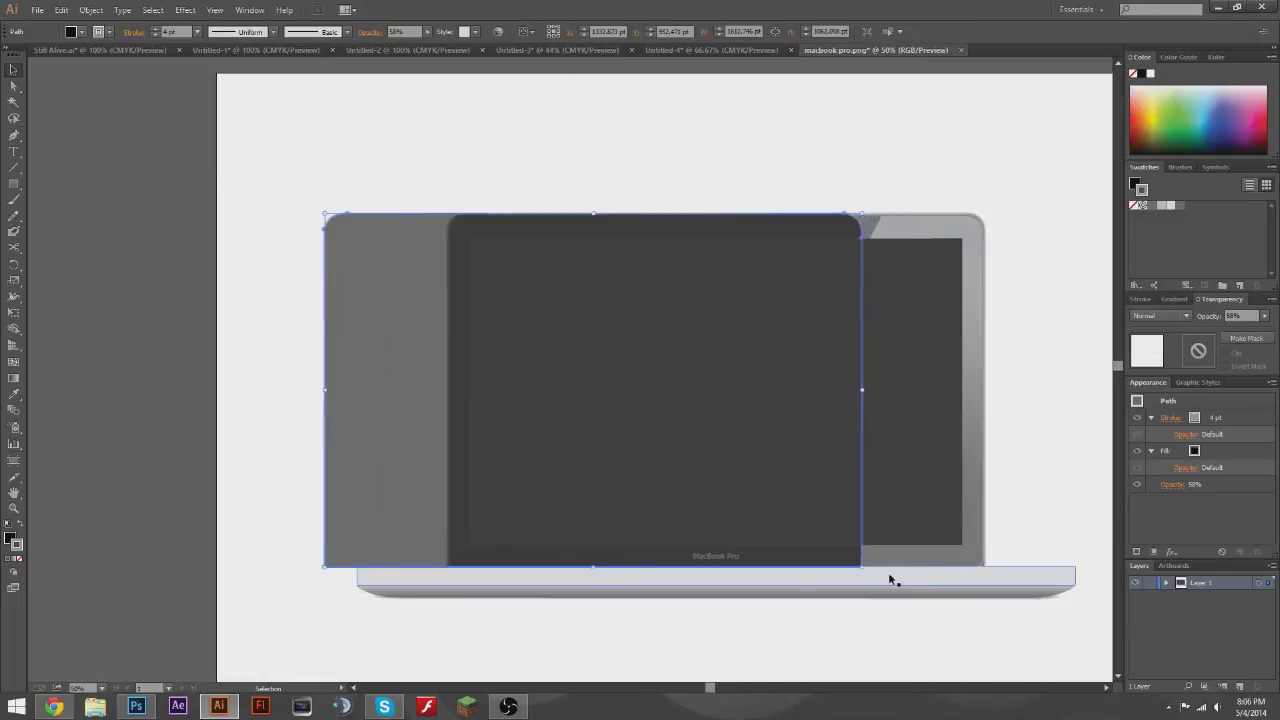
pyautogui.hotkey('shift', 'Left')
pyautogui.hotkey('shift', 'Left')
pyautogui.hotkey('shift', 'Left')
pyautogui.hotkey('shift', 'Left')
pyautogui.hotkey('shift', 'Left')
pyautogui.hotkey('shift', 'Left')
pyautogui.hotkey('shift', 'Left')
pyautogui.hotkey('shift', 'Left')
pyautogui.hotkey('shift', 'Left')
pyautogui.hotkey('shift', 'Left')
pyautogui.hotkey('shift', 'Left')
pyautogui.hotkey('shift', 'Left')
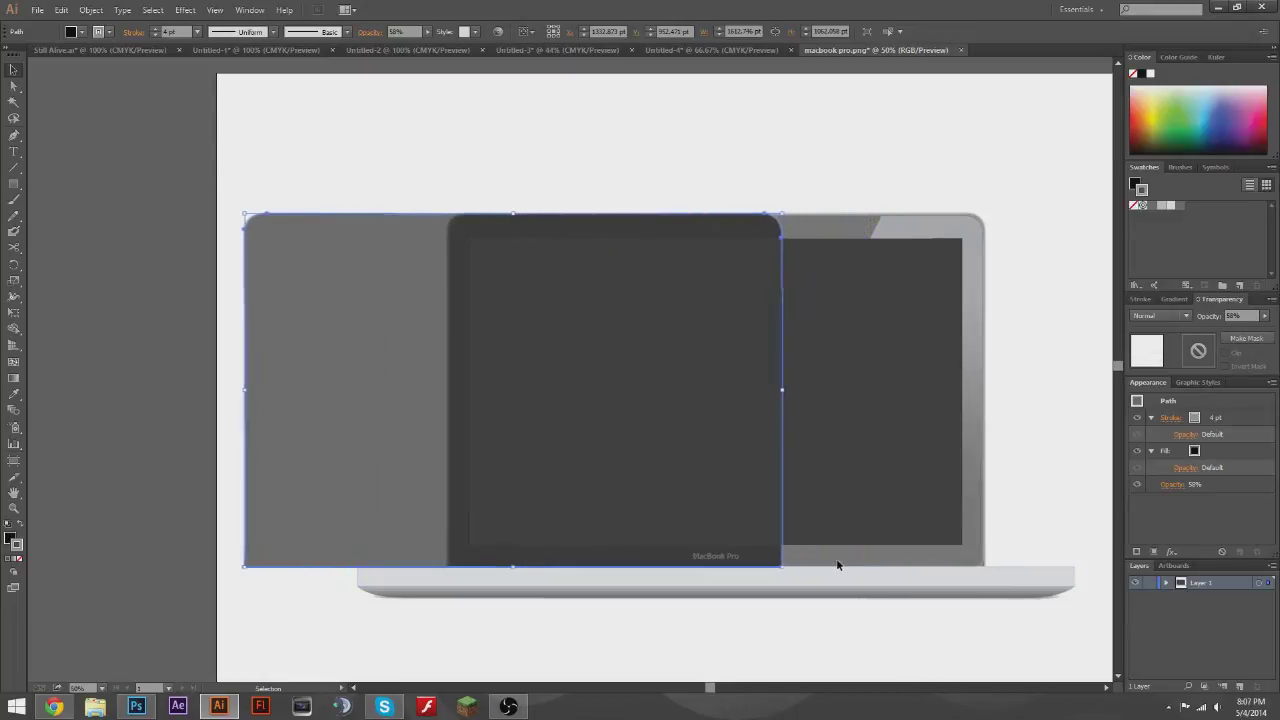
pyautogui.hotkey('shift', 'Left')
pyautogui.hotkey('shift', 'Left')
pyautogui.hotkey('shift', 'Left')
pyautogui.hotkey('shift', 'Left')
pyautogui.hotkey('shift', 'Left')
pyautogui.hotkey('shift', 'Left')
pyautogui.hotkey('shift', 'Left')
pyautogui.hotkey('shift', 'Left')
pyautogui.hotkey('shift', 'Left')
# - Bring the MacBook Pro label to front, align the bezel, and set its opacity to 75%
pyautogui.rightClick(736, 550)
pyautogui.moveTo(773, 534)
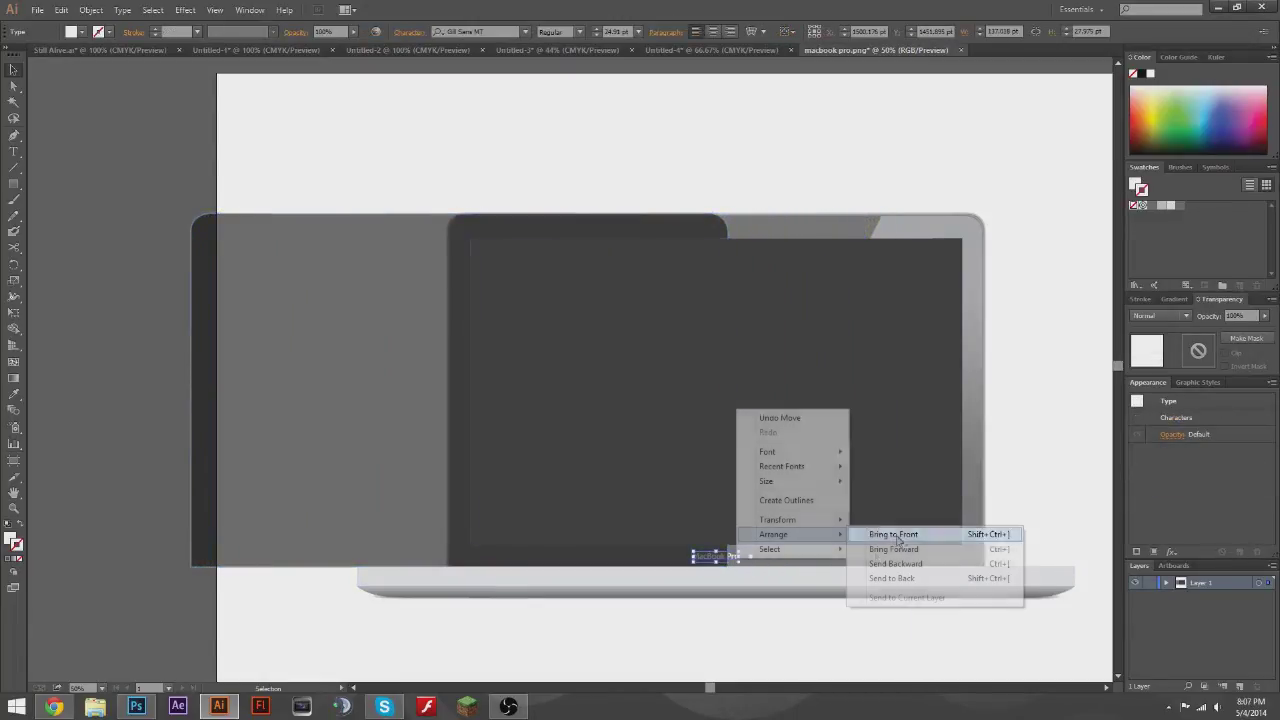
pyautogui.click(910, 569)
pyautogui.hotkey('shift', 'Right')
pyautogui.hotkey('shift', 'Right')
pyautogui.hotkey('shift', 'Right')
pyautogui.hotkey('shift', 'Right')
pyautogui.hotkey('shift', 'Right')
pyautogui.hotkey('shift', 'Right')
pyautogui.hotkey('shift', 'Right')
pyautogui.hotkey('shift', 'Right')
pyautogui.hotkey('shift', 'Right')
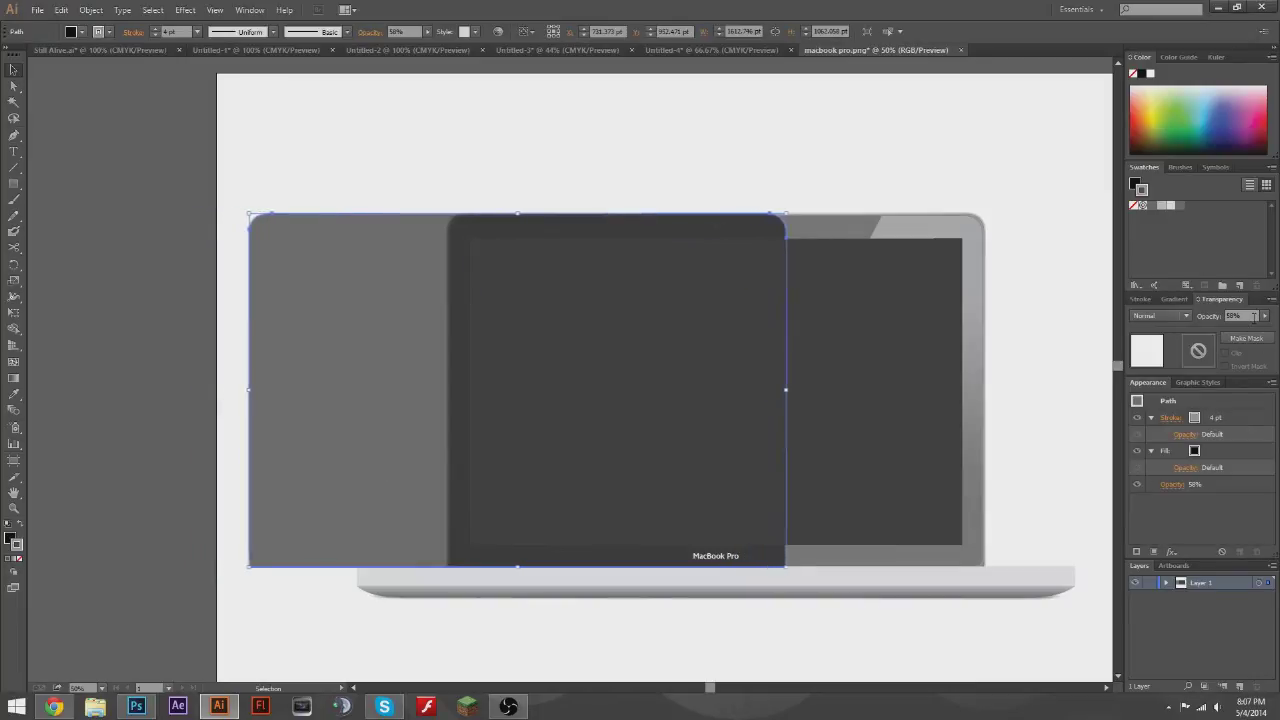
pyautogui.hotkey('shift', 'Right')
pyautogui.hotkey('shift', 'Right')
pyautogui.hotkey('shift', 'Right')
pyautogui.hotkey('shift', 'Right')
pyautogui.hotkey('shift', 'Right')
pyautogui.hotkey('shift', 'Right')
pyautogui.hotkey('shift', 'Right')
pyautogui.hotkey('shift', 'Right')
pyautogui.hotkey('shift', 'Right')
pyautogui.hotkey('shift', 'Right')
pyautogui.hotkey('shift', 'Right')
pyautogui.hotkey('shift', 'Right')
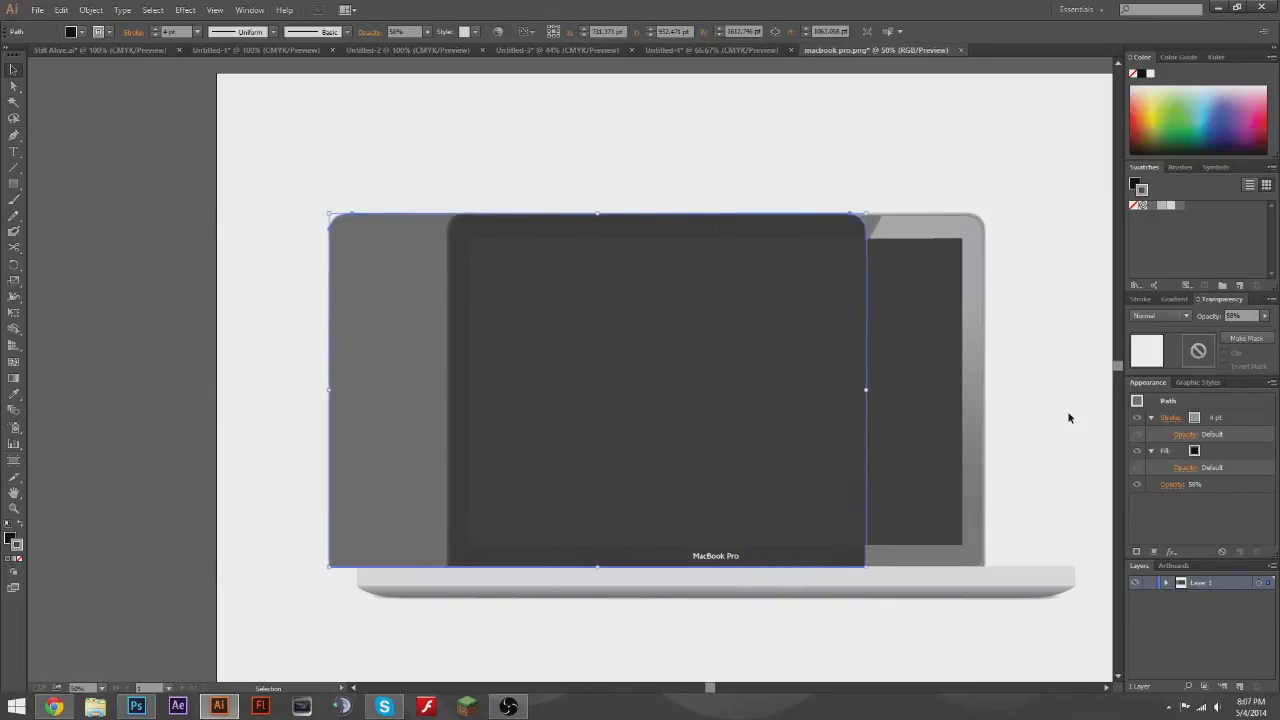
pyautogui.hotkey('shift', 'Right')
pyautogui.hotkey('shift', 'Right')
pyautogui.hotkey('shift', 'Right')
pyautogui.hotkey('shift', 'Right')
pyautogui.hotkey('shift', 'Right')
pyautogui.hotkey('shift', 'Right')
pyautogui.hotkey('shift', 'Right')
pyautogui.hotkey('shift', 'Right')
pyautogui.hotkey('shift', 'Right')
pyautogui.hotkey('shift', 'Right')
pyautogui.hotkey('shift', 'Right')
pyautogui.hotkey('shift', 'Right')
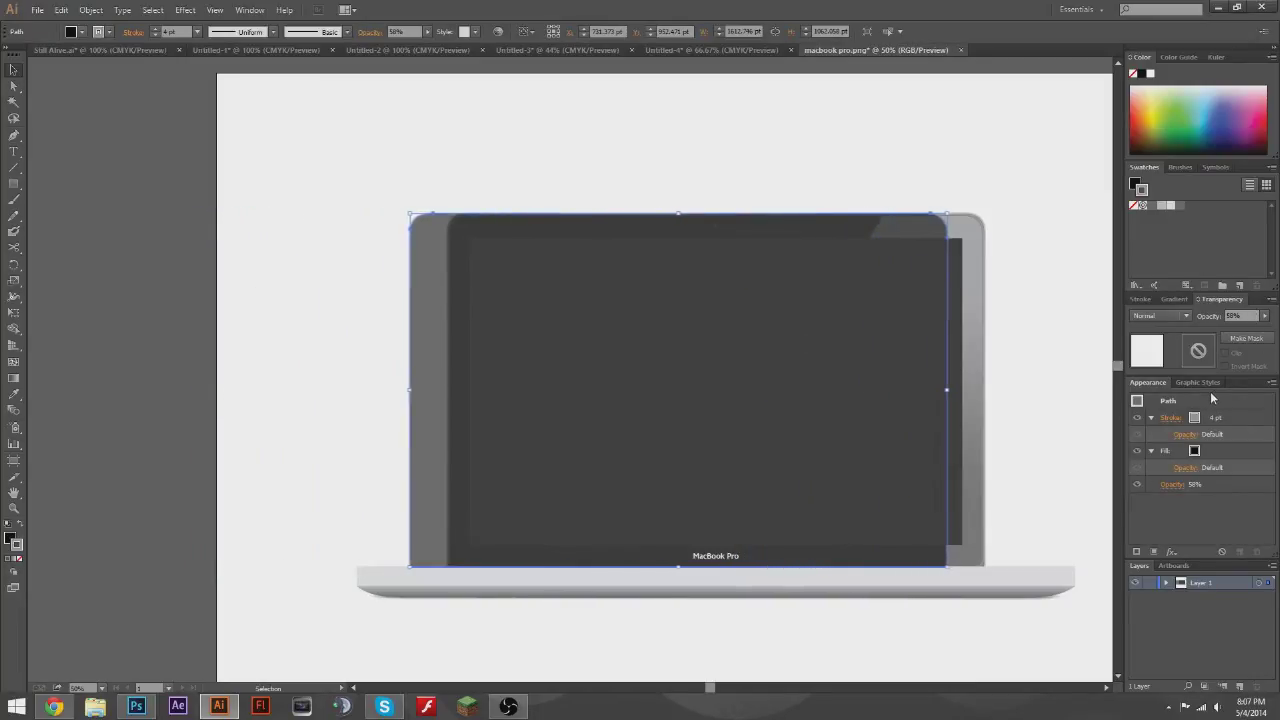
pyautogui.hotkey('shift', 'Right')
pyautogui.hotkey('shift', 'Right')
pyautogui.hotkey('shift', 'Right')
pyautogui.hotkey('shift', 'Right')
pyautogui.hotkey('shift', 'Right')
pyautogui.hotkey('shift', 'Right')
pyautogui.hotkey('shift', 'Right')
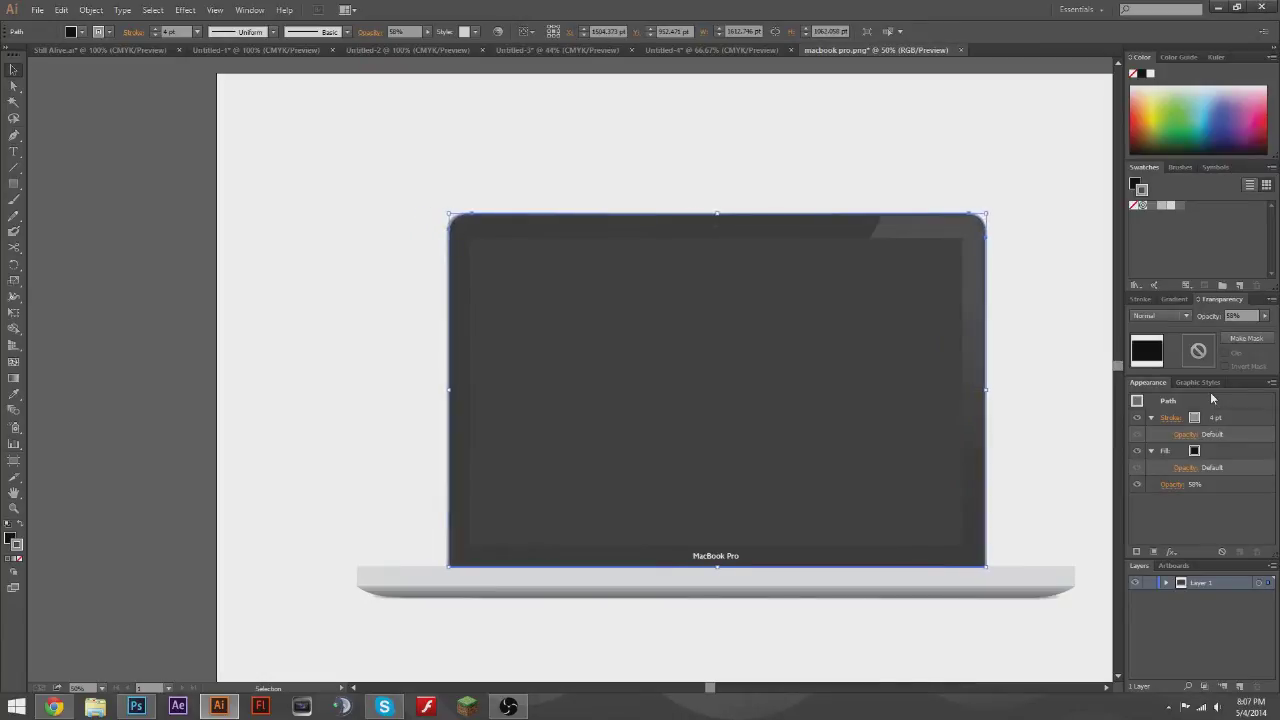
pyautogui.moveTo(1260, 320); pyautogui.dragTo(1275, 322)
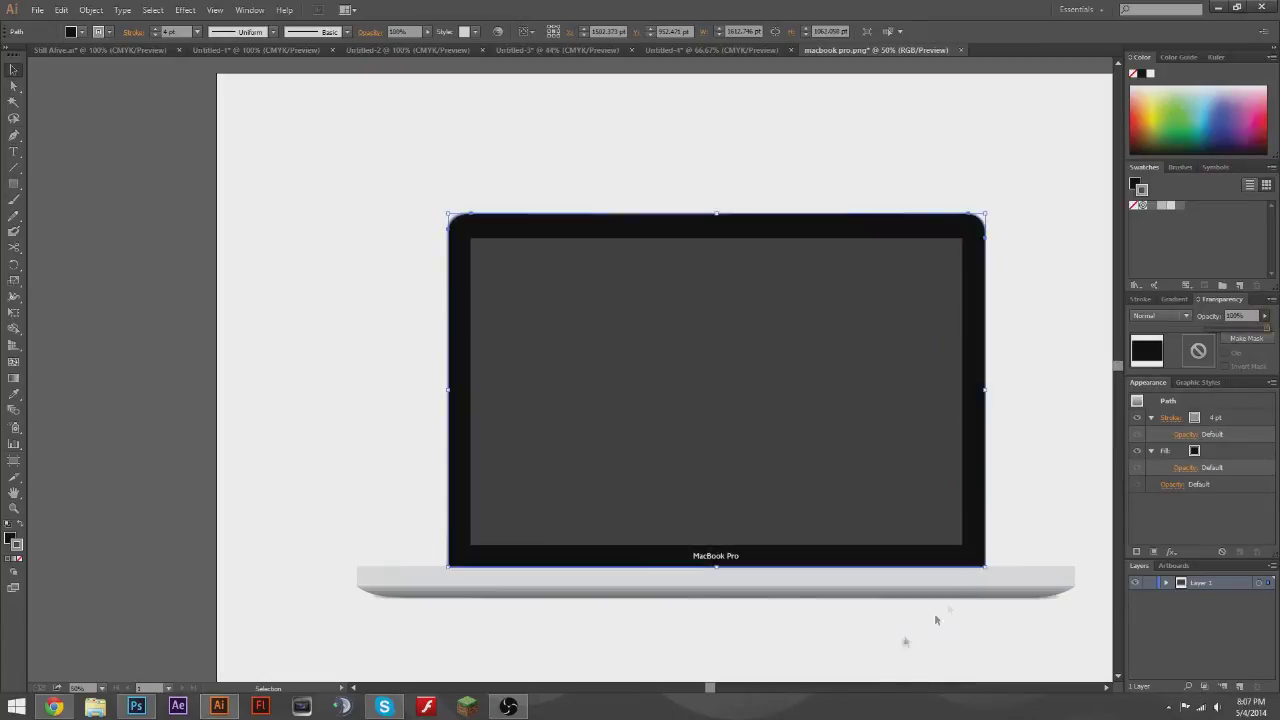
pyautogui.scroll(2, 1033, 421)
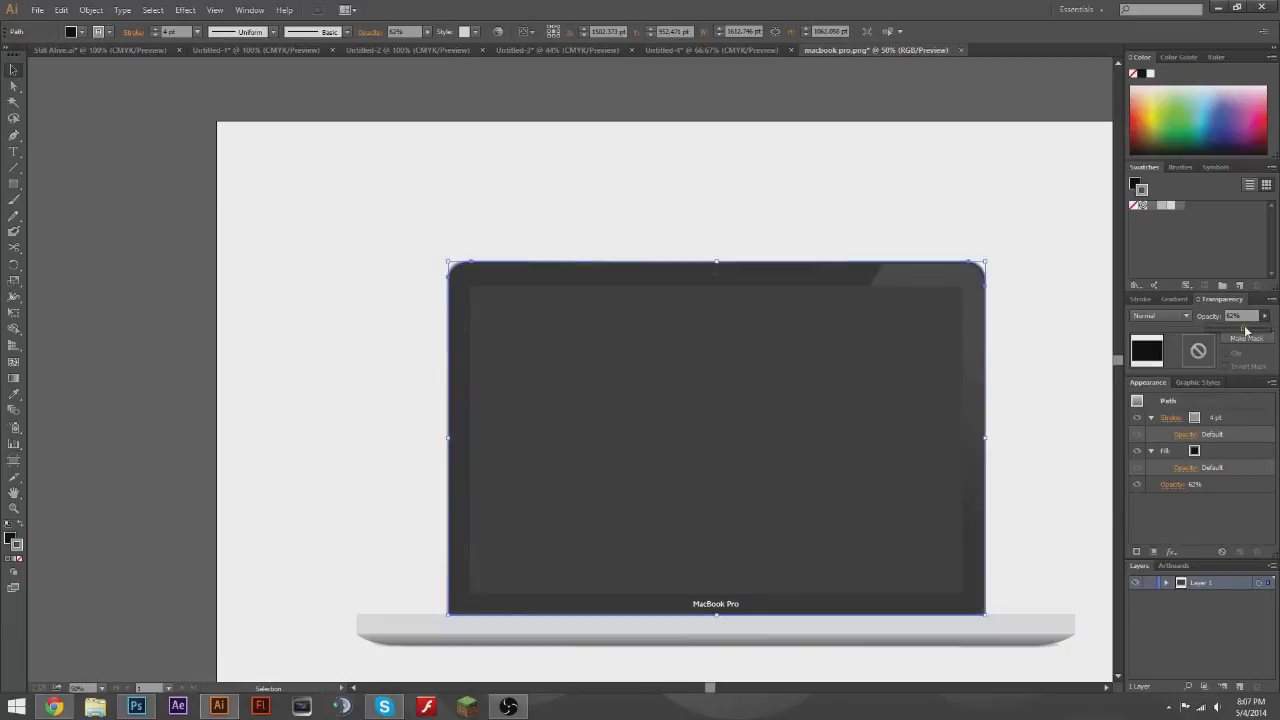
pyautogui.moveTo(1260, 333); pyautogui.dragTo(1252, 332)
# - Draw a diagonal glare shape with the Pen tool around the screen's top-right corner
pyautogui.press('p')
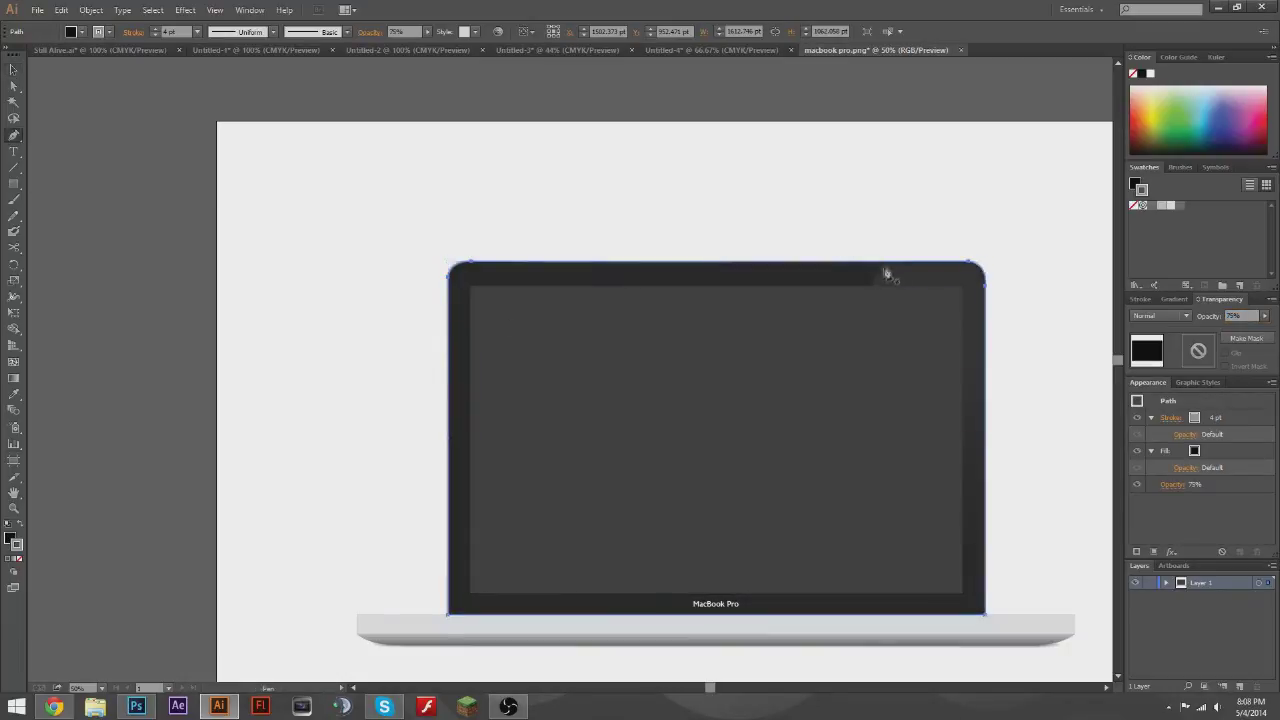
pyautogui.click(887, 252)
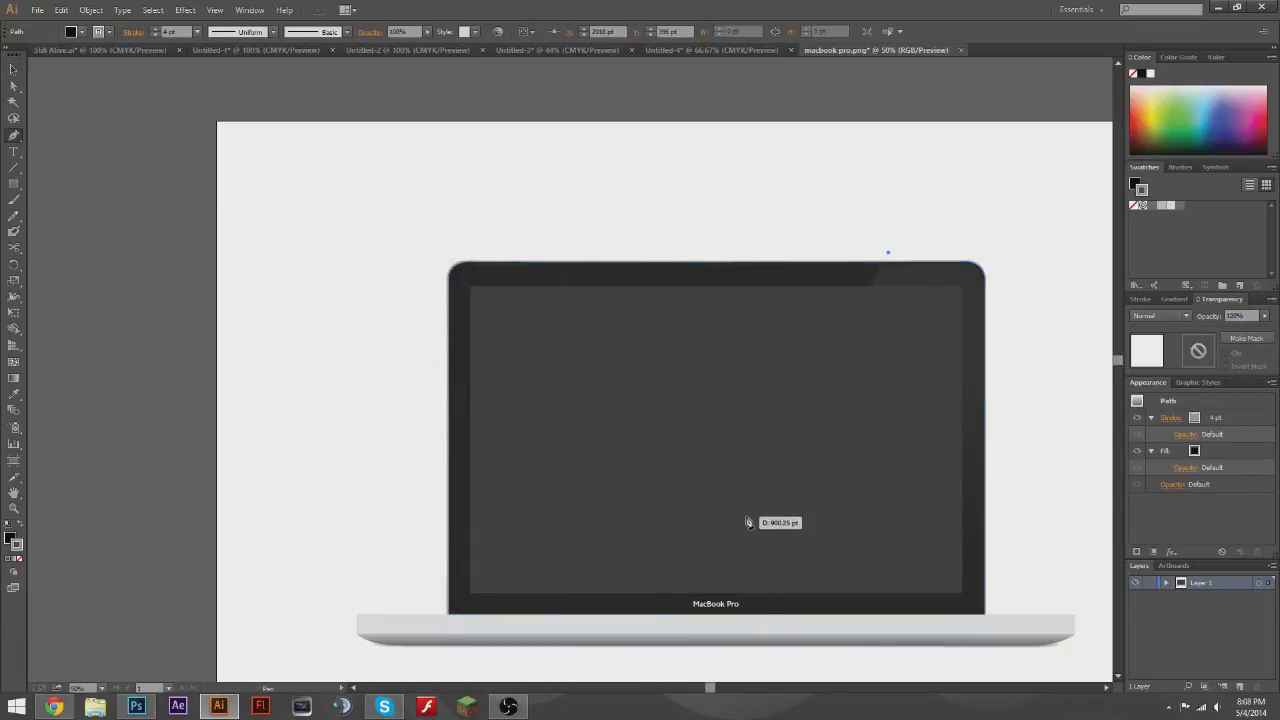
pyautogui.click(726, 614)
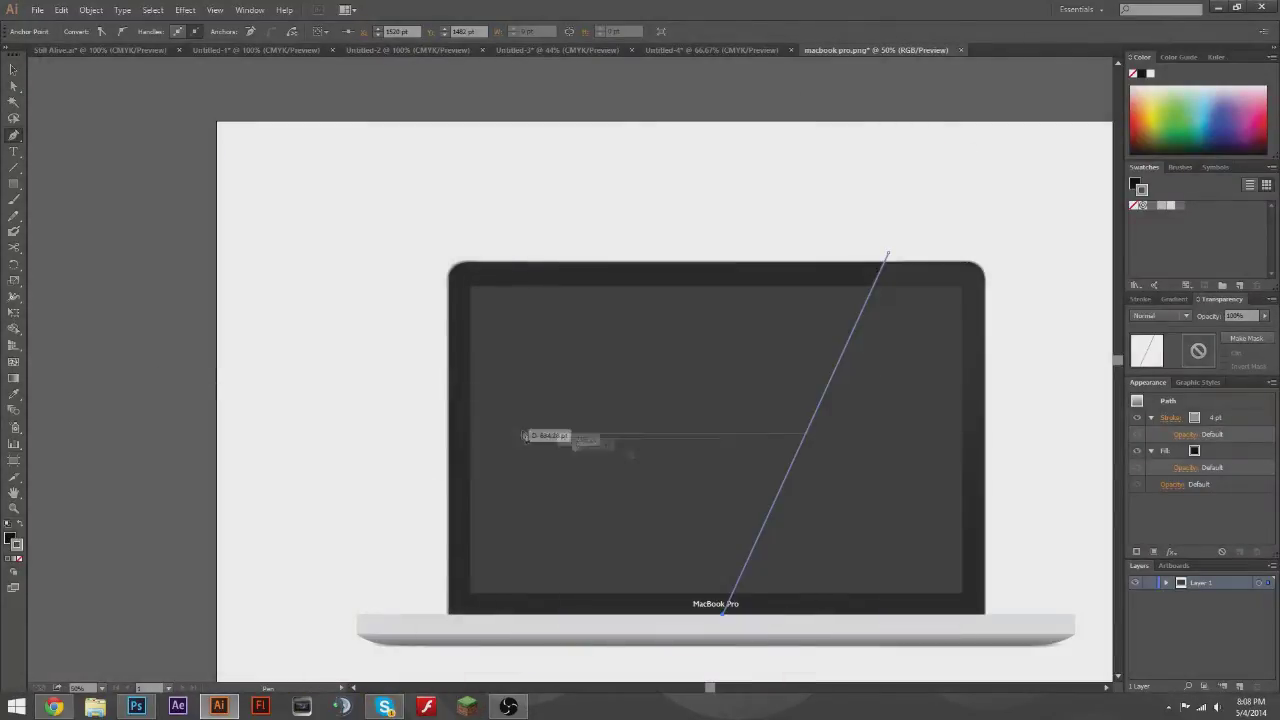
pyautogui.scroll(2, 965, 543)
pyautogui.scroll(1, 886, 443)
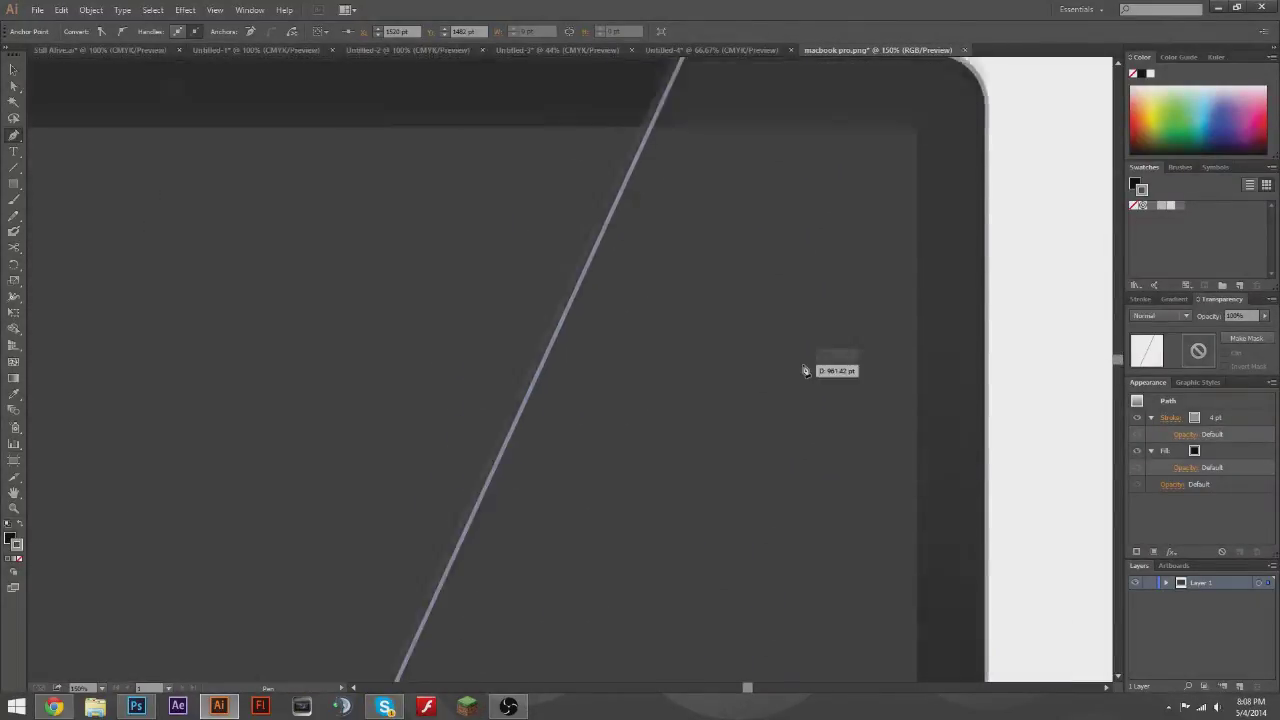
pyautogui.scroll(-1, 680, 389)
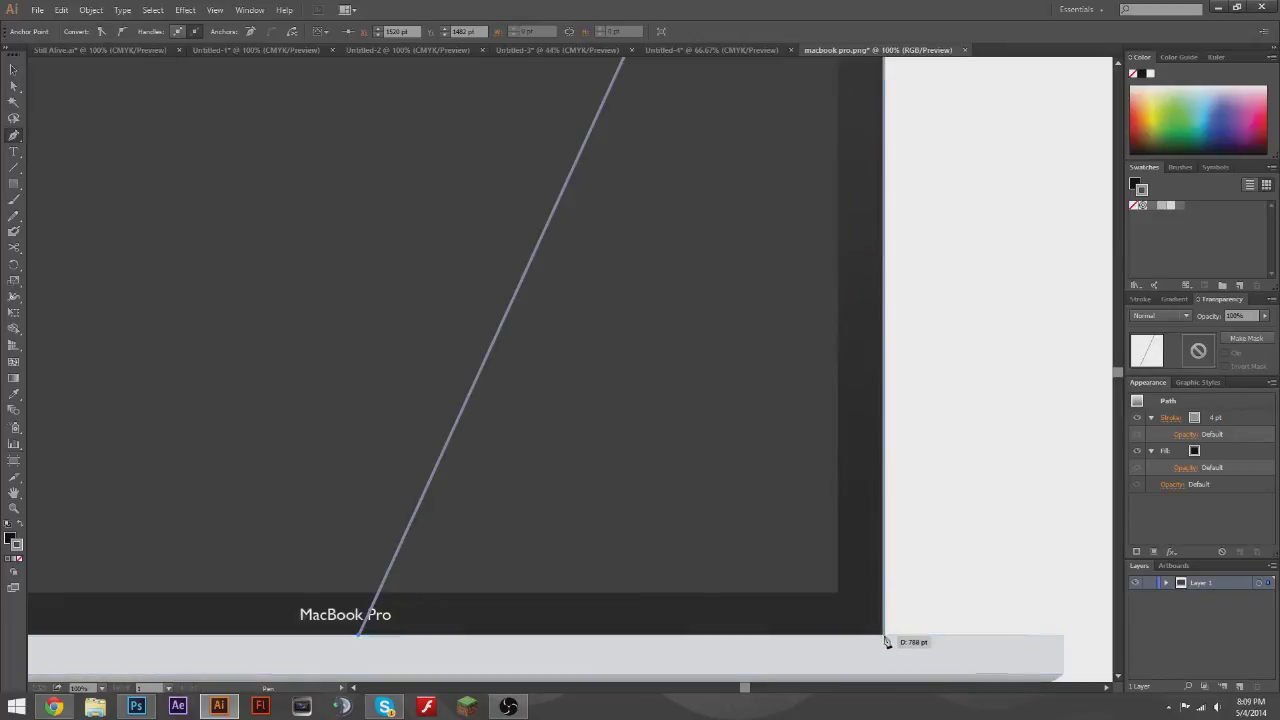
pyautogui.moveTo(886, 642)
pyautogui.mouseDown()
pyautogui.moveTo(897, 640)
pyautogui.moveTo(886, 634)
pyautogui.mouseUp()
pyautogui.scroll(3, 851, 509)
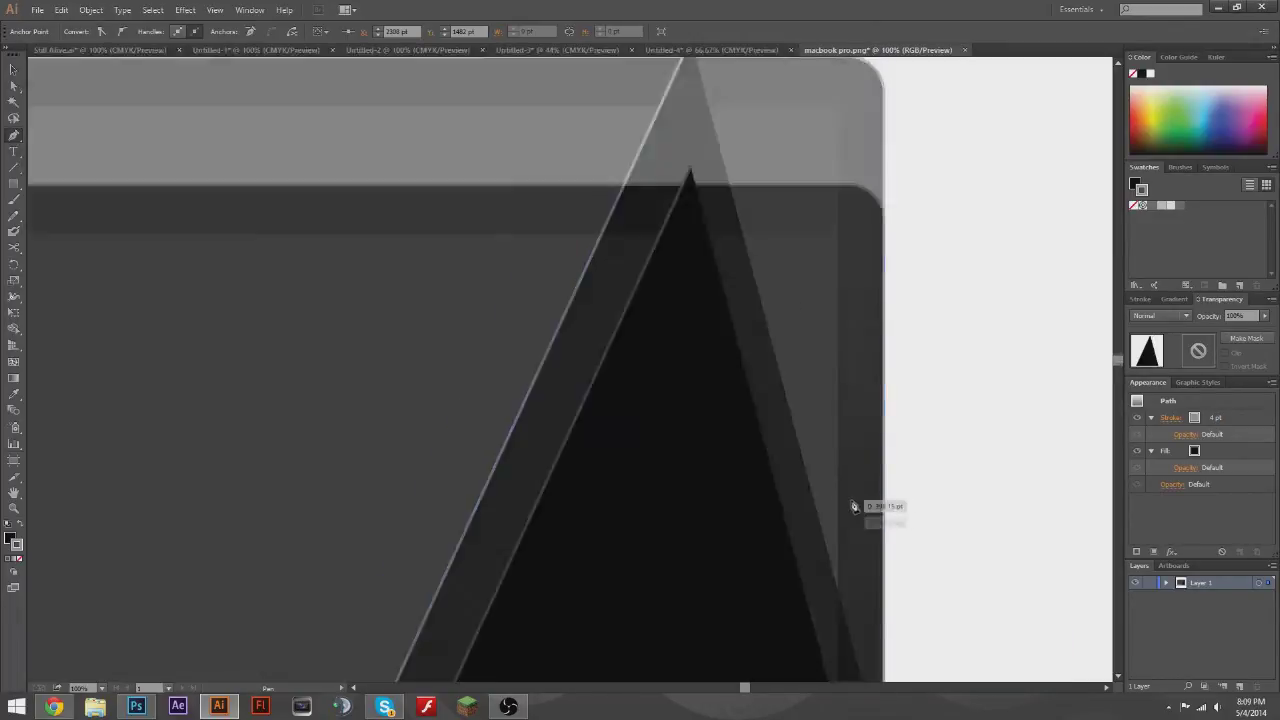
pyautogui.scroll(1, 882, 338)
pyautogui.moveTo(891, 294); pyautogui.dragTo(880, 253)
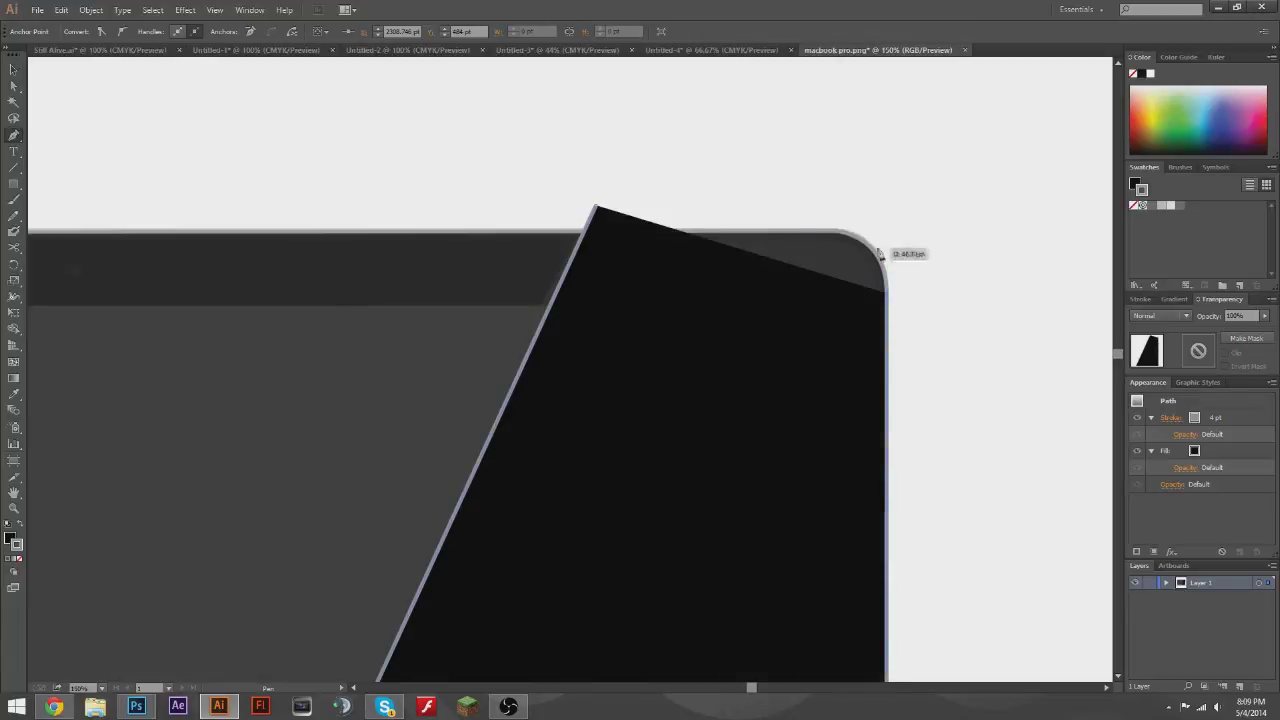
pyautogui.moveTo(762, 237); pyautogui.dragTo(766, 234)
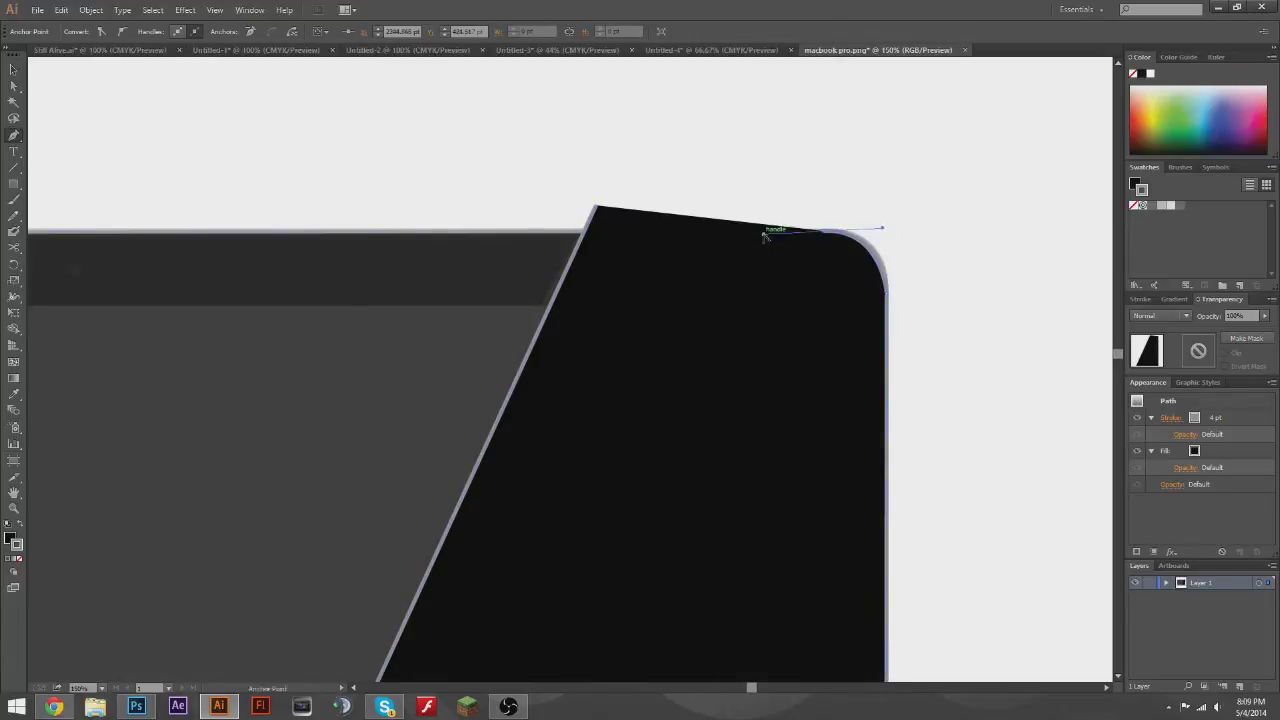
pyautogui.moveTo(604, 235); pyautogui.dragTo(597, 213)
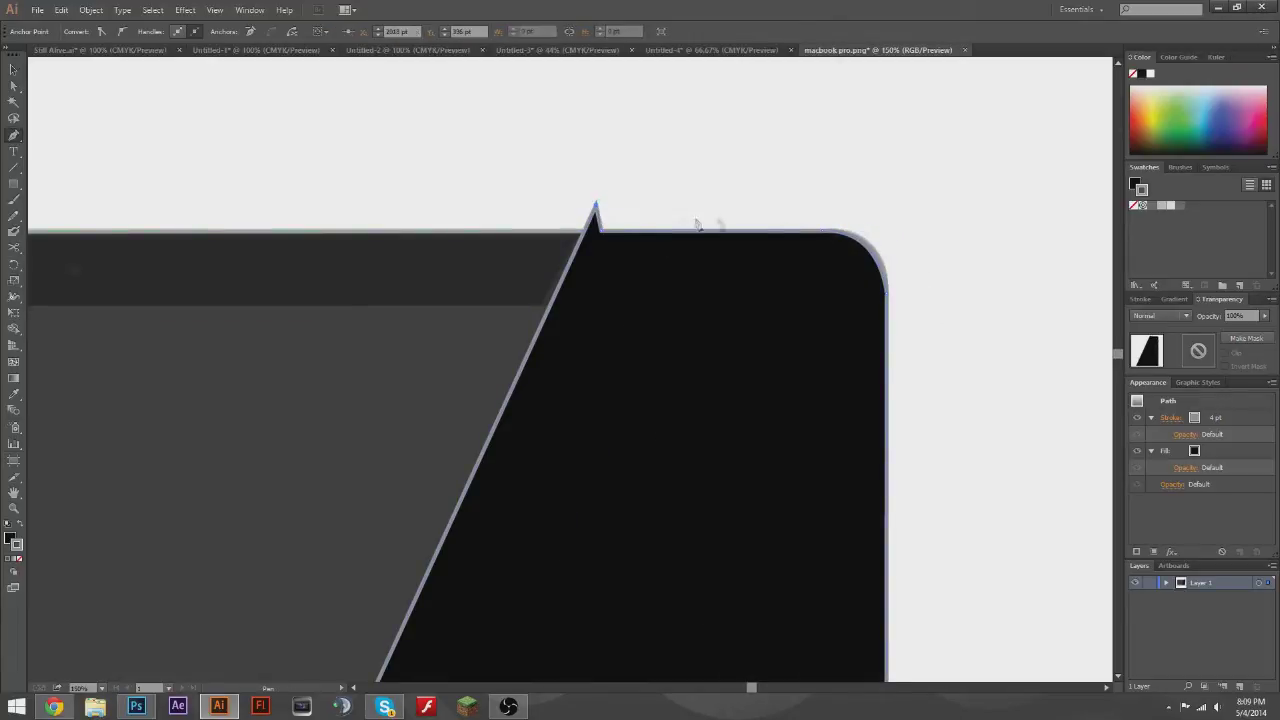
# - Select the glare shape and set its stroke to None
pyautogui.press('v')
pyautogui.scroll(-2, 571, 300)
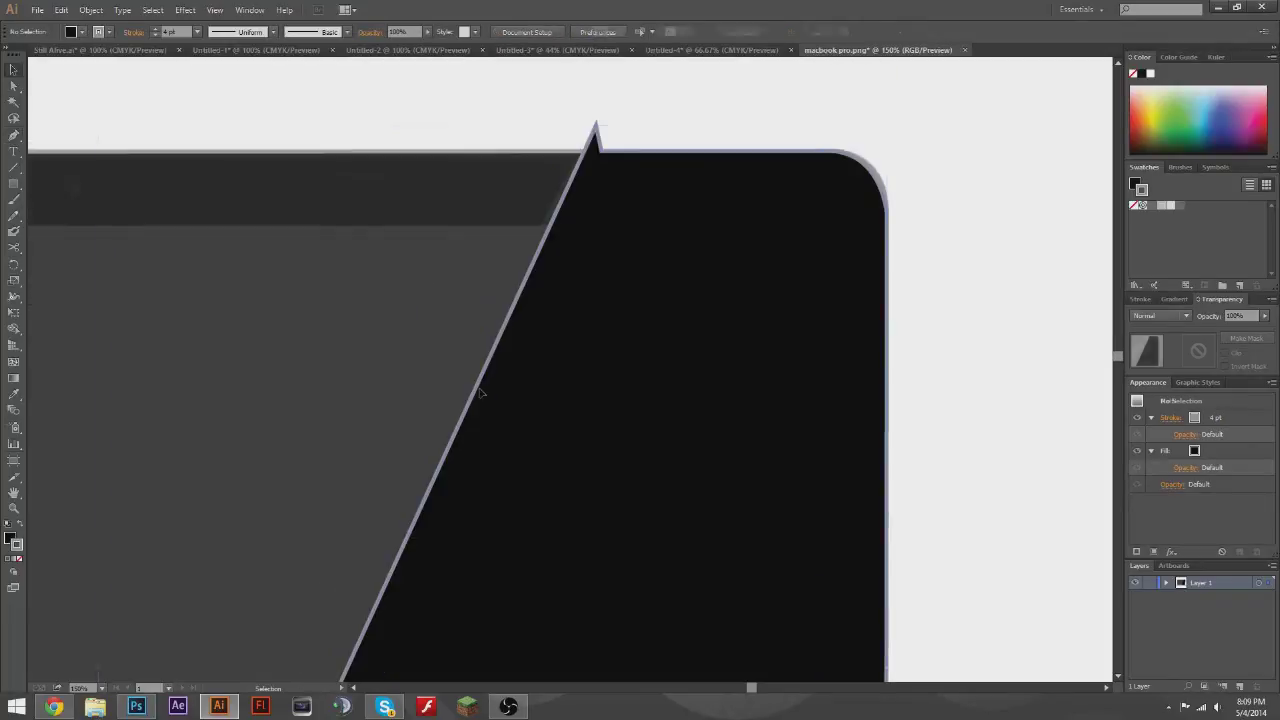
pyautogui.click(565, 482)
pyautogui.click(18, 560)
pyautogui.doubleClick(10, 538)
# - Fill the glare shape with white
pyautogui.click(757, 345)
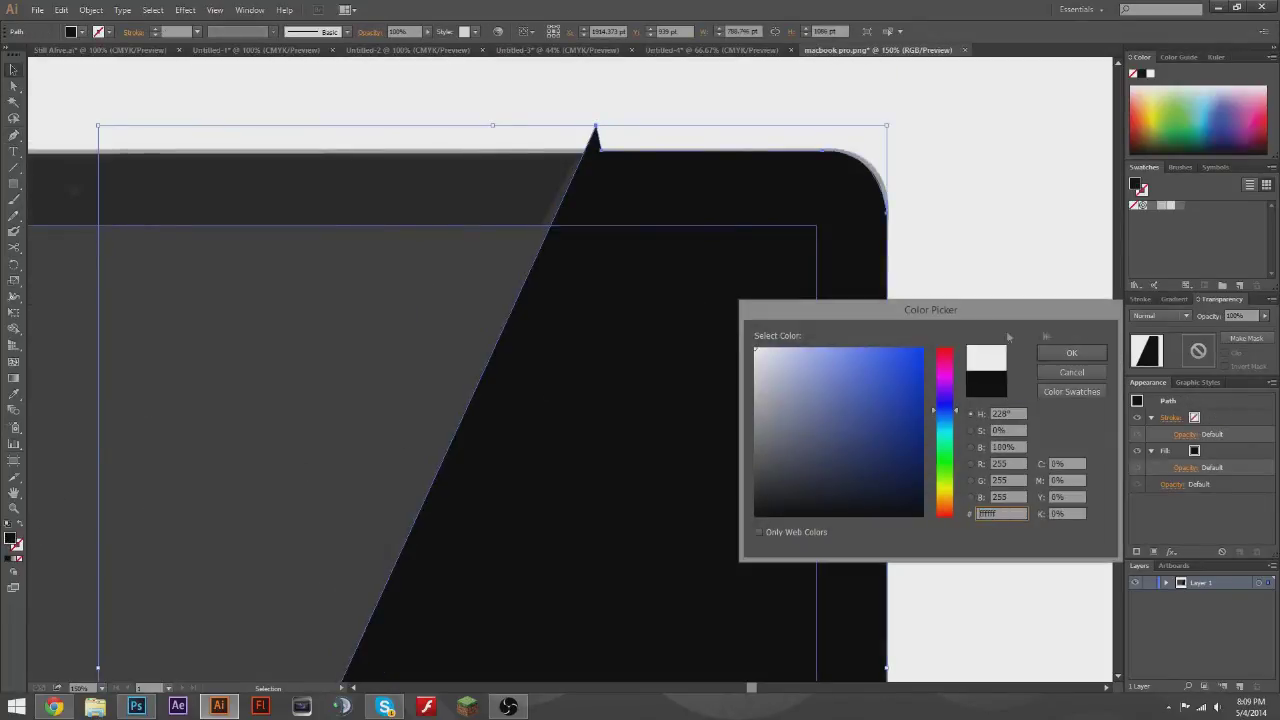
pyautogui.click(1074, 350)
pyautogui.hotkey('ctrl', 'shift', 'a')
pyautogui.scroll(1, 597, 203)
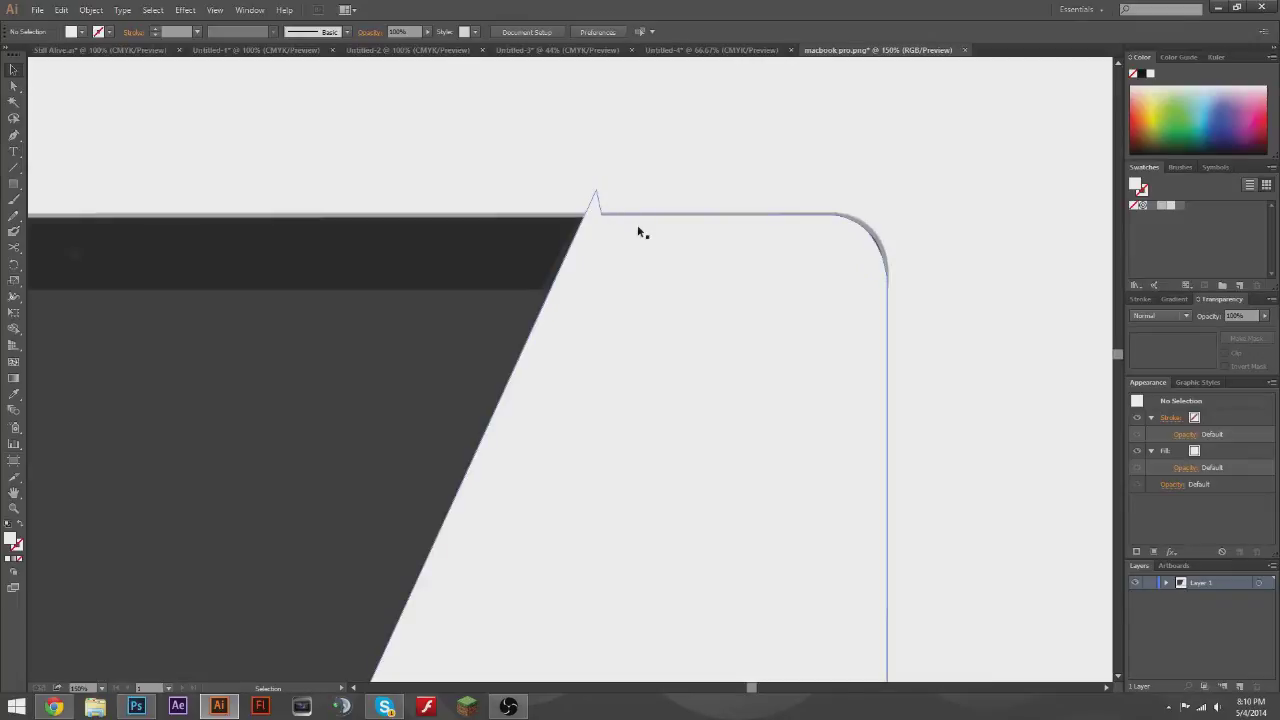
pyautogui.scroll(4, 640, 232)
# - Cut the stray spike off the glare's top edge with the Scissors tool
pyautogui.click(13, 137)
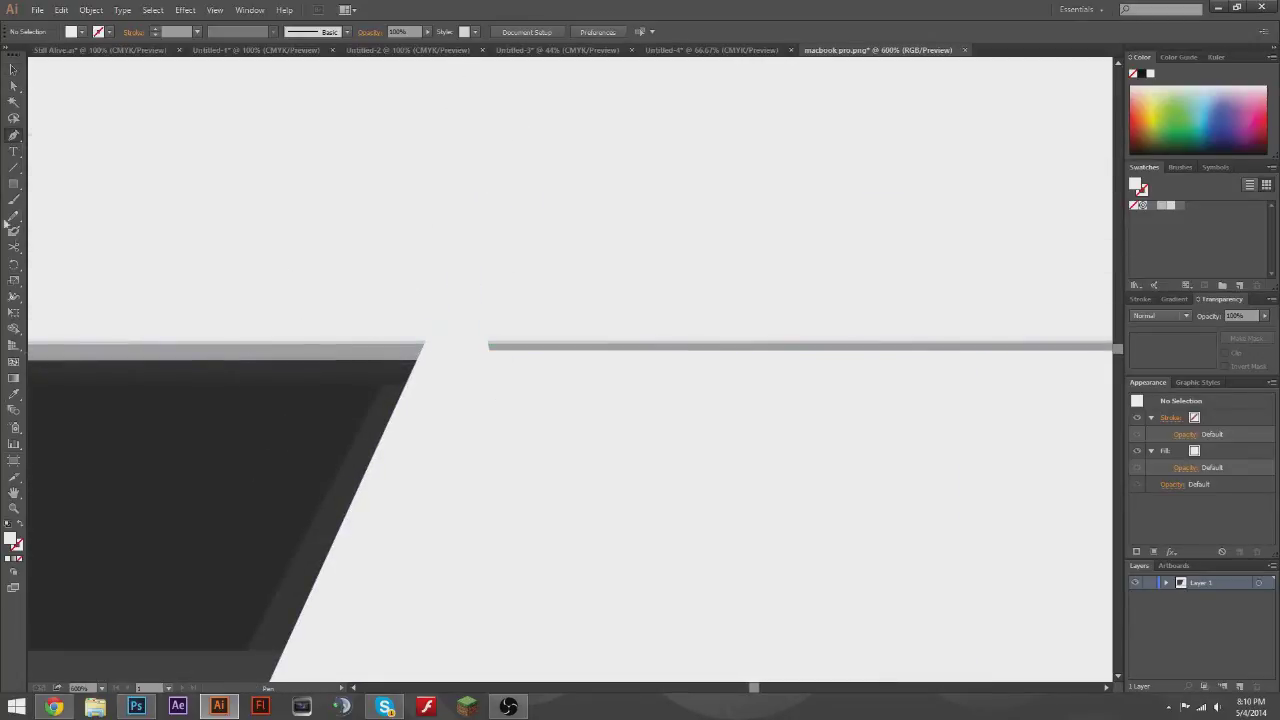
pyautogui.moveTo(13, 247); pyautogui.dragTo(72, 264)
pyautogui.click(489, 348)
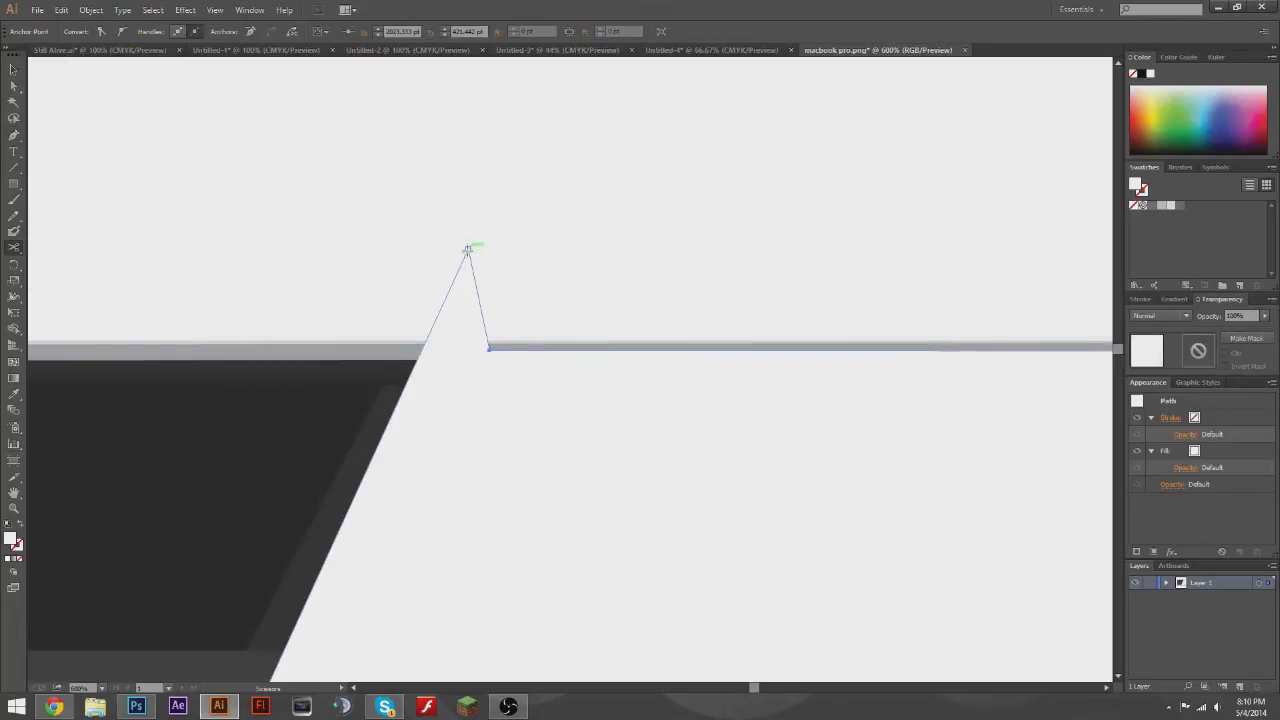
pyautogui.click(421, 353)
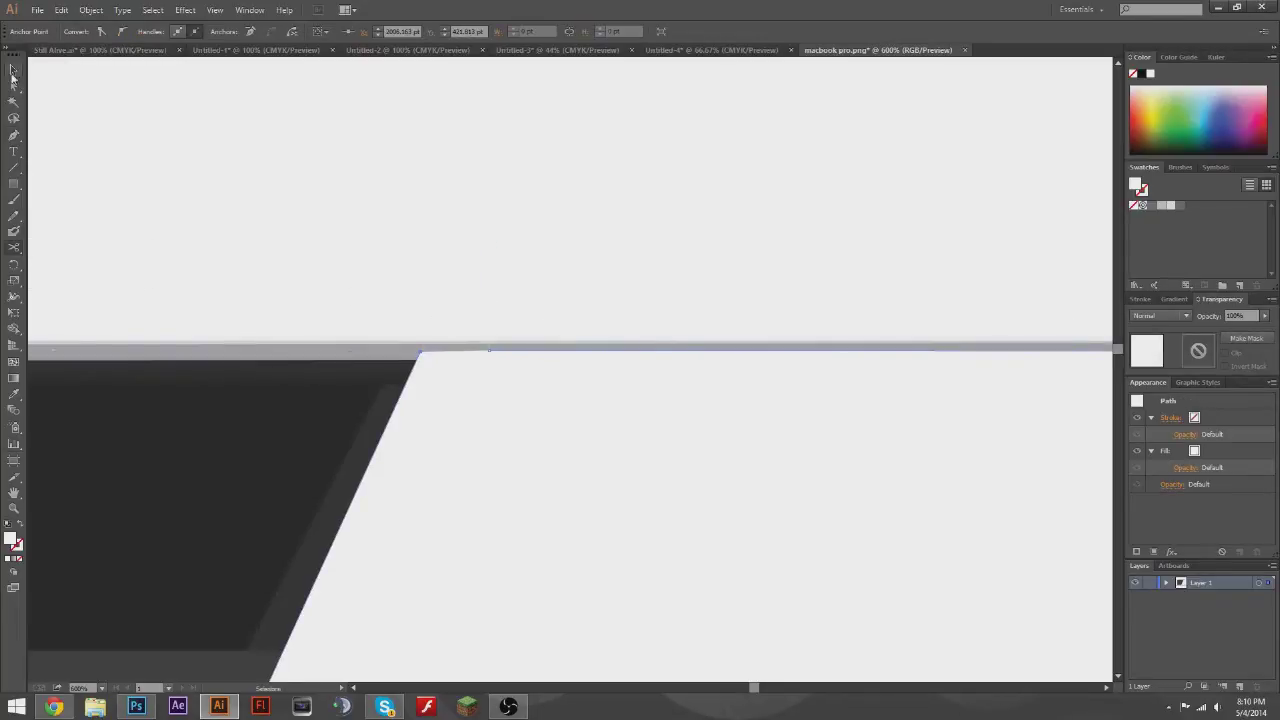
pyautogui.click(13, 69)
pyautogui.moveTo(431, 340); pyautogui.dragTo(466, 248)
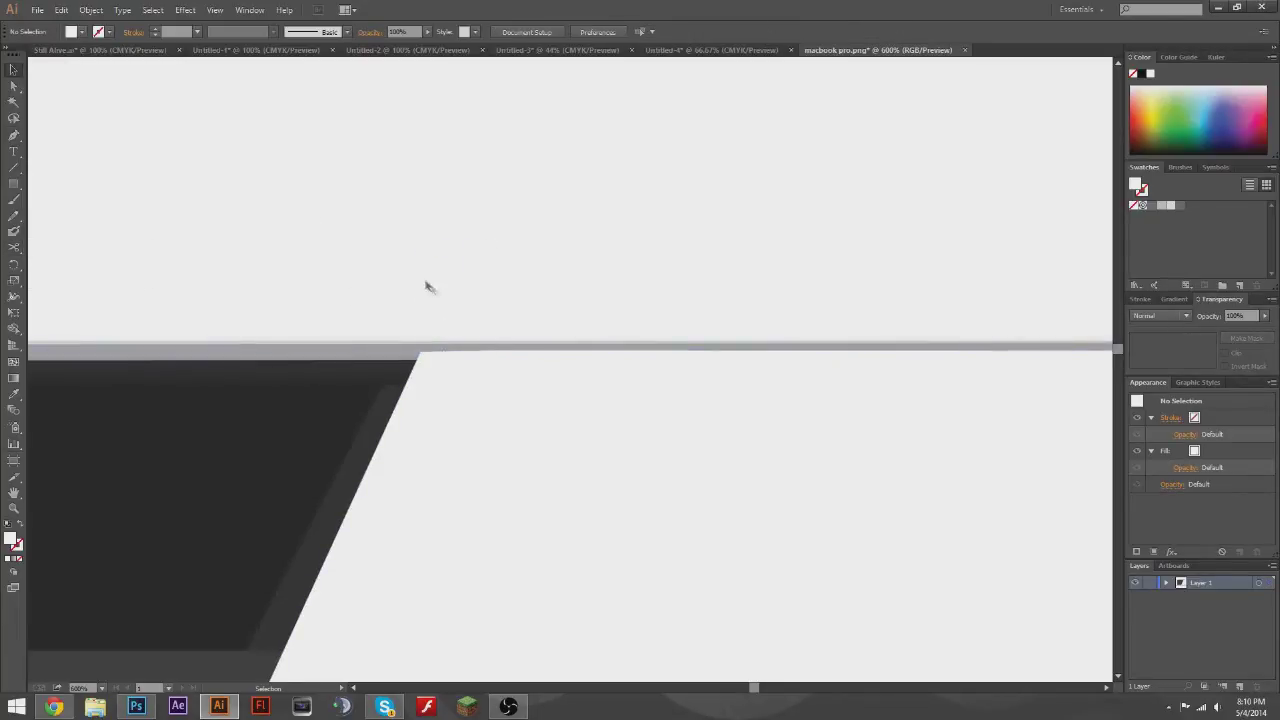
# - Lower the white glare's opacity to 22%
pyautogui.scroll(-1, 600, 360)
pyautogui.scroll(-3, 797, 428)
pyautogui.write('54')
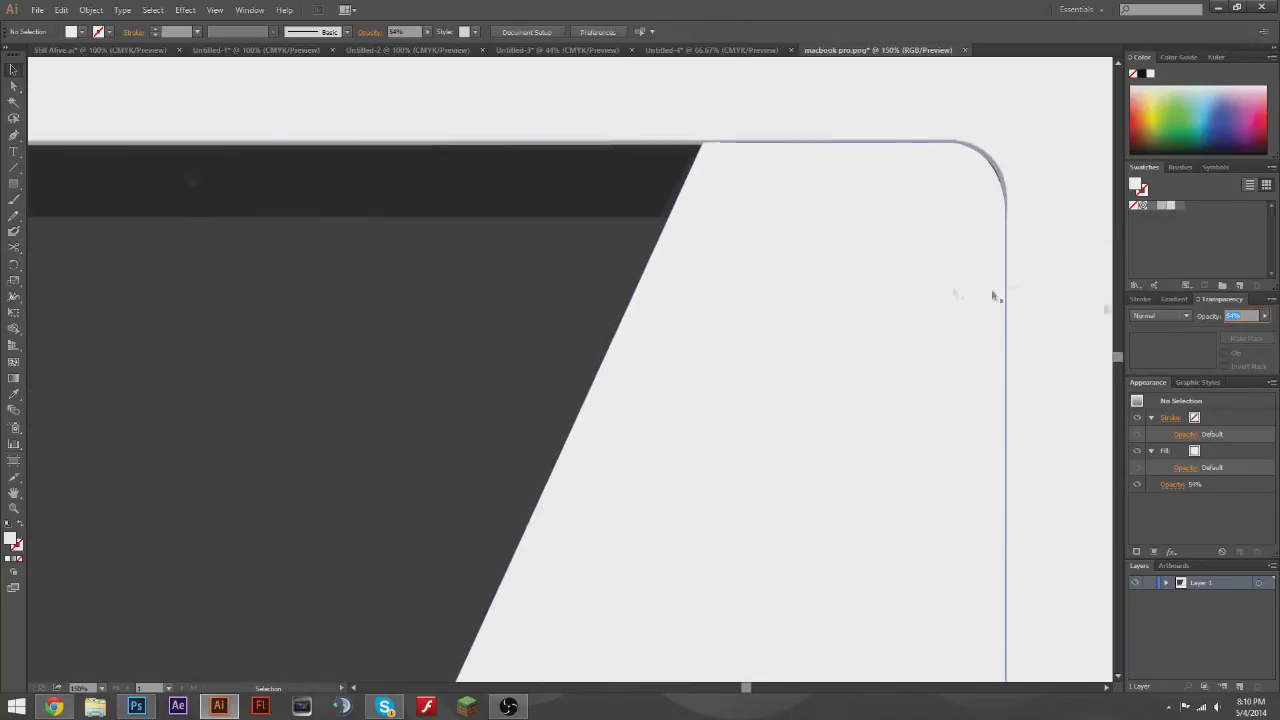
pyautogui.click(993, 296)
pyautogui.click(1264, 315)
pyautogui.moveTo(1240, 326); pyautogui.dragTo(1215, 327)
# - Set the glare opacity to 10% and inspect the laptop against the reference photo
pyautogui.scroll(-3, 1042, 321)
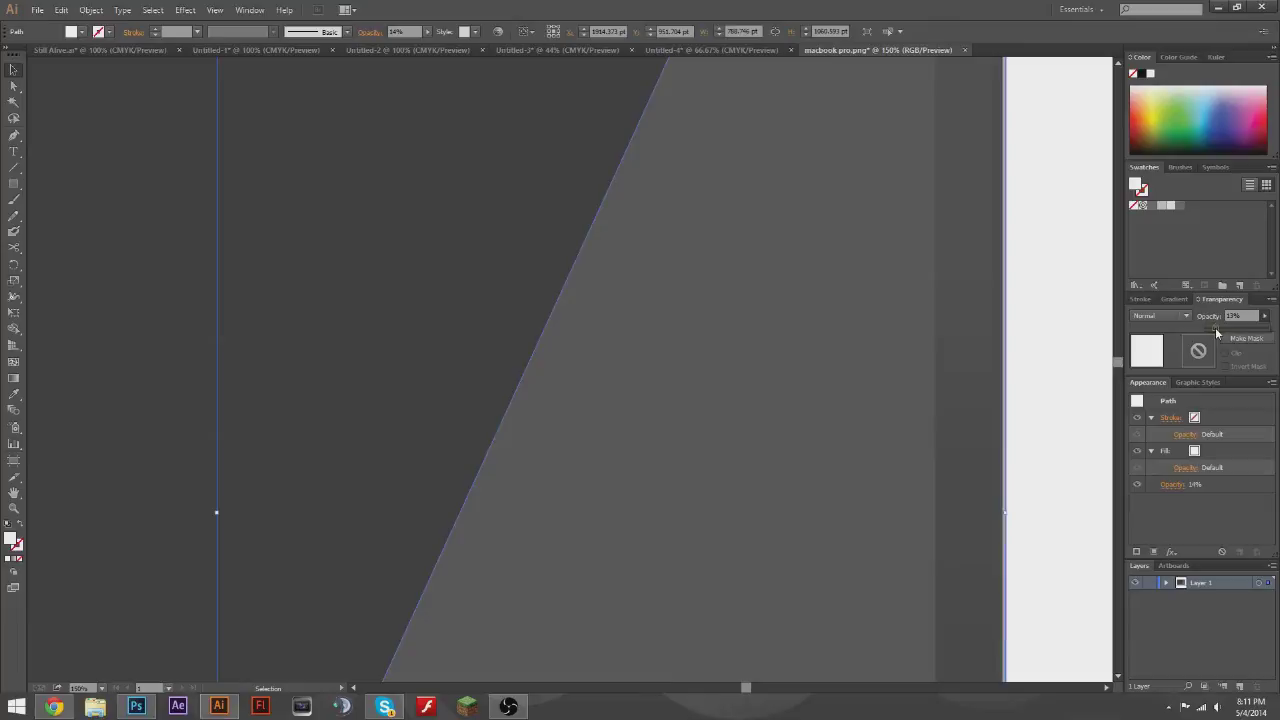
pyautogui.click(1077, 326)
pyautogui.scroll(-3, 1074, 318)
pyautogui.scroll(1, 1063, 370)
pyautogui.scroll(3, 1071, 382)
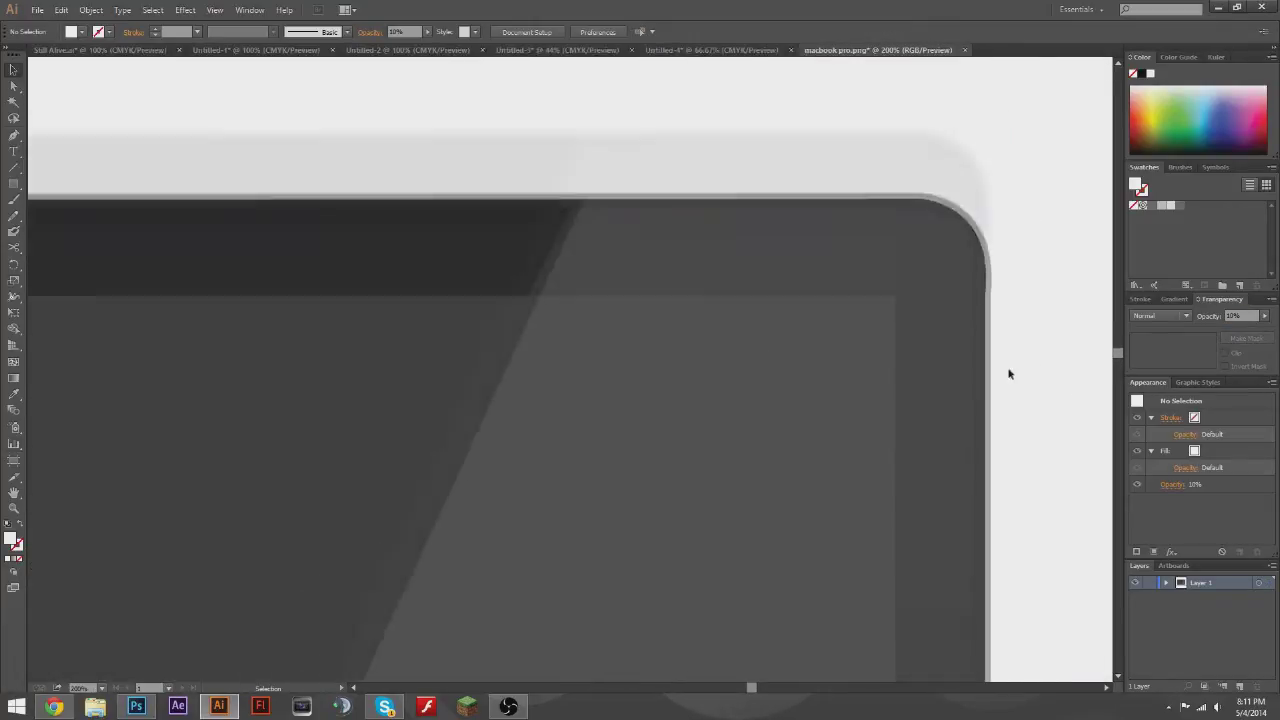
pyautogui.scroll(3, 953, 245)
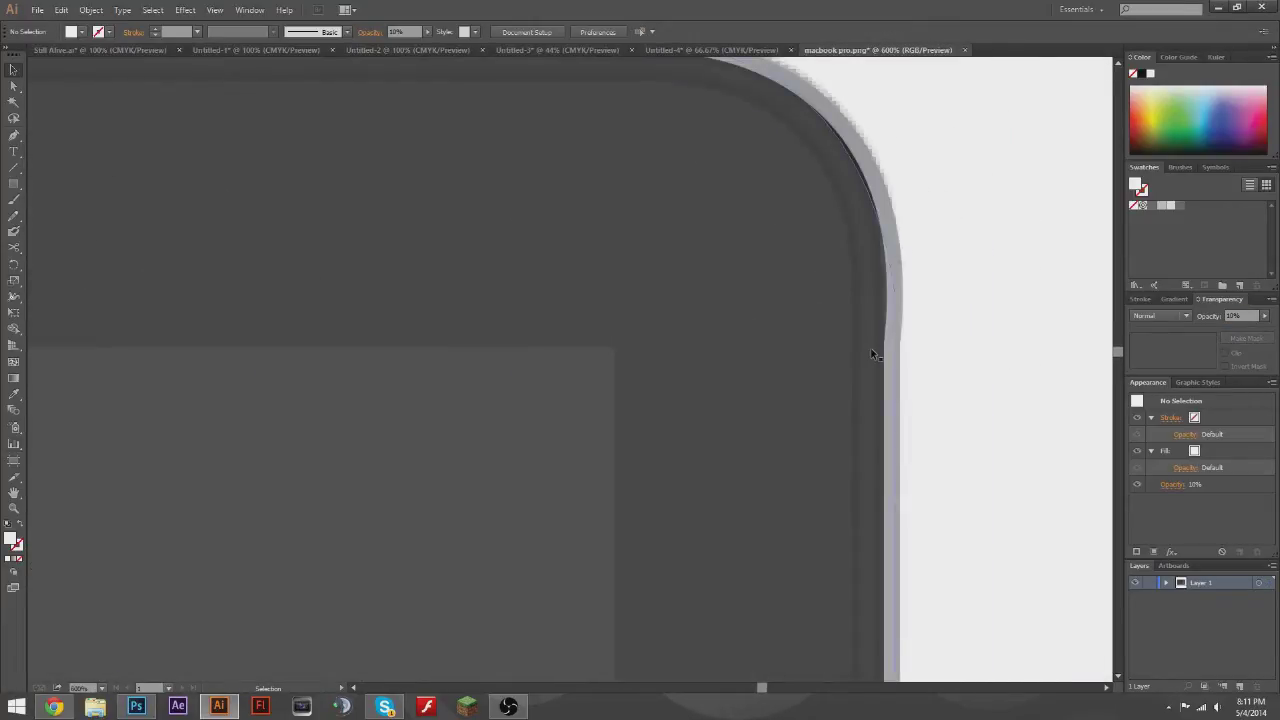
pyautogui.scroll(-5, 873, 354)
pyautogui.click(511, 453)
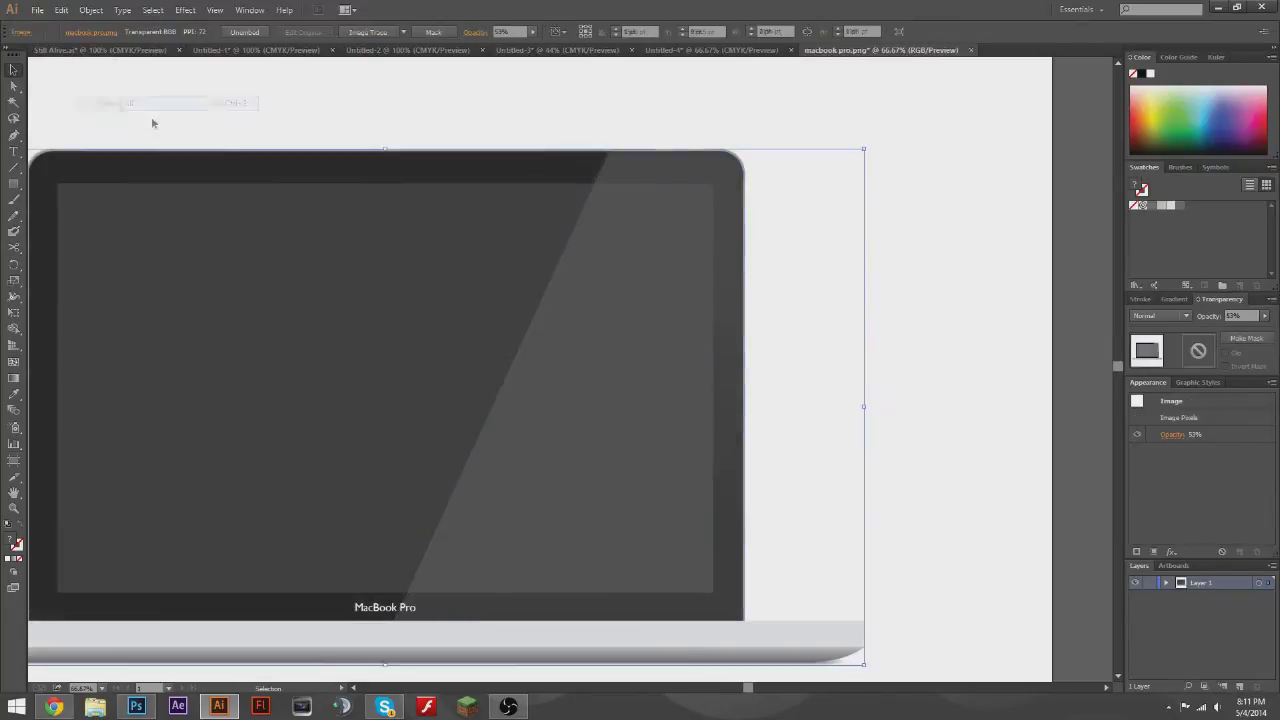
pyautogui.click(862, 455)
pyautogui.scroll(-1, 693, 487)
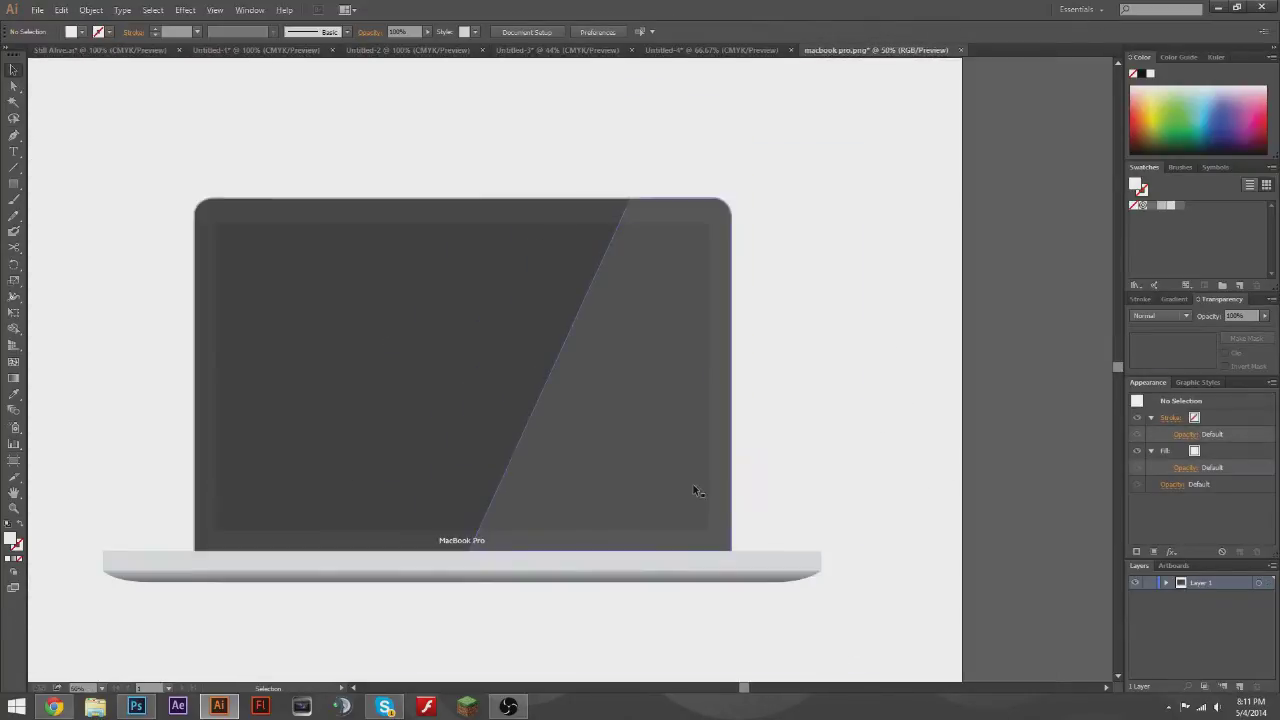
pyautogui.scroll(2, 874, 380)
pyautogui.write('10')
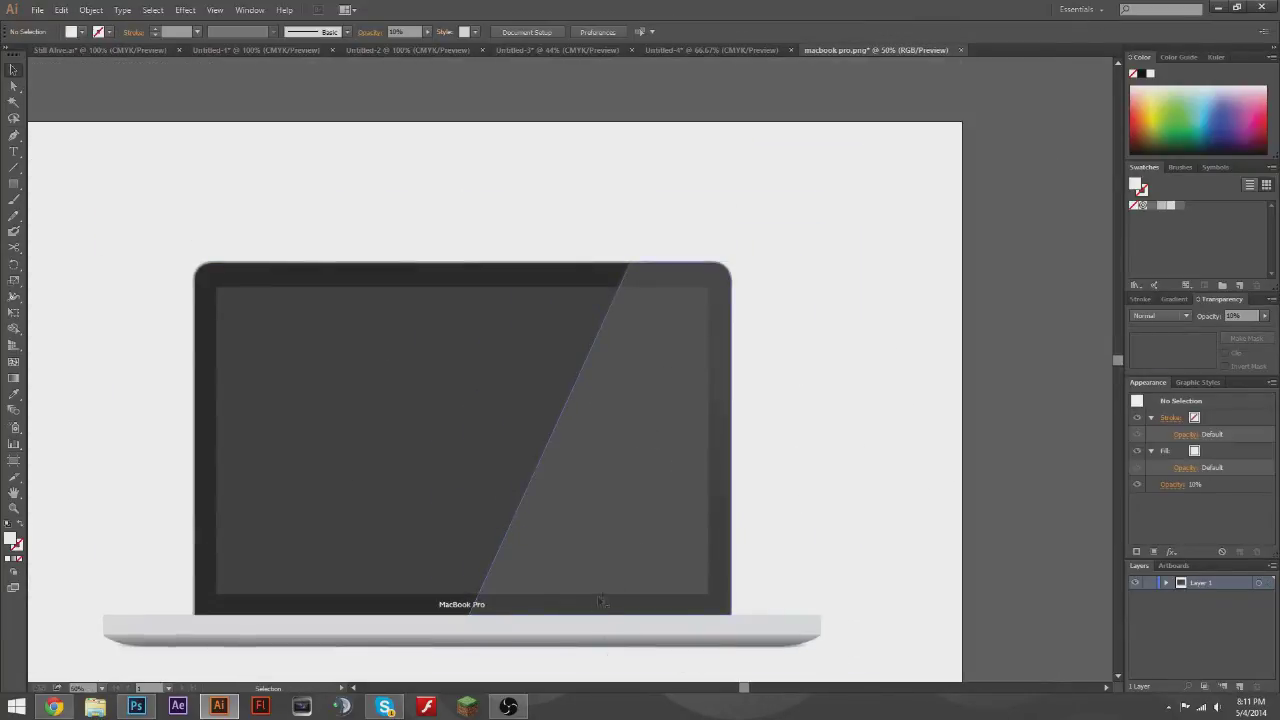
# - Raise the screen bezel's opacity to 100% so it shows solid black
pyautogui.click(556, 272)
pyautogui.moveTo(1253, 330); pyautogui.dragTo(1266, 330)
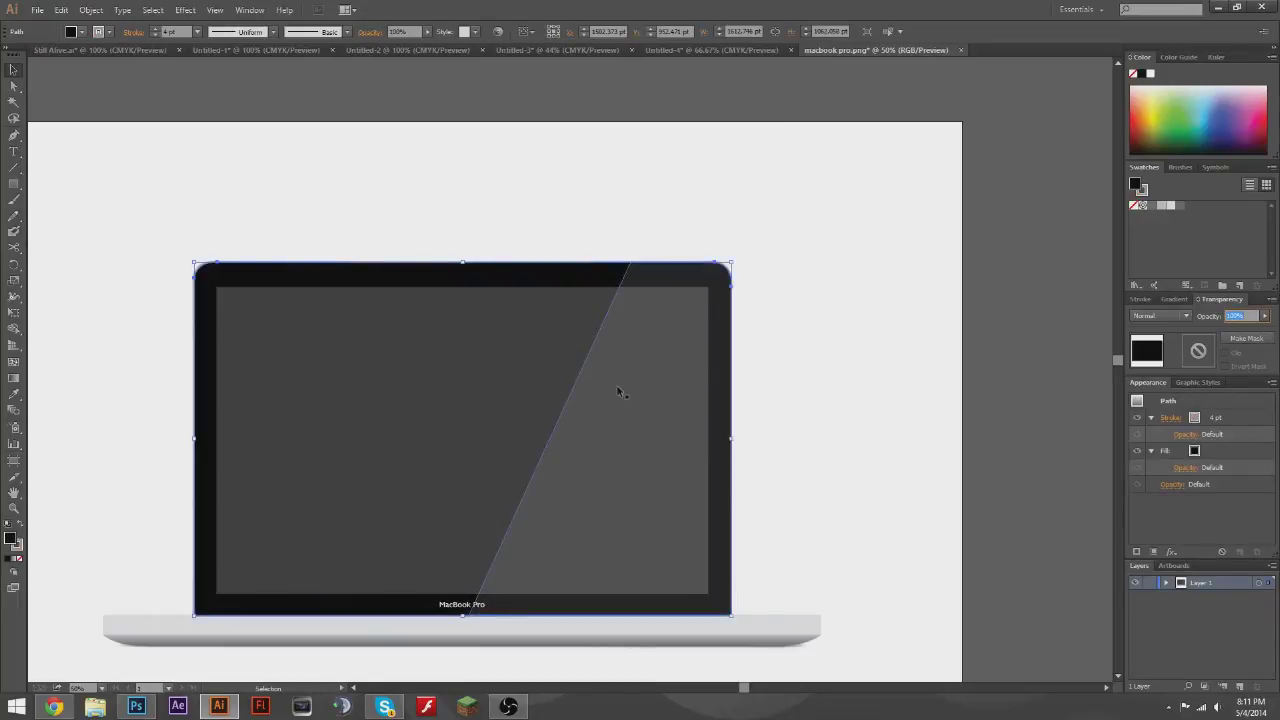
pyautogui.click(790, 625)
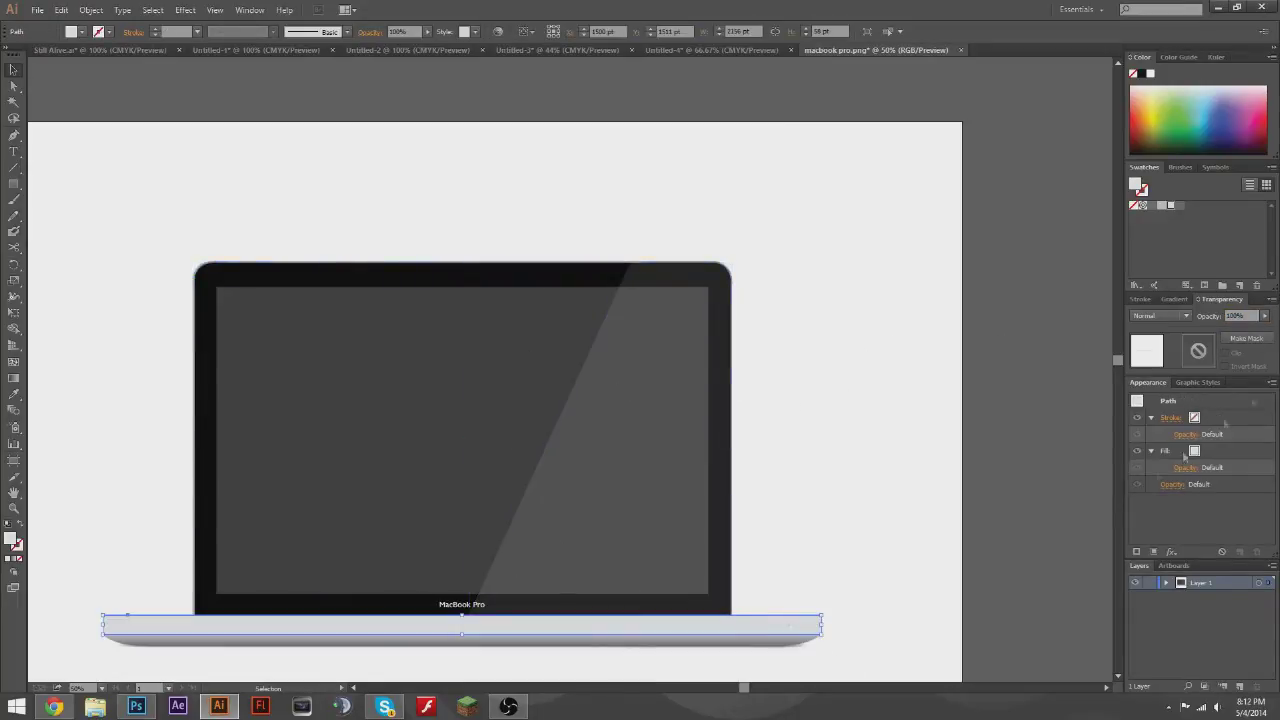
pyautogui.click(803, 650)
pyautogui.scroll(2, 849, 552)
pyautogui.scroll(2, 849, 552)
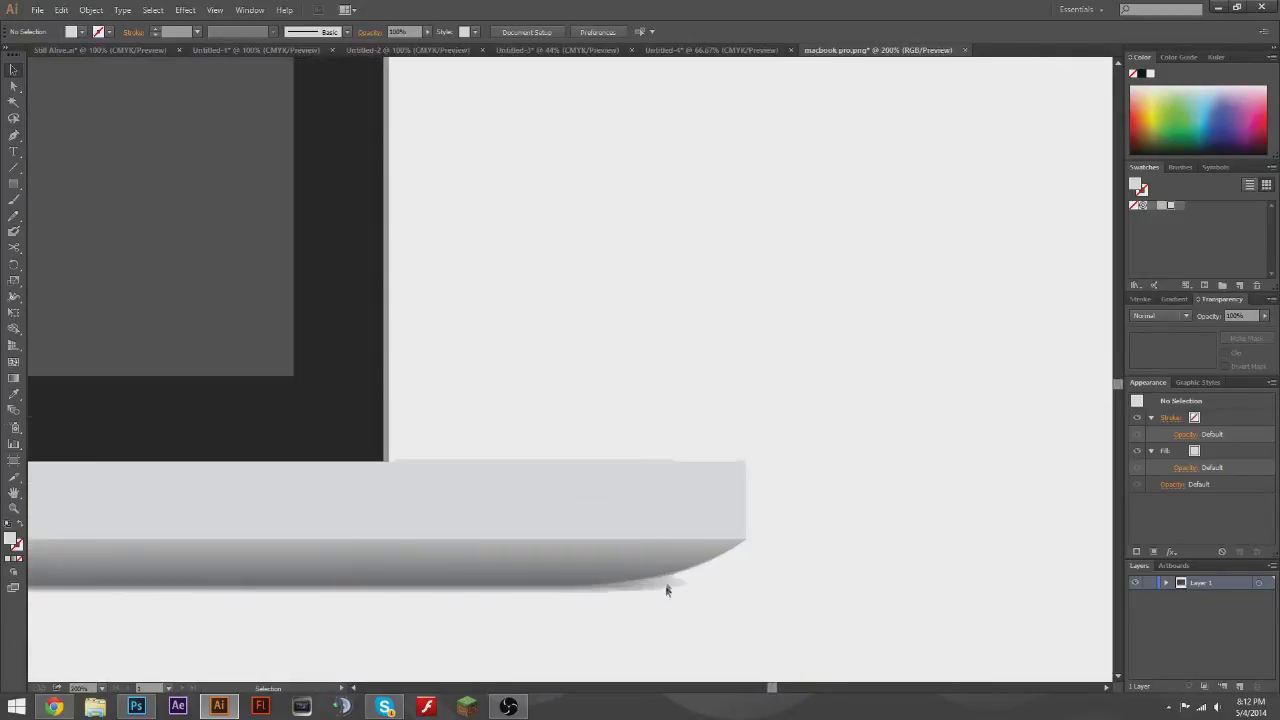
pyautogui.scroll(-2, 471, 291)
pyautogui.scroll(-2, 471, 291)
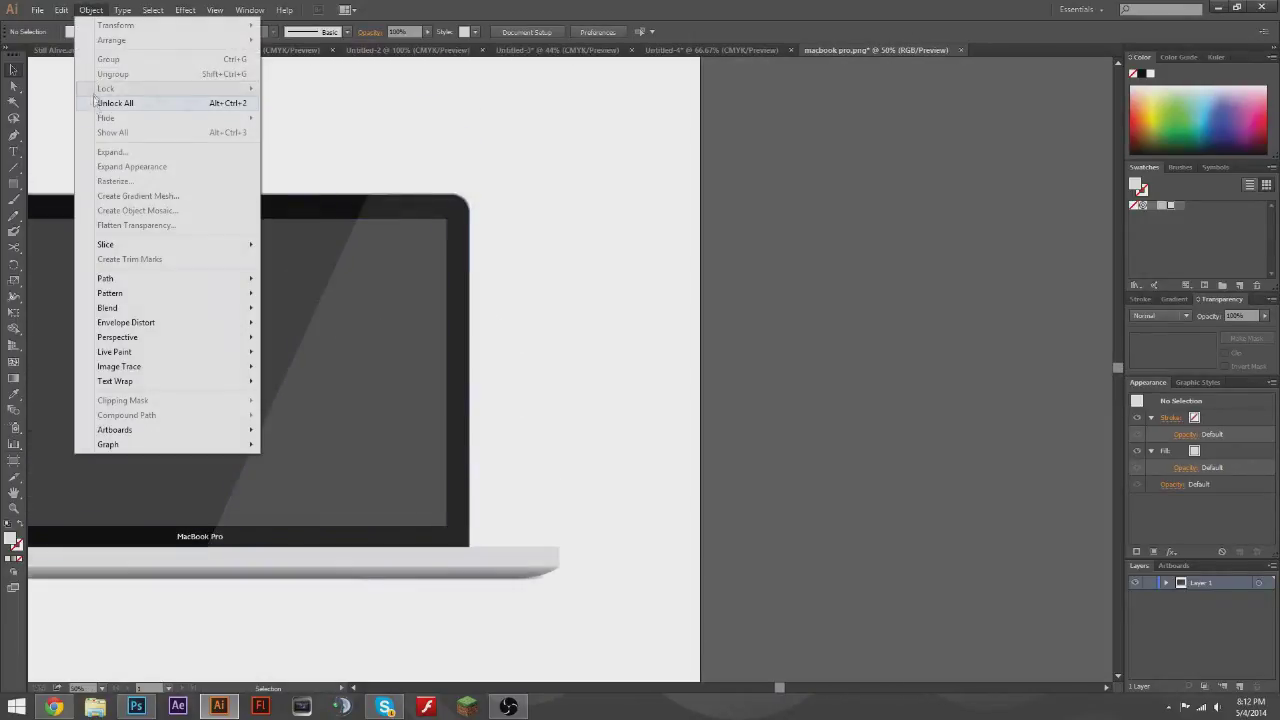
# - Enter 39 as the screen bezel's opacity value
pyautogui.scroll(2, 113, 267)
pyautogui.scroll(2, 113, 267)
pyautogui.click(289, 243)
pyautogui.click(1235, 315)
pyautogui.write('39')
pyautogui.press('Return')
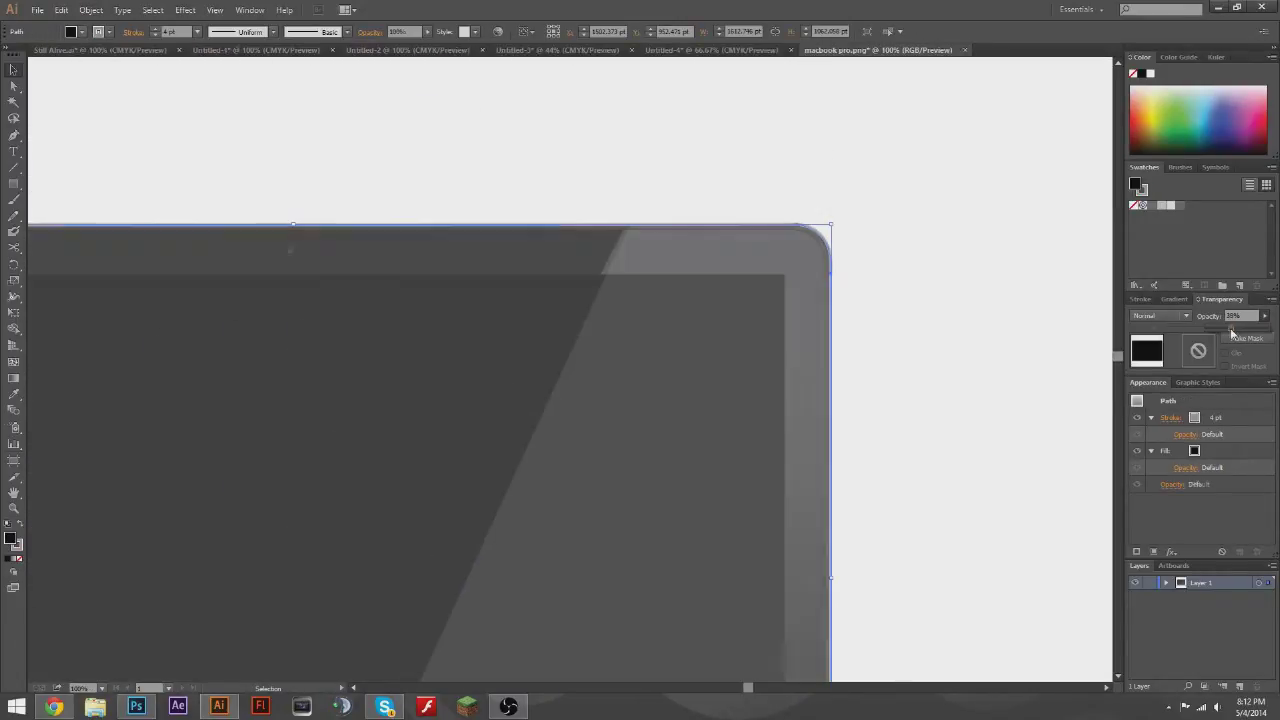
pyautogui.scroll(3, 586, 315)
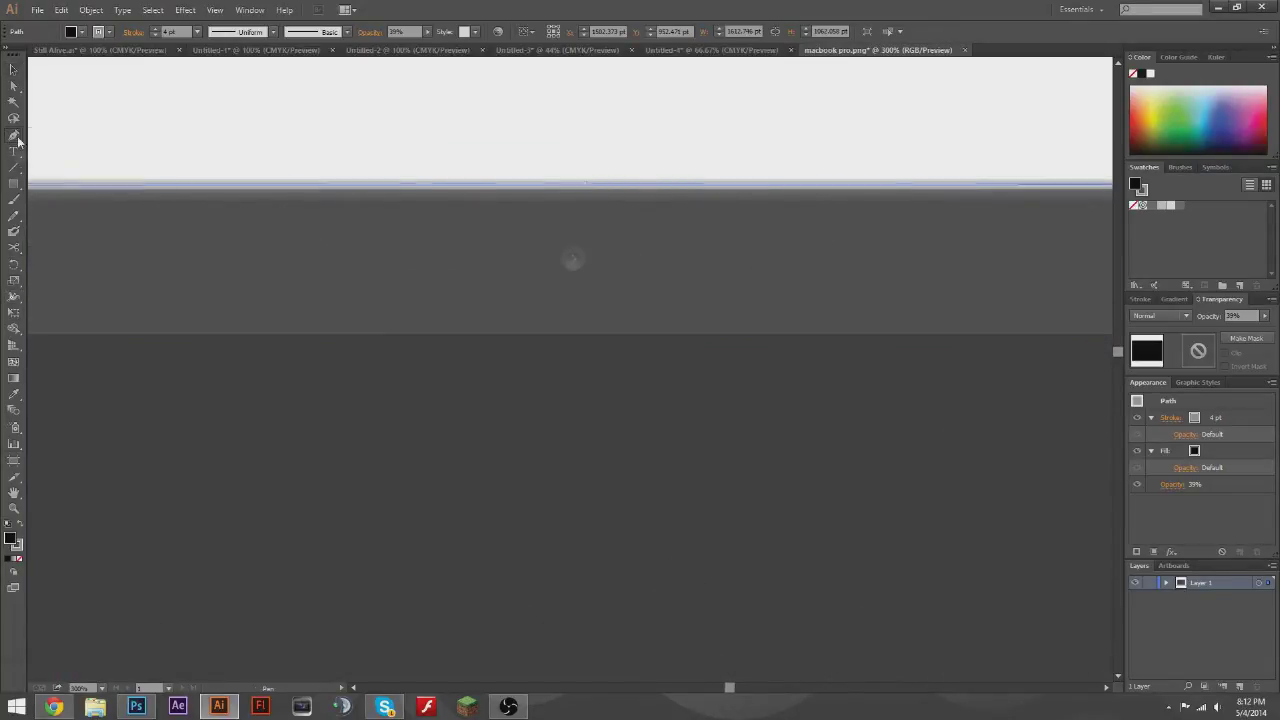
# - Draw a stroke-less webcam circle at the bezel's top centre, then unlock the reference photo
pyautogui.moveTo(13, 183); pyautogui.dragTo(60, 184)
pyautogui.moveTo(557, 243); pyautogui.dragTo(589, 277)
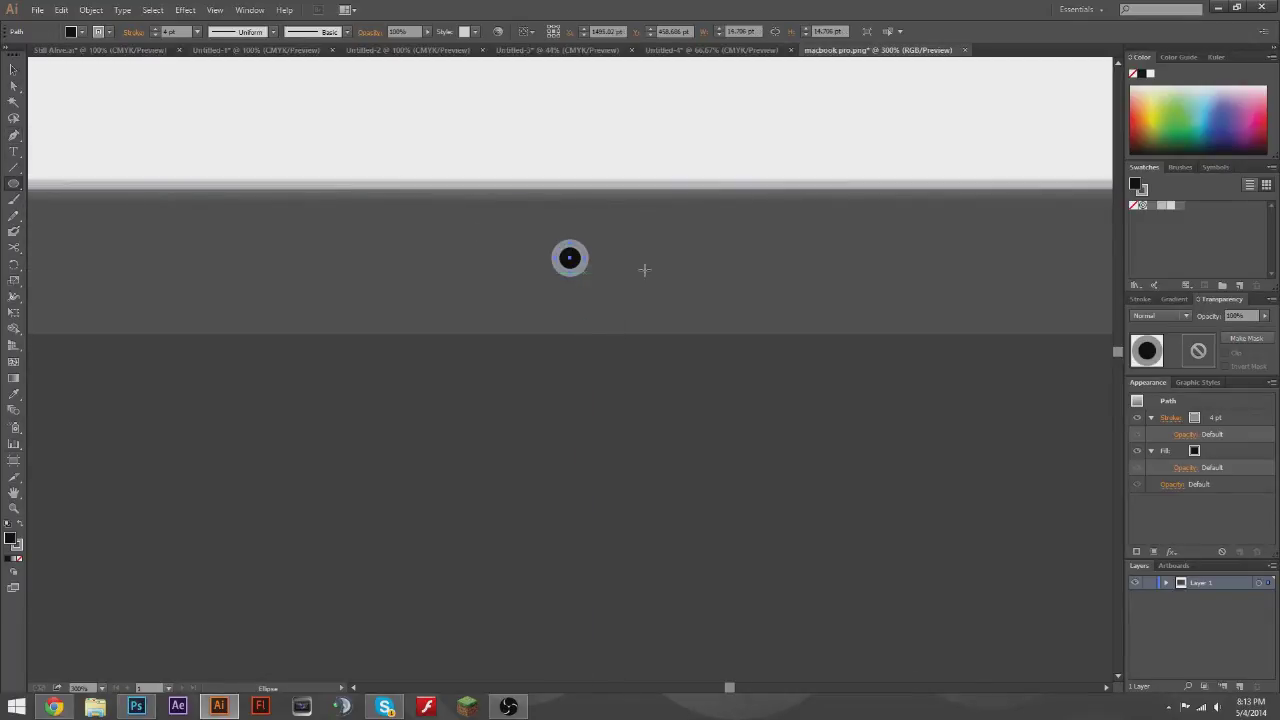
pyautogui.click(19, 557)
pyautogui.press('v')
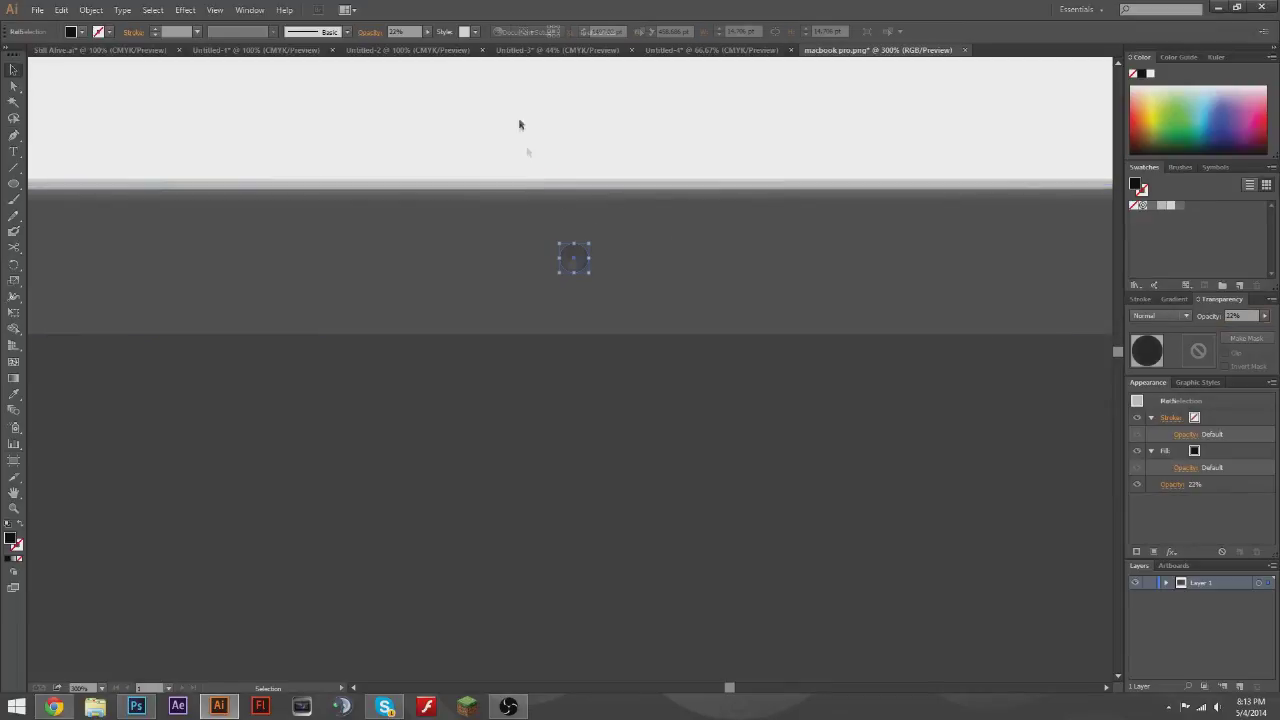
pyautogui.click(1052, 280)
pyautogui.click(577, 268)
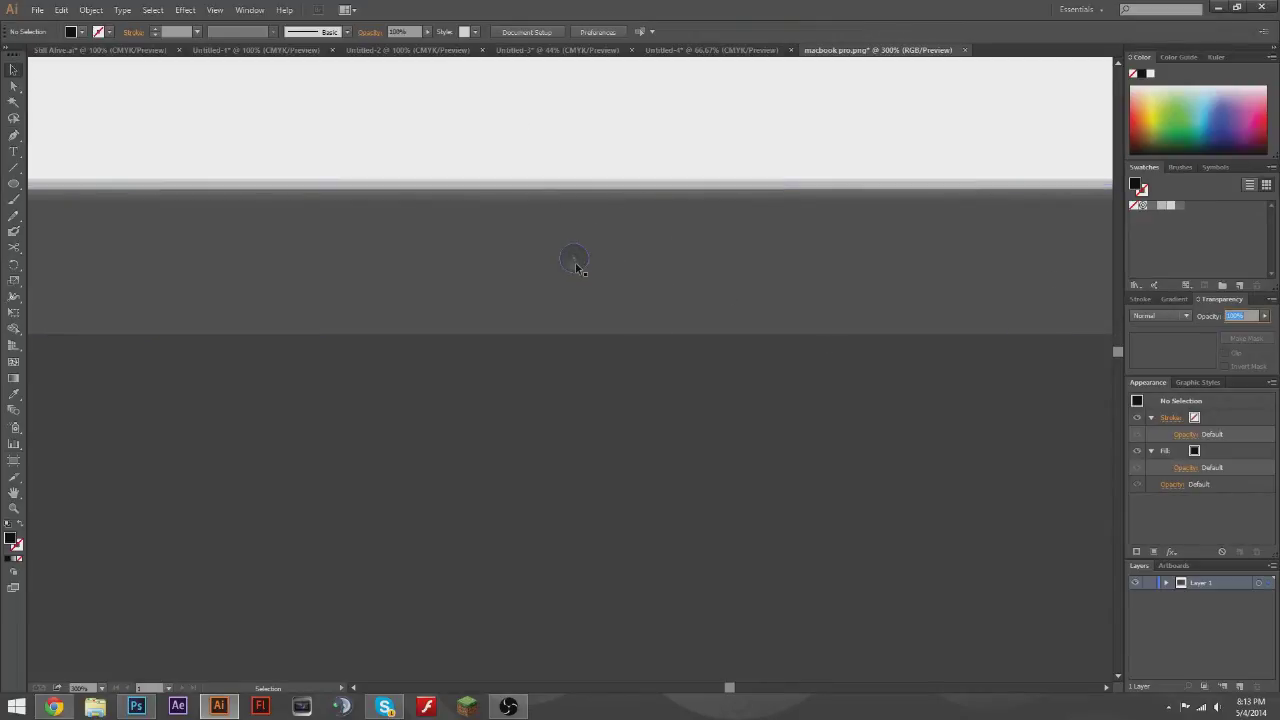
pyautogui.moveTo(652, 262); pyautogui.dragTo(655, 263)
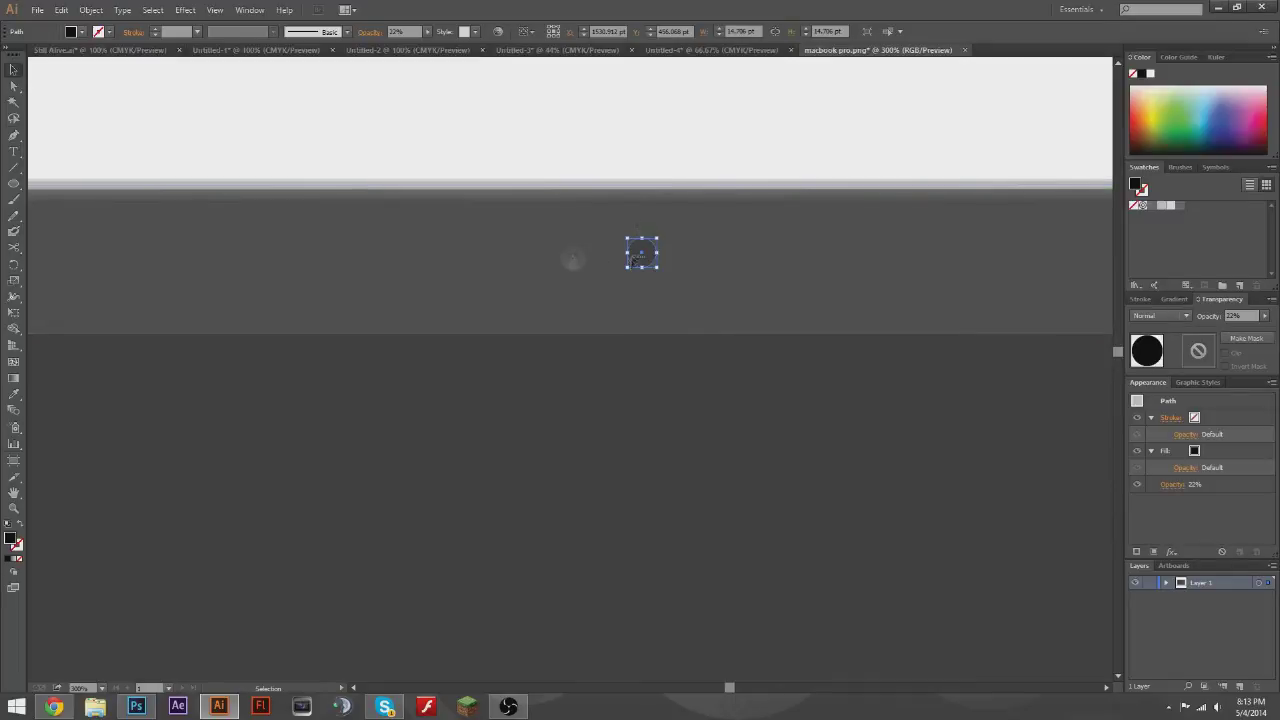
pyautogui.click(91, 10)
pyautogui.click(551, 143)
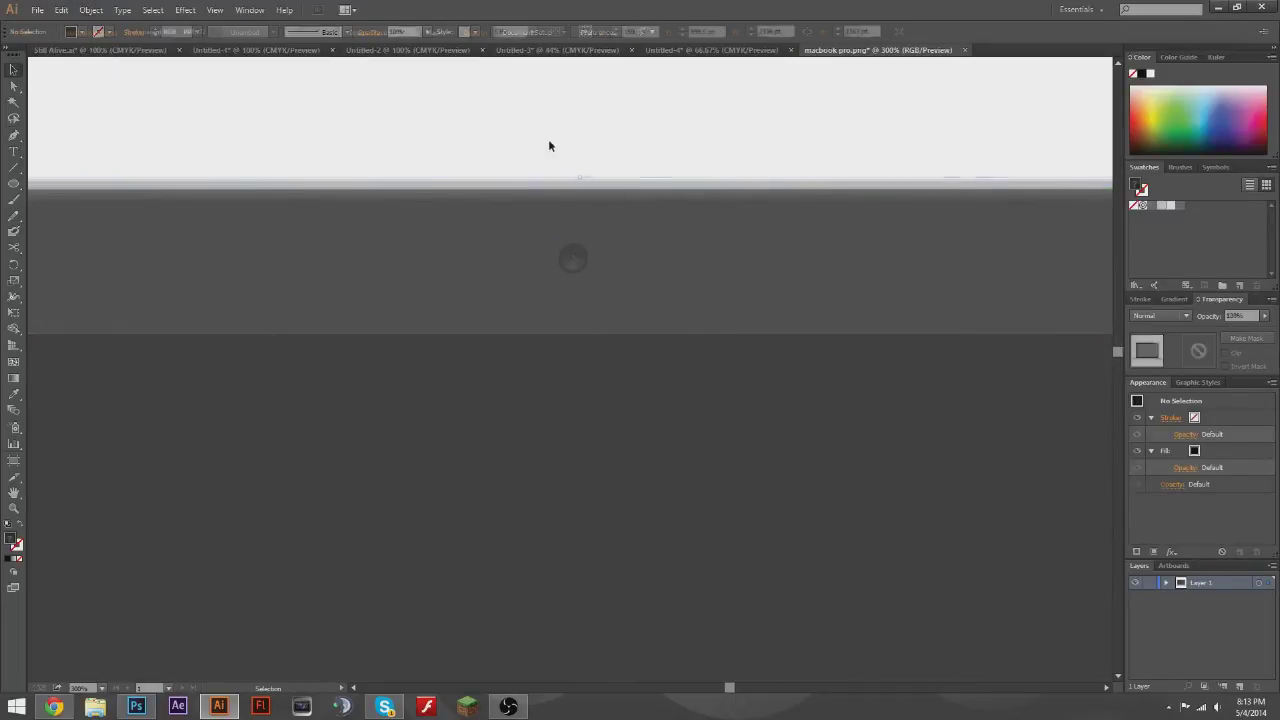
# - Sample the reference photo's grey (R 84, G 86, B 89) and save it as a swatch
pyautogui.moveTo(651, 178); pyautogui.dragTo(651, 135)
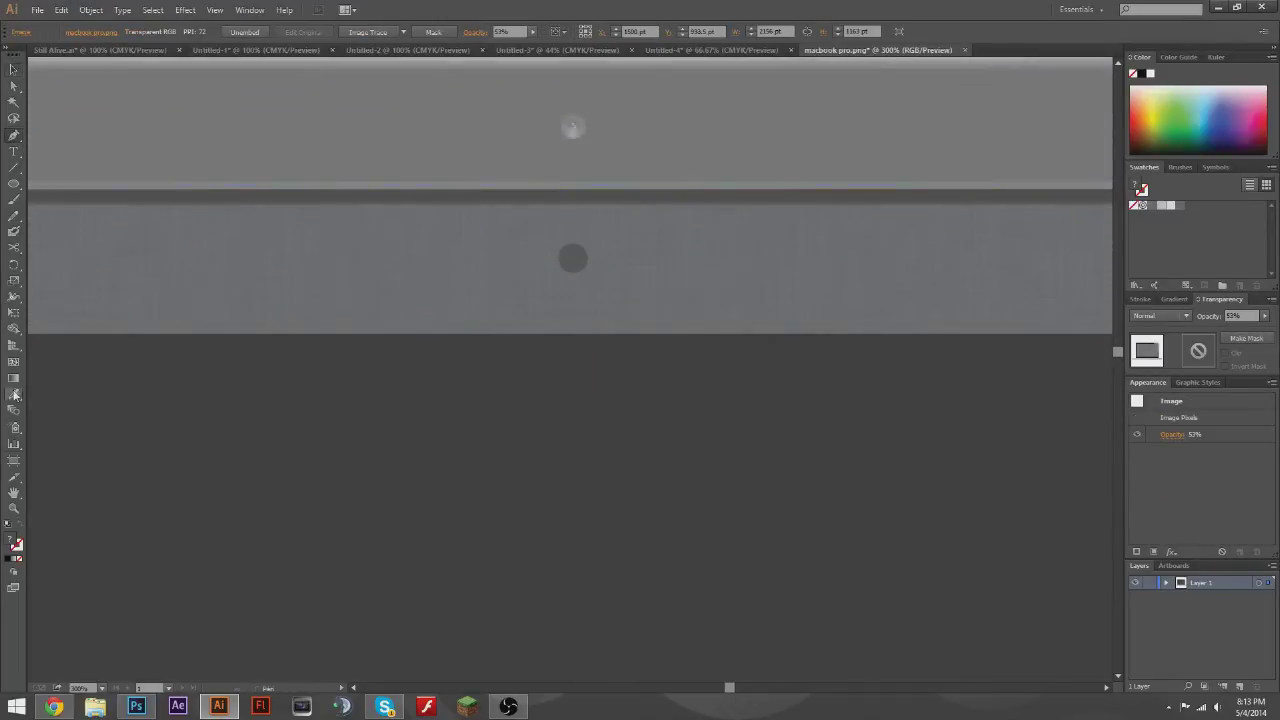
pyautogui.click(574, 128)
pyautogui.click(1231, 290)
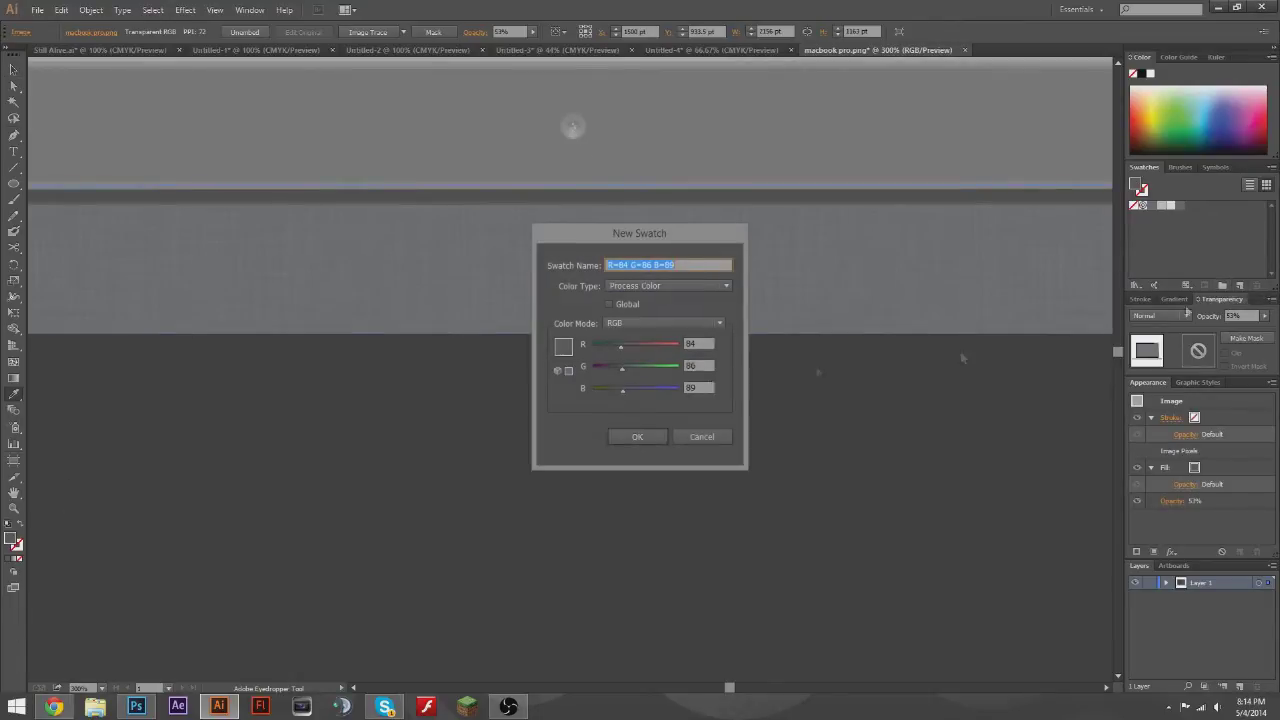
pyautogui.click(645, 434)
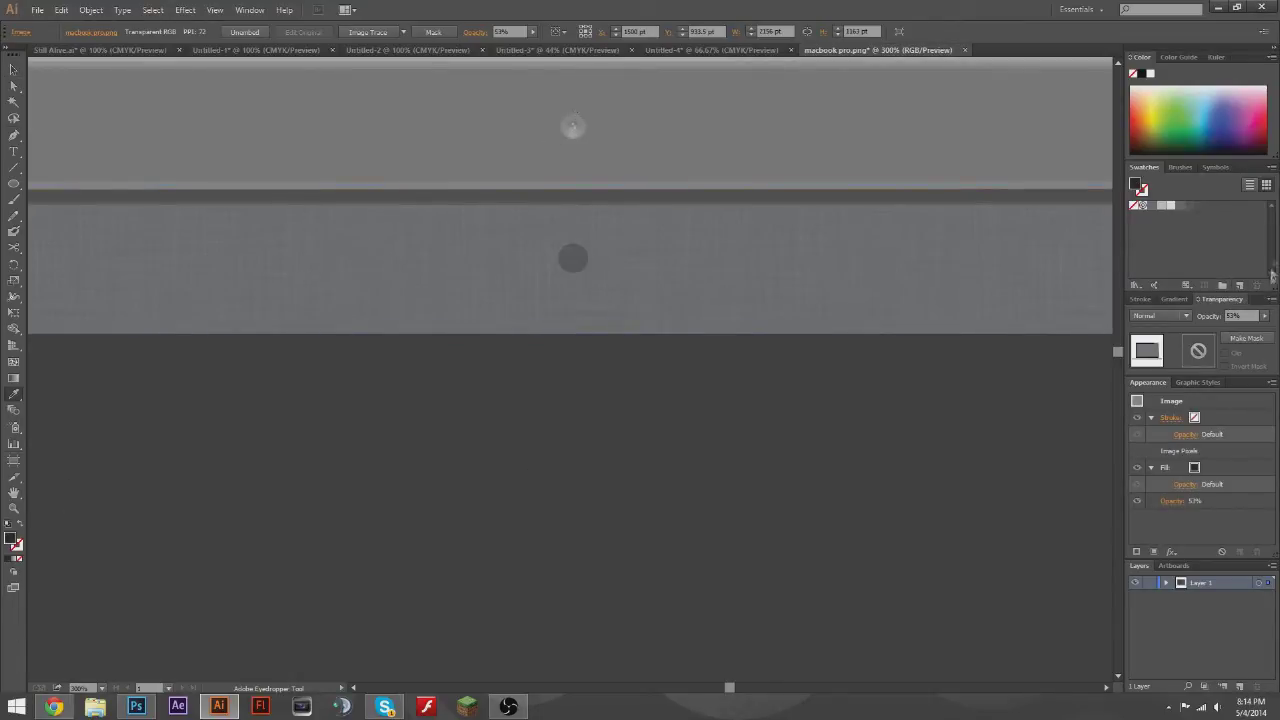
pyautogui.click(1240, 285)
pyautogui.click(640, 433)
# - Fill the webcam circle with a dark radial gradient, dark stop at about 53%
pyautogui.click(573, 258)
pyautogui.click(1176, 299)
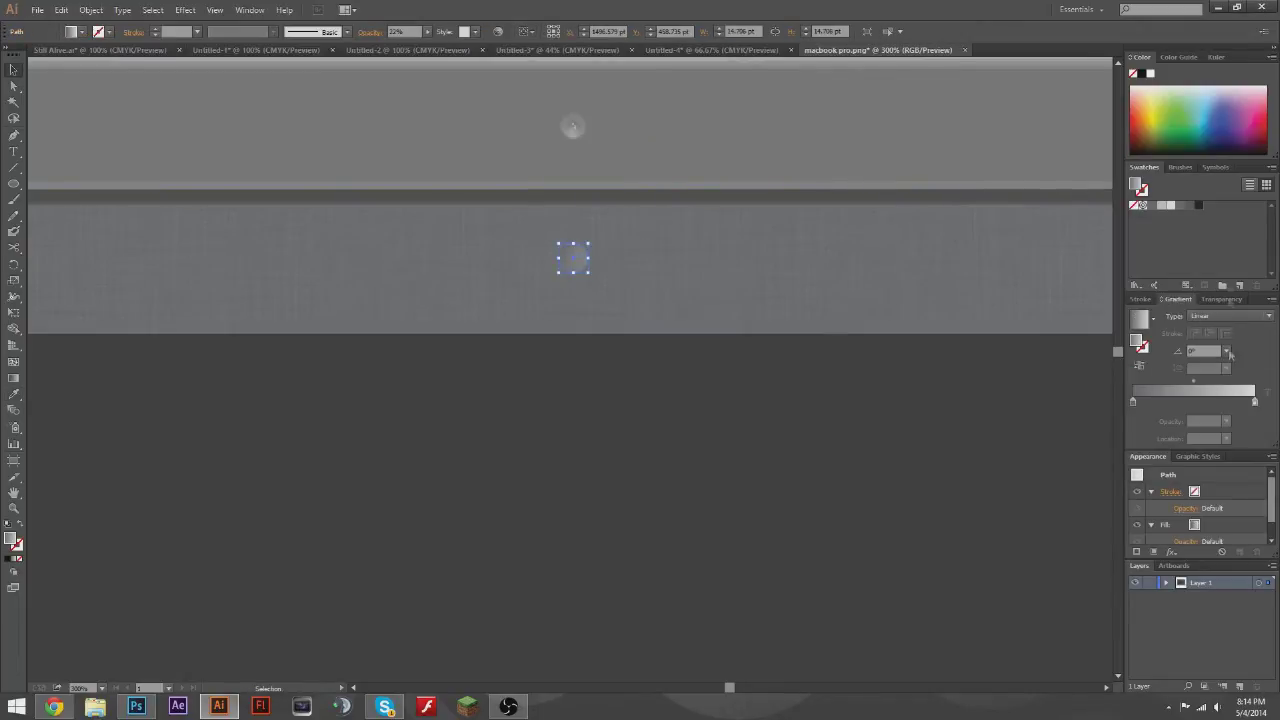
pyautogui.moveTo(1155, 405); pyautogui.dragTo(1133, 401)
pyautogui.moveTo(1198, 205); pyautogui.dragTo(1255, 401)
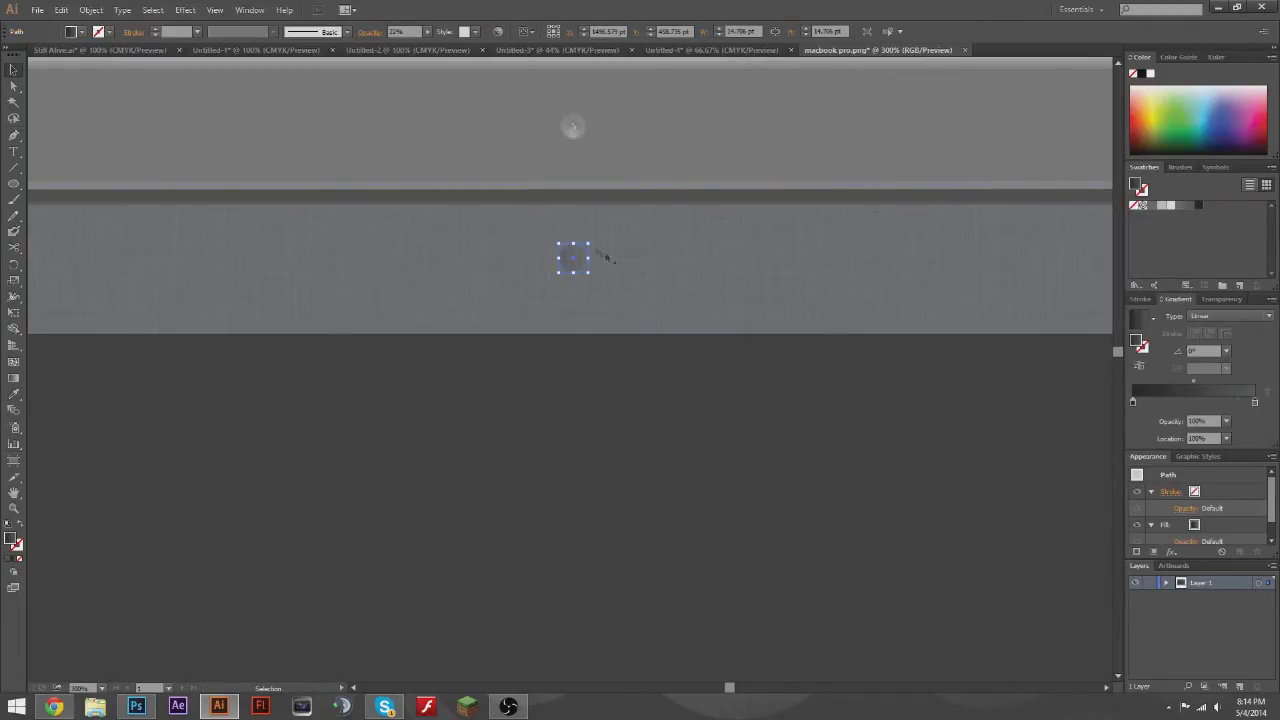
pyautogui.click(1222, 299)
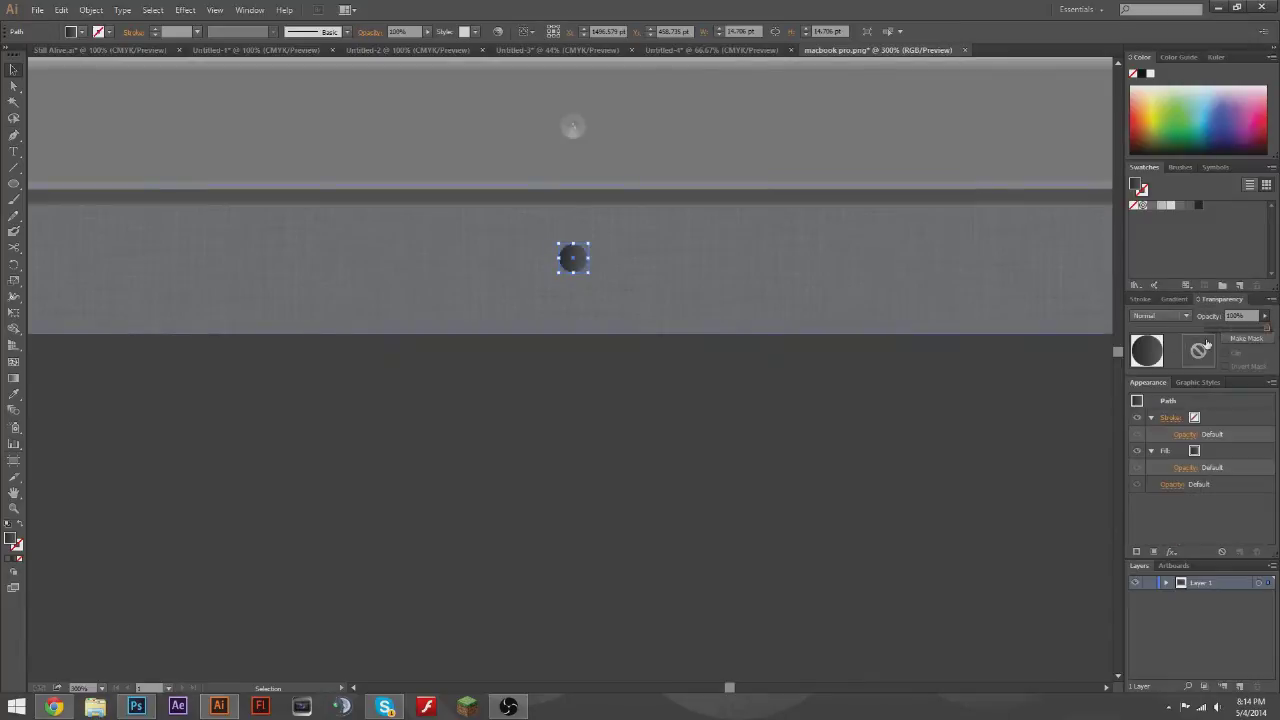
pyautogui.click(1184, 300)
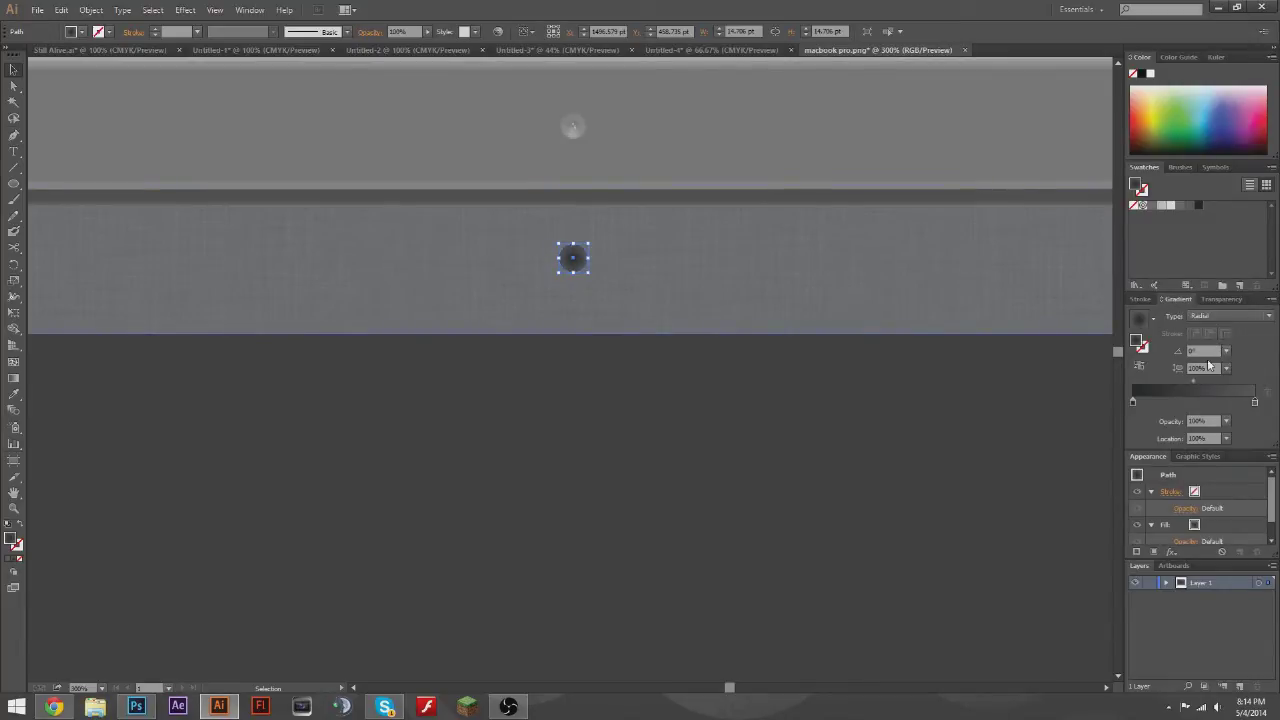
pyautogui.moveTo(1145, 408); pyautogui.dragTo(1107, 412)
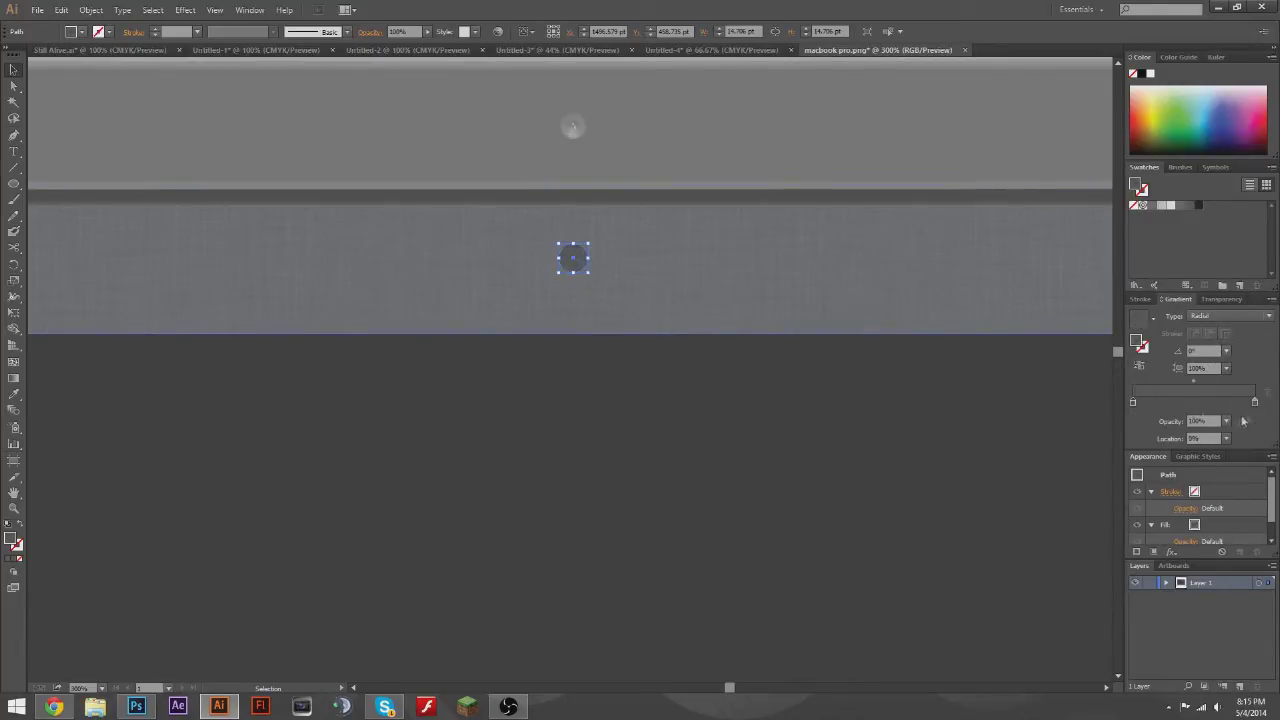
pyautogui.moveTo(1255, 403); pyautogui.dragTo(1167, 402)
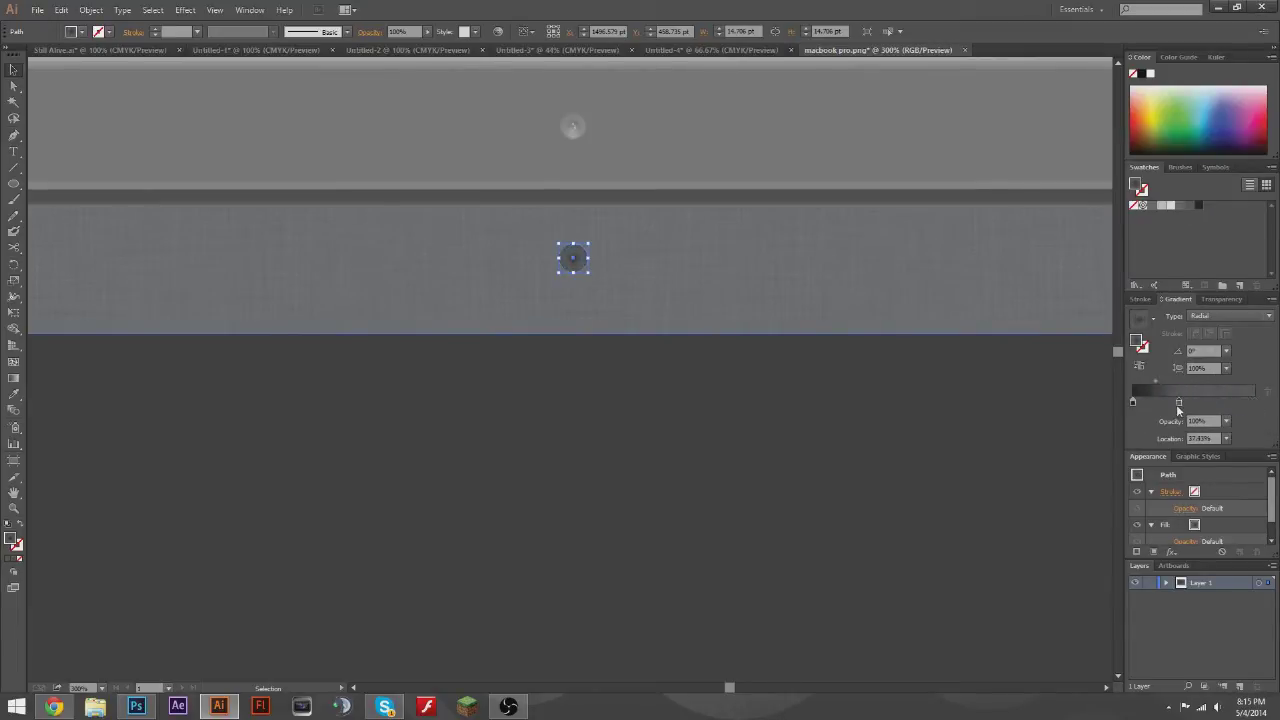
pyautogui.scroll(3, 699, 260)
pyautogui.scroll(2, 700, 283)
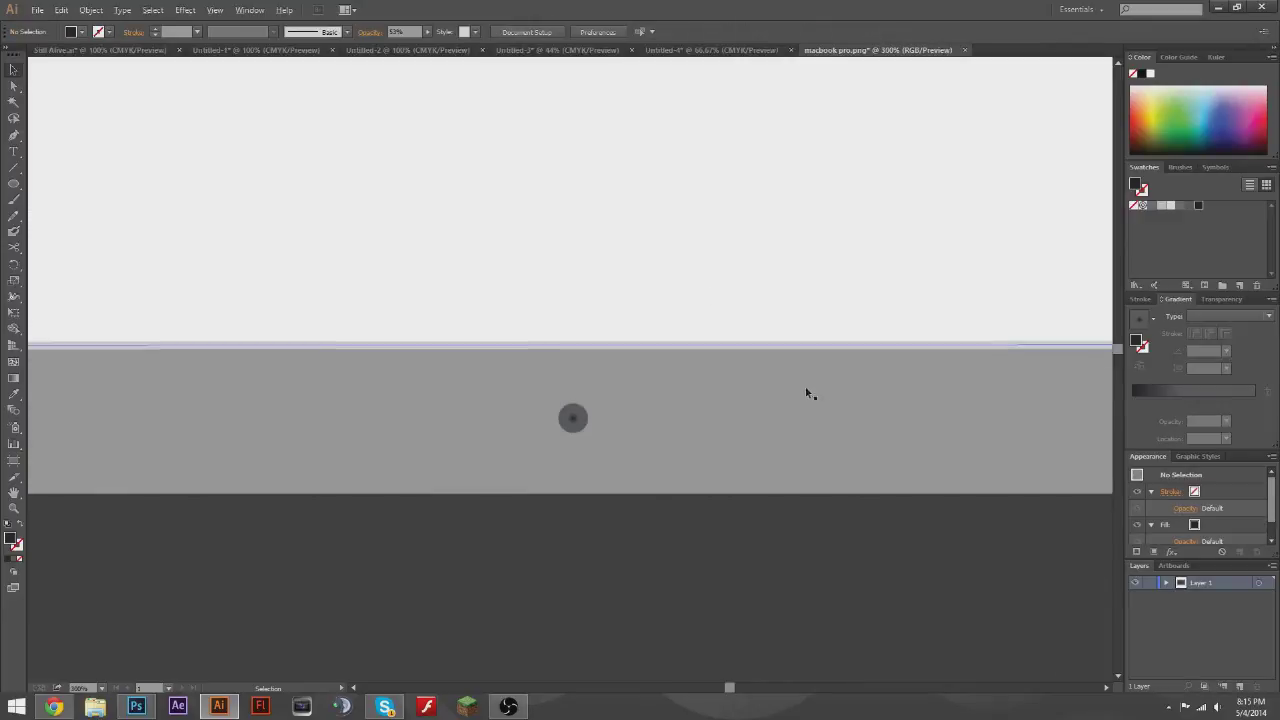
# - Select the laptop parts, undo an accidental move, and deselect everything
pyautogui.keyDown('alt'); pyautogui.scroll(-5, 890, 412); pyautogui.keyUp('alt')
pyautogui.click(952, 413)
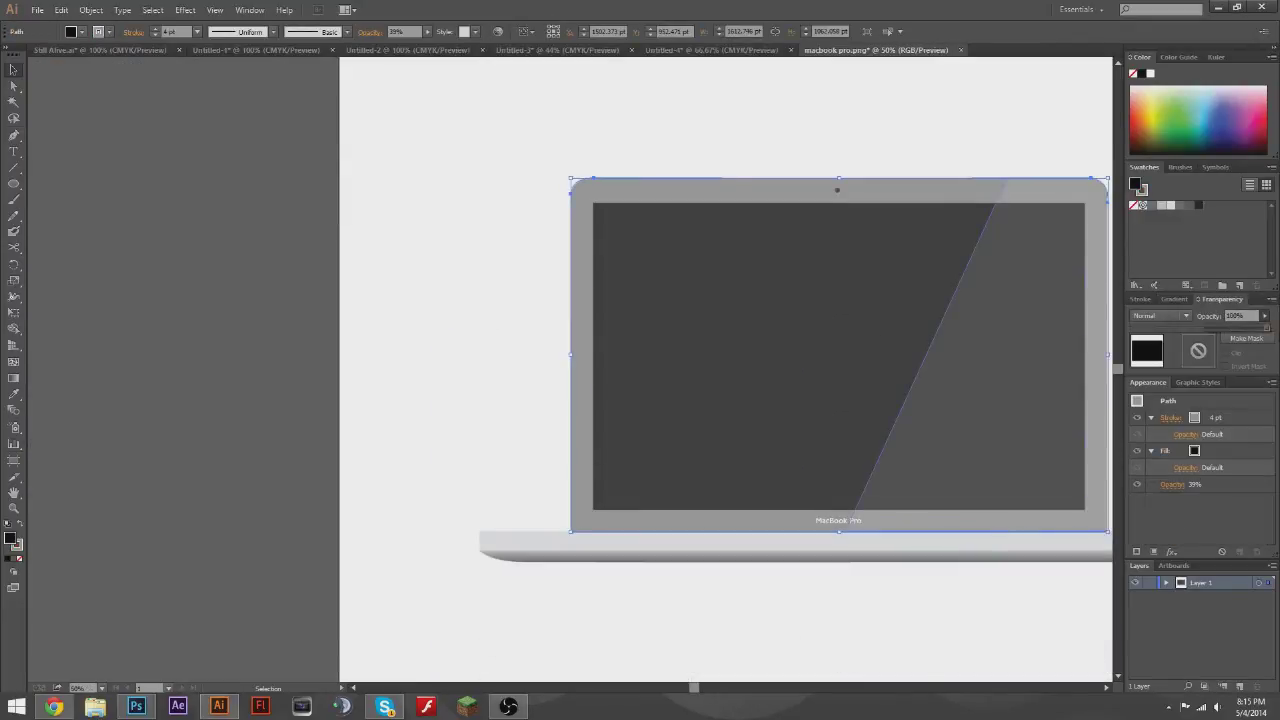
pyautogui.click(786, 557)
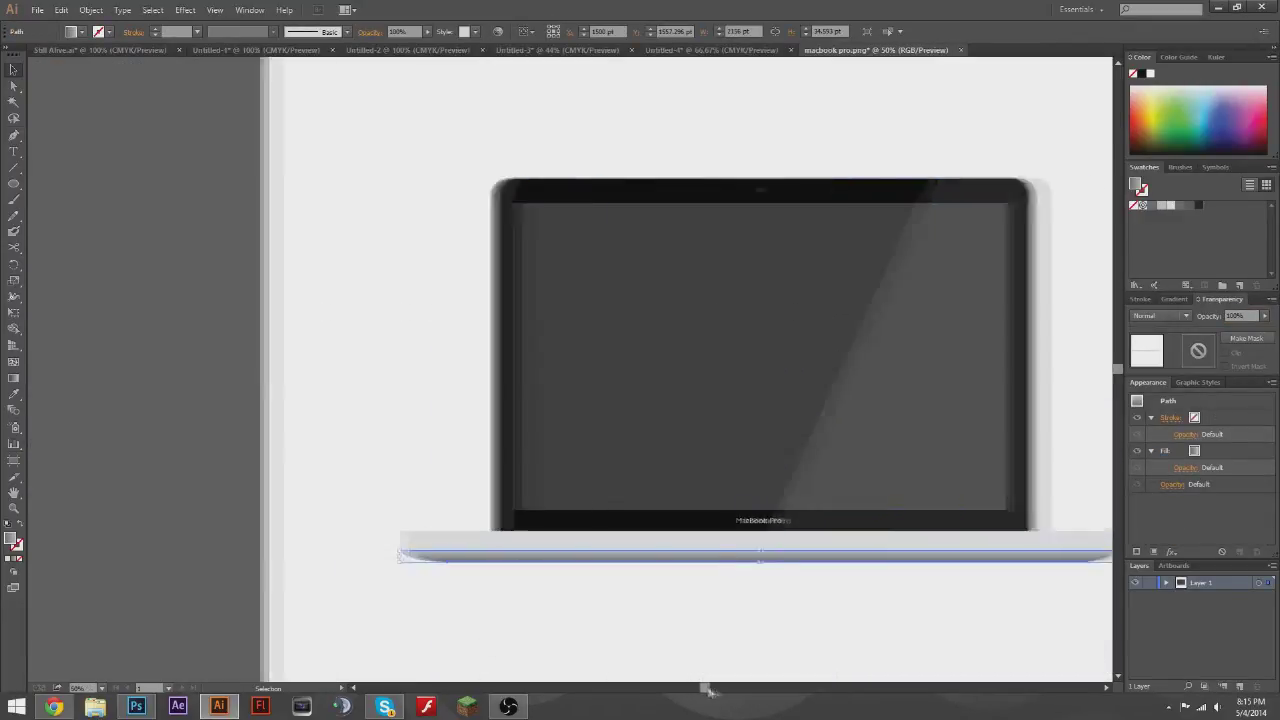
pyautogui.moveTo(693, 687); pyautogui.dragTo(720, 687)
pyautogui.moveTo(830, 603); pyautogui.dragTo(328, 126)
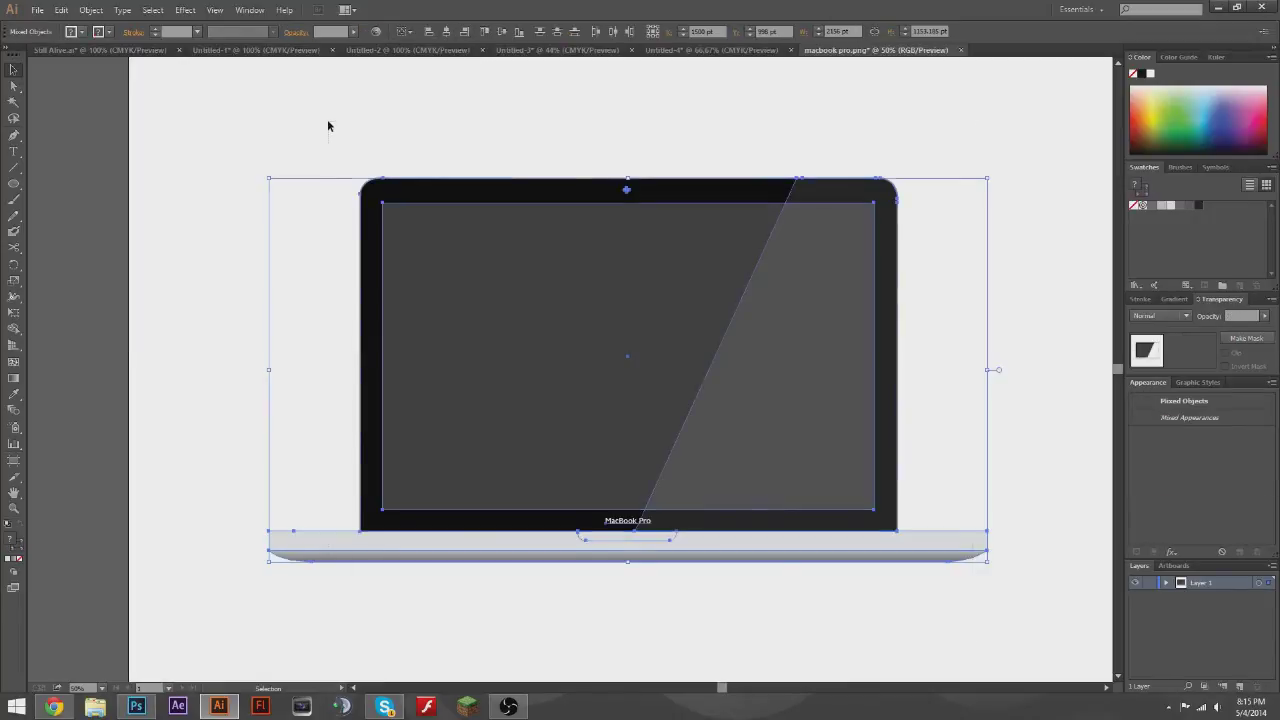
pyautogui.click(700, 622)
pyautogui.scroll(-1, 686, 551)
pyautogui.scroll(2, 703, 600)
pyautogui.hotkey('ctrl', 'z')
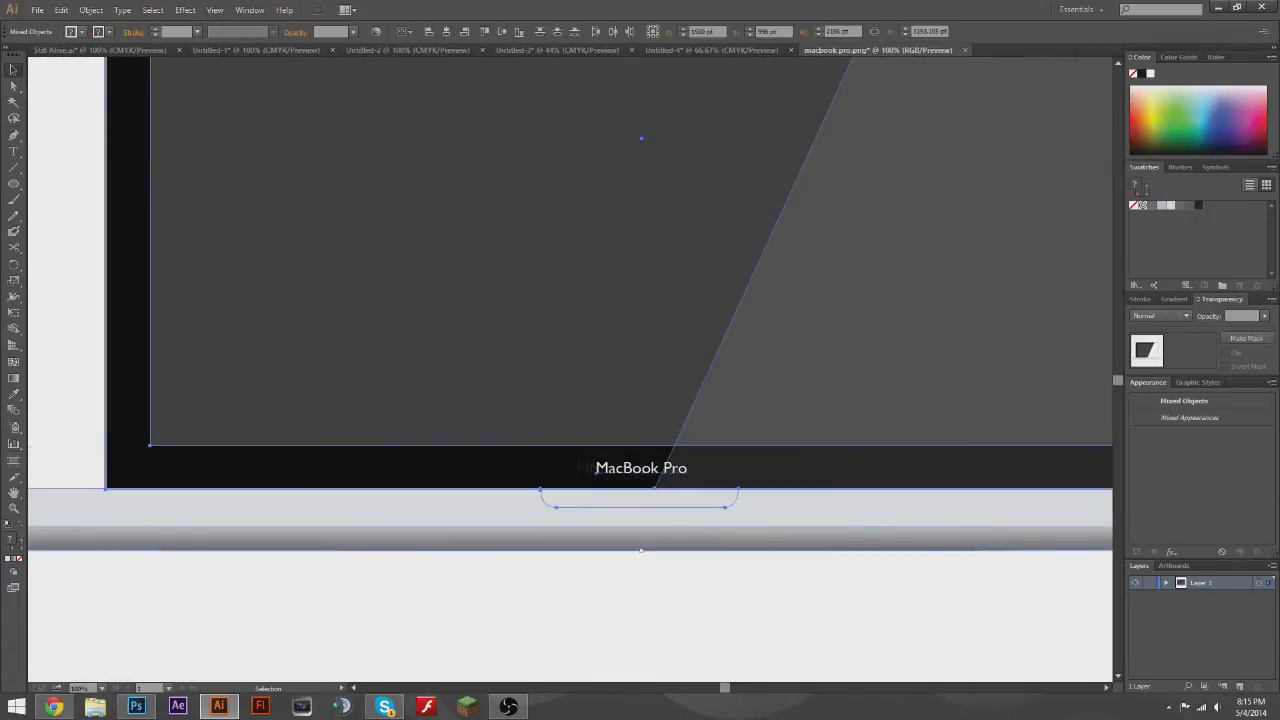
pyautogui.hotkey('ctrl', 'shift', 'a')
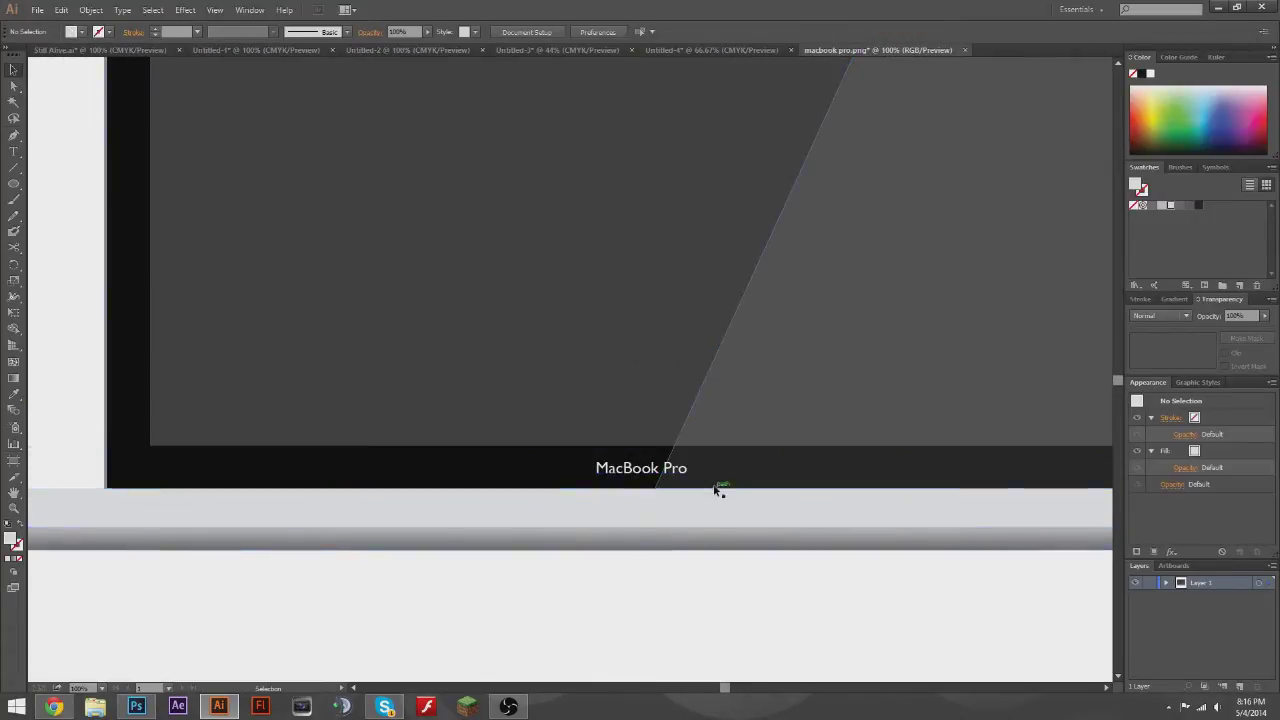
# - Nudge the light-grey base band down and bring the trackpad notch shape to the front
pyautogui.scroll(3, 680, 509)
pyautogui.scroll(2, 515, 465)
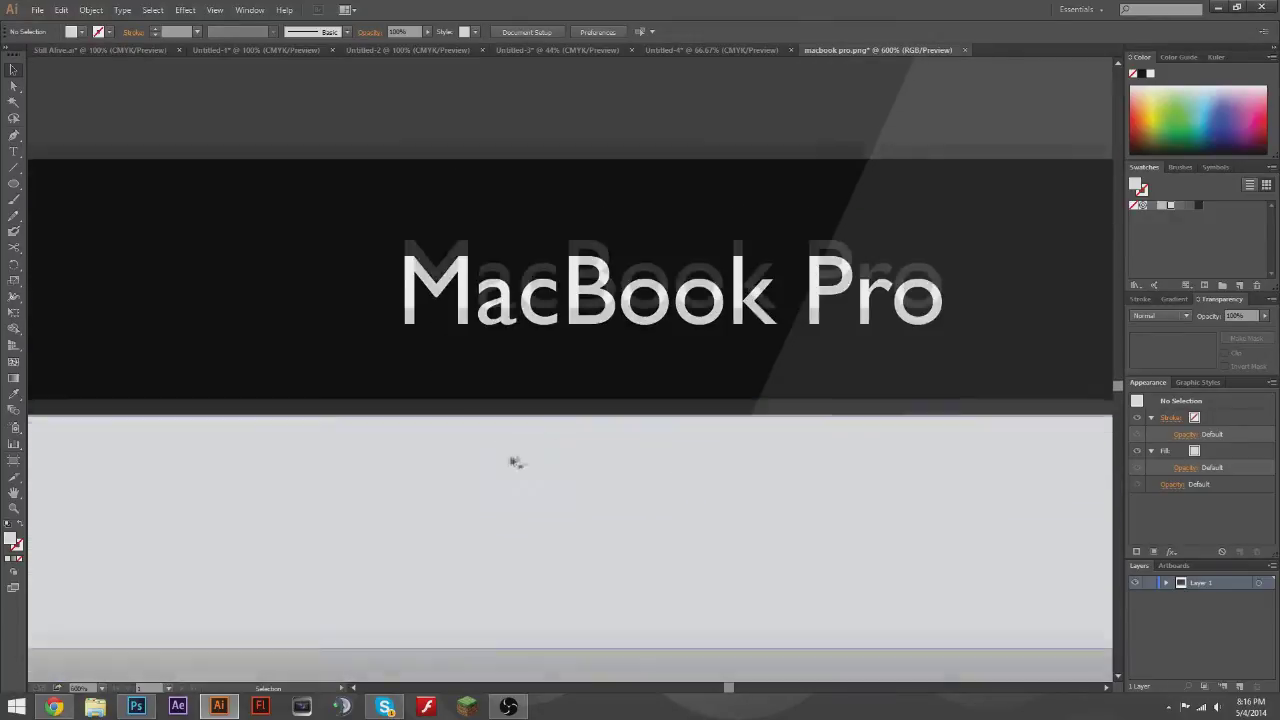
pyautogui.scroll(-2, 514, 460)
pyautogui.click(546, 451)
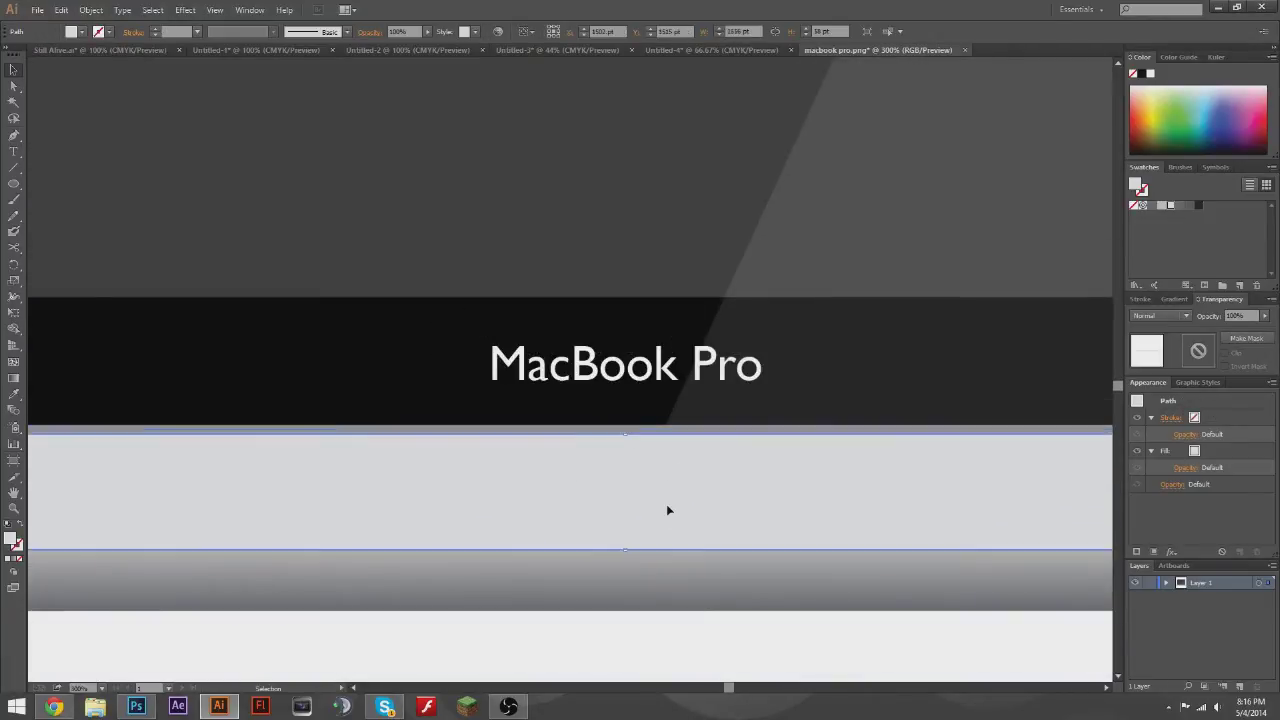
pyautogui.hotkey('shift', 'Down')
pyautogui.hotkey('shift', 'Down')
pyautogui.click(500, 455)
pyautogui.rightClick(500, 443)
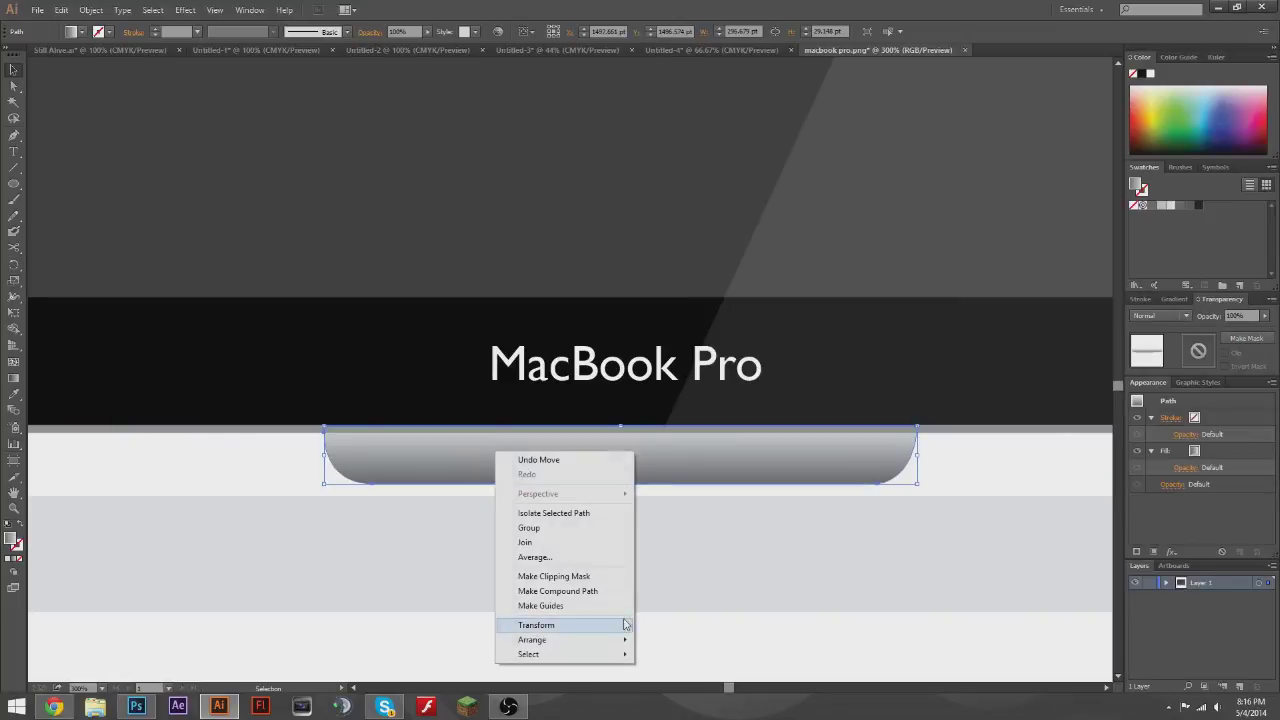
pyautogui.click(690, 640)
pyautogui.click(474, 676)
# - Move the gradient strip up under the laptop base and group all laptop parts
pyautogui.moveTo(474, 676); pyautogui.dragTo(480, 535)
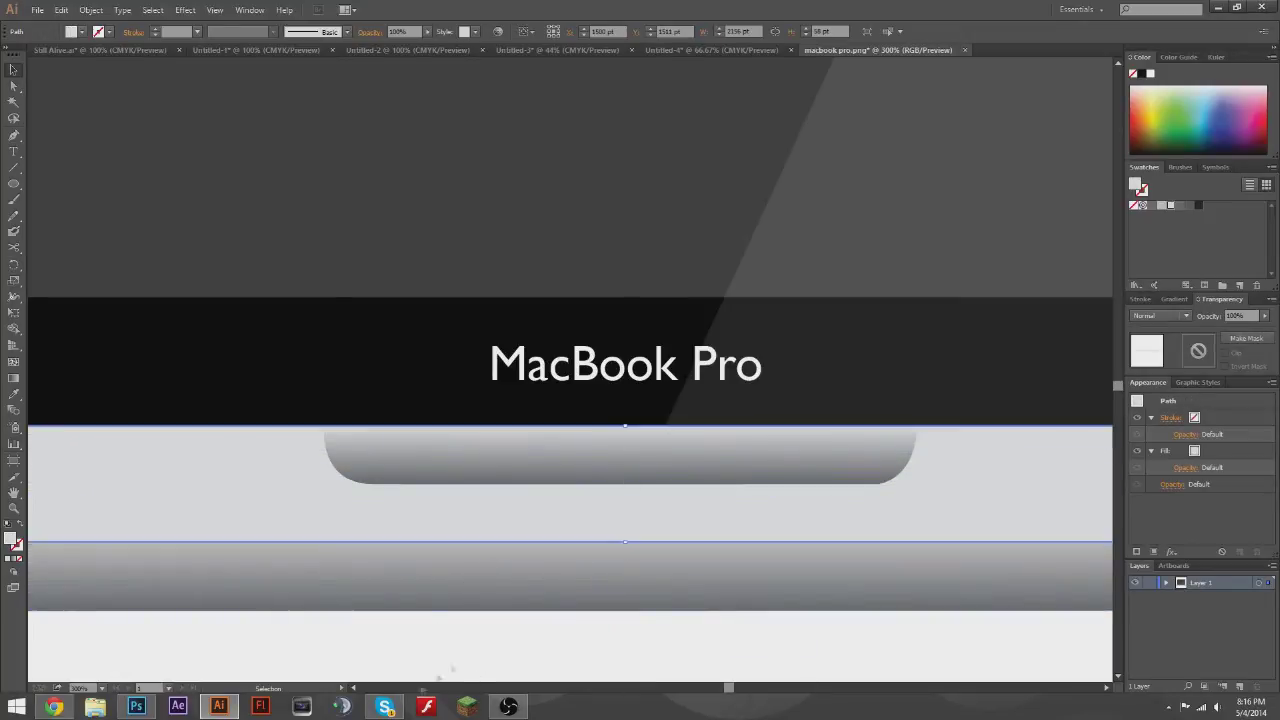
pyautogui.scroll(-5, 1022, 525)
pyautogui.moveTo(688, 687); pyautogui.dragTo(740, 687)
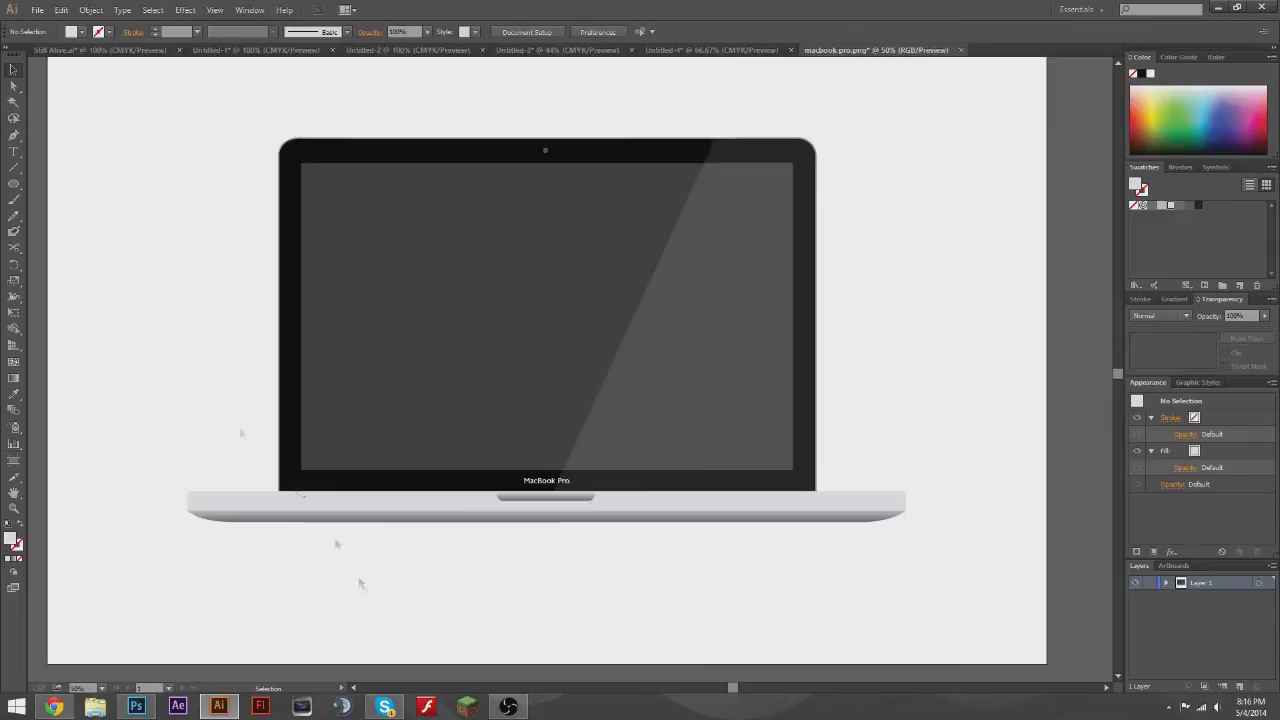
pyautogui.moveTo(136, 94); pyautogui.dragTo(1029, 549)
pyautogui.rightClick(641, 393)
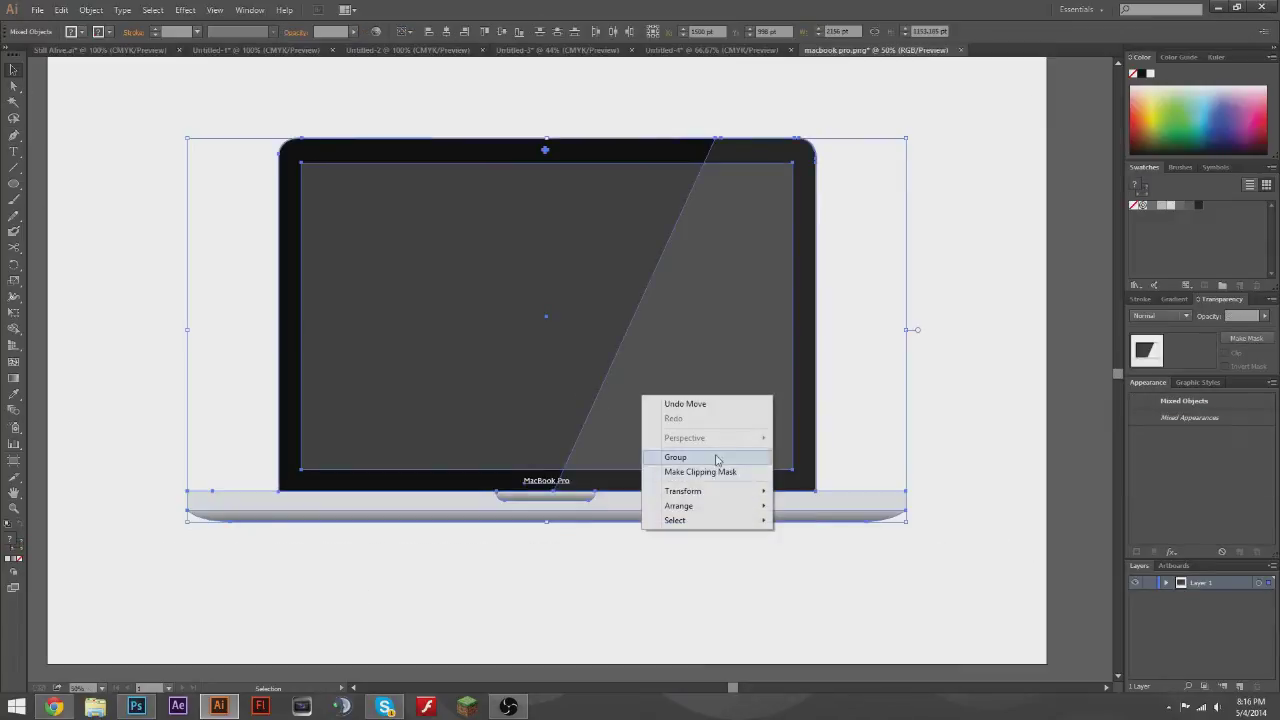
pyautogui.click(717, 455)
pyautogui.click(243, 268)
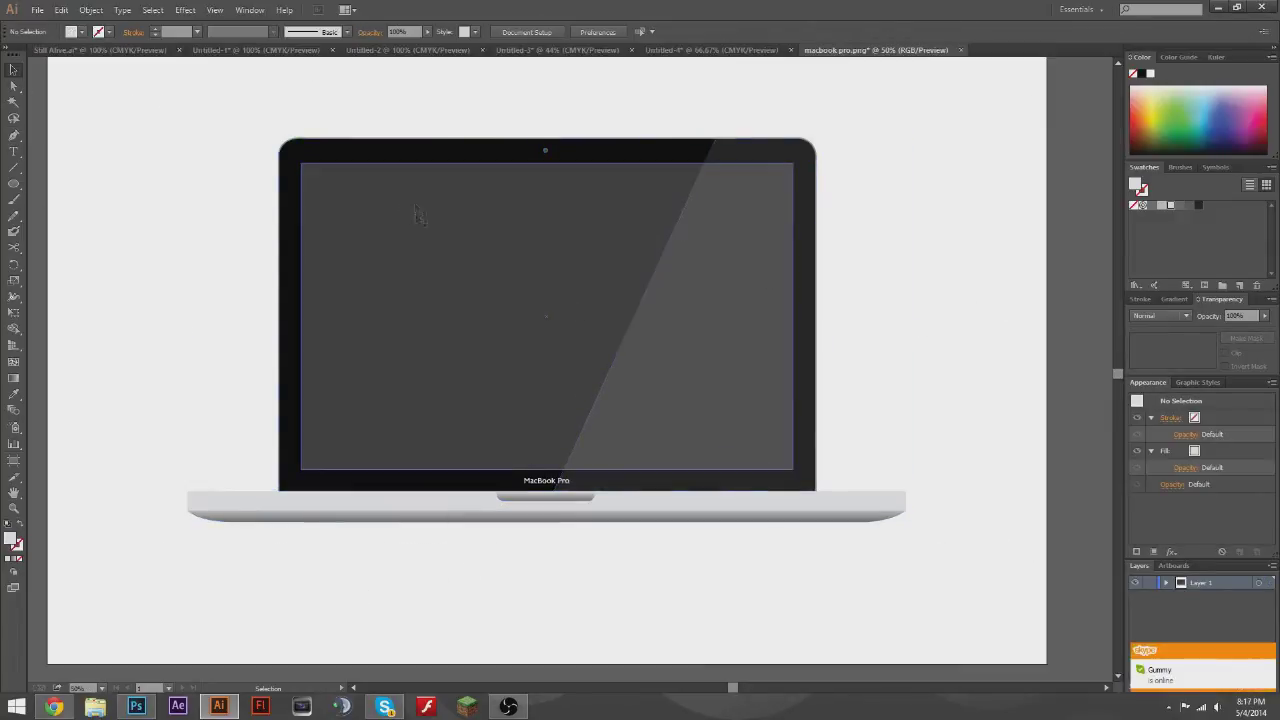
# - Save the illustration as 'macbook pro' in the Illustrator Documents folder
pyautogui.click(37, 10)
pyautogui.click(70, 131)
pyautogui.click(53, 101)
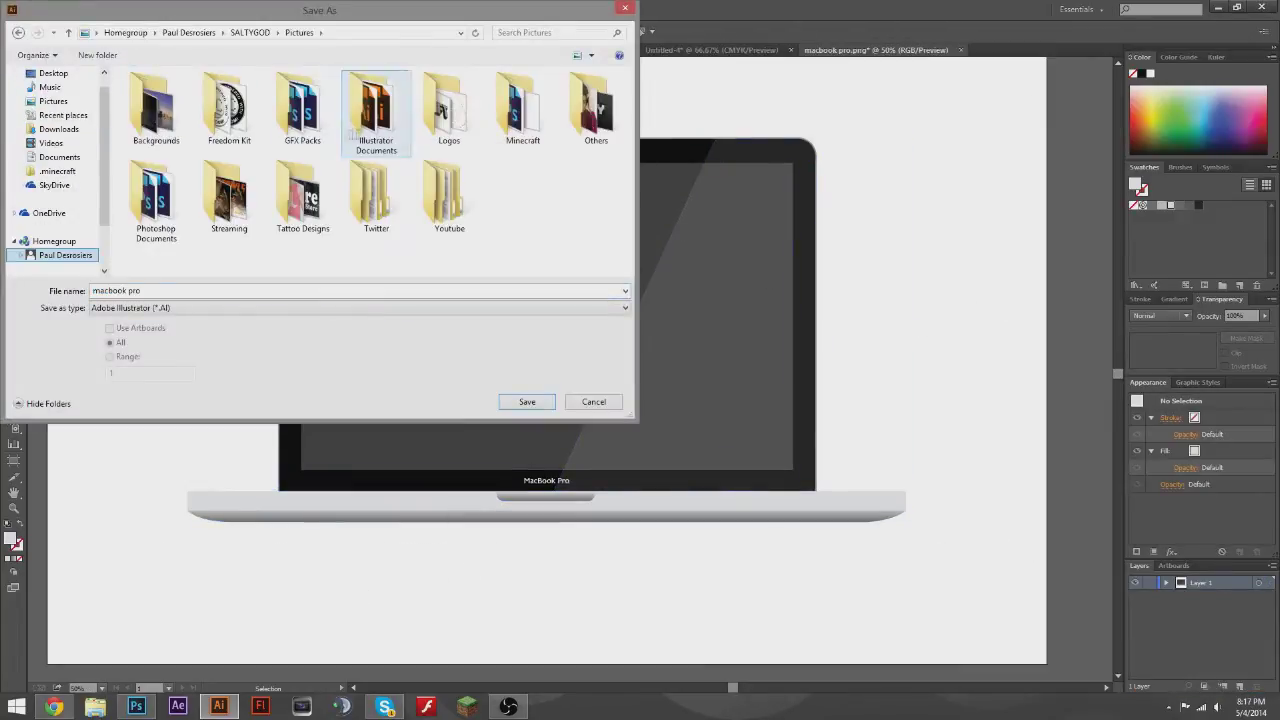
pyautogui.doubleClick(376, 108)
pyautogui.doubleClick(161, 290)
pyautogui.click(524, 401)
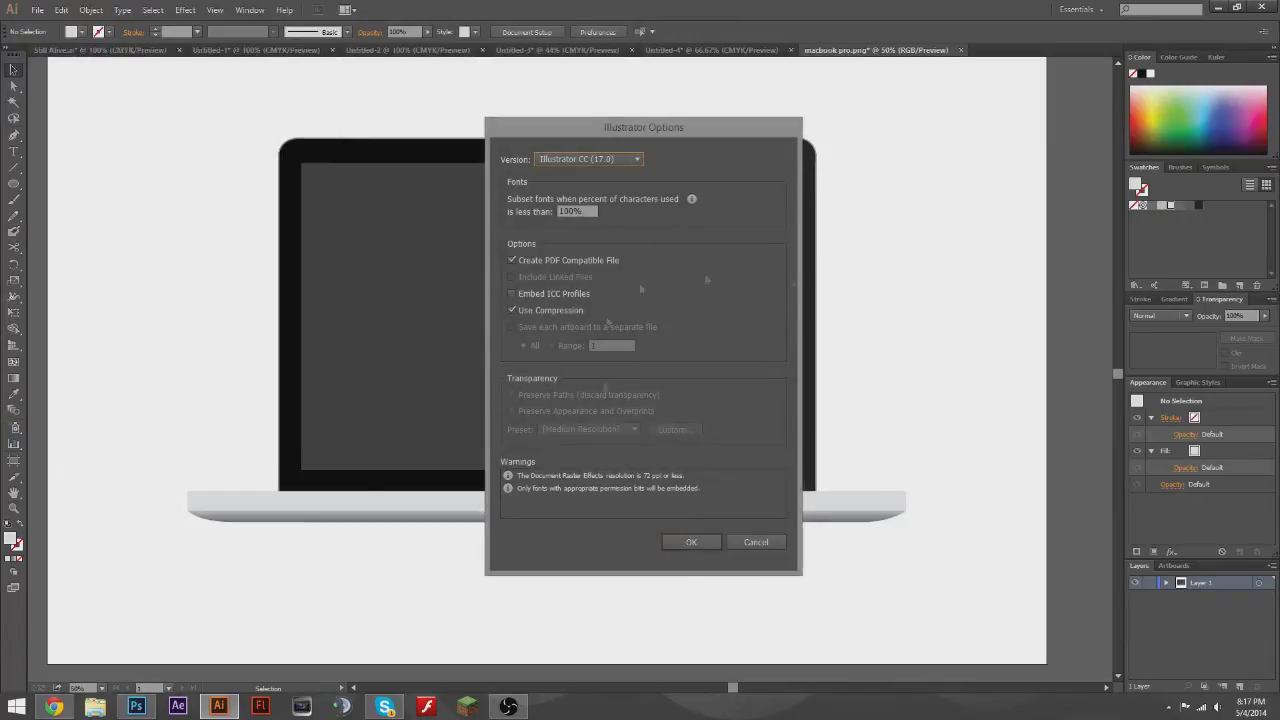
pyautogui.click(686, 537)
pyautogui.click(136, 706)
# - Open and import the macbook pro vector file in Photoshop
pyautogui.press('m')
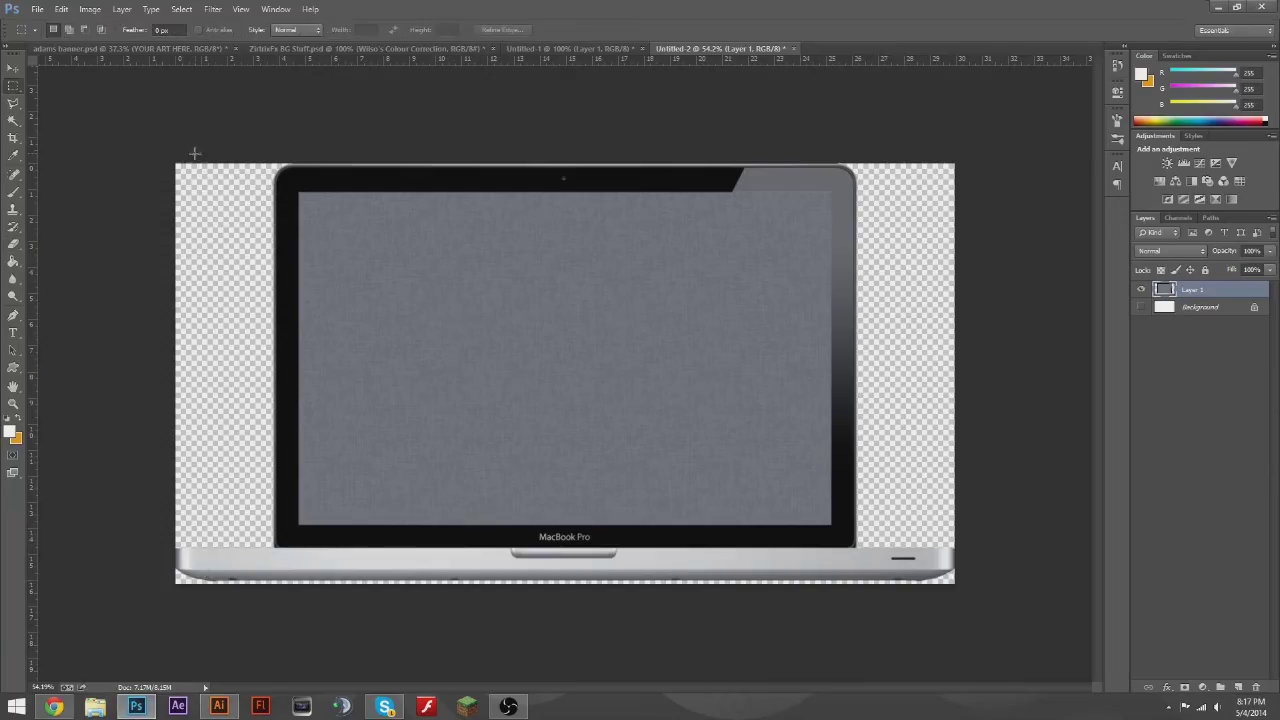
pyautogui.moveTo(170, 158); pyautogui.dragTo(655, 527)
pyautogui.hotkey('ctrl', 'o')
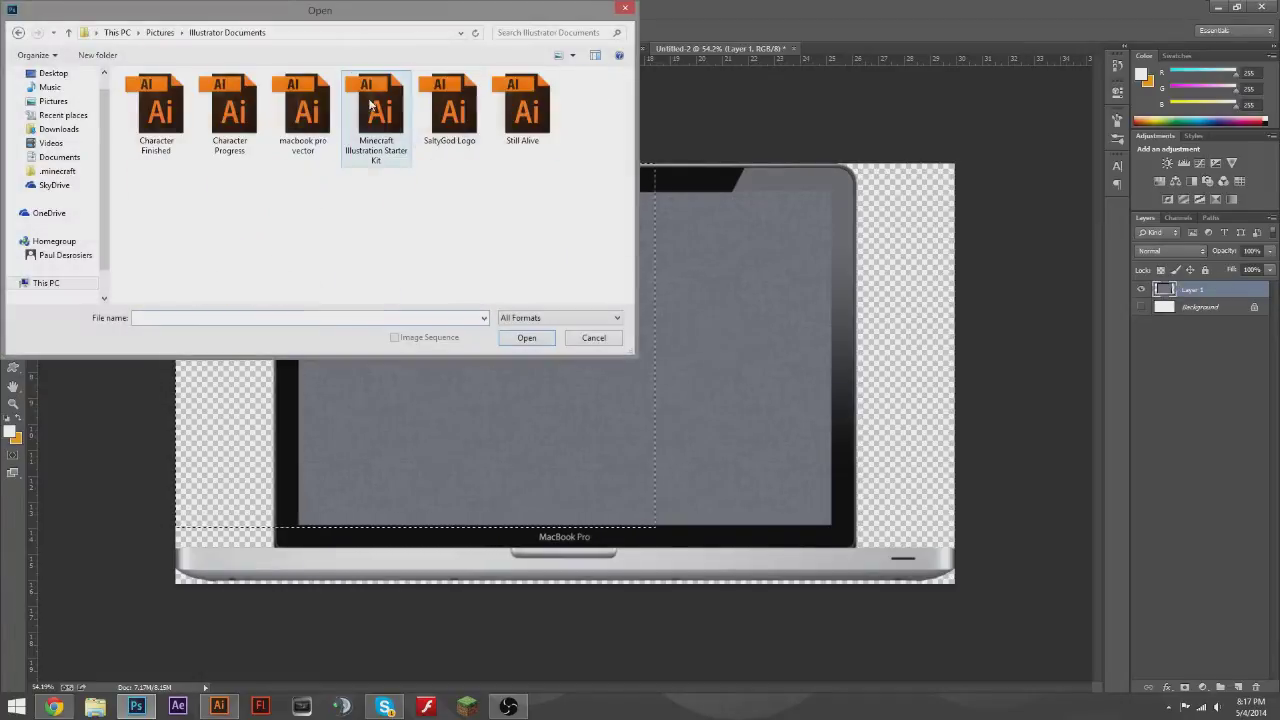
pyautogui.doubleClick(371, 112)
pyautogui.click(768, 418)
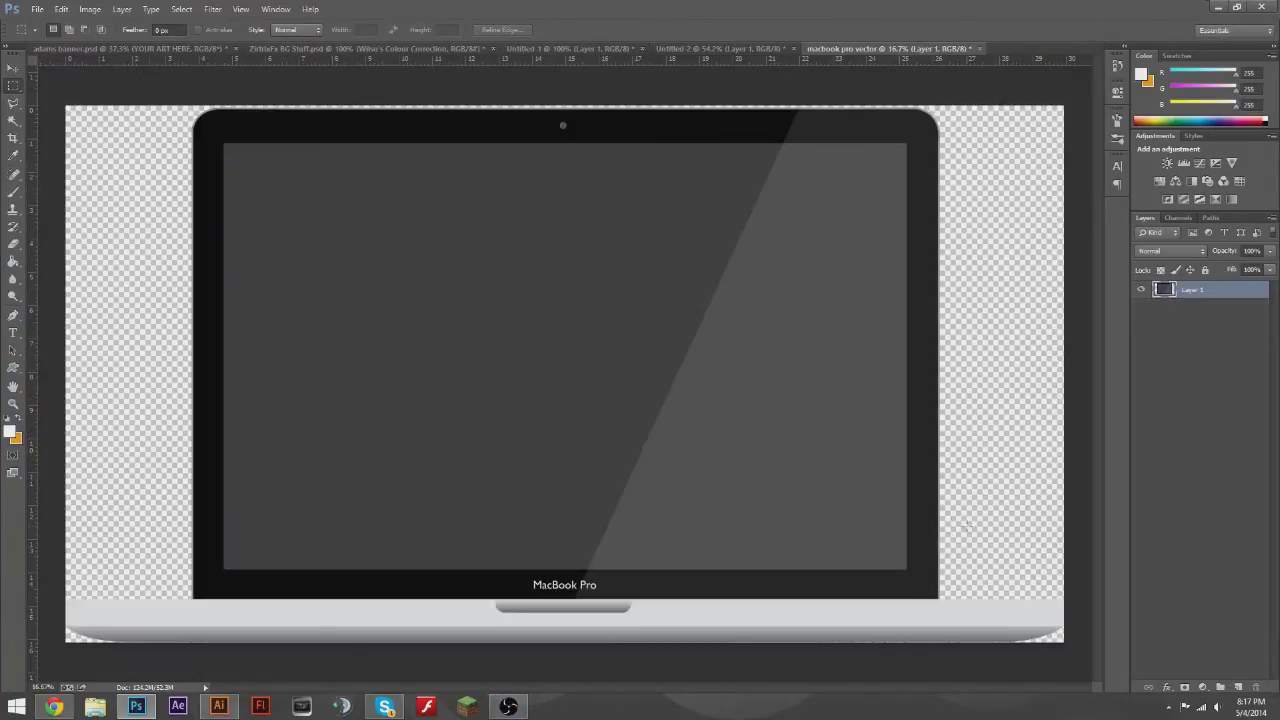
# - Look through the Zirtrix BG Stuff and adams banner documents
pyautogui.click(61, 9)
pyautogui.click(85, 118)
pyautogui.click(370, 48)
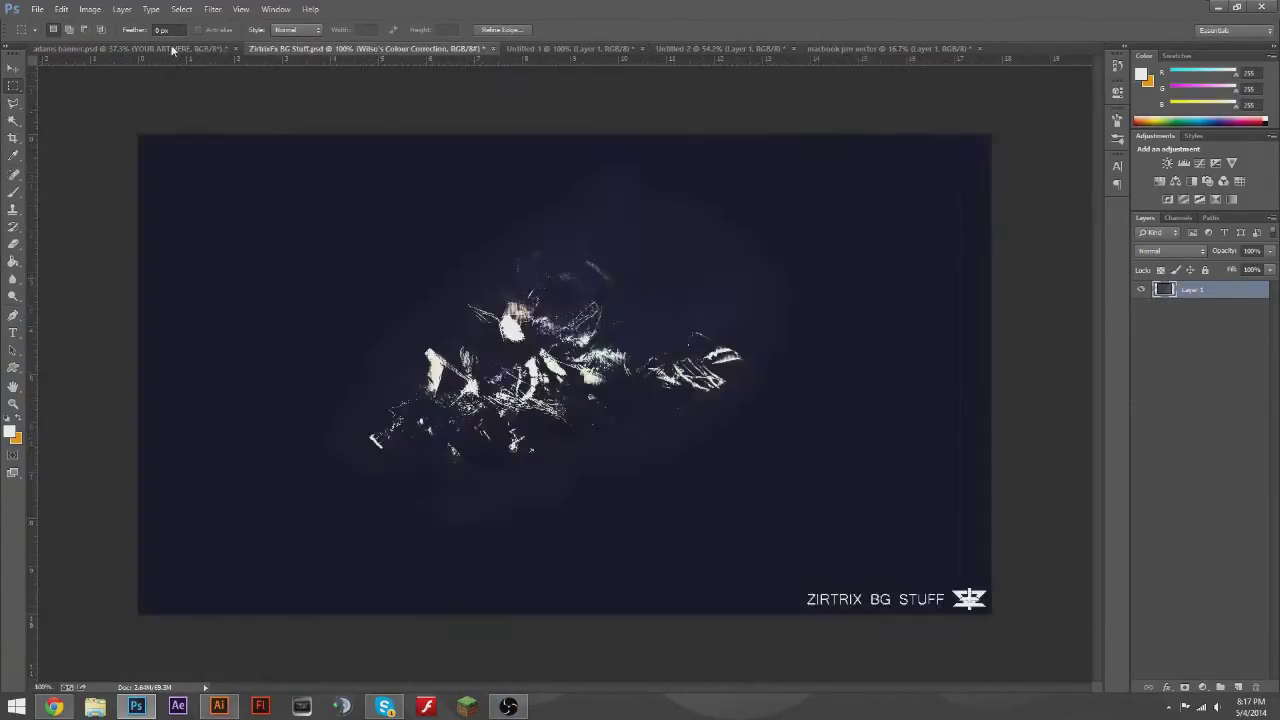
pyautogui.click(174, 50)
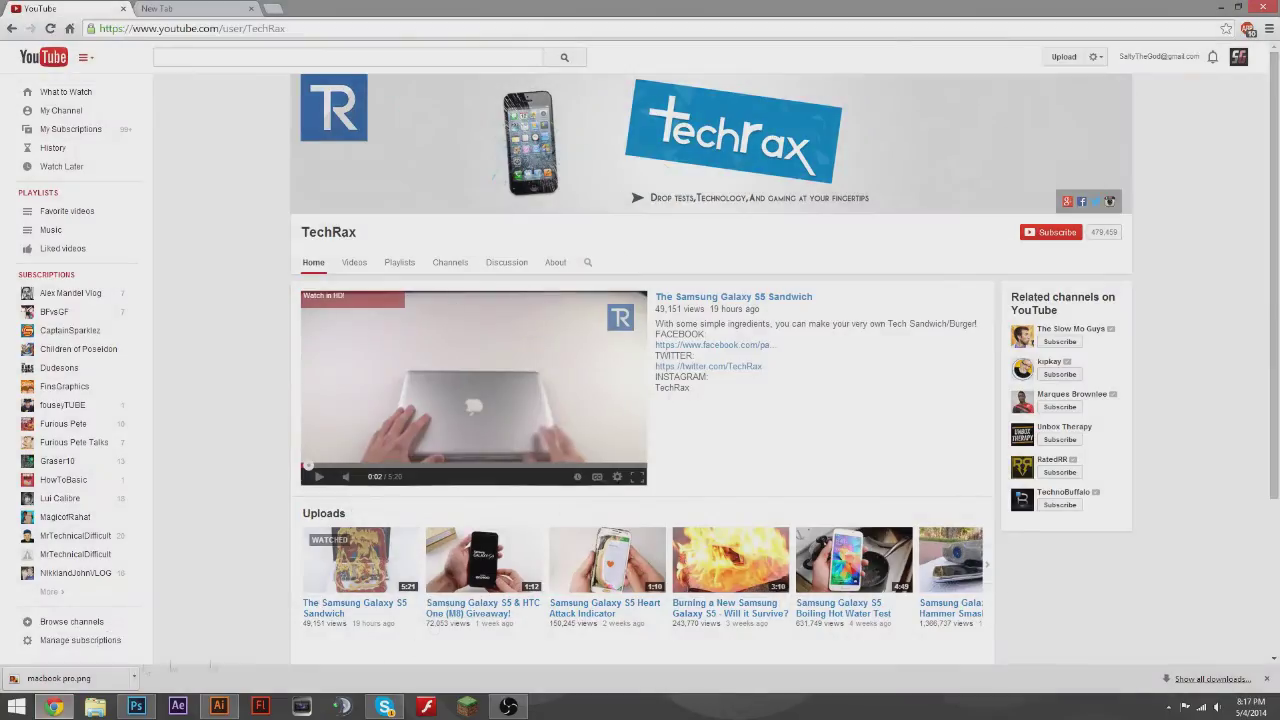
pyautogui.click(136, 706)
# - Paste the YouTube channel screenshot into a new blank document
pyautogui.click(37, 9)
pyautogui.click(55, 27)
pyautogui.click(440, 116)
pyautogui.click(61, 9)
pyautogui.click(90, 168)
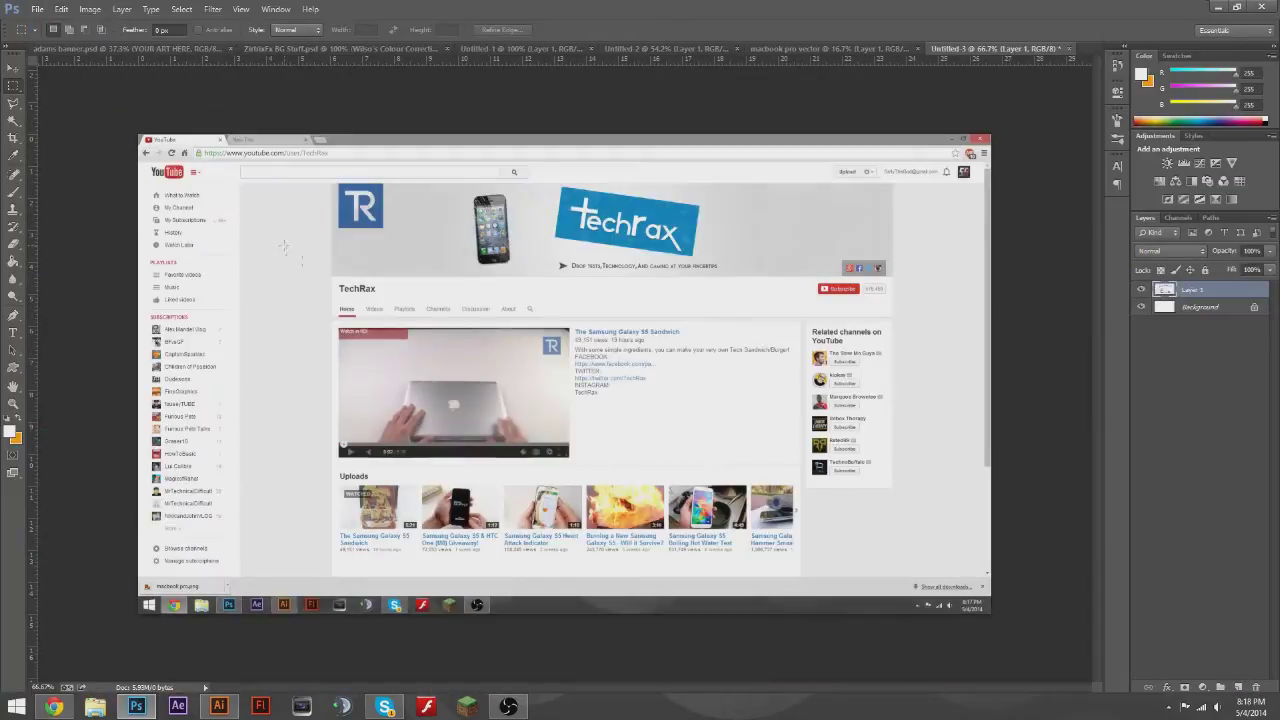
# - Sample the TechRax blue from the screenshot as the foreground colour
pyautogui.press('i')
pyautogui.click(10, 432)
pyautogui.click(1157, 481)
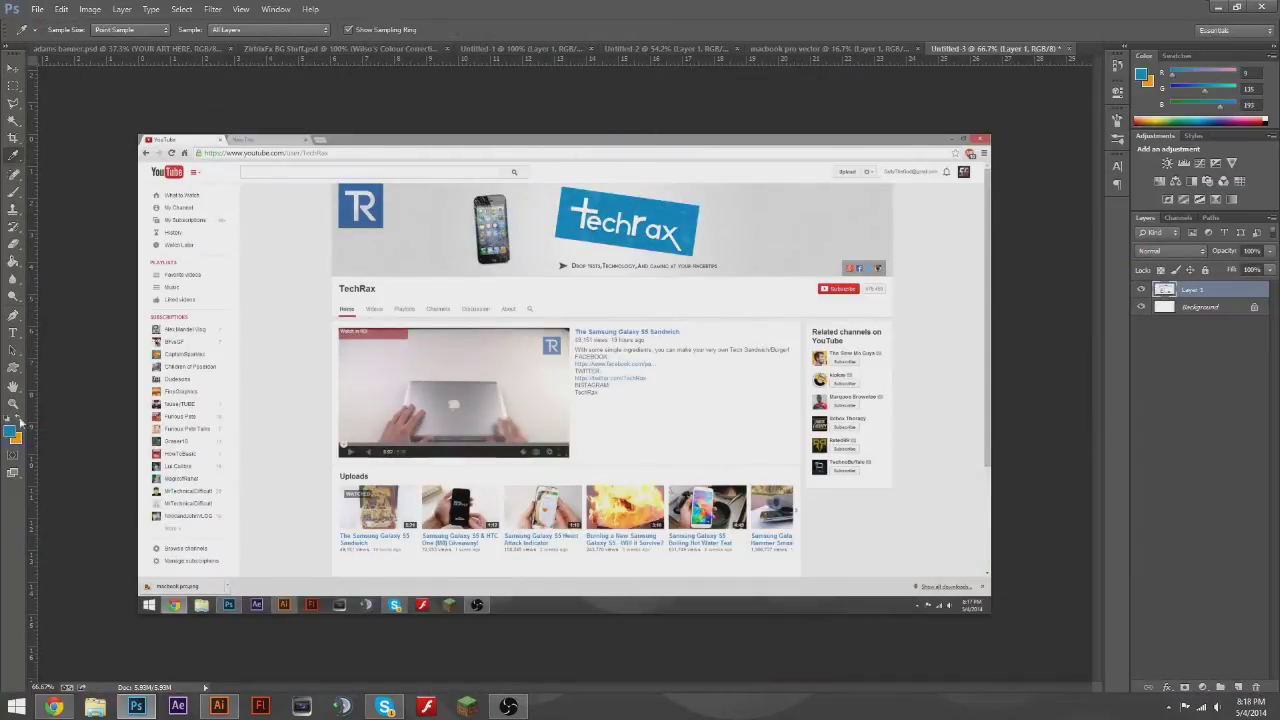
pyautogui.click(596, 195)
pyautogui.click(110, 48)
# - Fill the banner's middle strip selection with the TechRax blue
pyautogui.press('m')
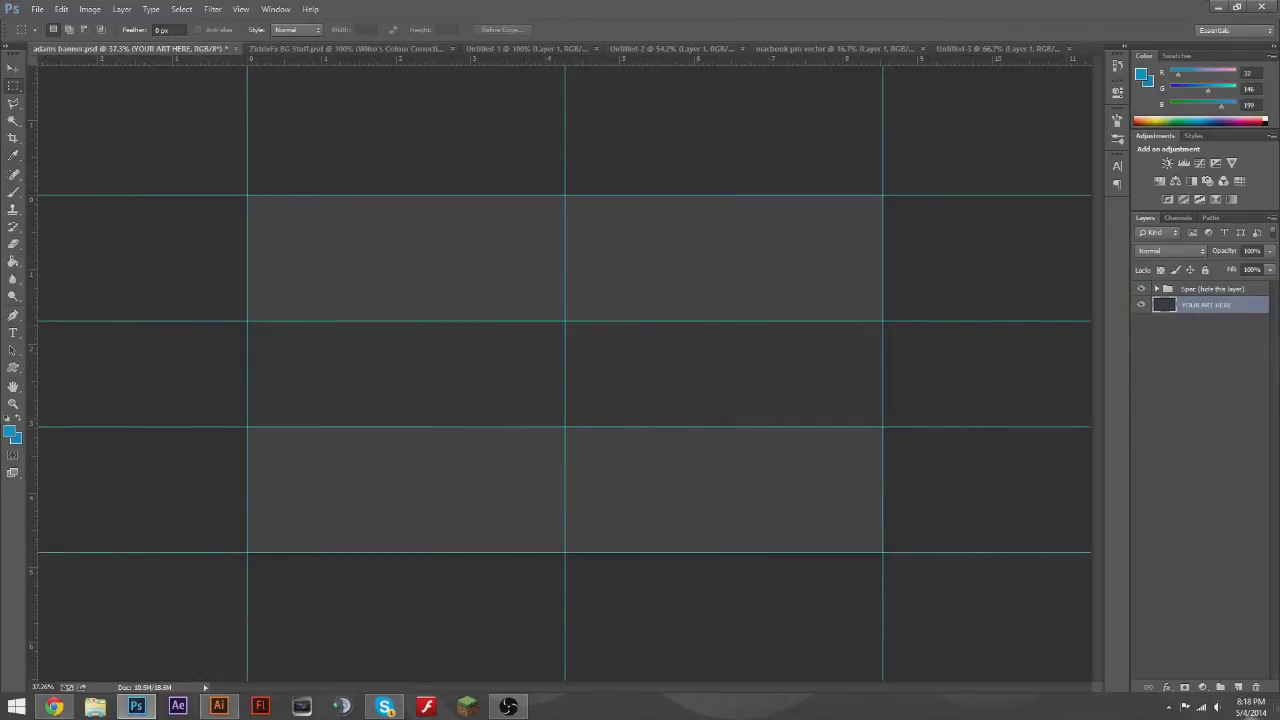
pyautogui.scroll(1, 220, 380)
pyautogui.scroll(1, 190, 320)
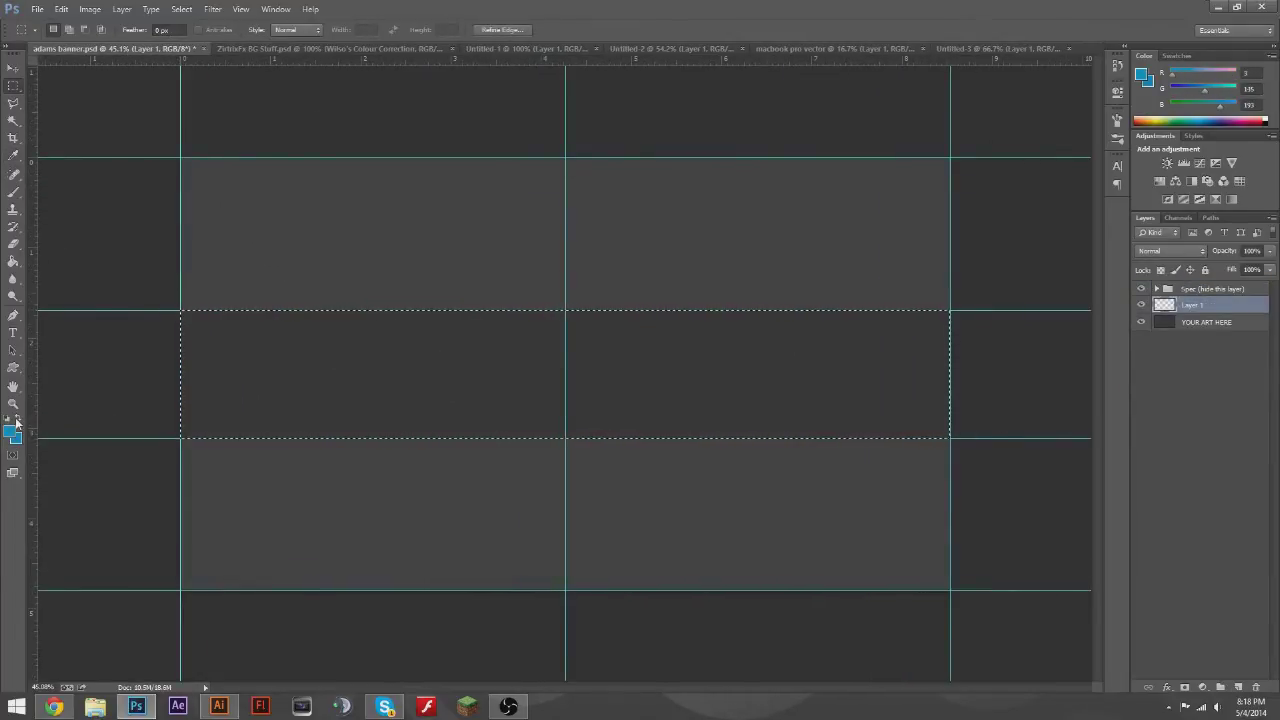
pyautogui.press('g')
pyautogui.click(925, 420)
pyautogui.hotkey('ctrl', 'd')
# - Turn on scattering and dual brush in the Brush settings
pyautogui.press('b')
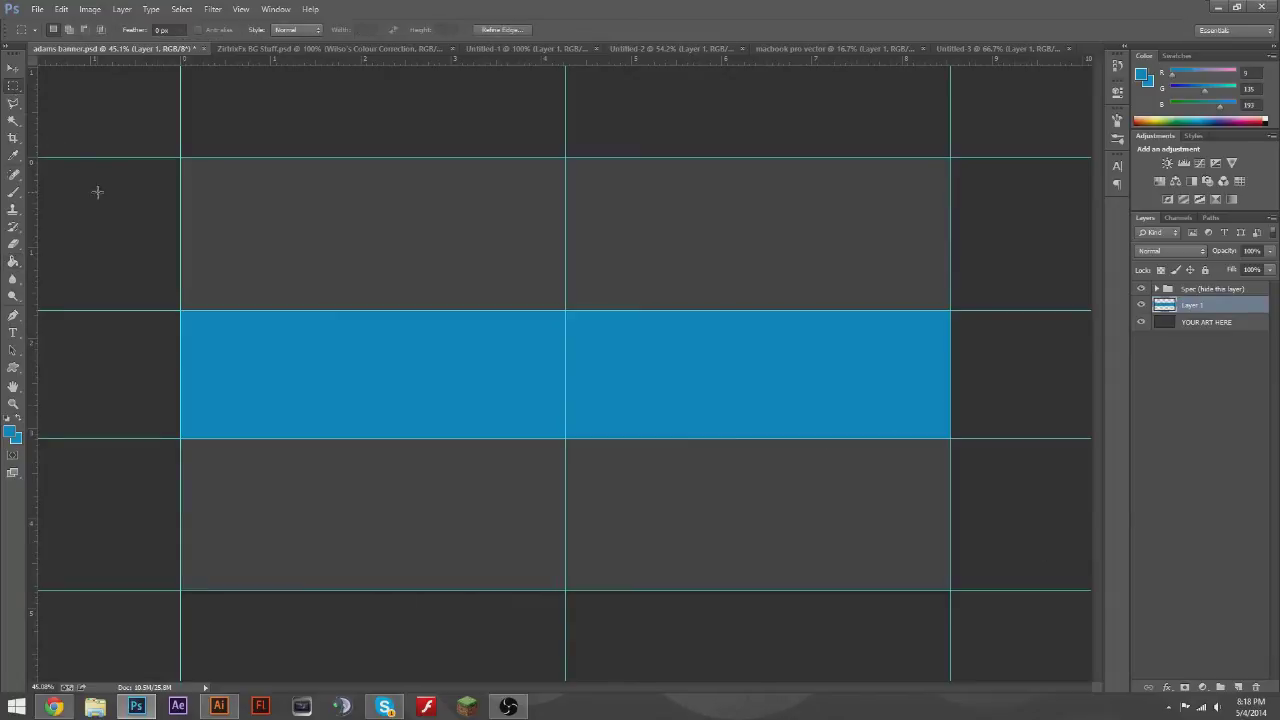
pyautogui.click(57, 29)
pyautogui.scroll(-5, 120, 160)
pyautogui.scroll(-3, 140, 167)
pyautogui.scroll(3, 140, 167)
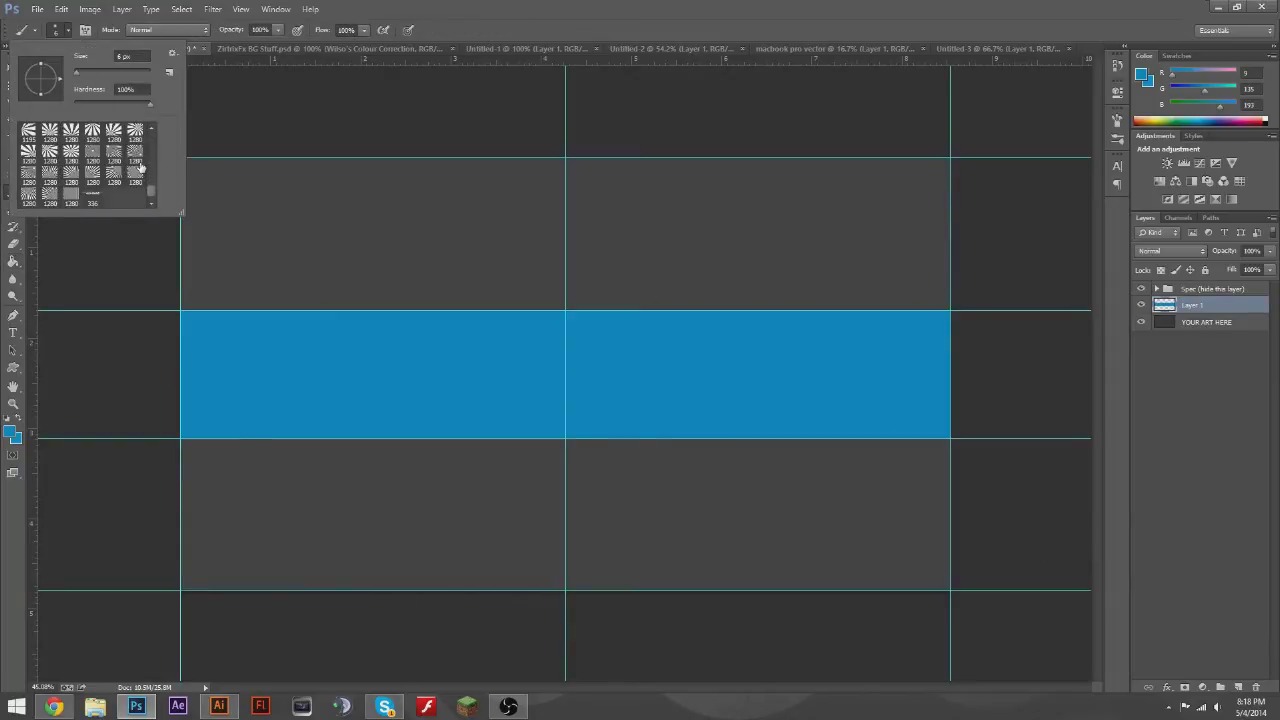
pyautogui.scroll(3, 140, 167)
pyautogui.scroll(2, 110, 163)
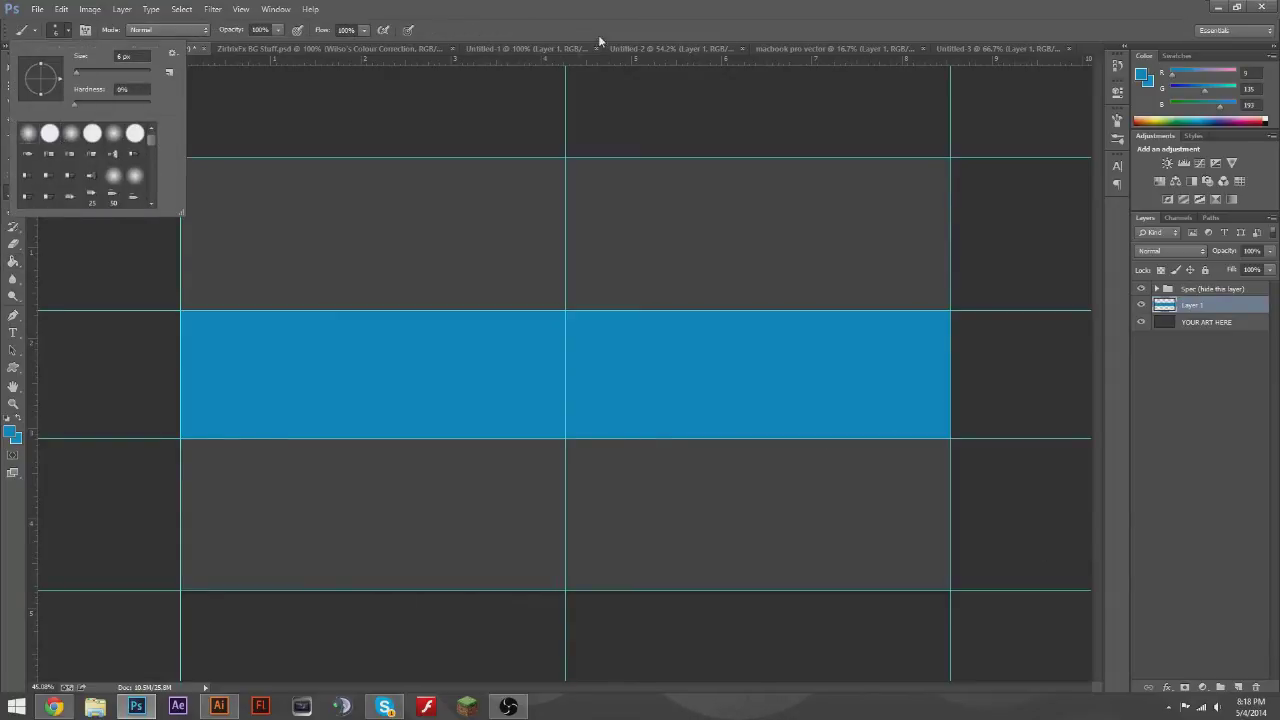
pyautogui.press('F5')
pyautogui.click(885, 173)
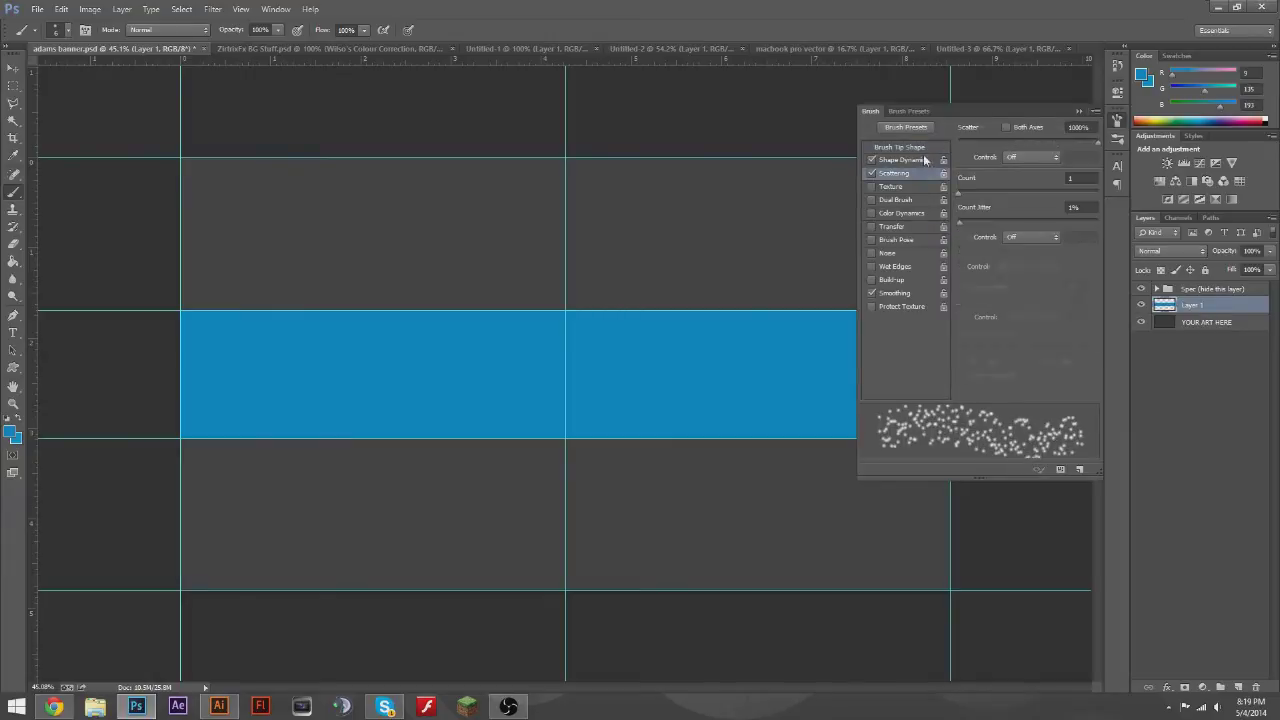
pyautogui.click(886, 200)
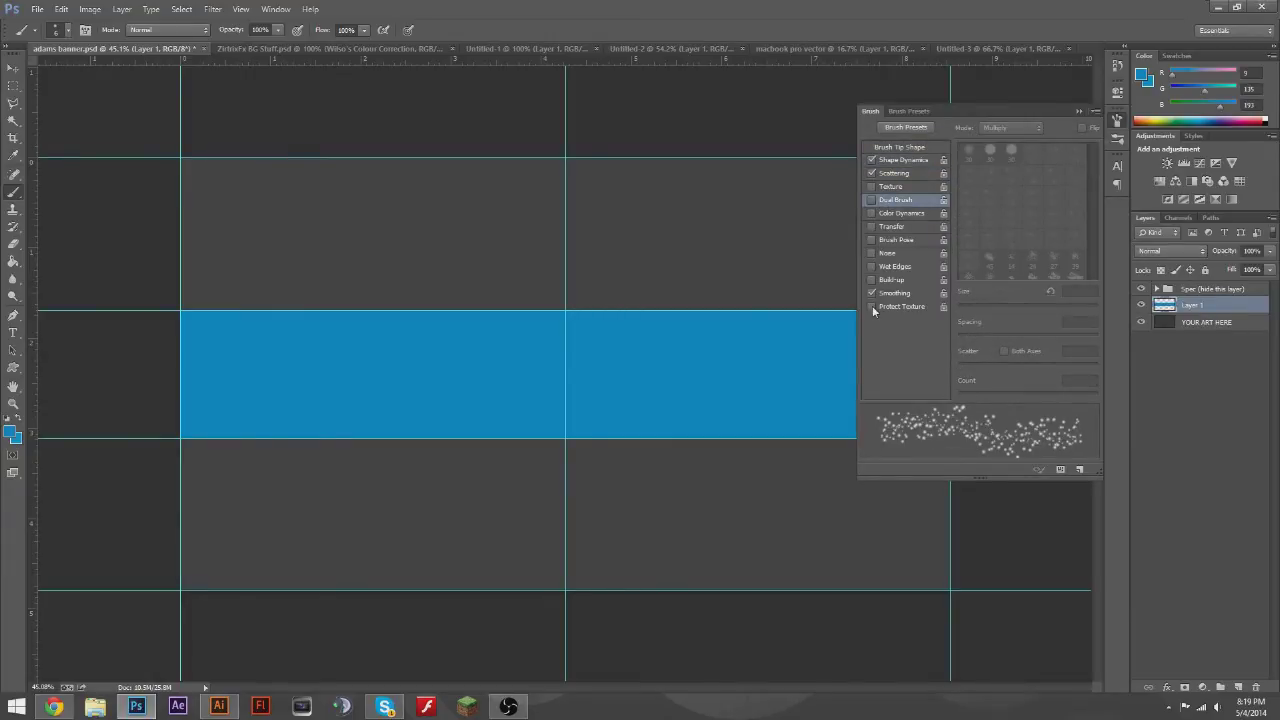
pyautogui.click(1078, 111)
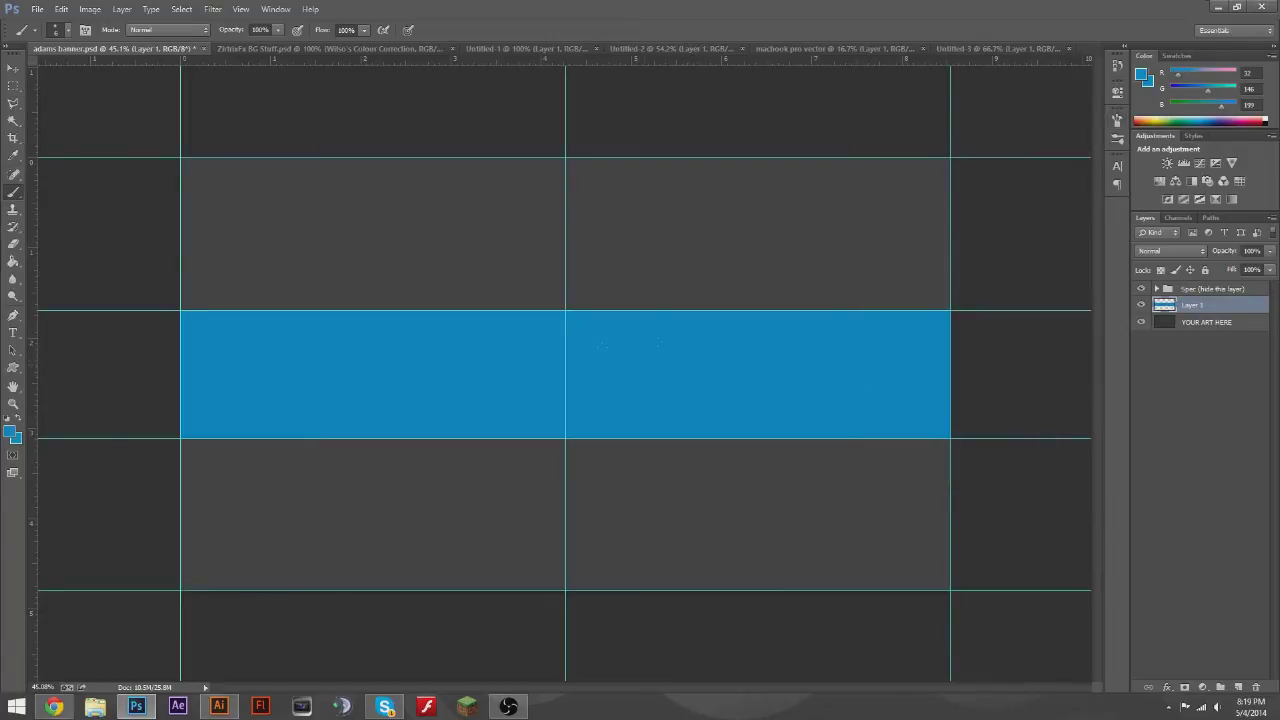
# - Paint scattered soft-round blue dots across the band on a new layer at 47% opacity
pyautogui.click(67, 29)
pyautogui.doubleClick(111, 77)
pyautogui.moveTo(290, 372); pyautogui.dragTo(900, 372)
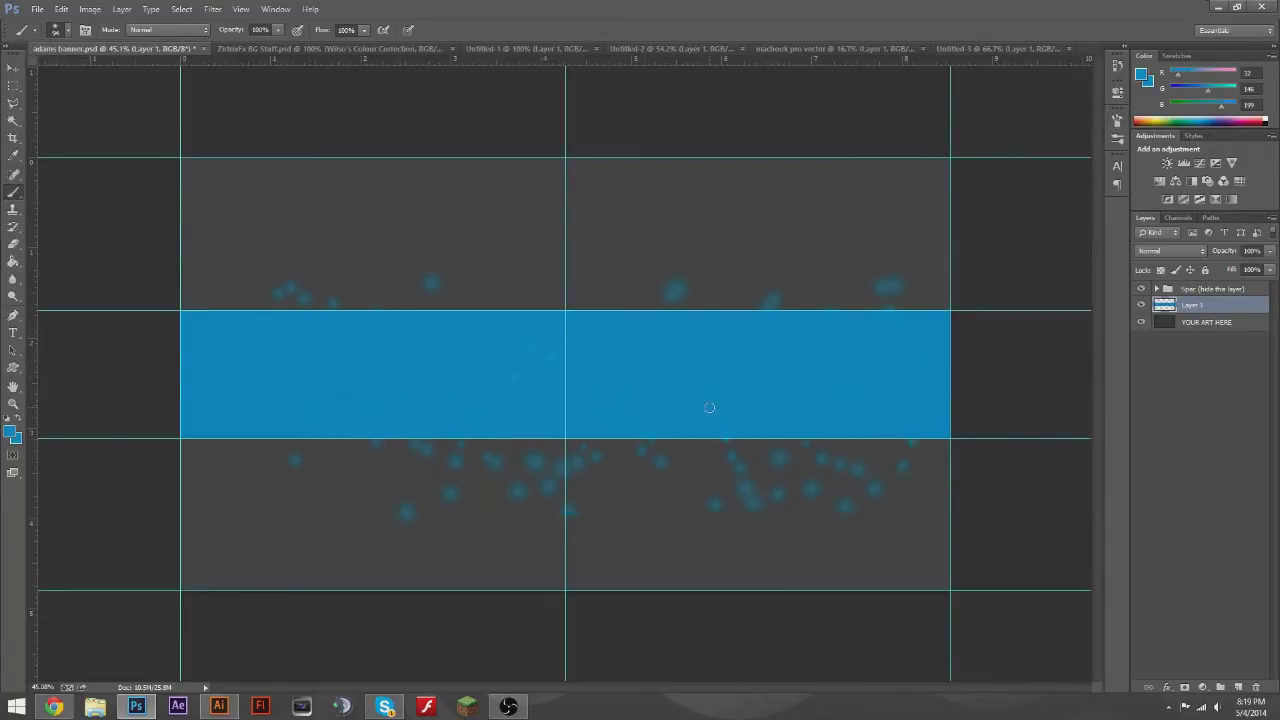
pyautogui.hotkey('ctrl', 'z')
pyautogui.moveTo(200, 372); pyautogui.dragTo(920, 372)
pyautogui.click(61, 9)
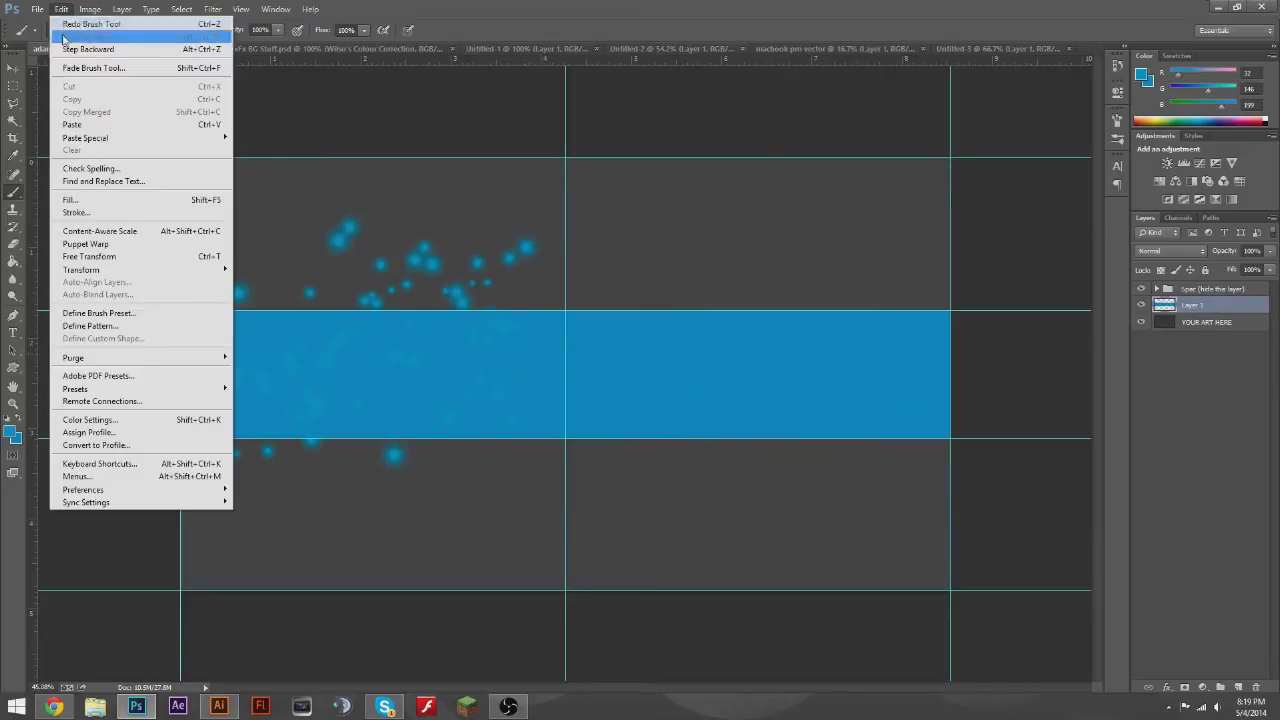
pyautogui.click(1238, 687)
pyautogui.moveTo(200, 372); pyautogui.dragTo(930, 372)
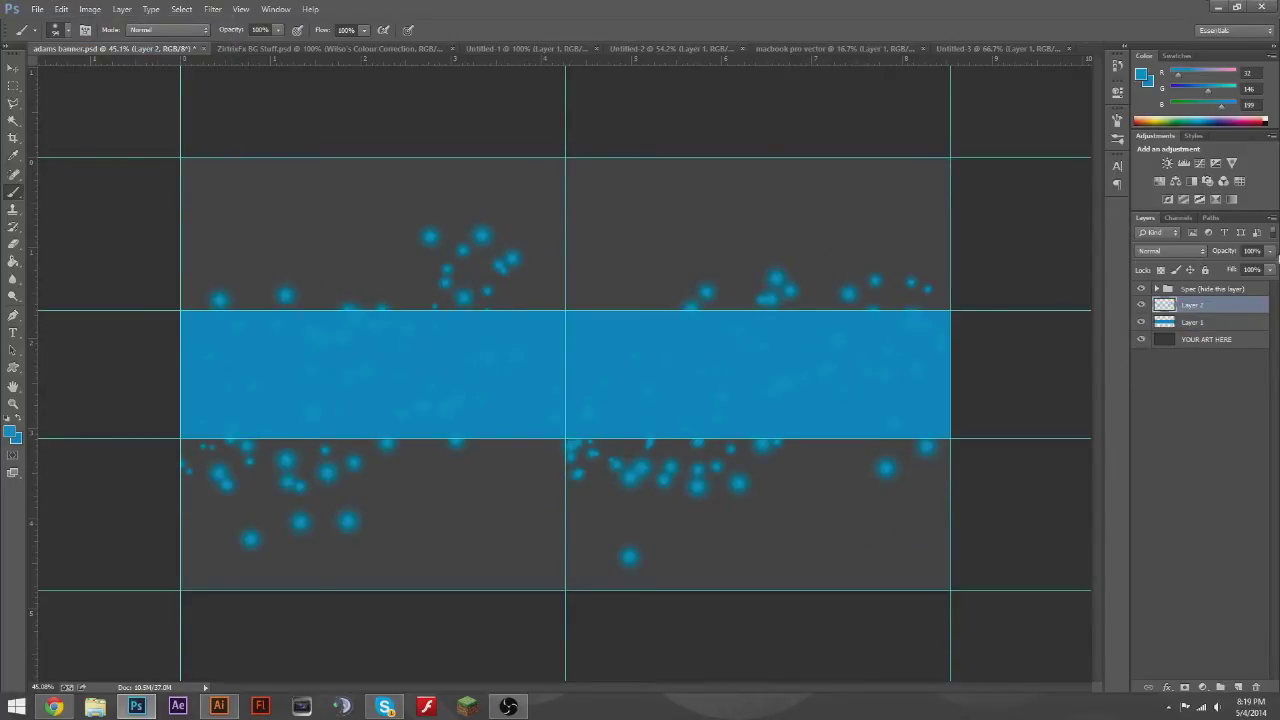
pyautogui.moveTo(1269, 251); pyautogui.dragTo(1238, 278)
# - Delete the dots that fall below and above the blue band
pyautogui.press('m')
pyautogui.moveTo(627, 533); pyautogui.dragTo(950, 590)
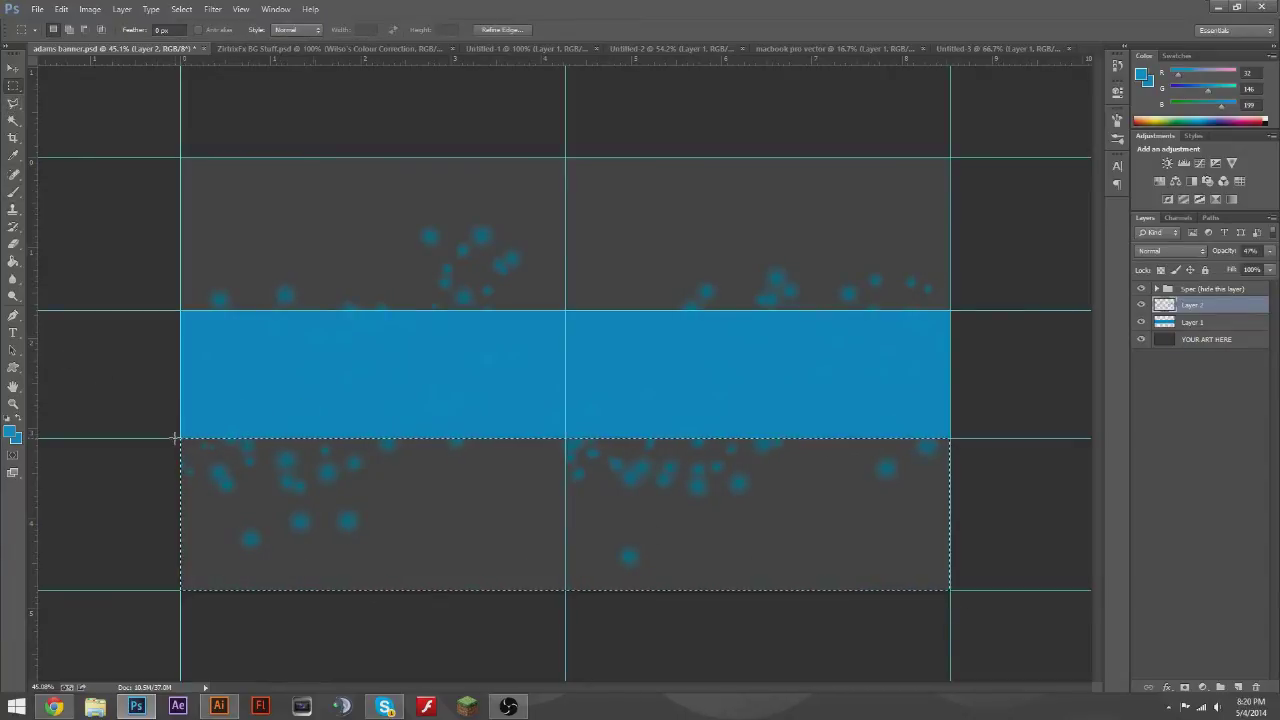
pyautogui.press('Delete')
pyautogui.moveTo(180, 157); pyautogui.dragTo(600, 190)
pyautogui.press('Delete')
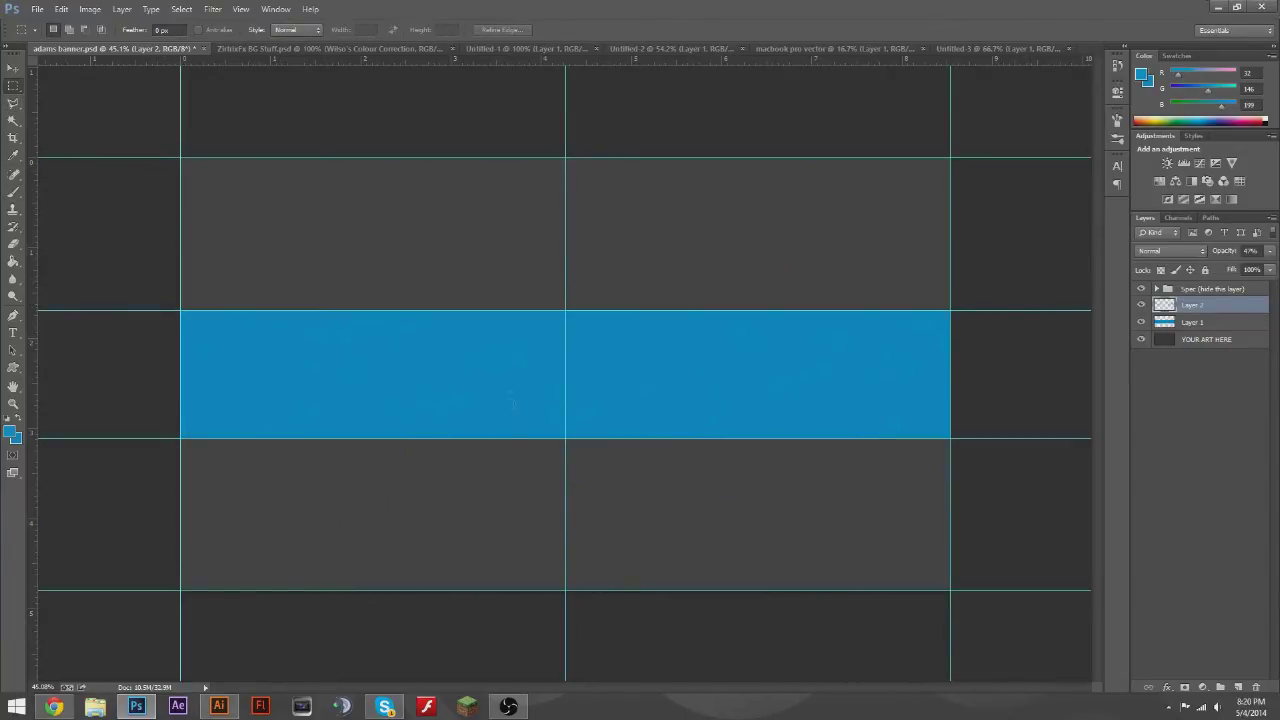
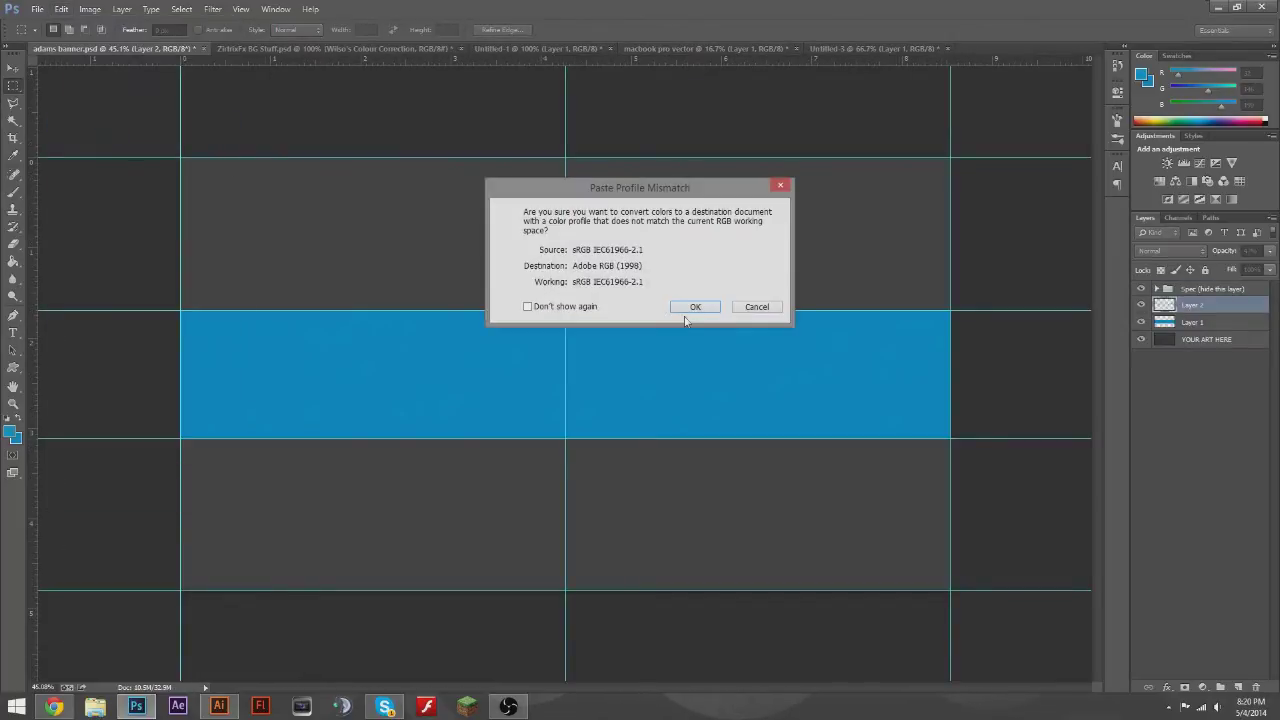
# - Accept the profile mismatch, then shrink the pasted MacBook Pro and centre it over the blue strip
pyautogui.click(690, 309)
pyautogui.press('v')
pyautogui.moveTo(180, 157); pyautogui.dragTo(97, 333)
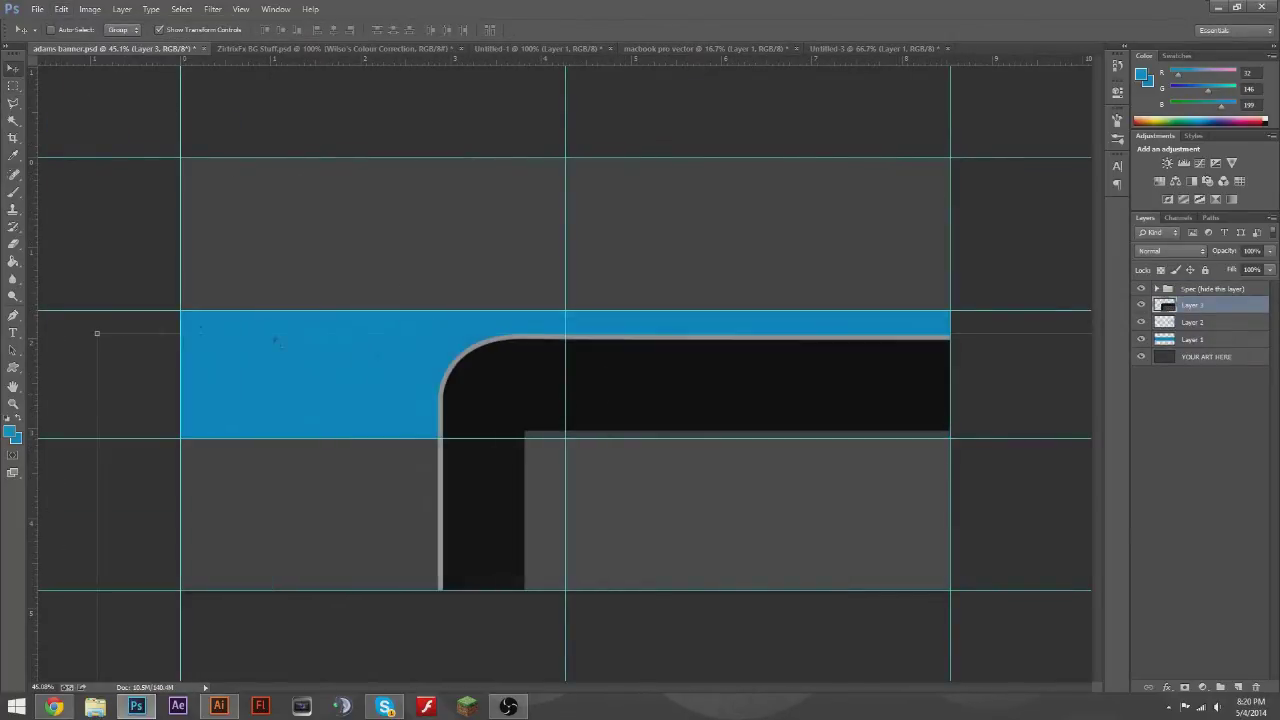
pyautogui.hotkey('ctrl', 't')
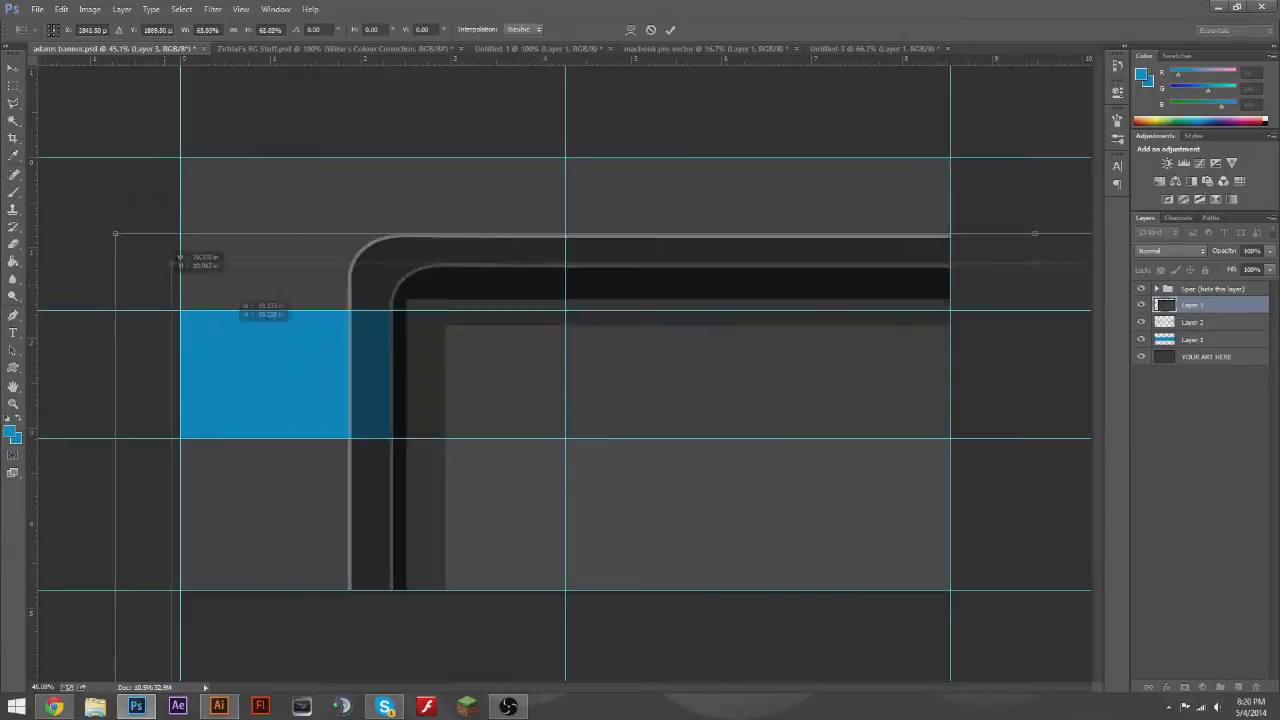
pyautogui.moveTo(114, 234)
pyautogui.mouseDown()
pyautogui.moveTo(457, 290)
pyautogui.moveTo(374, 343)
pyautogui.moveTo(430, 312)
pyautogui.mouseUp()
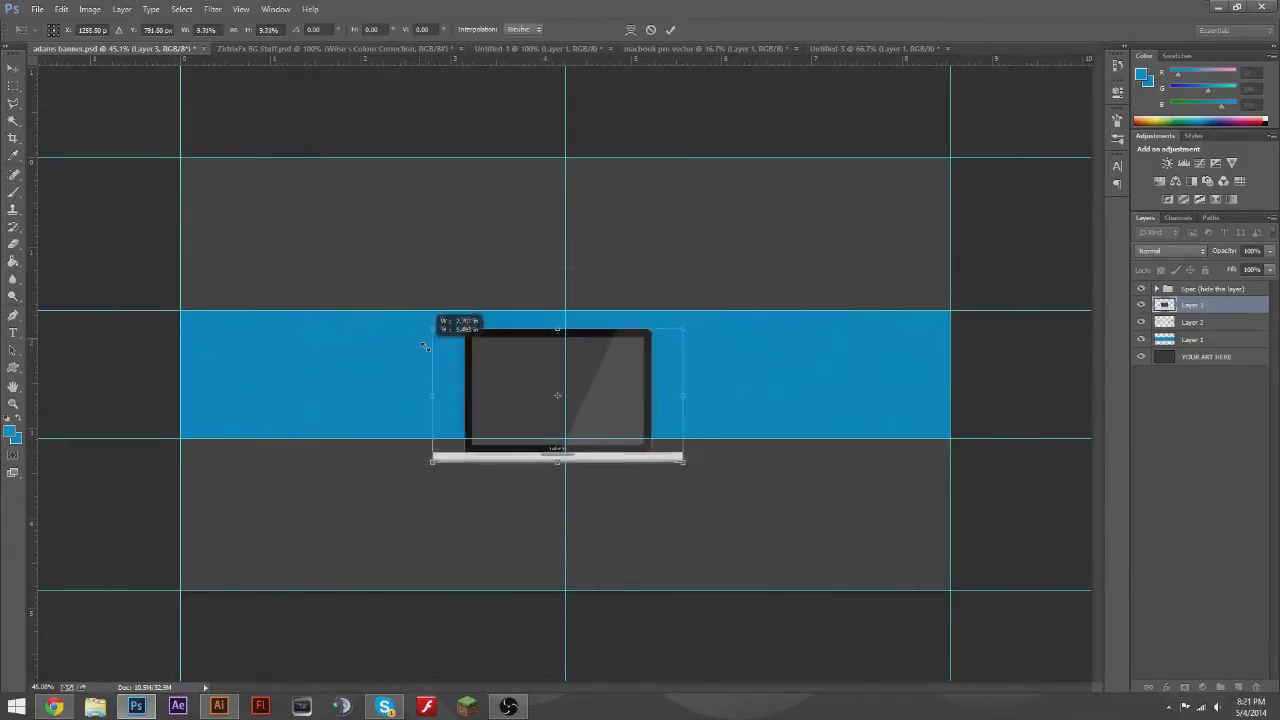
pyautogui.moveTo(500, 380); pyautogui.dragTo(512, 389)
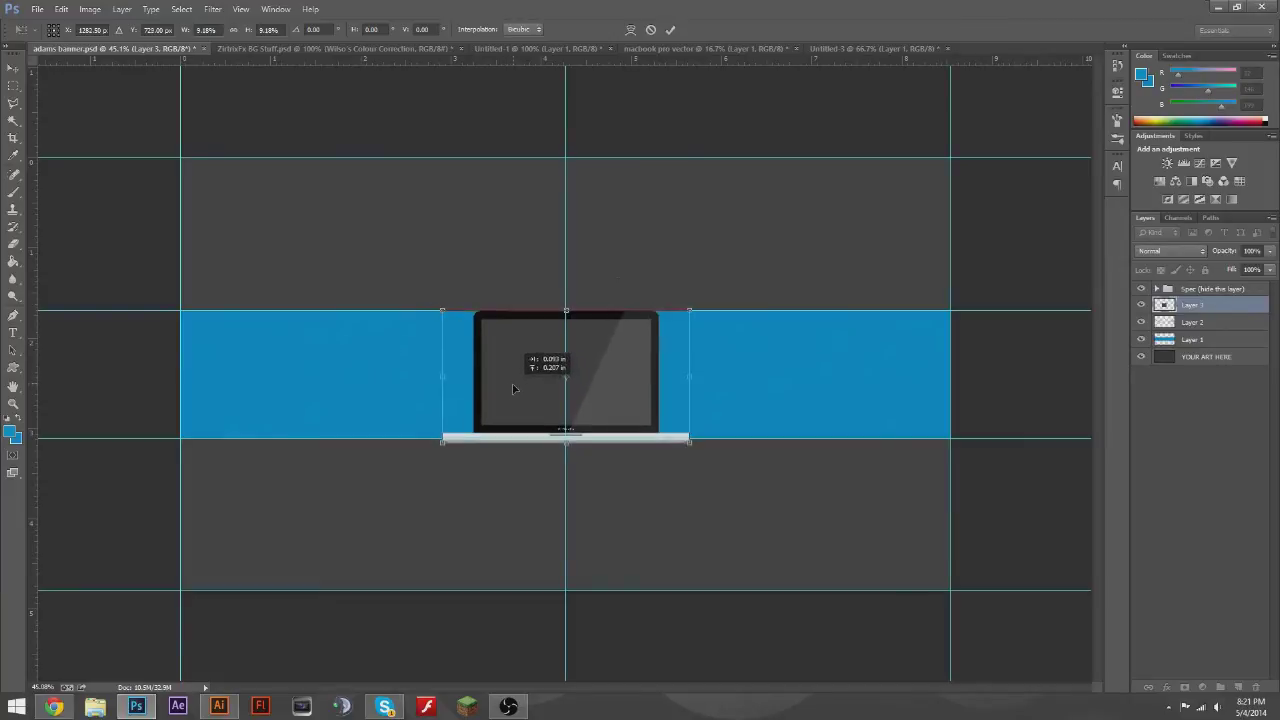
pyautogui.press('Return')
# - Type 'TECHRAX' on the laptop screen and remove its italic styling
pyautogui.hotkey('ctrl', '+')
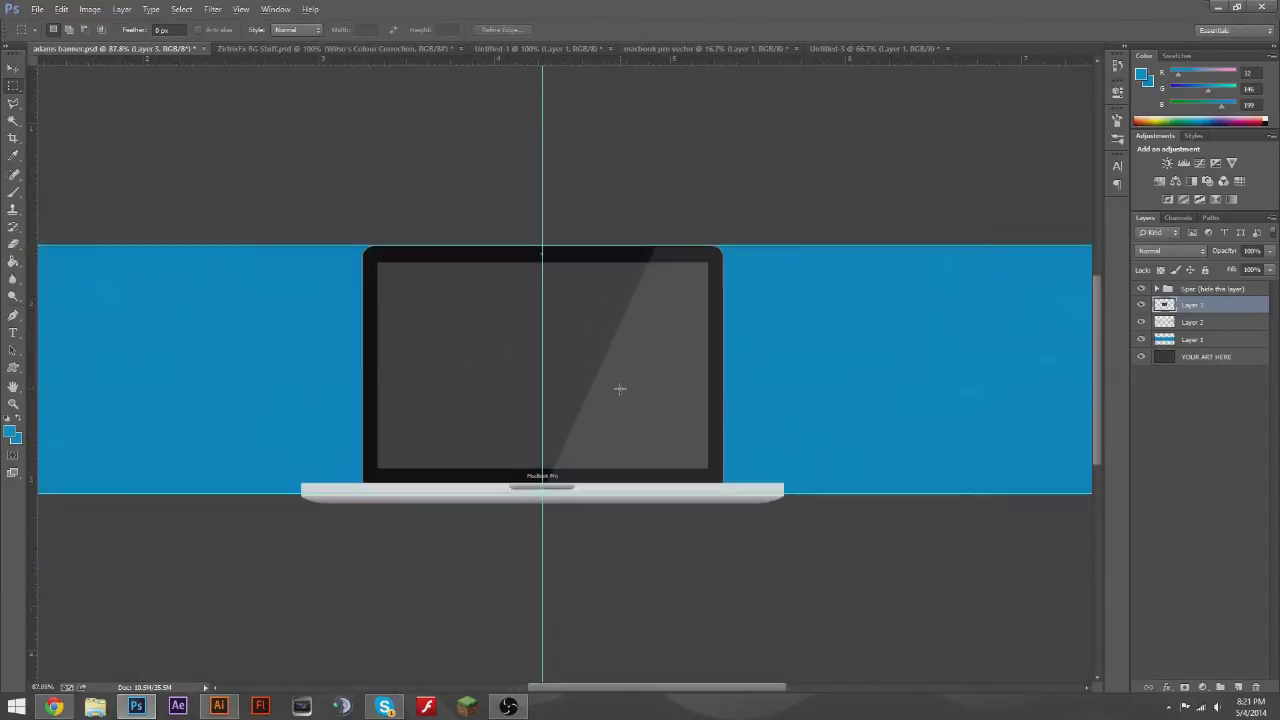
pyautogui.hotkey('ctrl', '+')
pyautogui.click(14, 333)
pyautogui.click(403, 408)
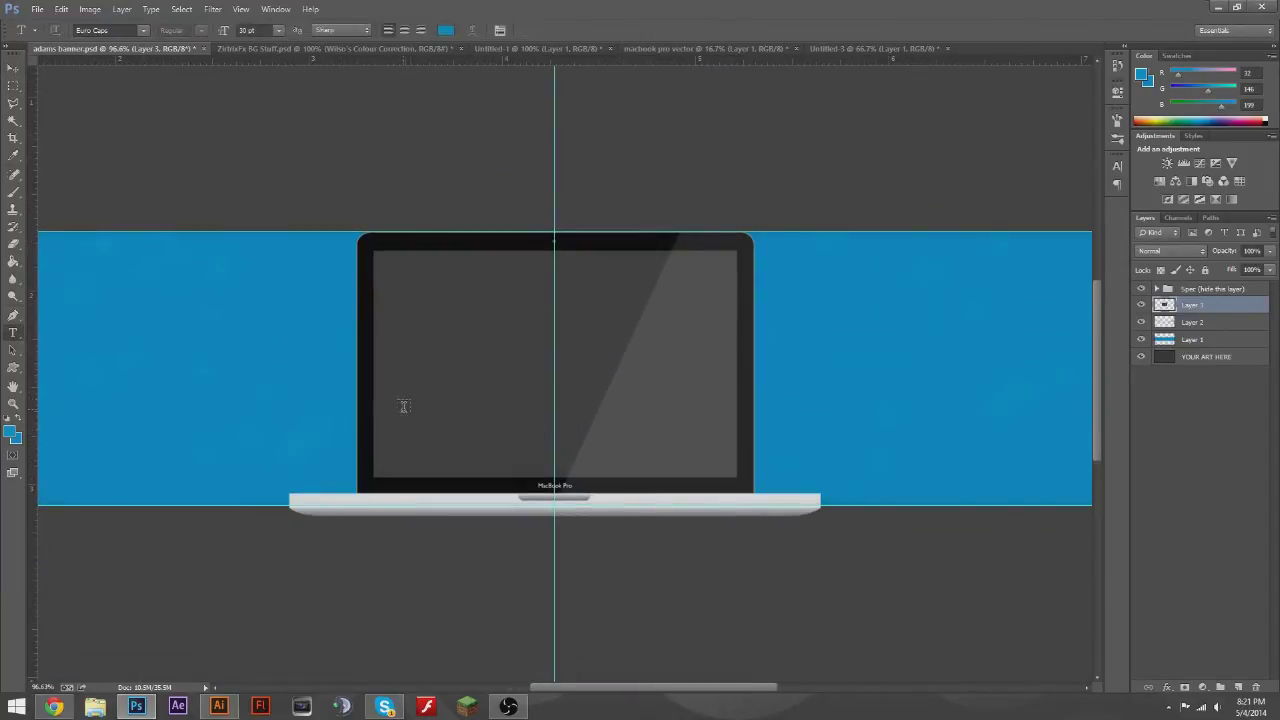
pyautogui.write('TECHRAX')
pyautogui.hotkey('ctrl', 'a')
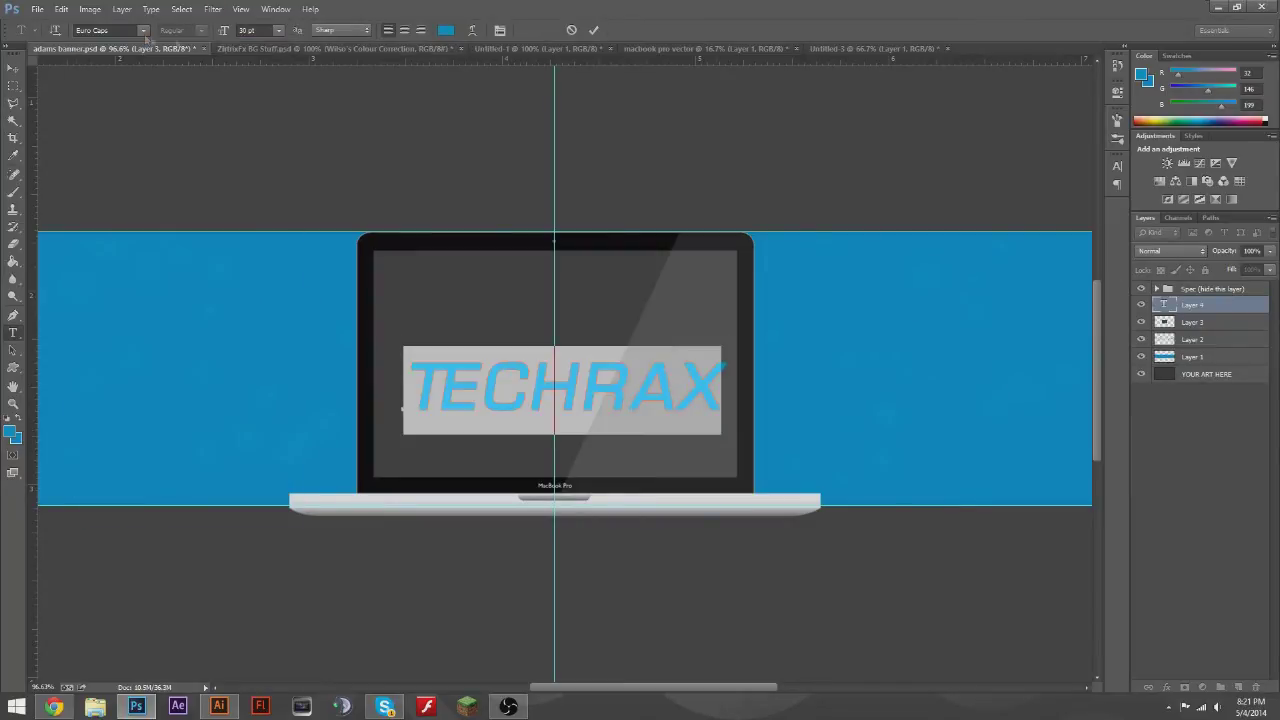
pyautogui.click(500, 30)
pyautogui.hotkey('ctrl', 'shift', 'i')
pyautogui.hotkey('shift', 'Left')
pyautogui.hotkey('shift', 'Left')
pyautogui.hotkey('shift', 'Left')
# - Make the Tech letters white and set the title in Europe Underground
pyautogui.click(446, 30)
pyautogui.click(859, 492)
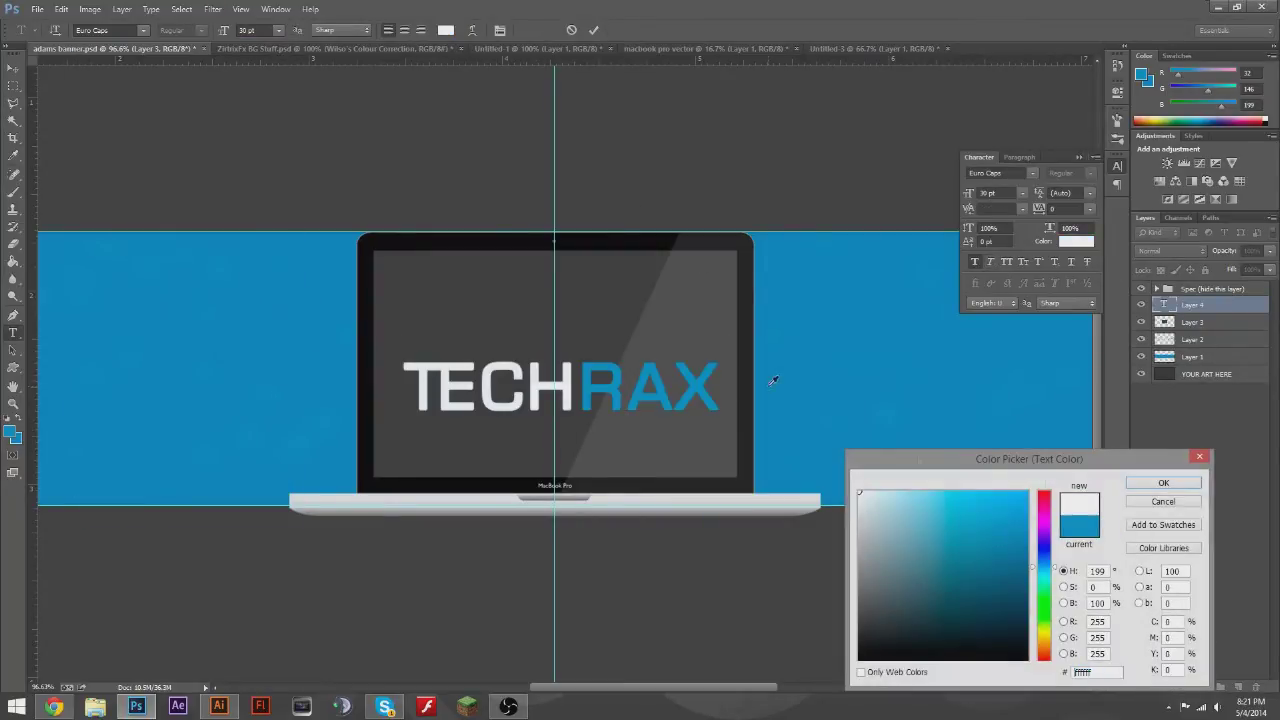
pyautogui.click(1163, 483)
pyautogui.hotkey('ctrl', 'a')
pyautogui.click(143, 30)
pyautogui.click(150, 108)
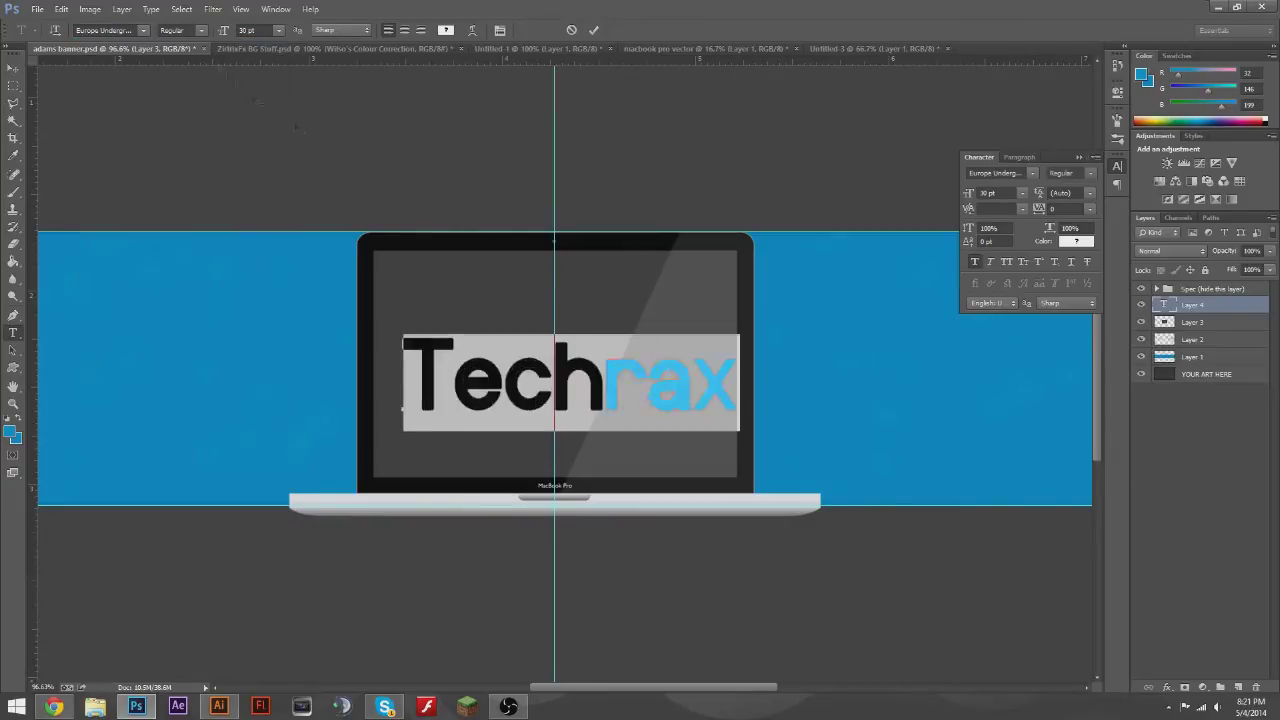
# - Retype the ending as 'Rax' in Light weight and blue, then commit the text
pyautogui.moveTo(738, 390); pyautogui.dragTo(606, 378)
pyautogui.write('Rax')
pyautogui.hotkey('shift', 'Left')
pyautogui.hotkey('shift', 'Left')
pyautogui.hotkey('shift', 'Left')
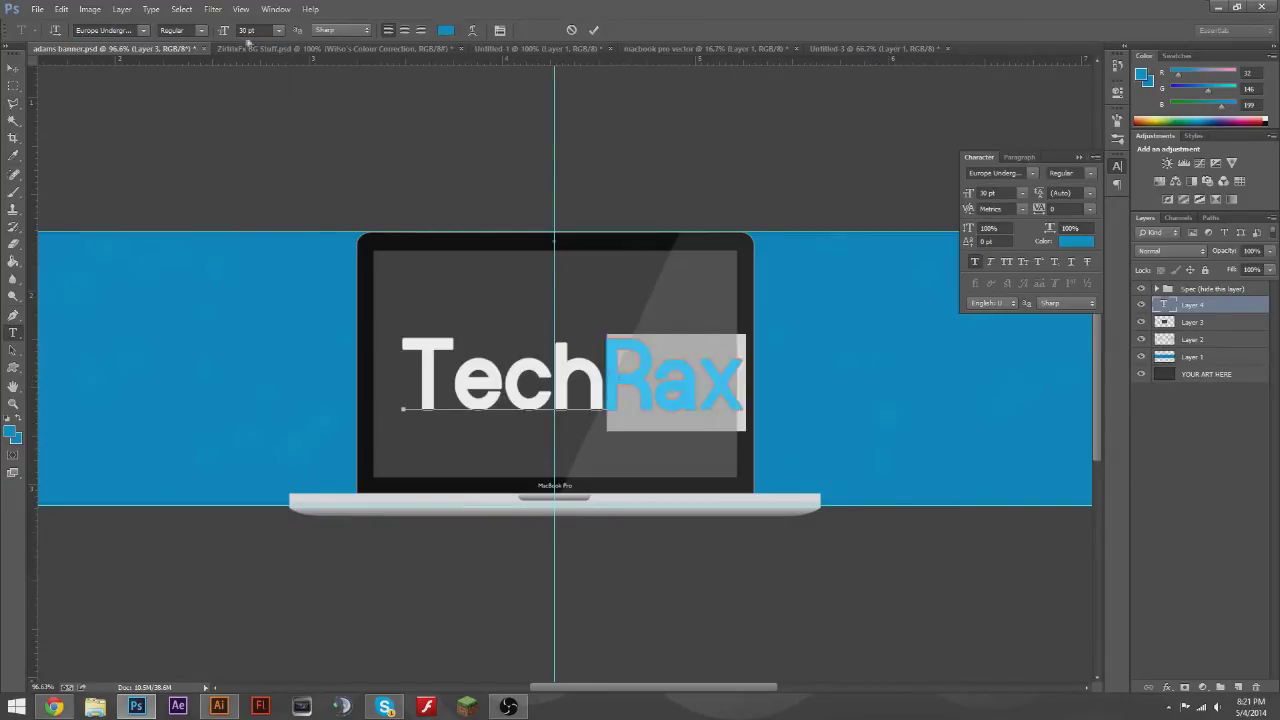
pyautogui.click(180, 30)
pyautogui.click(180, 45)
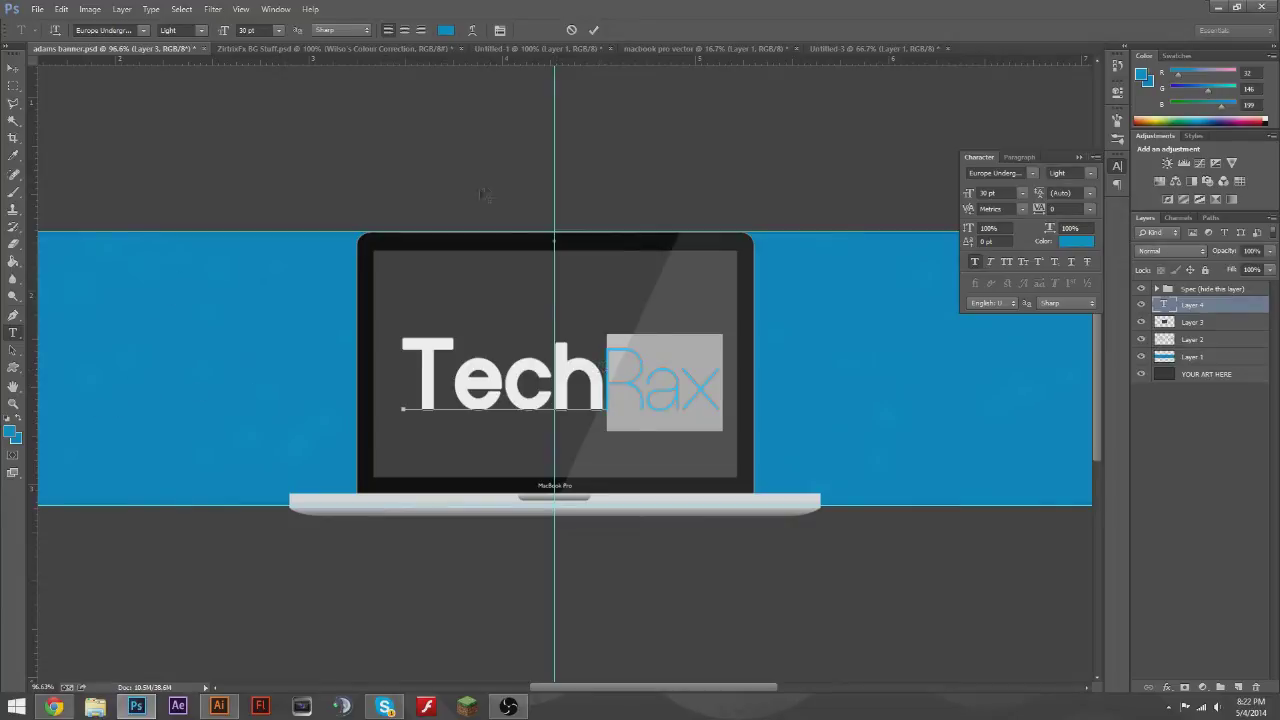
pyautogui.moveTo(606, 380); pyautogui.dragTo(402, 380)
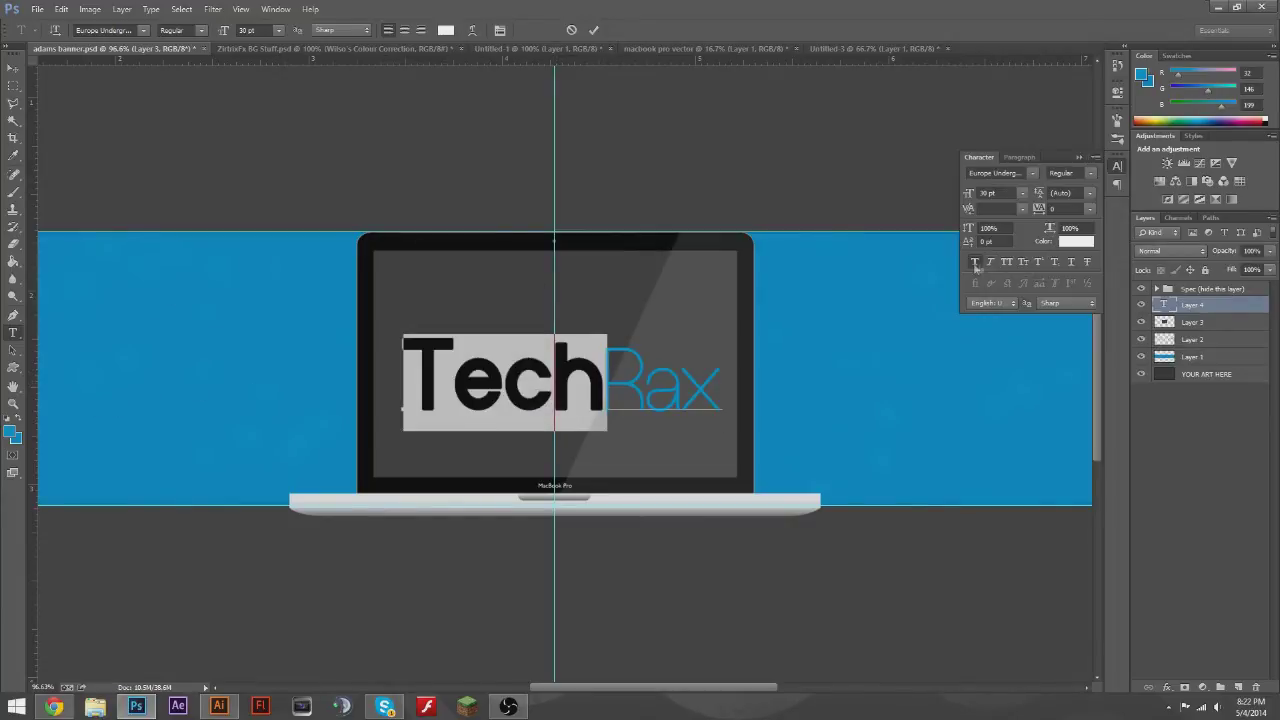
pyautogui.moveTo(598, 380); pyautogui.dragTo(714, 380)
pyautogui.click(446, 30)
pyautogui.press('Return')
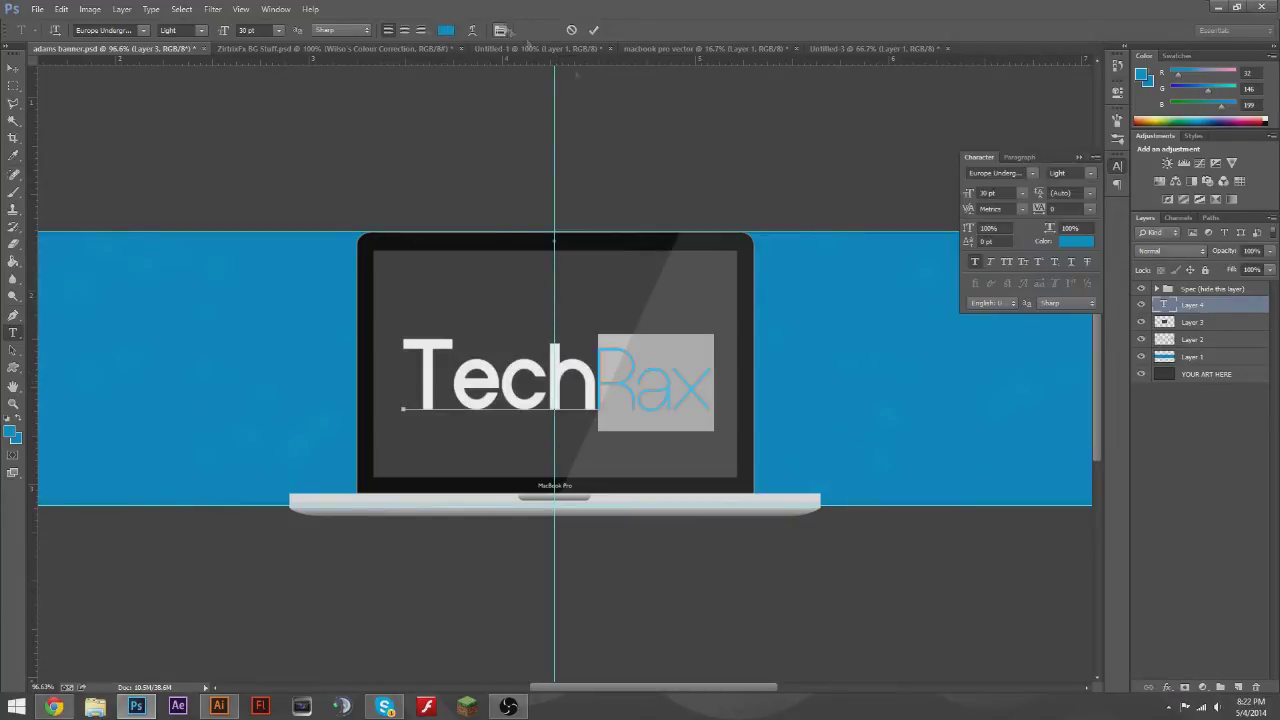
pyautogui.click(1079, 157)
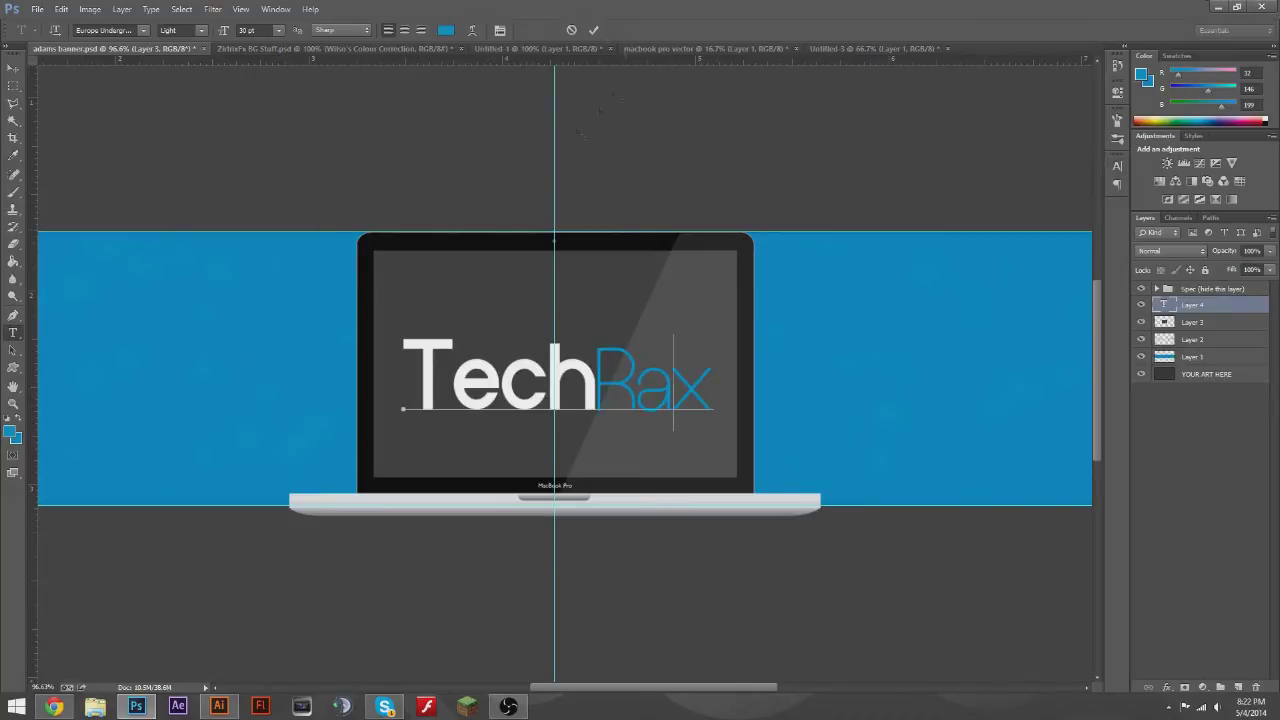
pyautogui.click(1230, 305)
# - Trim the text layer to just 'Tech' and nudge it slightly left
pyautogui.doubleClick(704, 385)
pyautogui.moveTo(712, 382); pyautogui.dragTo(596, 378)
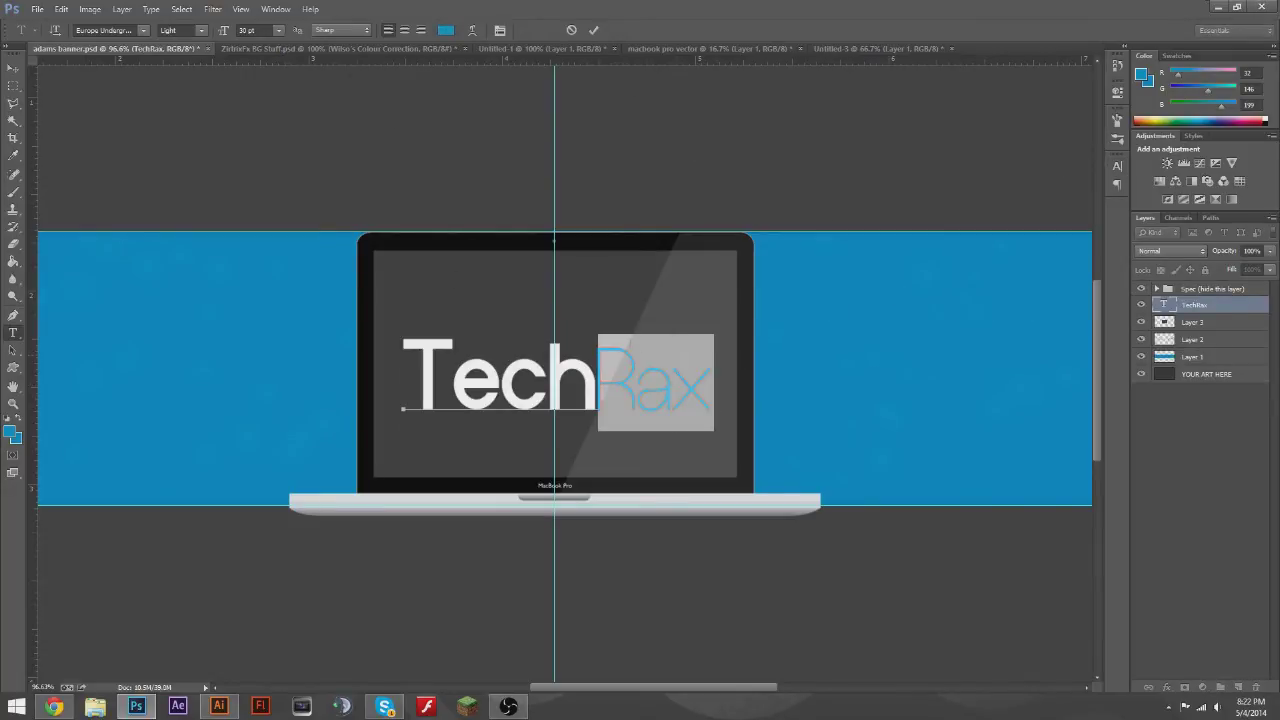
pyautogui.click(654, 383)
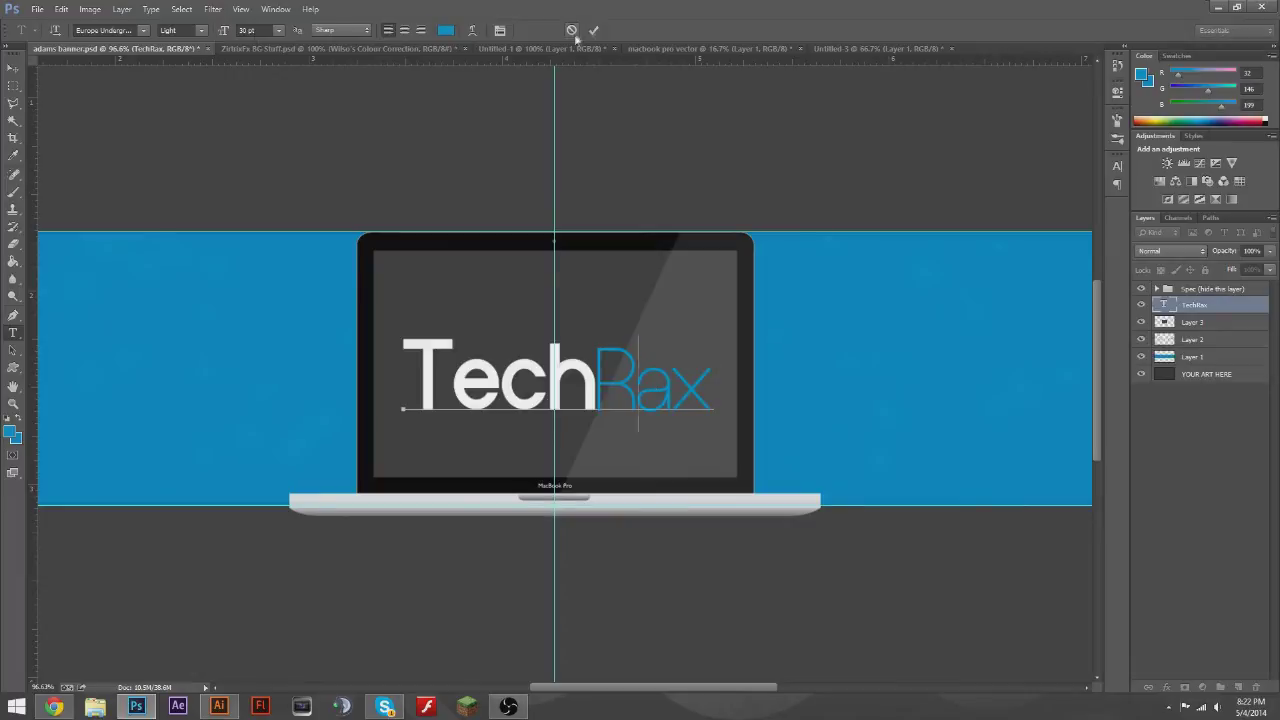
pyautogui.press('BackSpace')
pyautogui.press('BackSpace')
pyautogui.press('BackSpace')
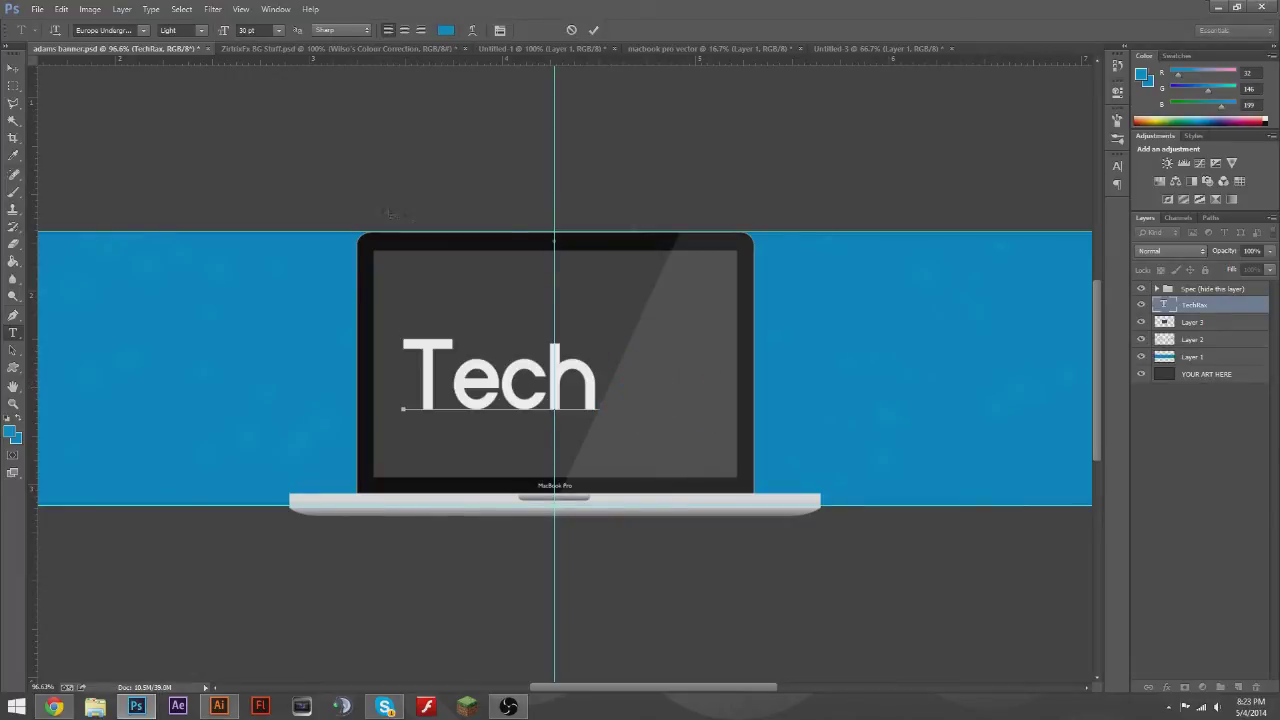
pyautogui.click(593, 30)
pyautogui.moveTo(505, 375); pyautogui.dragTo(490, 375)
# - Add a separate blue 'Rax' text layer beside Tech
pyautogui.click(670, 422)
pyautogui.write('R')
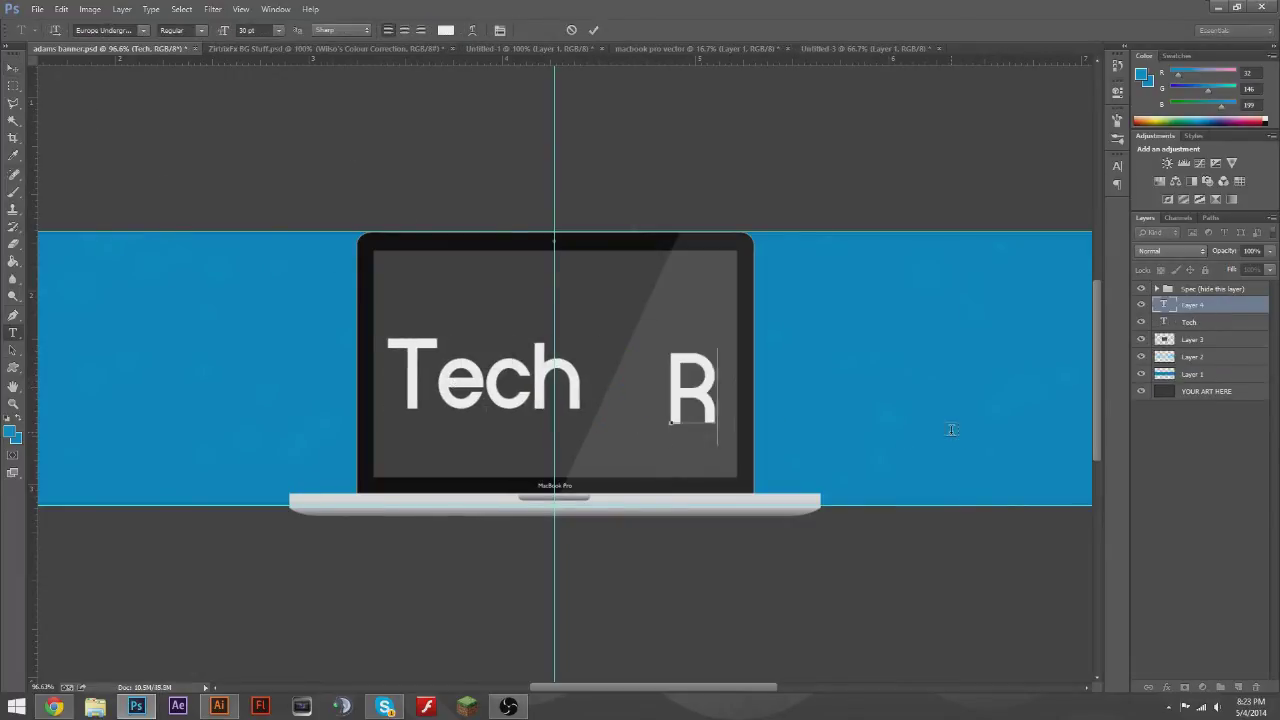
pyautogui.write('AX')
pyautogui.moveTo(834, 390); pyautogui.dragTo(622, 379)
pyautogui.write('ax')
pyautogui.hotkey('ctrl', 'a')
pyautogui.click(446, 30)
pyautogui.click(1163, 482)
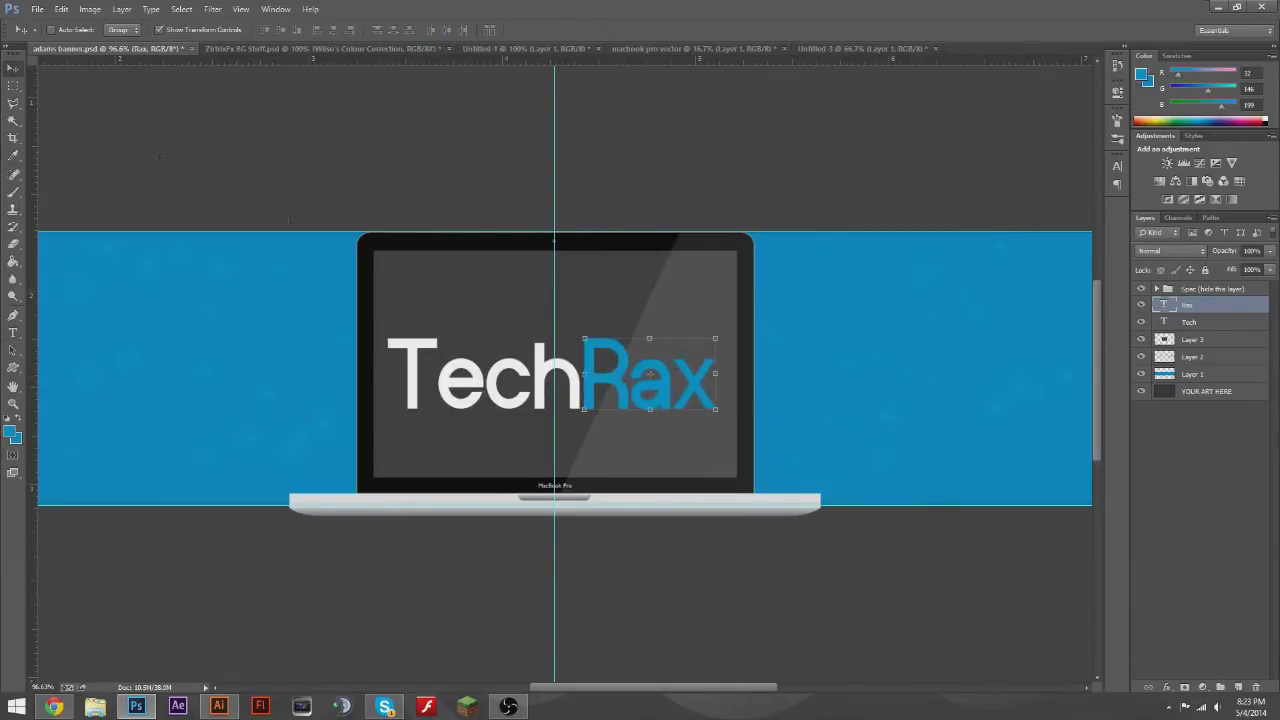
pyautogui.press('t')
pyautogui.doubleClick(640, 375)
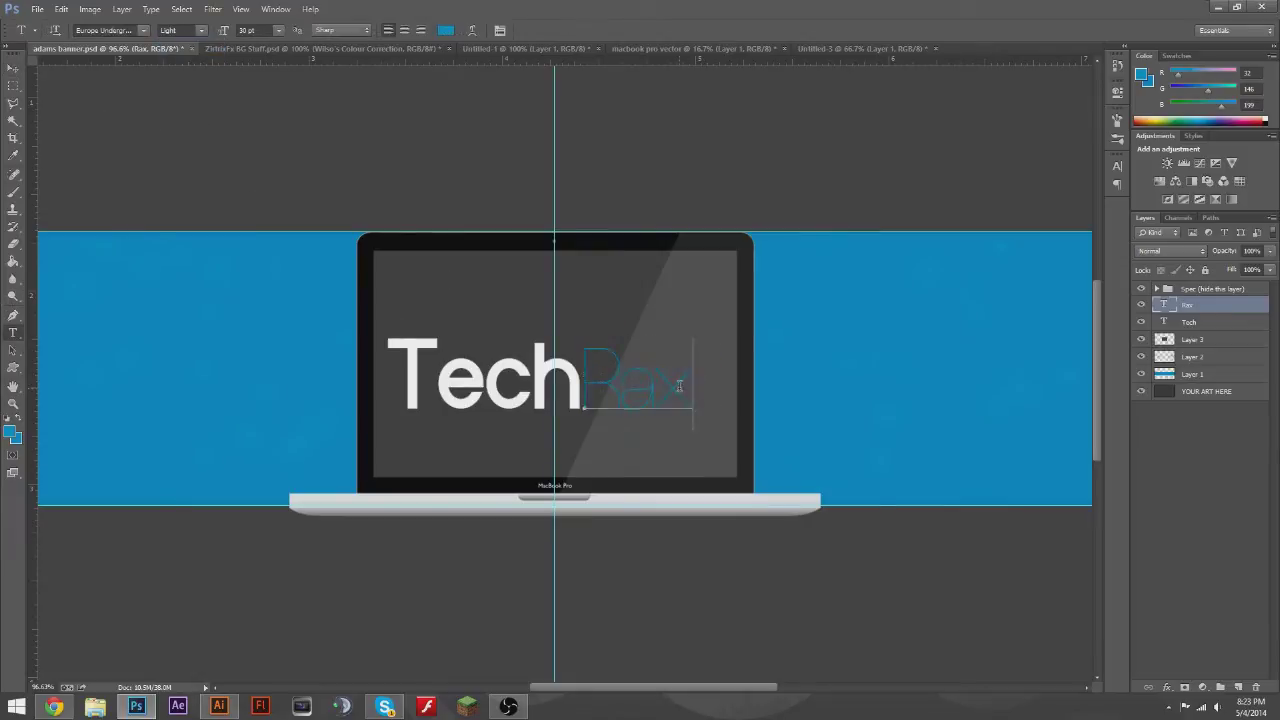
pyautogui.click(499, 30)
pyautogui.click(593, 30)
pyautogui.doubleClick(1238, 305)
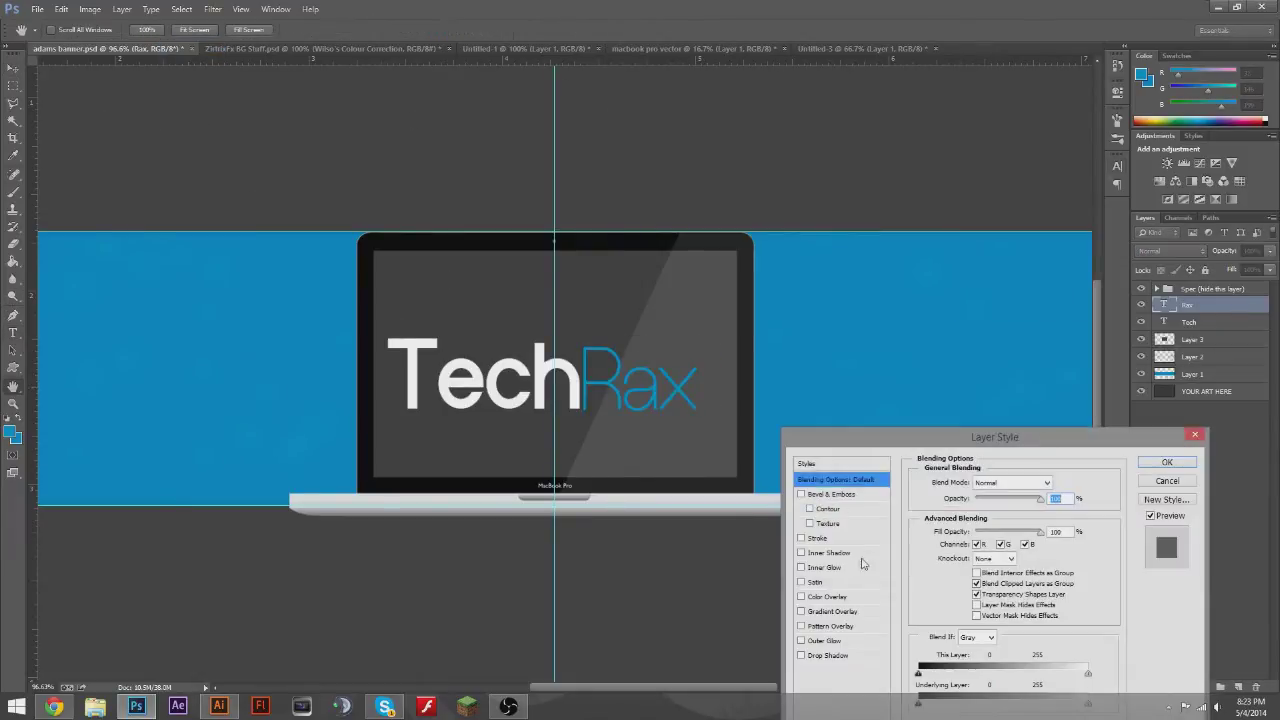
pyautogui.click(817, 538)
pyautogui.click(948, 580)
pyautogui.click(980, 424)
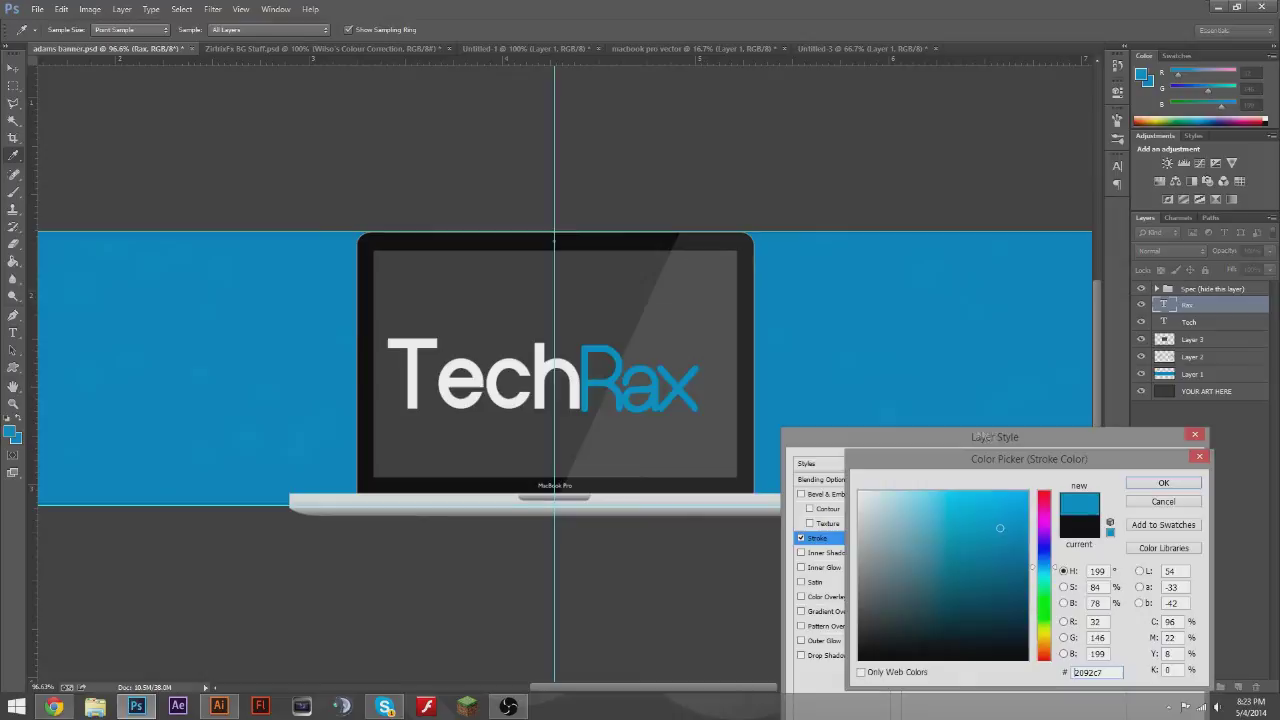
pyautogui.click(1135, 484)
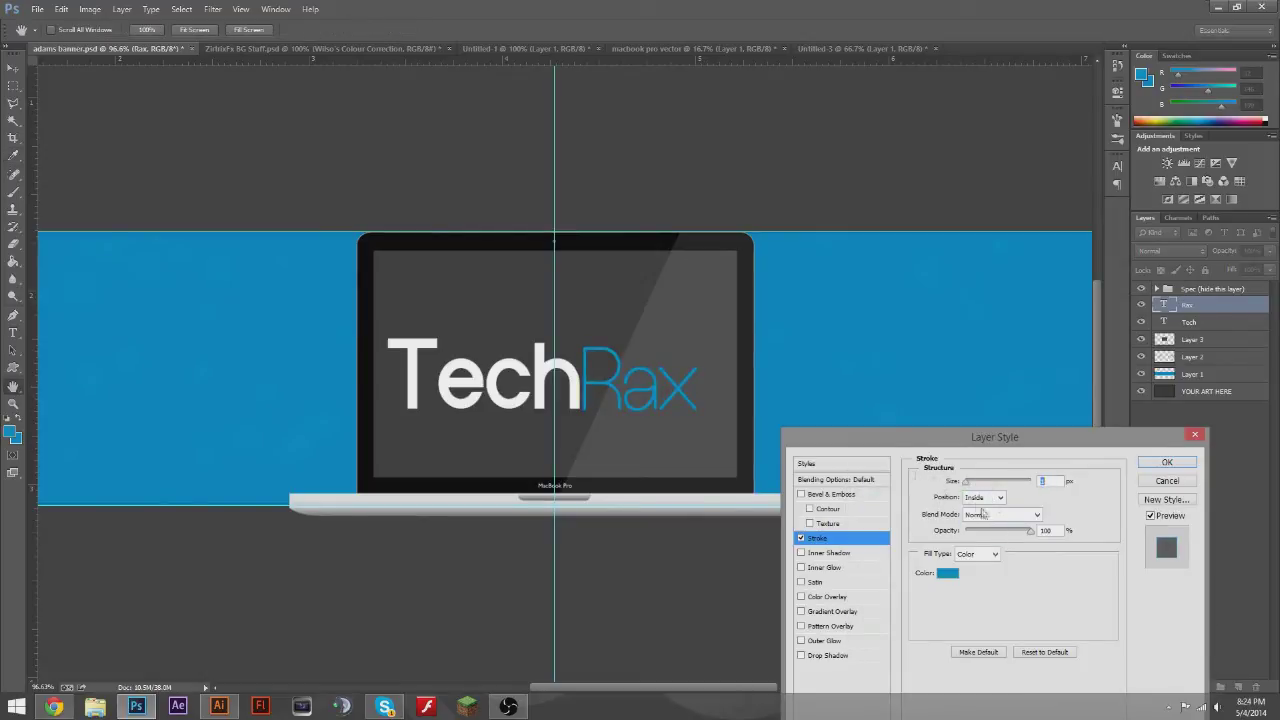
pyautogui.click(984, 497)
pyautogui.click(968, 490)
pyautogui.click(801, 538)
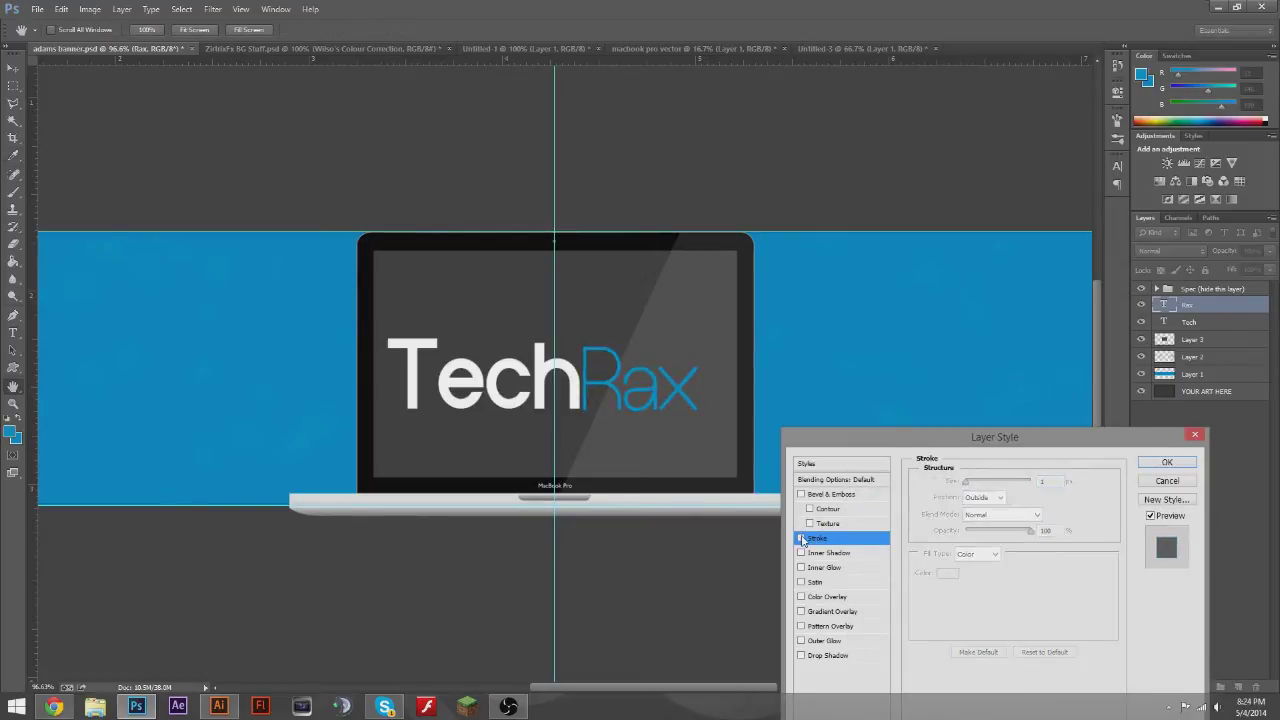
# - Delete the separate Rax layer and type 'RAX' after Tech in the same text layer
pyautogui.click(1166, 481)
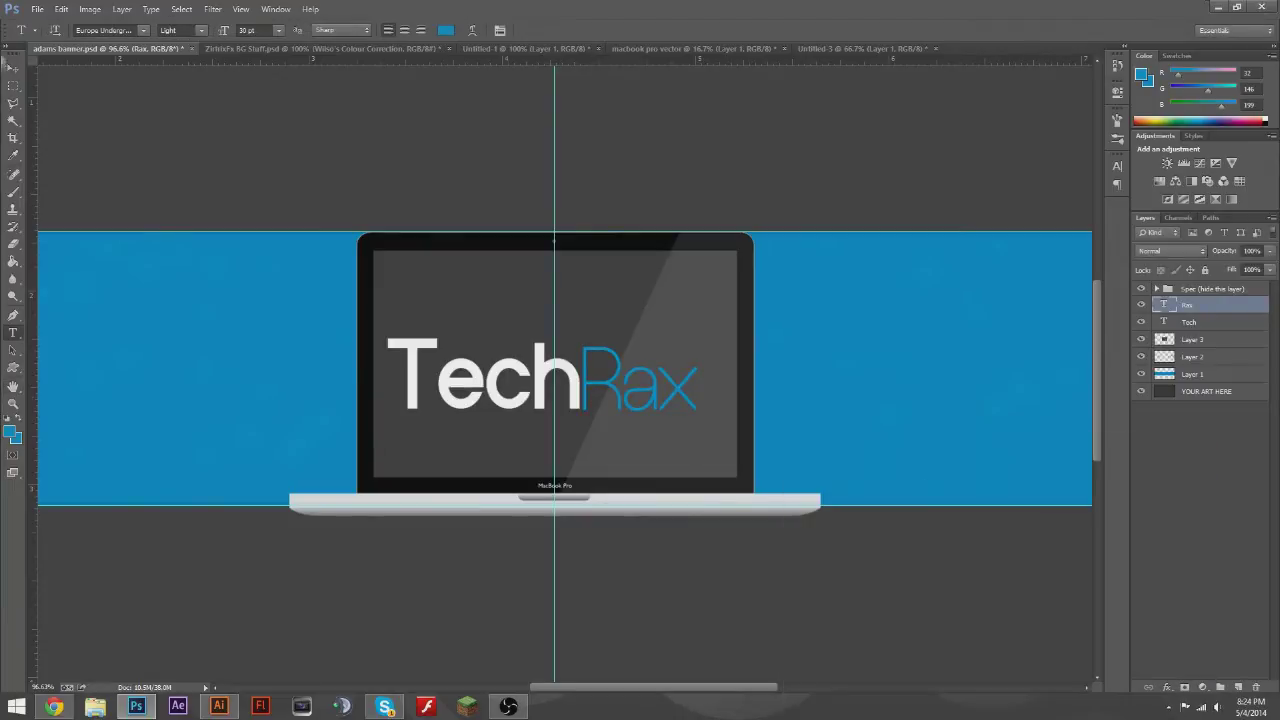
pyautogui.press('Delete')
pyautogui.press('t')
pyautogui.click(444, 362)
pyautogui.write('HRa')
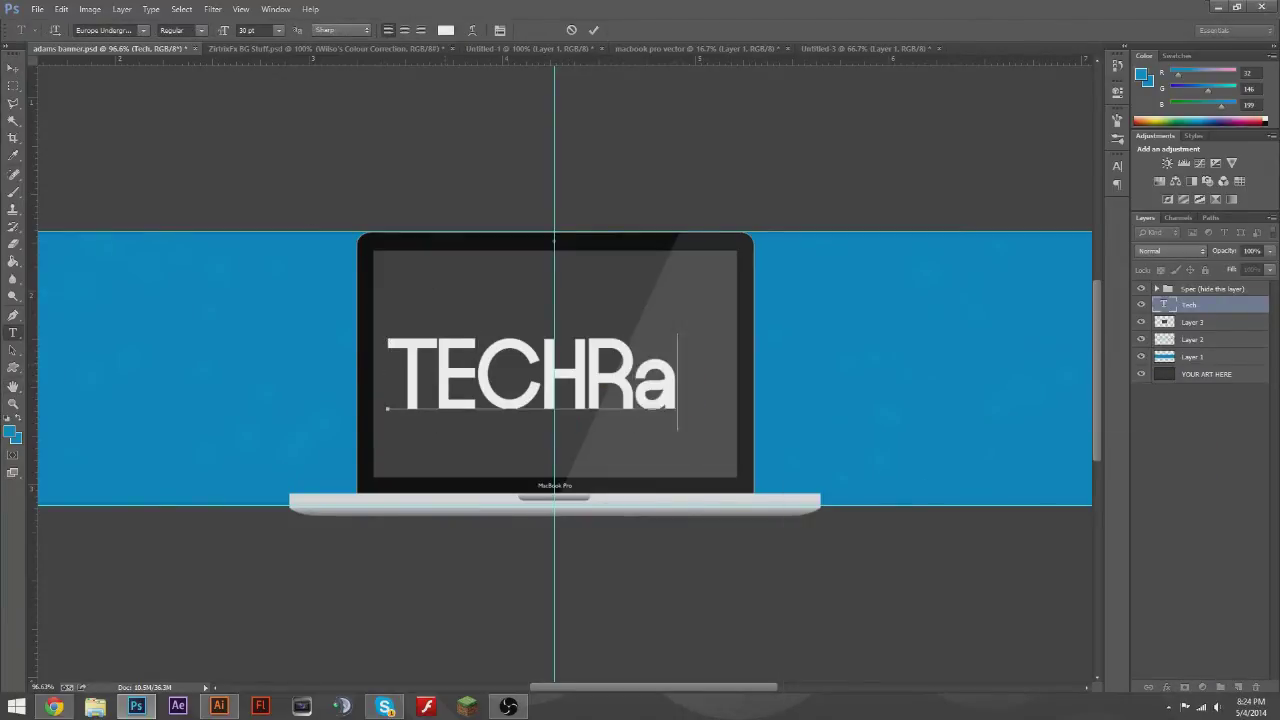
pyautogui.press('BackSpace')
pyautogui.write('AZ')
pyautogui.press('BackSpace')
pyautogui.write('X')
pyautogui.hotkey('shift', 'Left')
pyautogui.hotkey('shift', 'Left')
pyautogui.hotkey('shift', 'Left')
# - Colour the RAX letters blue and give them Light weight
pyautogui.click(445, 30)
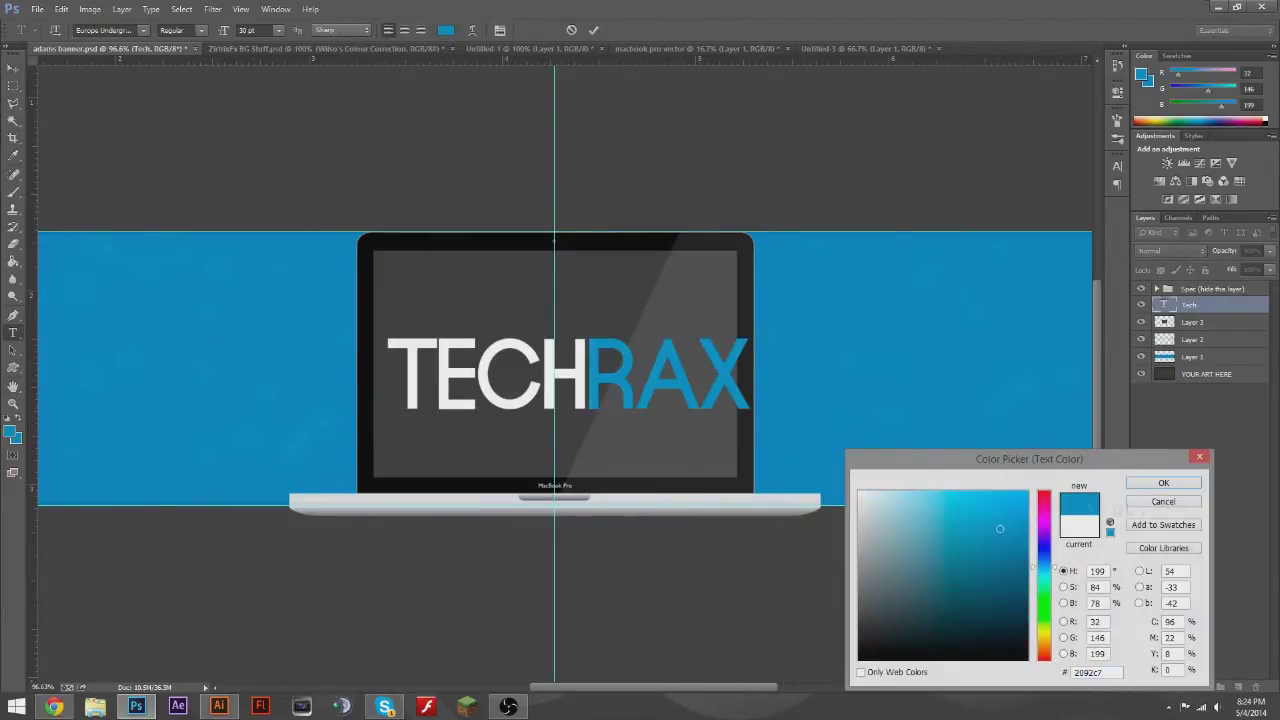
pyautogui.click(1203, 471)
pyautogui.click(200, 30)
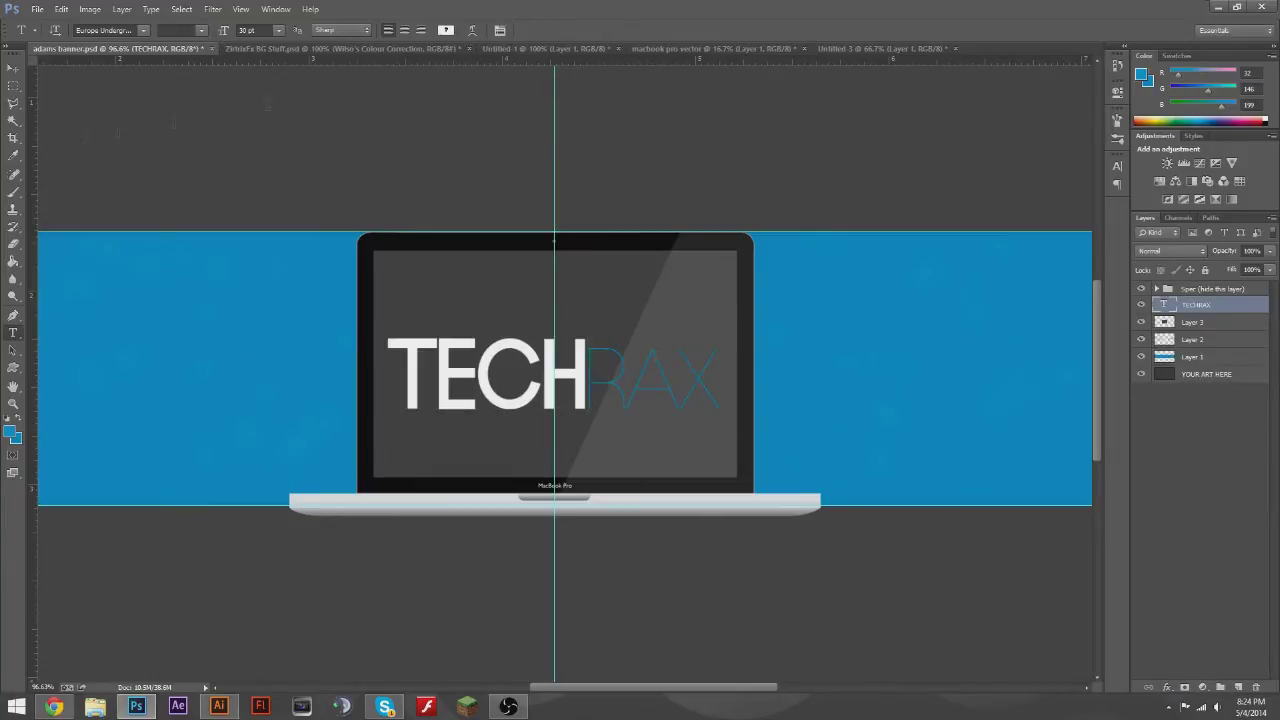
pyautogui.click(1117, 165)
pyautogui.hotkey('ctrl', 'h')
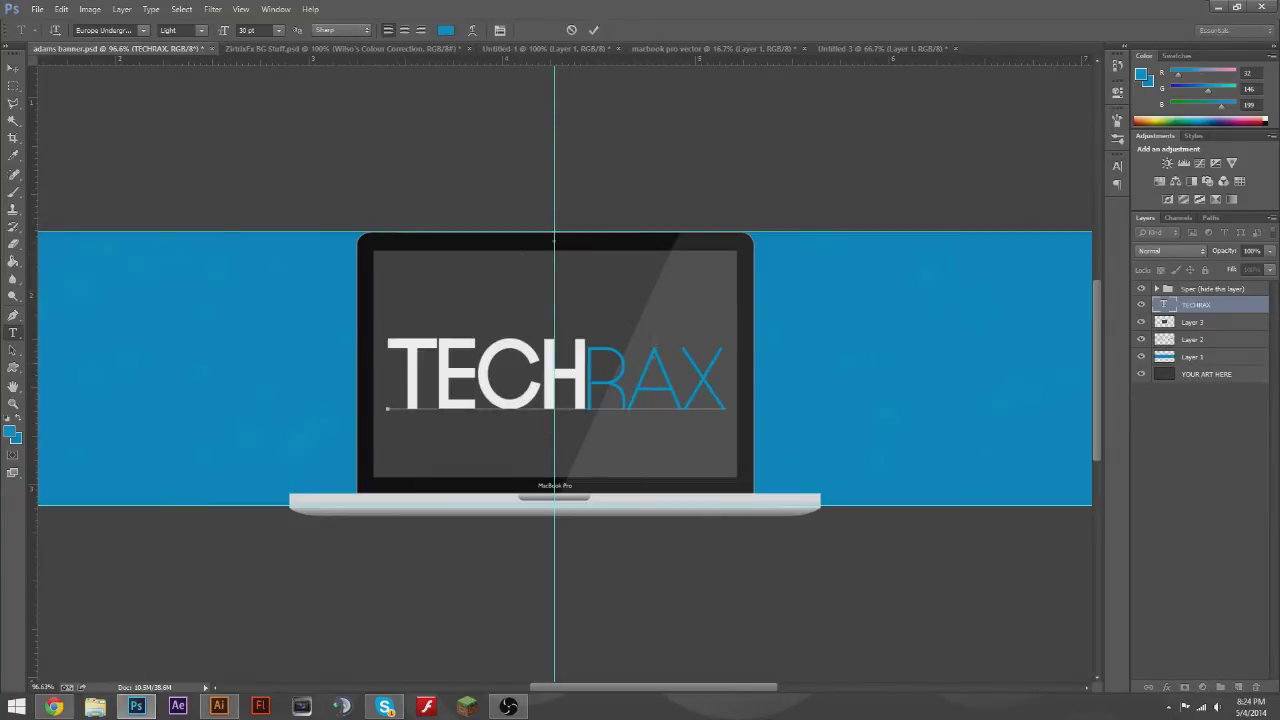
pyautogui.moveTo(576, 352); pyautogui.dragTo(440, 370)
pyautogui.hotkey('ctrl', 'h')
pyautogui.hotkey('ctrl', 'h')
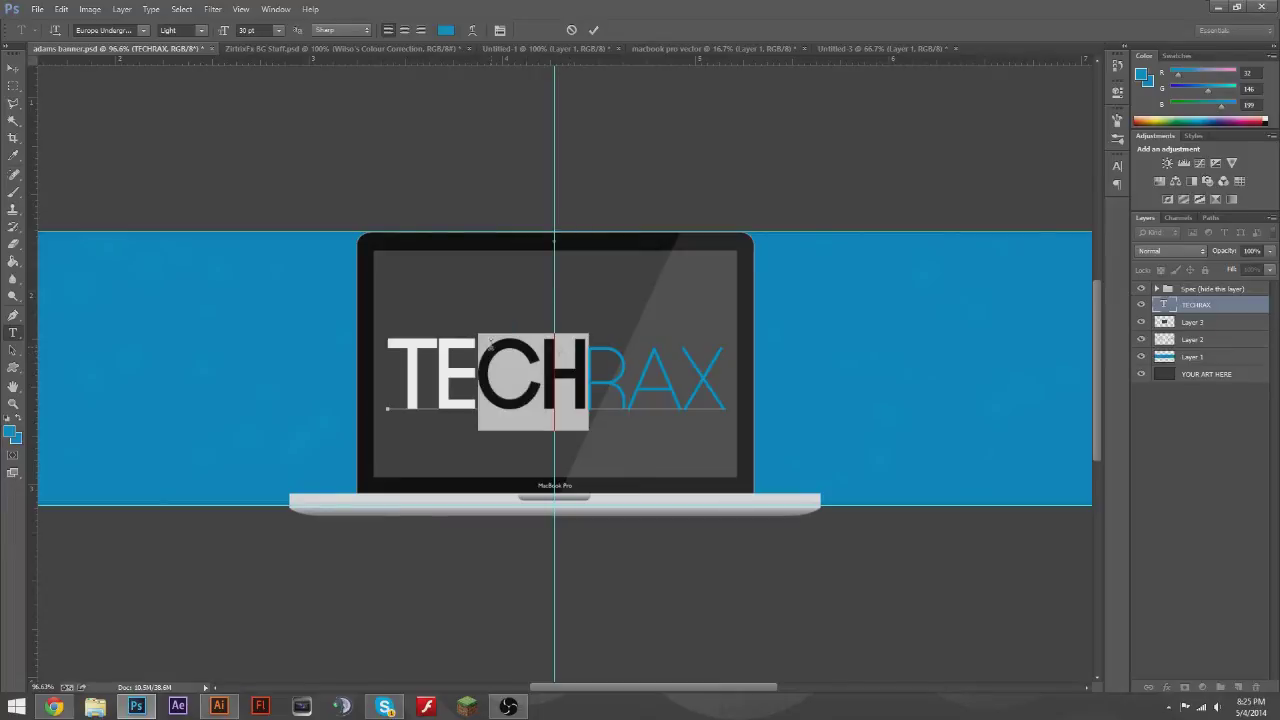
pyautogui.hotkey('ctrl', 'h')
pyautogui.click(54, 706)
pyautogui.click(136, 706)
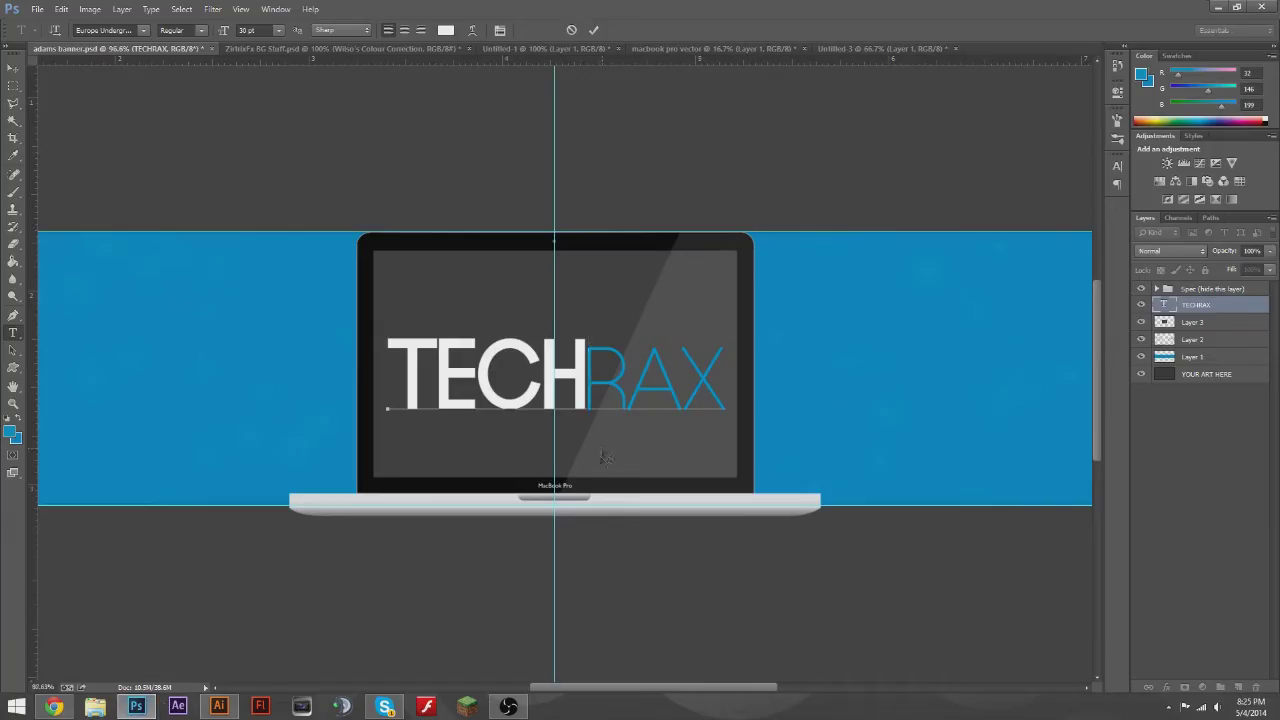
pyautogui.scroll(-2, 611, 473)
# - Retype the whole title as 'TechRax' and colour 'Rax' blue
pyautogui.hotkey('ctrl', 'a')
pyautogui.write('TechR')
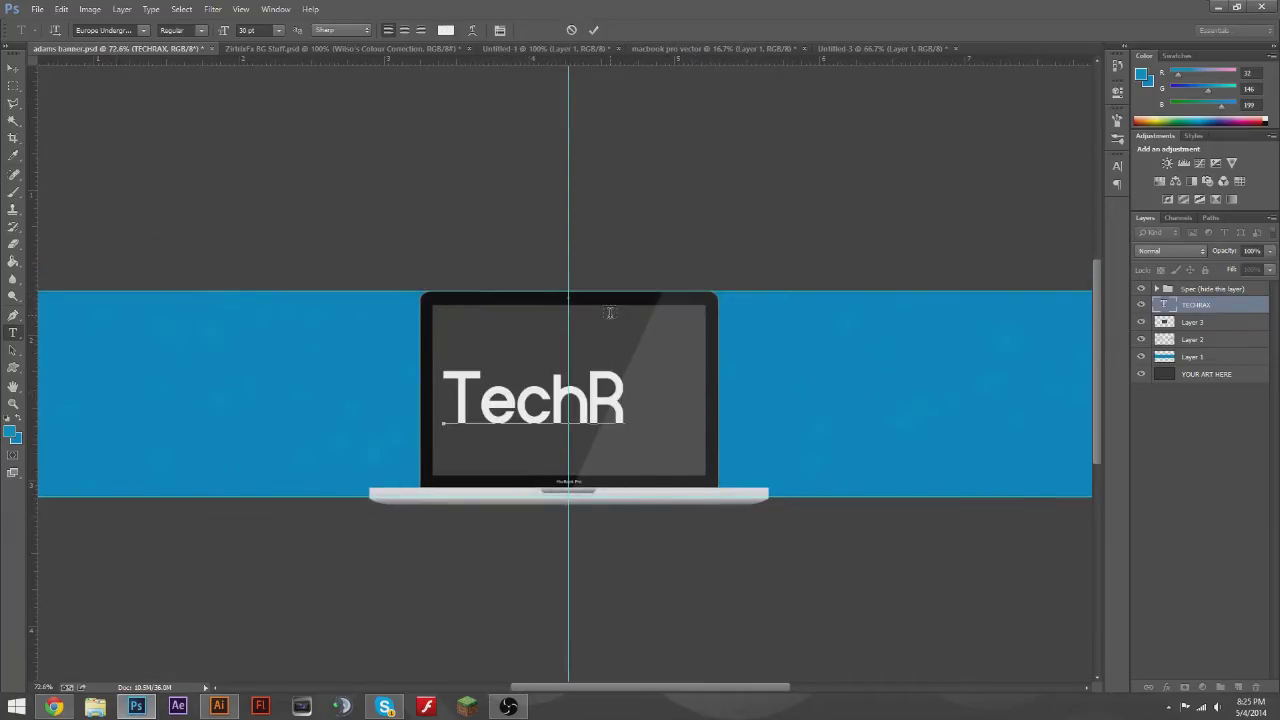
pyautogui.write('az')
pyautogui.press('BackSpace')
pyautogui.write('x')
pyautogui.hotkey('shift', 'Left')
pyautogui.hotkey('shift', 'Left')
pyautogui.hotkey('shift', 'Left')
pyautogui.click(446, 30)
pyautogui.press('Return')
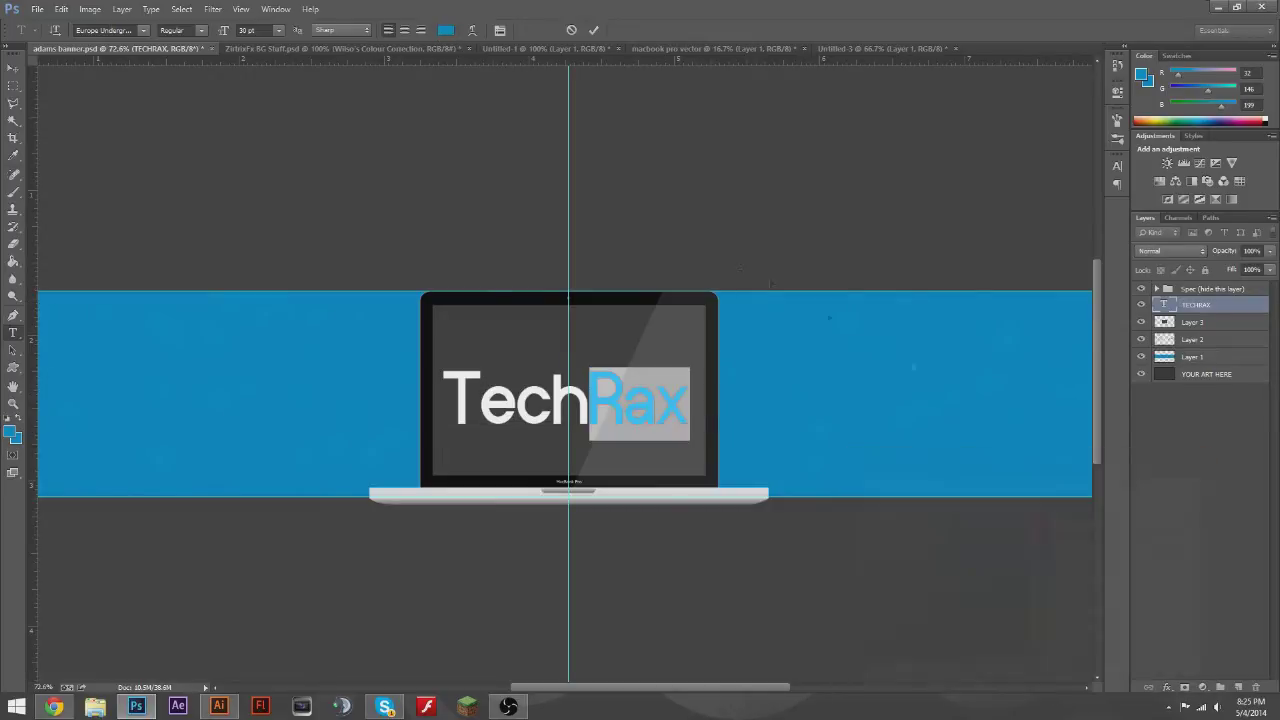
pyautogui.click(446, 30)
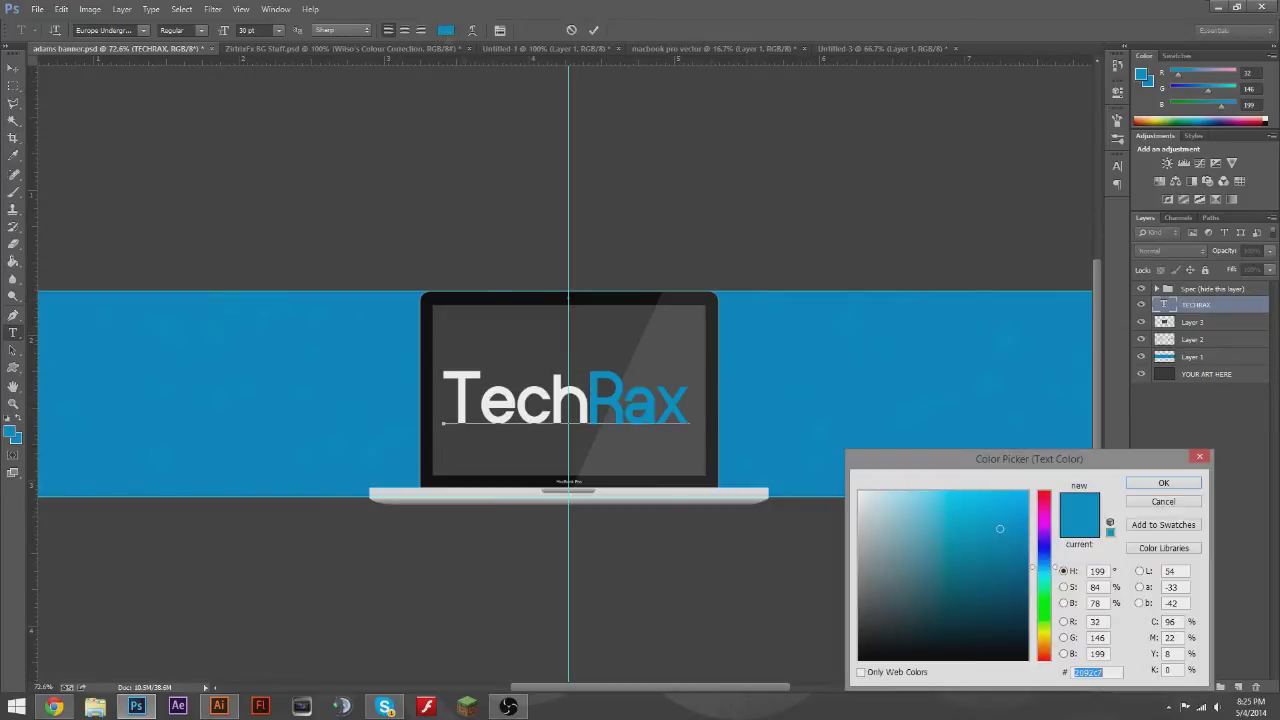
pyautogui.click(1165, 503)
# - Set 'Rax' to the Light font style and review the character settings
pyautogui.click(1078, 157)
pyautogui.click(180, 30)
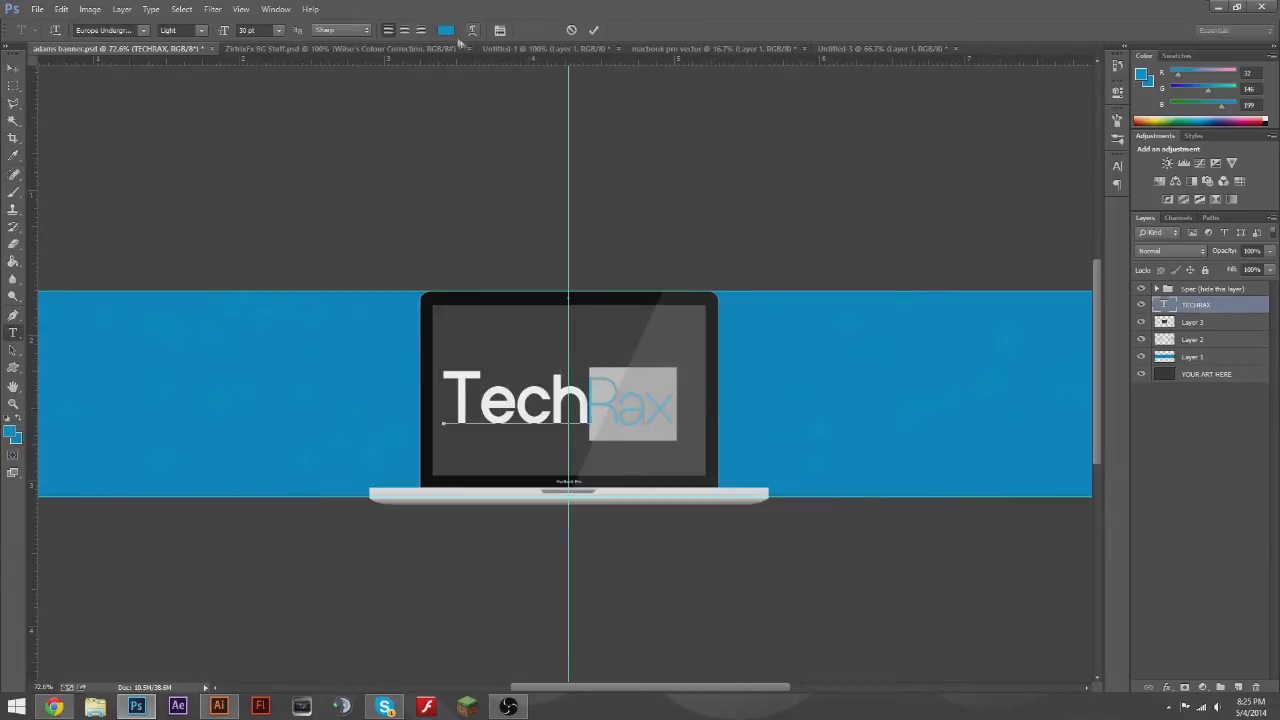
pyautogui.click(472, 30)
pyautogui.click(617, 349)
pyautogui.click(991, 261)
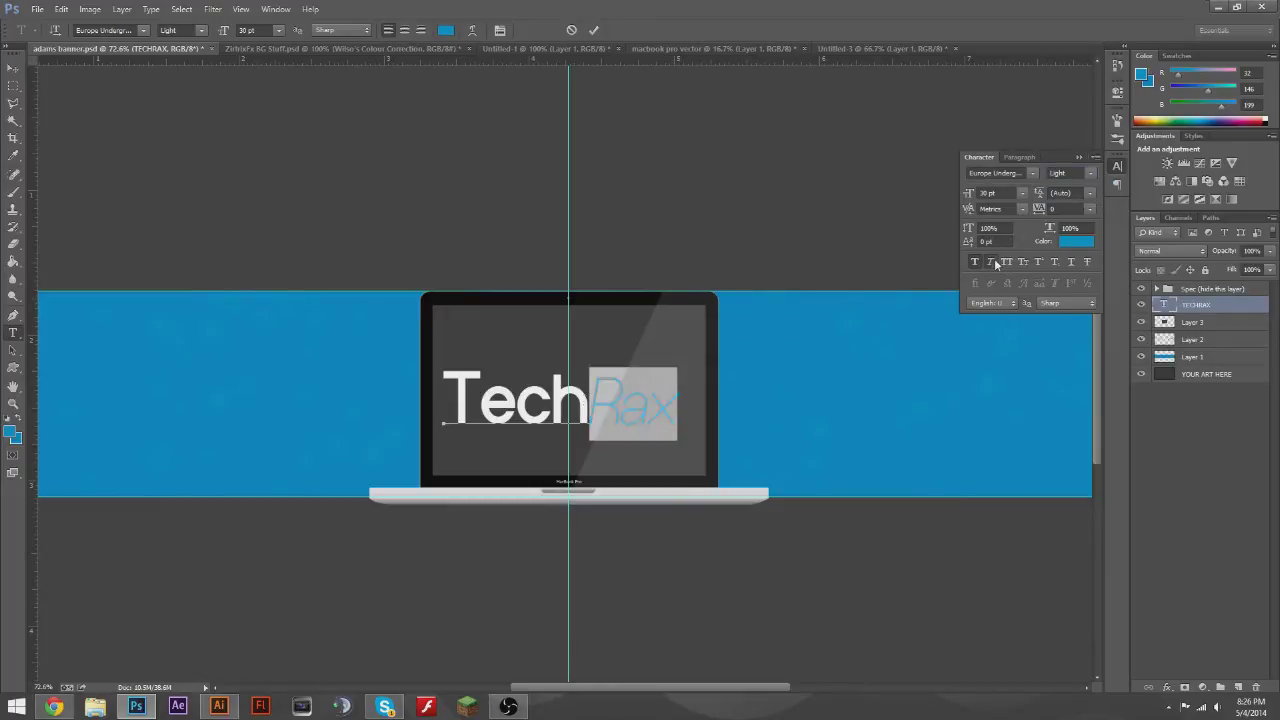
pyautogui.click(1080, 157)
# - Add a Drop Shadow and an Overlay-blend Gradient Overlay to the TechRax text layer
pyautogui.click(592, 31)
pyautogui.click(13, 68)
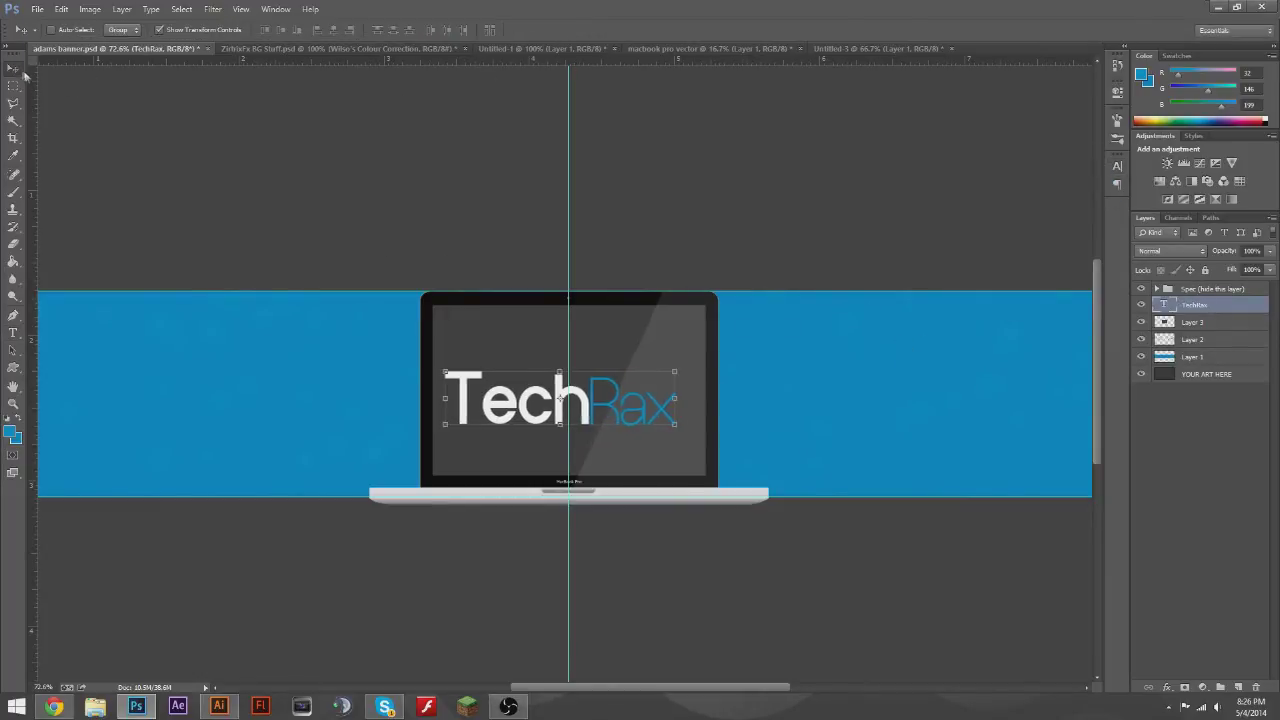
pyautogui.doubleClick(1238, 305)
pyautogui.click(828, 655)
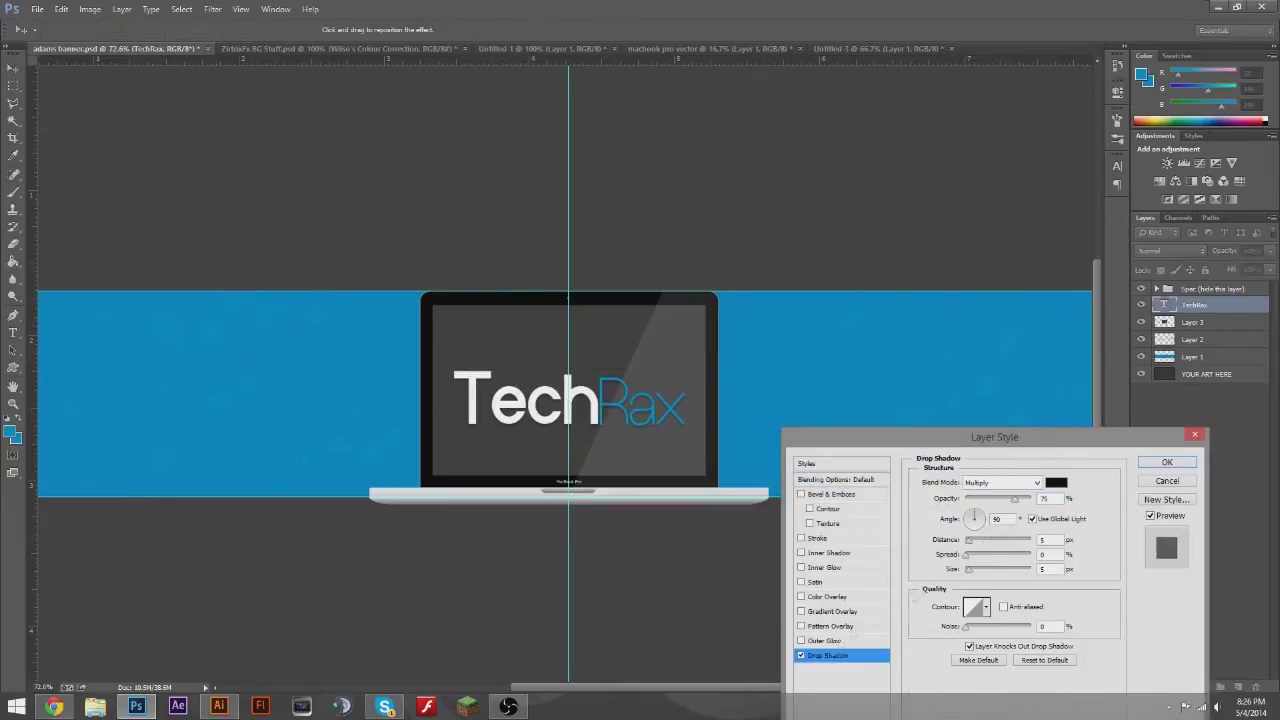
pyautogui.click(830, 611)
pyautogui.click(1000, 482)
pyautogui.click(990, 302)
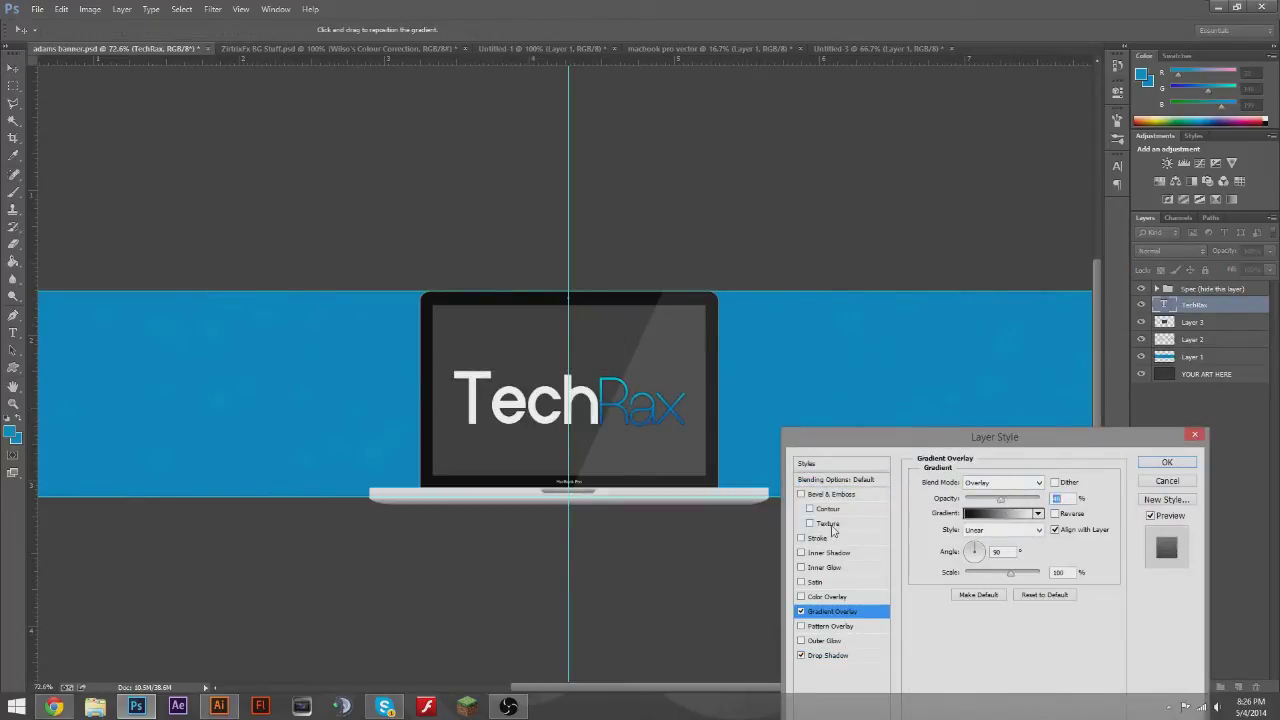
pyautogui.click(1167, 462)
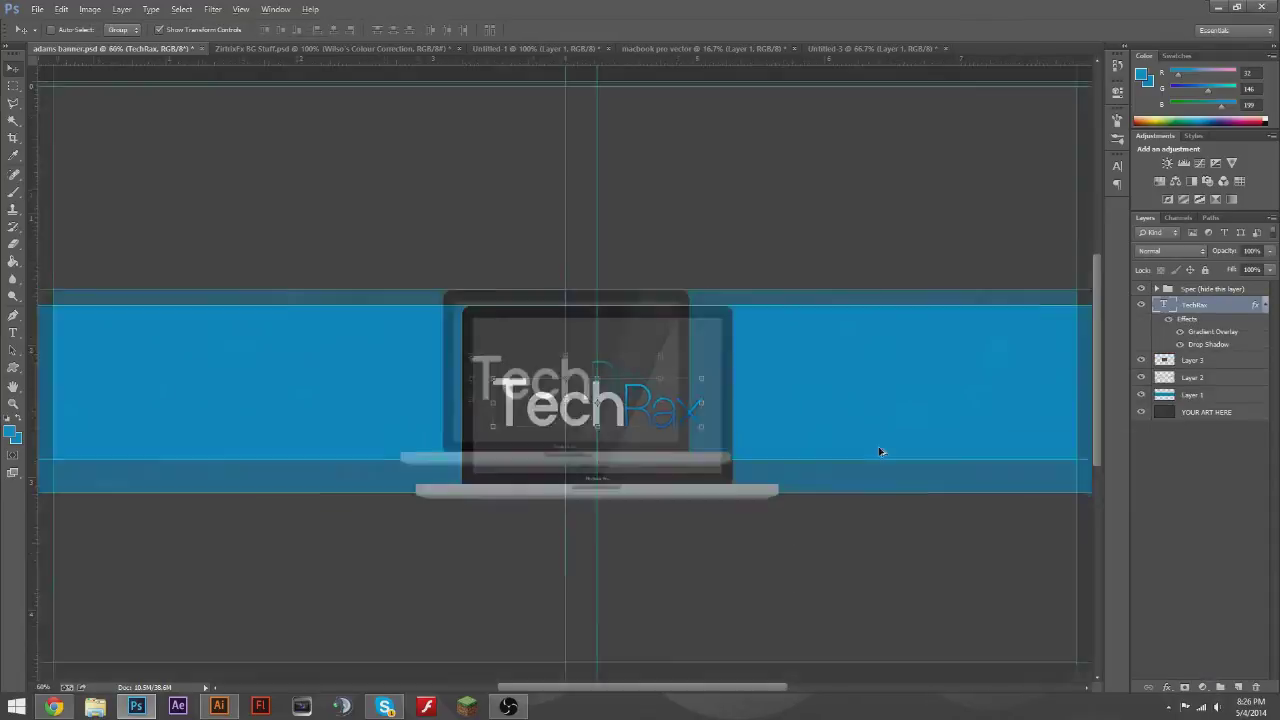
# - Try Light on 'Tech', then return it to Regular weight and commit
pyautogui.press('t')
pyautogui.moveTo(437, 366); pyautogui.dragTo(581, 366)
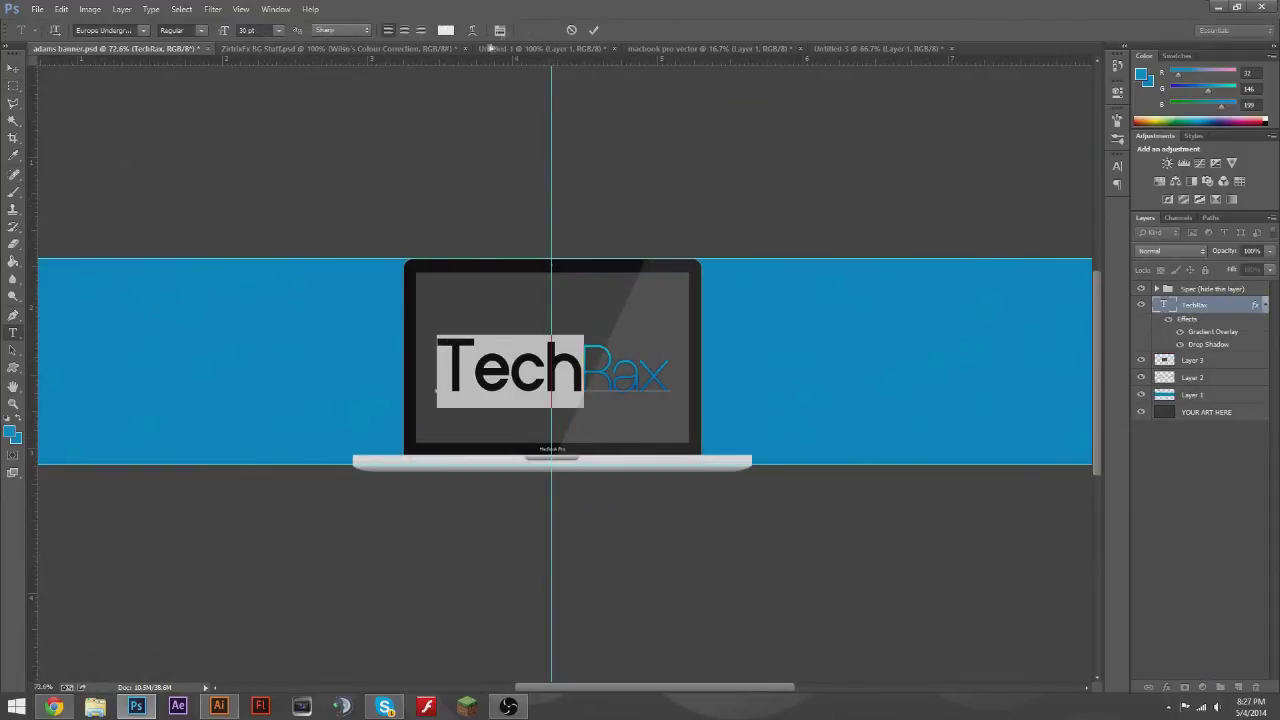
pyautogui.click(183, 30)
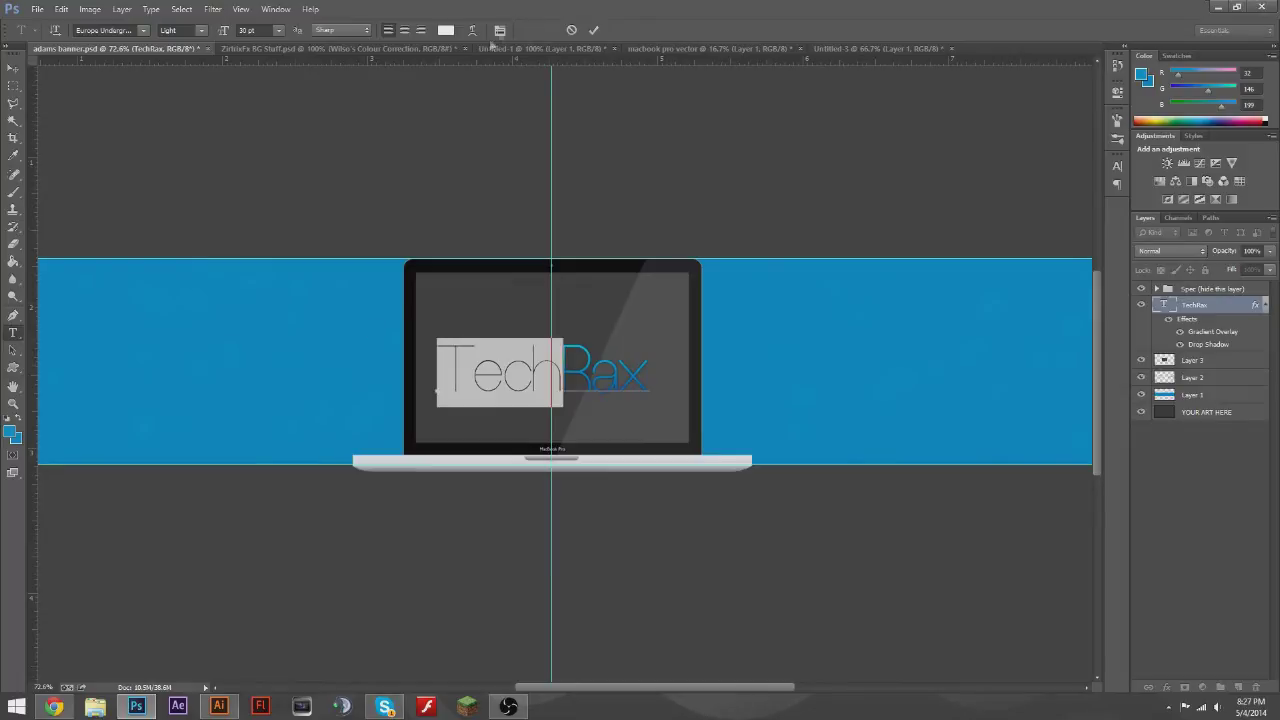
pyautogui.click(1117, 165)
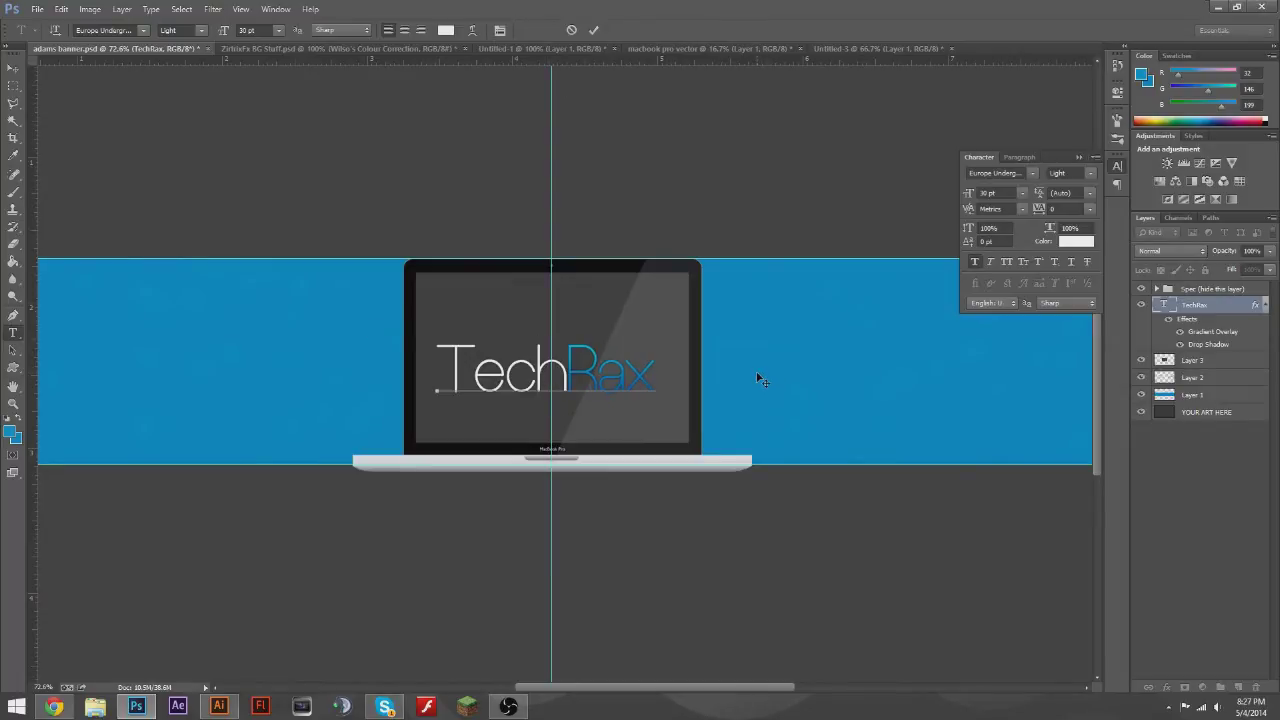
pyautogui.moveTo(568, 366); pyautogui.dragTo(437, 366)
pyautogui.click(183, 30)
pyautogui.click(180, 47)
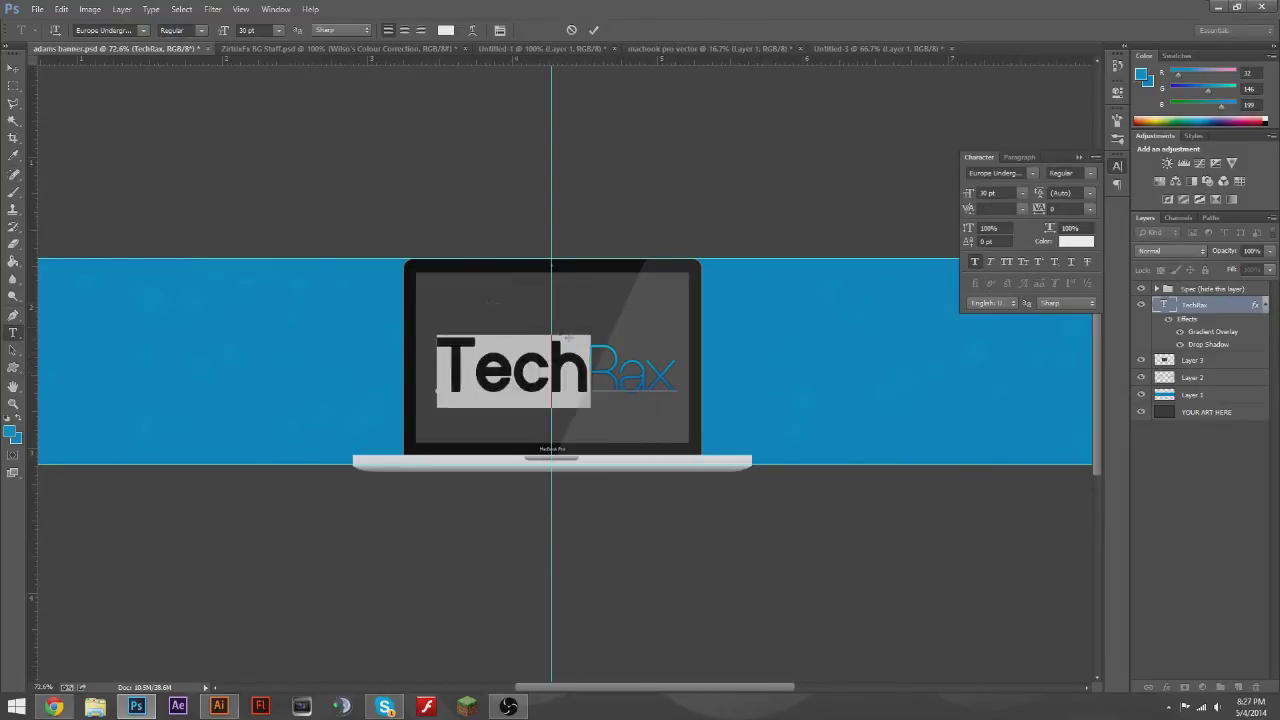
pyautogui.click(593, 31)
# - Nudge the TechRax title up slightly and fit the whole banner on screen
pyautogui.press('v')
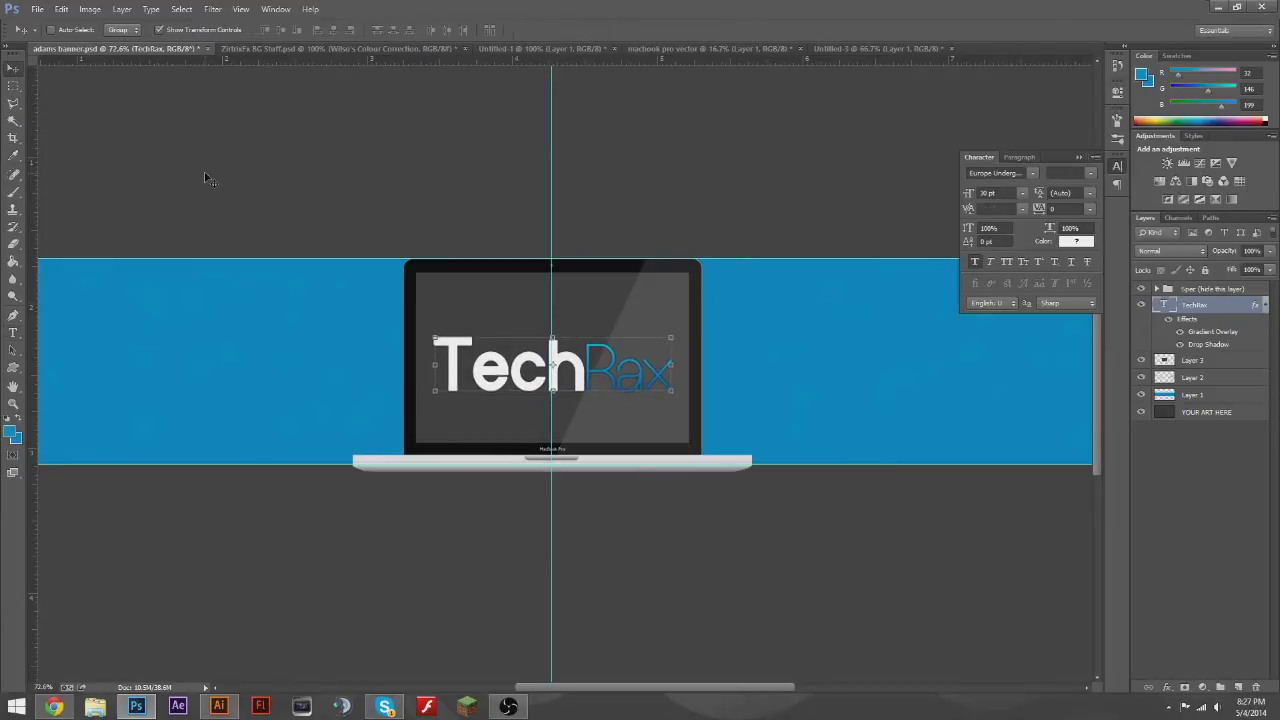
pyautogui.hotkey('shift', 'Up')
pyautogui.hotkey('shift', 'Up')
pyautogui.doubleClick(505, 355)
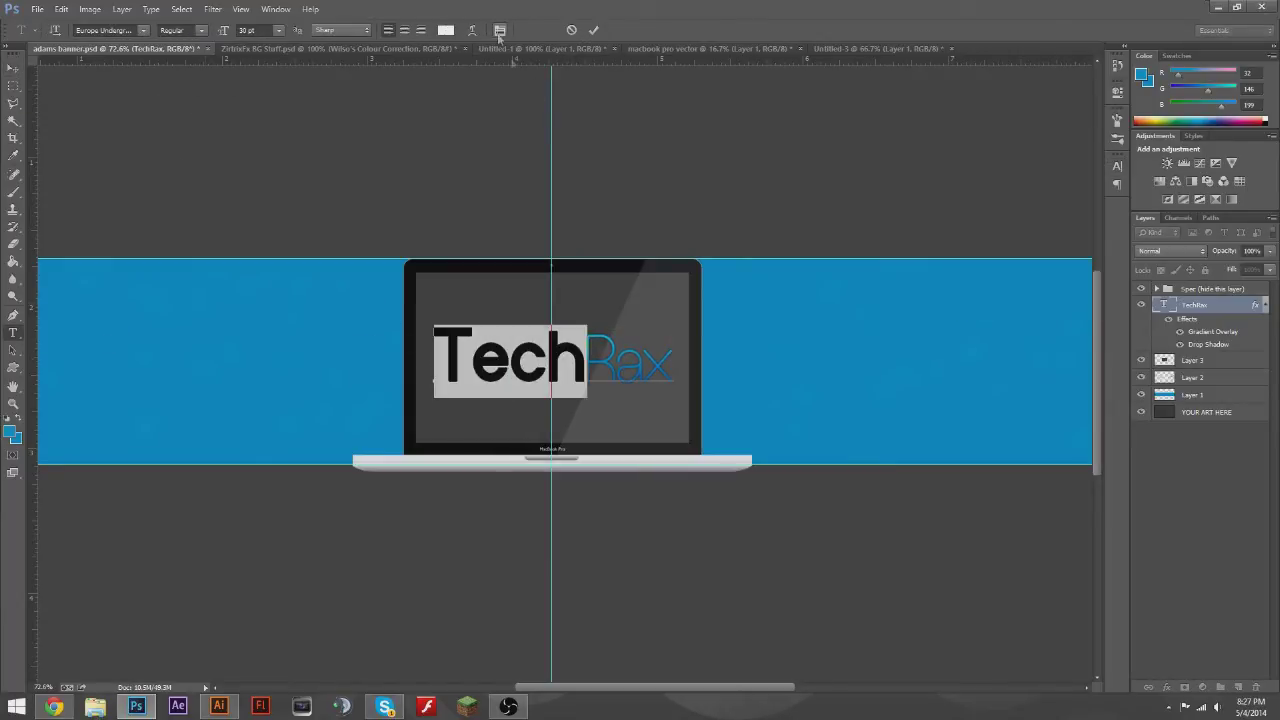
pyautogui.click(1082, 158)
pyautogui.click(593, 30)
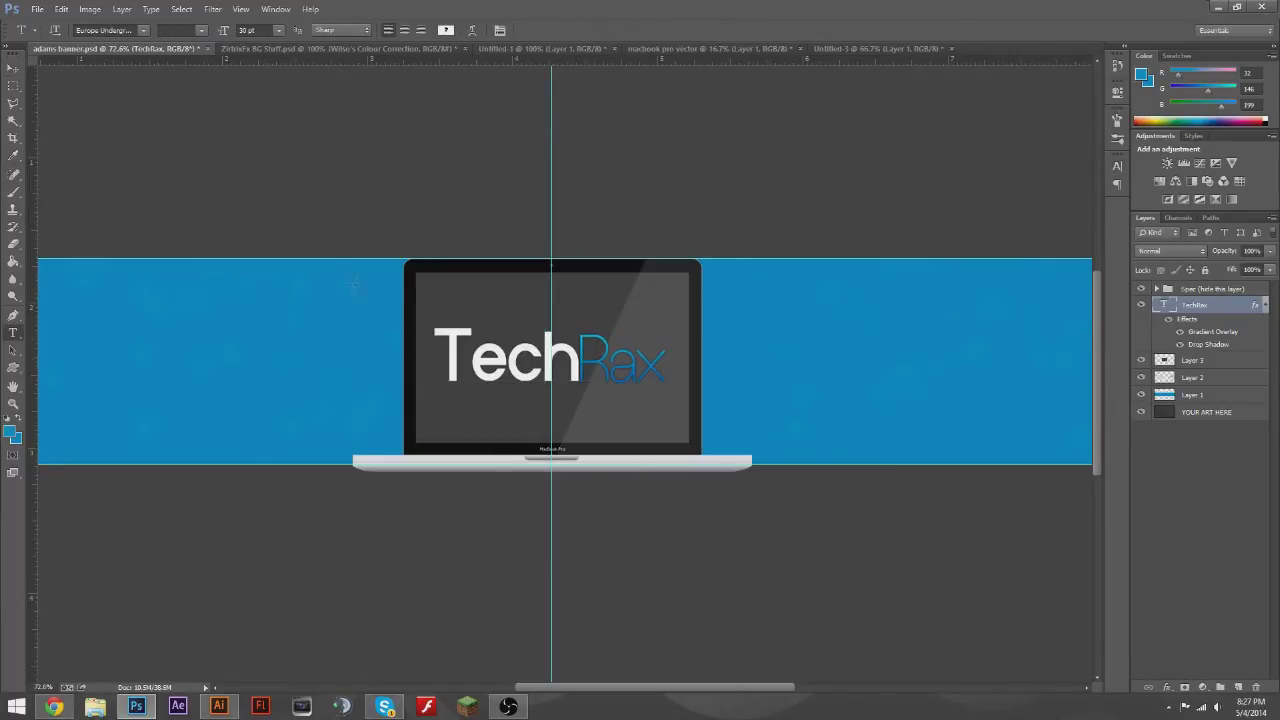
pyautogui.hotkey('ctrl', '0')
# - Copy the iPhone from Untitled-1 and place it left of the laptop
pyautogui.press('m')
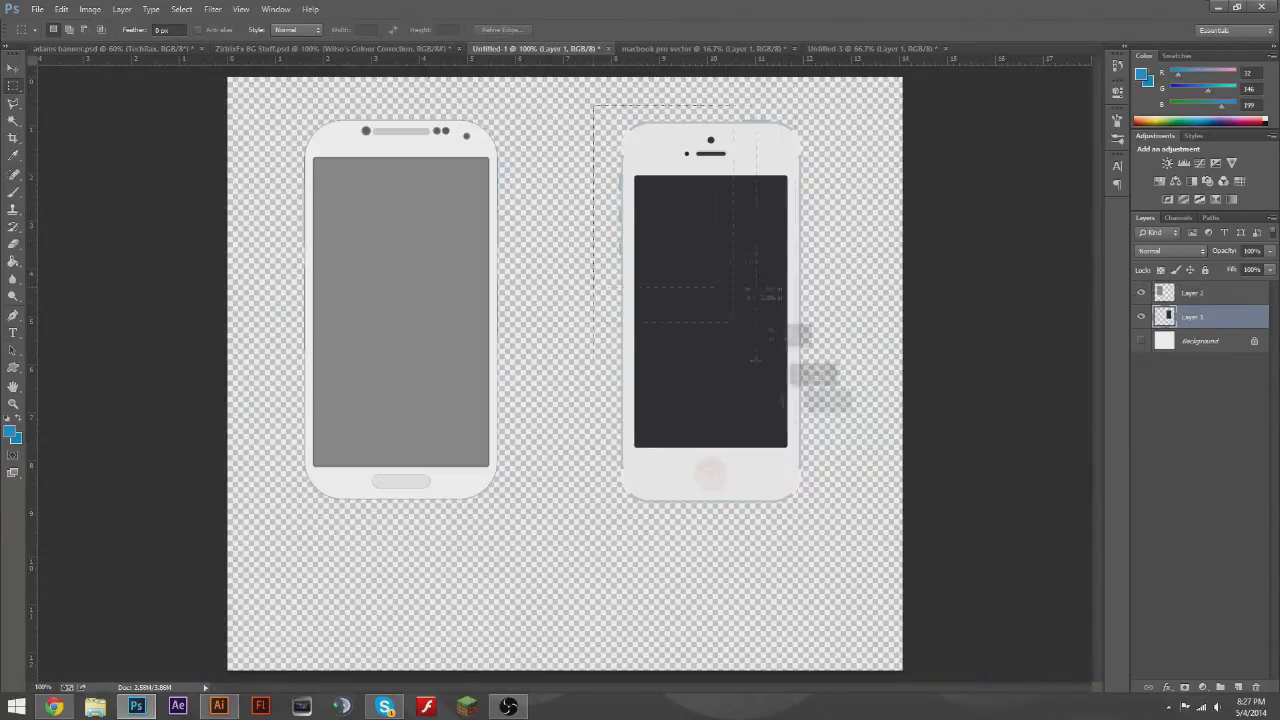
pyautogui.moveTo(593, 106); pyautogui.dragTo(825, 561)
pyautogui.hotkey('ctrl', 'c')
pyautogui.click(110, 48)
pyautogui.hotkey('ctrl', 'v')
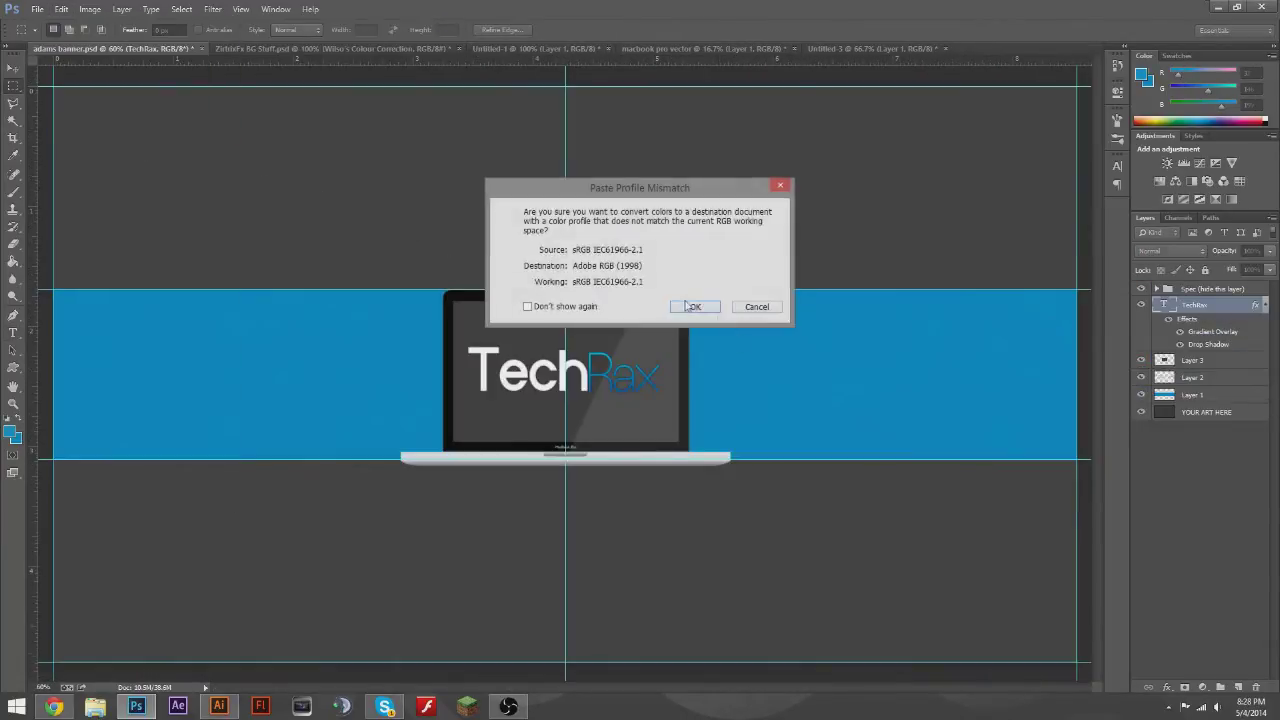
pyautogui.press('Return')
pyautogui.press('v')
pyautogui.moveTo(561, 363)
pyautogui.mouseDown()
pyautogui.moveTo(309, 363)
pyautogui.moveTo(336, 355)
pyautogui.moveTo(271, 375)
pyautogui.mouseUp()
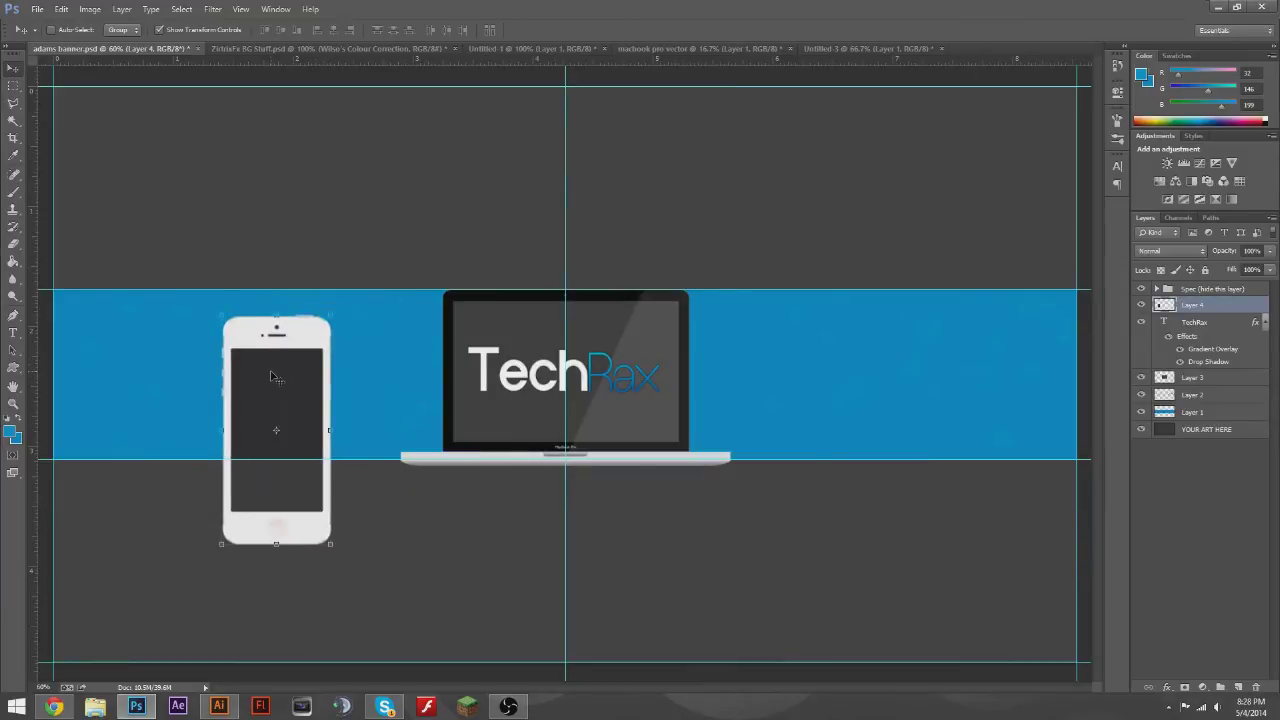
# - Copy the Galaxy phone from Untitled-1 and place it right of the laptop
pyautogui.press('m')
pyautogui.click(430, 48)
pyautogui.click(530, 48)
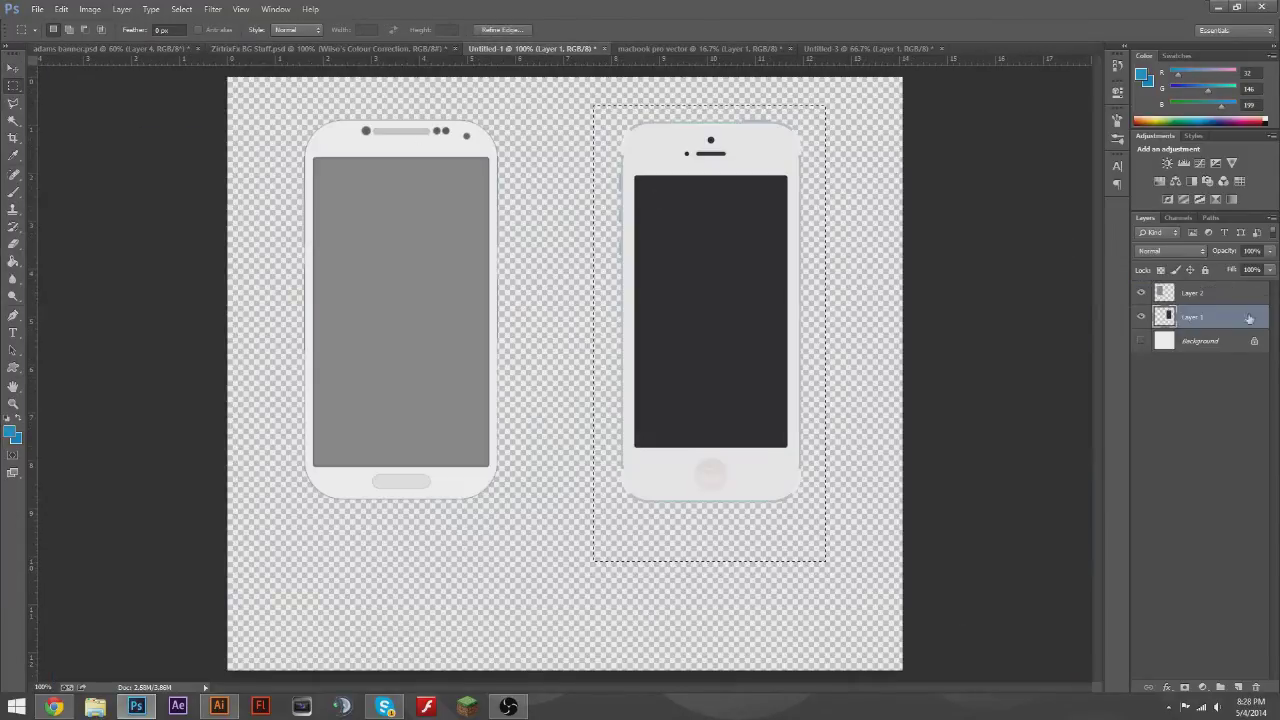
pyautogui.moveTo(278, 105)
pyautogui.mouseDown()
pyautogui.moveTo(488, 396)
pyautogui.moveTo(824, 406)
pyautogui.mouseUp()
pyautogui.click(61, 9)
pyautogui.click(75, 103)
pyautogui.click(110, 48)
pyautogui.click(61, 9)
pyautogui.click(75, 134)
pyautogui.click(703, 309)
pyautogui.press('v')
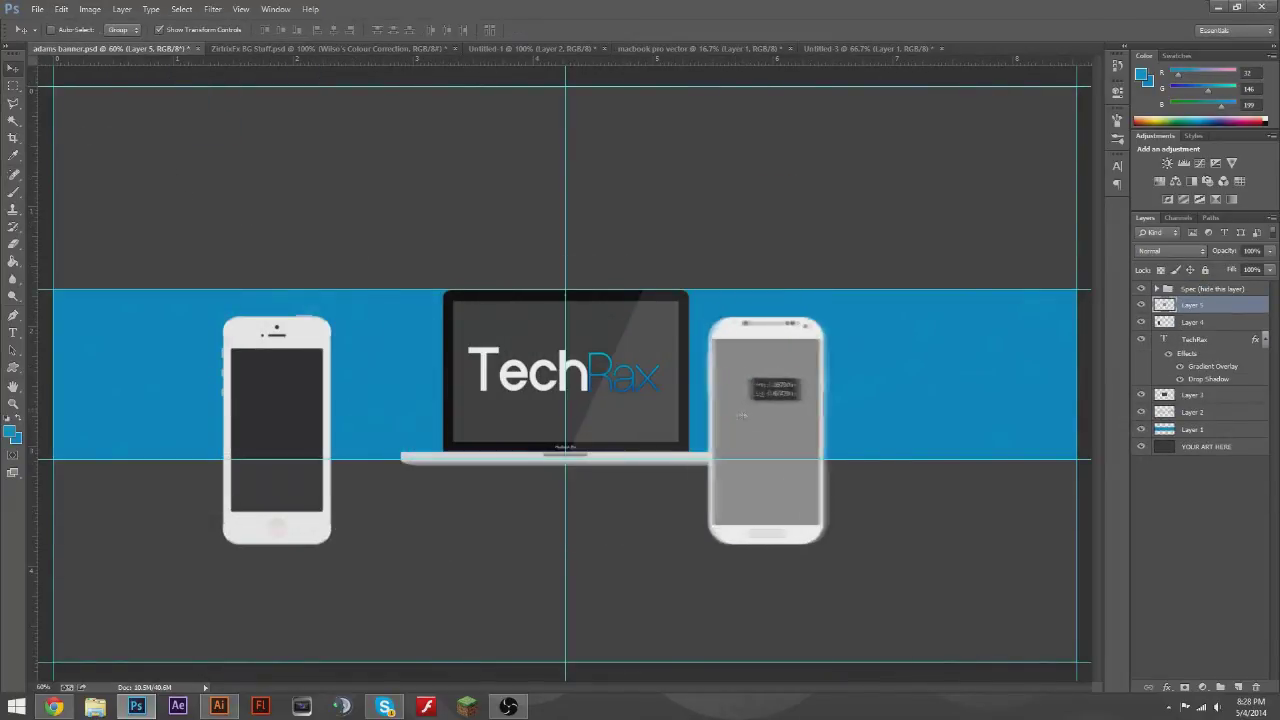
pyautogui.moveTo(824, 406); pyautogui.dragTo(839, 406)
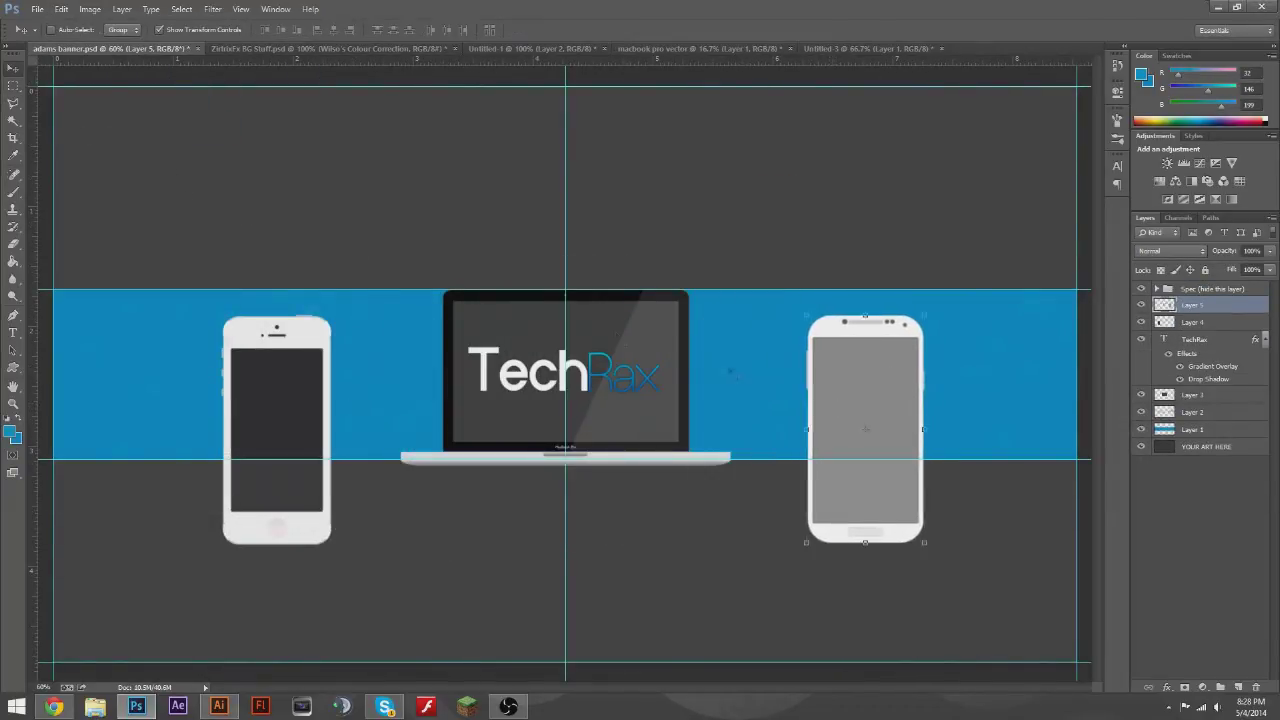
# - Trim the iPhone's lower part below the blue band's bottom edge
pyautogui.press('m')
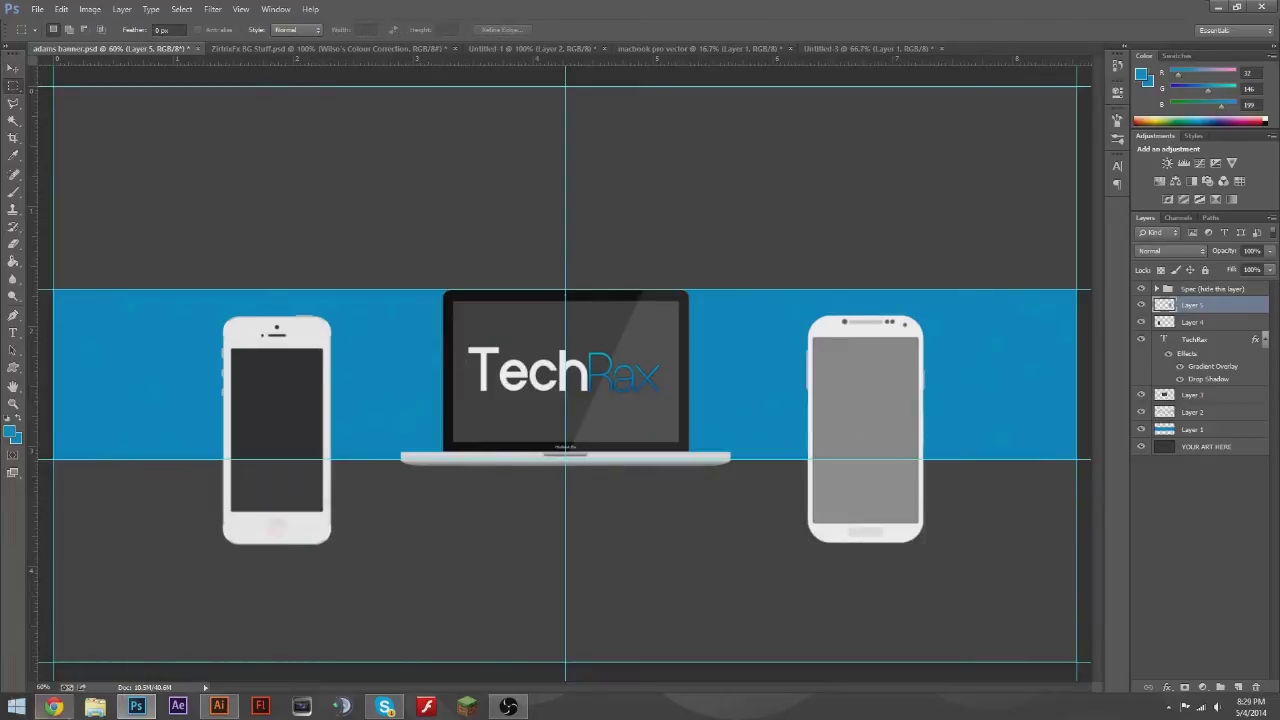
pyautogui.moveTo(53, 706)
pyautogui.click(145, 660)
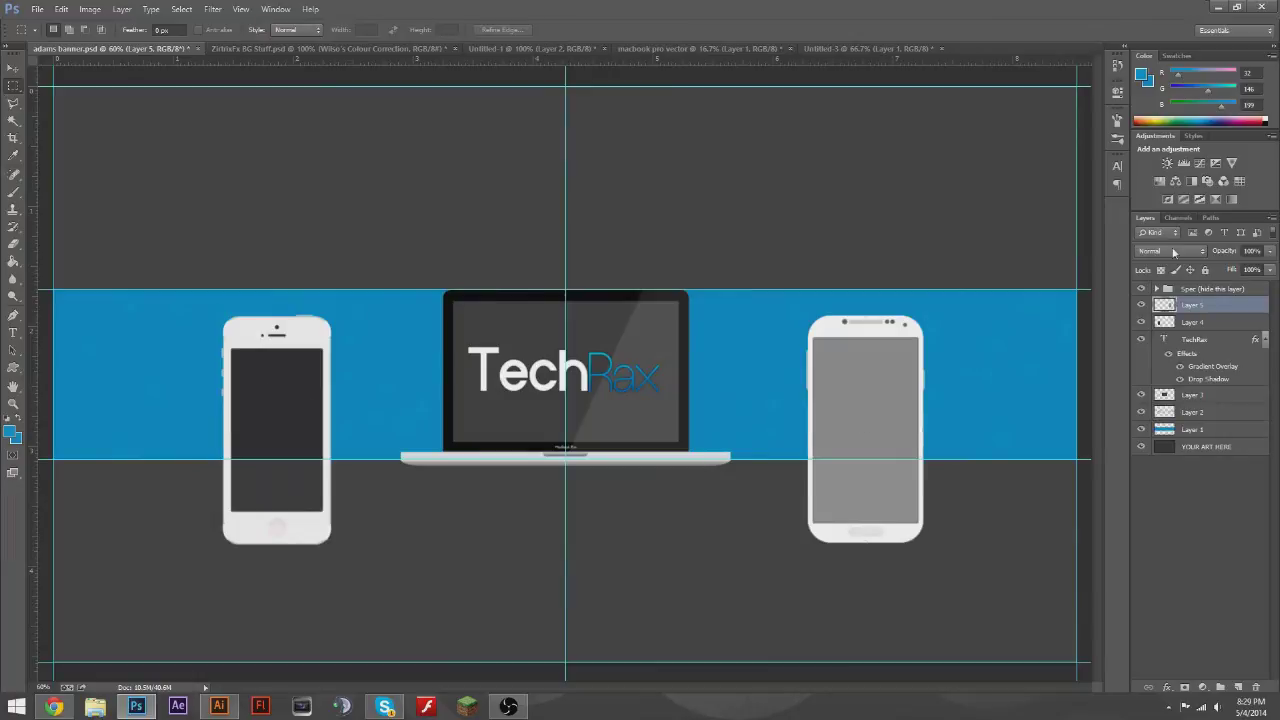
pyautogui.press('Delete')
pyautogui.hotkey('alt', ']')
# - Trim the Galaxy phone below the blue band and clear the selection
pyautogui.press('Delete')
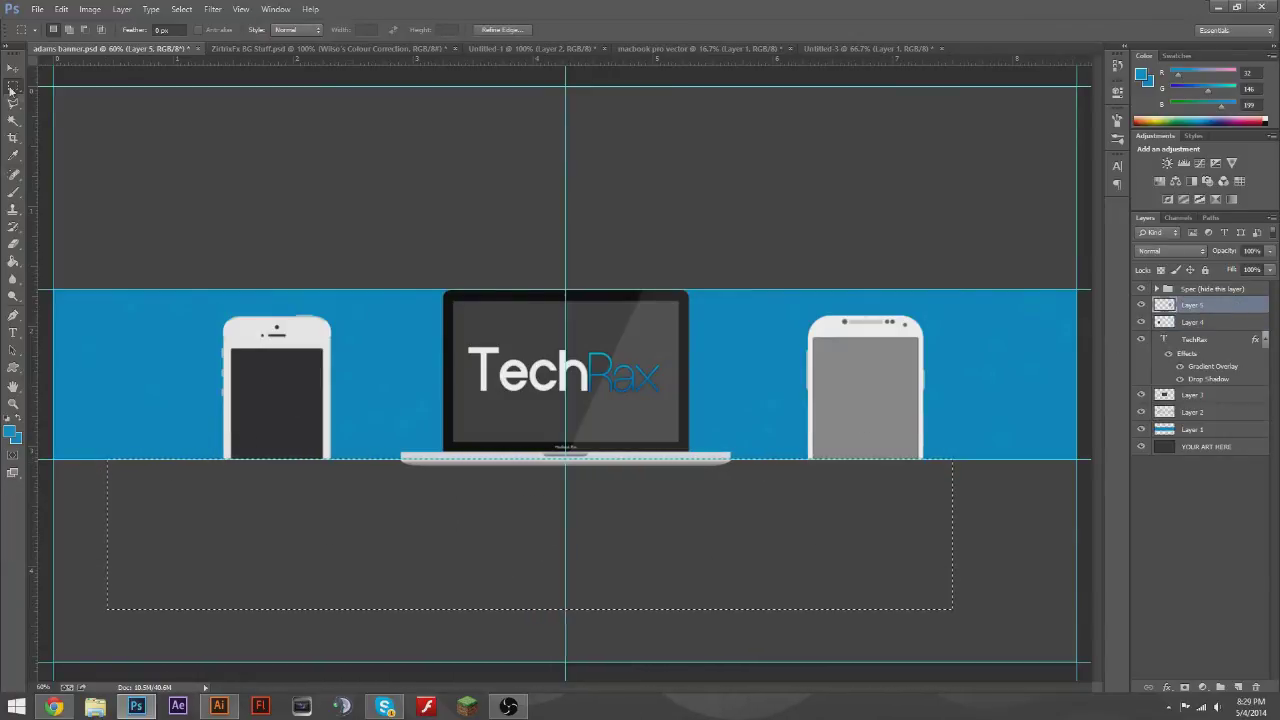
pyautogui.hotkey('ctrl', 'd')
pyautogui.hotkey('ctrl', 'Tab')
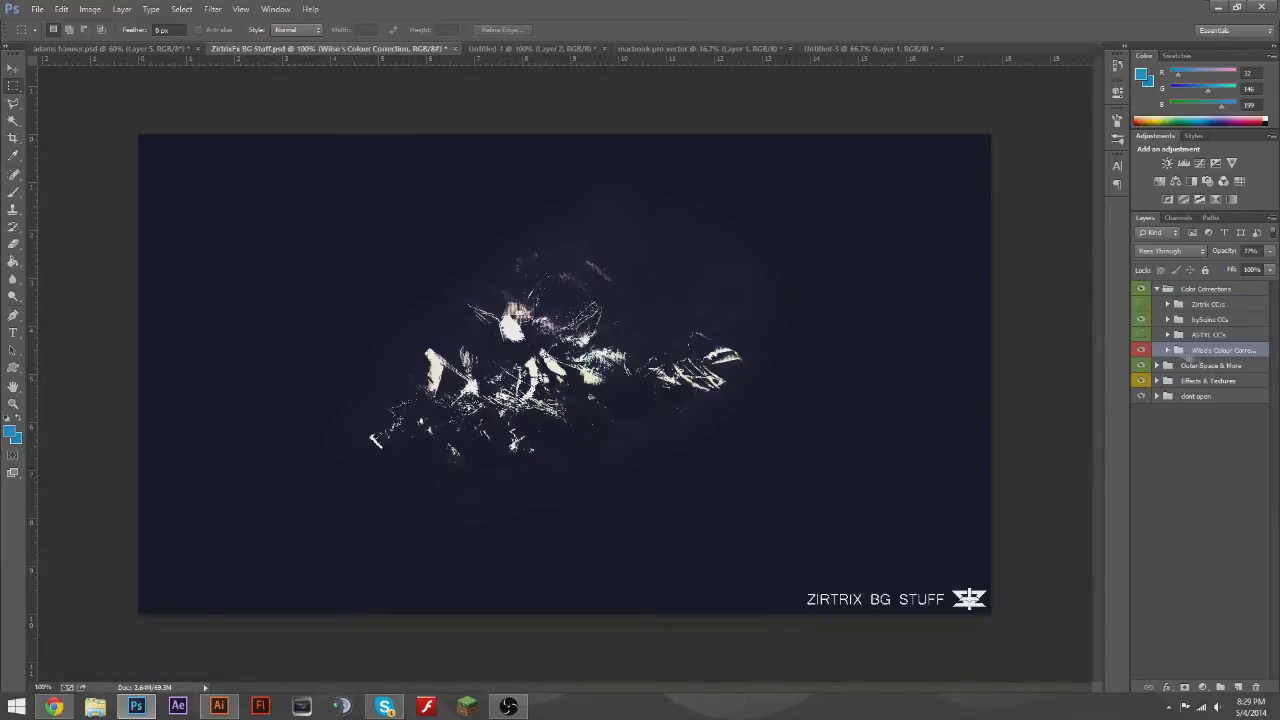
# - Bring the bySqinz CCs group from Zirtrix BG Stuff into the banner, above Layer 3
pyautogui.click(1141, 350)
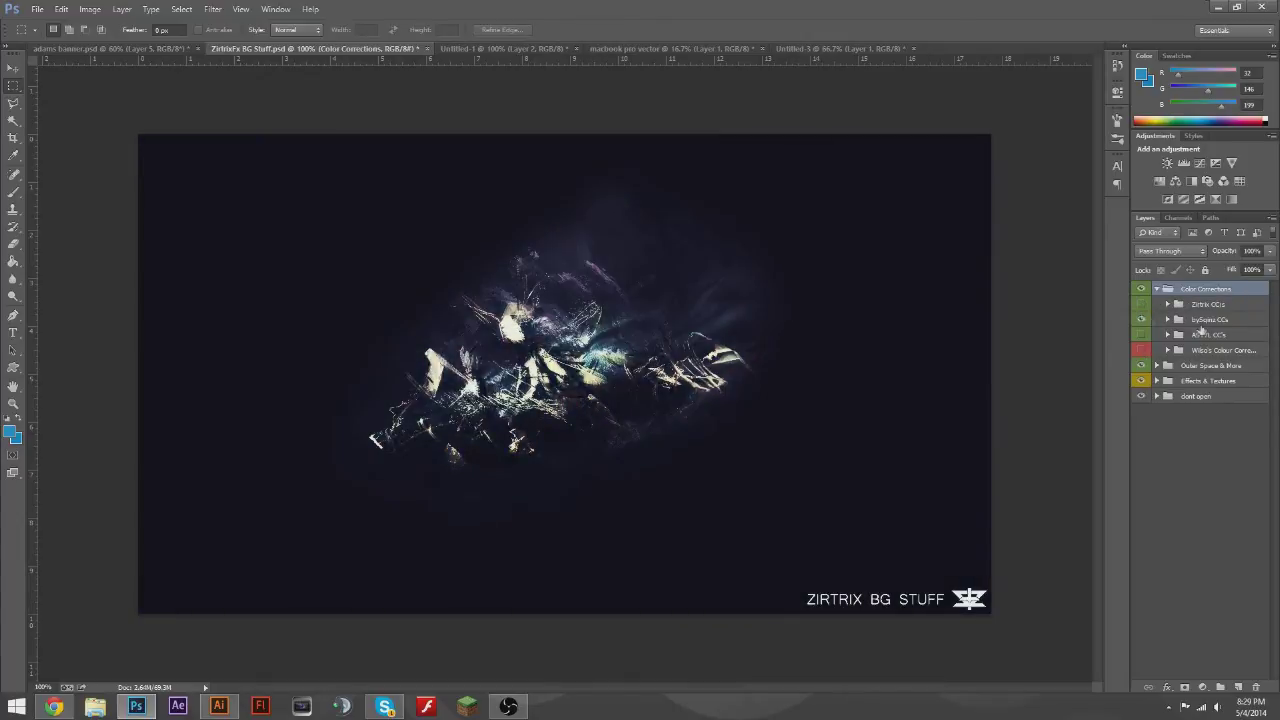
pyautogui.click(1205, 319)
pyautogui.press('v')
pyautogui.moveTo(1205, 319); pyautogui.dragTo(410, 360)
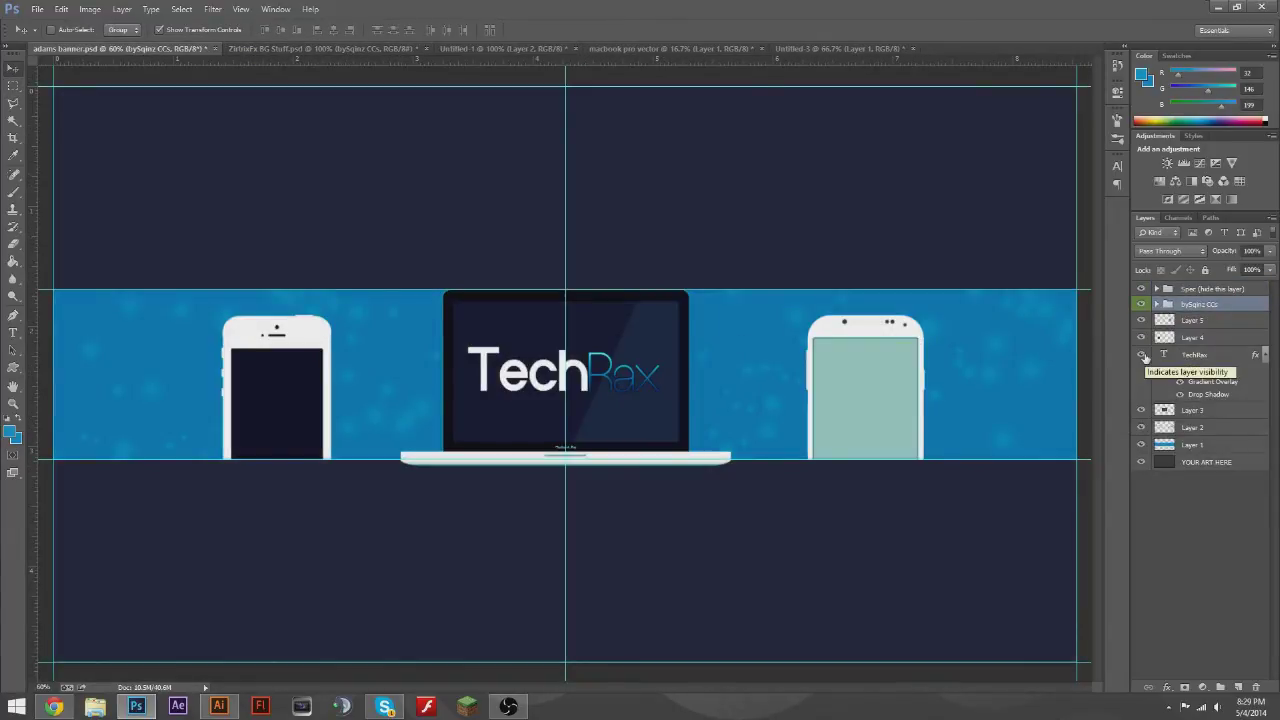
pyautogui.moveTo(1200, 304)
pyautogui.mouseDown()
pyautogui.moveTo(1238, 344)
pyautogui.moveTo(1230, 418)
pyautogui.mouseUp()
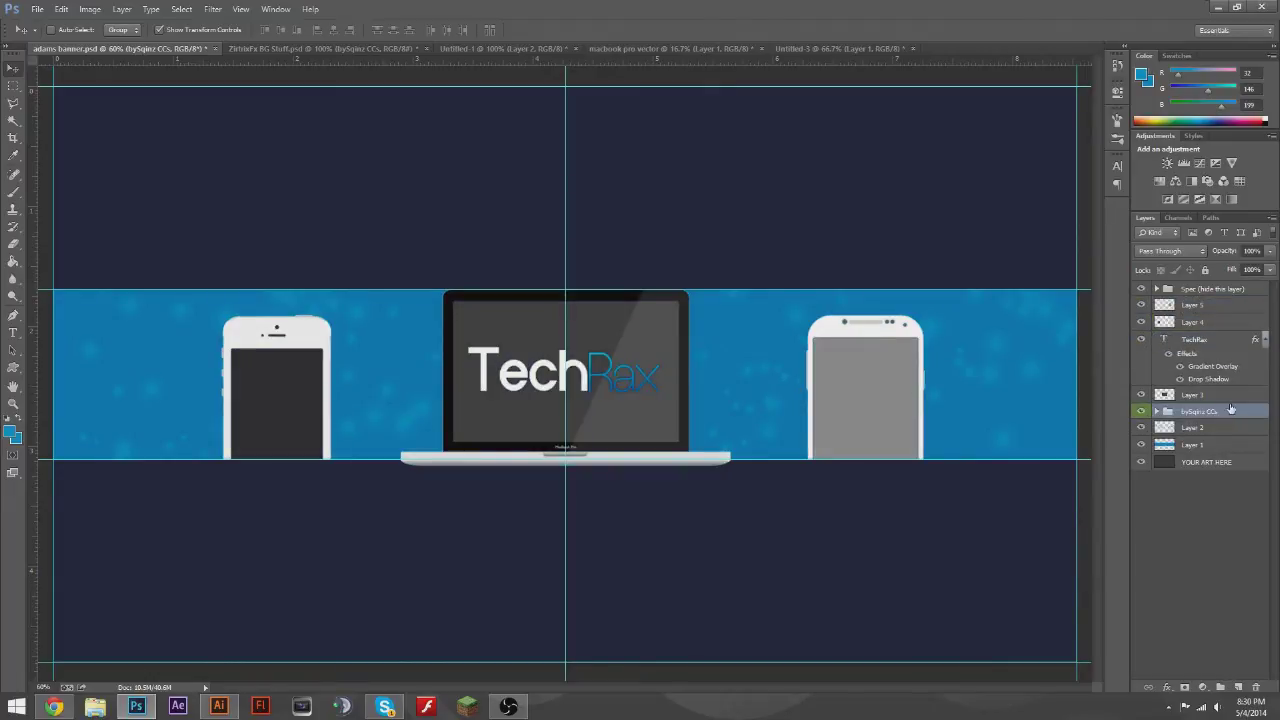
pyautogui.moveTo(1235, 352); pyautogui.dragTo(1230, 457)
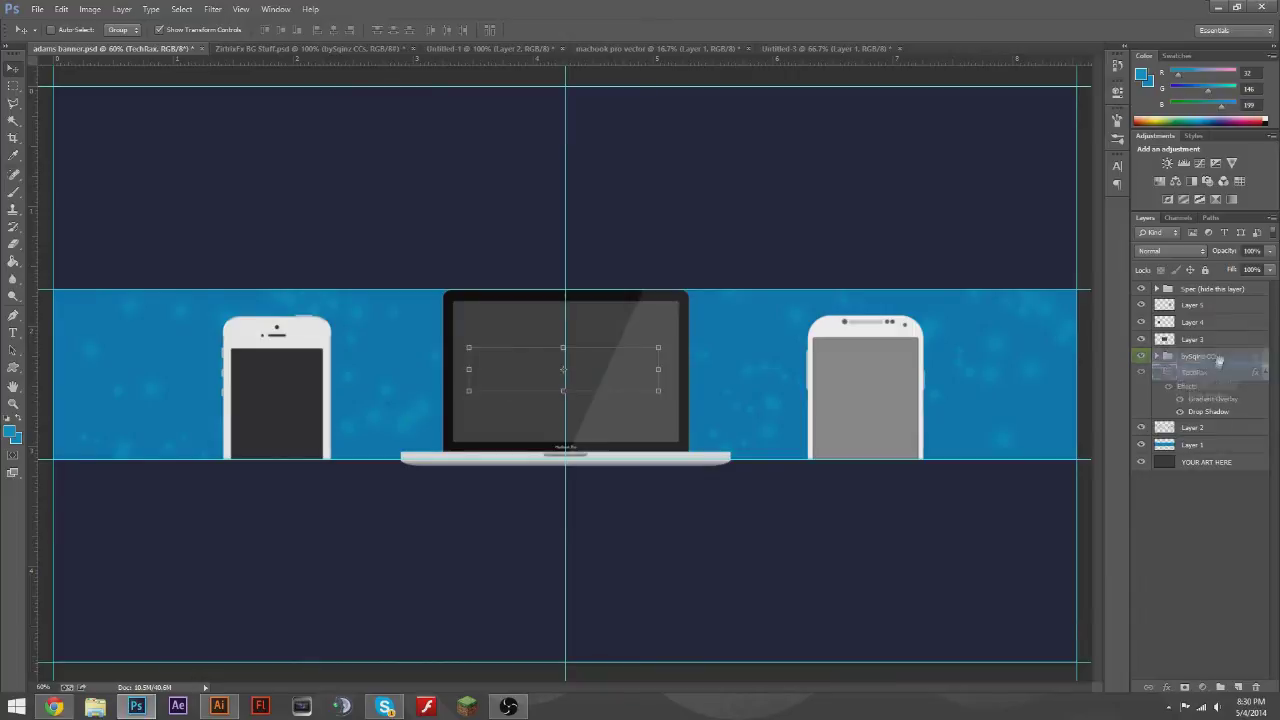
pyautogui.moveTo(1235, 356); pyautogui.dragTo(1241, 340)
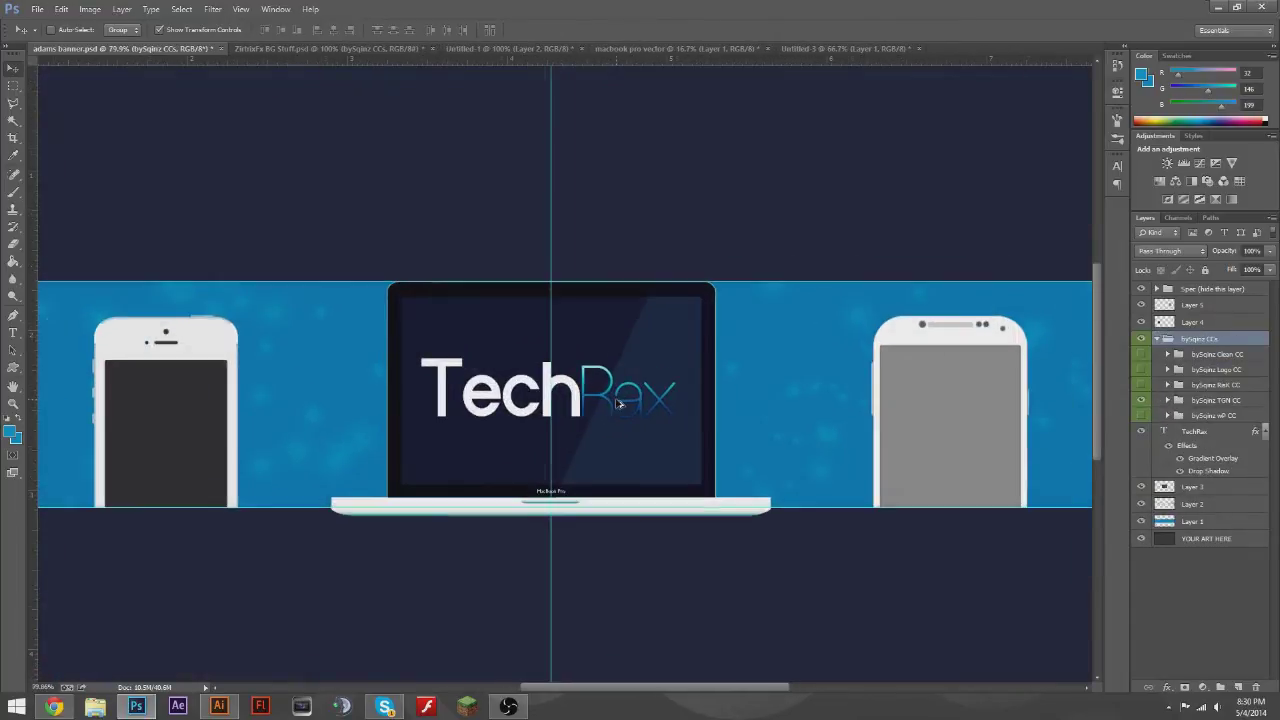
# - Try the TechRax text in Light weight, revert it to Regular, and commit
pyautogui.click(1157, 339)
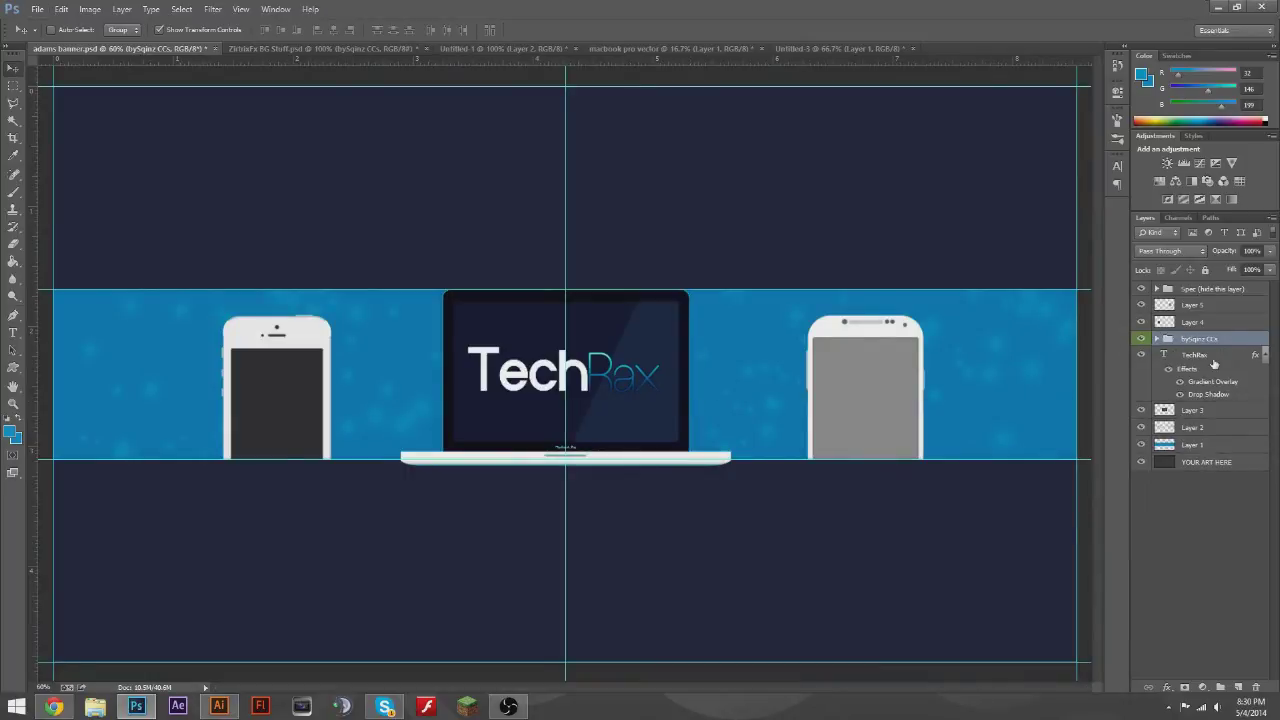
pyautogui.doubleClick(530, 370)
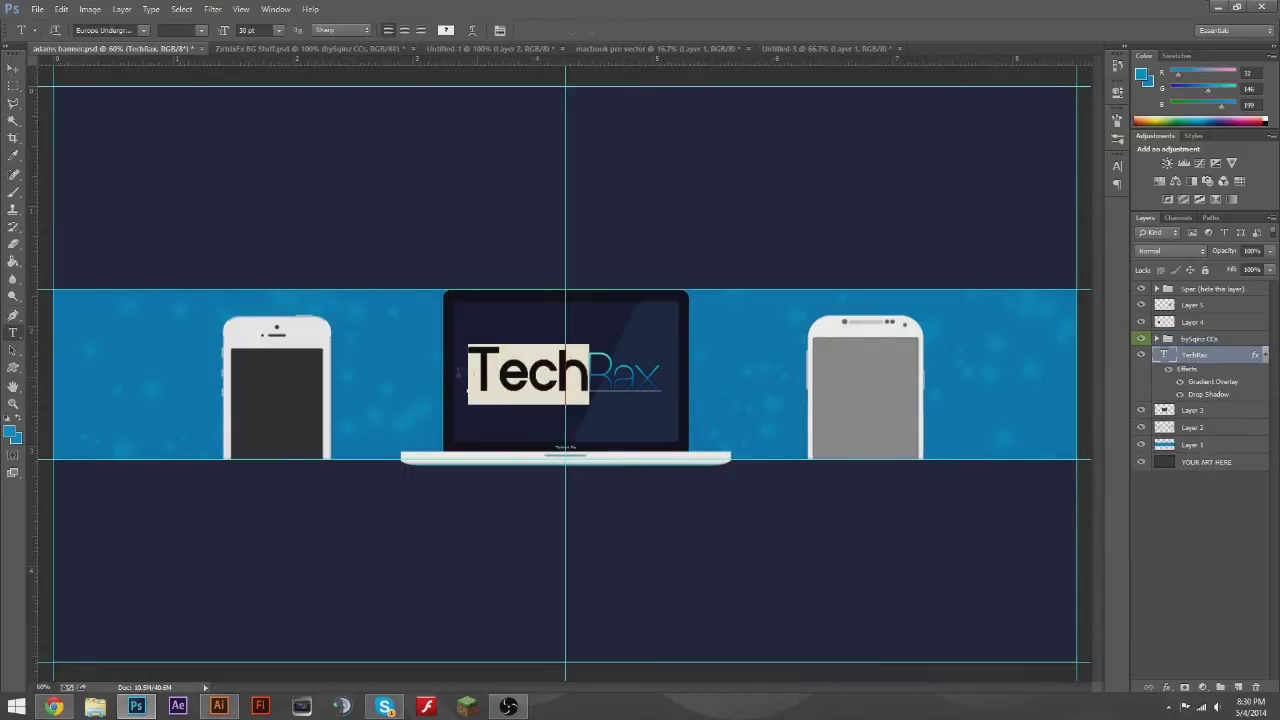
pyautogui.click(497, 34)
pyautogui.click(201, 30)
pyautogui.click(175, 44)
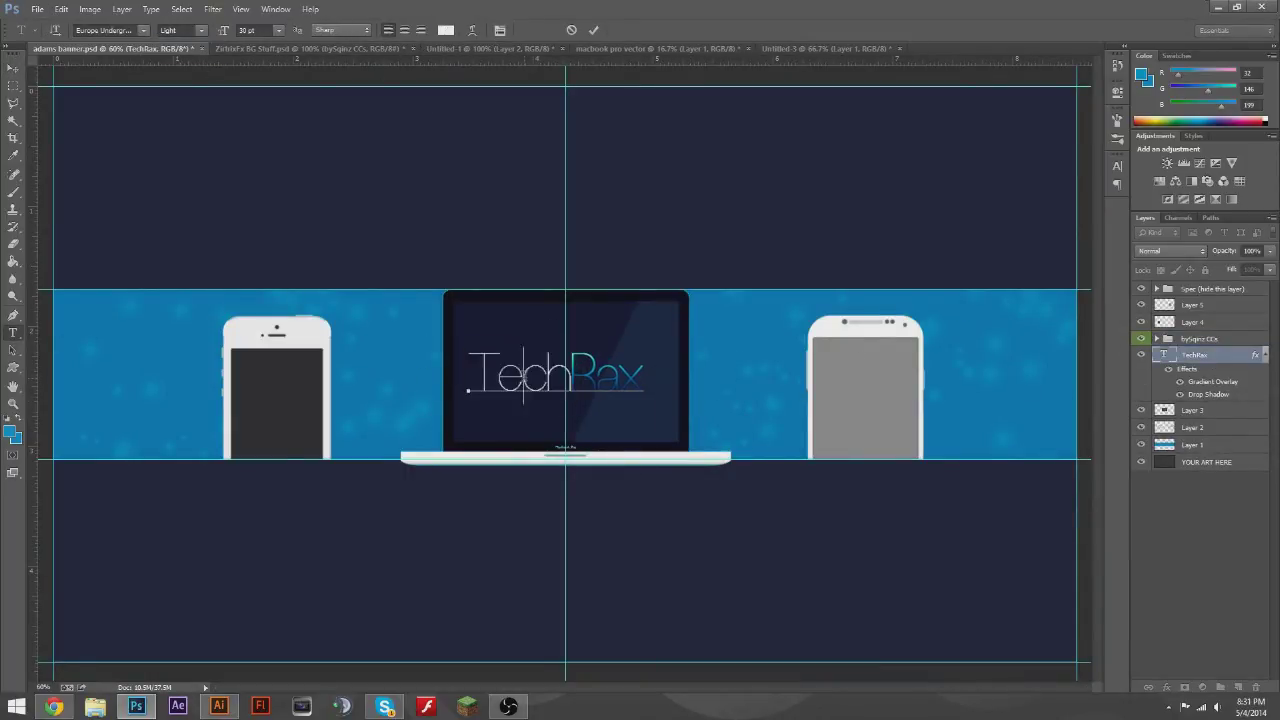
pyautogui.click(201, 30)
pyautogui.click(180, 54)
pyautogui.click(593, 30)
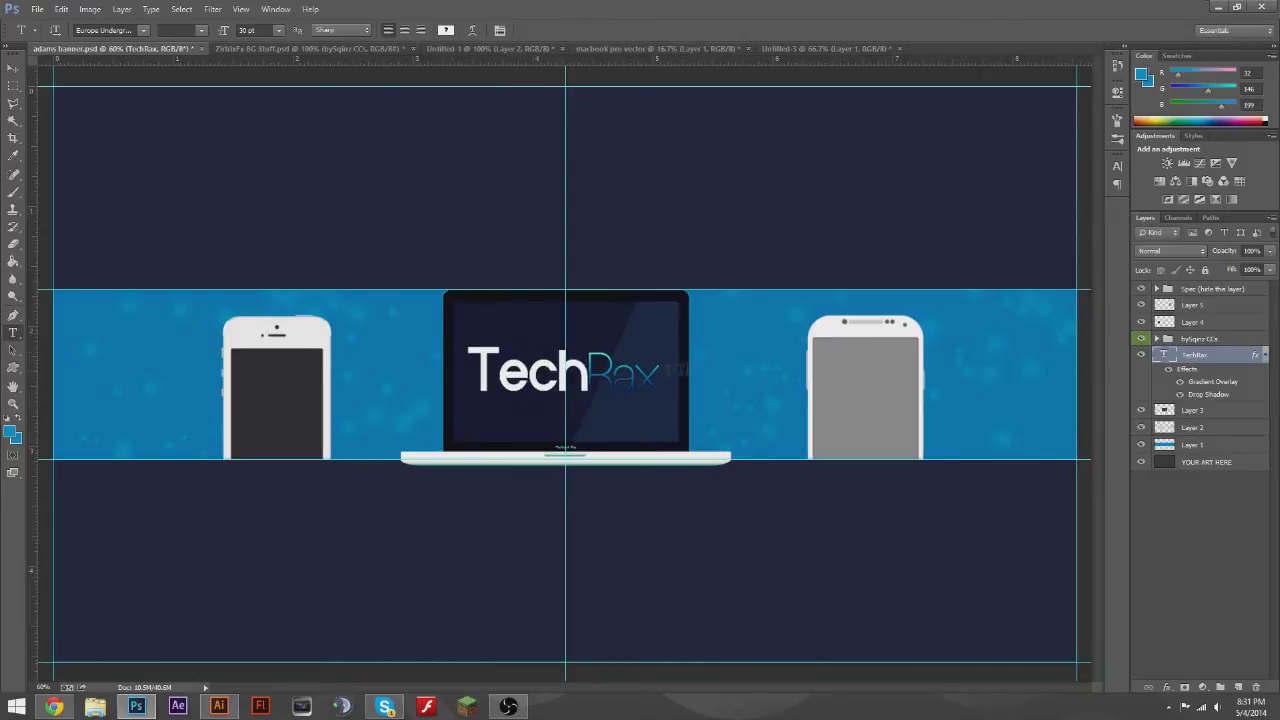
# - Drag the TechRax layer above the bySqinz CCs group and reorder the laptop layer
pyautogui.moveTo(1224, 356); pyautogui.dragTo(1224, 330)
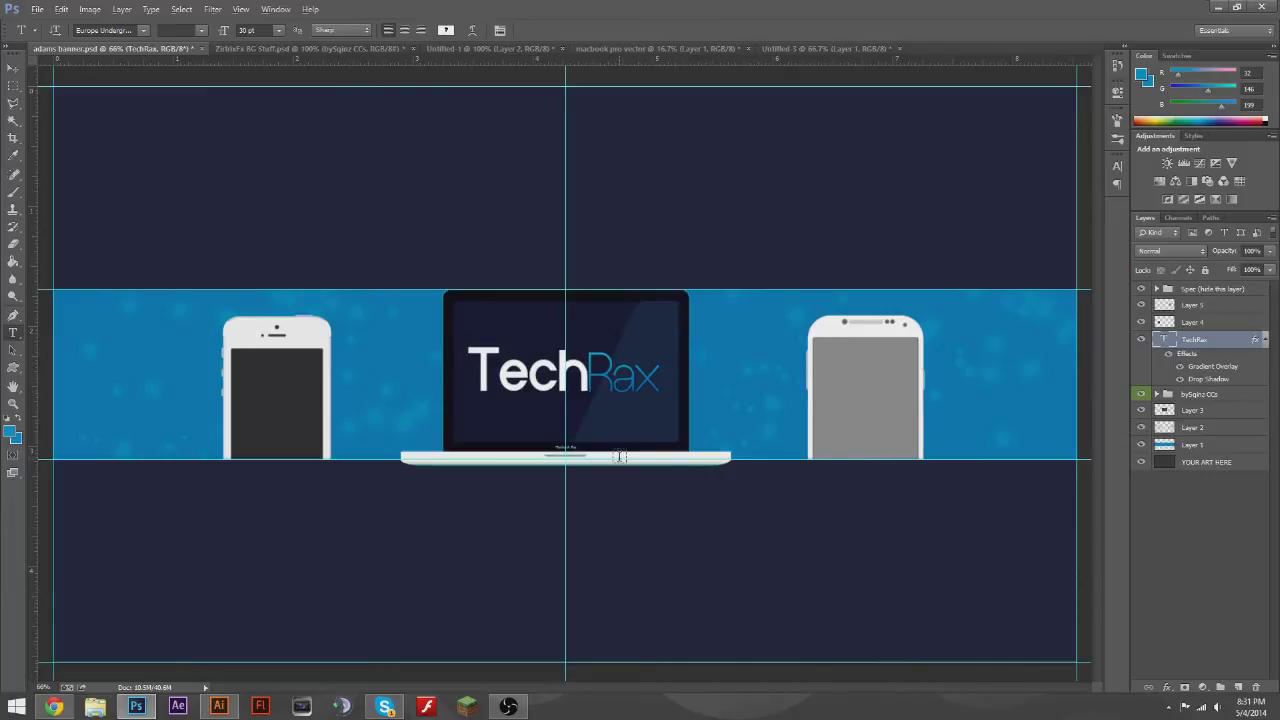
pyautogui.scroll(1, 620, 456)
pyautogui.scroll(1, 617, 466)
pyautogui.scroll(1, 623, 466)
pyautogui.scroll(1, 797, 560)
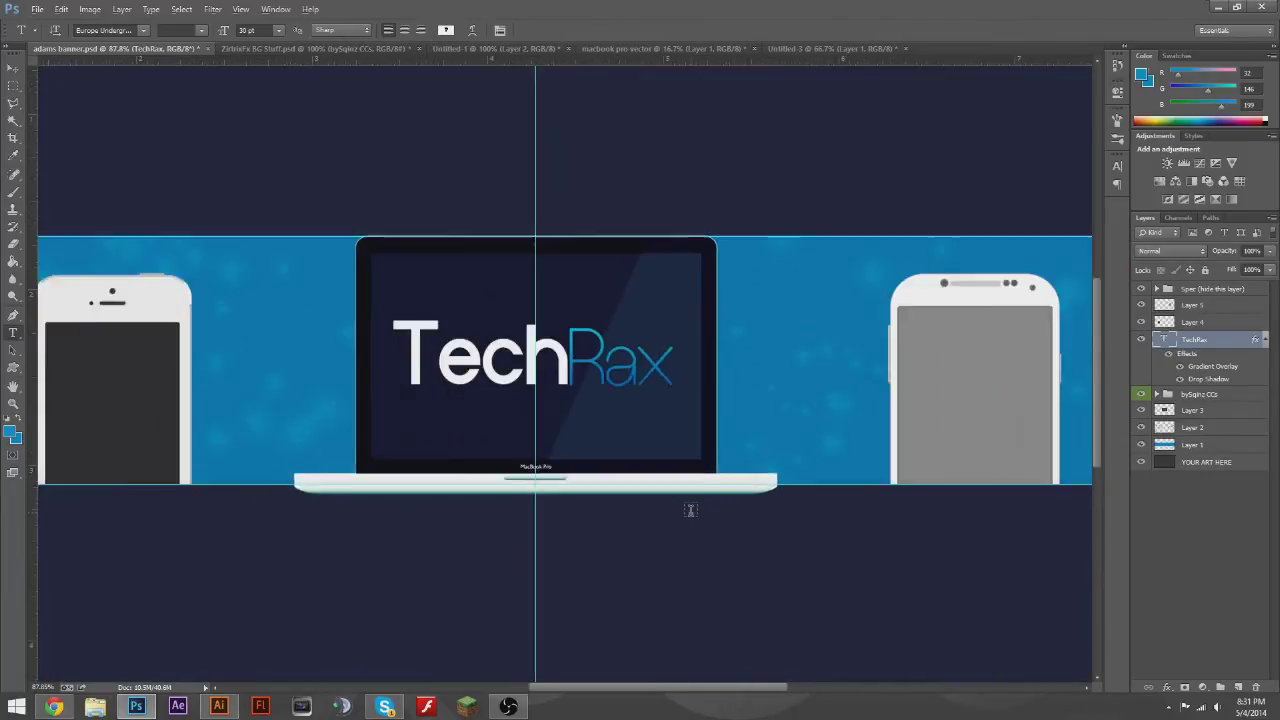
pyautogui.scroll(1, 690, 510)
pyautogui.scroll(-1, 790, 471)
pyautogui.scroll(-1, 790, 471)
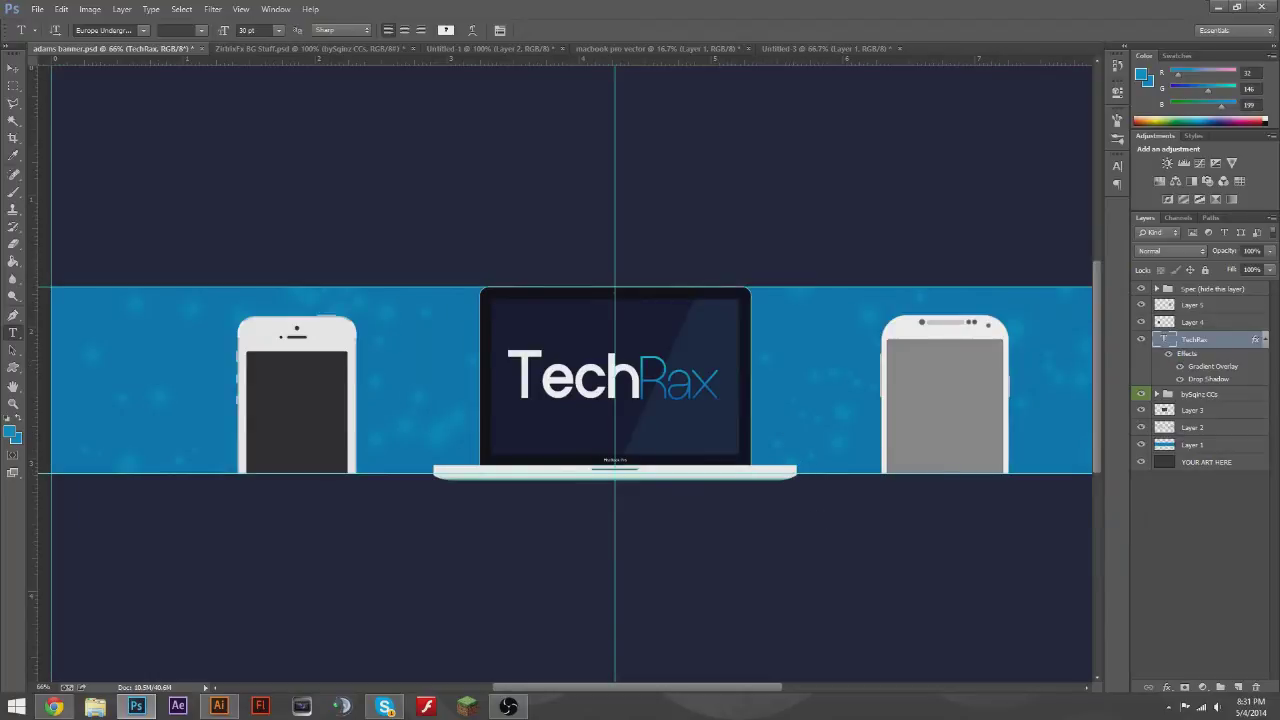
pyautogui.moveTo(1212, 413)
pyautogui.mouseDown()
pyautogui.moveTo(1210, 396)
pyautogui.moveTo(1250, 419)
pyautogui.mouseUp()
pyautogui.scroll(-1, 923, 483)
pyautogui.scroll(3, 598, 436)
# - Marquee-select the MacBook Pro label under the screen and set the foreground to black
pyautogui.scroll(6, 598, 436)
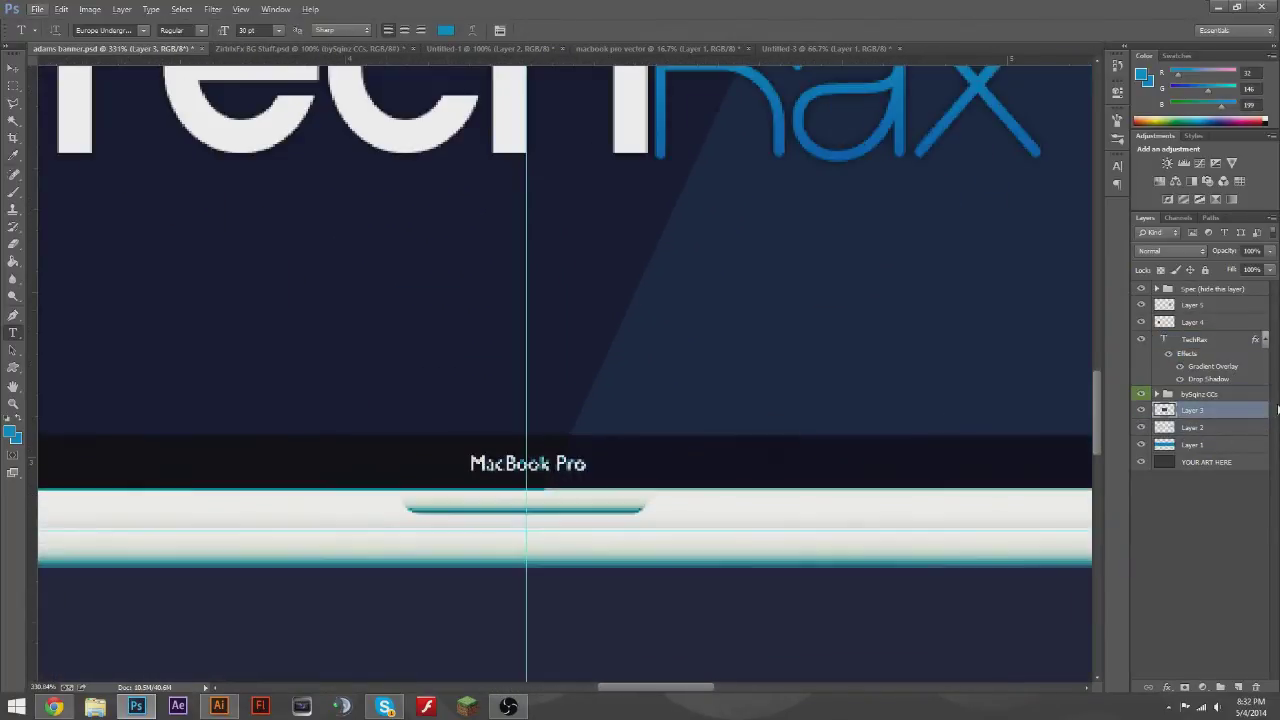
pyautogui.press('m')
pyautogui.moveTo(595, 451); pyautogui.dragTo(447, 481)
pyautogui.click(12, 432)
pyautogui.click(880, 680)
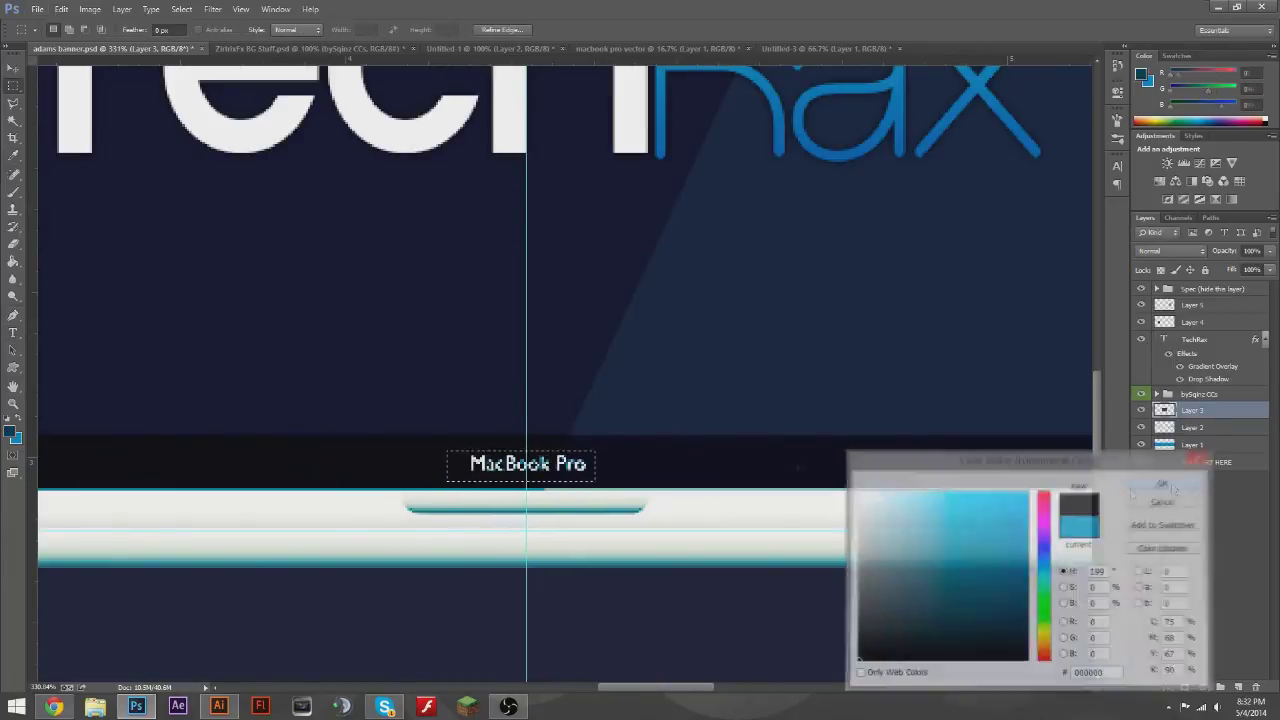
pyautogui.click(1180, 470)
# - Brush black over the selected label so the bezel is plain
pyautogui.press('b')
pyautogui.moveTo(590, 464); pyautogui.dragTo(392, 463)
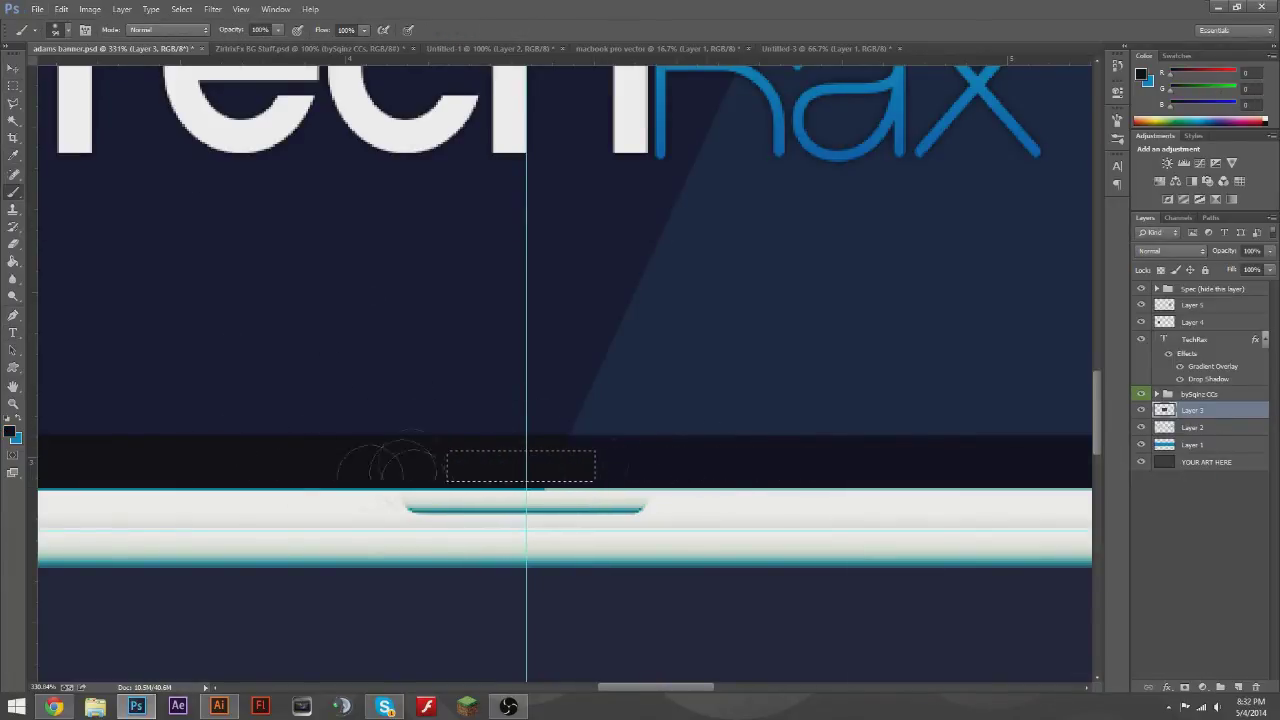
pyautogui.press('m')
pyautogui.scroll(-5, 560, 400)
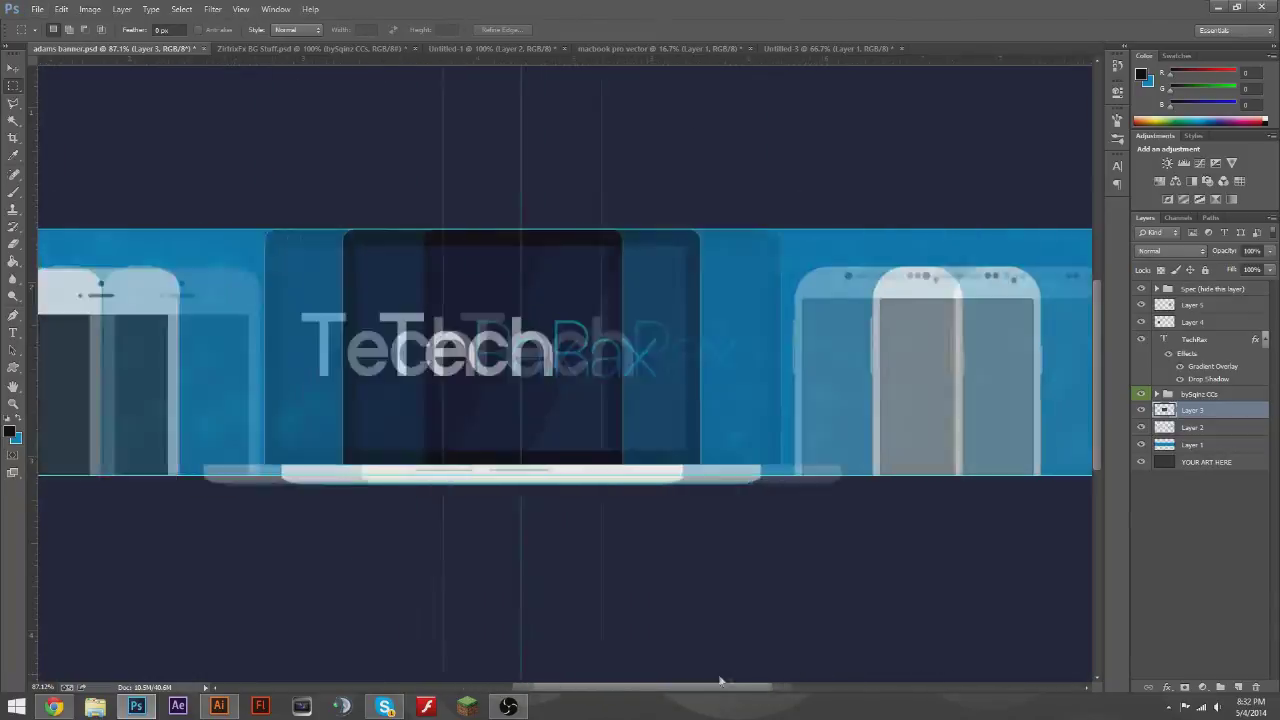
pyautogui.scroll(-2, 720, 681)
pyautogui.scroll(1, 729, 594)
pyautogui.scroll(-1, 691, 543)
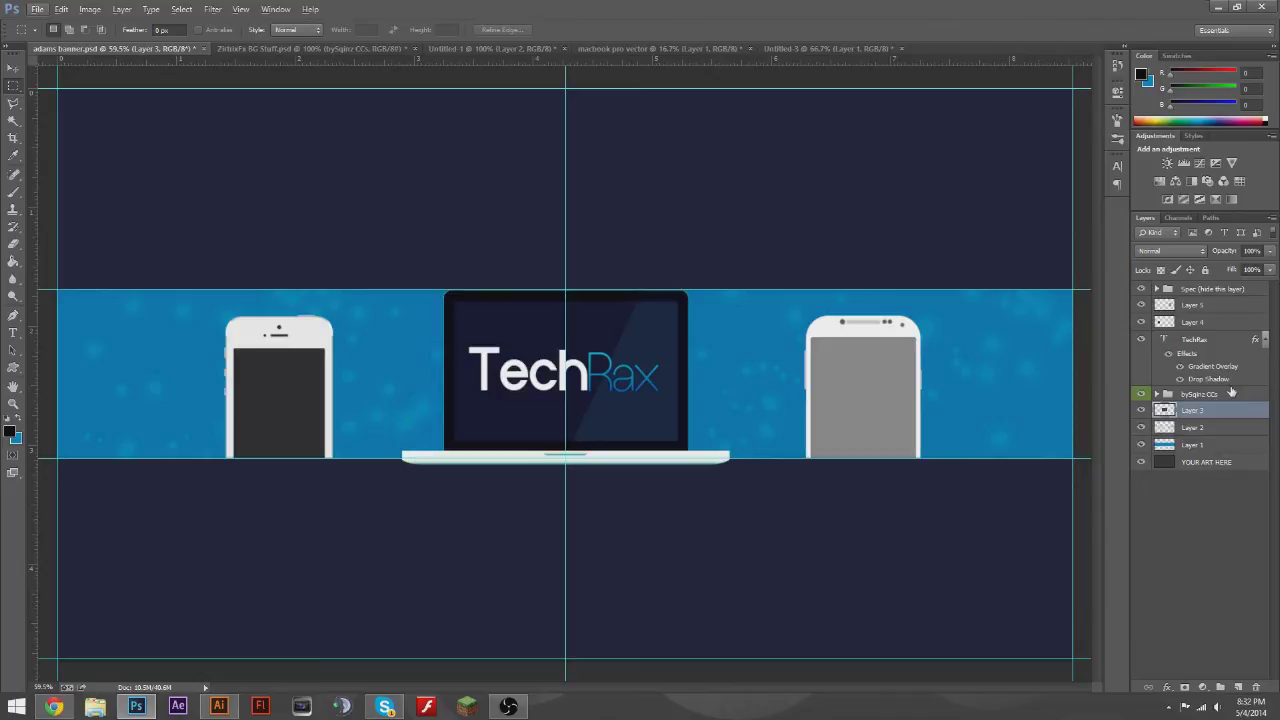
# - From ZirtrixFx BG Stuff, drag Wilso's Colour Correction group into the banner
pyautogui.moveTo(1230, 354); pyautogui.dragTo(1237, 388)
pyautogui.click(463, 47)
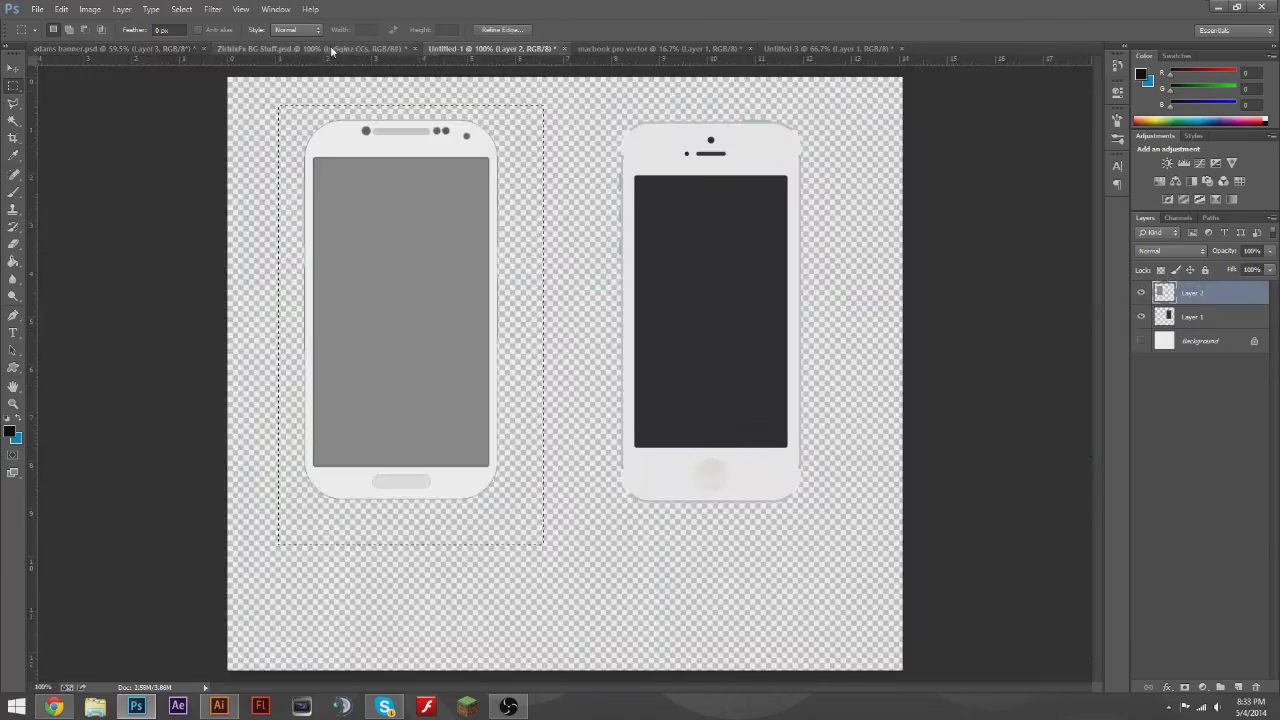
pyautogui.click(334, 48)
pyautogui.click(1141, 319)
pyautogui.click(1143, 319)
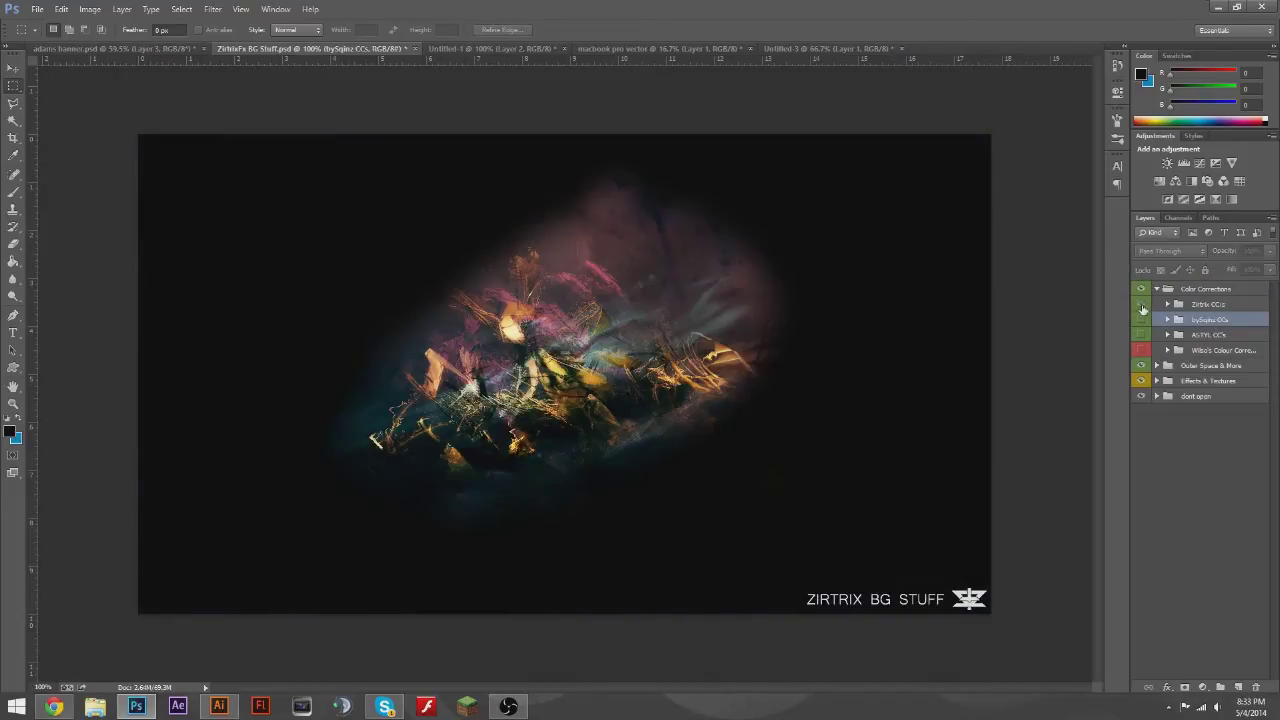
pyautogui.click(1141, 350)
pyautogui.press('v')
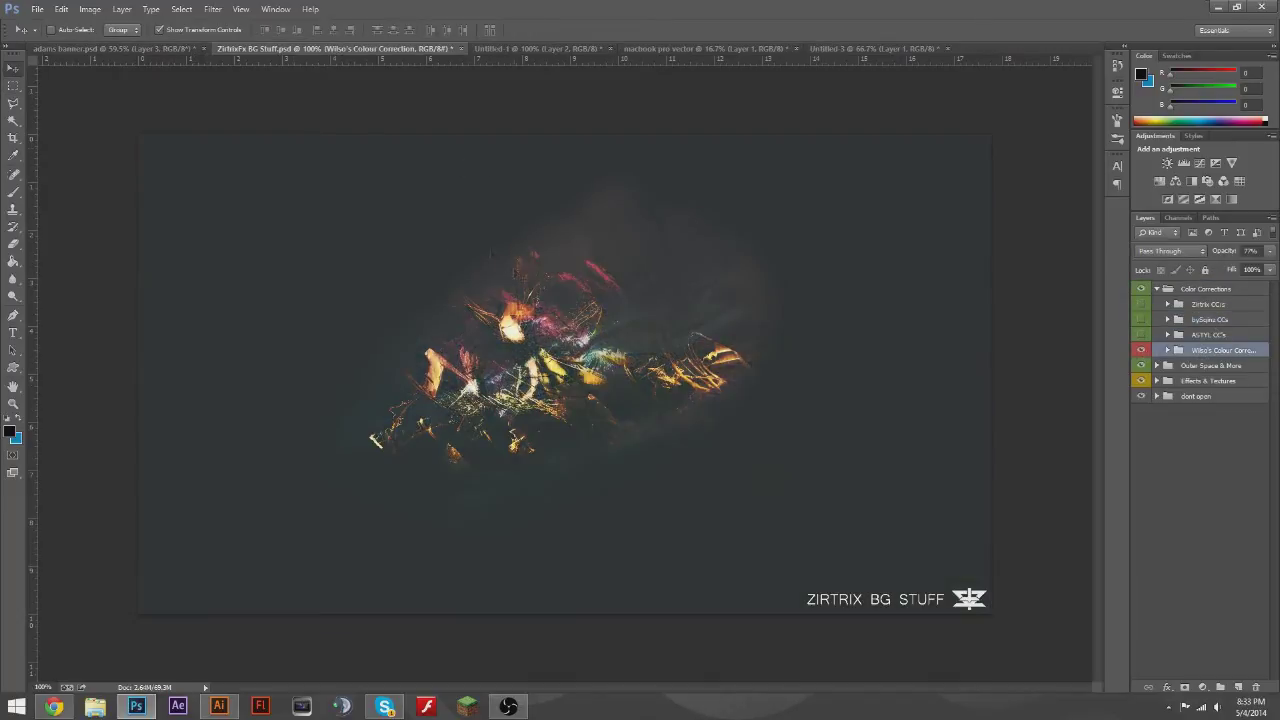
pyautogui.moveTo(1215, 350); pyautogui.dragTo(369, 352)
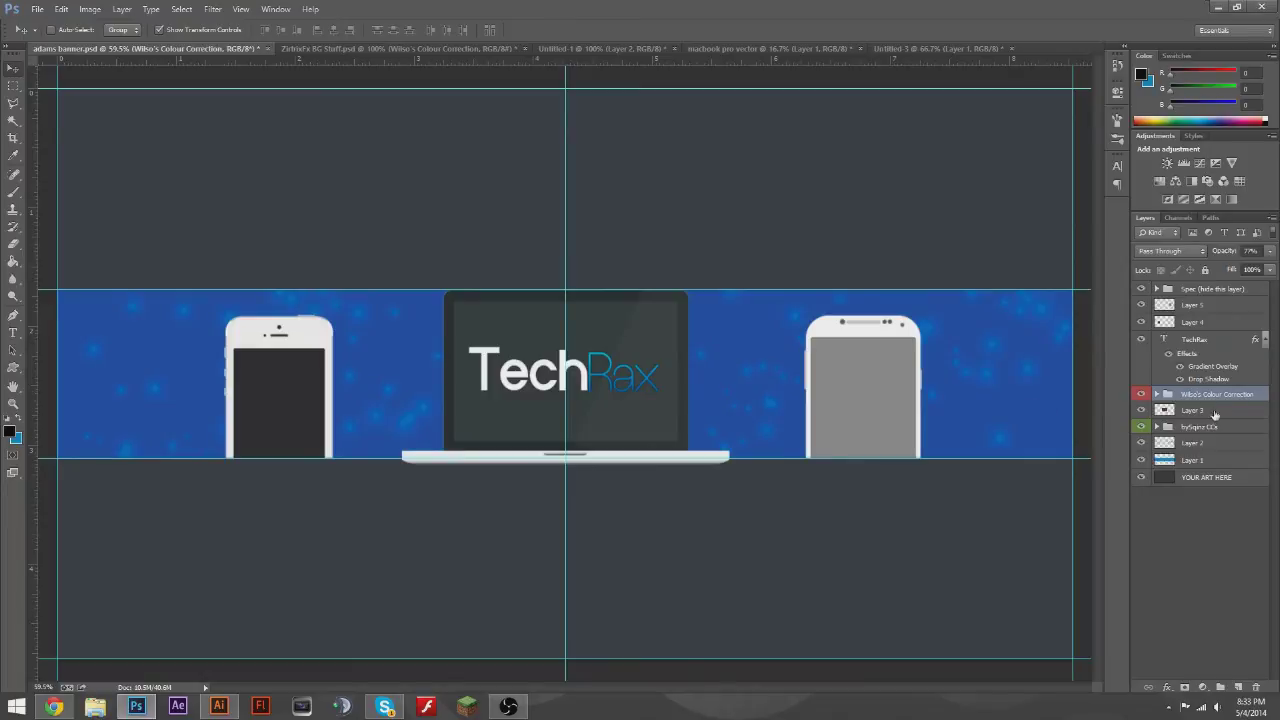
# - Move the laptop layer above the new correction group and nudge it down
pyautogui.moveTo(1224, 354); pyautogui.dragTo(758, 540)
pyautogui.press('Down')
pyautogui.press('Down')
pyautogui.press('Down')
pyautogui.press('Down')
pyautogui.press('Down')
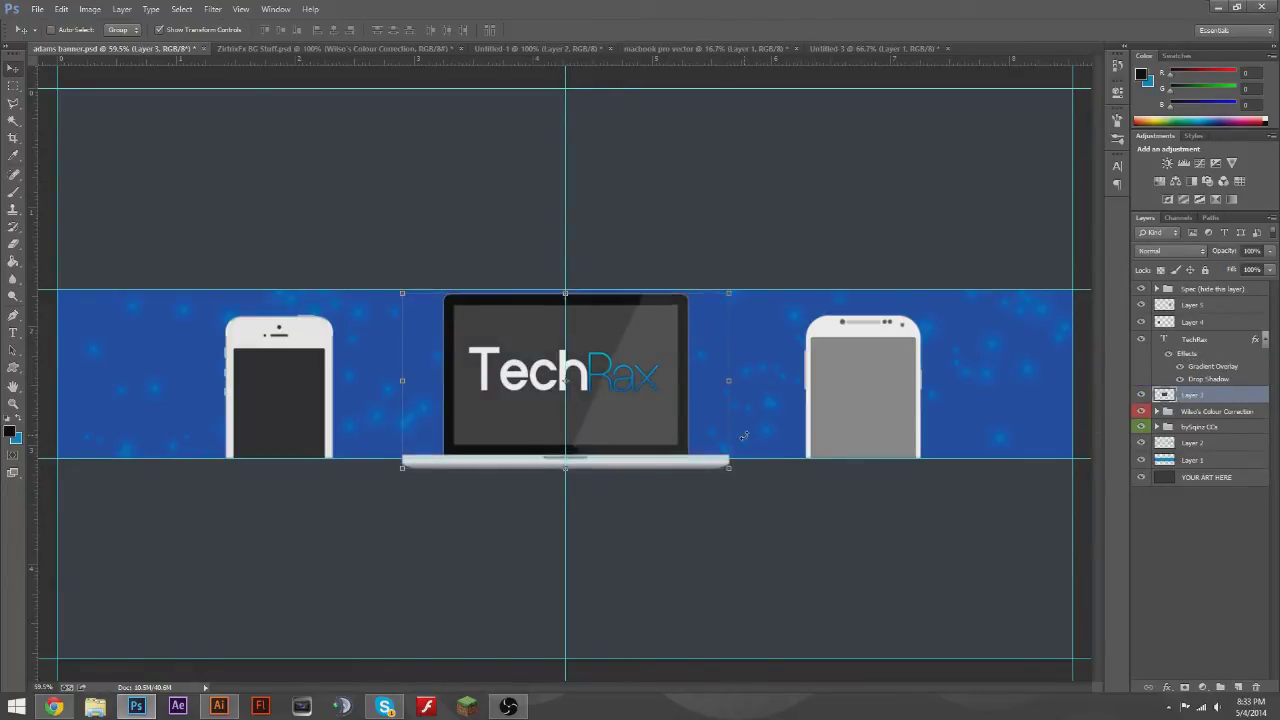
pyautogui.click(9, 87)
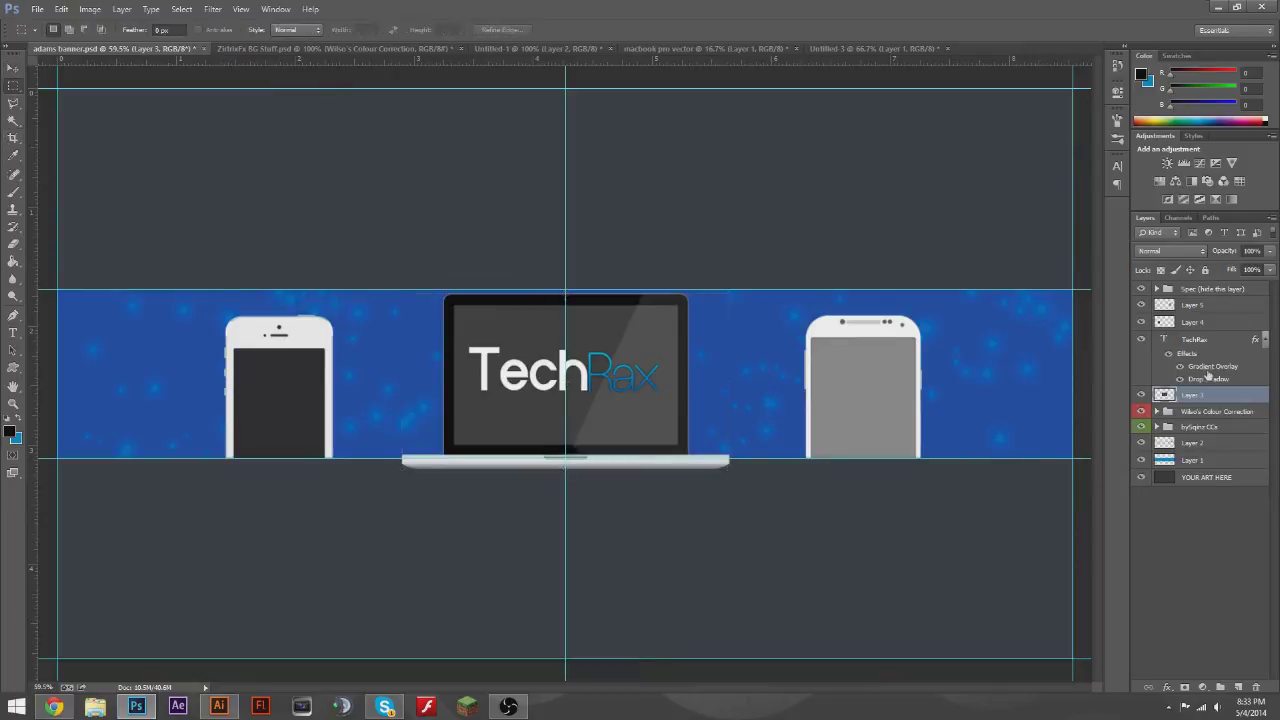
# - Set the blue bokeh dots layer to Soft Light blending
pyautogui.click(1225, 443)
pyautogui.moveTo(1269, 251)
pyautogui.mouseDown()
pyautogui.moveTo(1236, 271)
pyautogui.moveTo(1278, 271)
pyautogui.mouseUp()
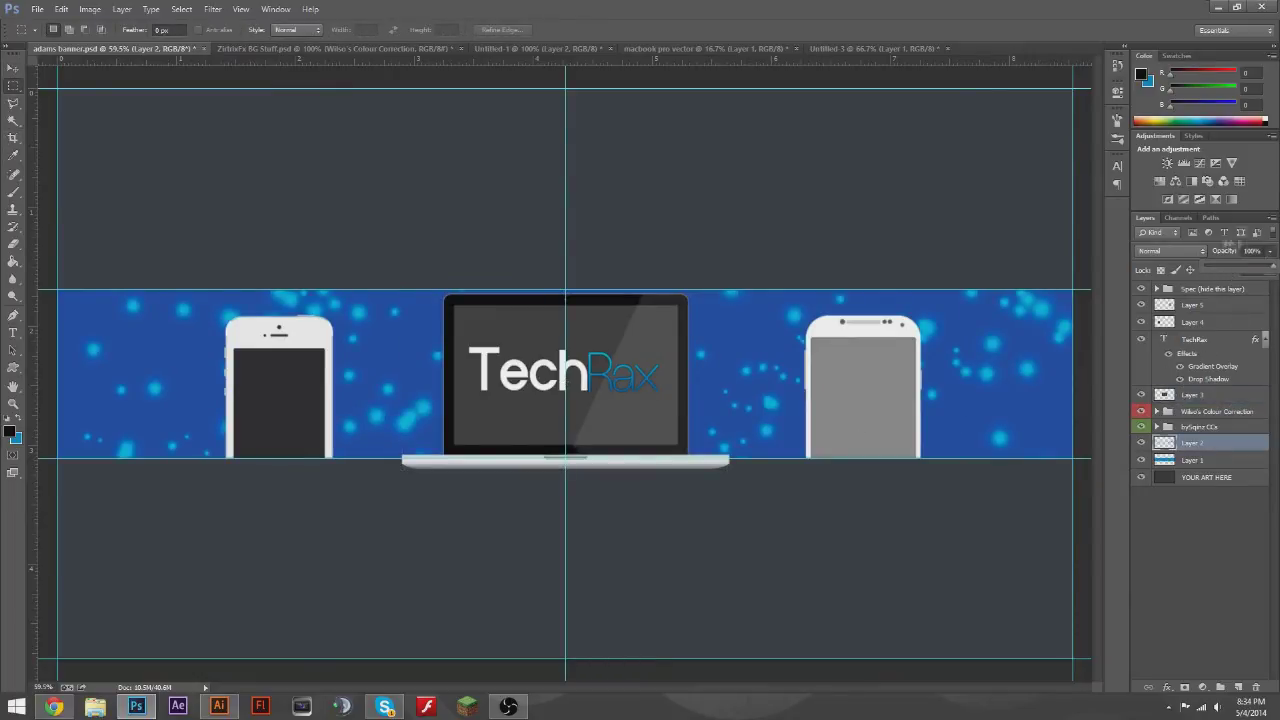
pyautogui.click(1172, 251)
pyautogui.click(1168, 425)
pyautogui.click(1172, 251)
pyautogui.click(1168, 440)
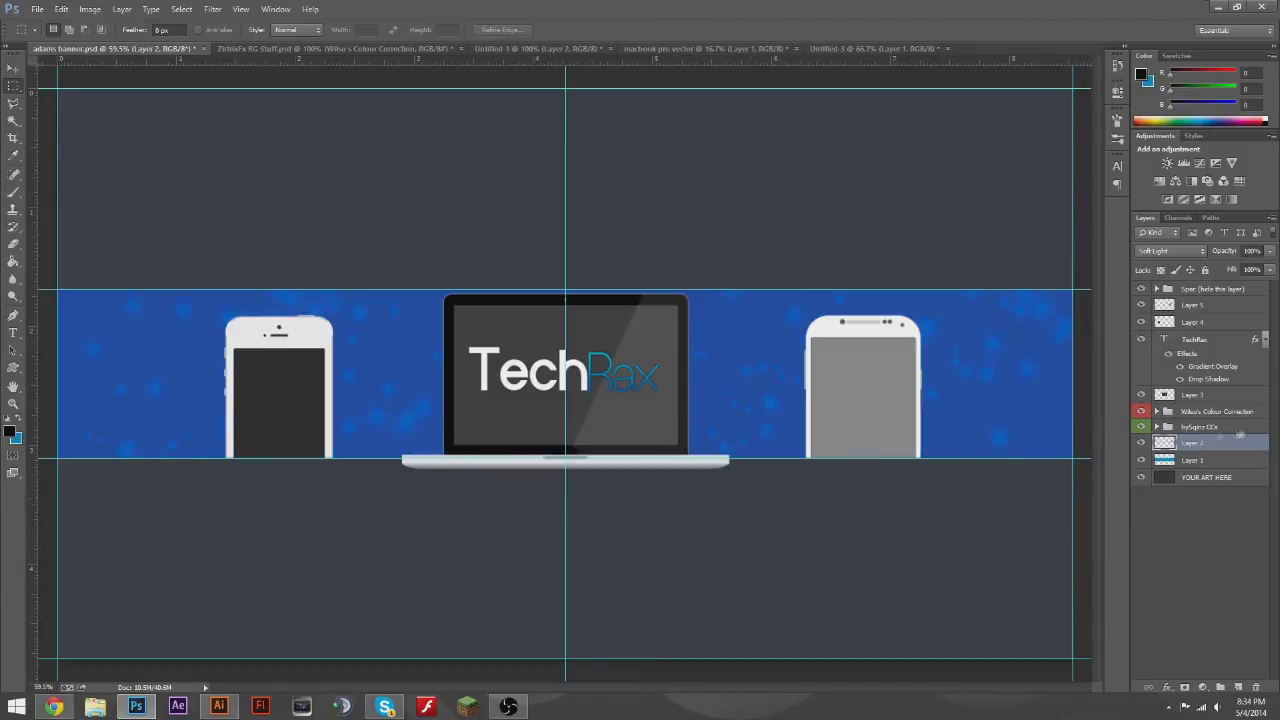
# - Toggle Wilso's Colour Correction visibility repeatedly to compare its effect
pyautogui.click(1141, 411)
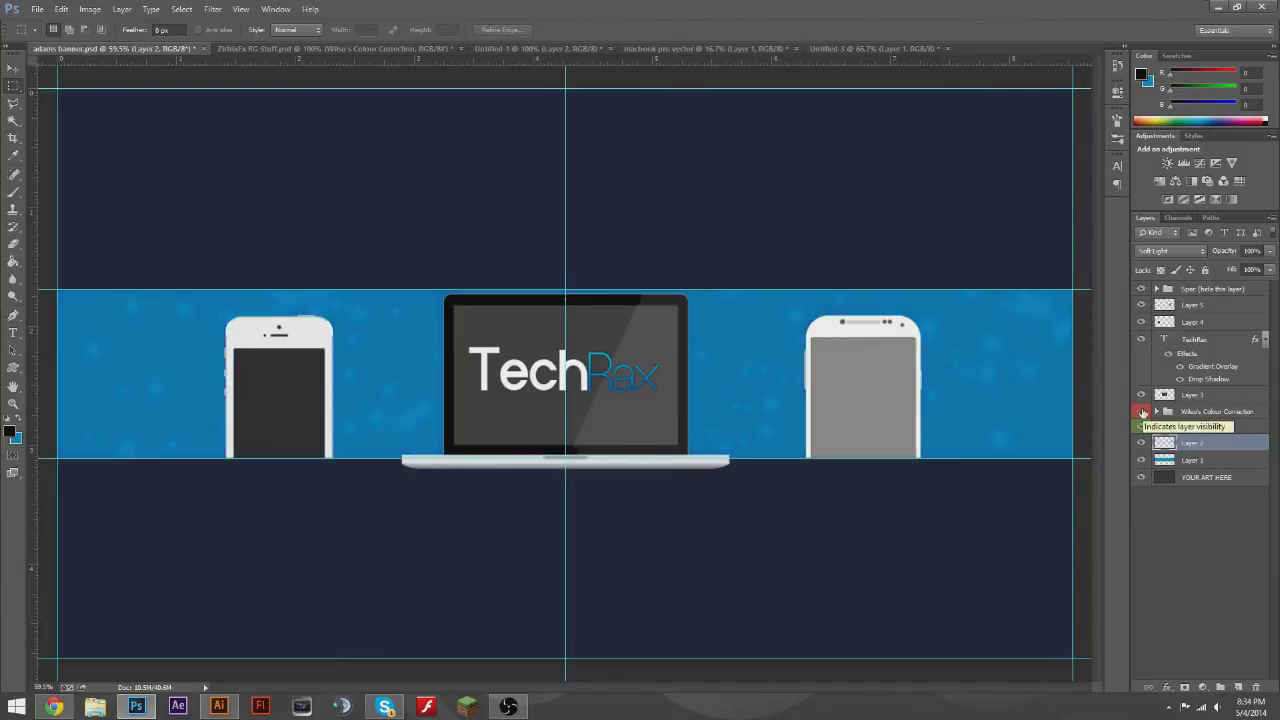
pyautogui.click(1141, 411)
pyautogui.click(1141, 411)
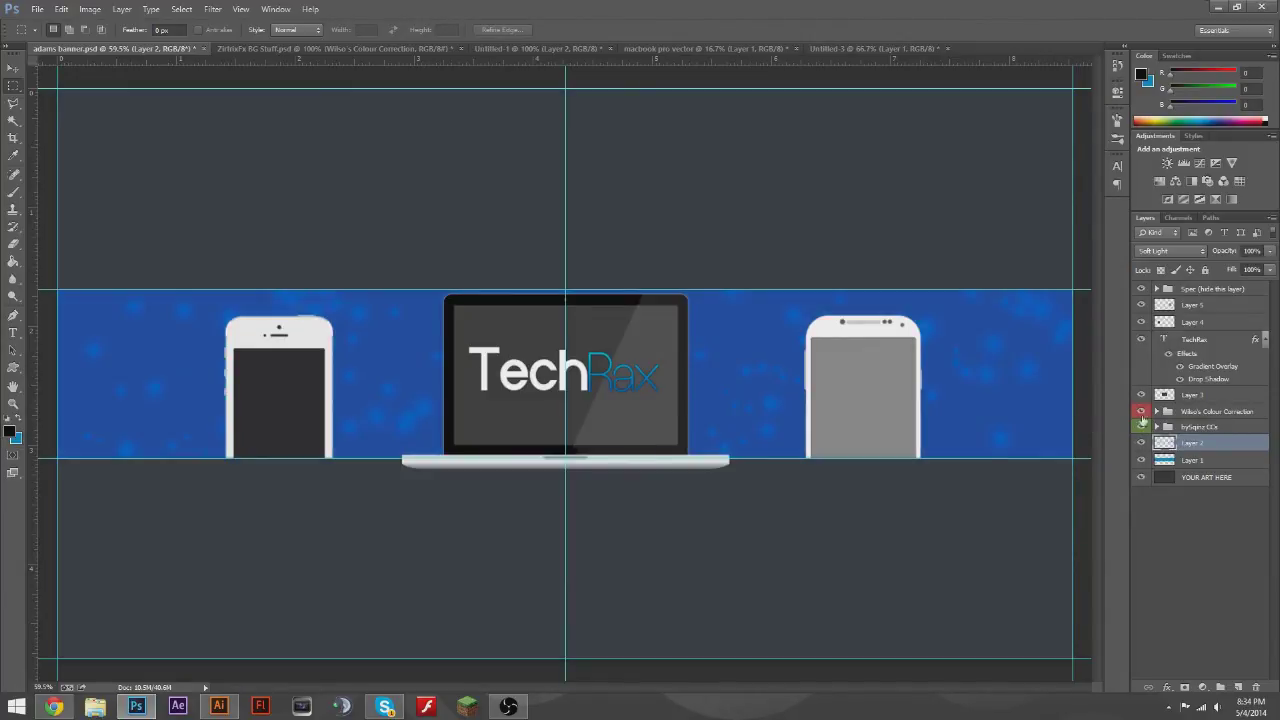
pyautogui.click(1141, 411)
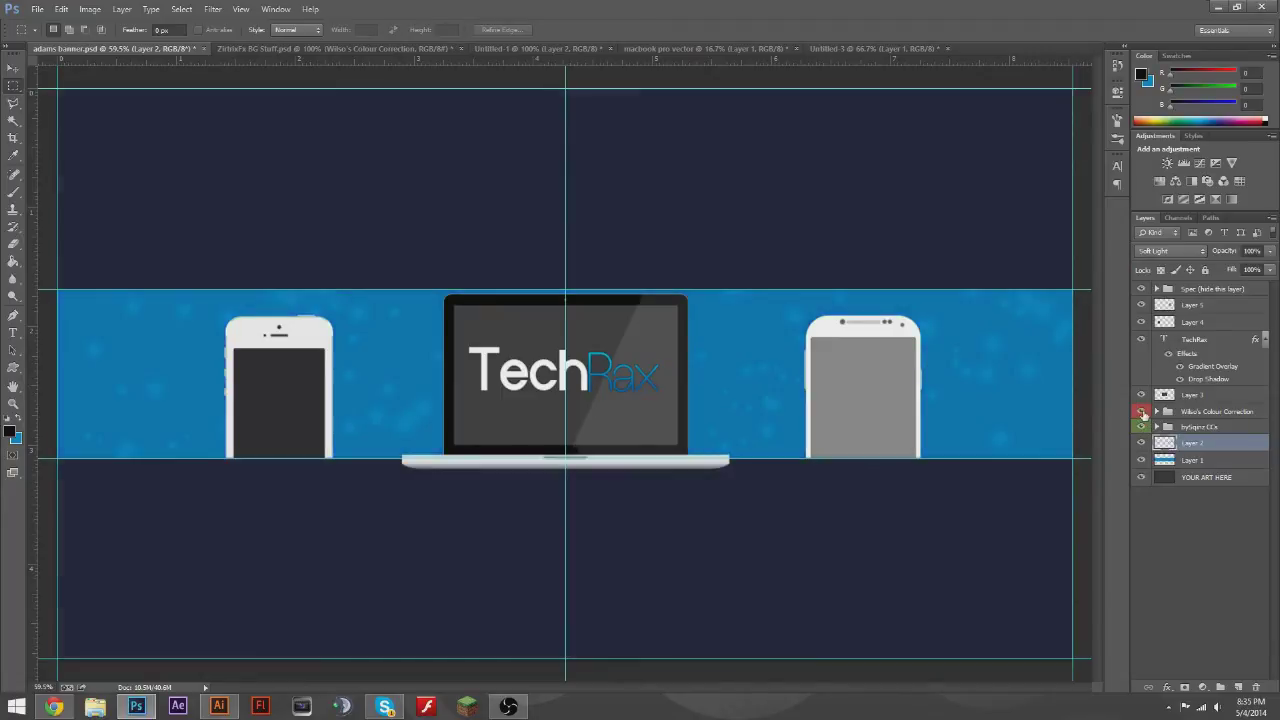
pyautogui.click(1141, 411)
pyautogui.click(1141, 411)
# - Drag the Nebula layer from ZirtrixFx BG Stuff's Outer Space & More group into the banner
pyautogui.click(1141, 411)
pyautogui.click(1201, 426)
pyautogui.click(535, 48)
pyautogui.click(329, 48)
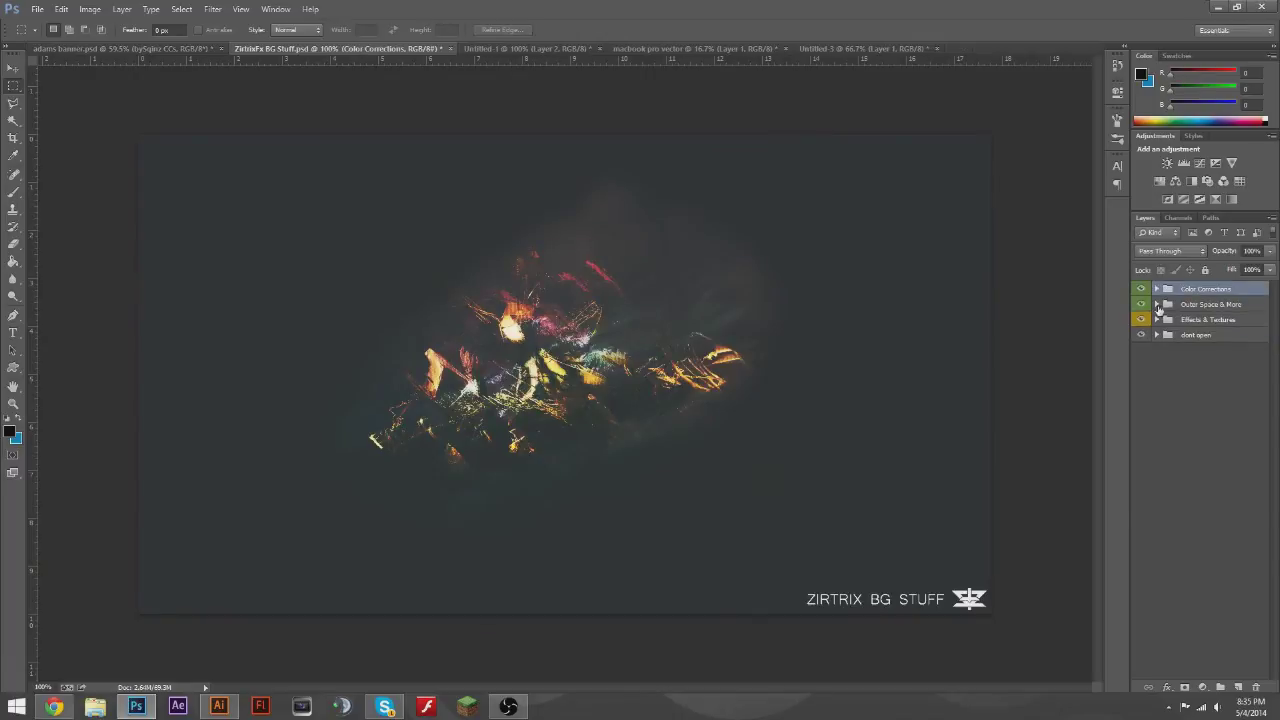
pyautogui.click(1157, 304)
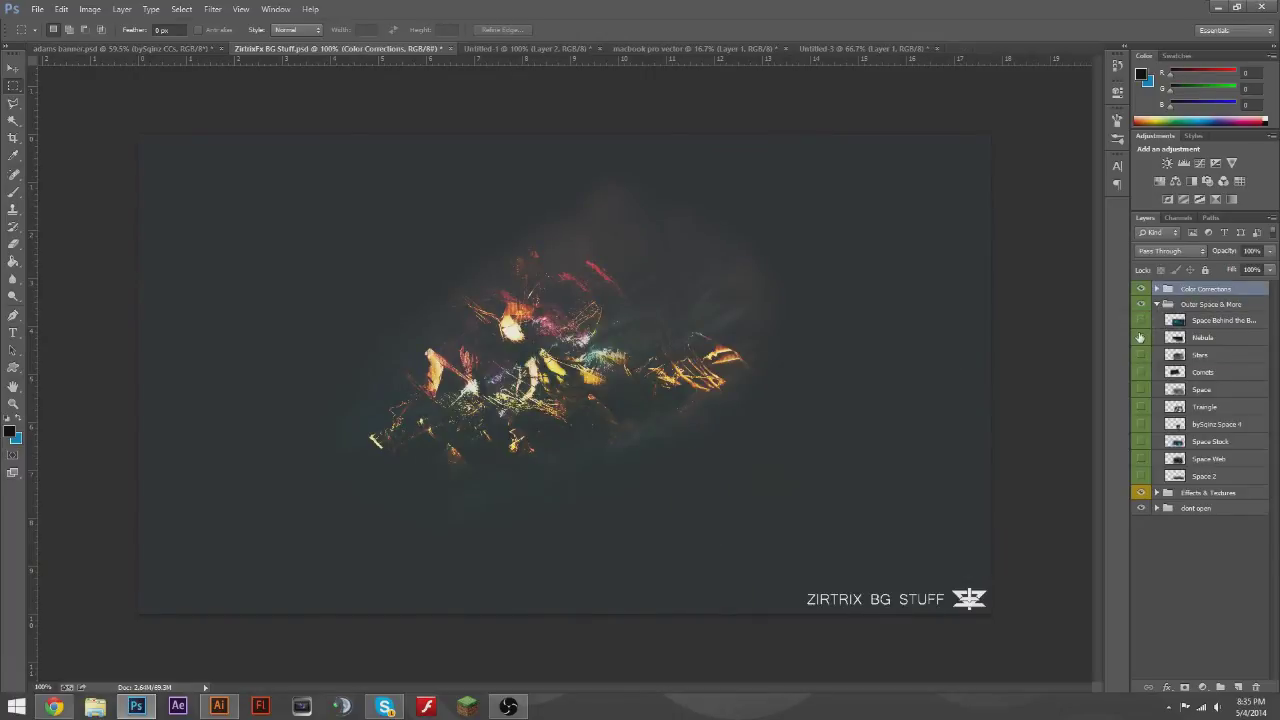
pyautogui.click(1207, 339)
pyautogui.press('v')
pyautogui.moveTo(640, 250); pyautogui.dragTo(778, 389)
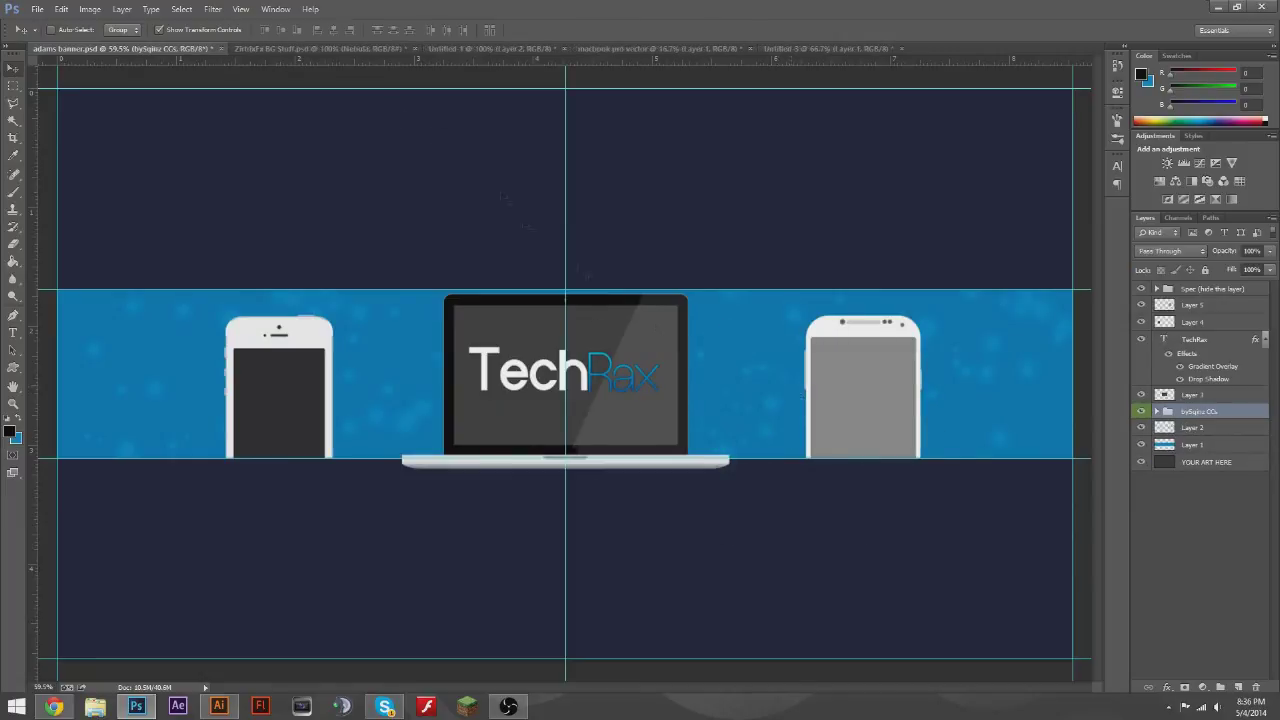
# - Back in ZirtrixFx BG Stuff, preview the Space, Triangle, Space Stock and Space Web layers
pyautogui.hotkey('ctrl', 'Tab')
pyautogui.click(1141, 338)
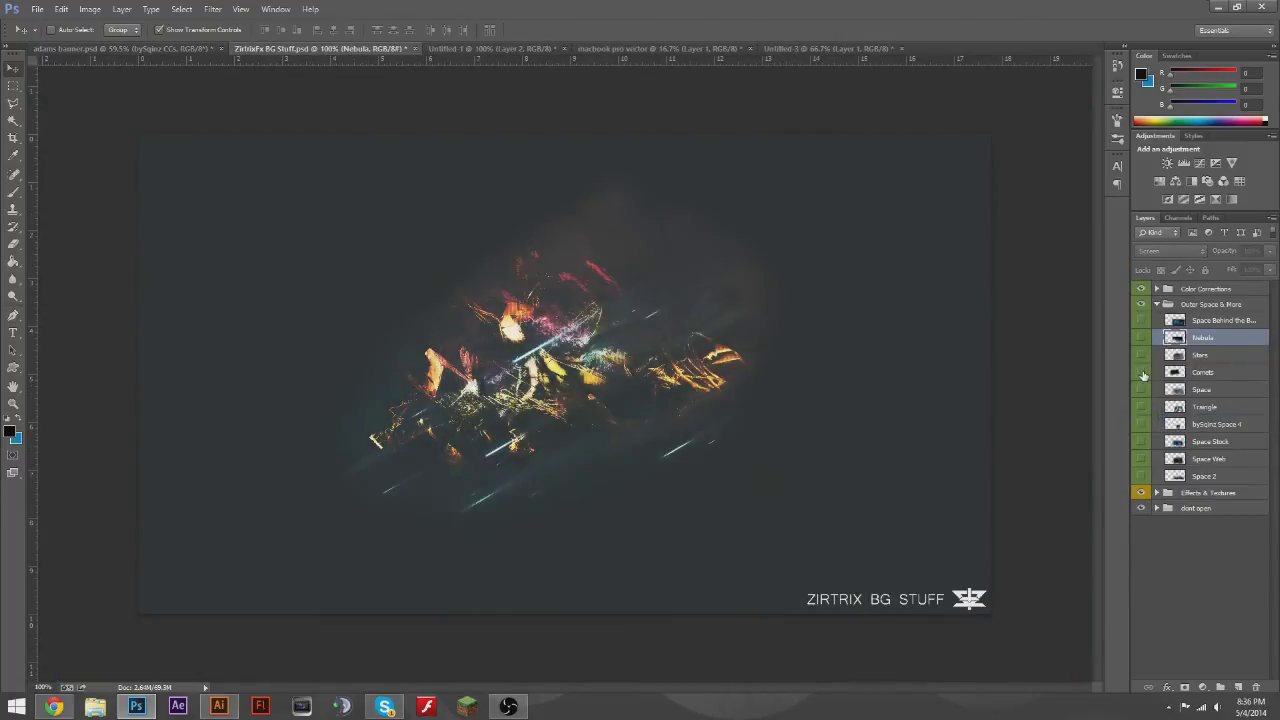
pyautogui.click(1141, 389)
pyautogui.click(1141, 406)
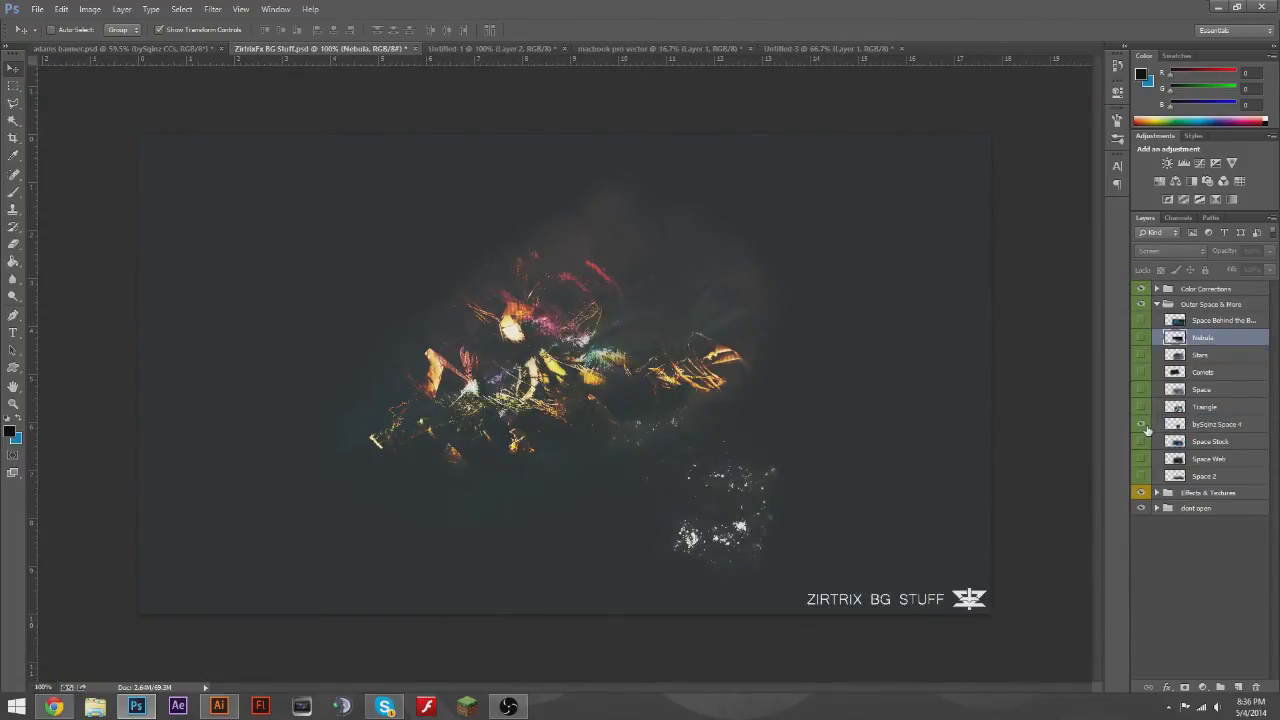
pyautogui.click(1141, 424)
pyautogui.click(1141, 441)
pyautogui.click(1141, 458)
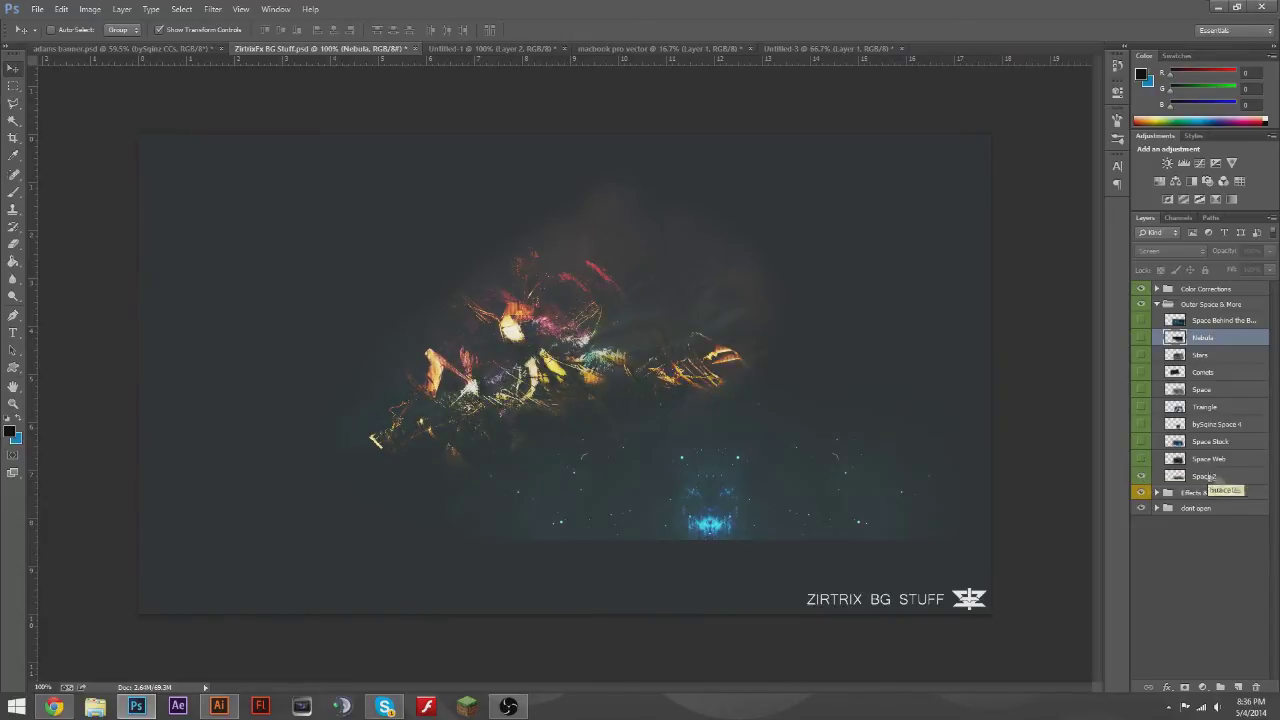
pyautogui.click(1141, 476)
pyautogui.click(1141, 441)
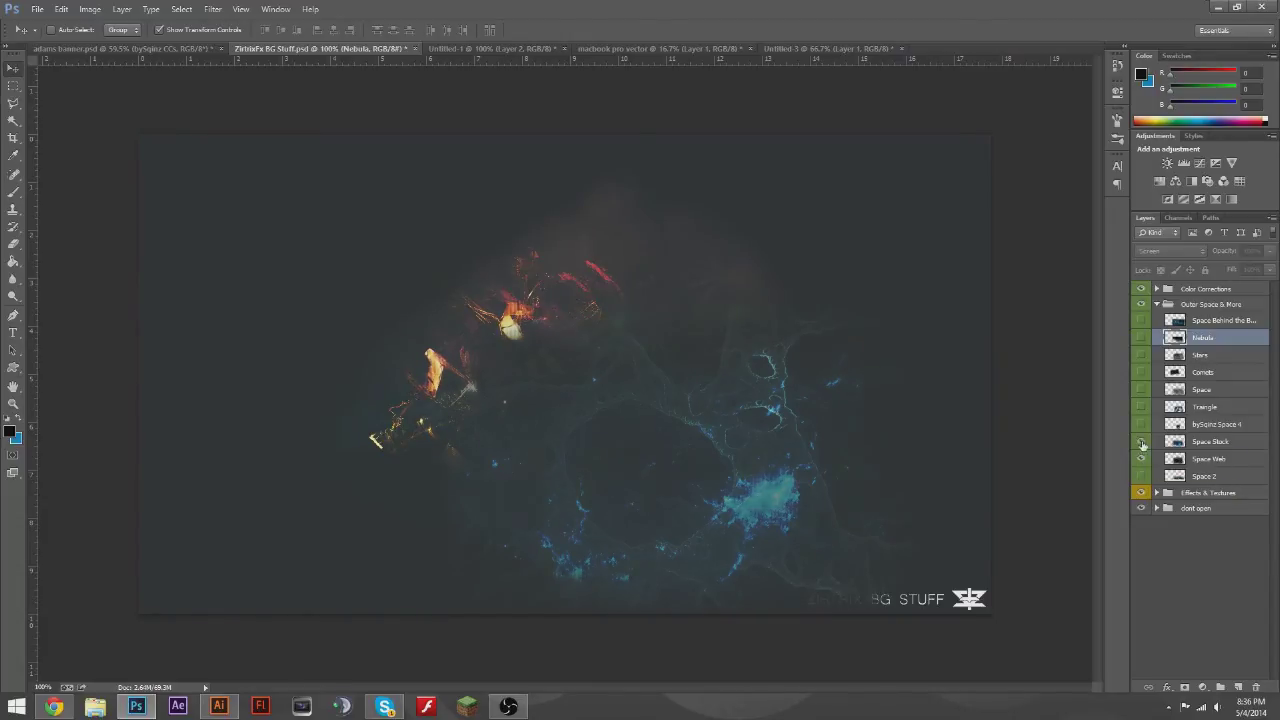
# - Drag Space Stock into the banner and scale it behind the right-hand phone
pyautogui.click(1212, 441)
pyautogui.moveTo(714, 466)
pyautogui.mouseDown()
pyautogui.moveTo(737, 365)
pyautogui.moveTo(725, 371)
pyautogui.moveTo(938, 413)
pyautogui.moveTo(933, 423)
pyautogui.mouseUp()
pyautogui.hotkey('ctrl', 't')
pyautogui.press('Return')
pyautogui.press('m')
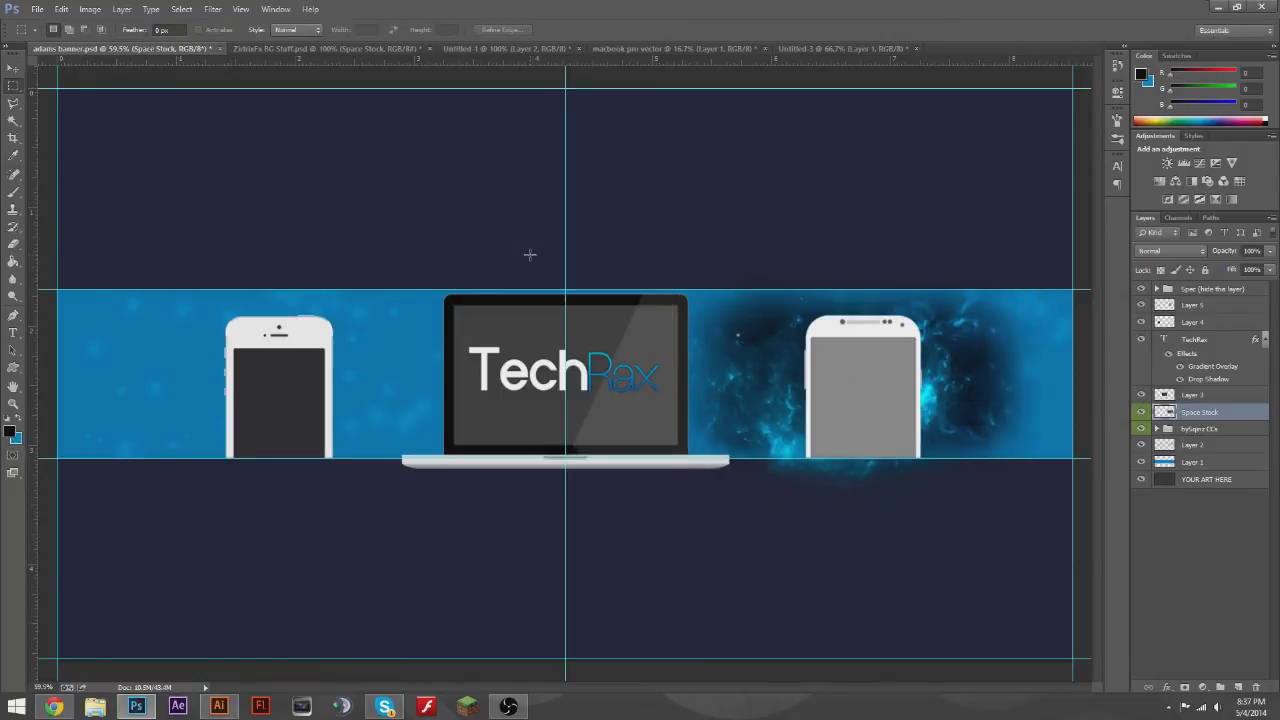
# - Give phone Layer 5 a Drop Shadow at distance 8, then preview Triangle in ZirtrixFx BG Stuff
pyautogui.doubleClick(1225, 305)
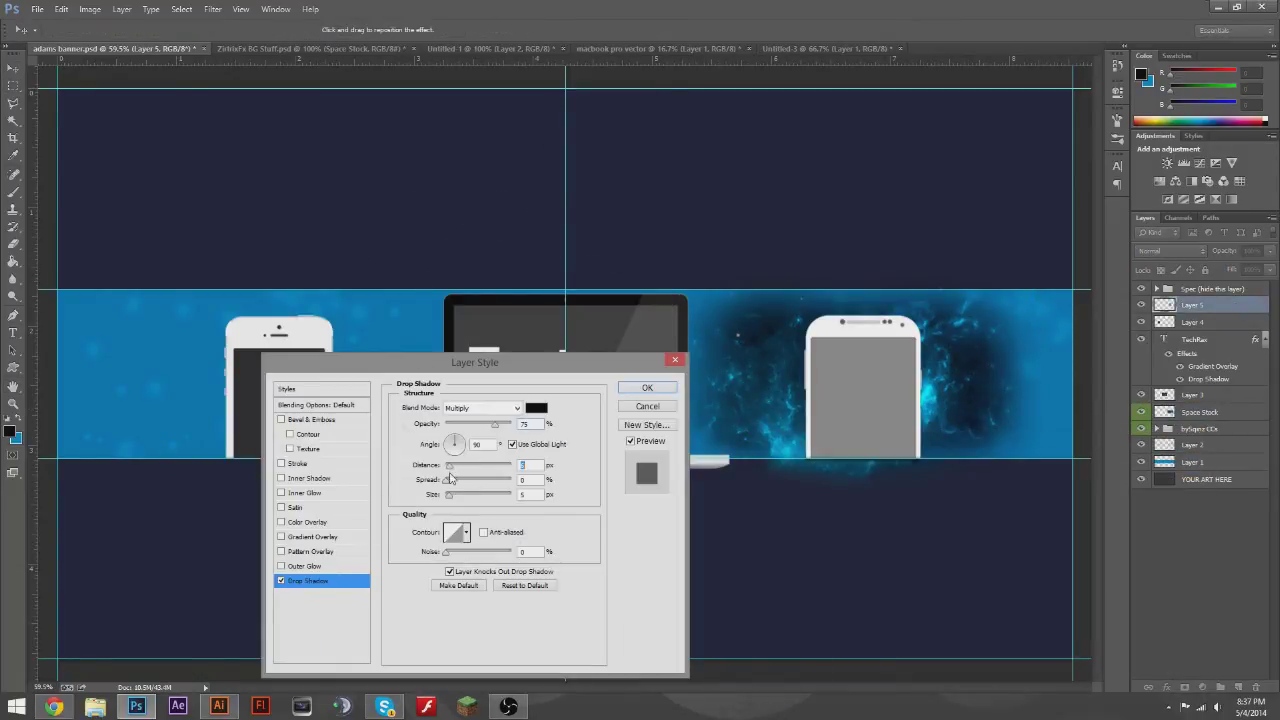
pyautogui.write('8')
pyautogui.press('Tab')
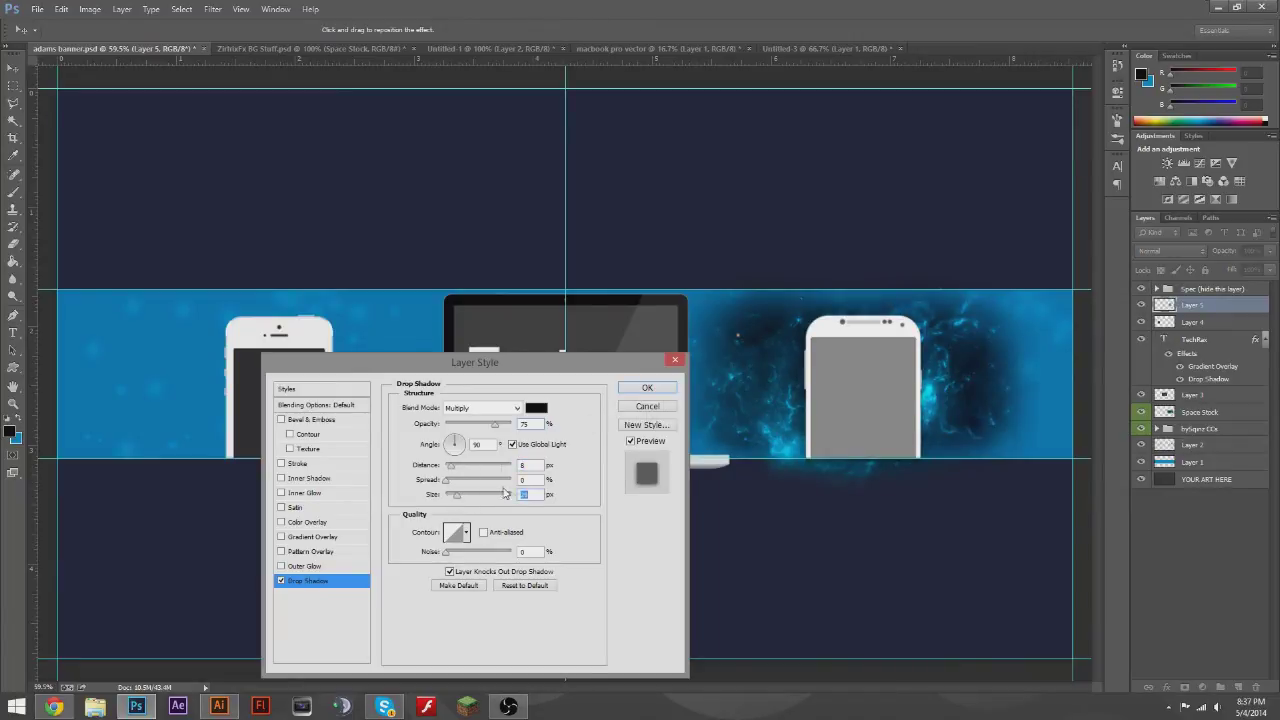
pyautogui.click(646, 388)
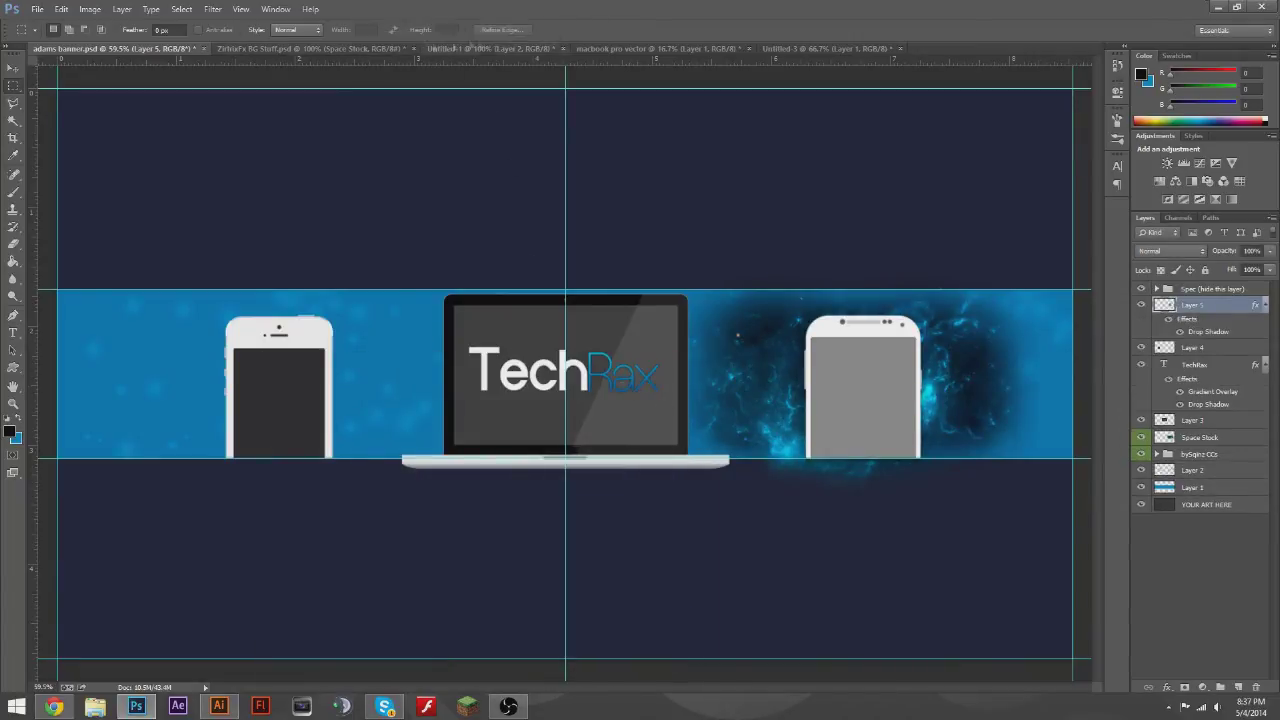
pyautogui.click(363, 48)
pyautogui.click(1142, 407)
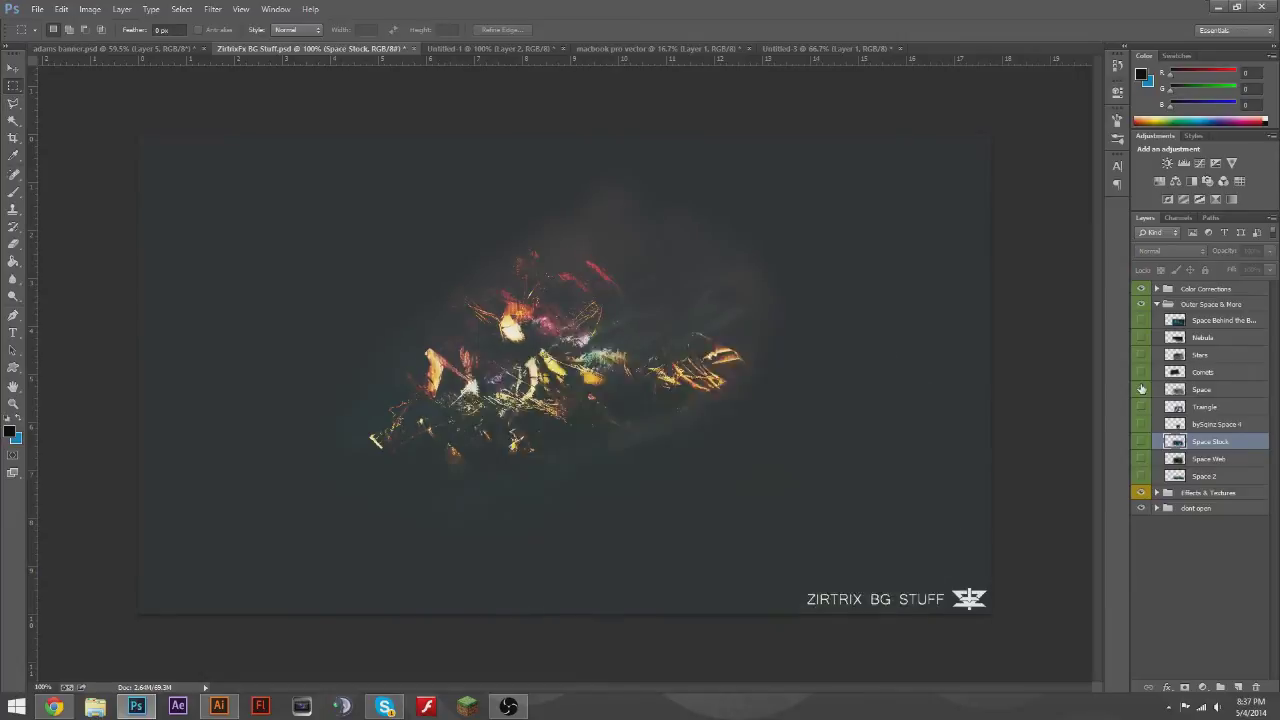
# - Drag the Comets layer from ZirtrixFx BG Stuff onto the adams banner over the laptop screen
pyautogui.click(1141, 372)
pyautogui.click(1205, 372)
pyautogui.press('v')
pyautogui.click(158, 48)
pyautogui.moveTo(160, 56); pyautogui.dragTo(620, 378)
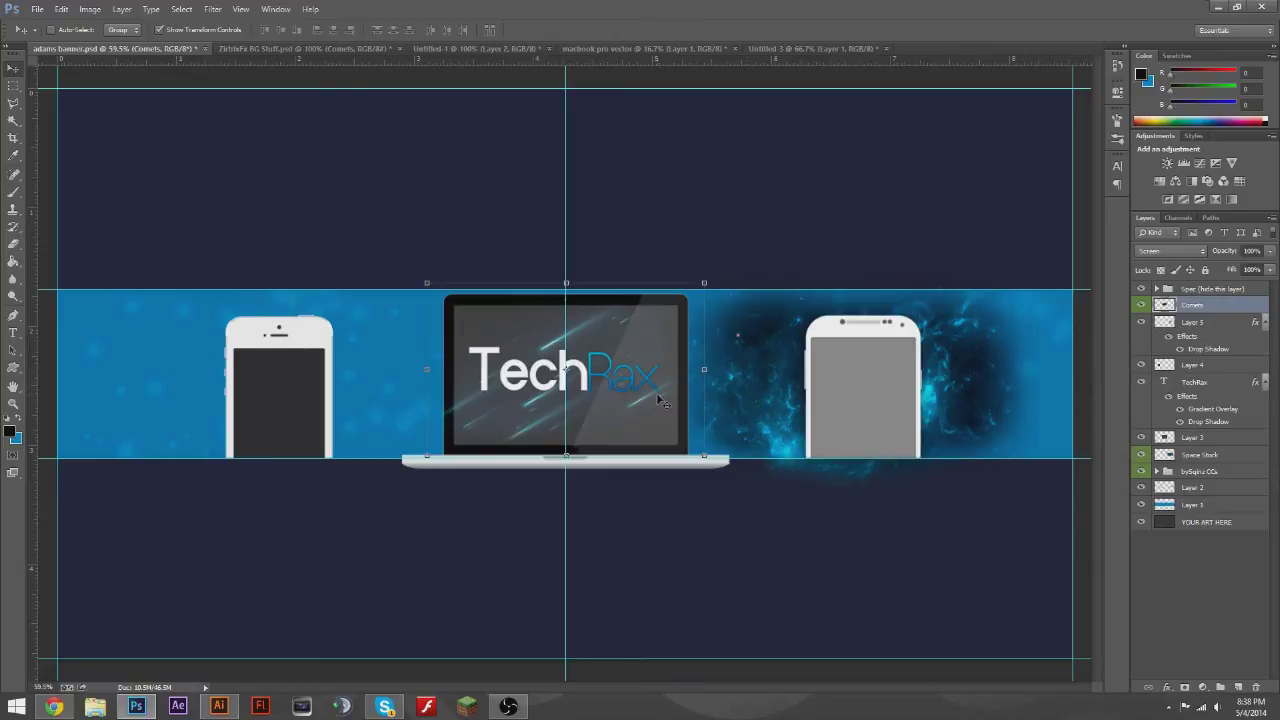
# - Zoom in on Layer 3 and paint a lasso-selected bezel patch dark grey
pyautogui.press('m')
pyautogui.scroll(2, 437, 384)
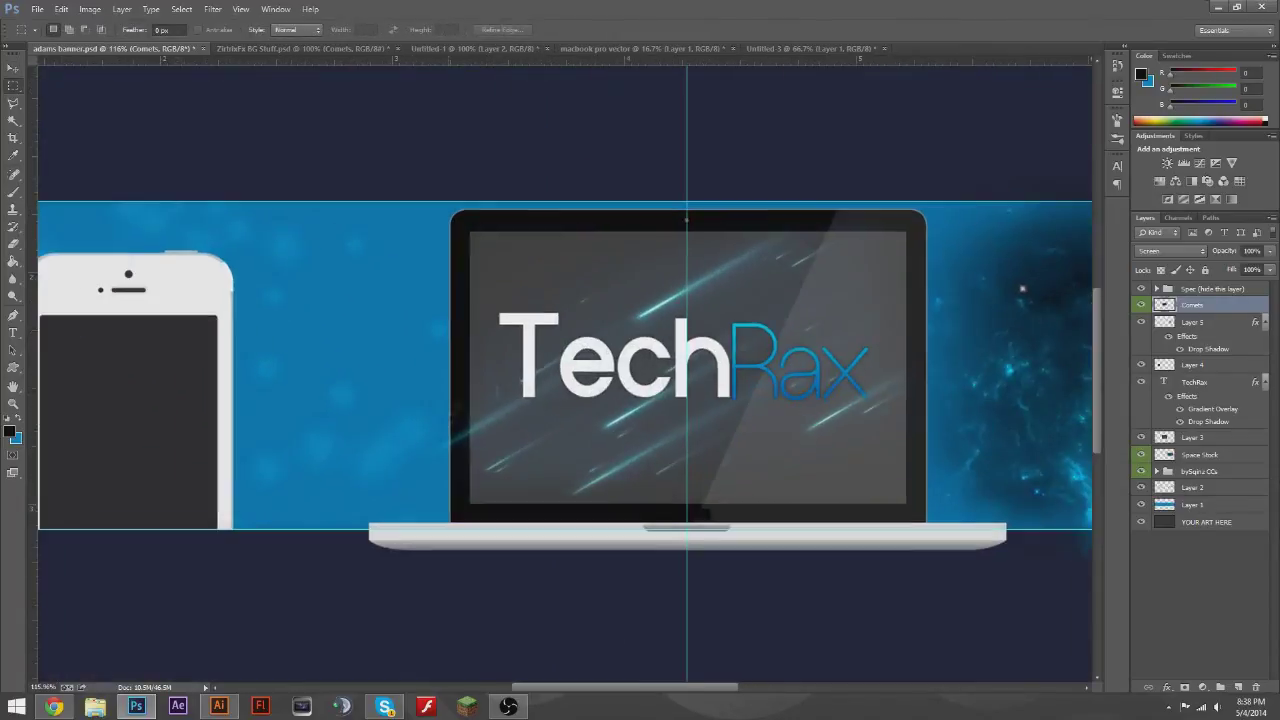
pyautogui.press('e')
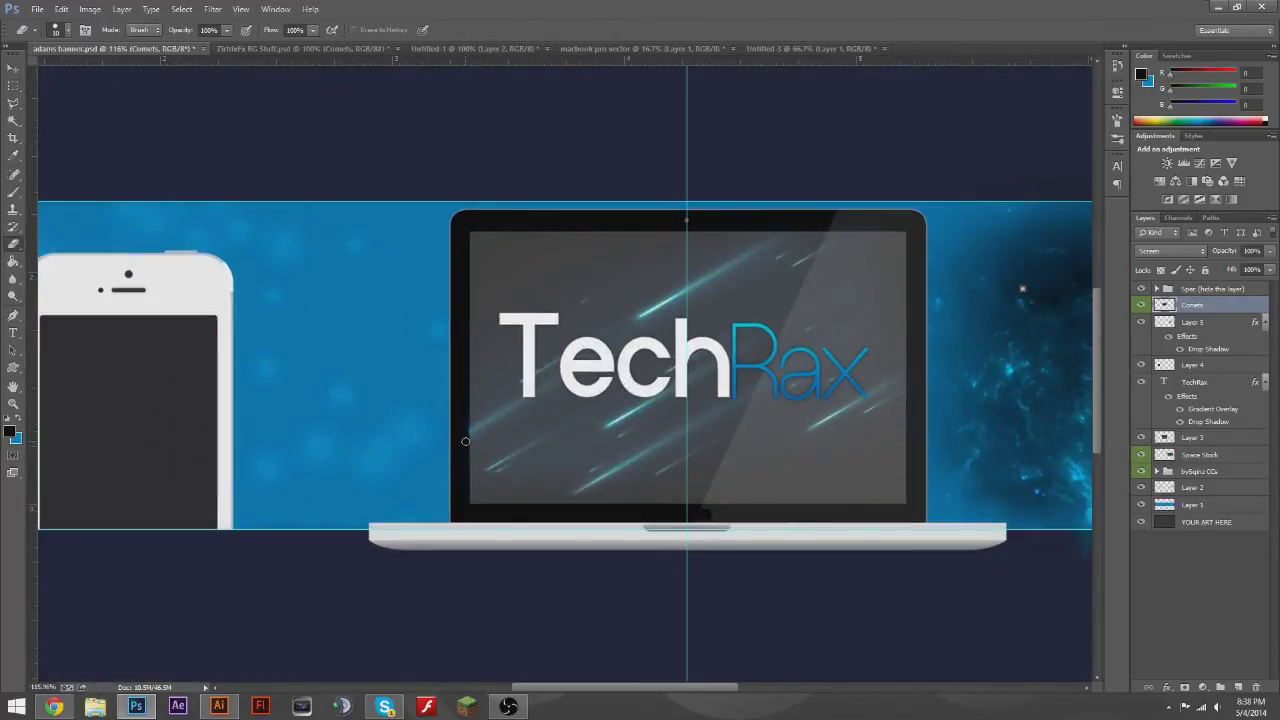
pyautogui.scroll(3, 603, 518)
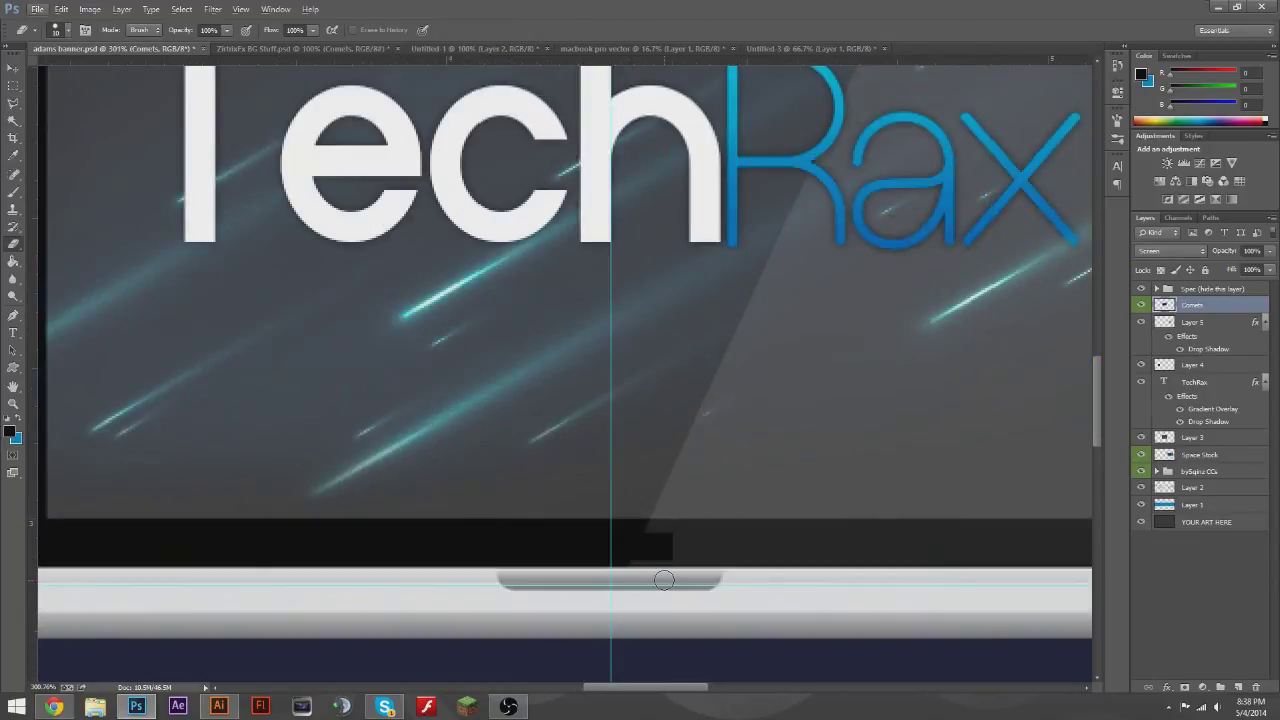
pyautogui.scroll(2, 715, 553)
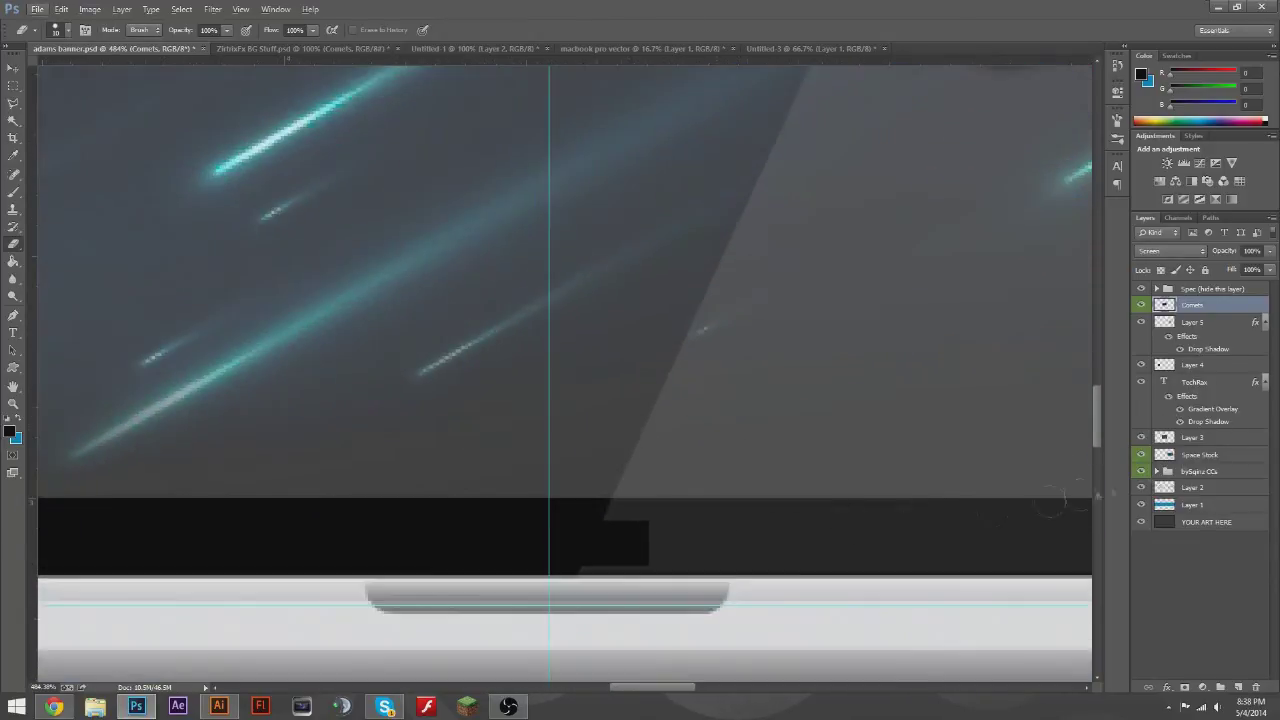
pyautogui.click(1220, 443)
pyautogui.press('l')
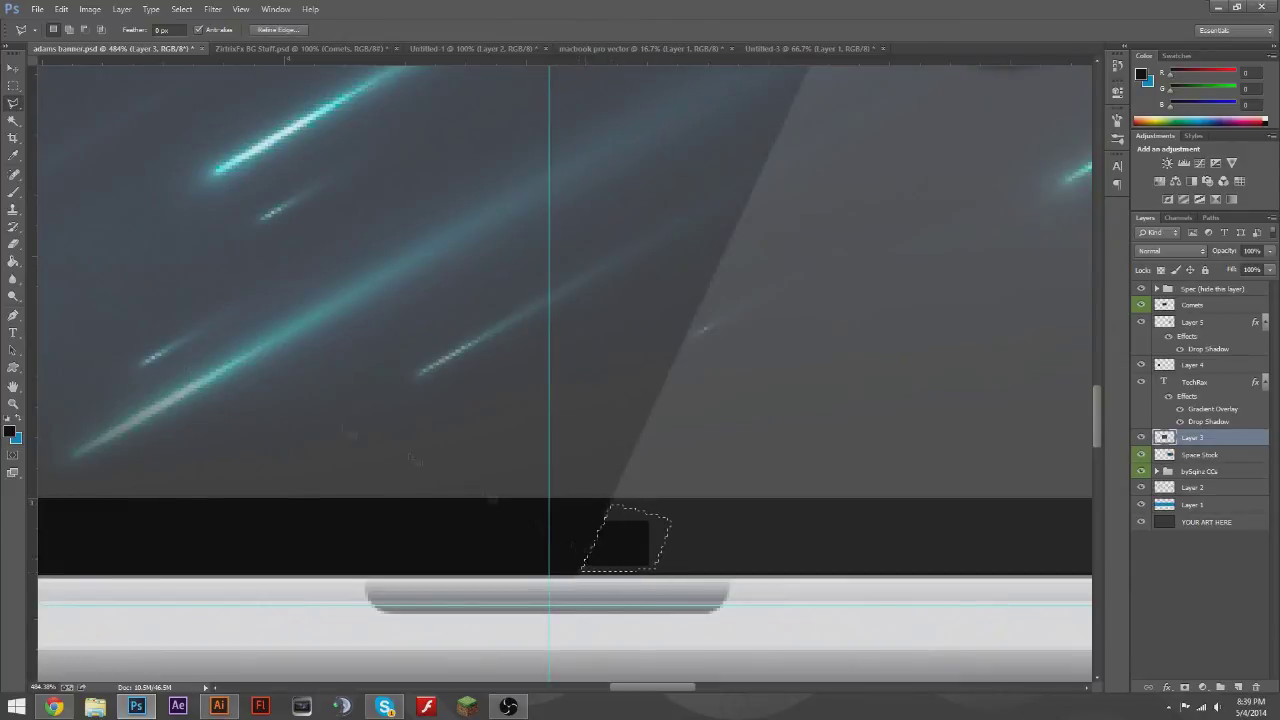
pyautogui.press('b')
pyautogui.moveTo(660, 530); pyautogui.dragTo(600, 535)
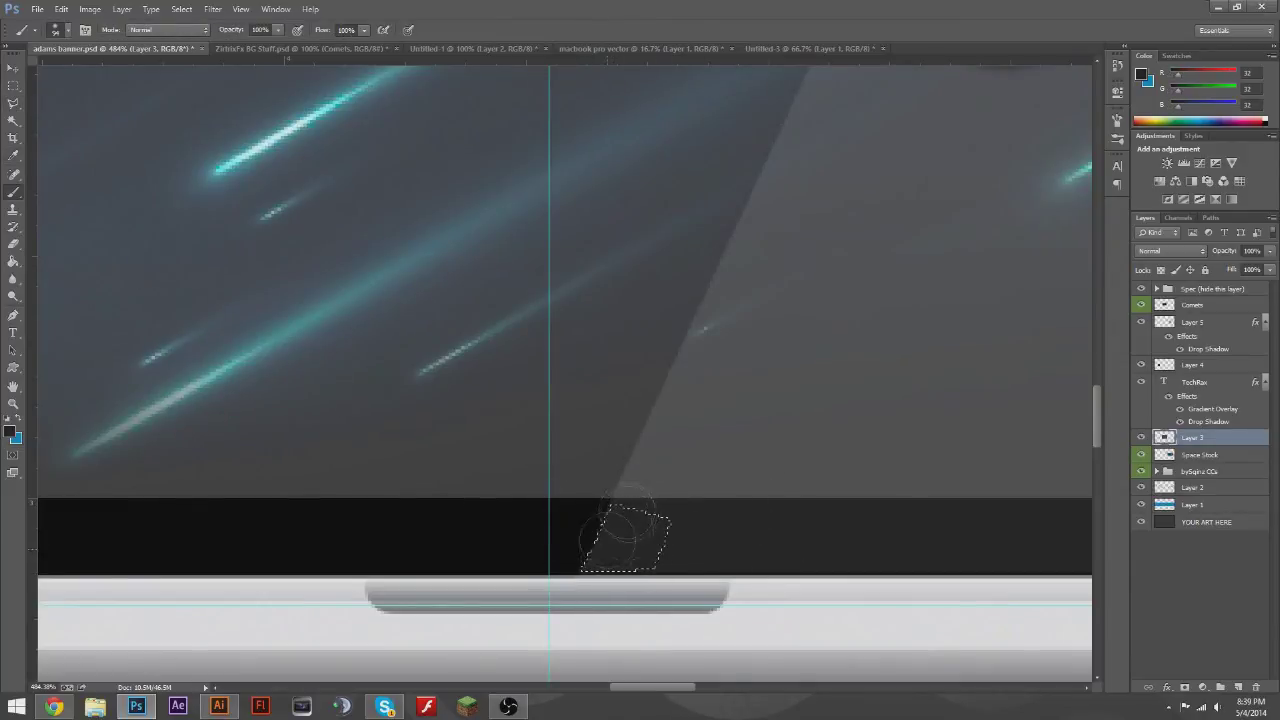
# - Deselect, lasso another bezel patch, and undo an unwanted blue fill on it
pyautogui.hotkey('ctrl', 'd')
pyautogui.press('m')
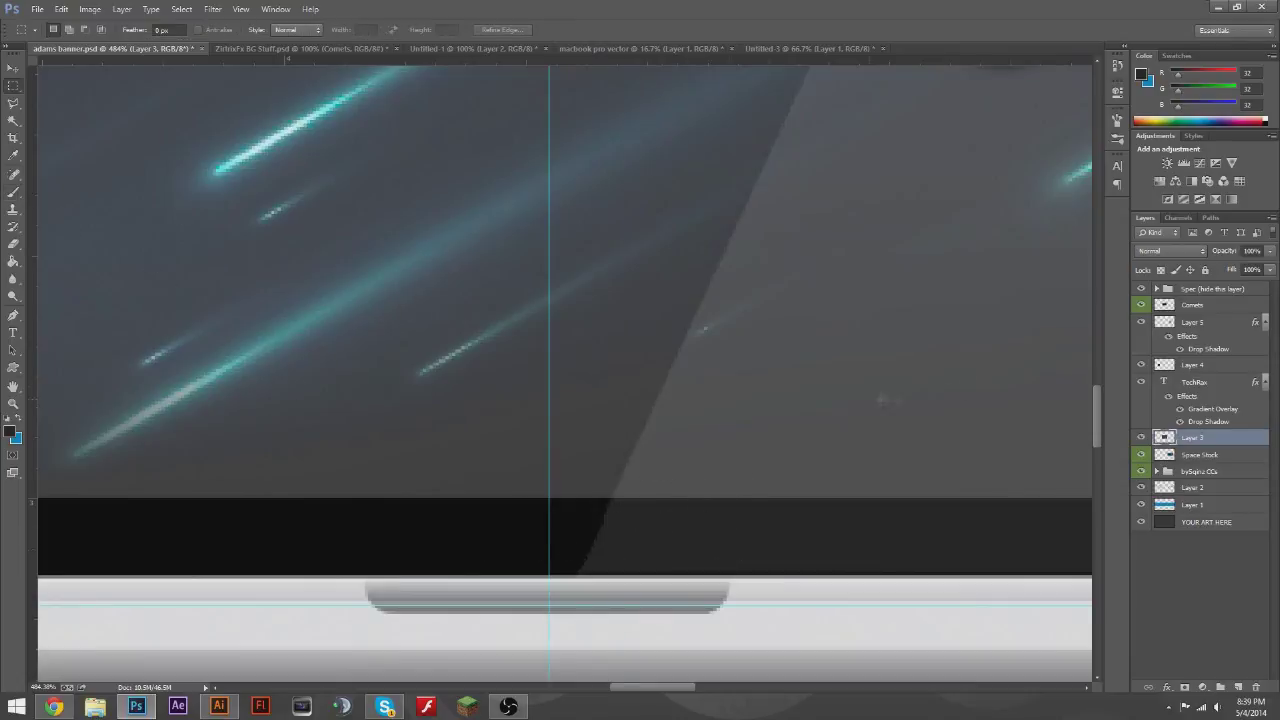
pyautogui.scroll(-3, 870, 397)
pyautogui.scroll(-3, 866, 400)
pyautogui.scroll(-2, 980, 408)
pyautogui.scroll(3, 950, 410)
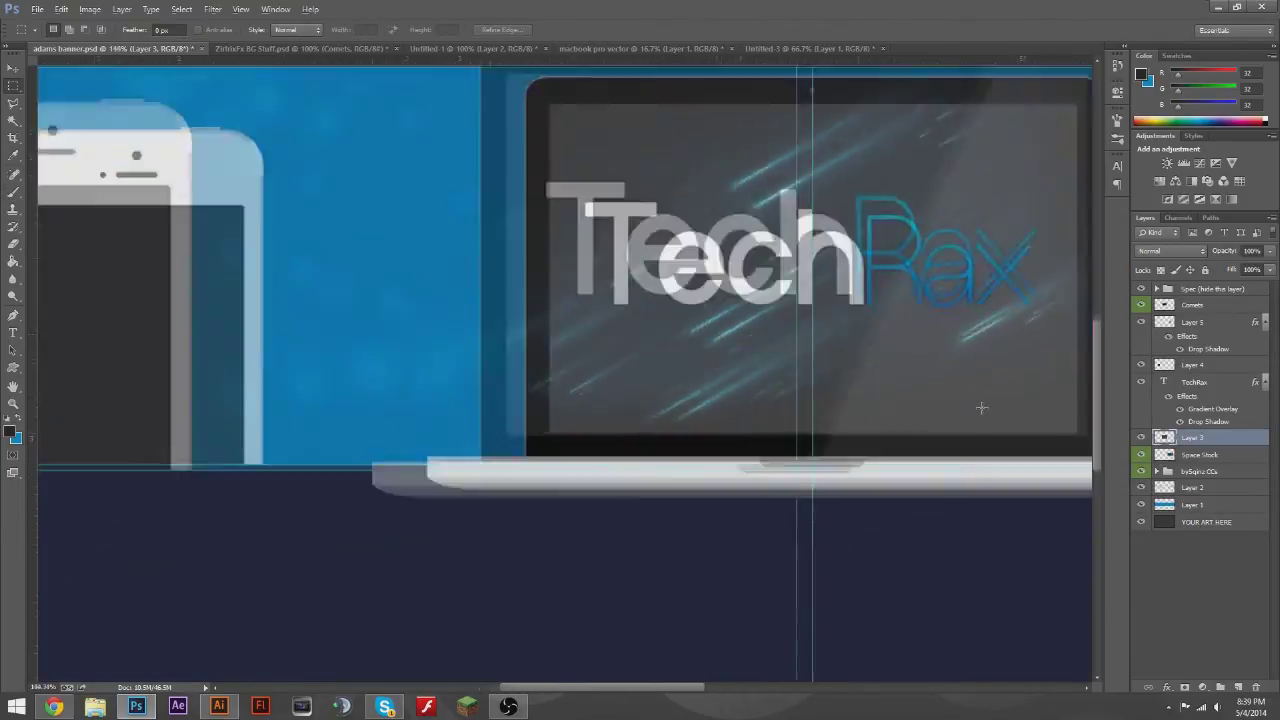
pyautogui.scroll(4, 890, 418)
pyautogui.press('l')
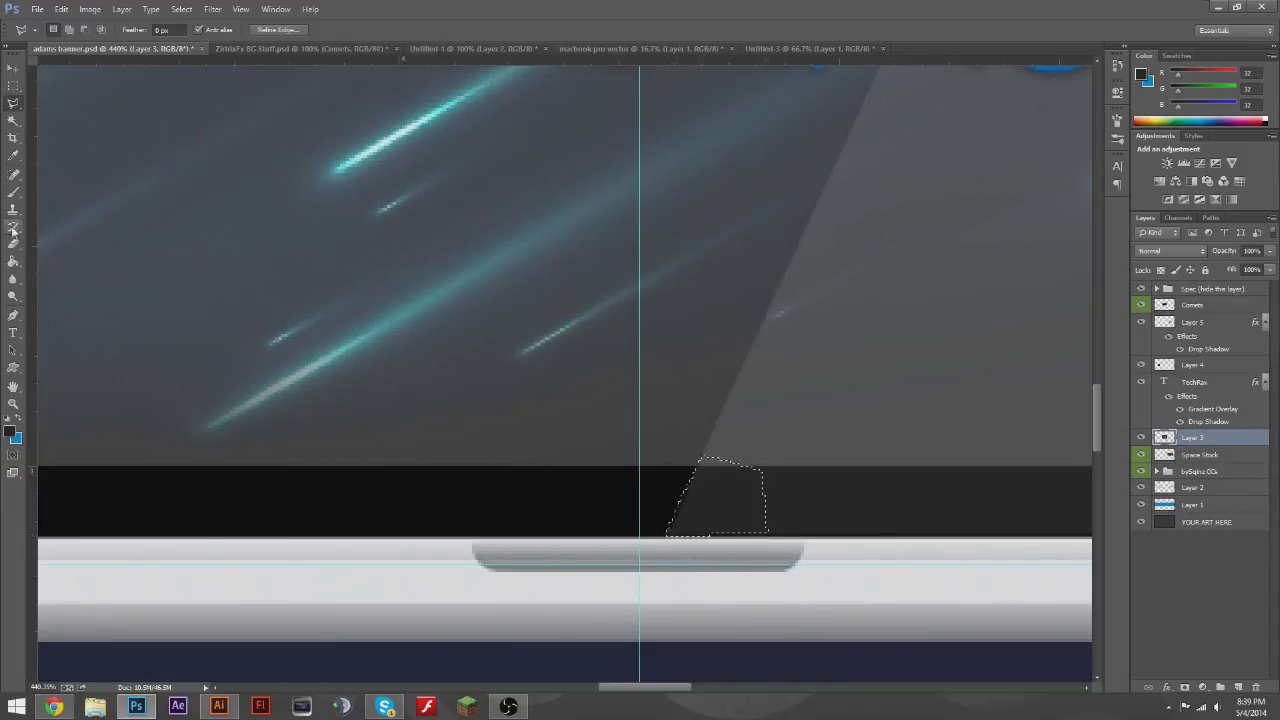
pyautogui.press('b')
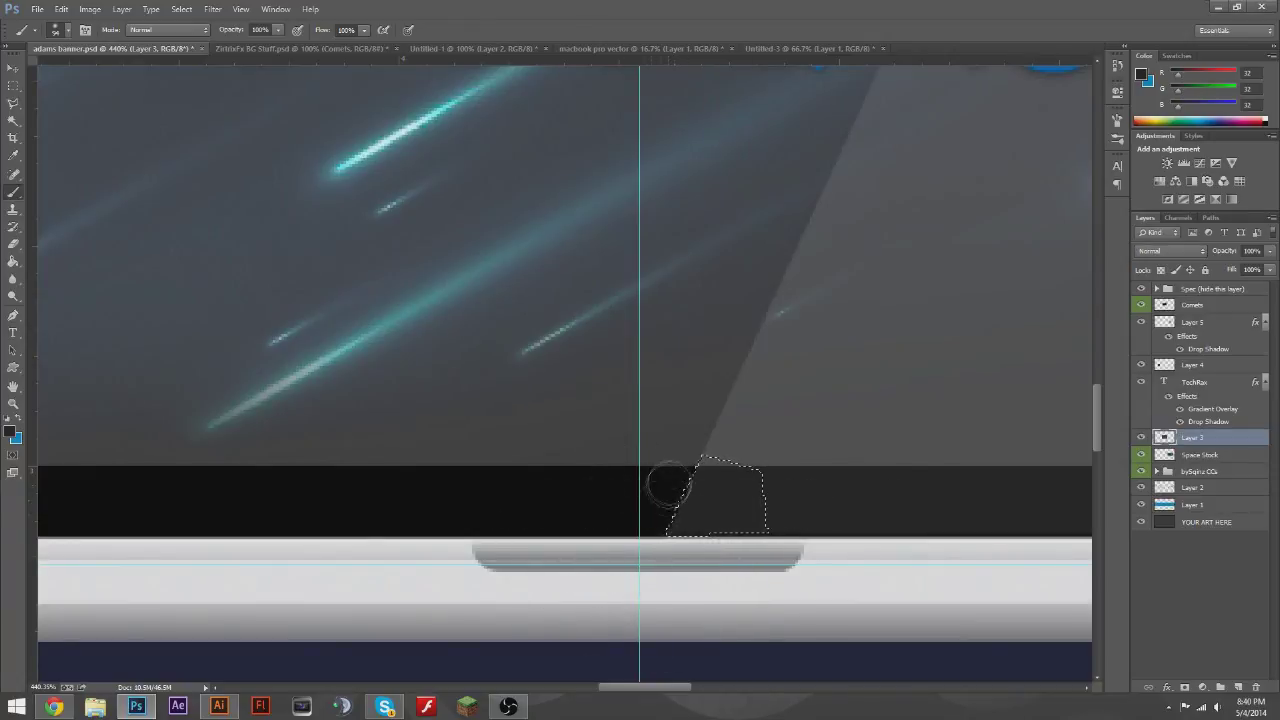
pyautogui.hotkey('ctrl', 'BackSpace')
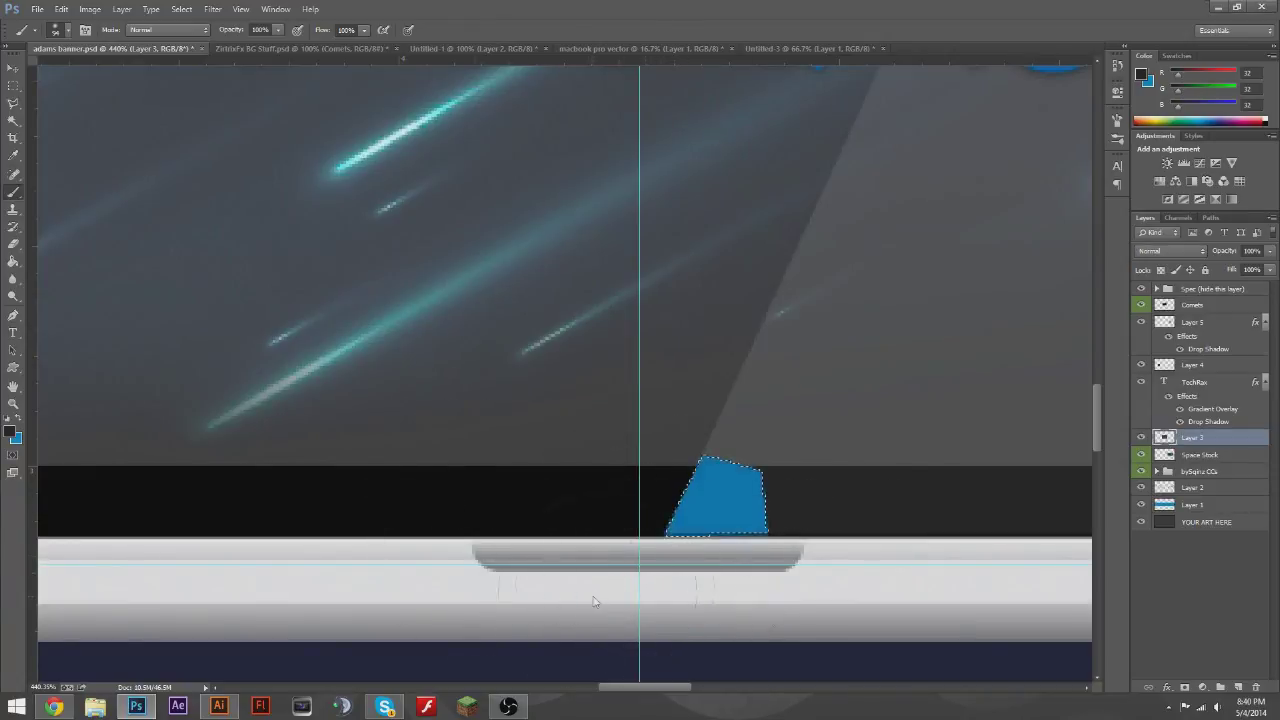
pyautogui.hotkey('ctrl', 'z')
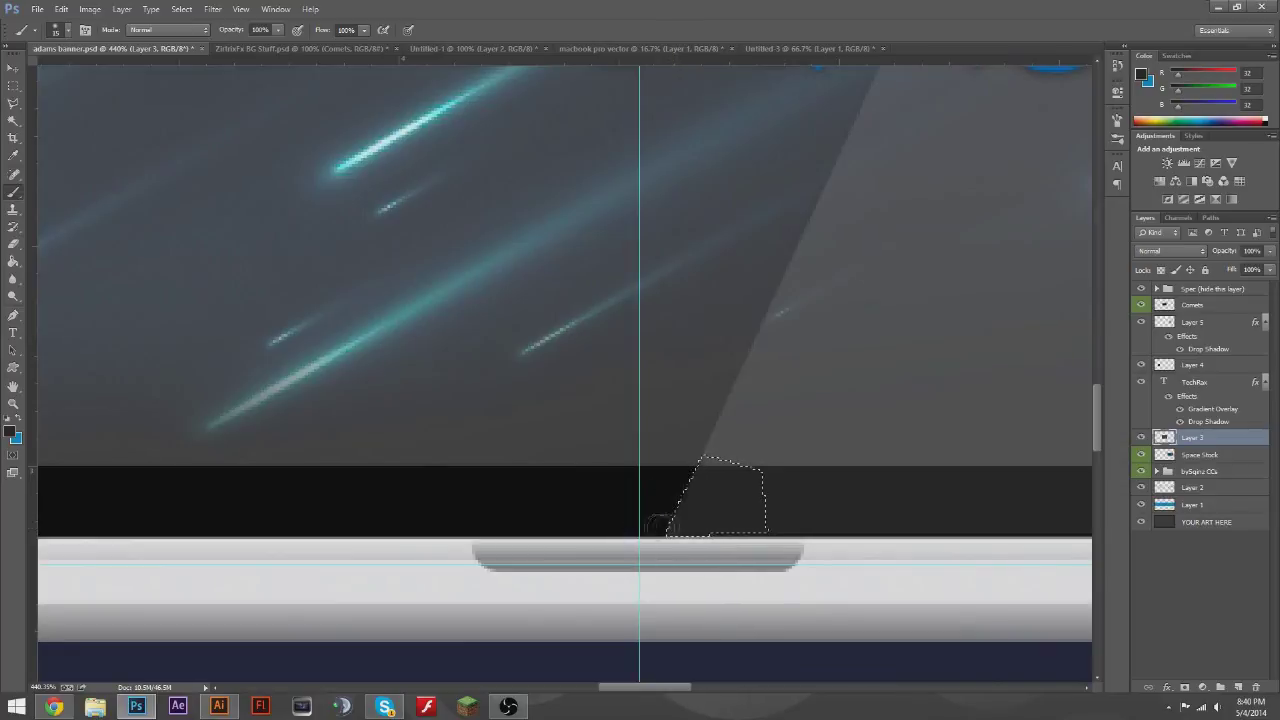
# - Return to the Marquee tool and zoom back out to the full banner
pyautogui.scroll(1, 680, 510)
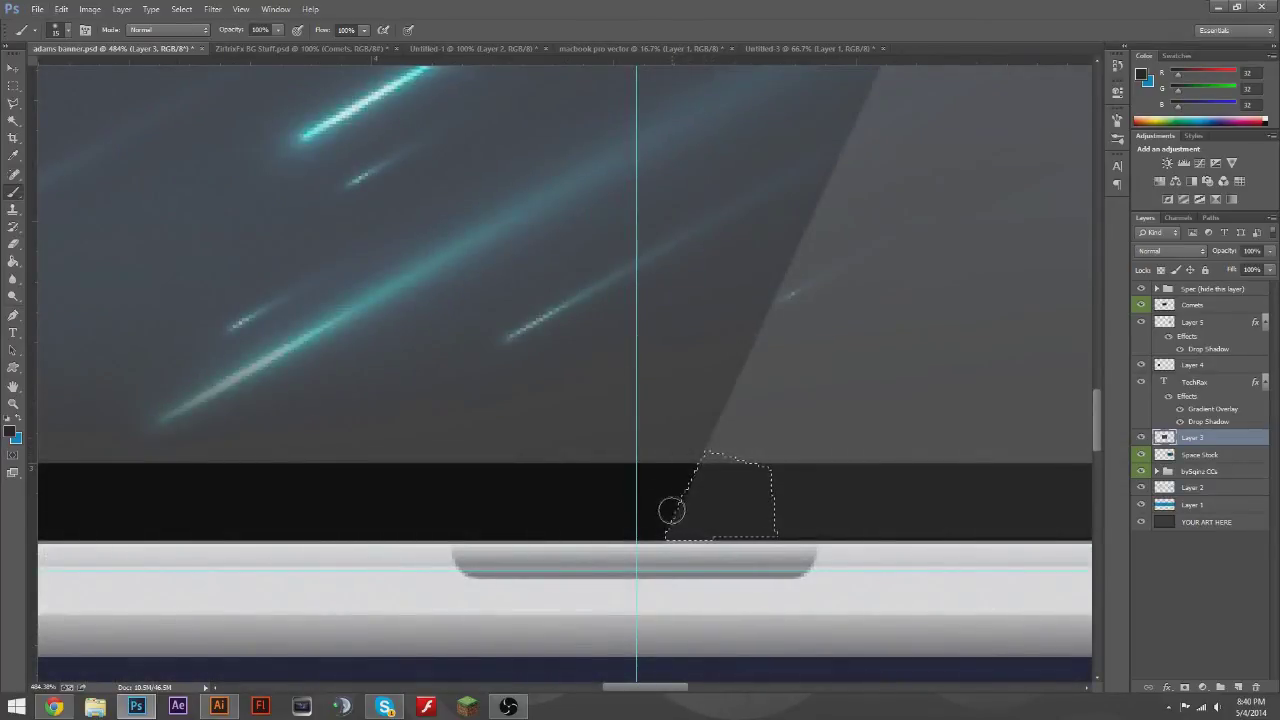
pyautogui.press('m')
pyautogui.scroll(-2, 648, 678)
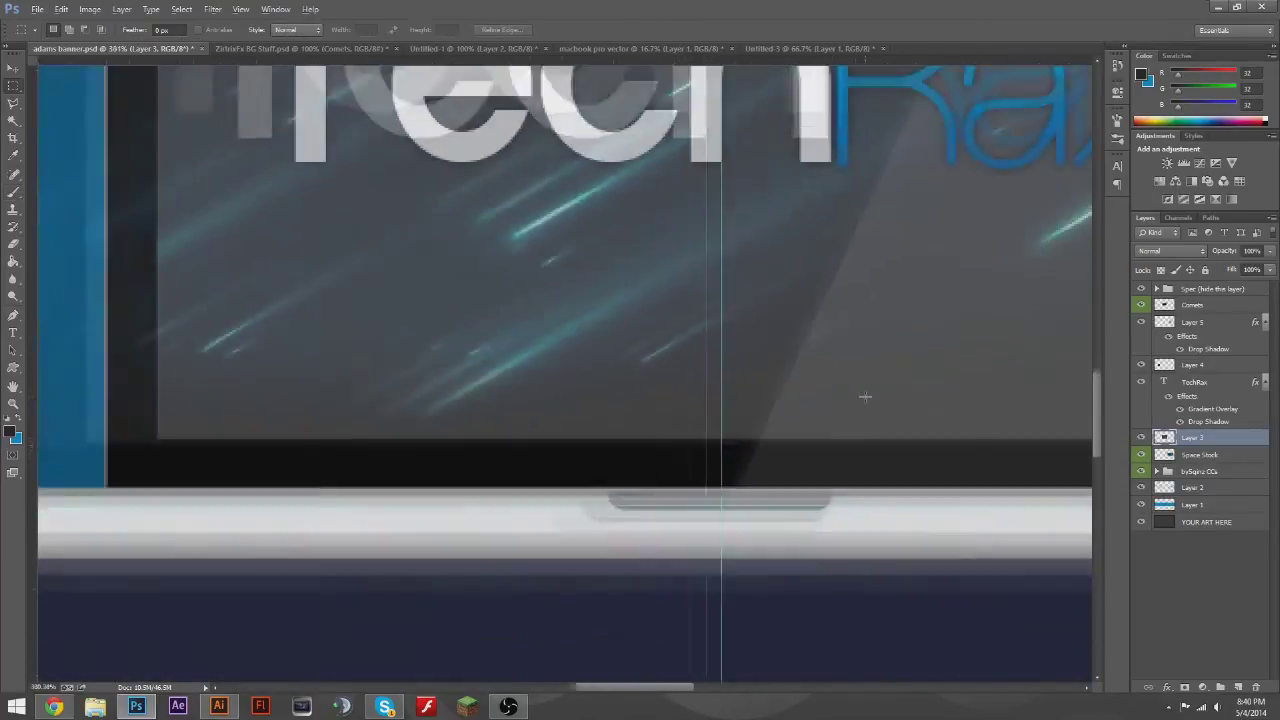
pyautogui.scroll(-7, 648, 678)
pyautogui.scroll(-6, 648, 678)
pyautogui.scroll(-3, 648, 678)
pyautogui.scroll(2, 744, 610)
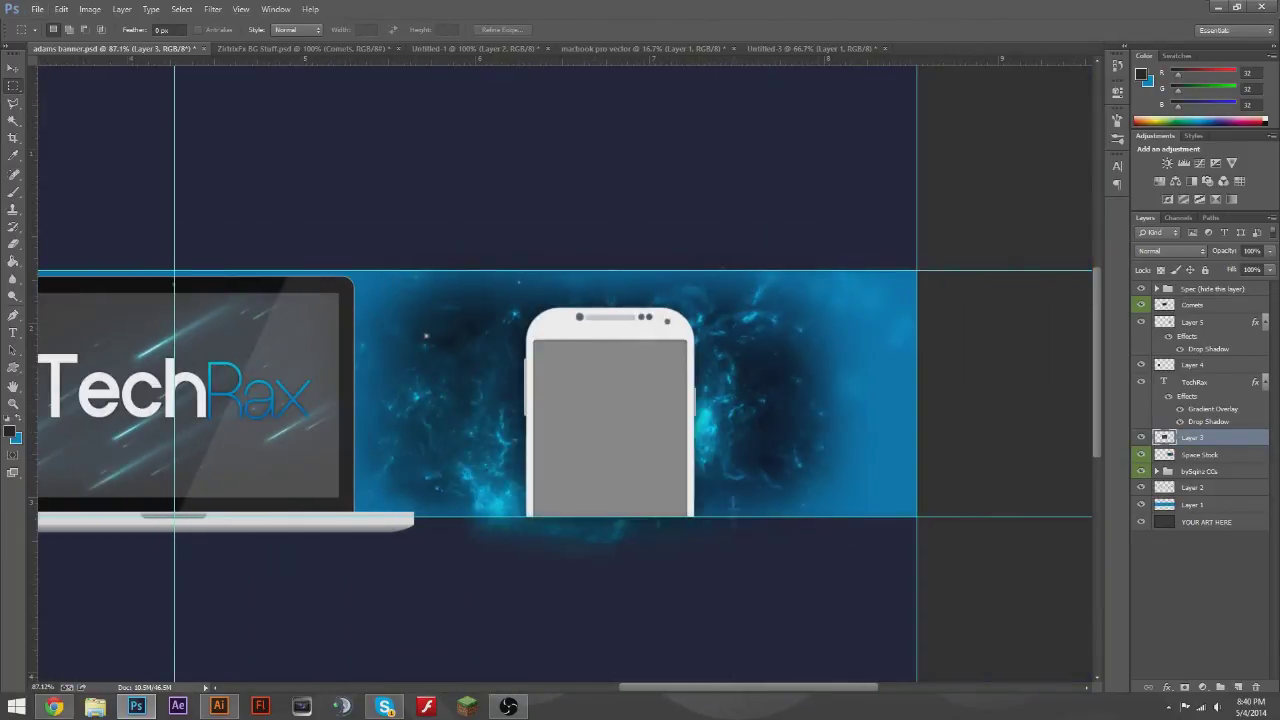
# - Enlarge the Space Stock layer to about 113%
pyautogui.click(1226, 455)
pyautogui.hotkey('ctrl', 't')
pyautogui.moveTo(920, 572); pyautogui.dragTo(925, 629)
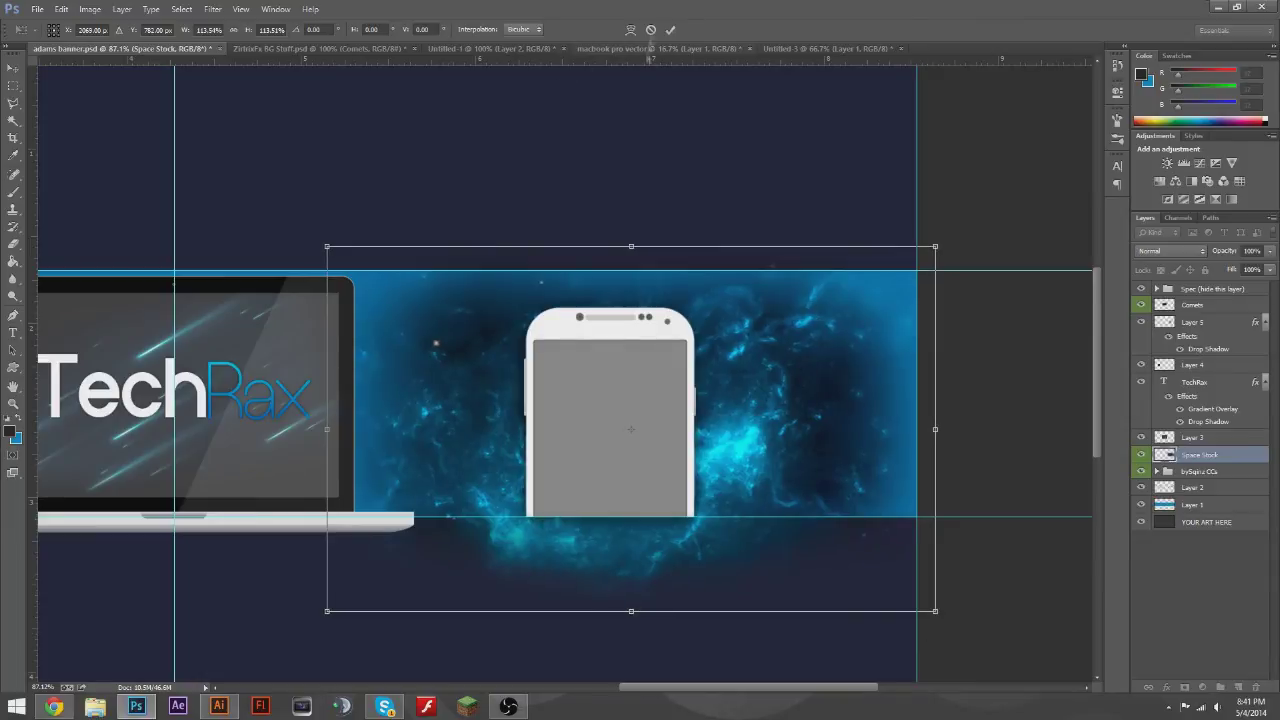
pyautogui.press('Return')
# - Bring the Stars layer from ZirtrixFx BG Stuff into the banner below bySqinz CCs
pyautogui.hotkey('ctrl', 'shift', 'Tab')
pyautogui.hotkey('ctrl', 'shift', 'Tab')
pyautogui.hotkey('ctrl', 'shift', 'Tab')
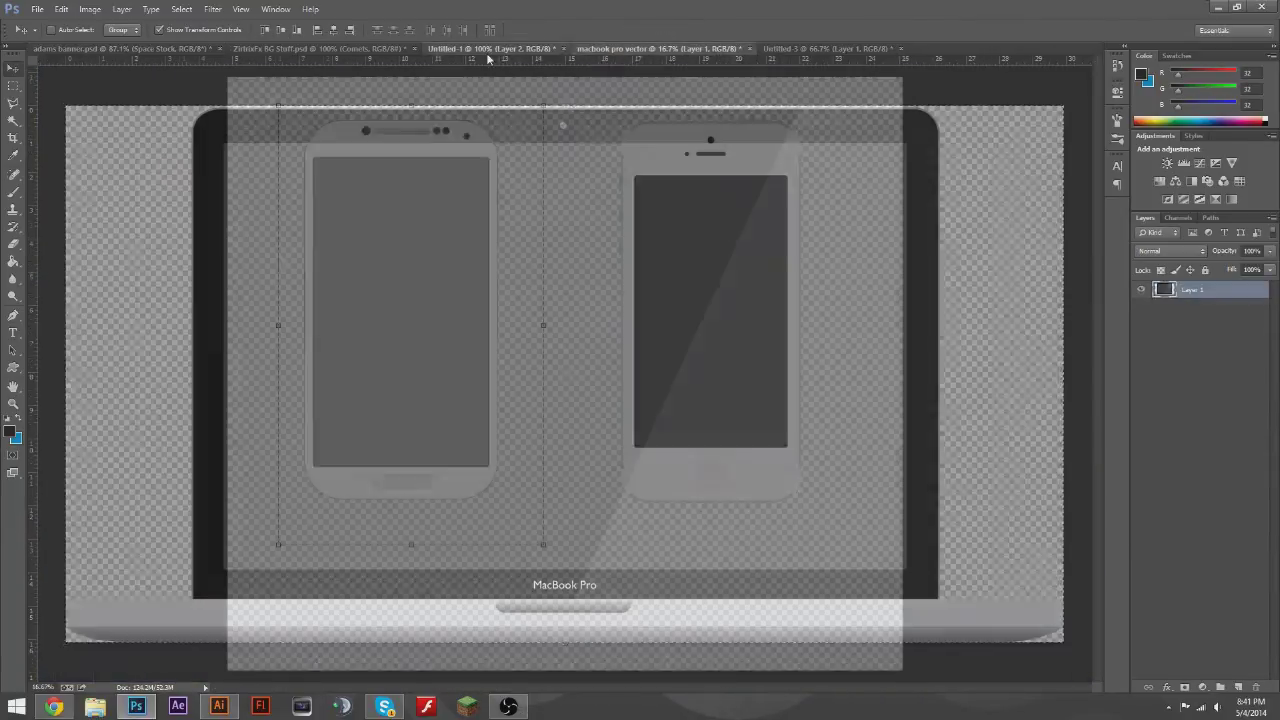
pyautogui.hotkey('ctrl', 'shift', 'Tab')
pyautogui.hotkey('alt', ']')
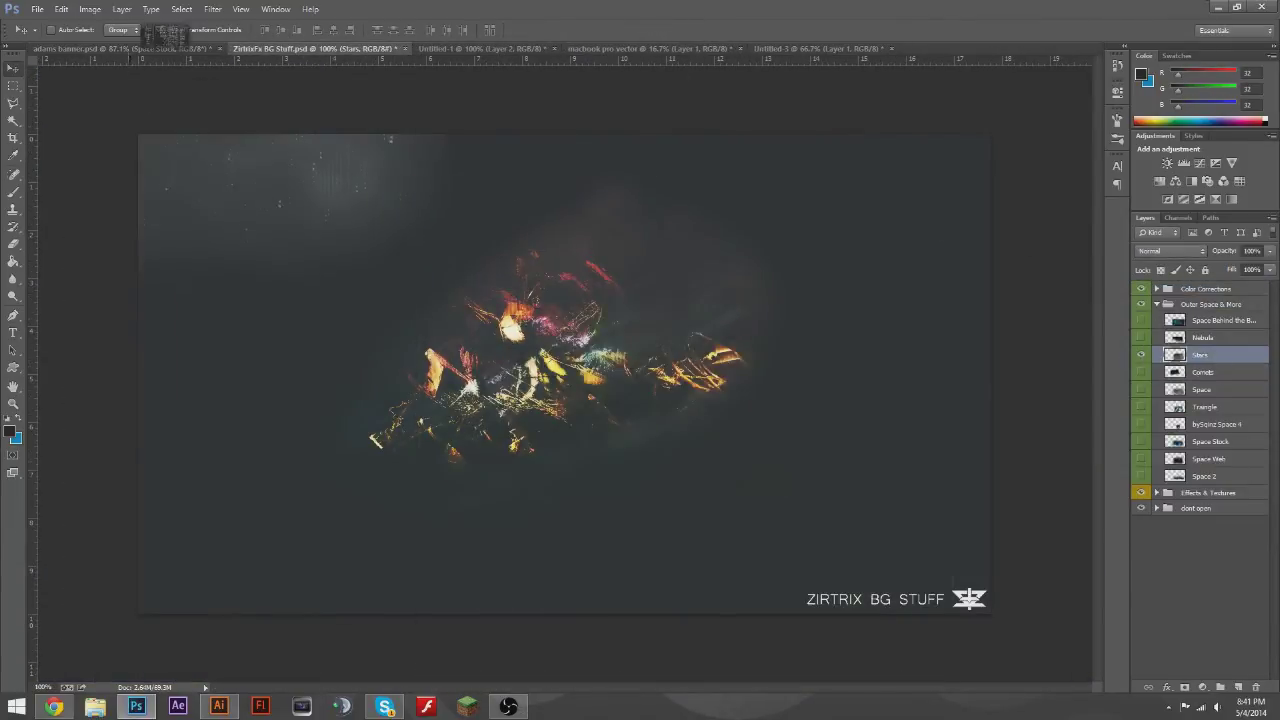
pyautogui.hotkey('ctrl', 'shift', 'Tab')
pyautogui.moveTo(369, 400); pyautogui.dragTo(488, 404)
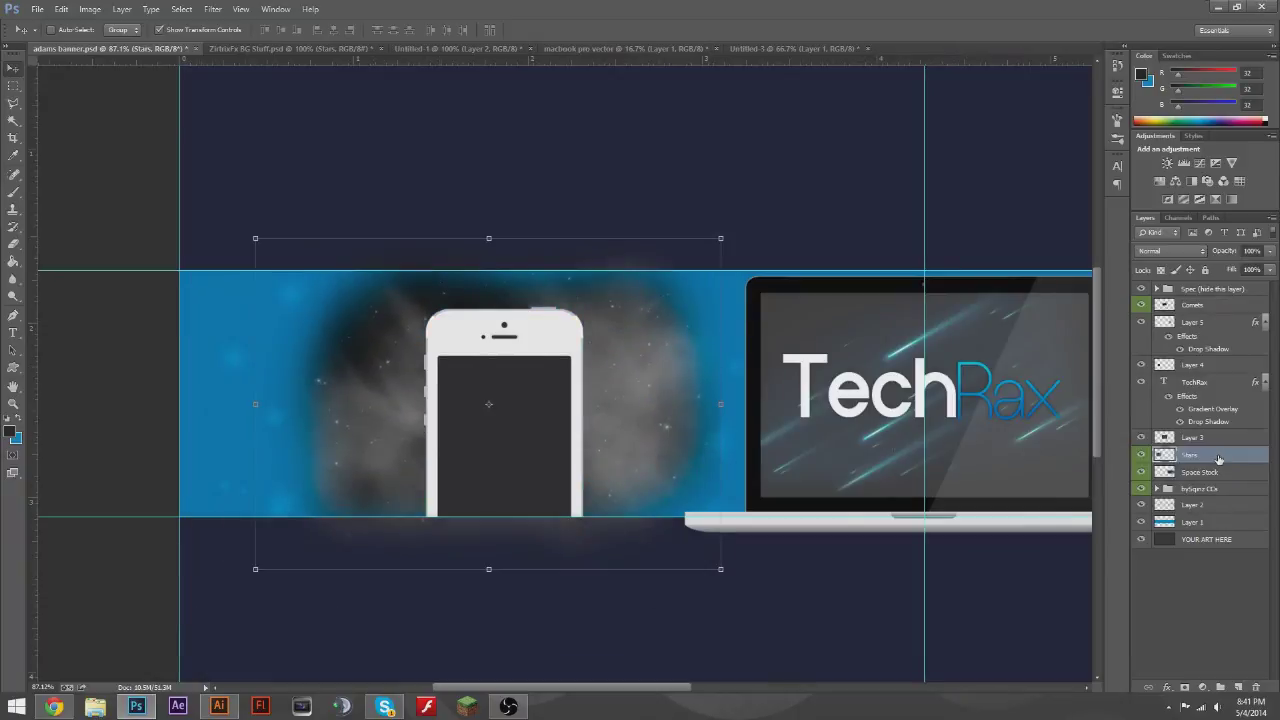
pyautogui.moveTo(1218, 454); pyautogui.dragTo(1225, 503)
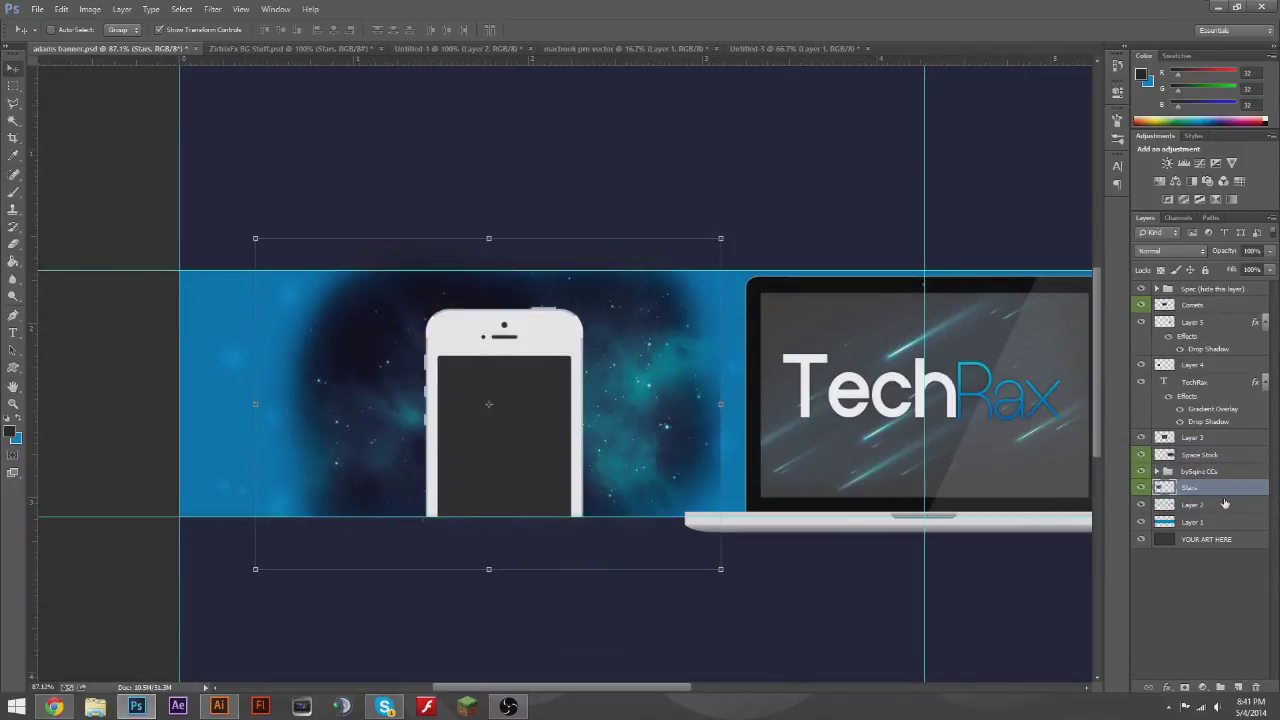
pyautogui.moveTo(670, 684); pyautogui.dragTo(797, 706)
pyautogui.moveTo(1226, 470)
pyautogui.mouseDown()
pyautogui.moveTo(1245, 505)
pyautogui.moveTo(1230, 452)
pyautogui.mouseUp()
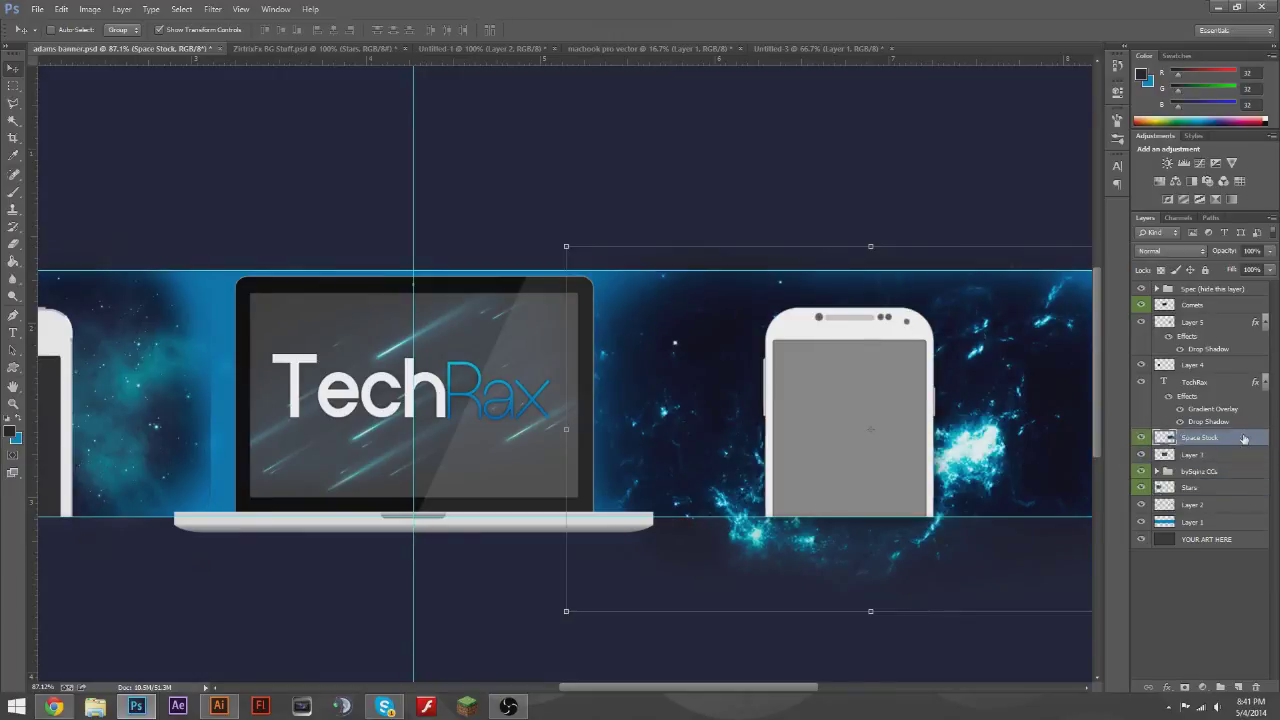
# - Scale Stars to about 120%, shift it left behind the phone, and add a new layer
pyautogui.hscroll(-5, 1012, 550)
pyautogui.moveTo(440, 430); pyautogui.dragTo(491, 430)
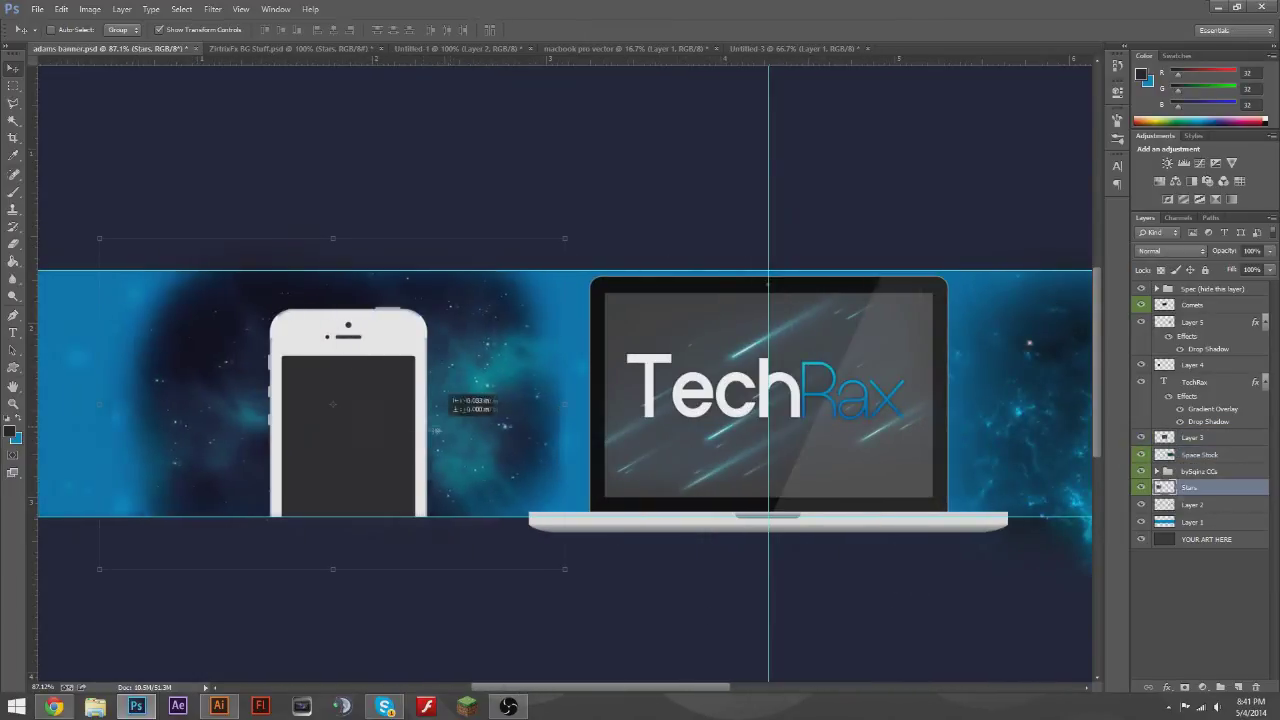
pyautogui.hotkey('ctrl', 't')
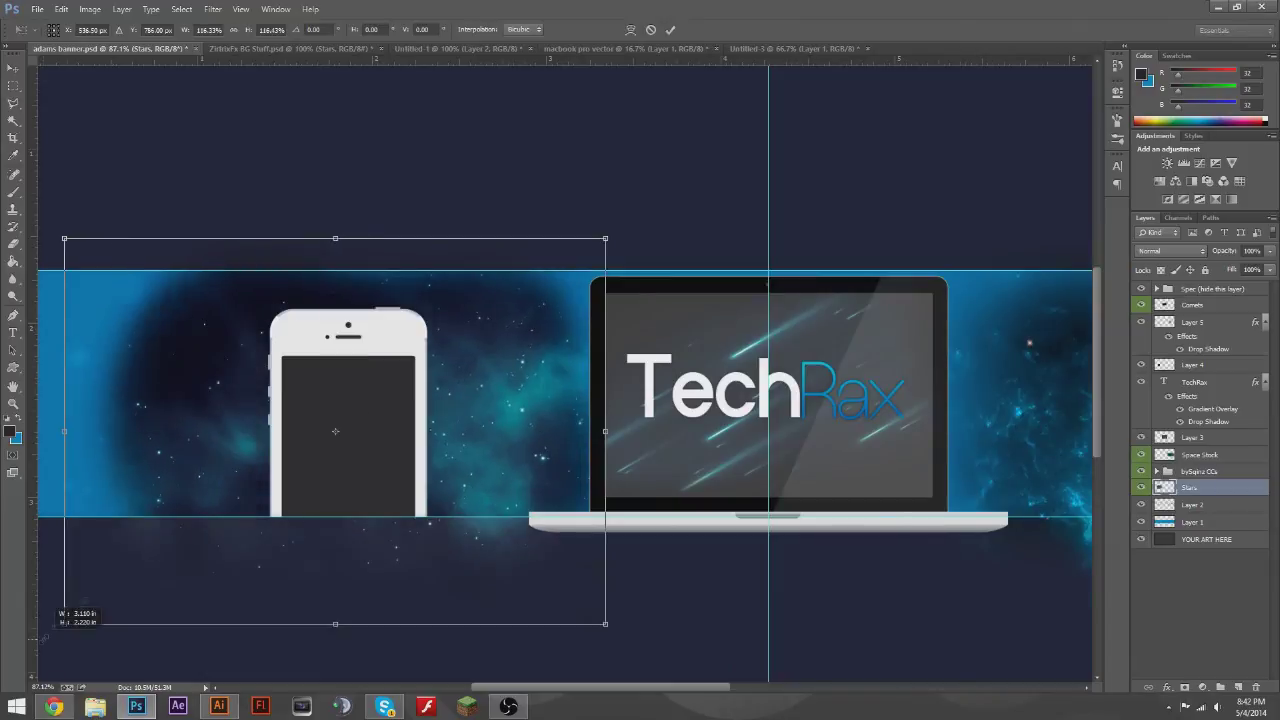
pyautogui.moveTo(114, 588); pyautogui.dragTo(40, 616)
pyautogui.moveTo(260, 420); pyautogui.dragTo(207, 440)
pyautogui.click(670, 29)
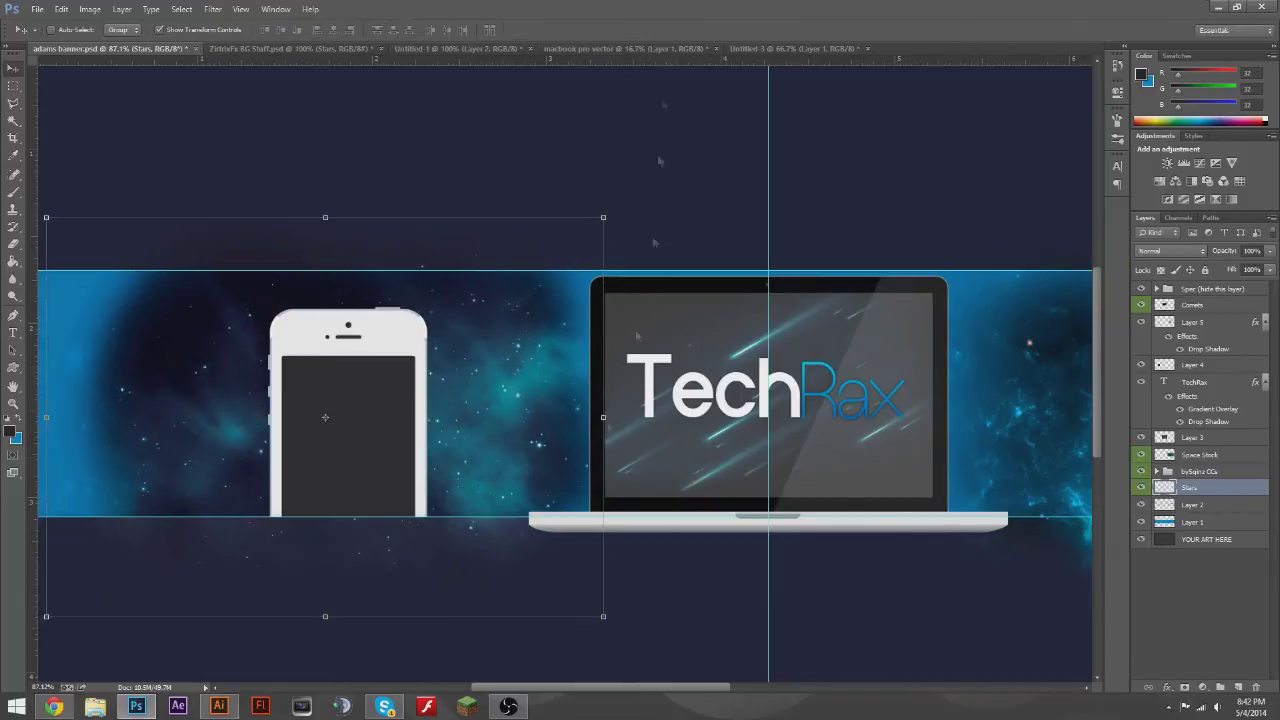
pyautogui.scroll(-2, 745, 627)
pyautogui.scroll(-1, 745, 627)
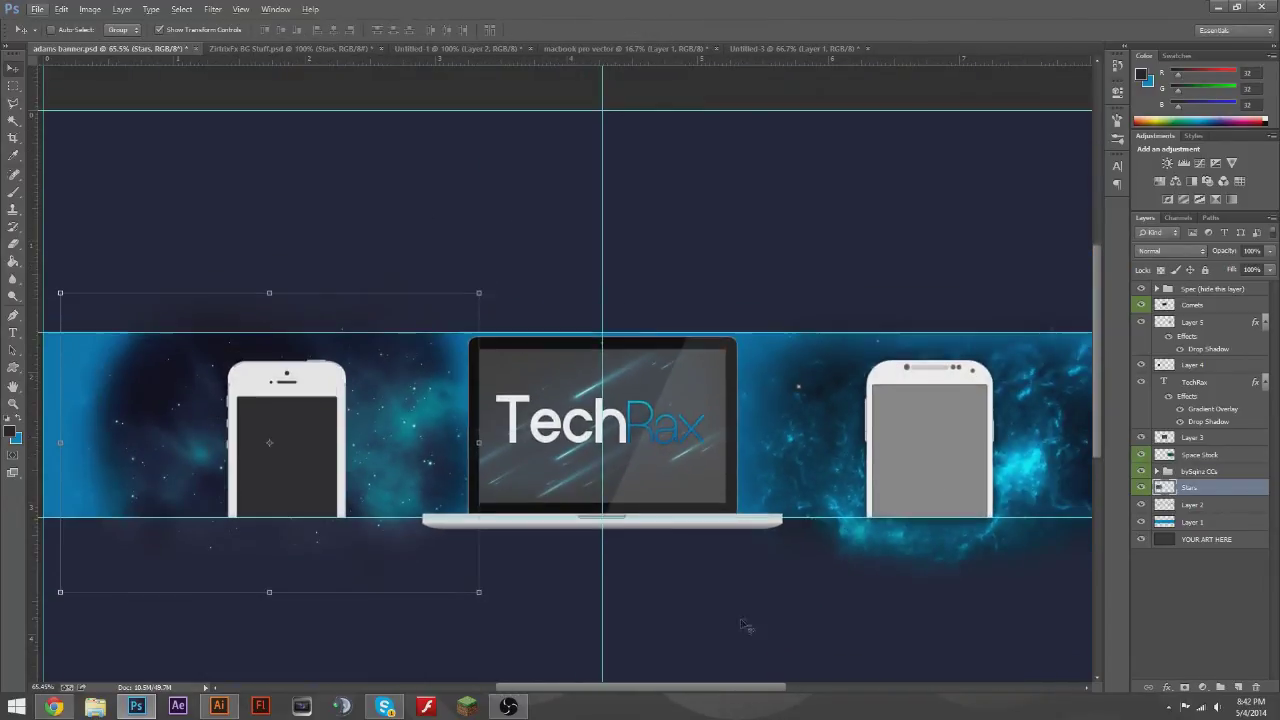
pyautogui.click(1195, 505)
# - On a new layer, stamp a dark 1280 px burst brush at the banner's centre
pyautogui.click(1238, 688)
pyautogui.press('b')
pyautogui.click(67, 29)
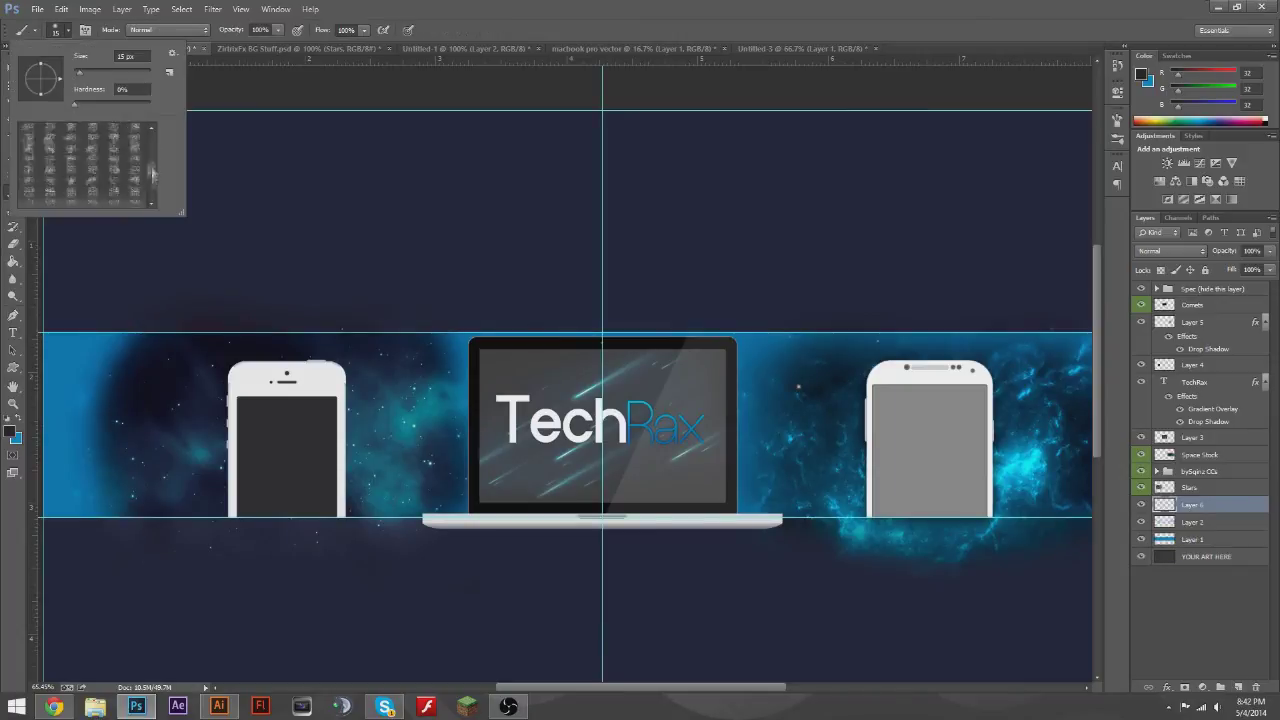
pyautogui.moveTo(153, 174); pyautogui.dragTo(152, 196)
pyautogui.click(140, 190)
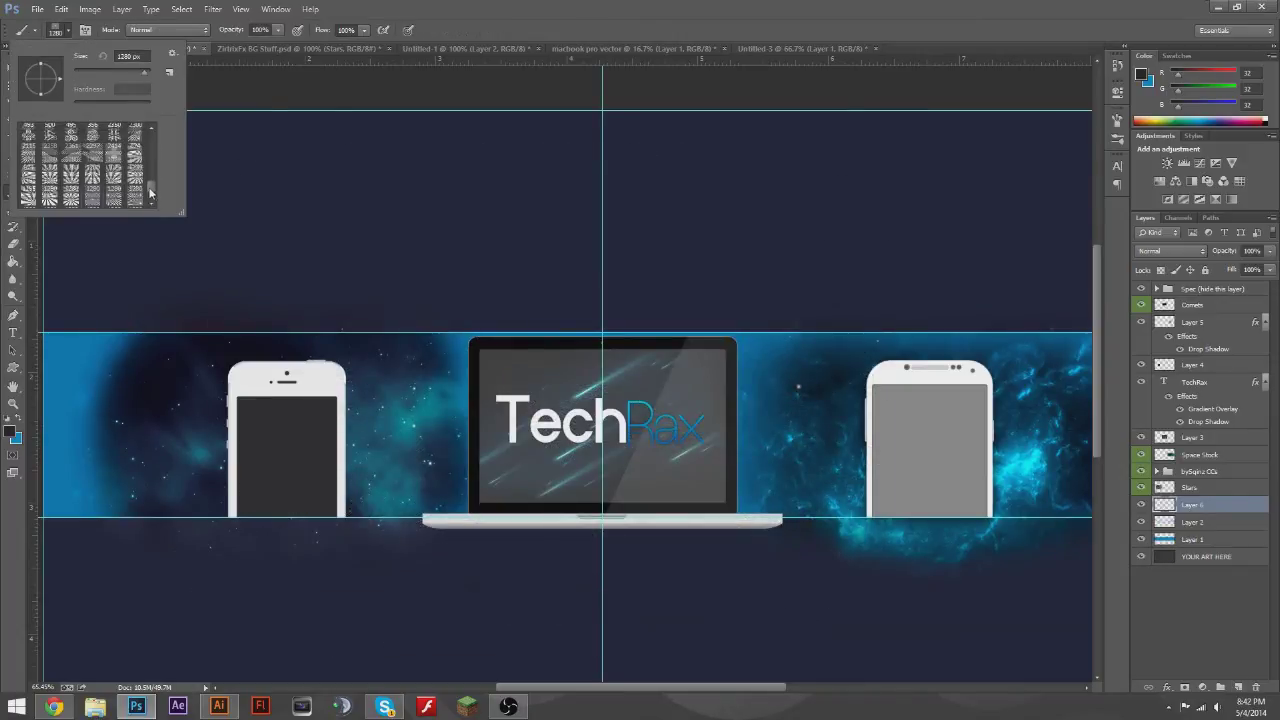
pyautogui.click(603, 420)
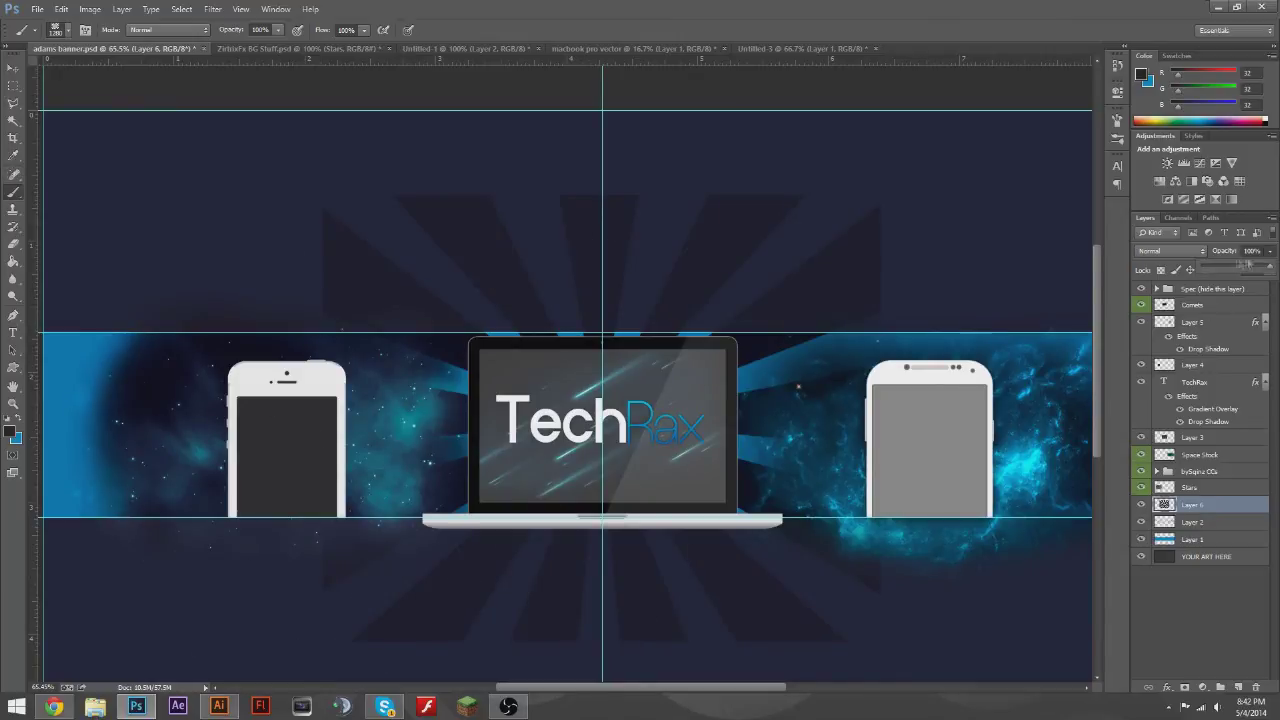
# - Fade the burst layer's opacity down to 0%
pyautogui.moveTo(1228, 270); pyautogui.dragTo(1216, 271)
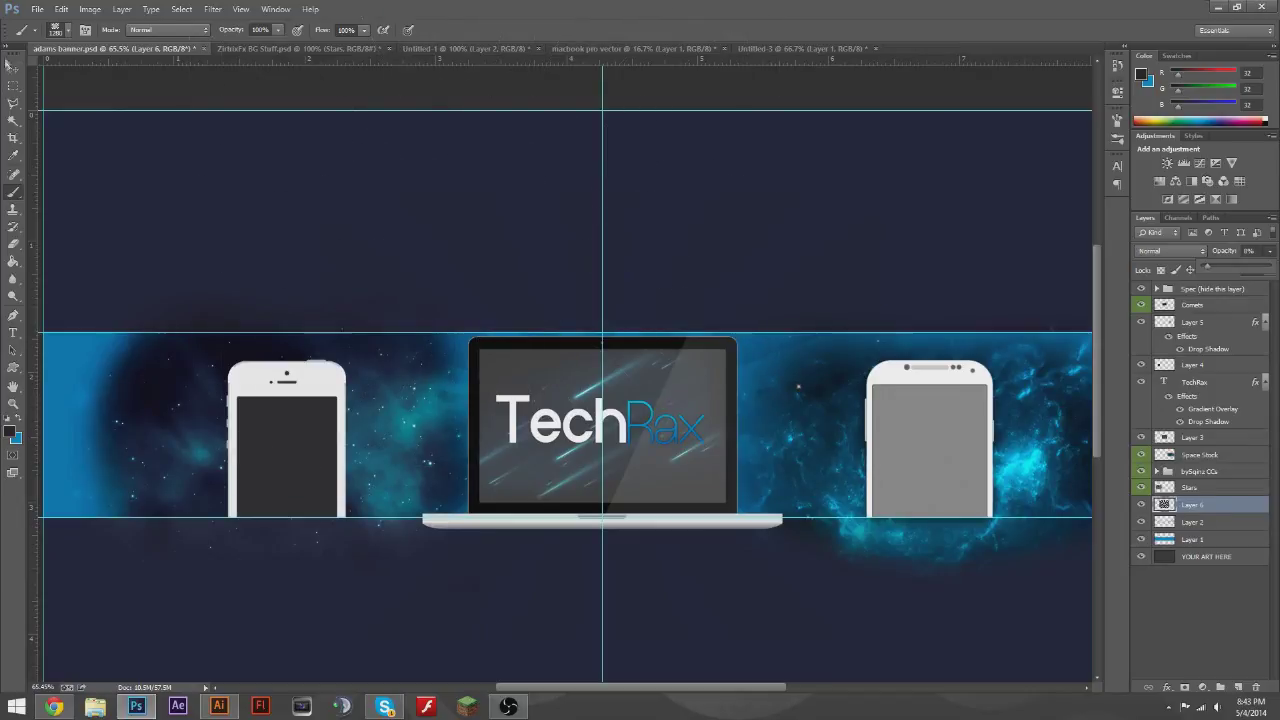
pyautogui.press('v')
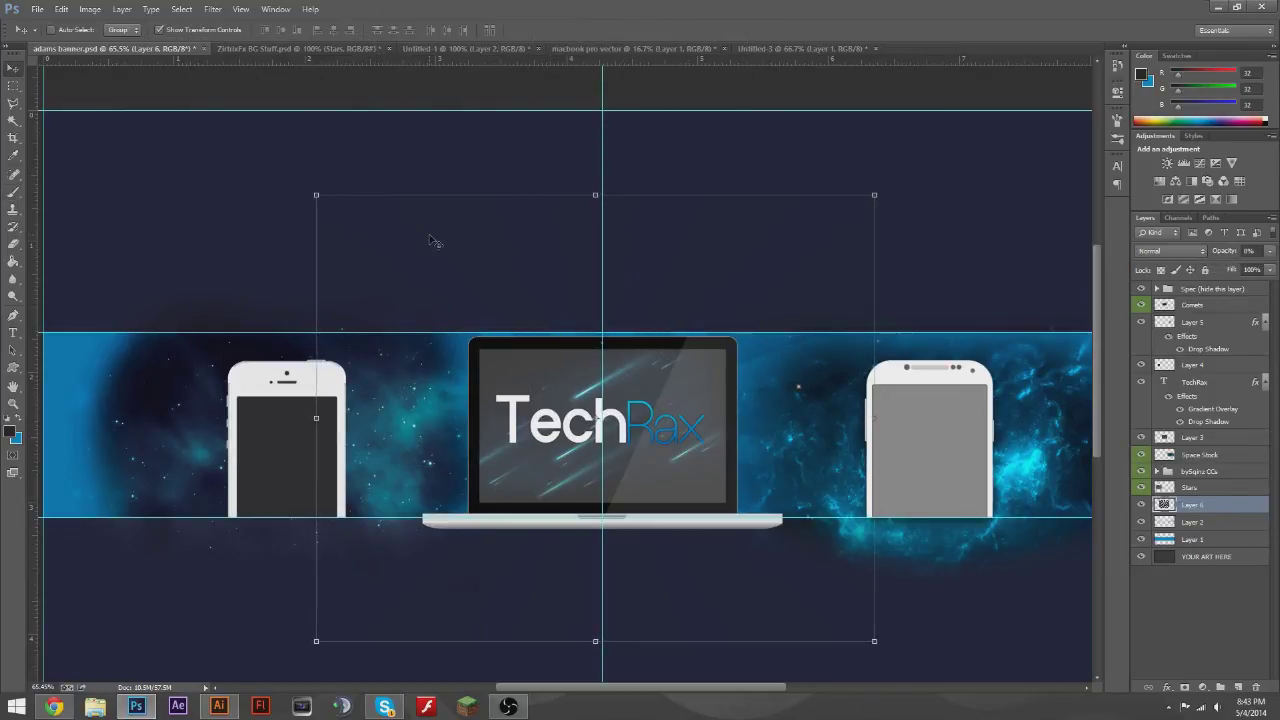
pyautogui.scroll(-2, 430, 236)
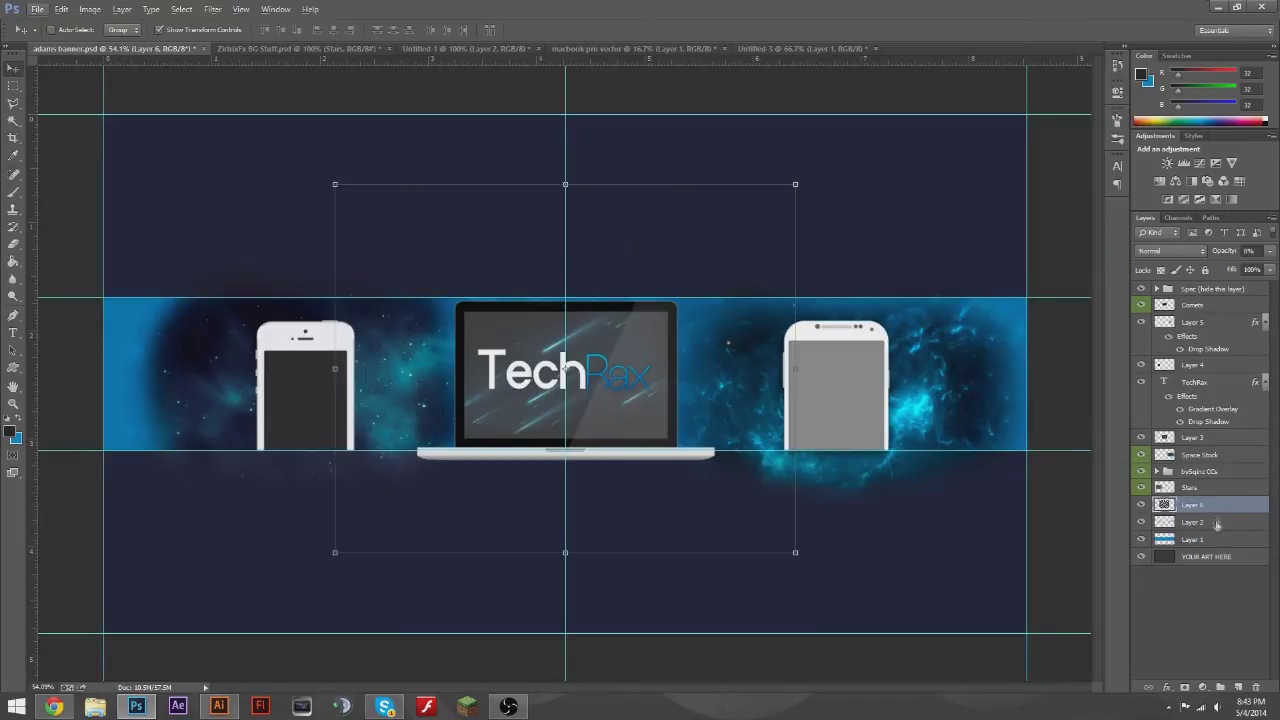
# - Lower the Stars layer to 60% opacity and scale the stars around the left phone about 108%
pyautogui.click(1200, 487)
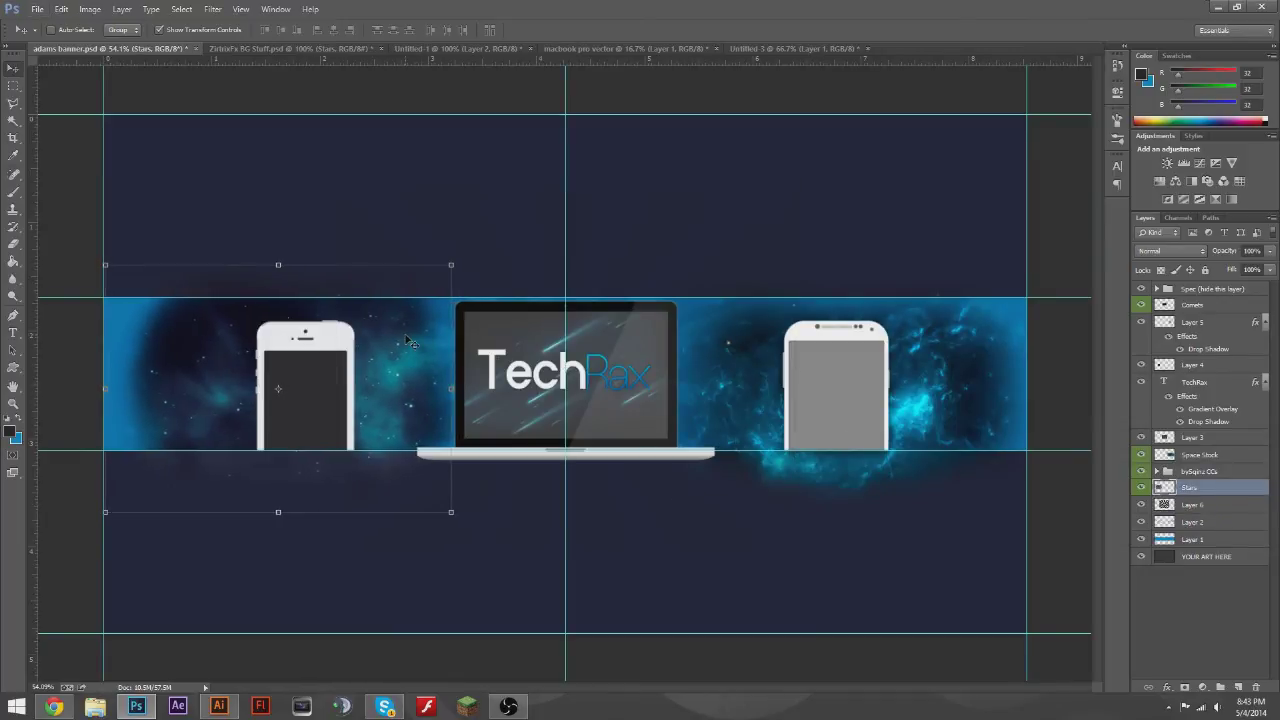
pyautogui.click(12, 88)
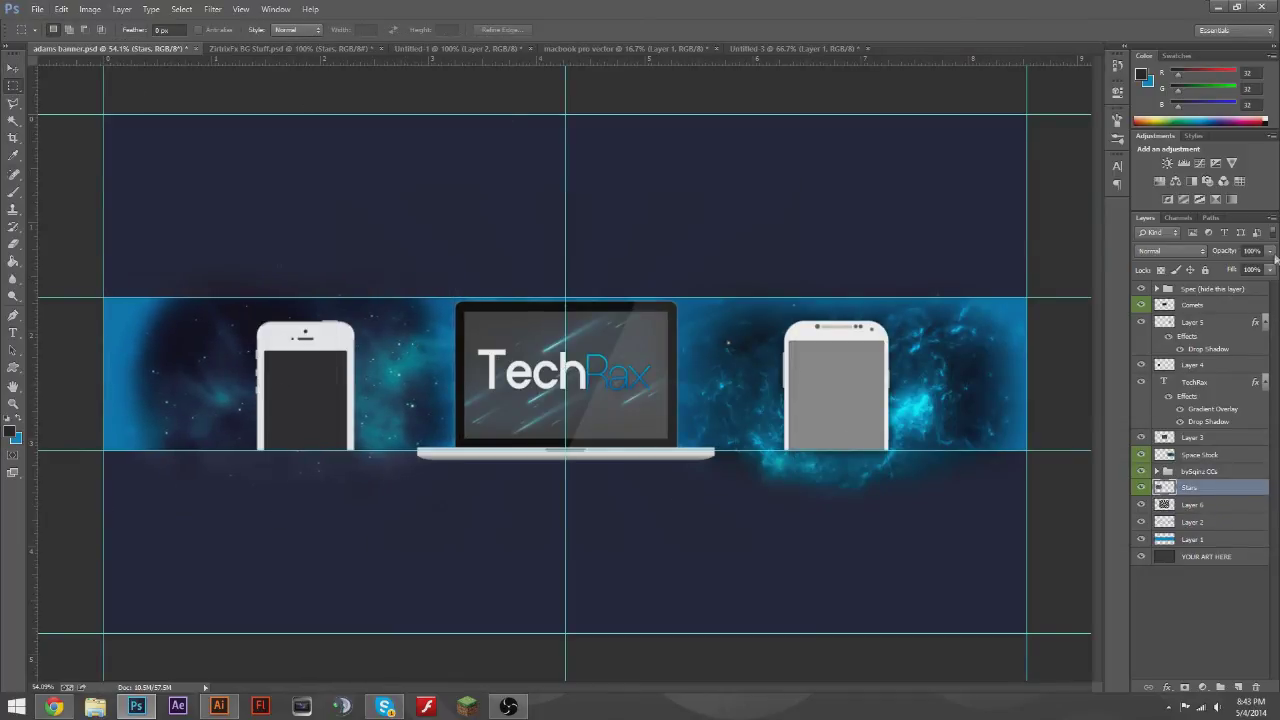
pyautogui.moveTo(1270, 251); pyautogui.dragTo(1250, 270)
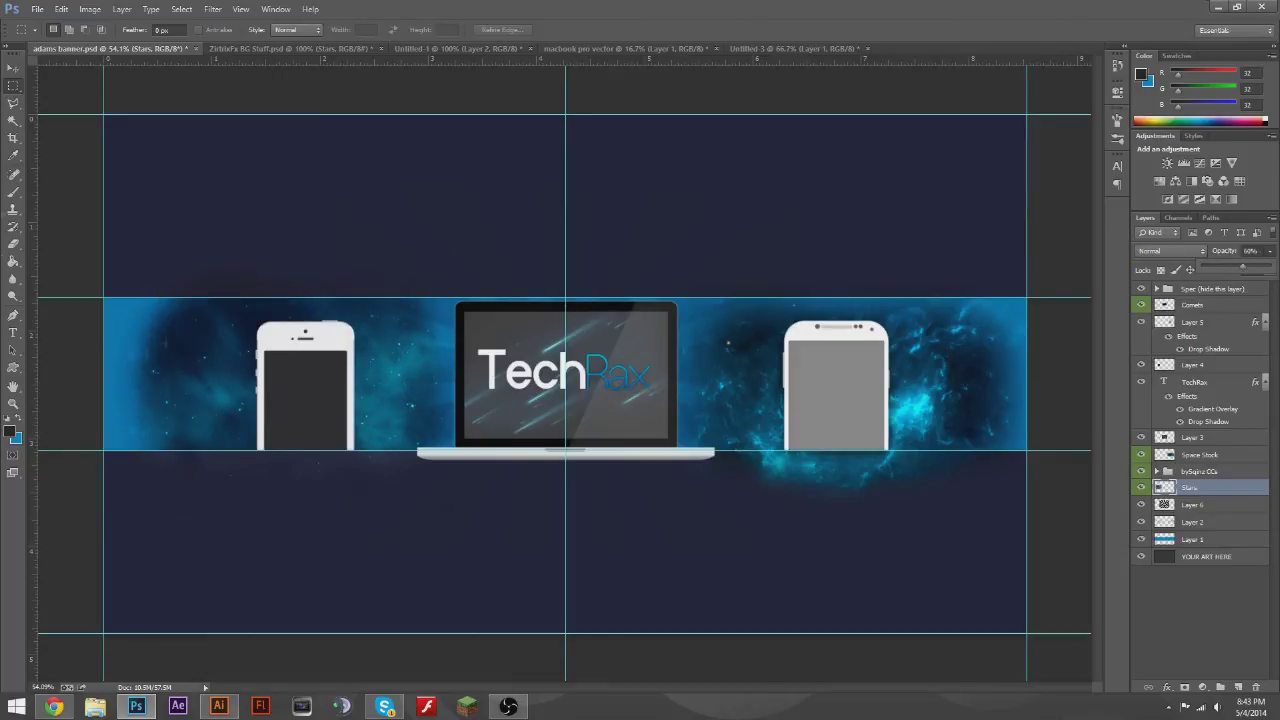
pyautogui.moveTo(456, 266)
pyautogui.mouseDown()
pyautogui.moveTo(106, 514)
pyautogui.moveTo(103, 500)
pyautogui.mouseUp()
pyautogui.hotkey('ctrl', 't')
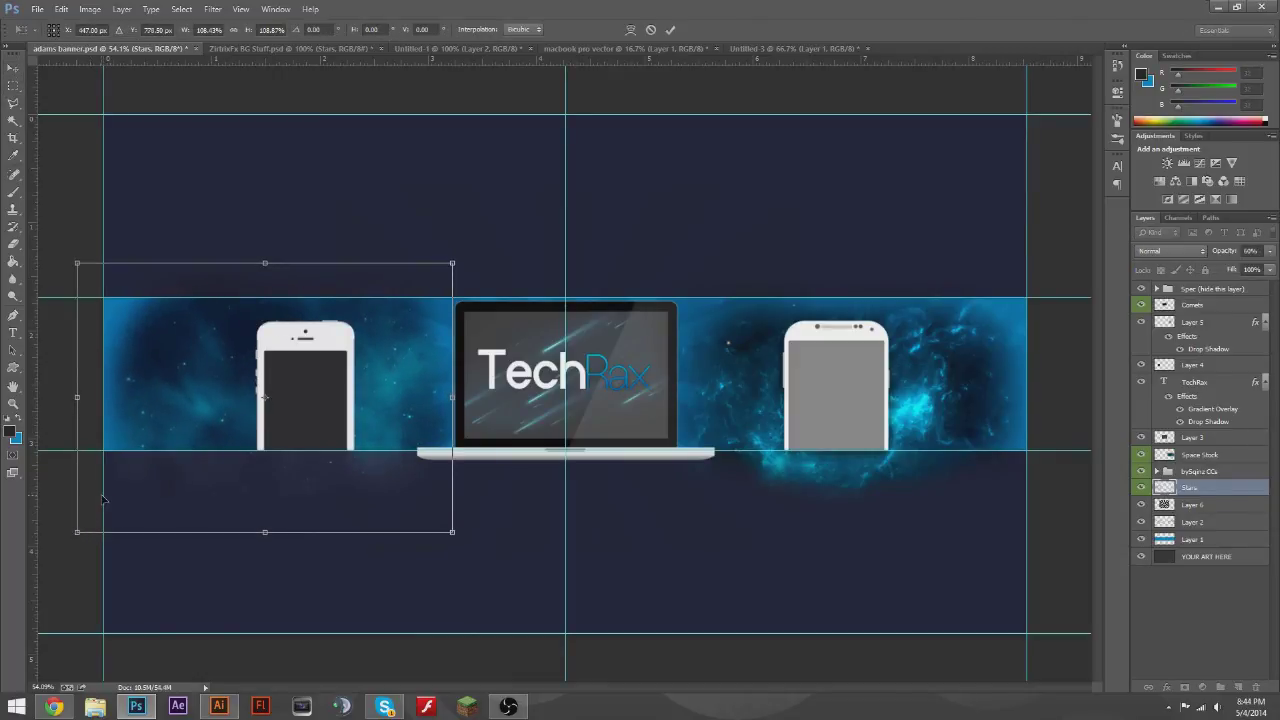
pyautogui.press('Return')
# - Enlarge the Space Stock nebula slightly and nudge it down a little
pyautogui.press('v')
pyautogui.click(1200, 454)
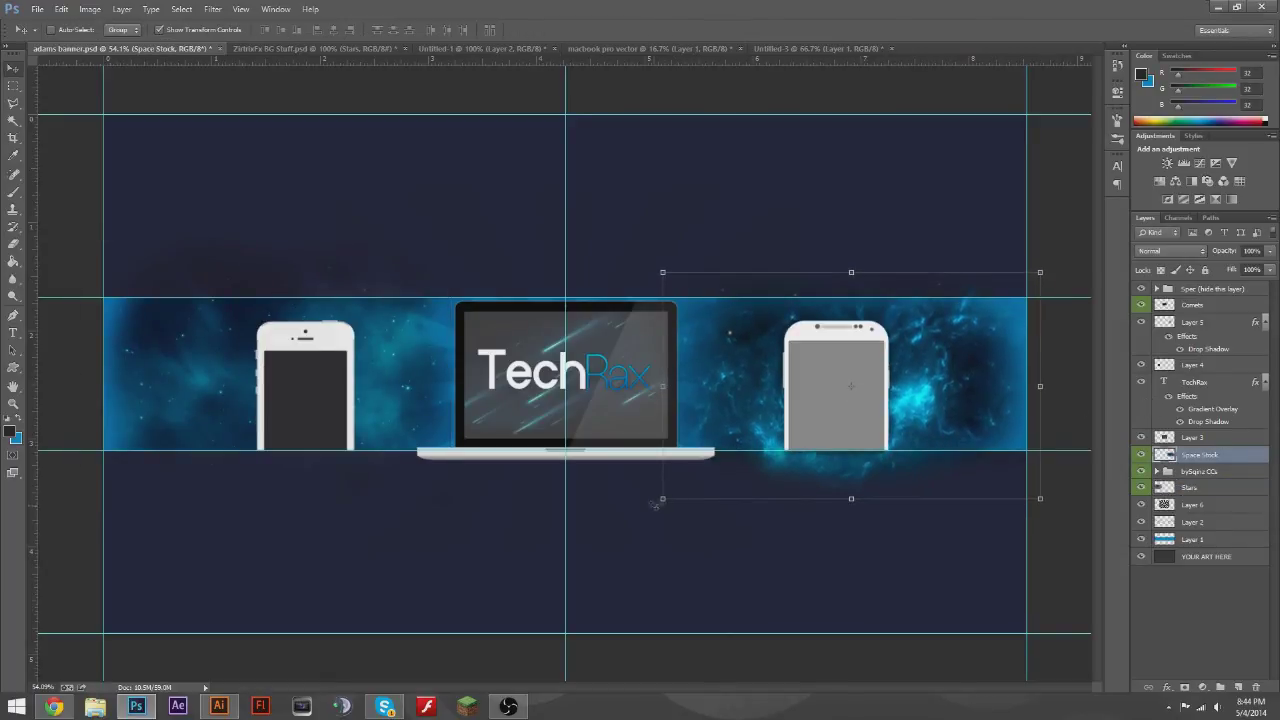
pyautogui.moveTo(661, 509); pyautogui.dragTo(648, 509)
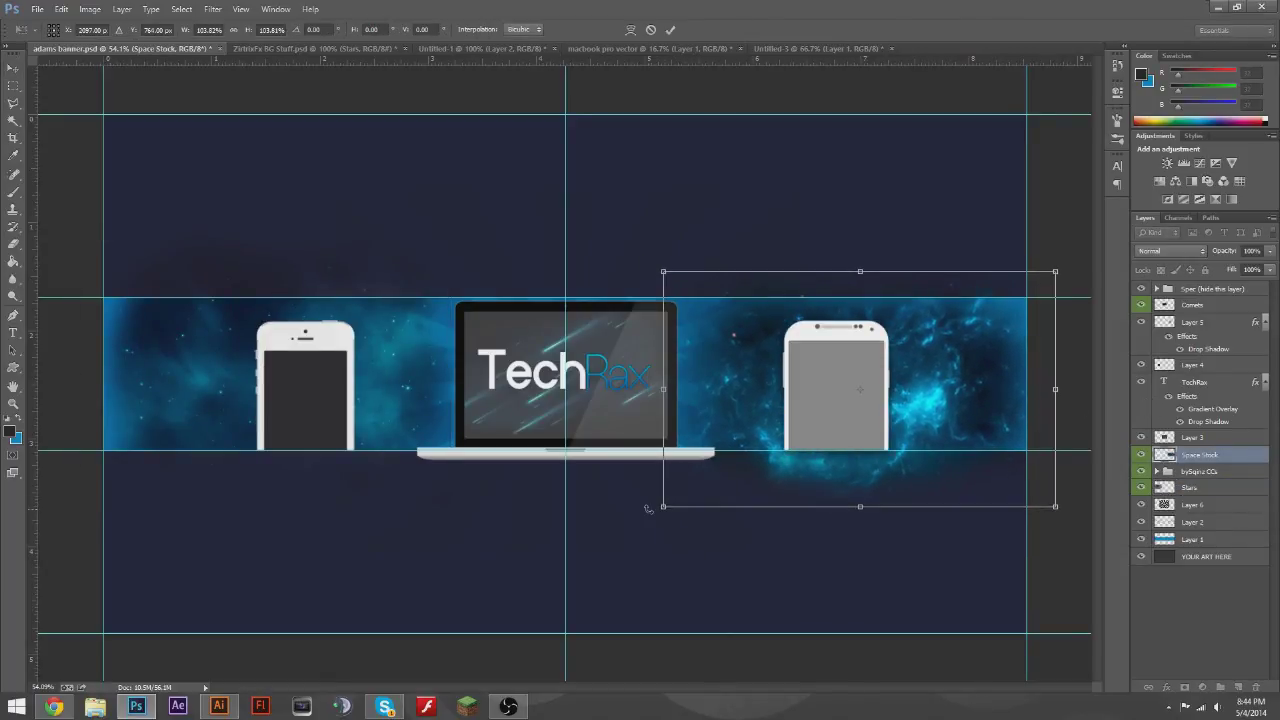
pyautogui.press('Down')
pyautogui.press('Down')
pyautogui.press('Down')
pyautogui.press('Return')
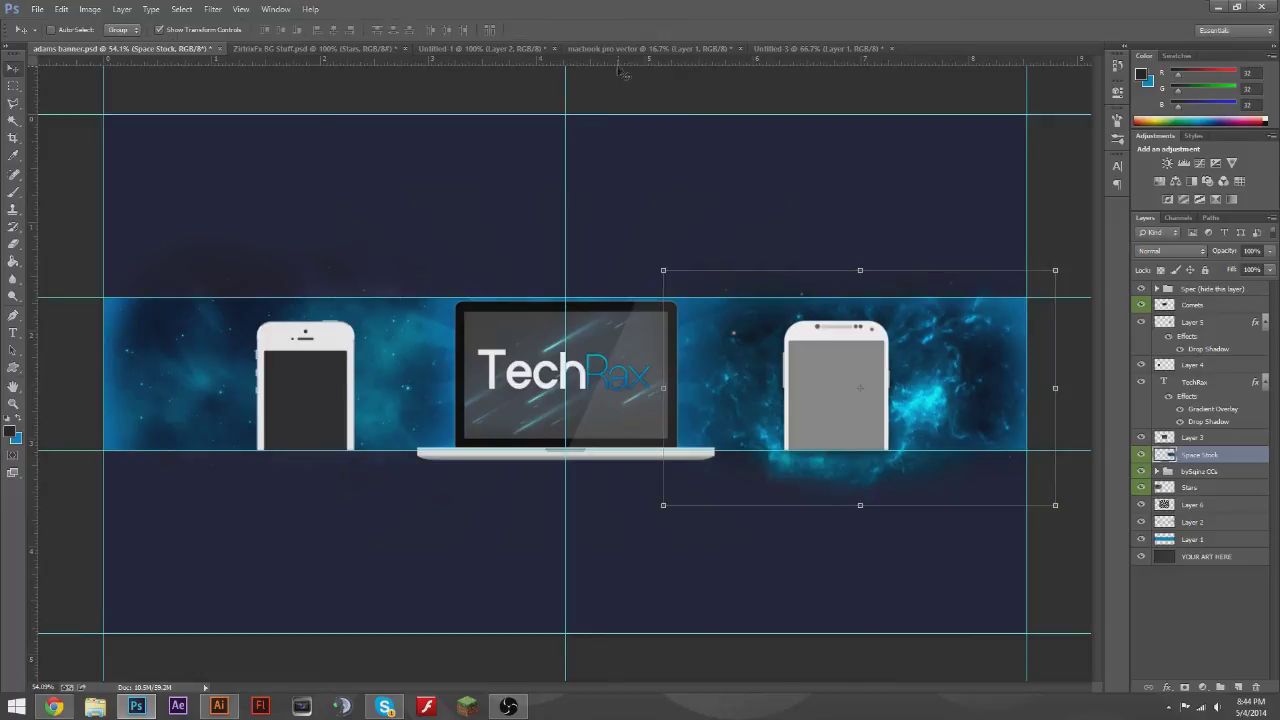
# - In BG Stuff, hide Outer Space & More and drag the Simple BG flare into the banner
pyautogui.click(326, 48)
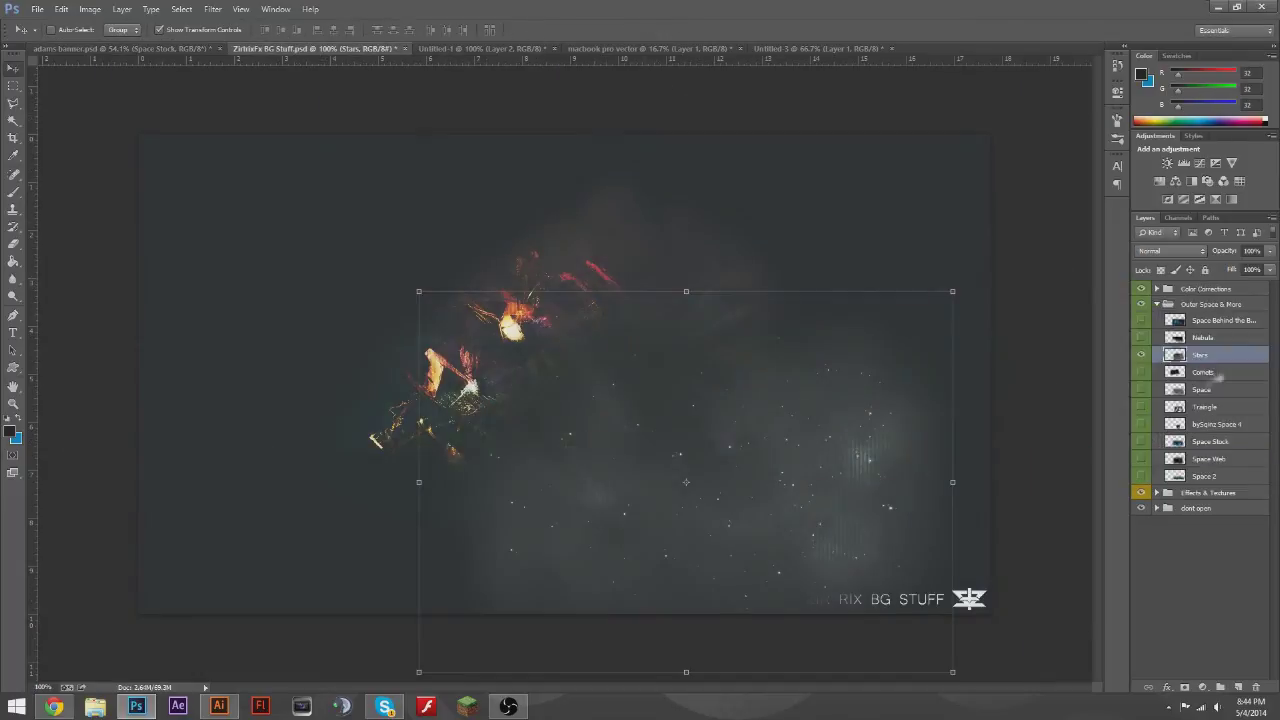
pyautogui.click(1210, 304)
pyautogui.click(1157, 304)
pyautogui.click(1140, 355)
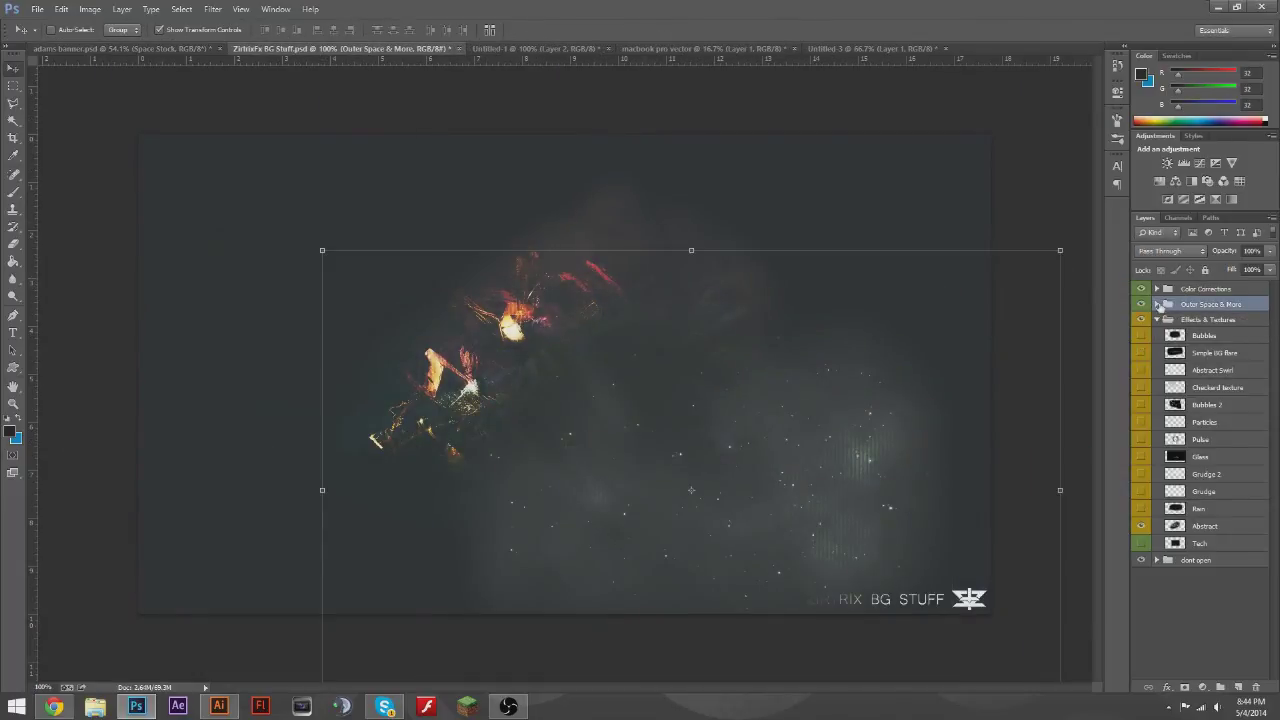
pyautogui.click(1140, 304)
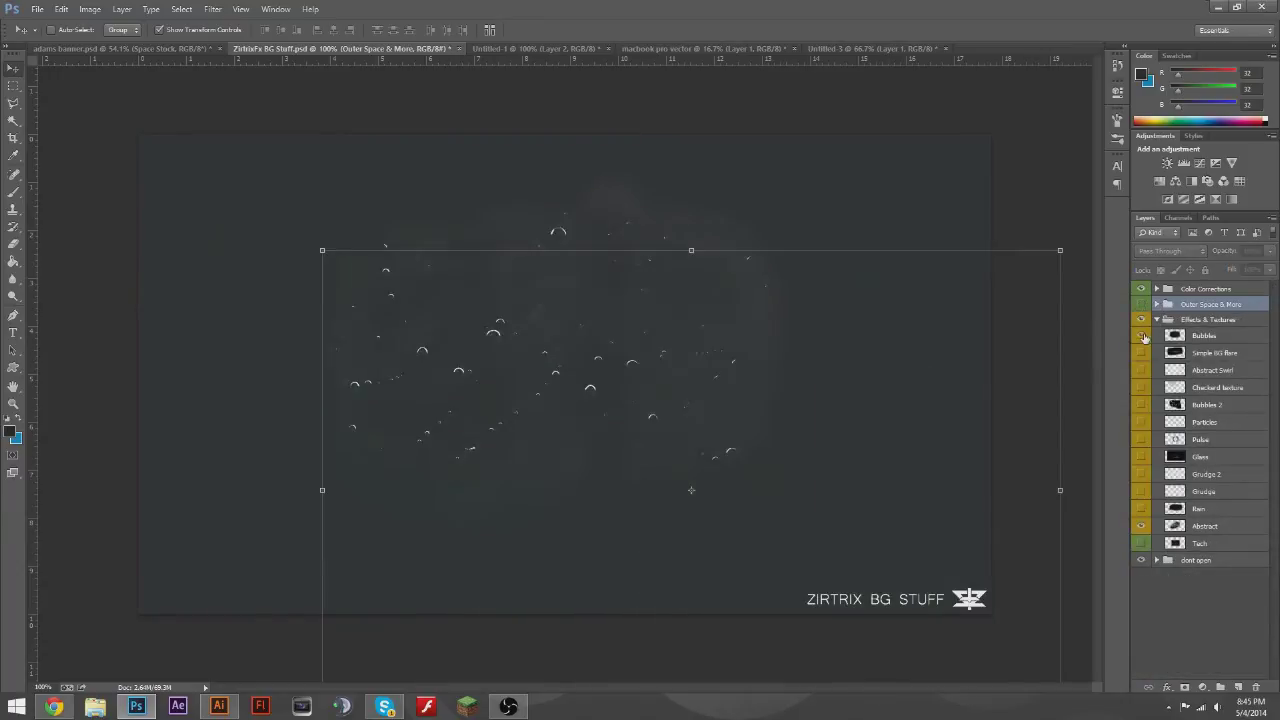
pyautogui.click(1141, 352)
pyautogui.click(1214, 352)
pyautogui.moveTo(119, 58)
pyautogui.mouseDown()
pyautogui.moveTo(558, 403)
pyautogui.moveTo(605, 400)
pyautogui.mouseUp()
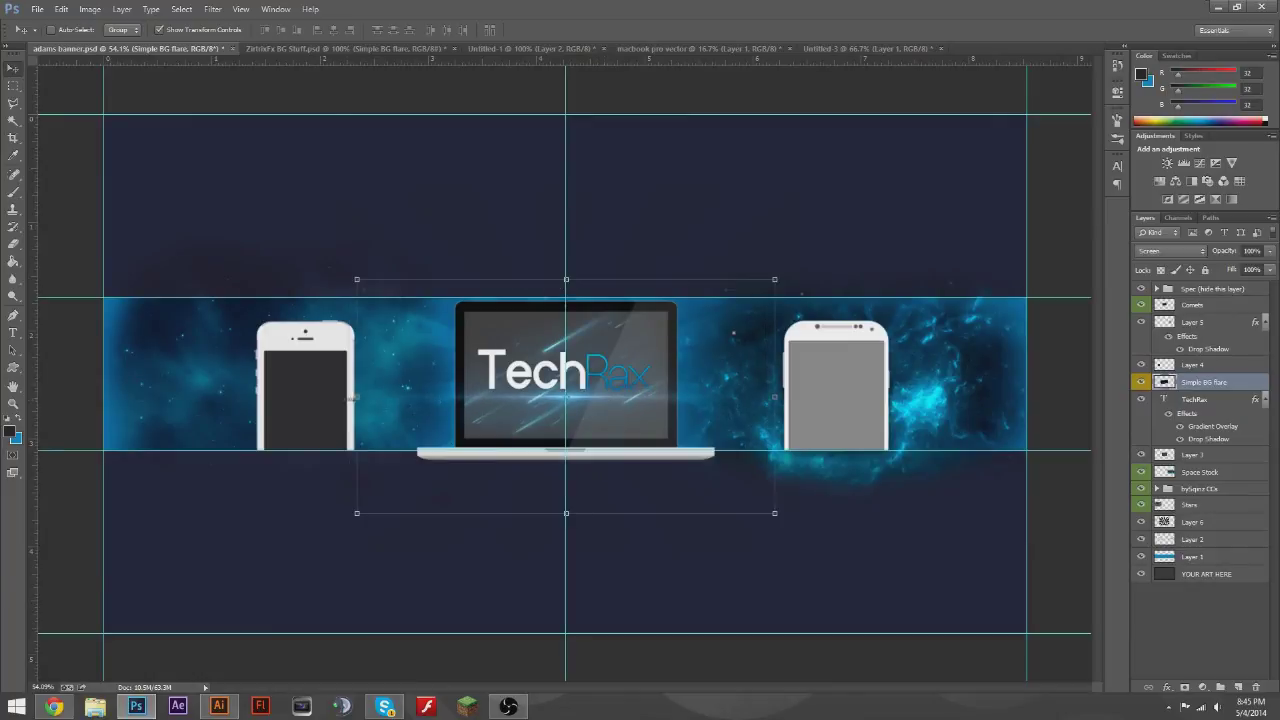
# - Scale the flare to about 51% and centre it across the TechRax title
pyautogui.moveTo(357, 513); pyautogui.dragTo(508, 443)
pyautogui.moveTo(686, 367); pyautogui.dragTo(609, 402)
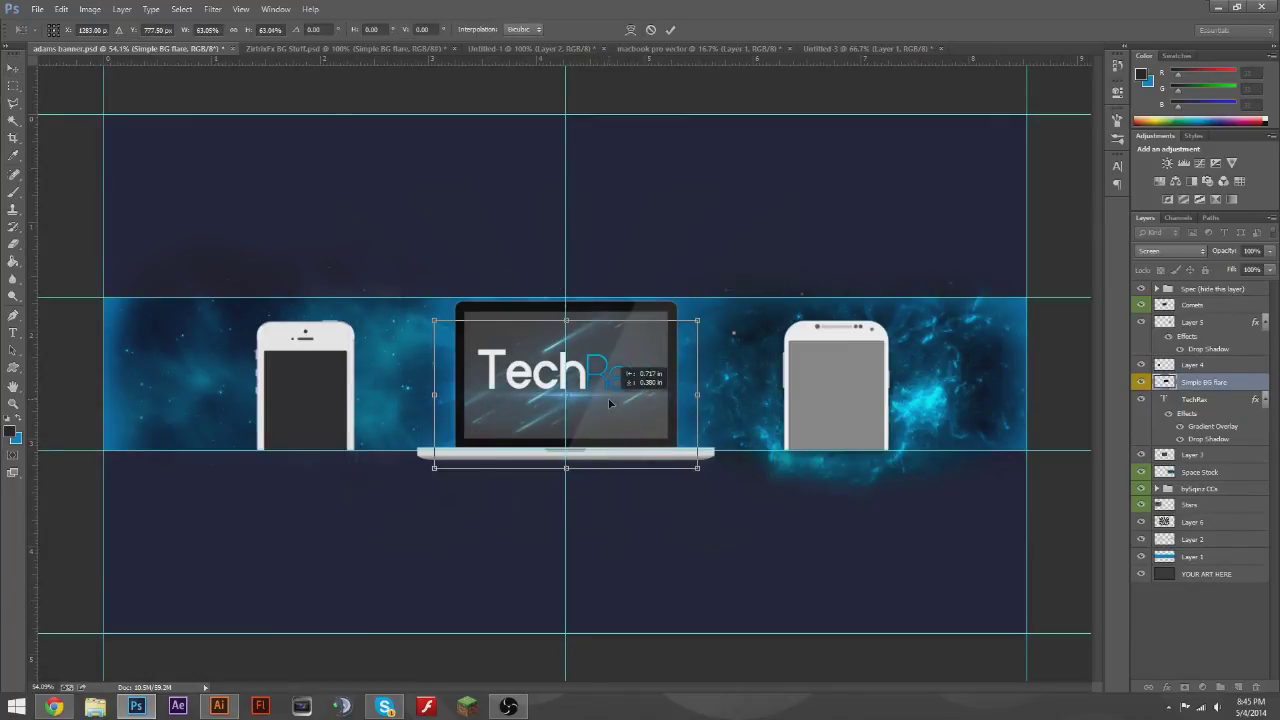
pyautogui.moveTo(434, 468); pyautogui.dragTo(480, 451)
pyautogui.moveTo(633, 389); pyautogui.dragTo(608, 399)
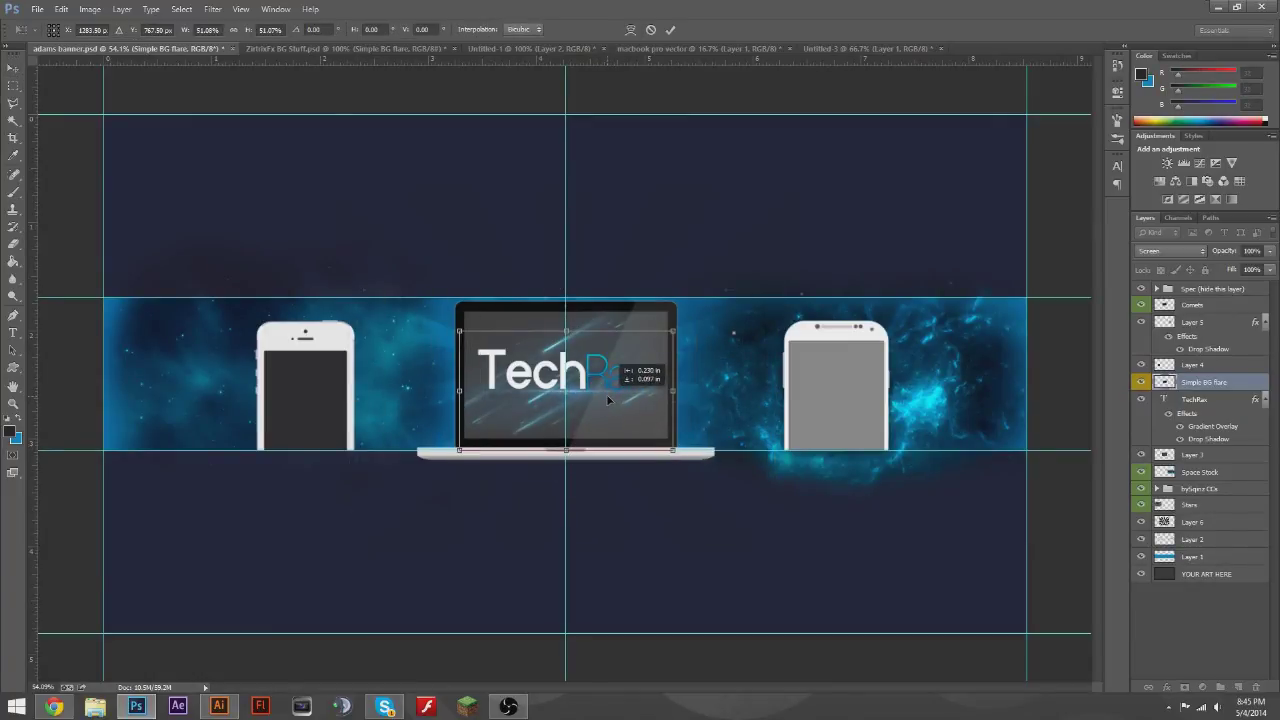
pyautogui.click(672, 31)
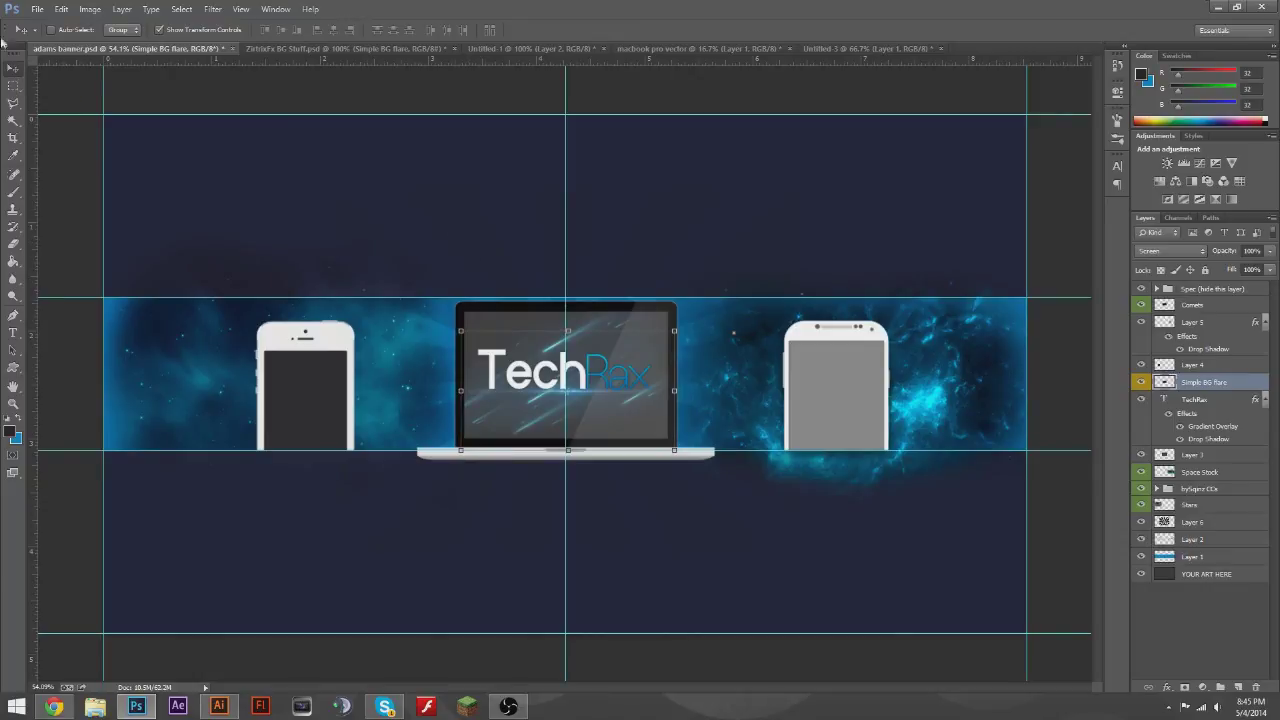
# - Back in the BG Stuff file, turn on the Glass shards layer
pyautogui.click(13, 85)
pyautogui.scroll(3, 608, 415)
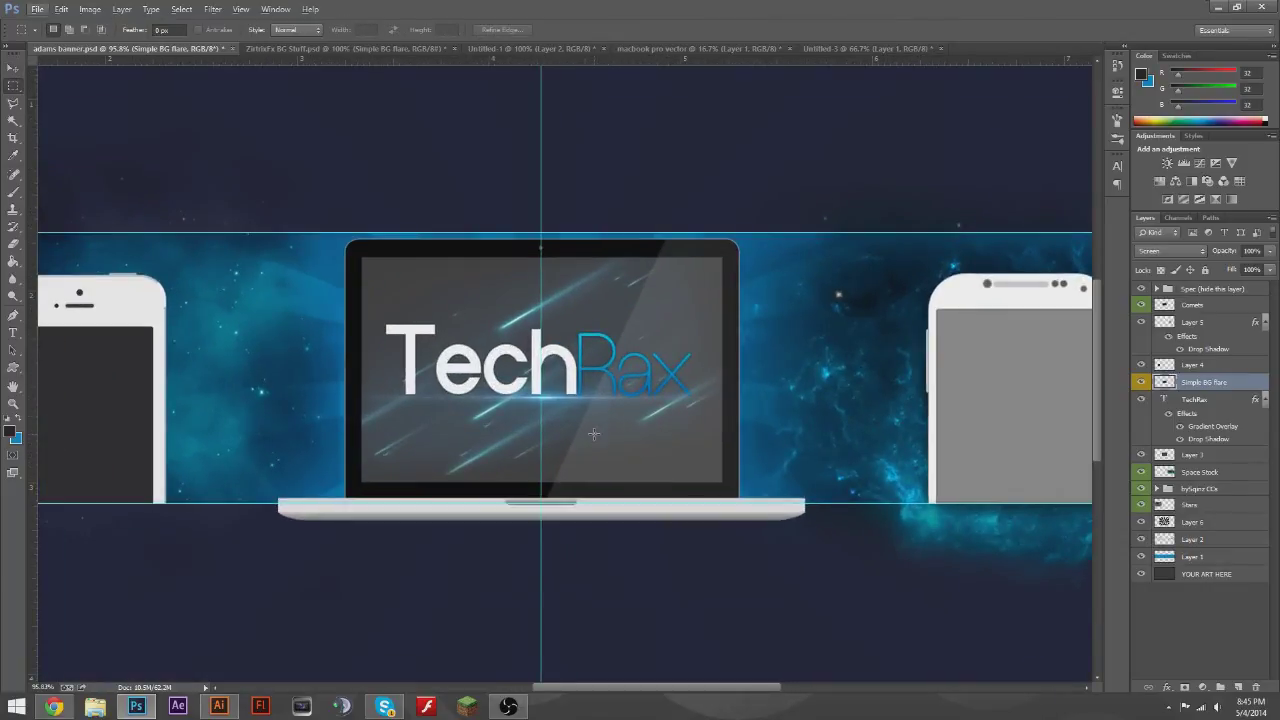
pyautogui.click(248, 48)
pyautogui.click(1140, 387)
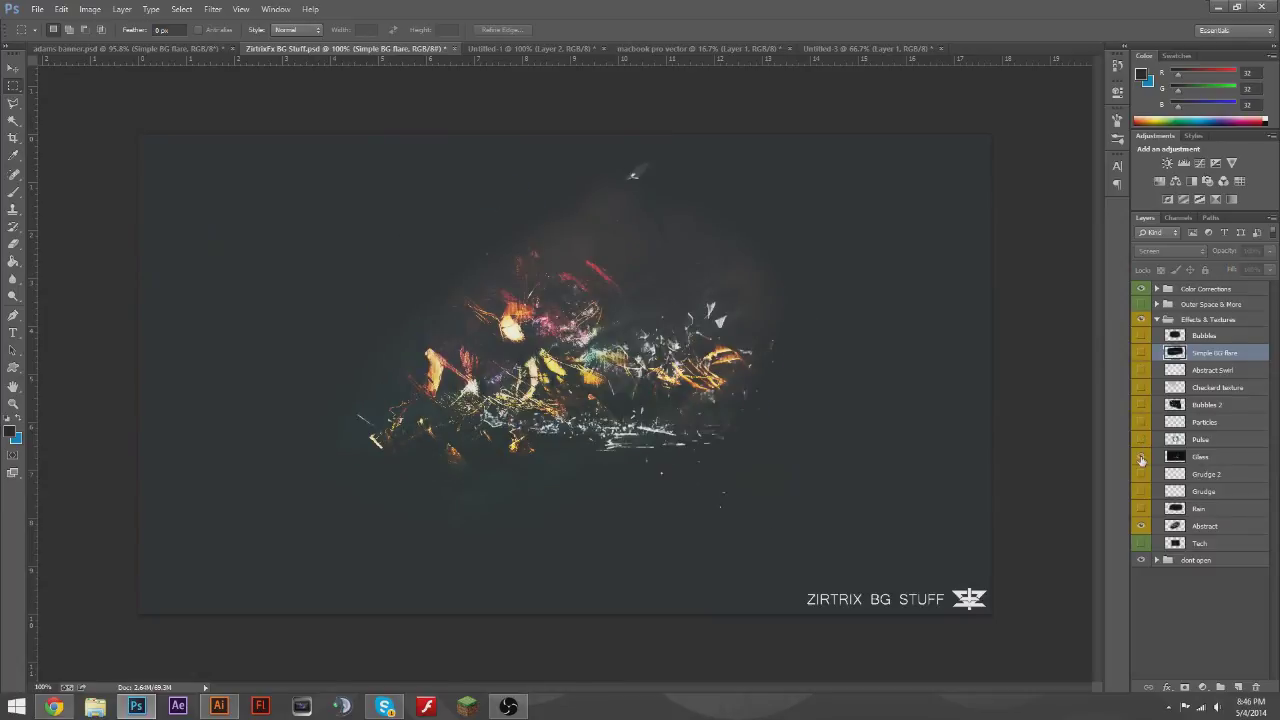
# - Place the Glass shards left of the laptop, below Layer 3 in the banner
pyautogui.click(1200, 456)
pyautogui.press('v')
pyautogui.hotkey('ctrl', 'shift', 'Tab')
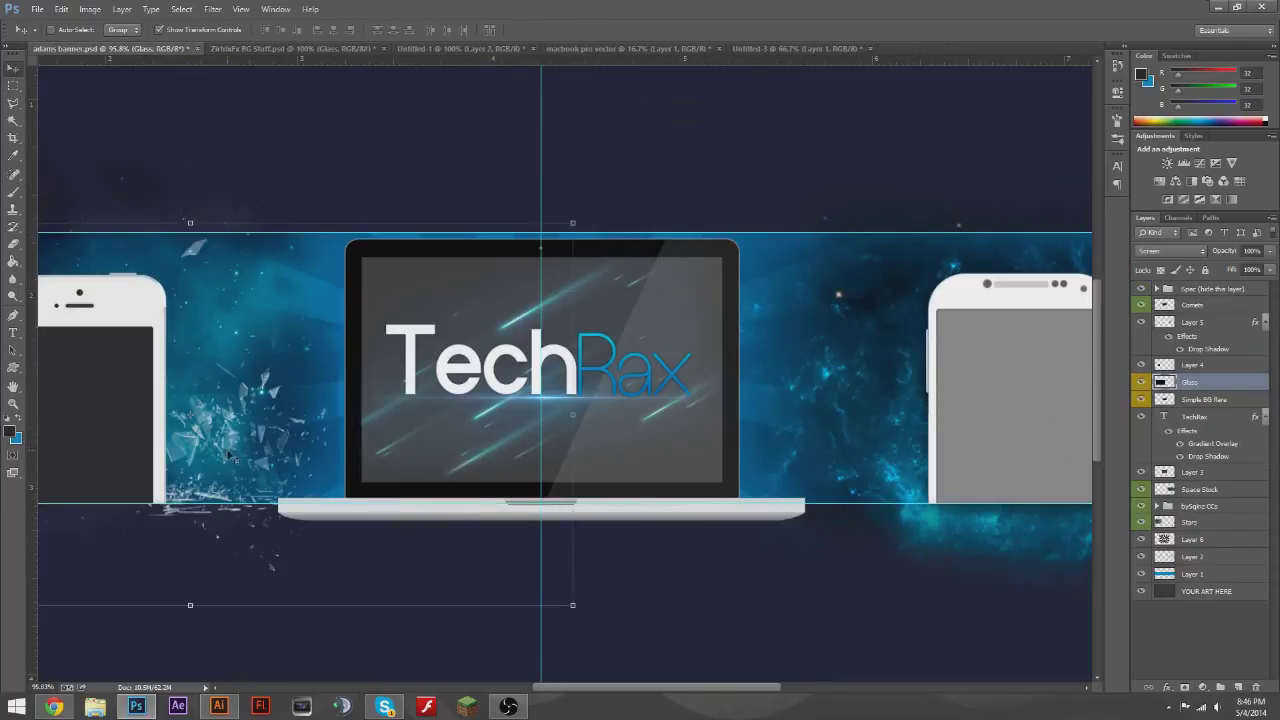
pyautogui.moveTo(1192, 472)
pyautogui.mouseDown()
pyautogui.moveTo(1222, 481)
pyautogui.moveTo(1200, 478)
pyautogui.mouseUp()
pyautogui.moveTo(292, 420); pyautogui.dragTo(300, 430)
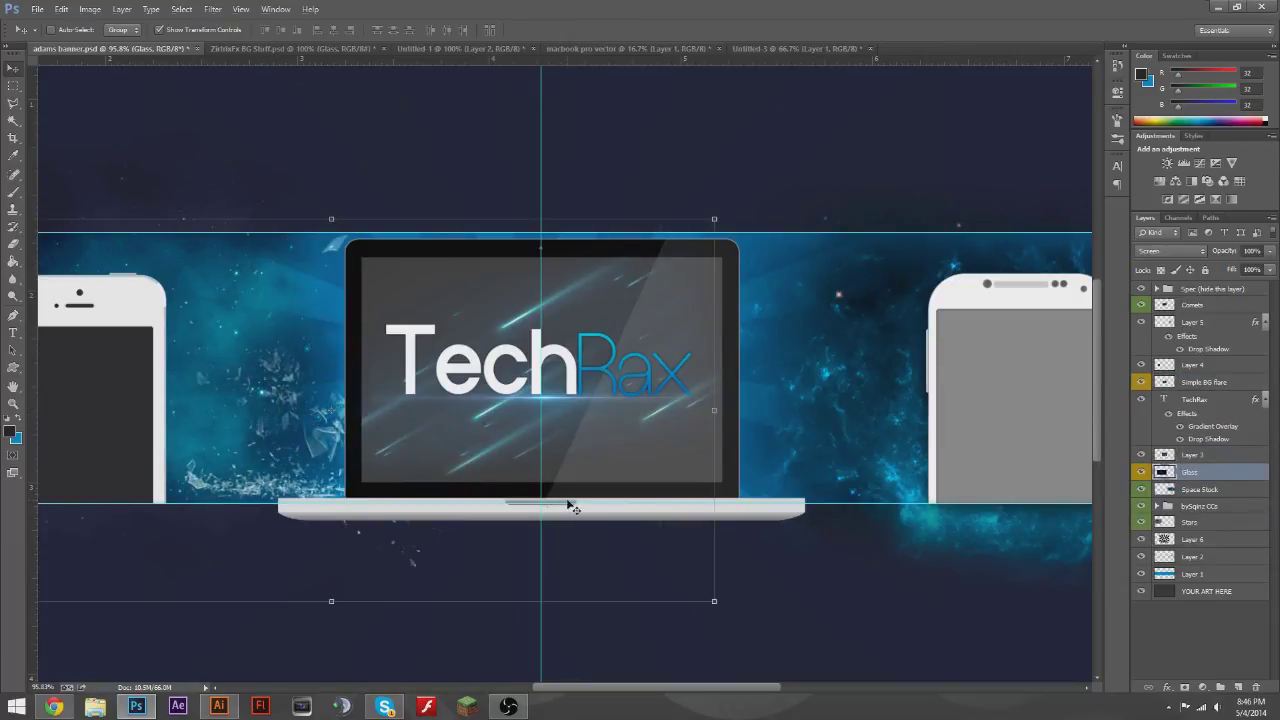
pyautogui.scroll(-2, 571, 503)
# - Duplicate the shards to the laptop's right, flip the copy horizontally, and nudge it up-left
pyautogui.moveTo(390, 388)
pyautogui.mouseDown()
pyautogui.moveTo(700, 425)
pyautogui.moveTo(770, 468)
pyautogui.moveTo(766, 480)
pyautogui.mouseUp()
pyautogui.rightClick(770, 468)
pyautogui.click(61, 9)
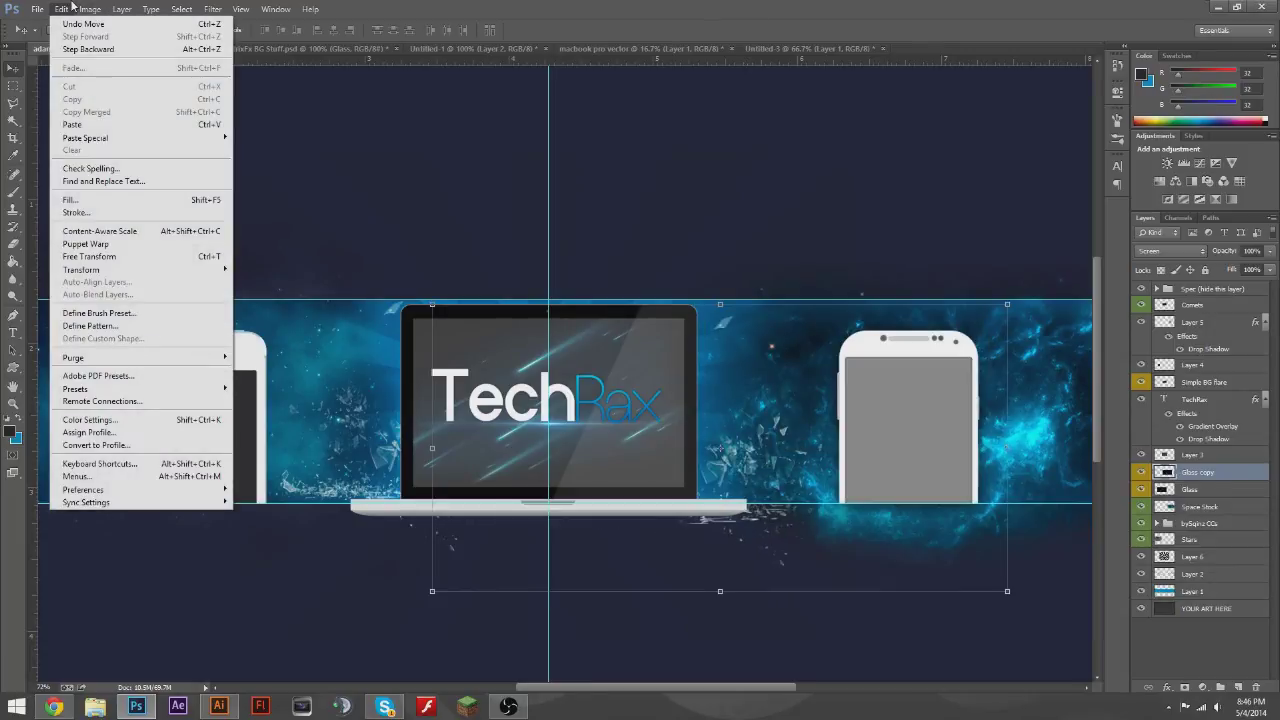
pyautogui.click(270, 408)
pyautogui.hotkey('shift', 'Left')
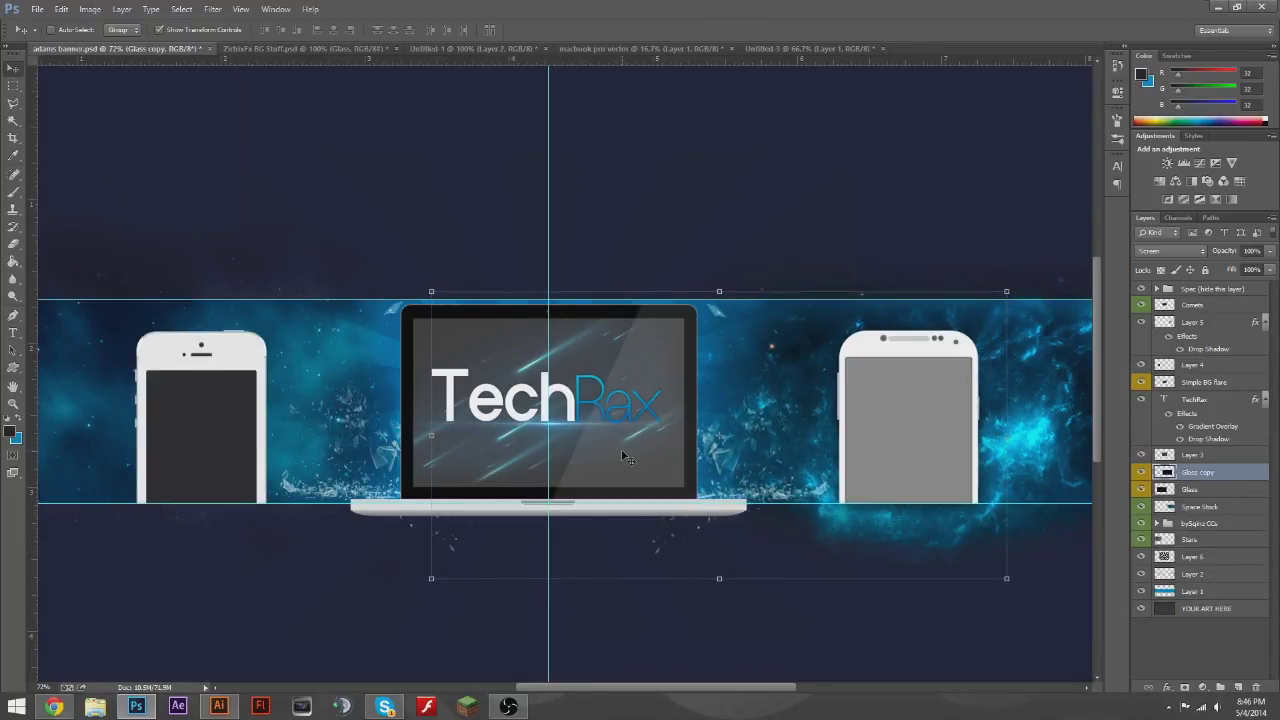
pyautogui.hotkey('shift', 'Up')
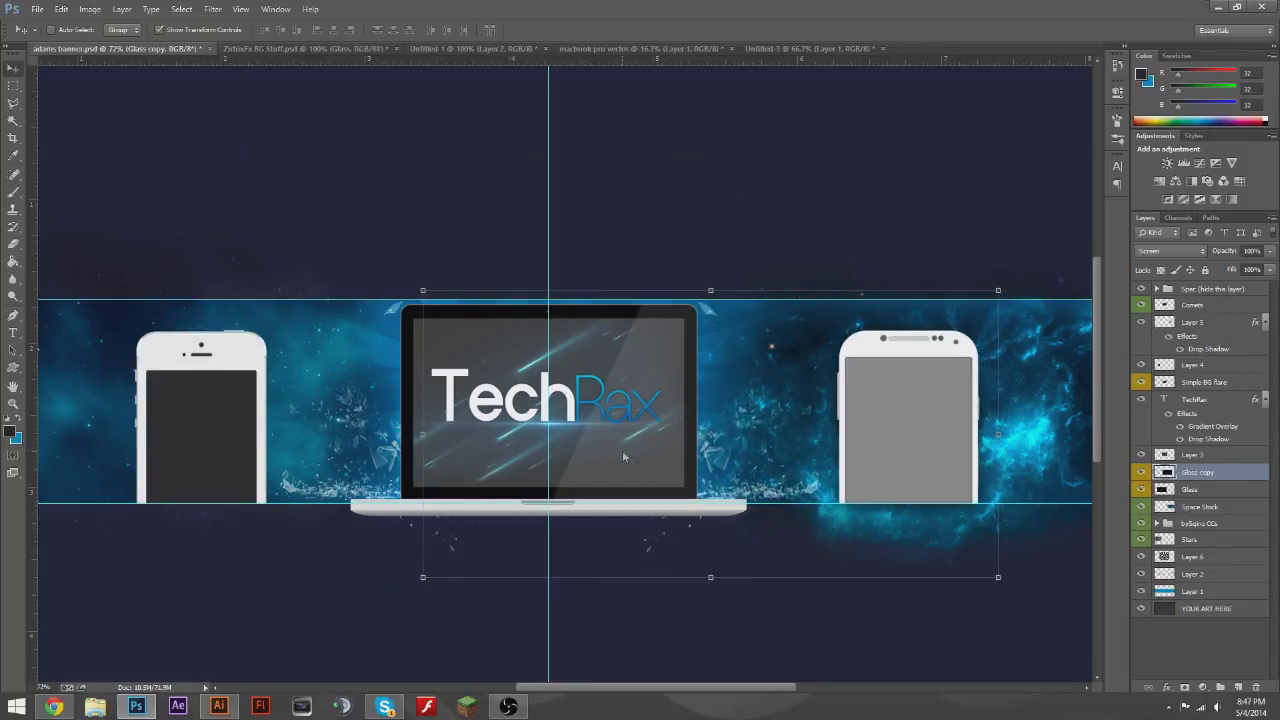
pyautogui.press('m')
pyautogui.hotkey('ctrl', '0')
pyautogui.scroll(5, 677, 488)
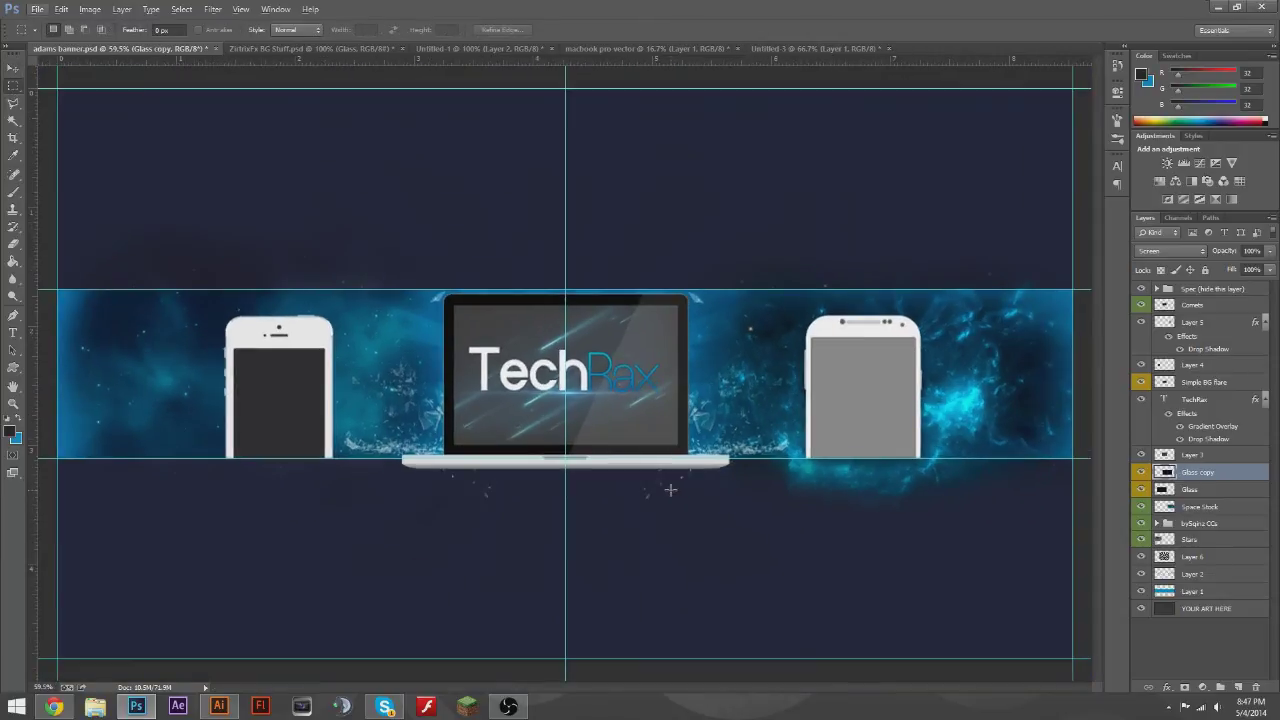
# - Draw a text box below TechRax, above Layer 3, and set its text to 14 pt
pyautogui.press('t')
pyautogui.moveTo(410, 394); pyautogui.dragTo(596, 345)
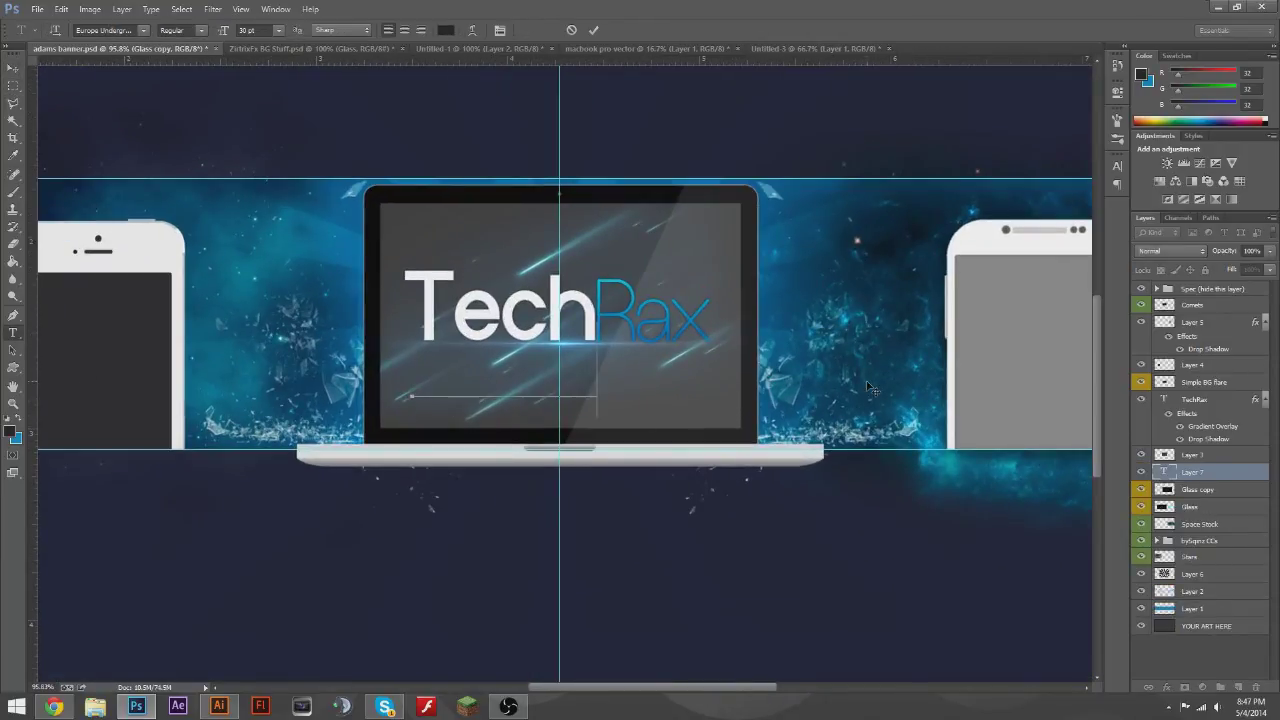
pyautogui.moveTo(1192, 471); pyautogui.dragTo(1192, 448)
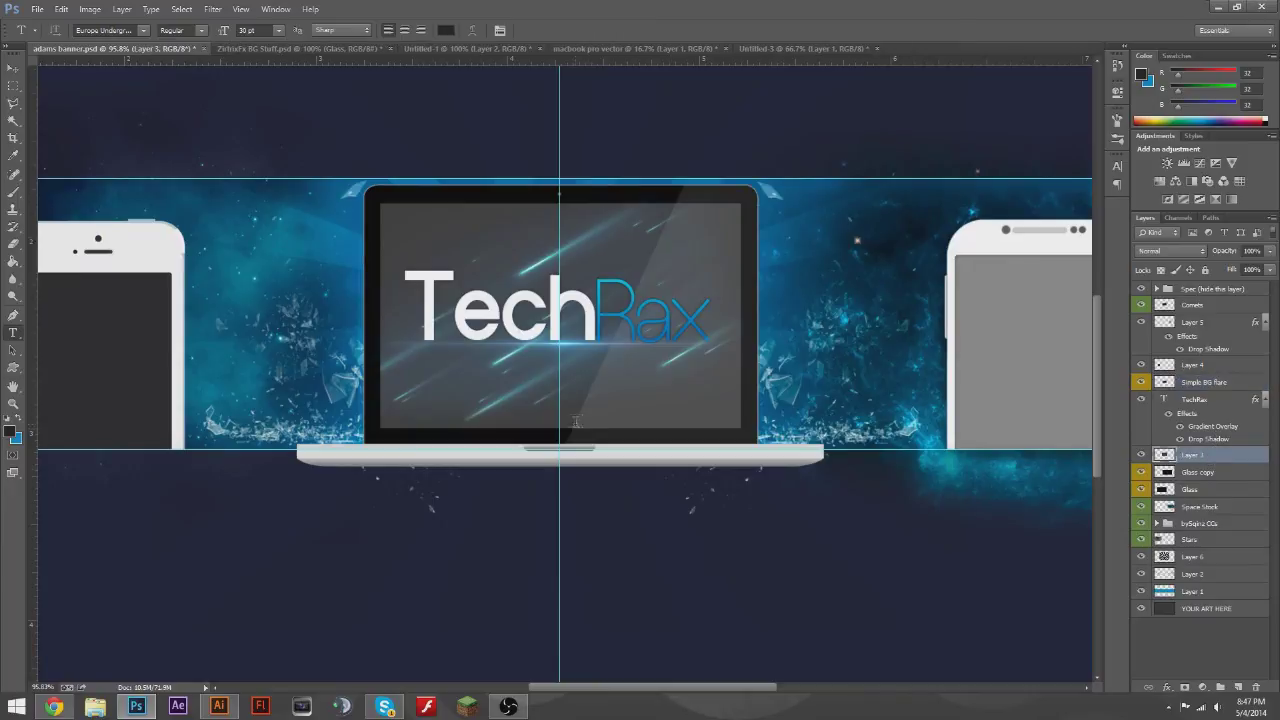
pyautogui.write('tech')
pyautogui.hotkey('ctrl', 'a')
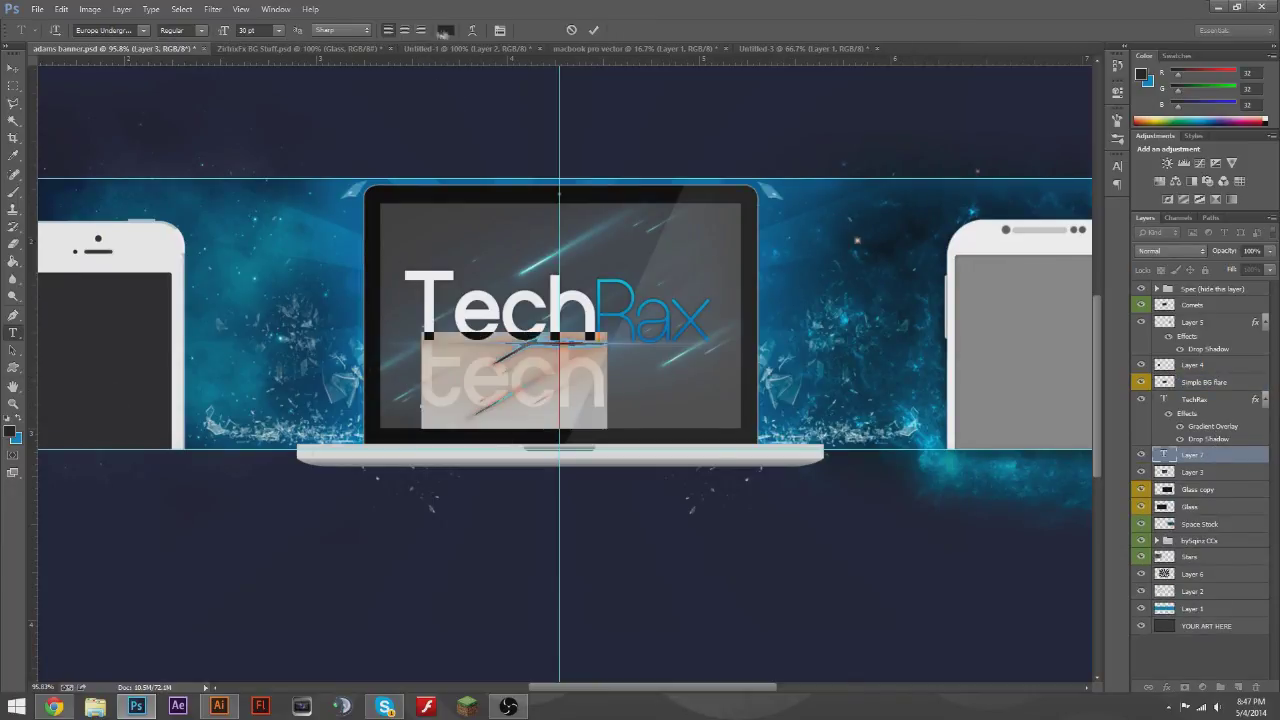
pyautogui.click(279, 30)
pyautogui.click(270, 155)
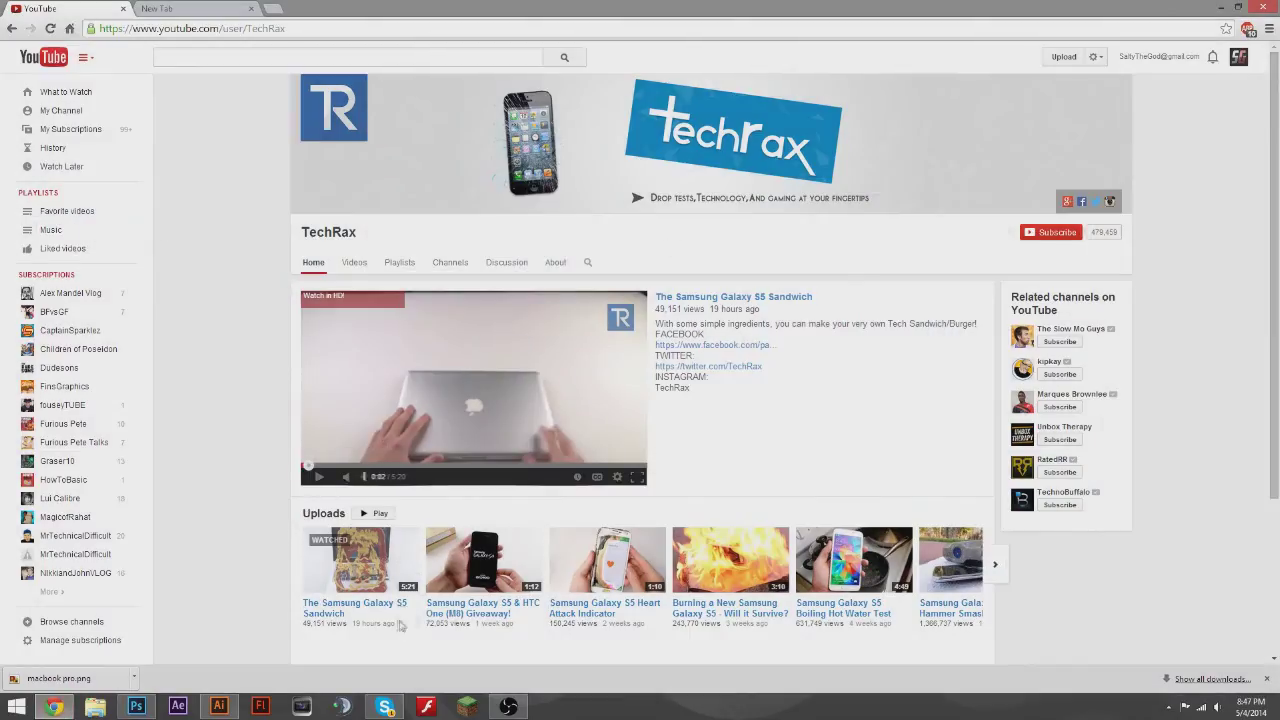
# - Type the subtitle 'technology & More' and commit it
pyautogui.write('technolo')
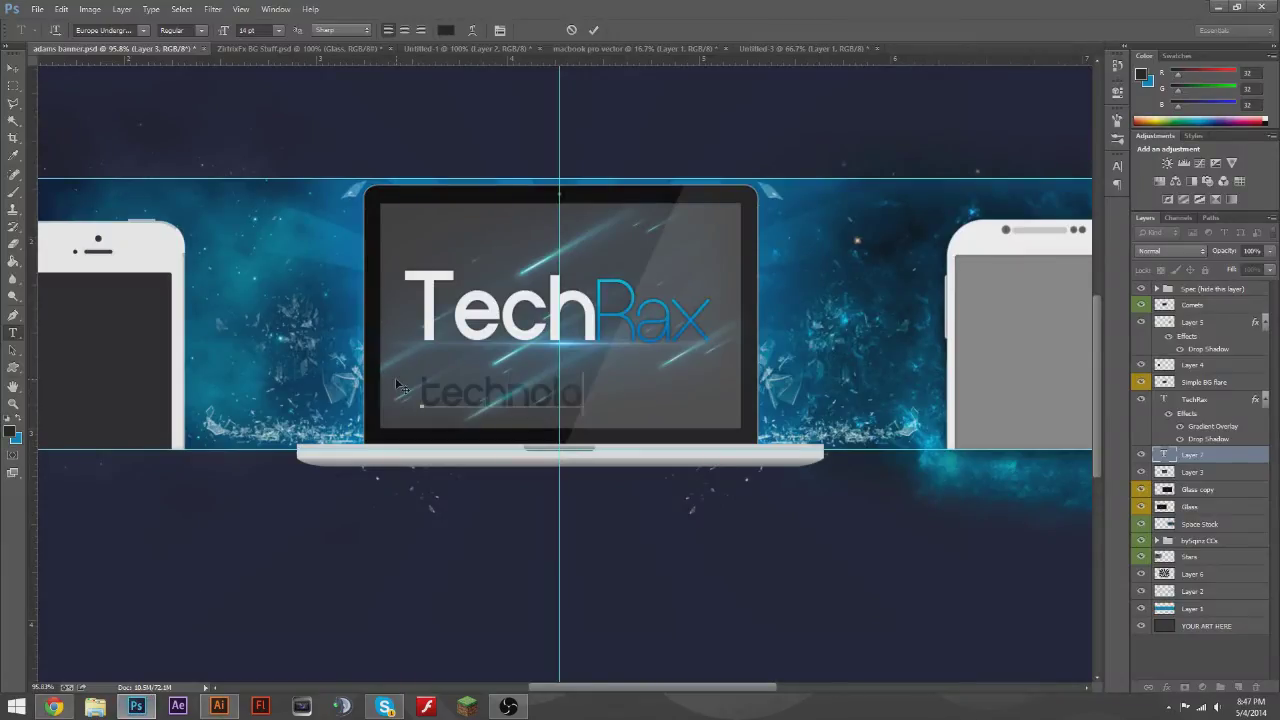
pyautogui.write('gy & More')
pyautogui.hotkey('ctrl', 'a')
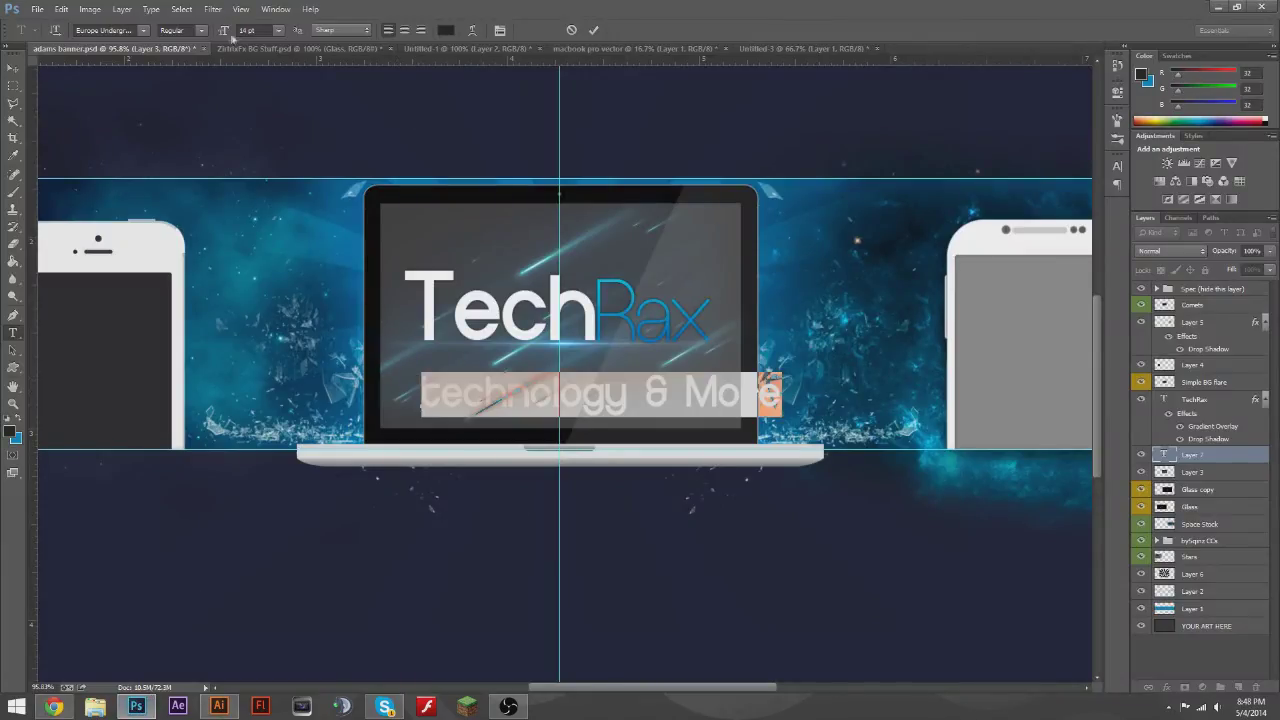
pyautogui.hotkey('ctrl', 'Return')
pyautogui.press('v')
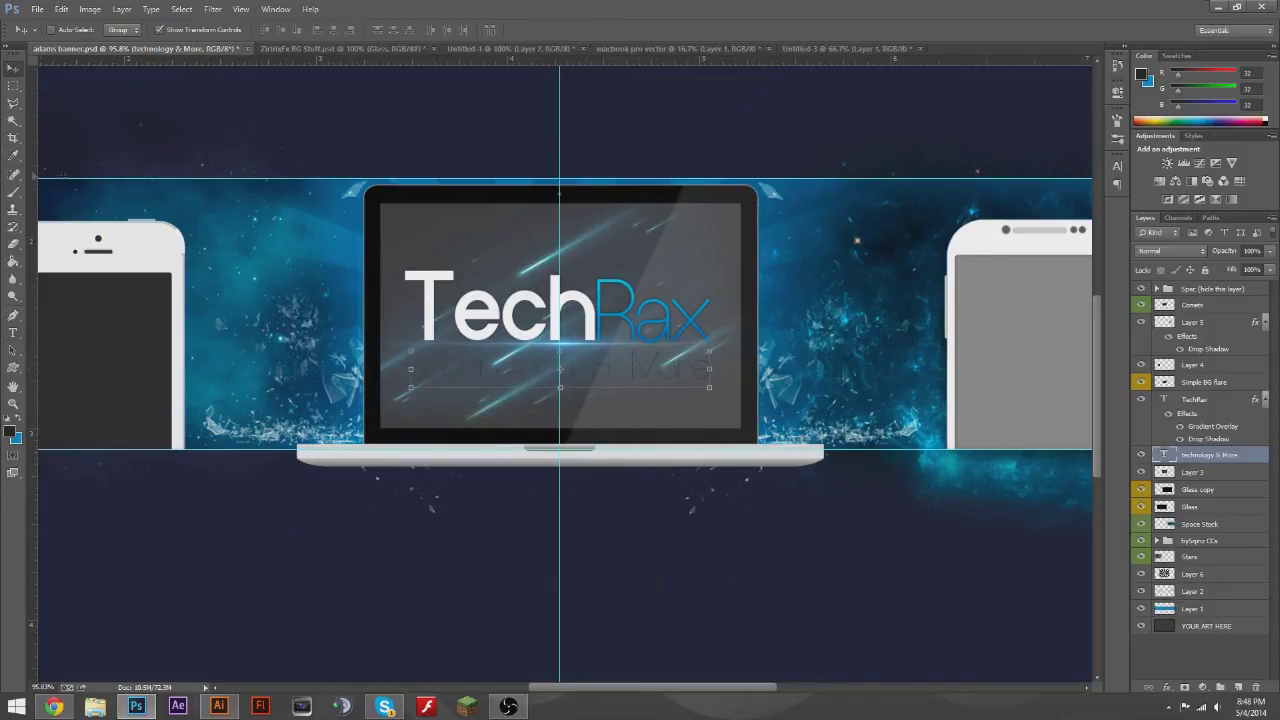
# - Set the subtitle to Light weight and capitalize it to 'Technology & More'
pyautogui.press('t')
pyautogui.click(710, 367)
pyautogui.hotkey('ctrl', 'a')
pyautogui.click(500, 30)
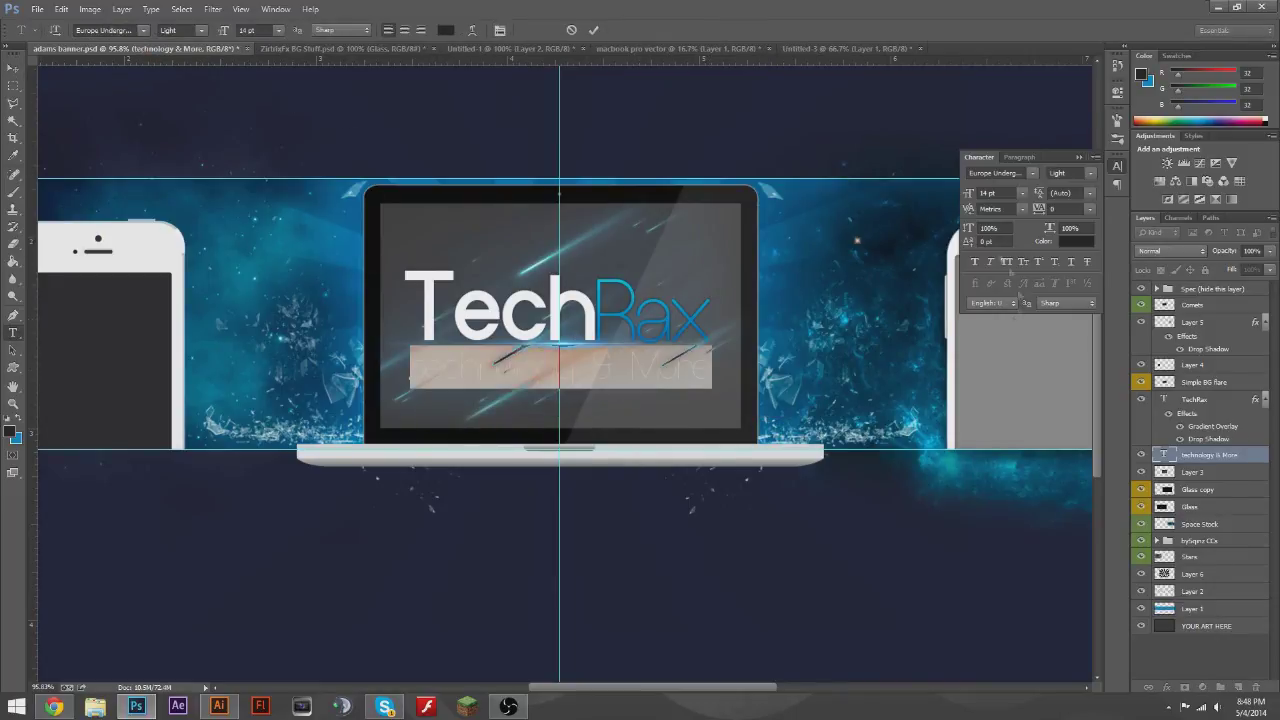
pyautogui.write('T')
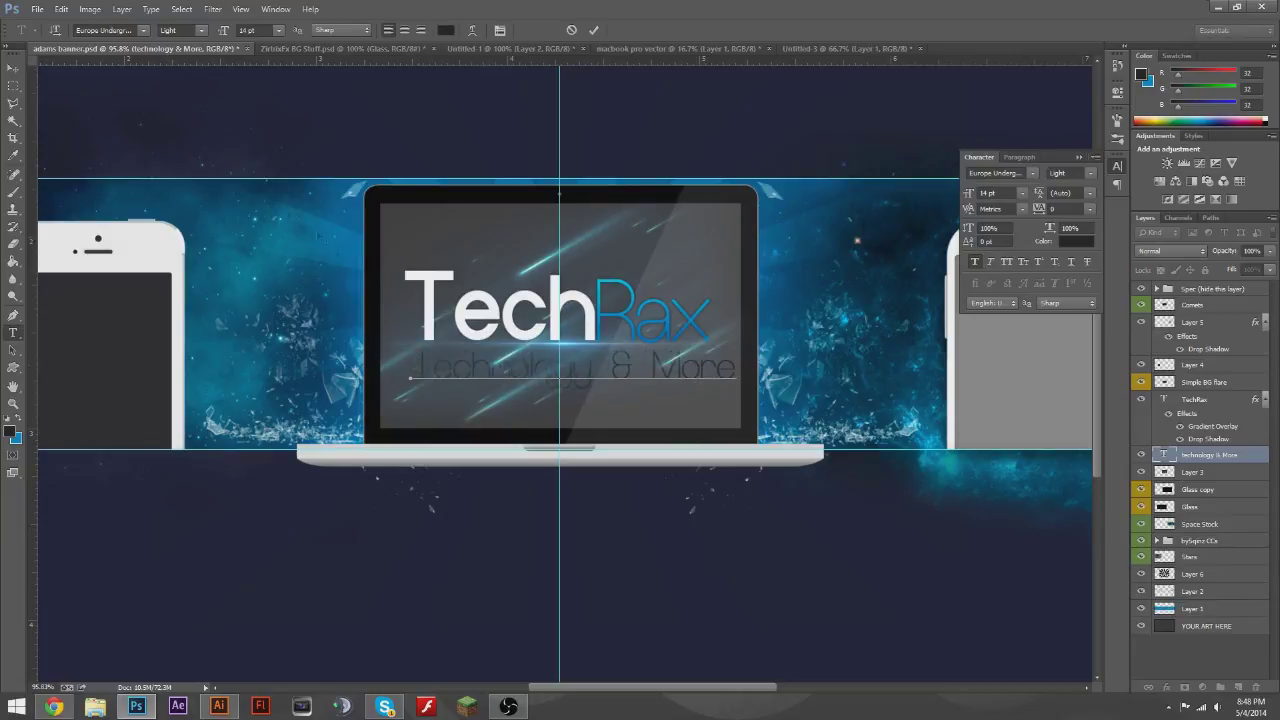
pyautogui.hotkey('ctrl', 'Return')
# - Nudge the subtitle slightly up so it sits just under TechRax
pyautogui.press('v')
pyautogui.moveTo(535, 379); pyautogui.dragTo(532, 378)
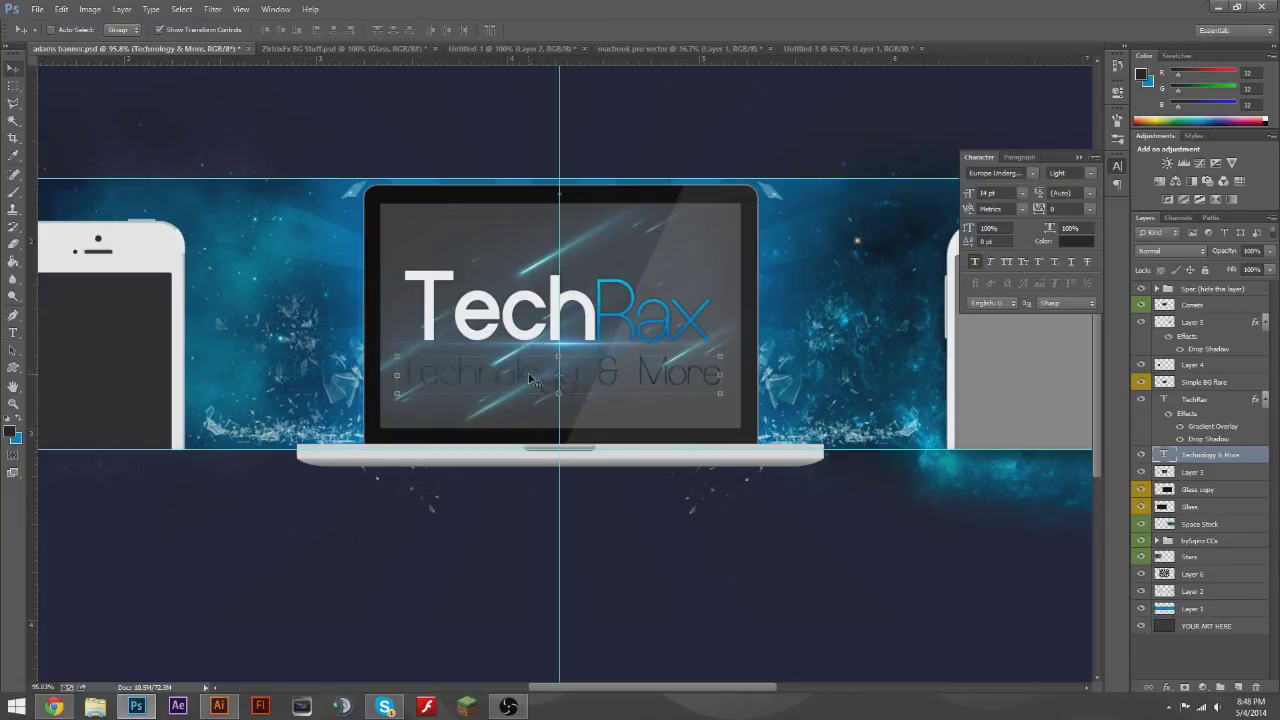
pyautogui.press('Up')
pyautogui.press('Up')
pyautogui.press('Up')
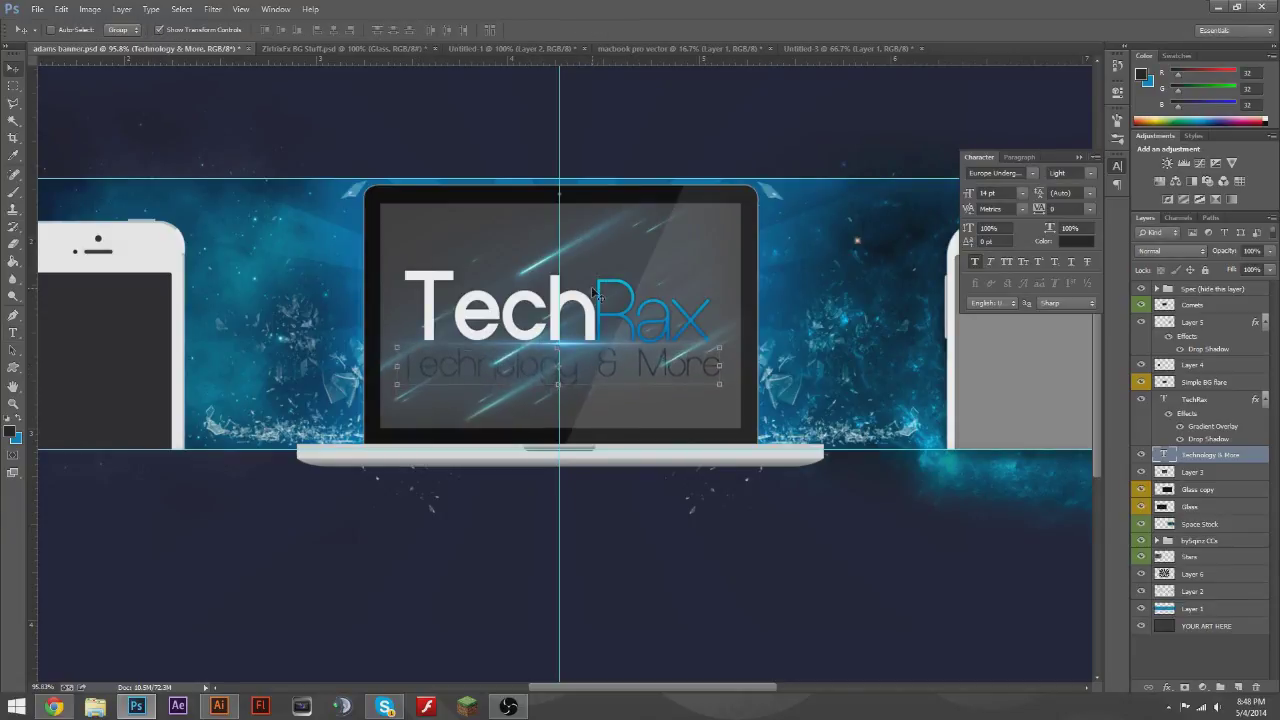
pyautogui.press('Up')
pyautogui.press('Up')
pyautogui.press('Up')
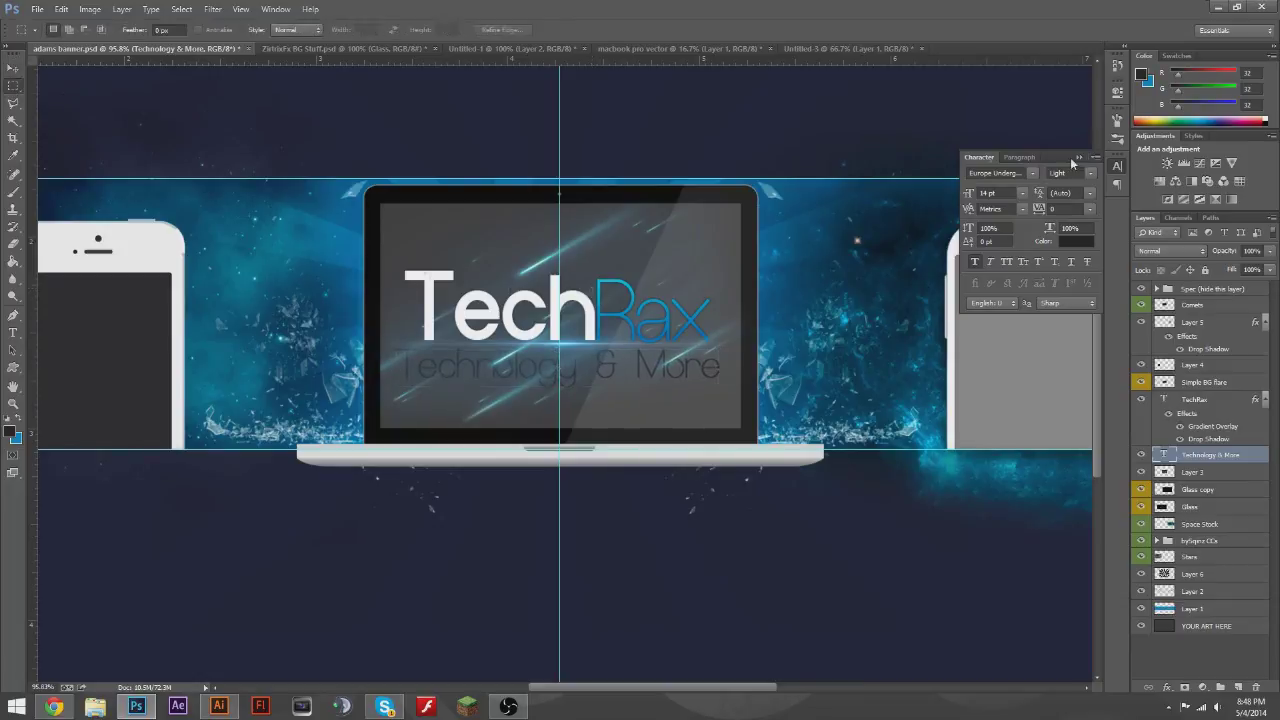
pyautogui.doubleClick(1230, 455)
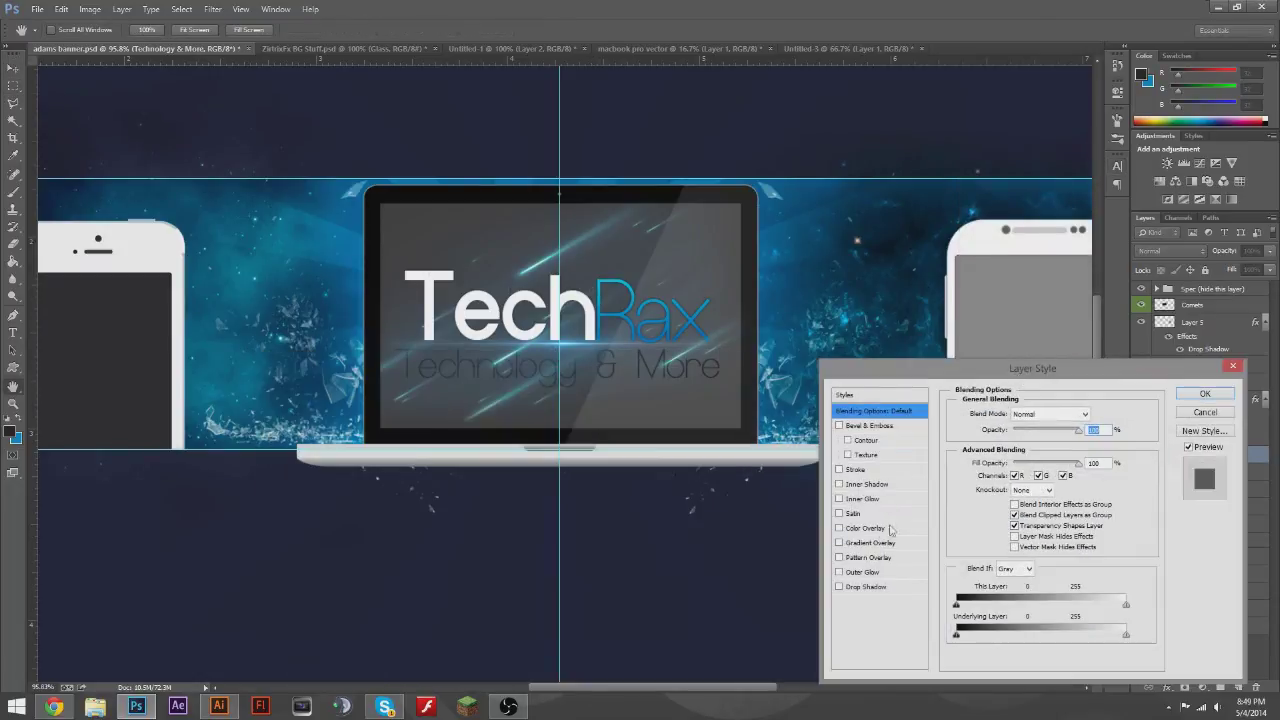
# - Apply a 1 px dark grey Stroke to the 'Technology & More' layer, dropping the drop shadow
pyautogui.click(878, 469)
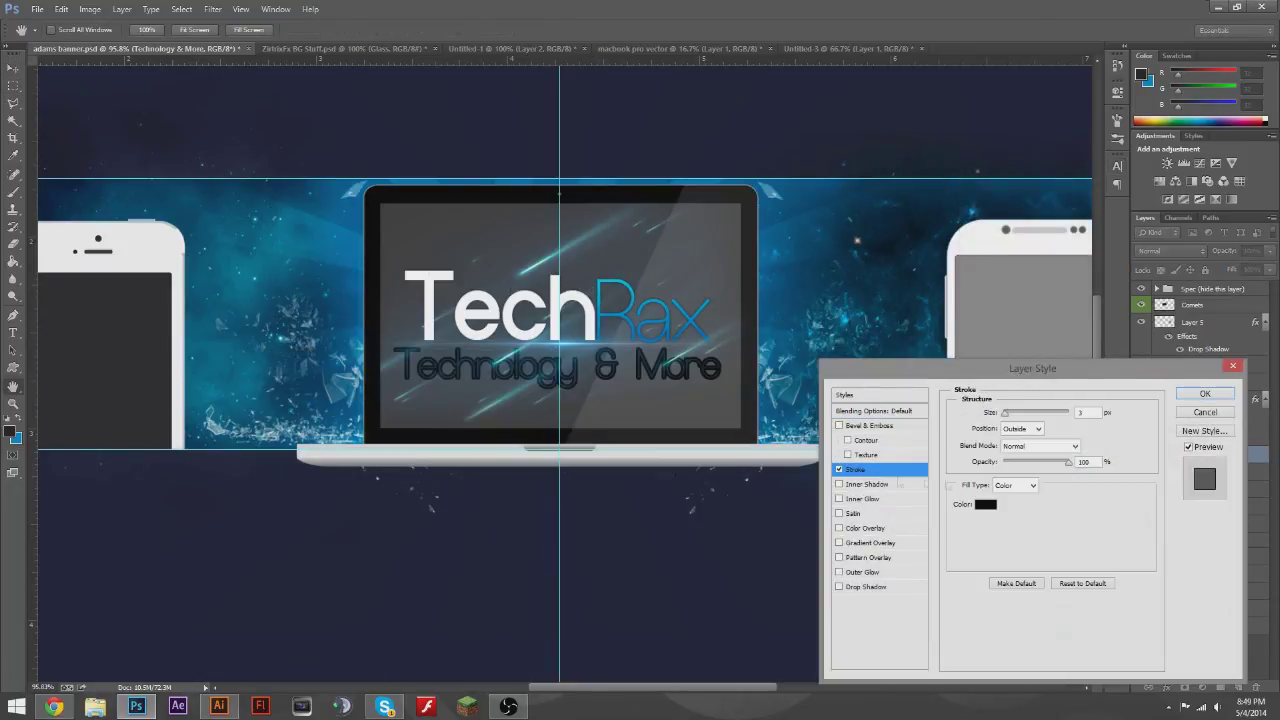
pyautogui.click(839, 469)
pyautogui.click(880, 587)
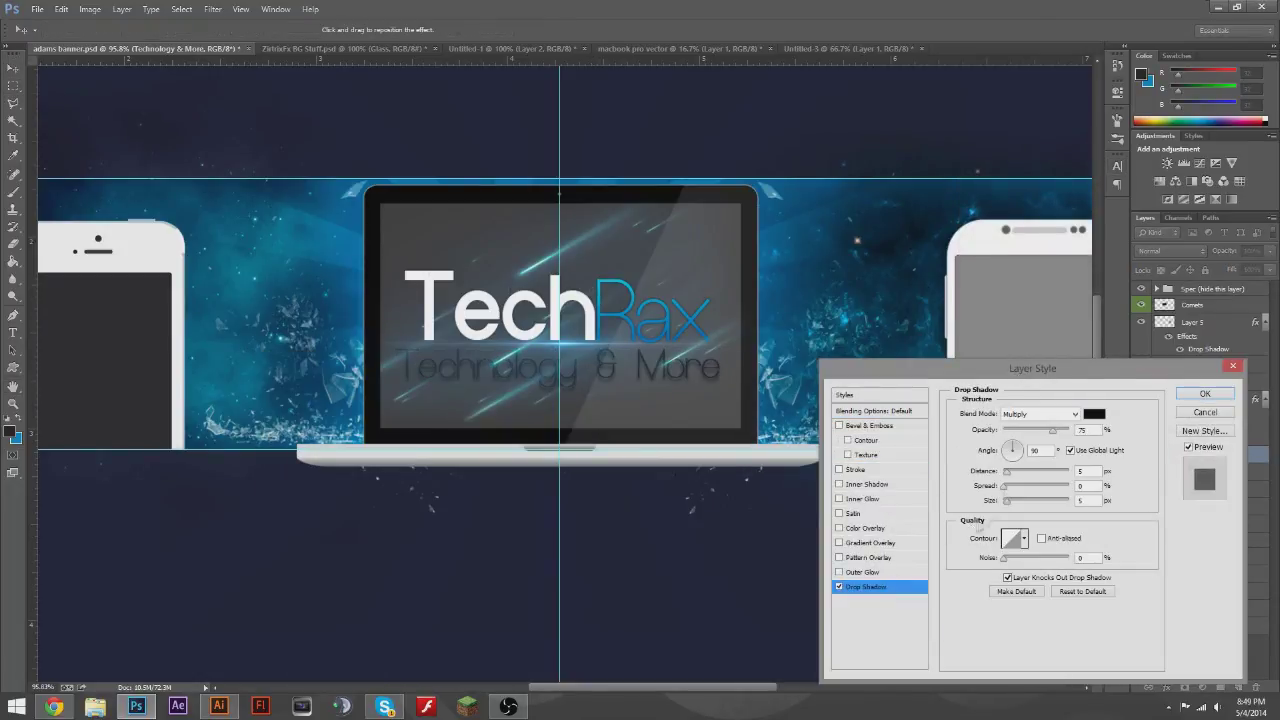
pyautogui.click(839, 587)
pyautogui.click(839, 469)
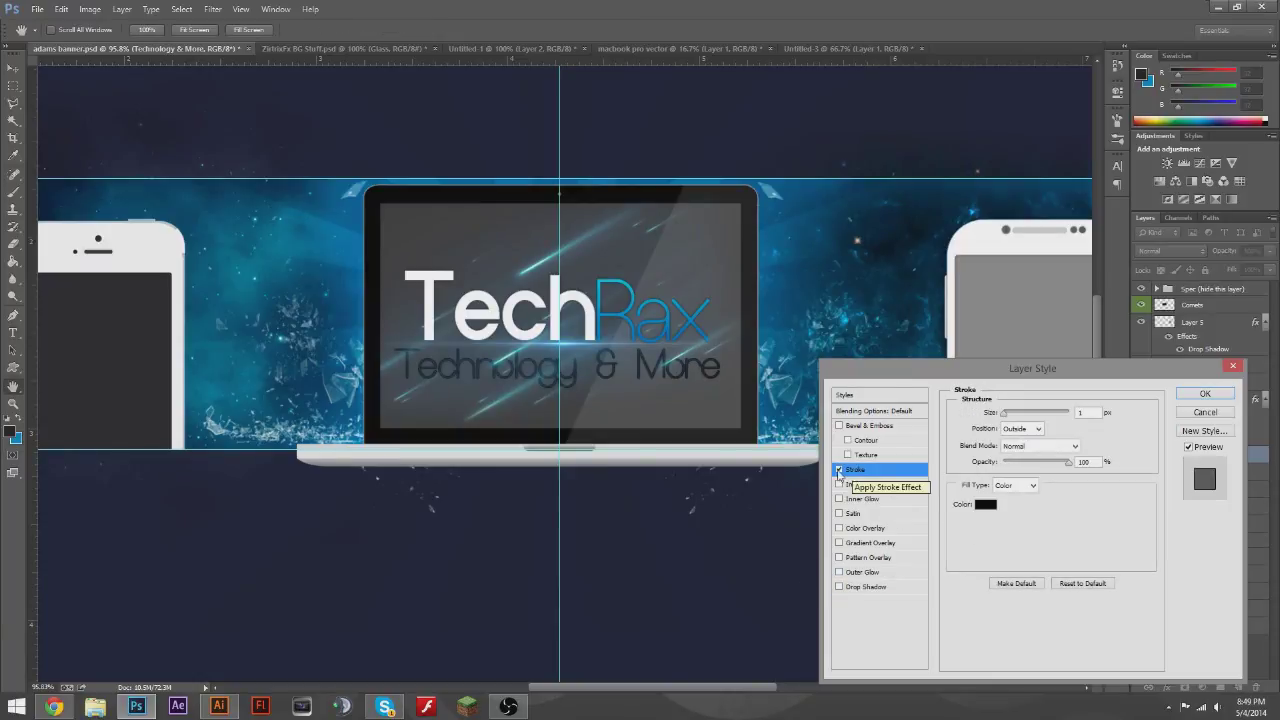
pyautogui.click(985, 504)
pyautogui.click(1165, 488)
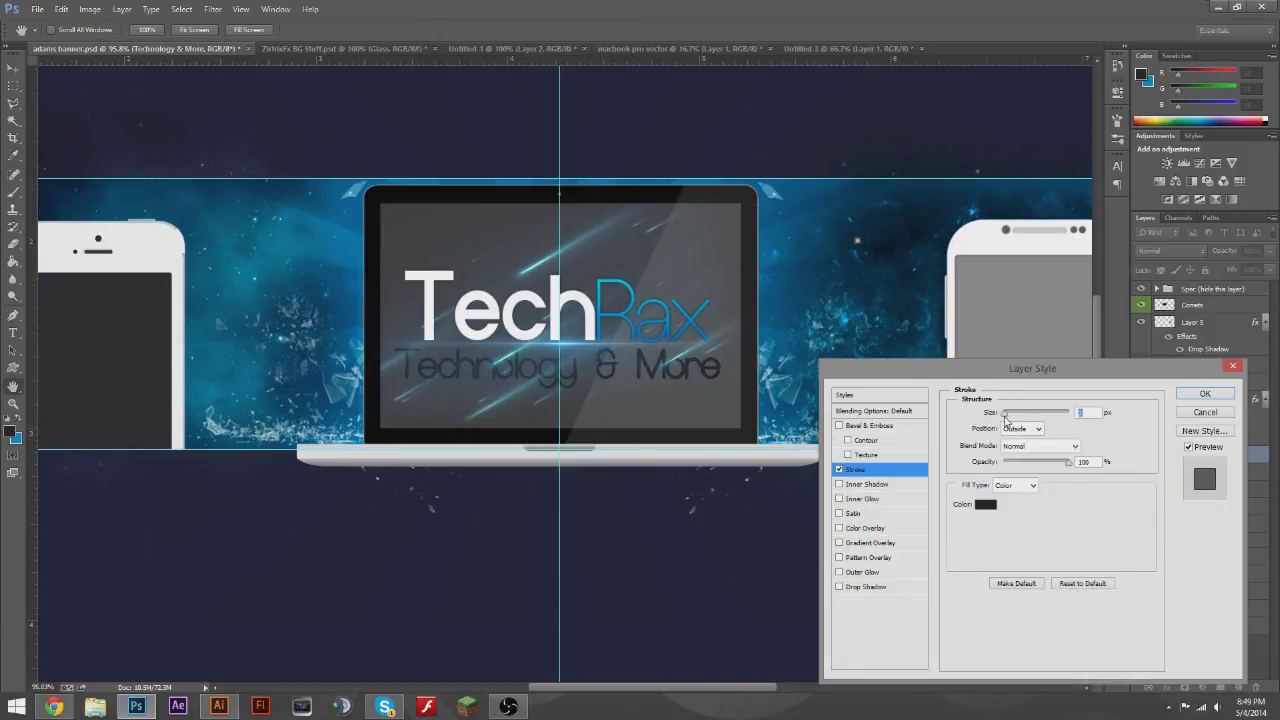
pyautogui.click(985, 504)
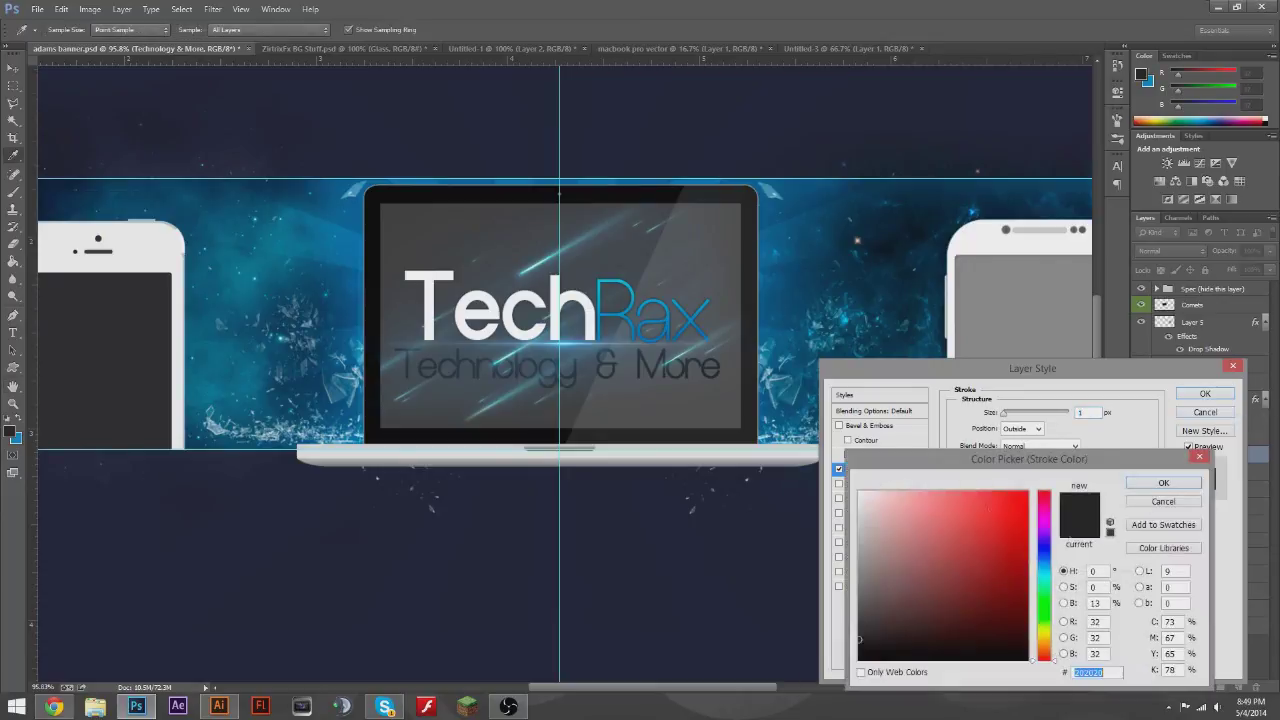
pyautogui.click(1165, 488)
pyautogui.moveTo(1000, 370); pyautogui.dragTo(896, 457)
pyautogui.click(972, 467)
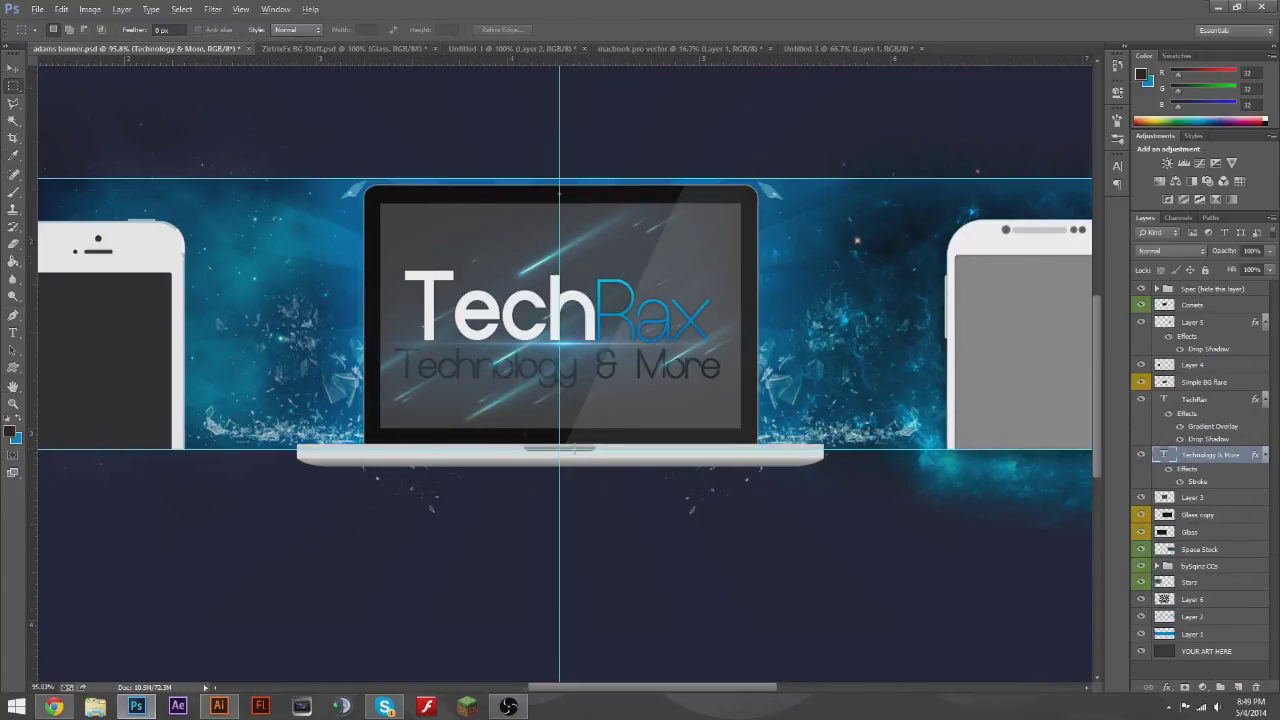
pyautogui.scroll(-3, 625, 470)
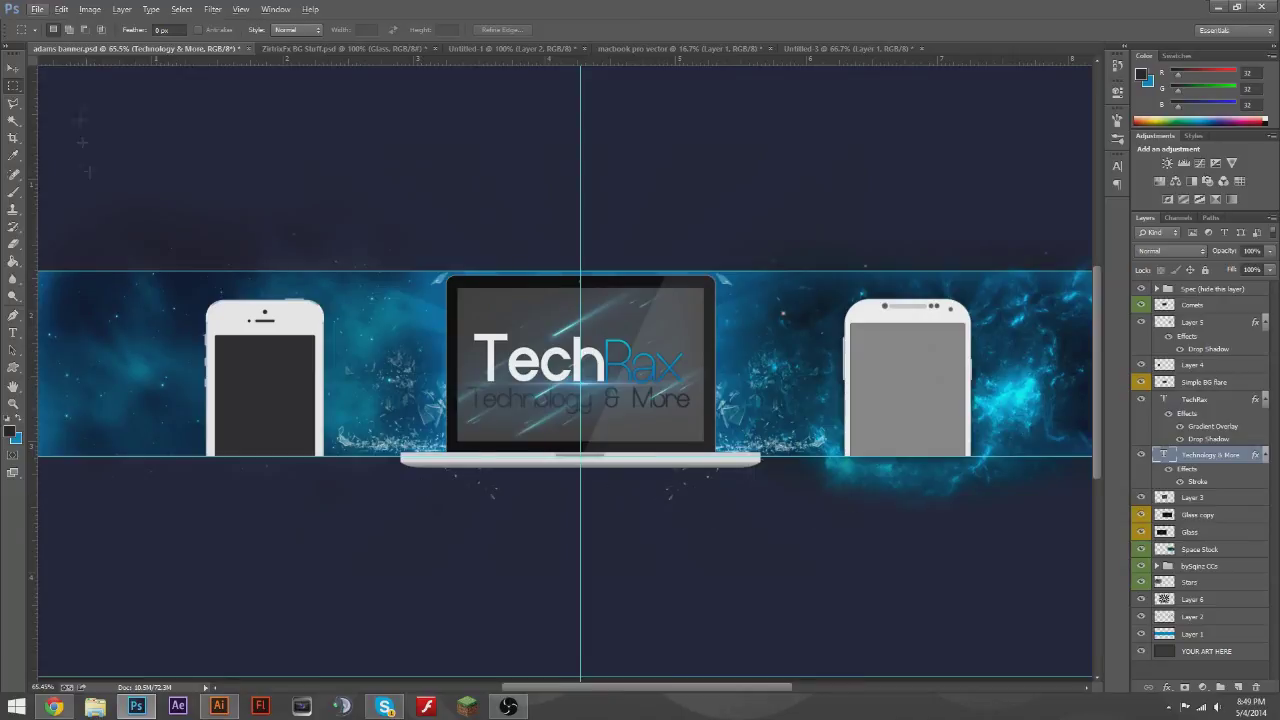
pyautogui.moveTo(194, 59); pyautogui.dragTo(295, 298)
pyautogui.scroll(-1, 322, 453)
pyautogui.scroll(-1, 322, 453)
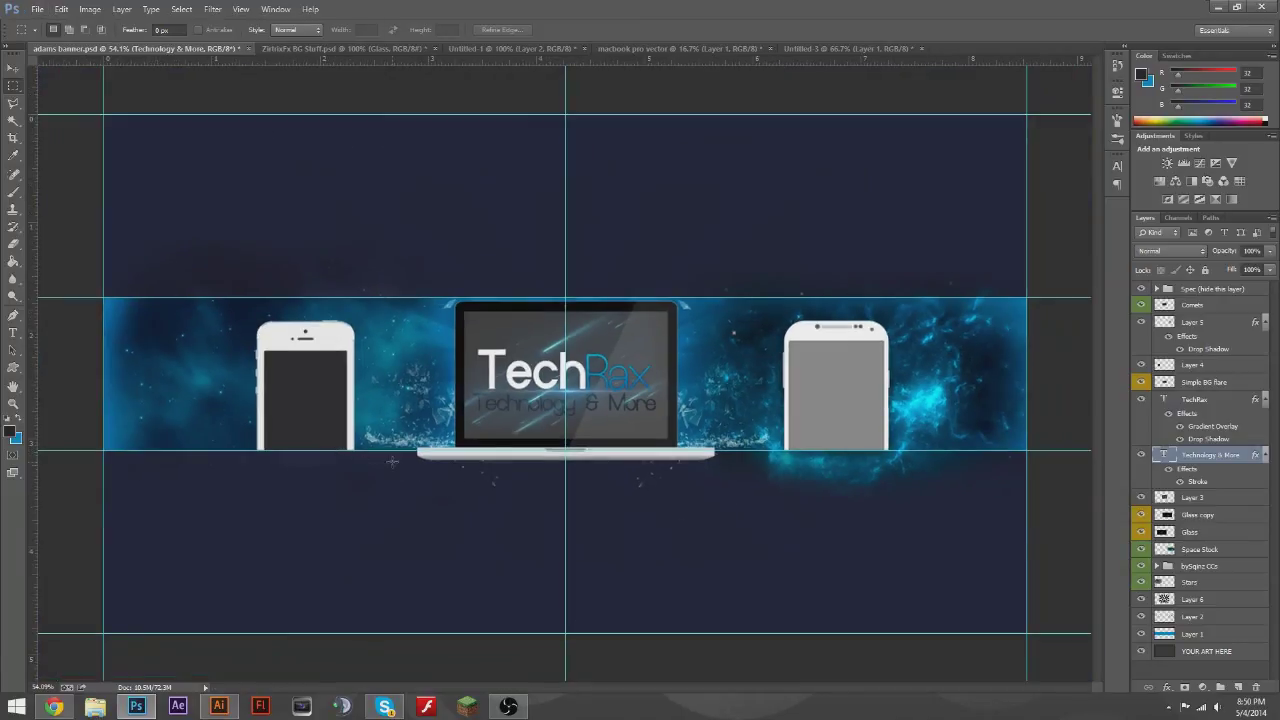
pyautogui.click(13, 332)
pyautogui.doubleClick(560, 370)
pyautogui.press('Escape')
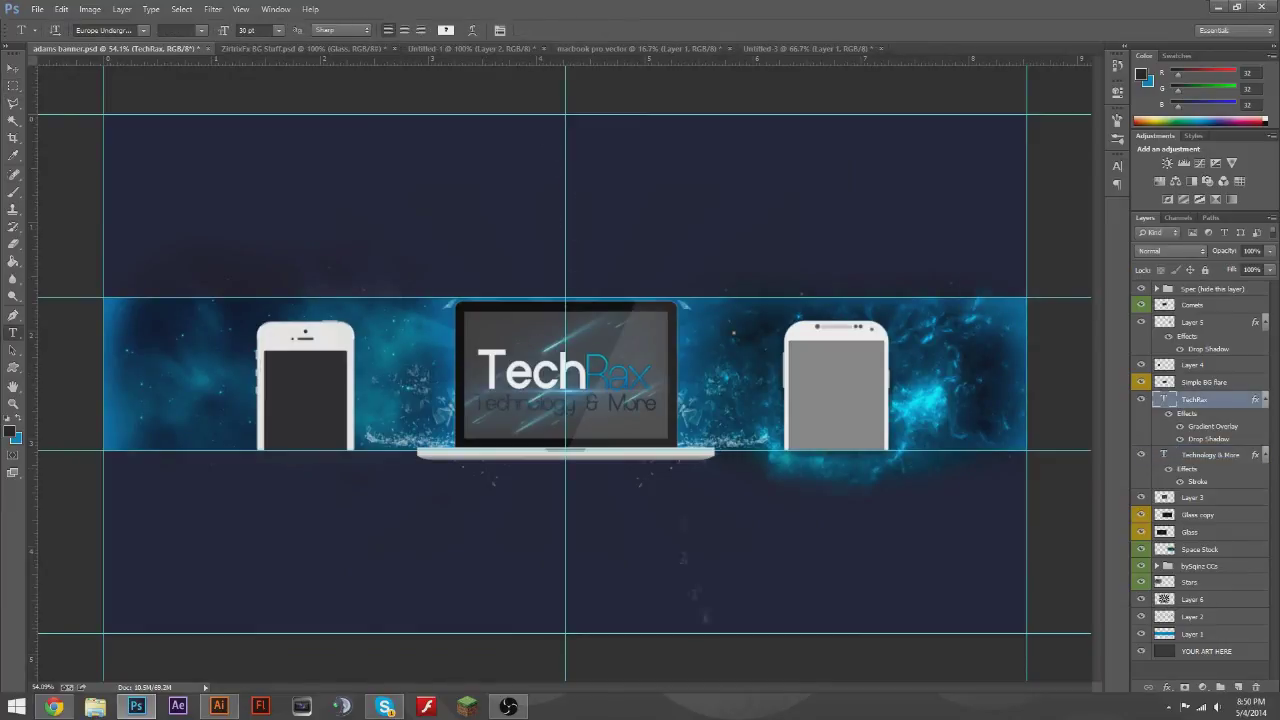
pyautogui.press('m')
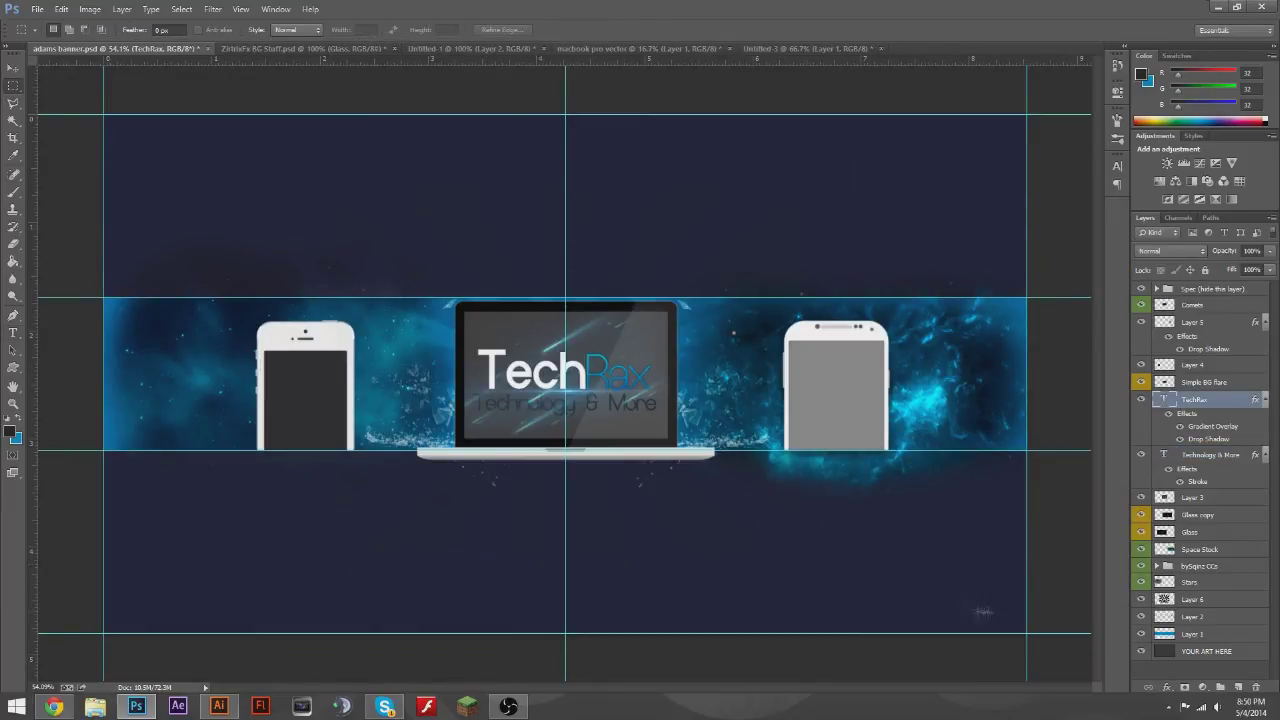
pyautogui.click(487, 528)
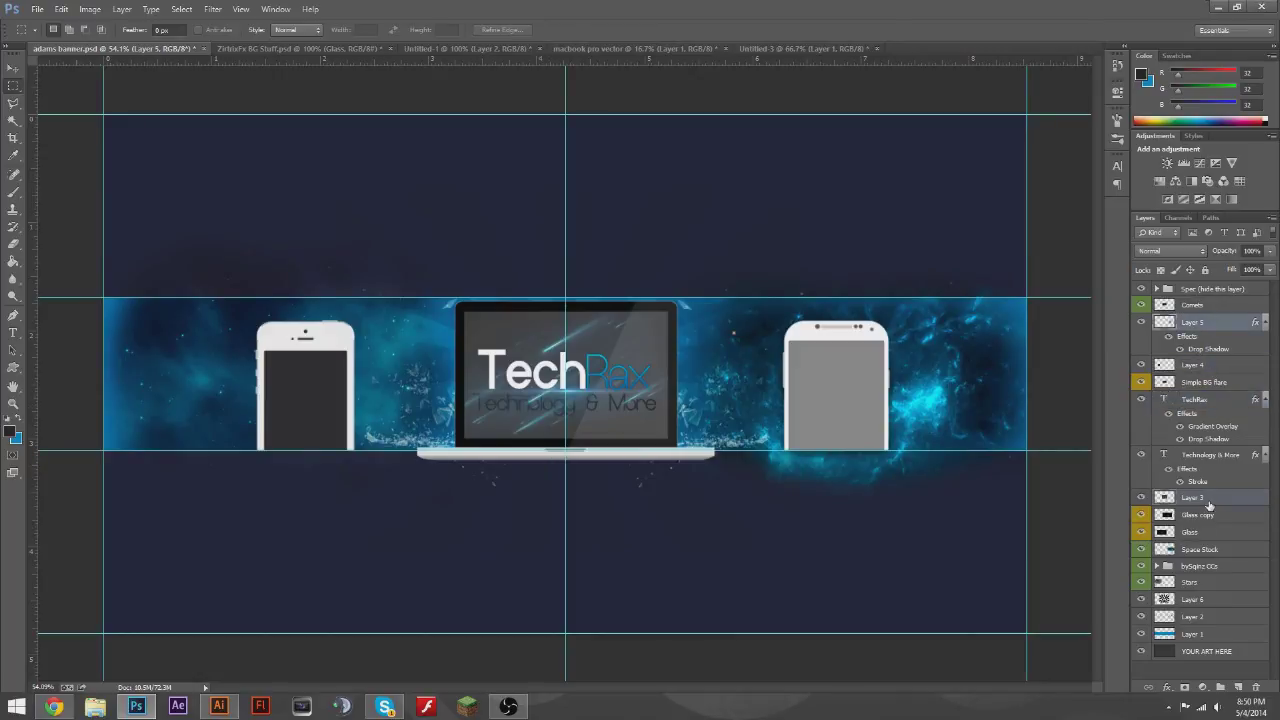
pyautogui.click(1198, 456)
pyautogui.click(1217, 365)
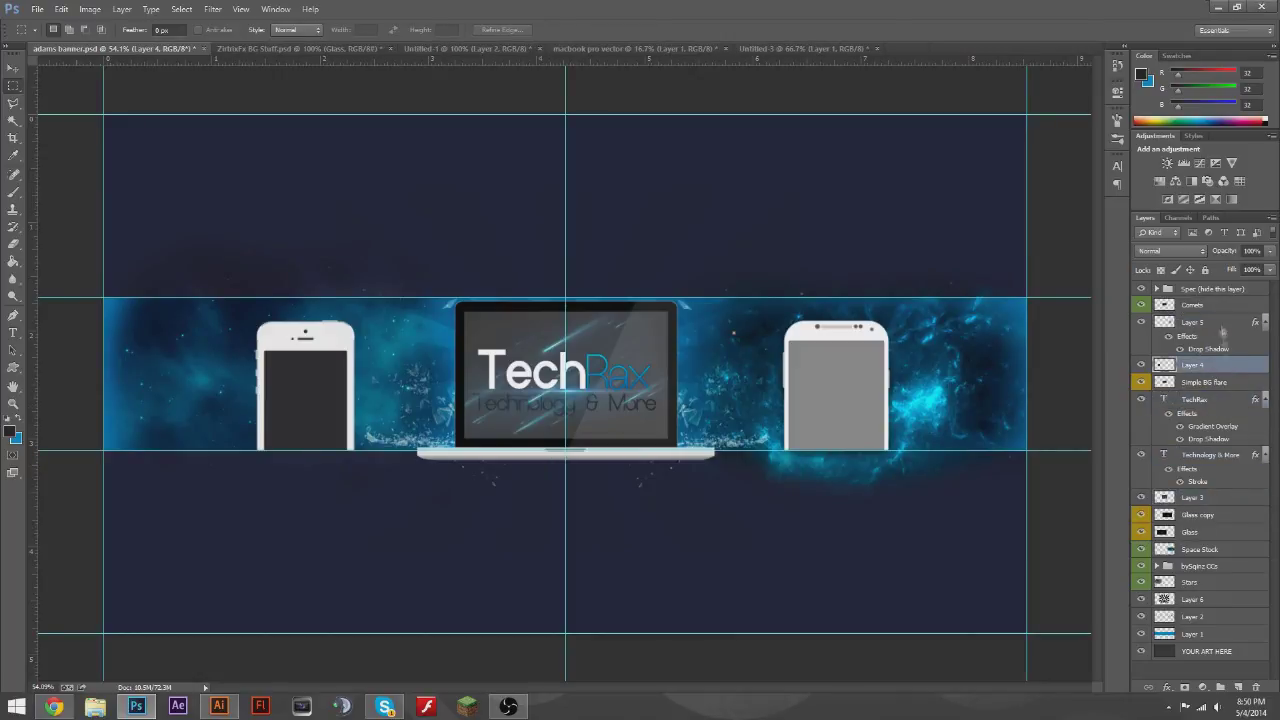
pyautogui.click(1218, 612)
pyautogui.press('v')
pyautogui.click(1210, 600)
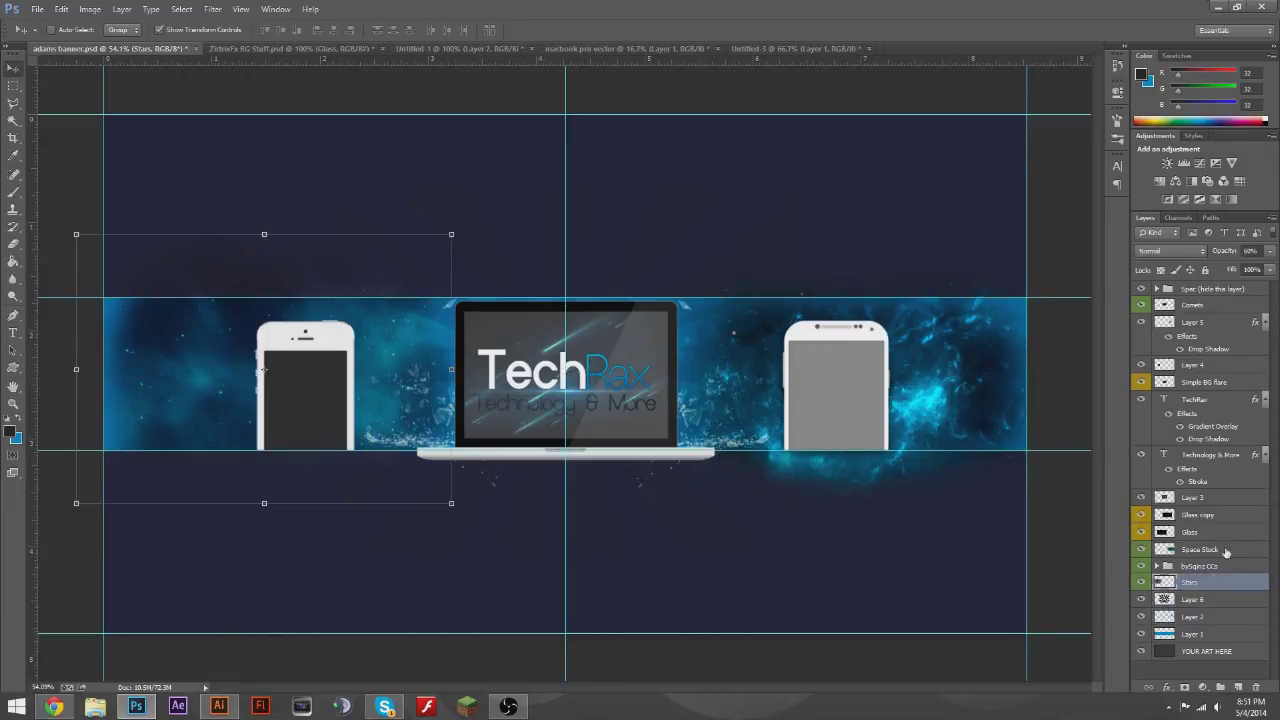
pyautogui.click(1220, 497)
pyautogui.click(61, 9)
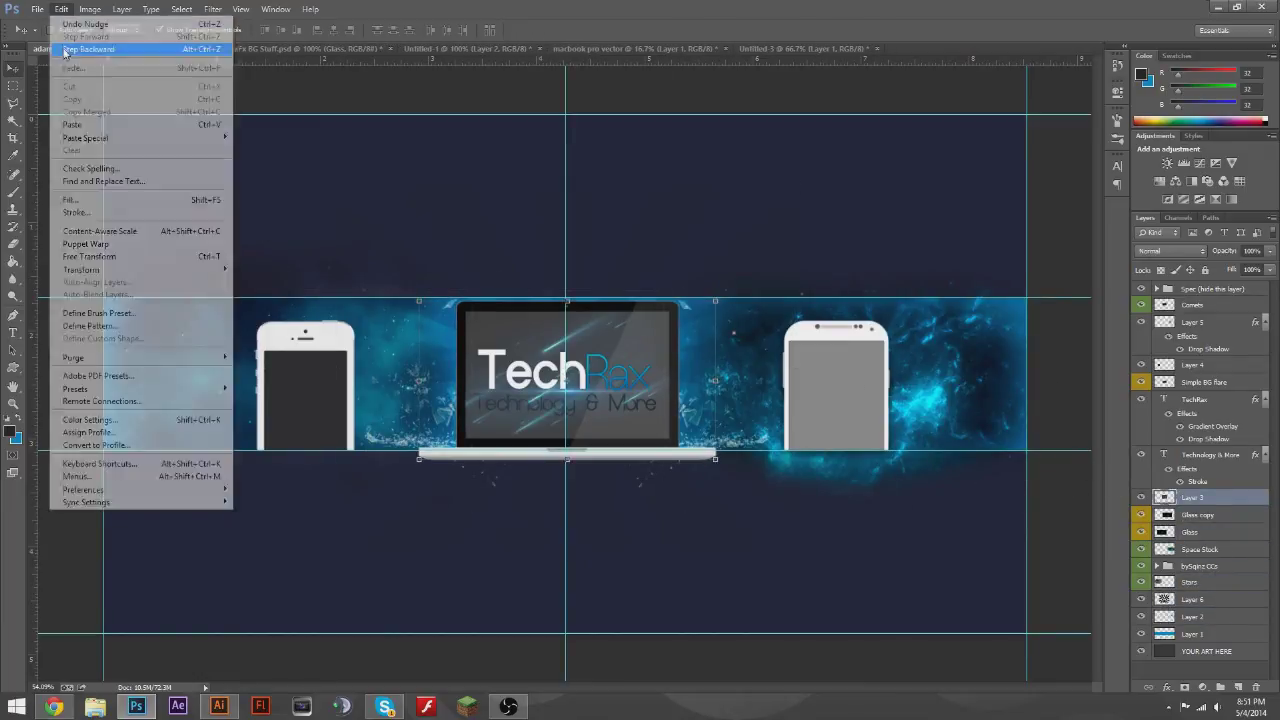
pyautogui.click(64, 49)
pyautogui.click(61, 9)
pyautogui.click(64, 49)
pyautogui.press('m')
pyautogui.hotkey('alt', 'ctrl', 'z')
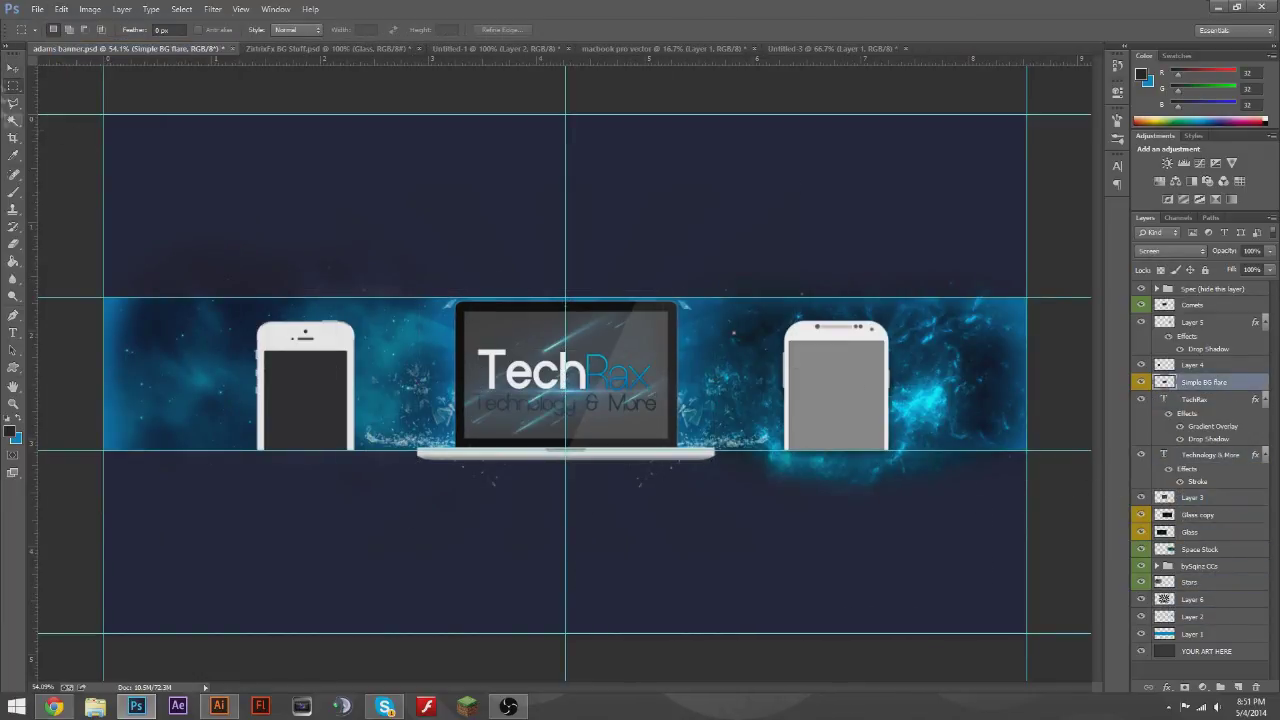
pyautogui.press('v')
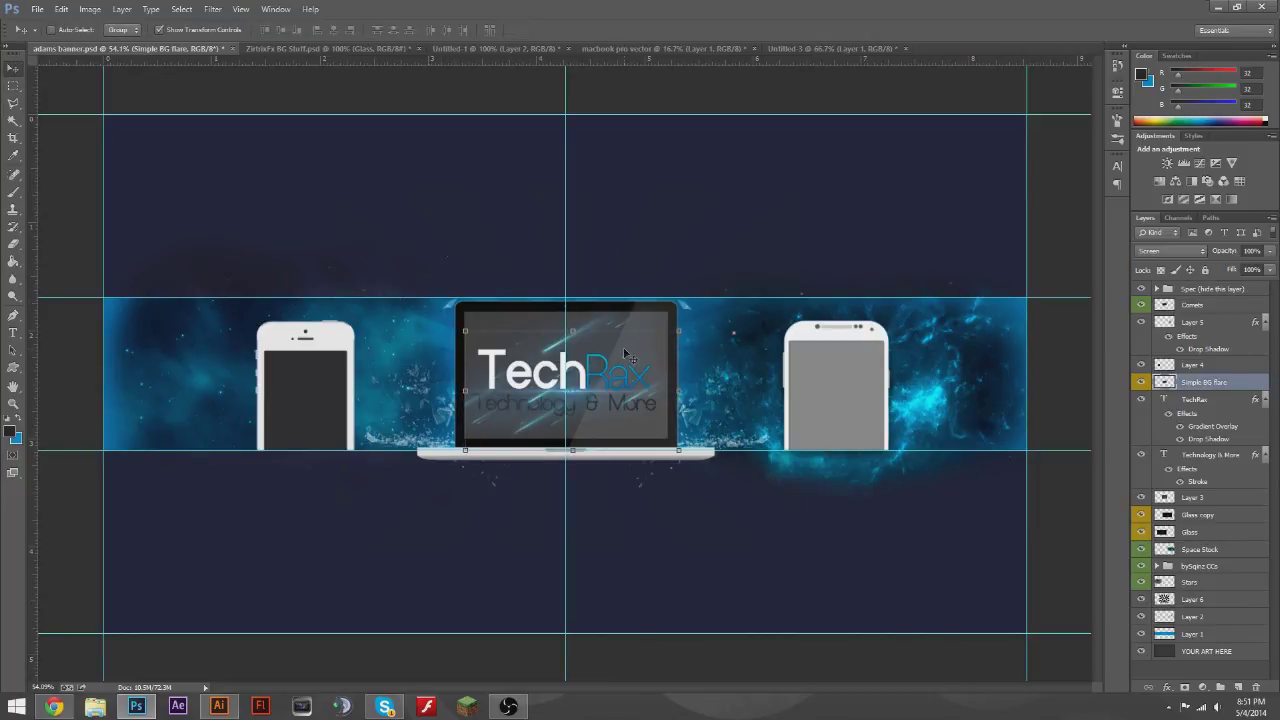
pyautogui.press('m')
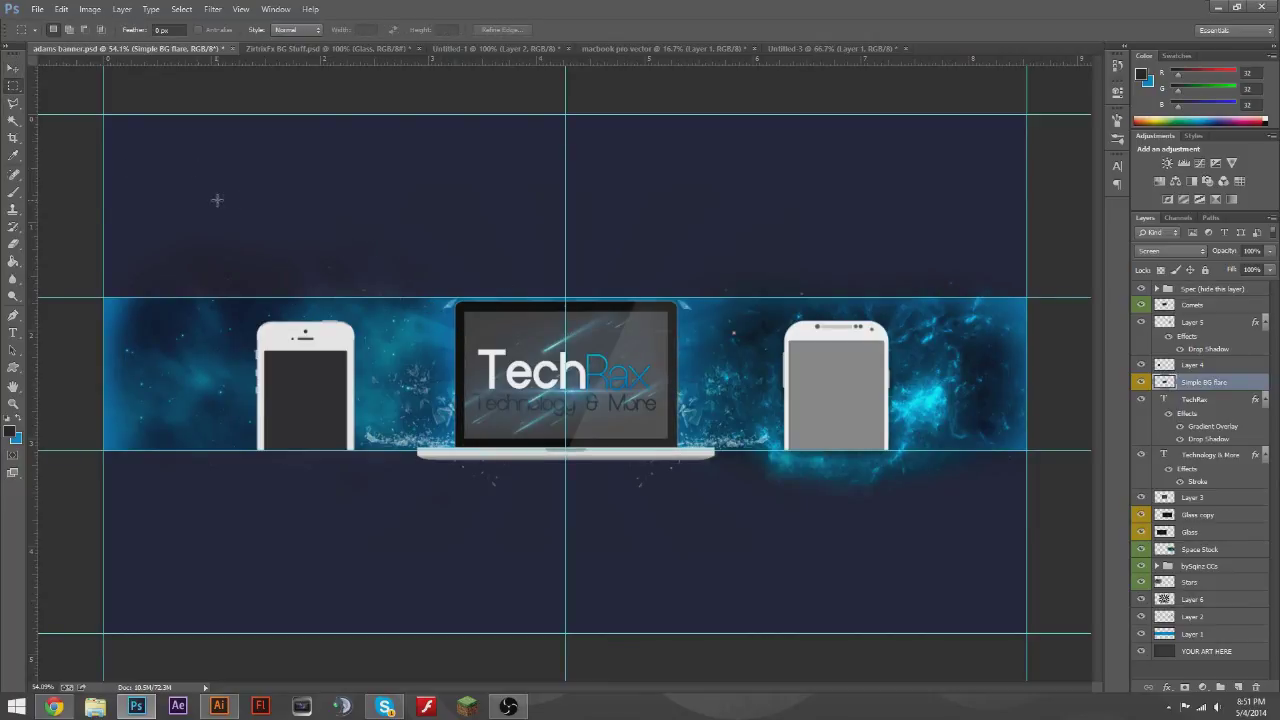
pyautogui.press('v')
pyautogui.press('m')
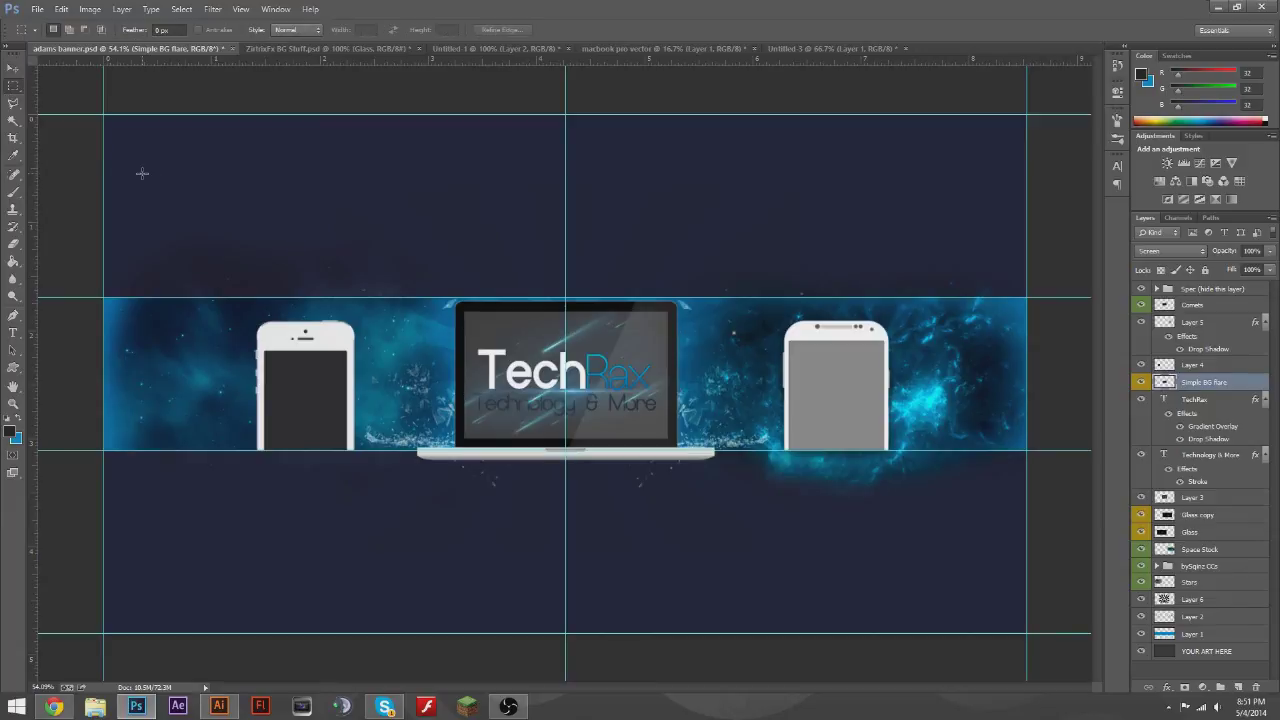